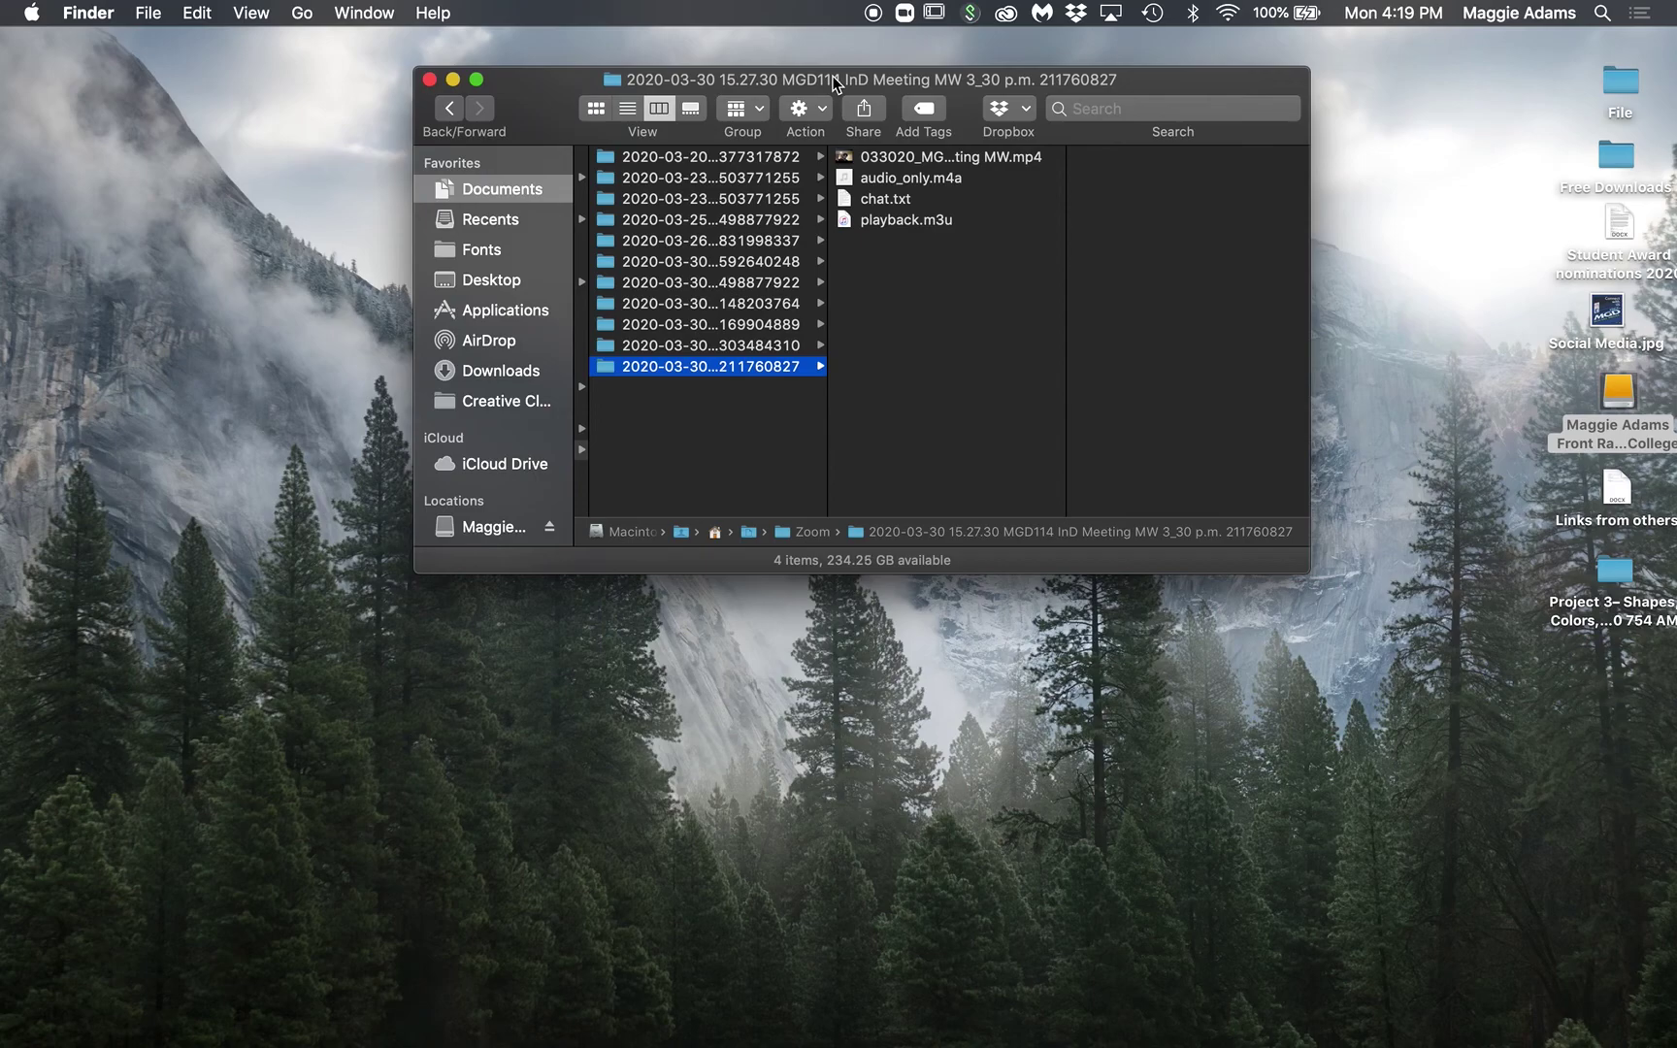
Step: Switch to Adobe InDesign and create a three-page 8.5 x 11 in portrait document with inches as the units
mouse_move(1238, 1044)
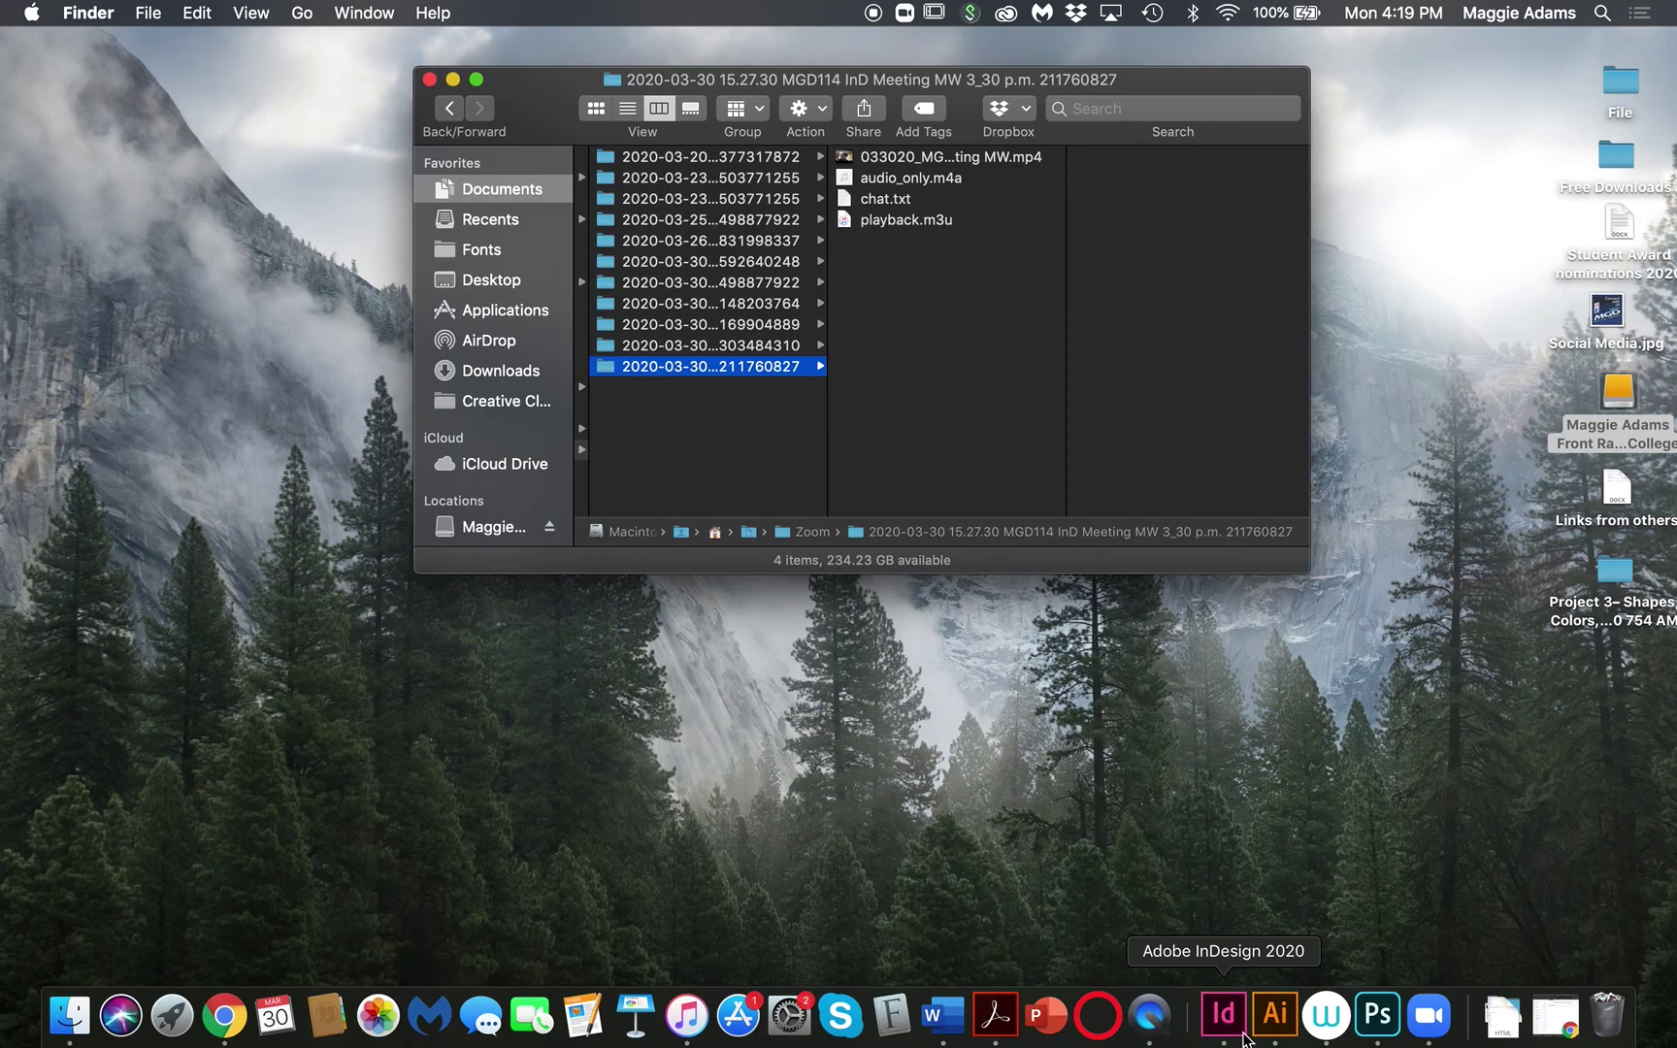
left_click(1224, 1029)
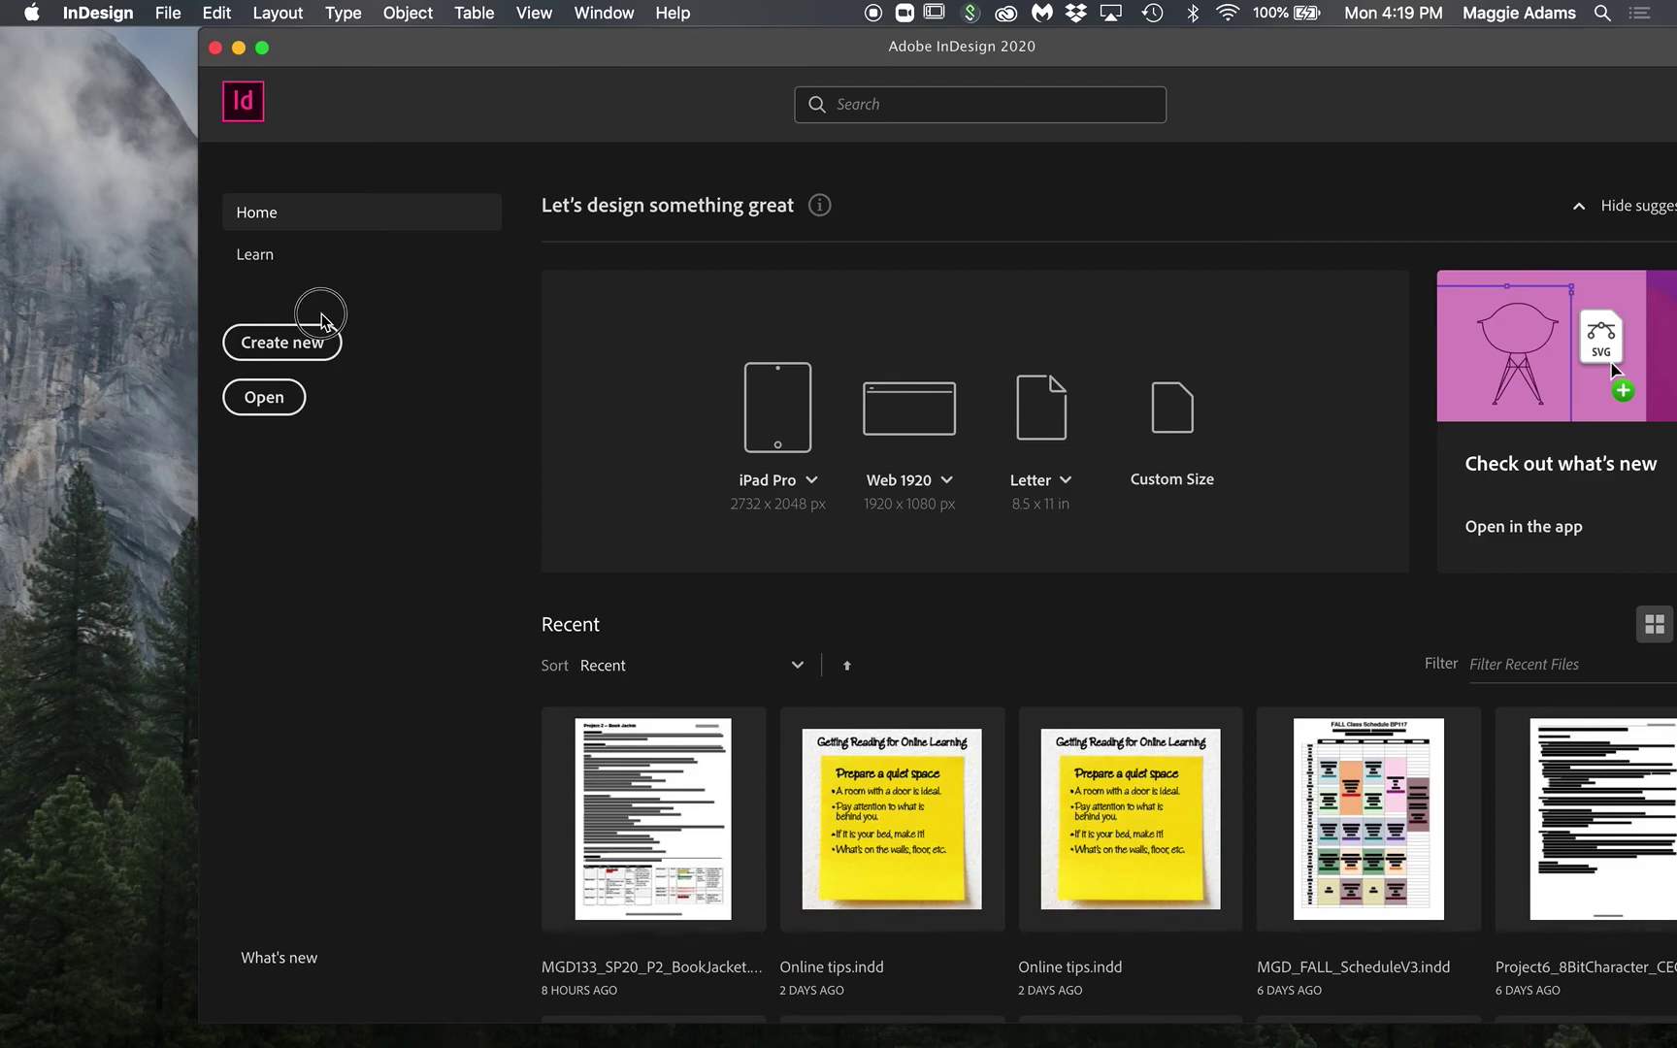
left_click(329, 336)
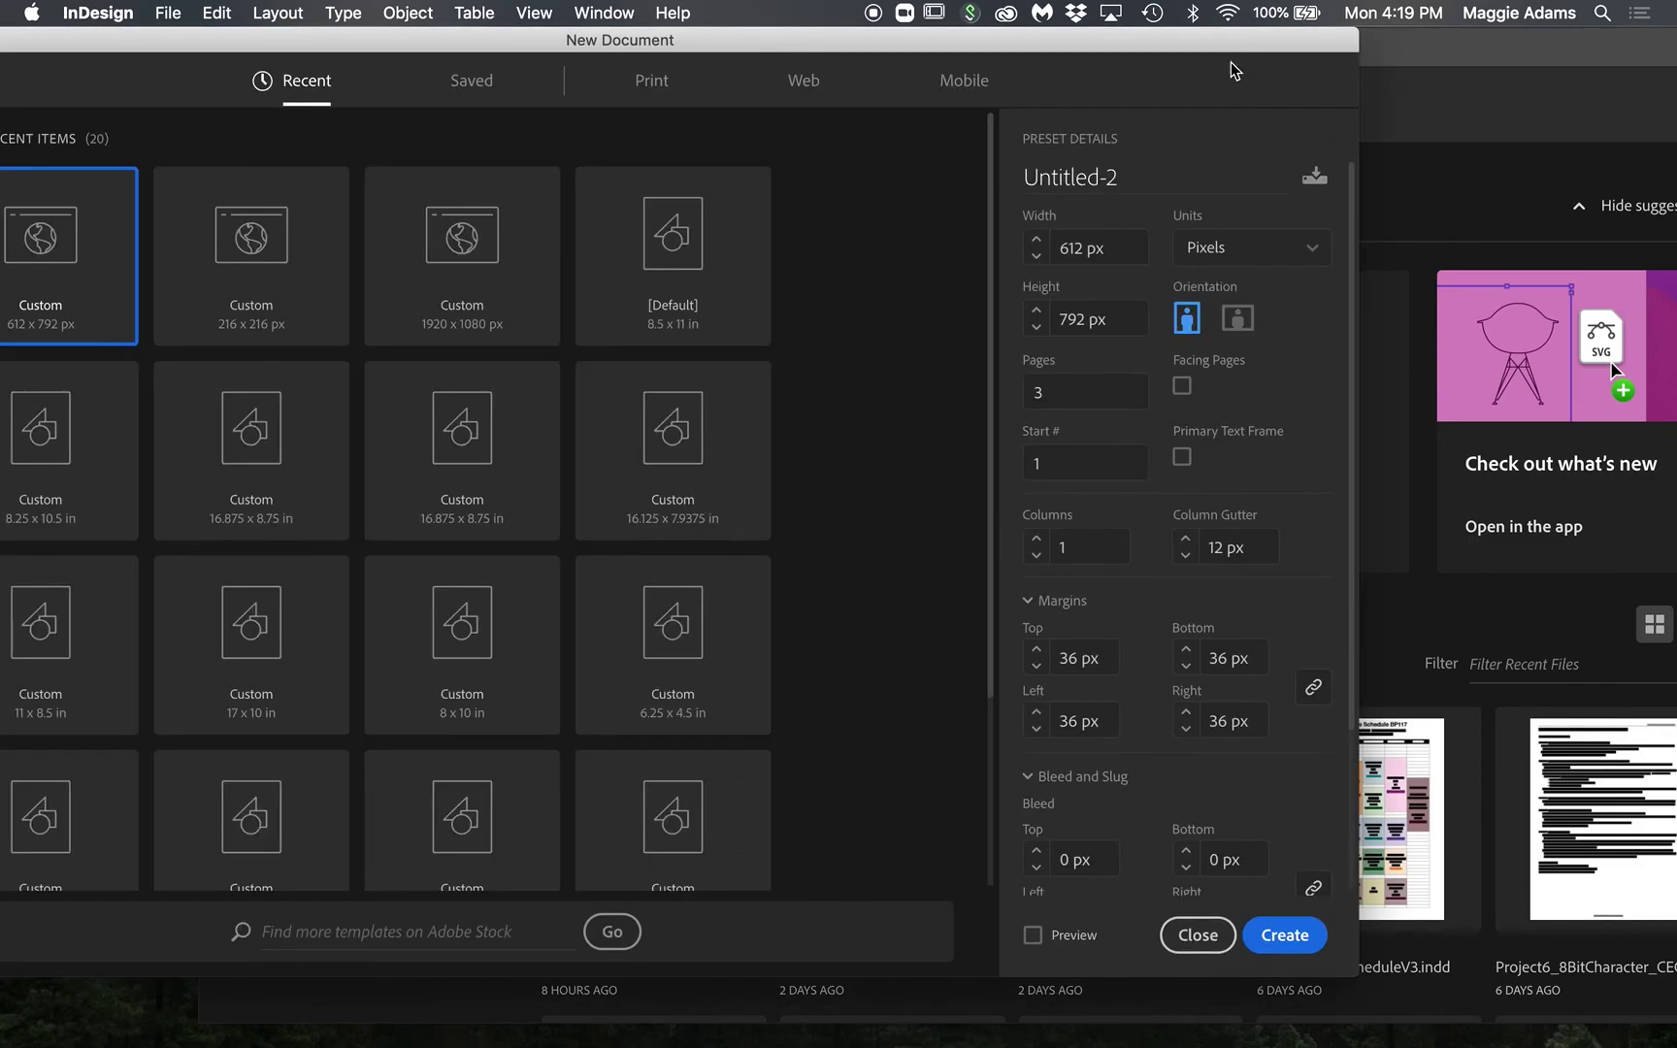
left_click(1228, 254)
left_click(1230, 367)
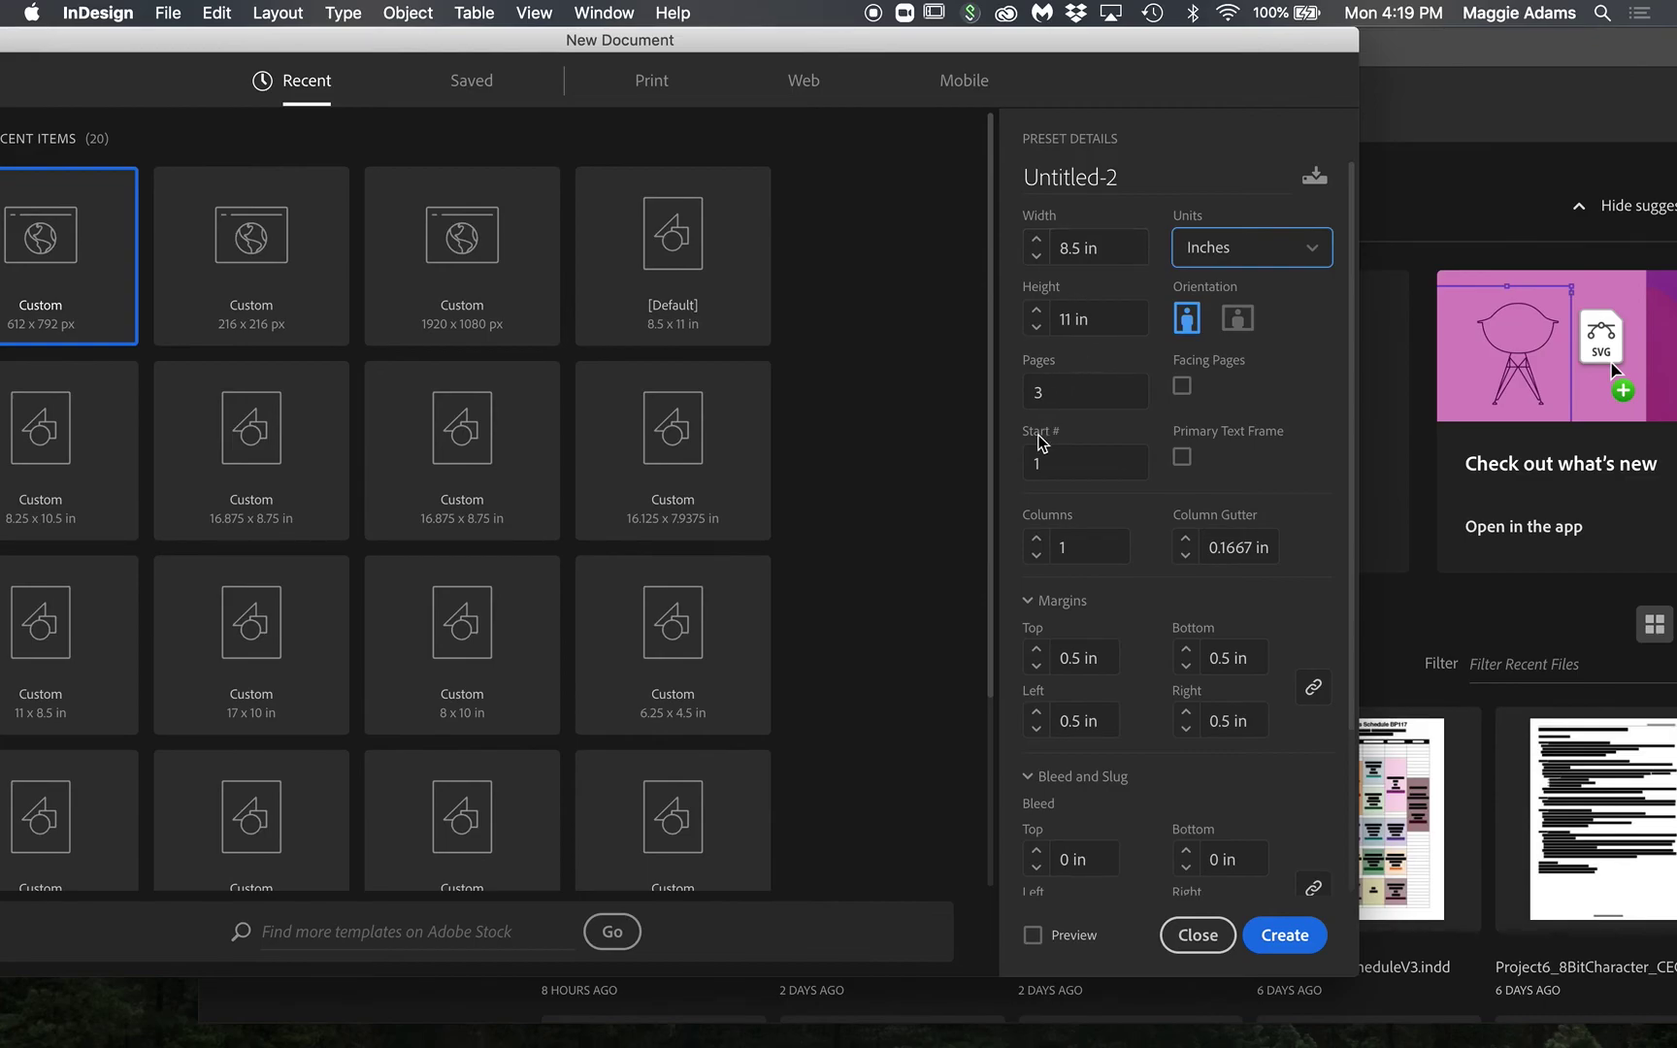
left_click_drag(1039, 39, 1189, 39)
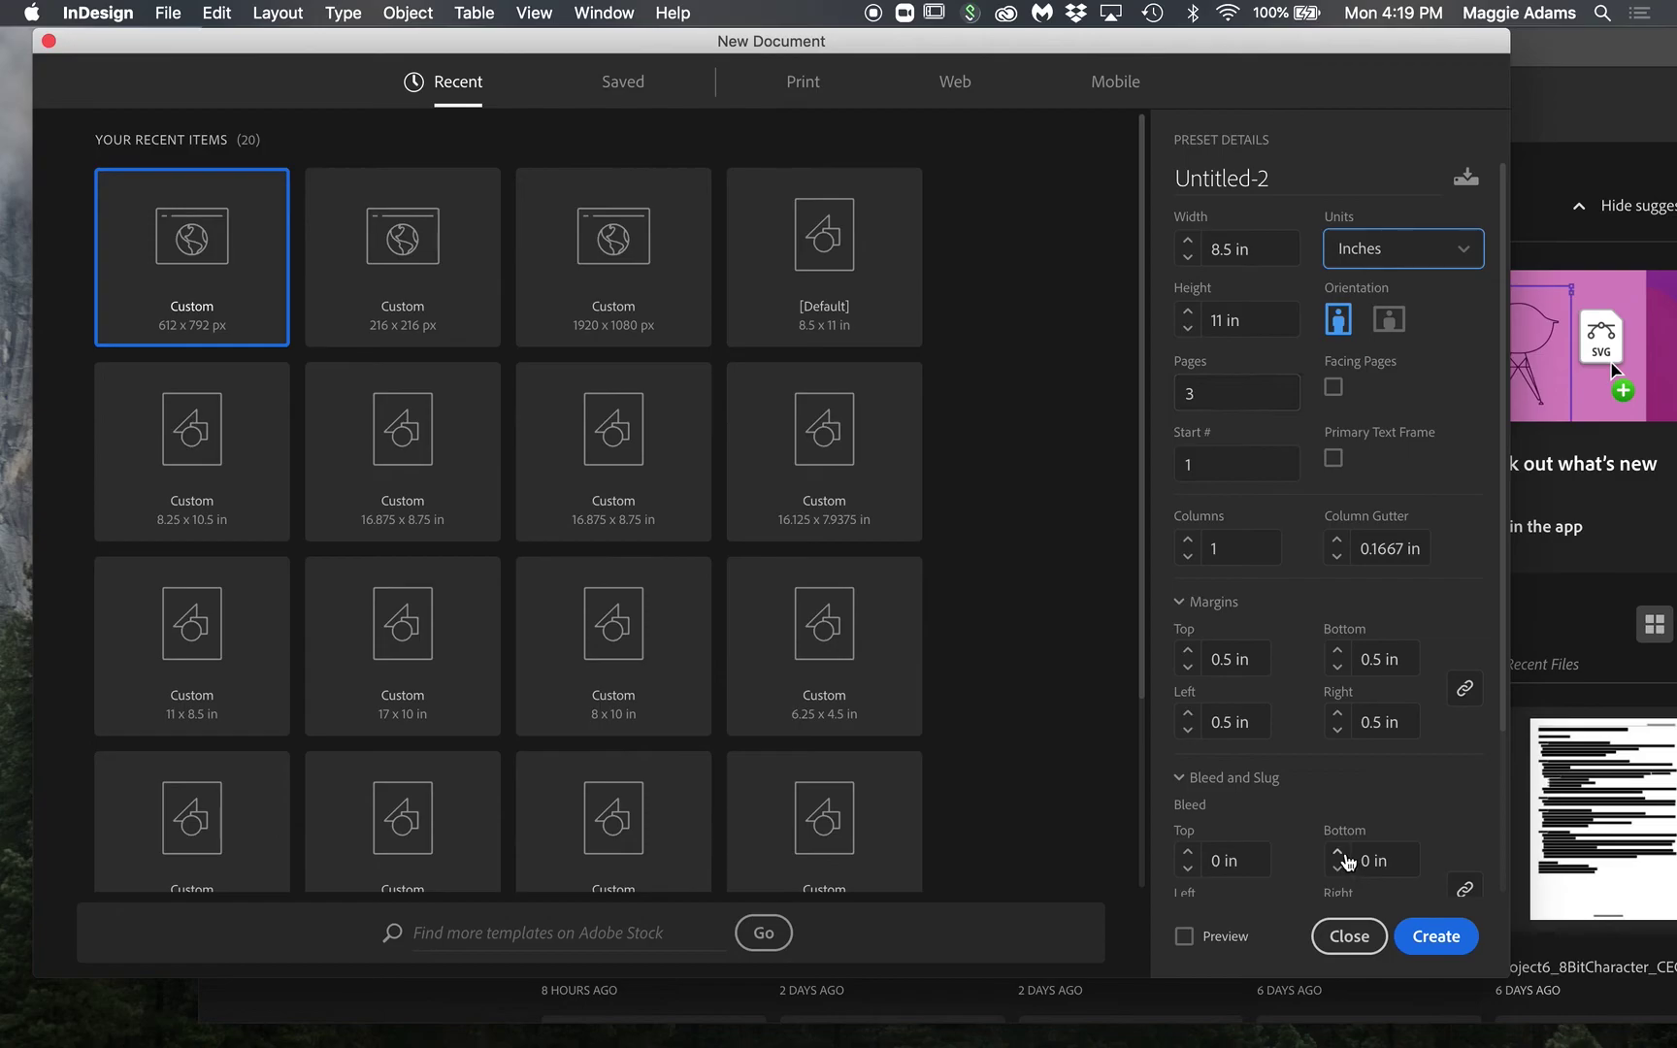
left_click(1433, 939)
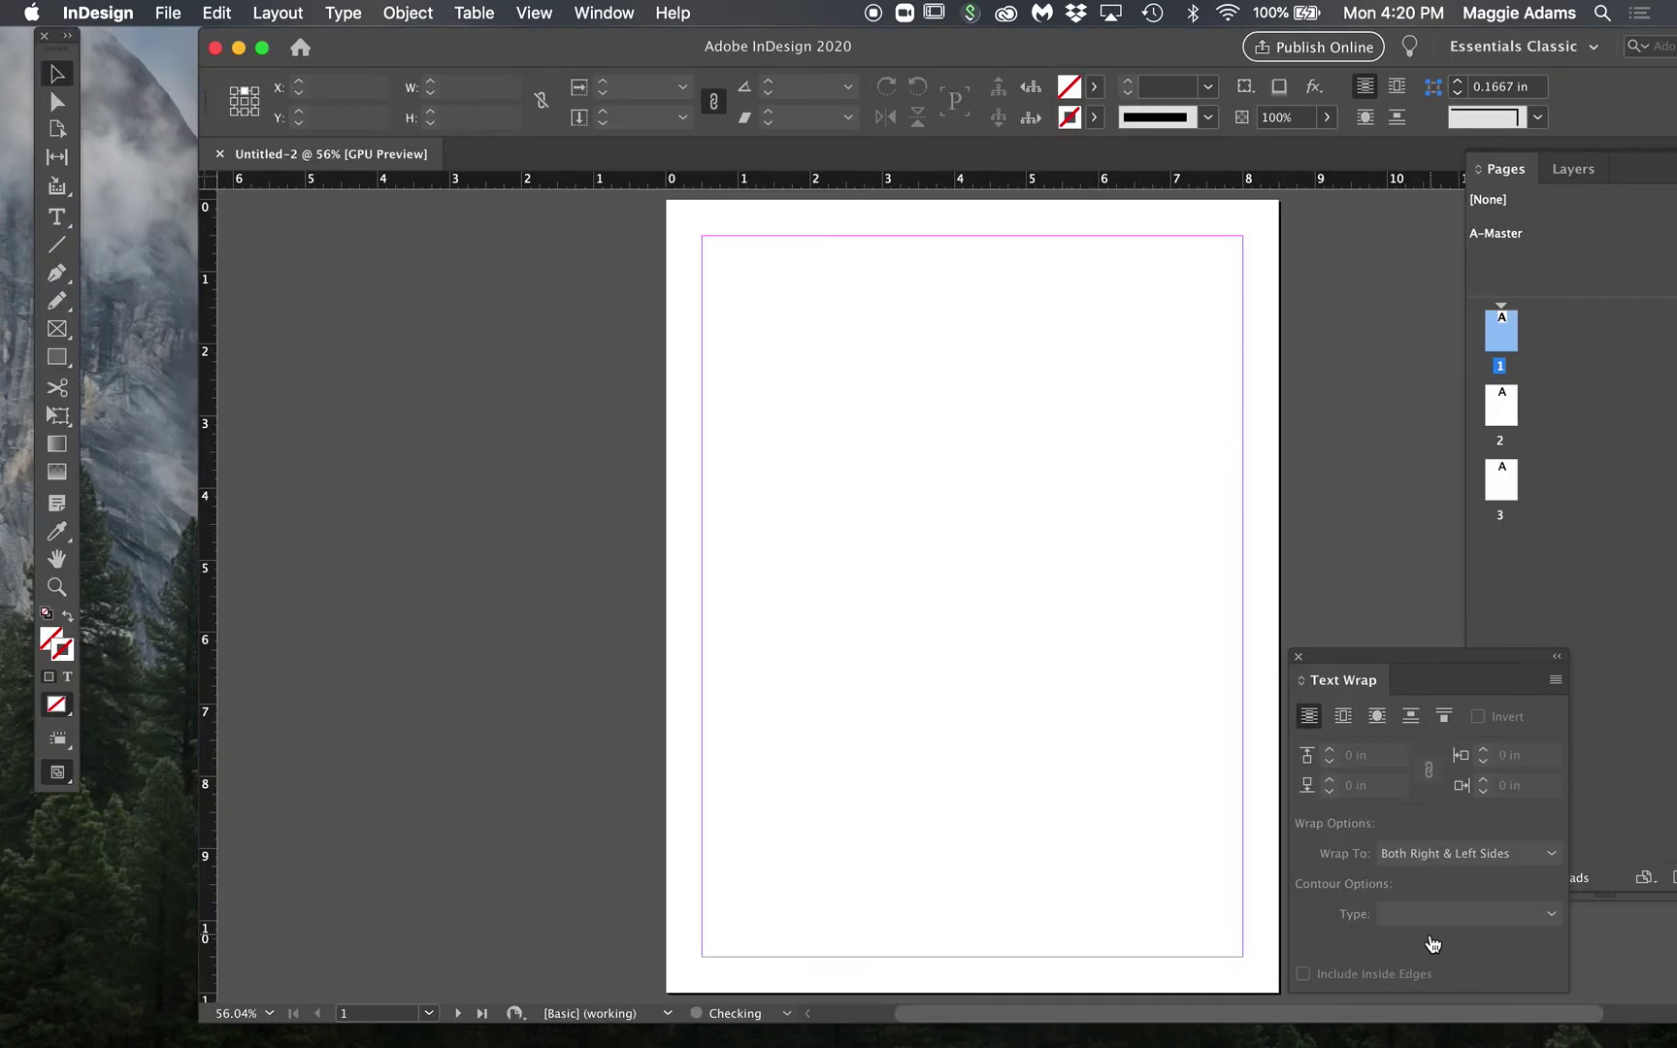
Step: Reposition the application window to reveal its side panels and dock the floating Text Wrap panel among them
left_click_drag(1188, 44, 985, 47)
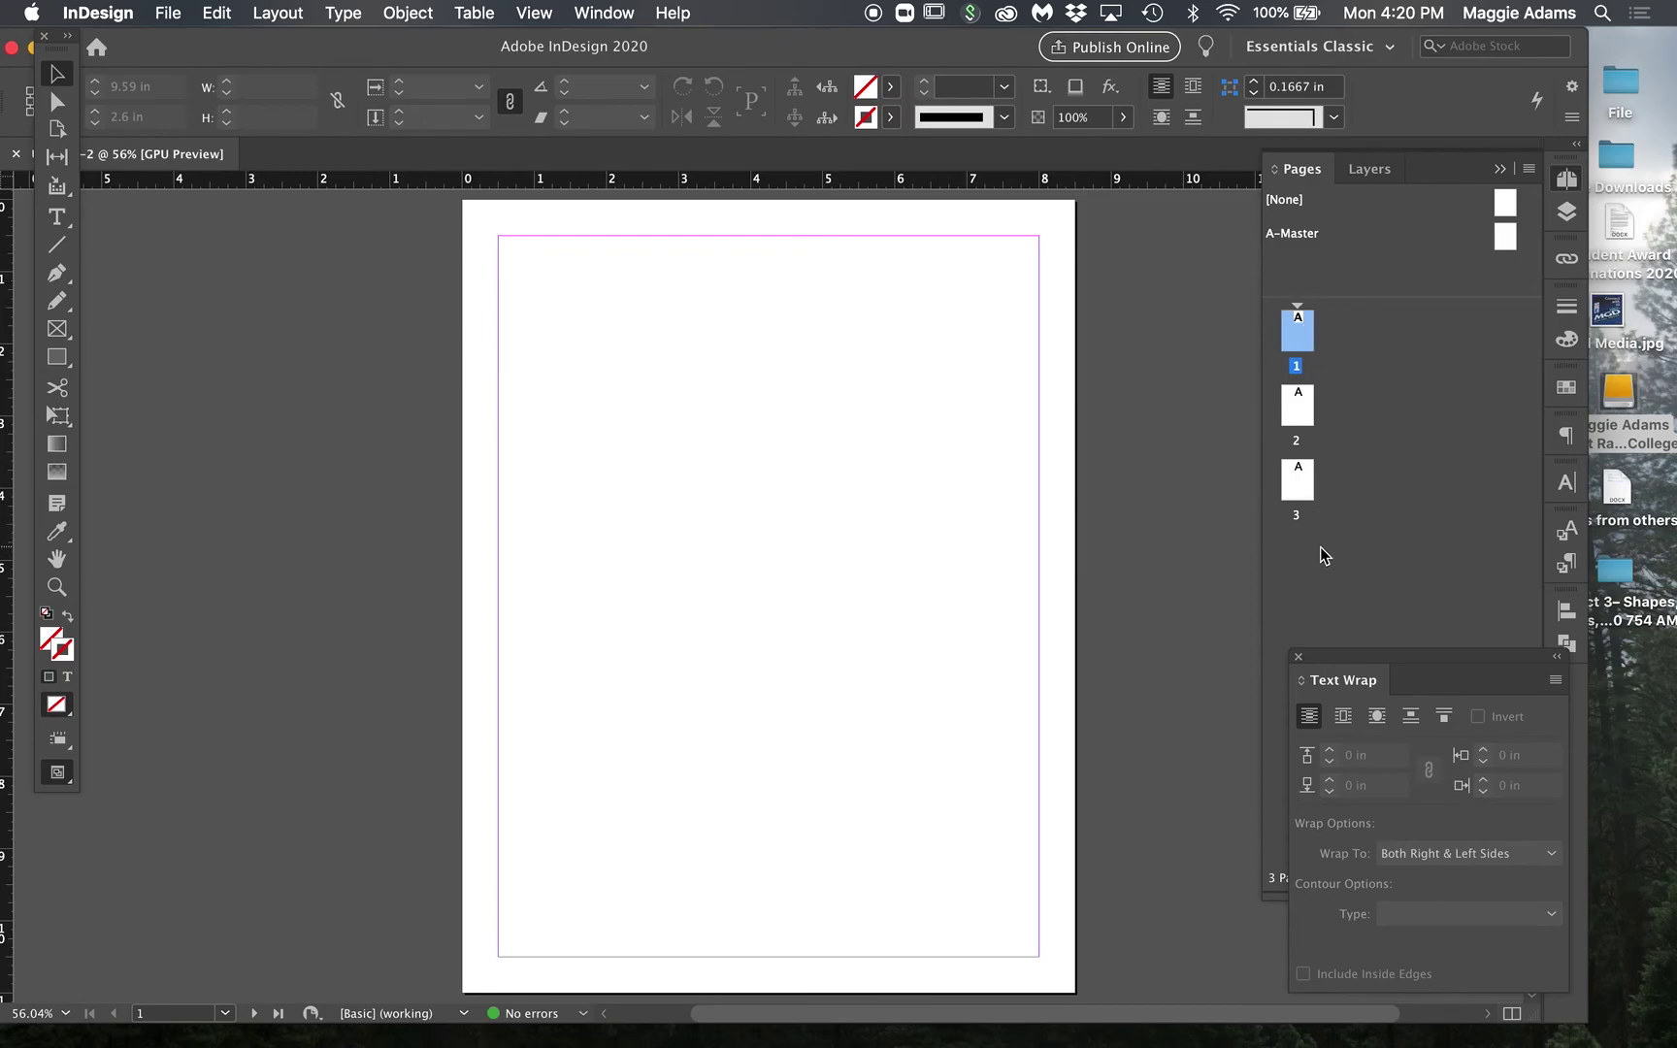
left_click_drag(1324, 657, 1564, 679)
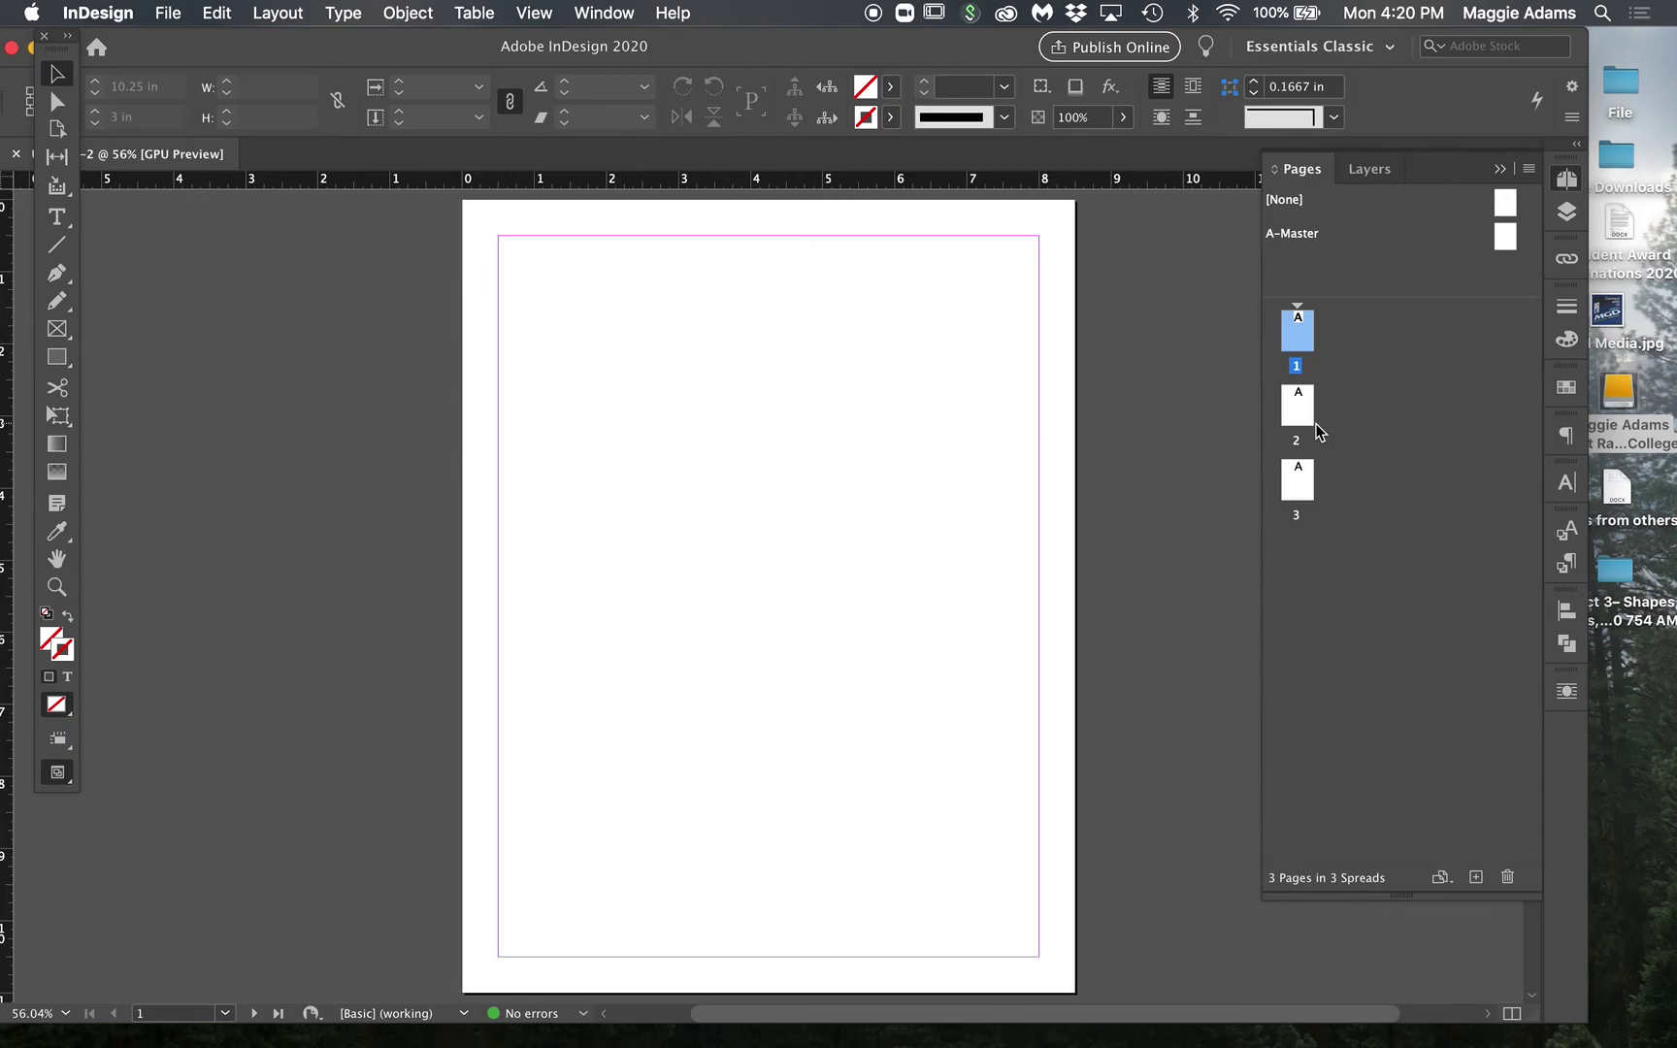
Step: Change the document's intent to Print in the document setup
left_click(167, 14)
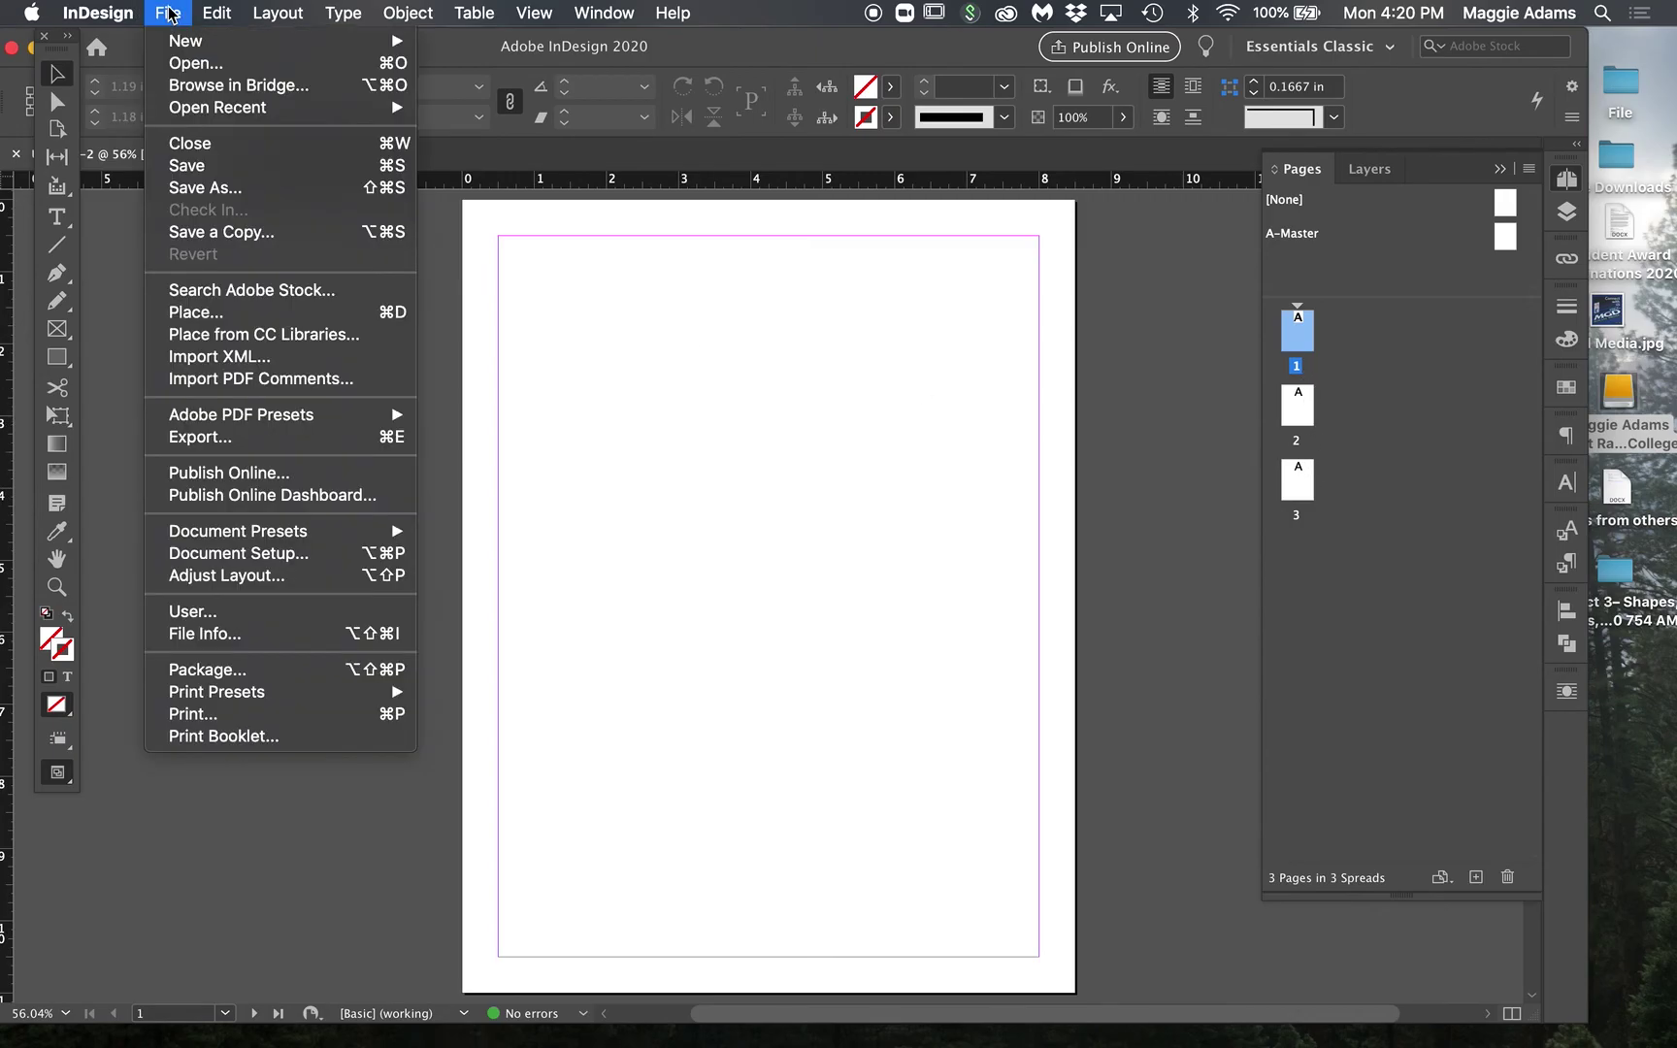
left_click(291, 553)
left_click(667, 265)
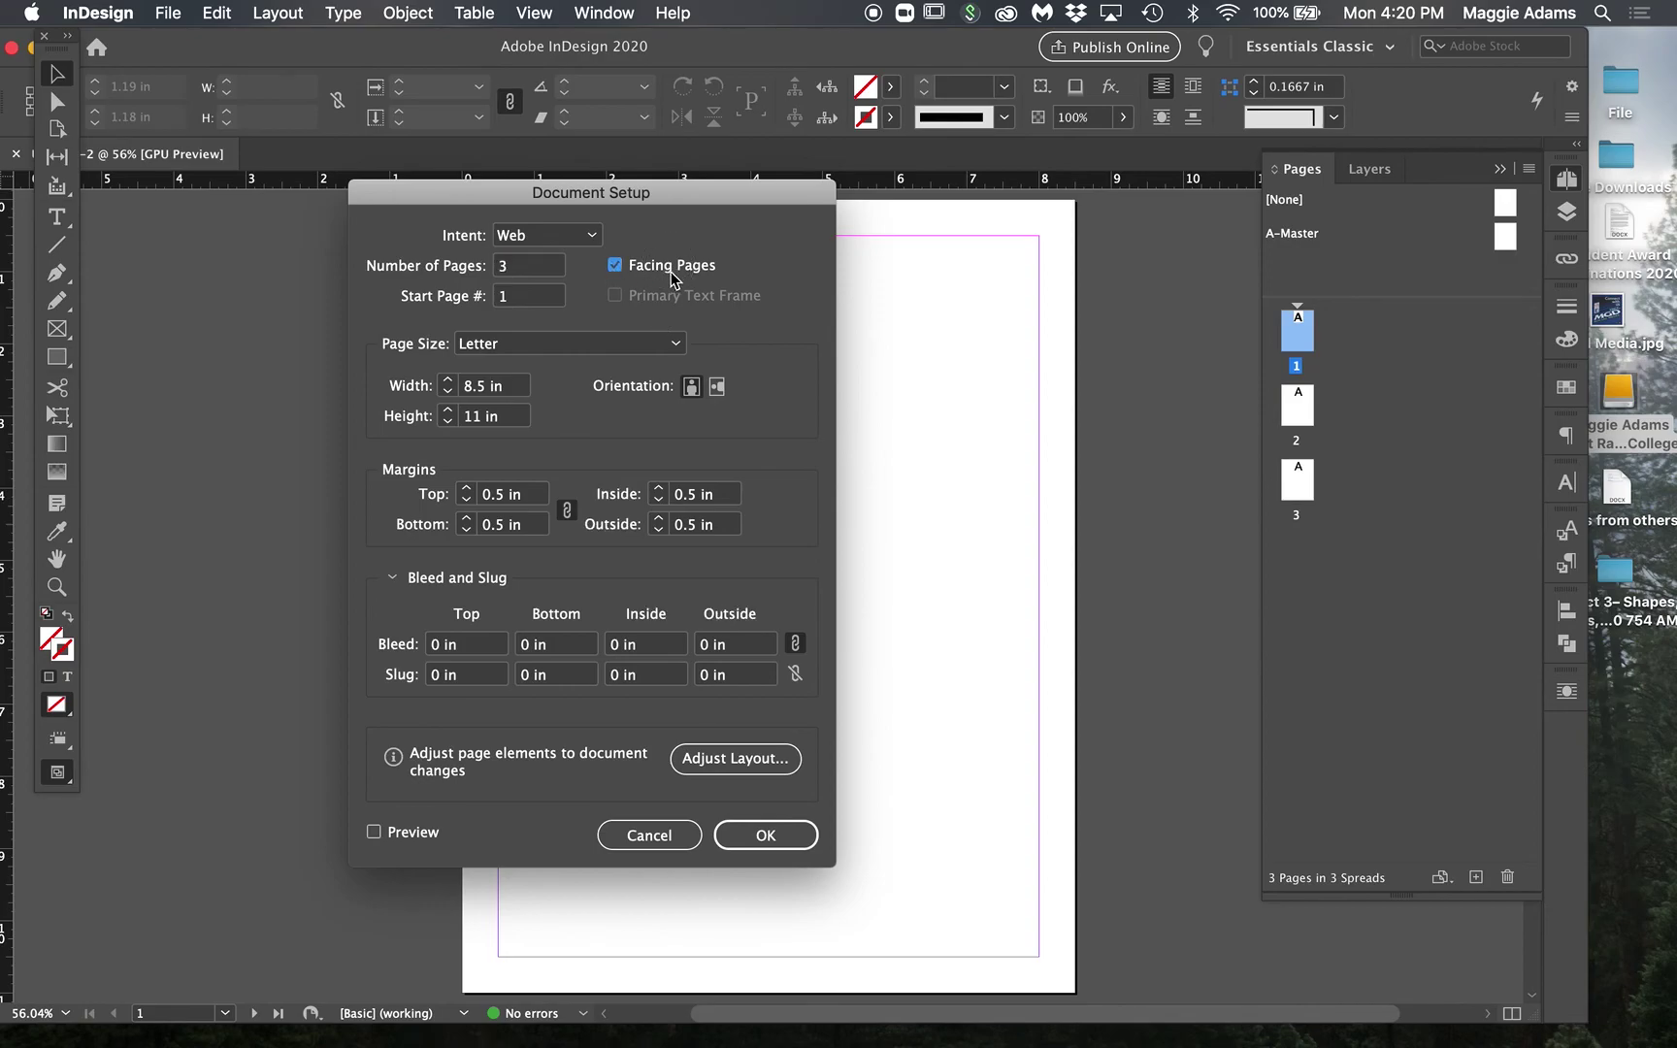
left_click(563, 235)
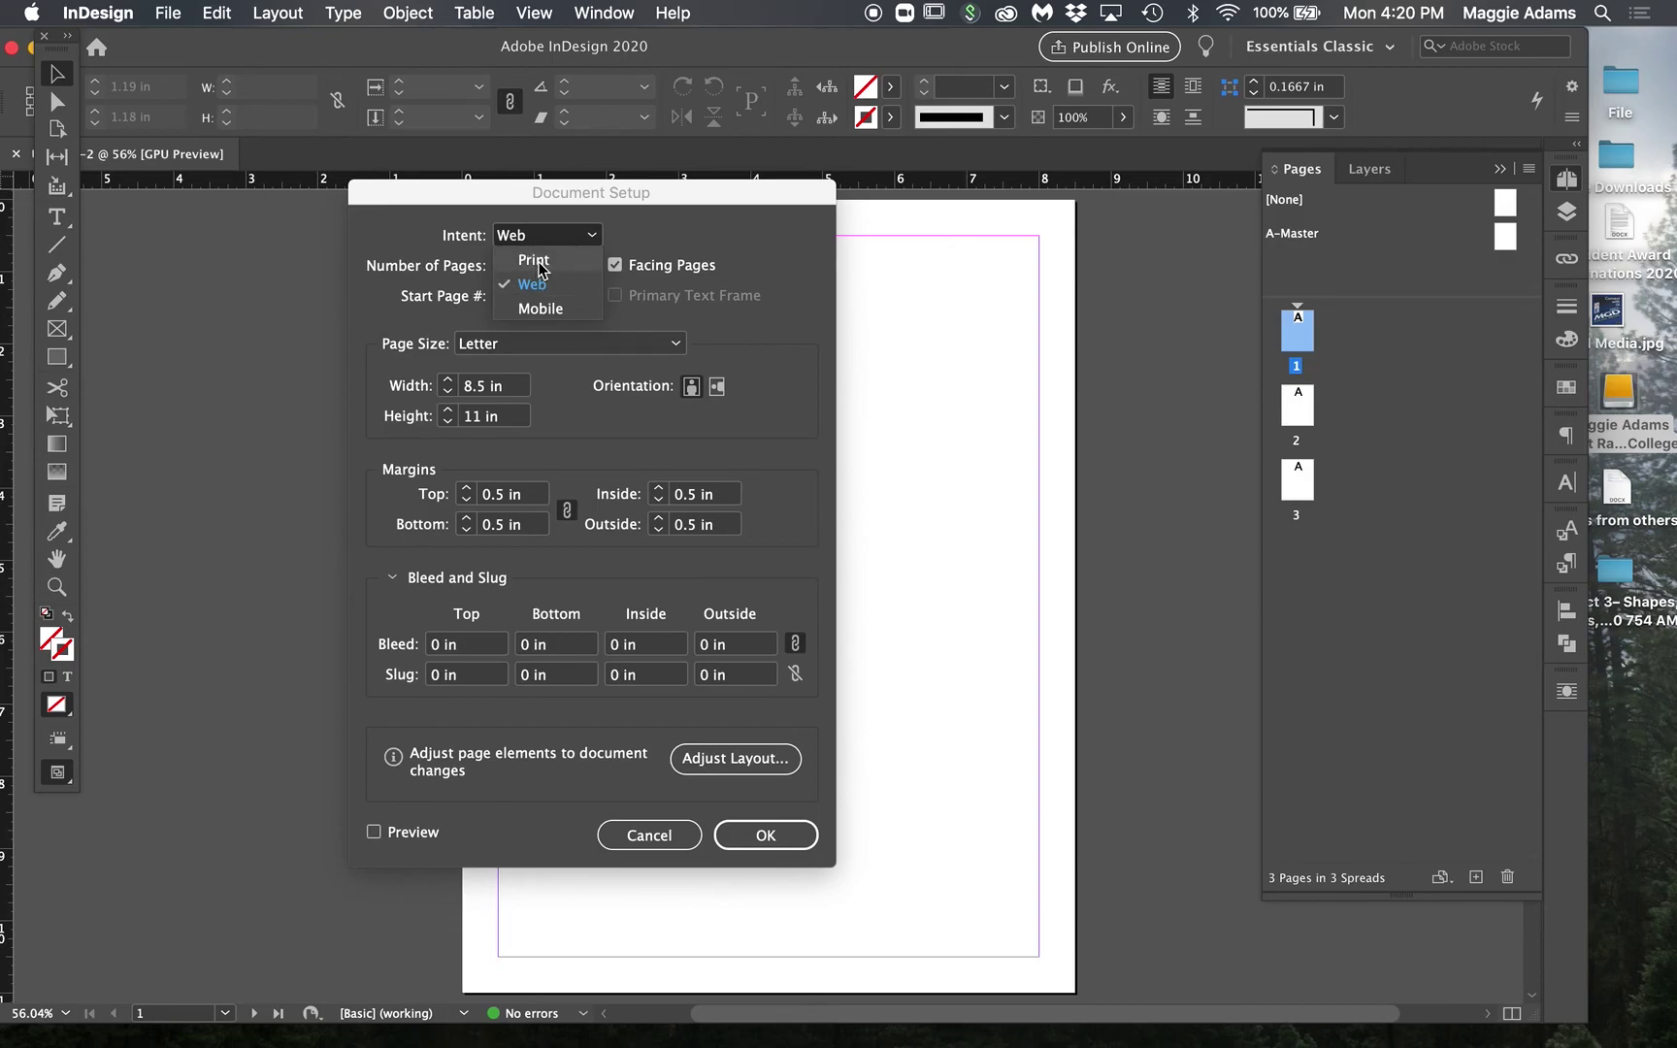
left_click(535, 262)
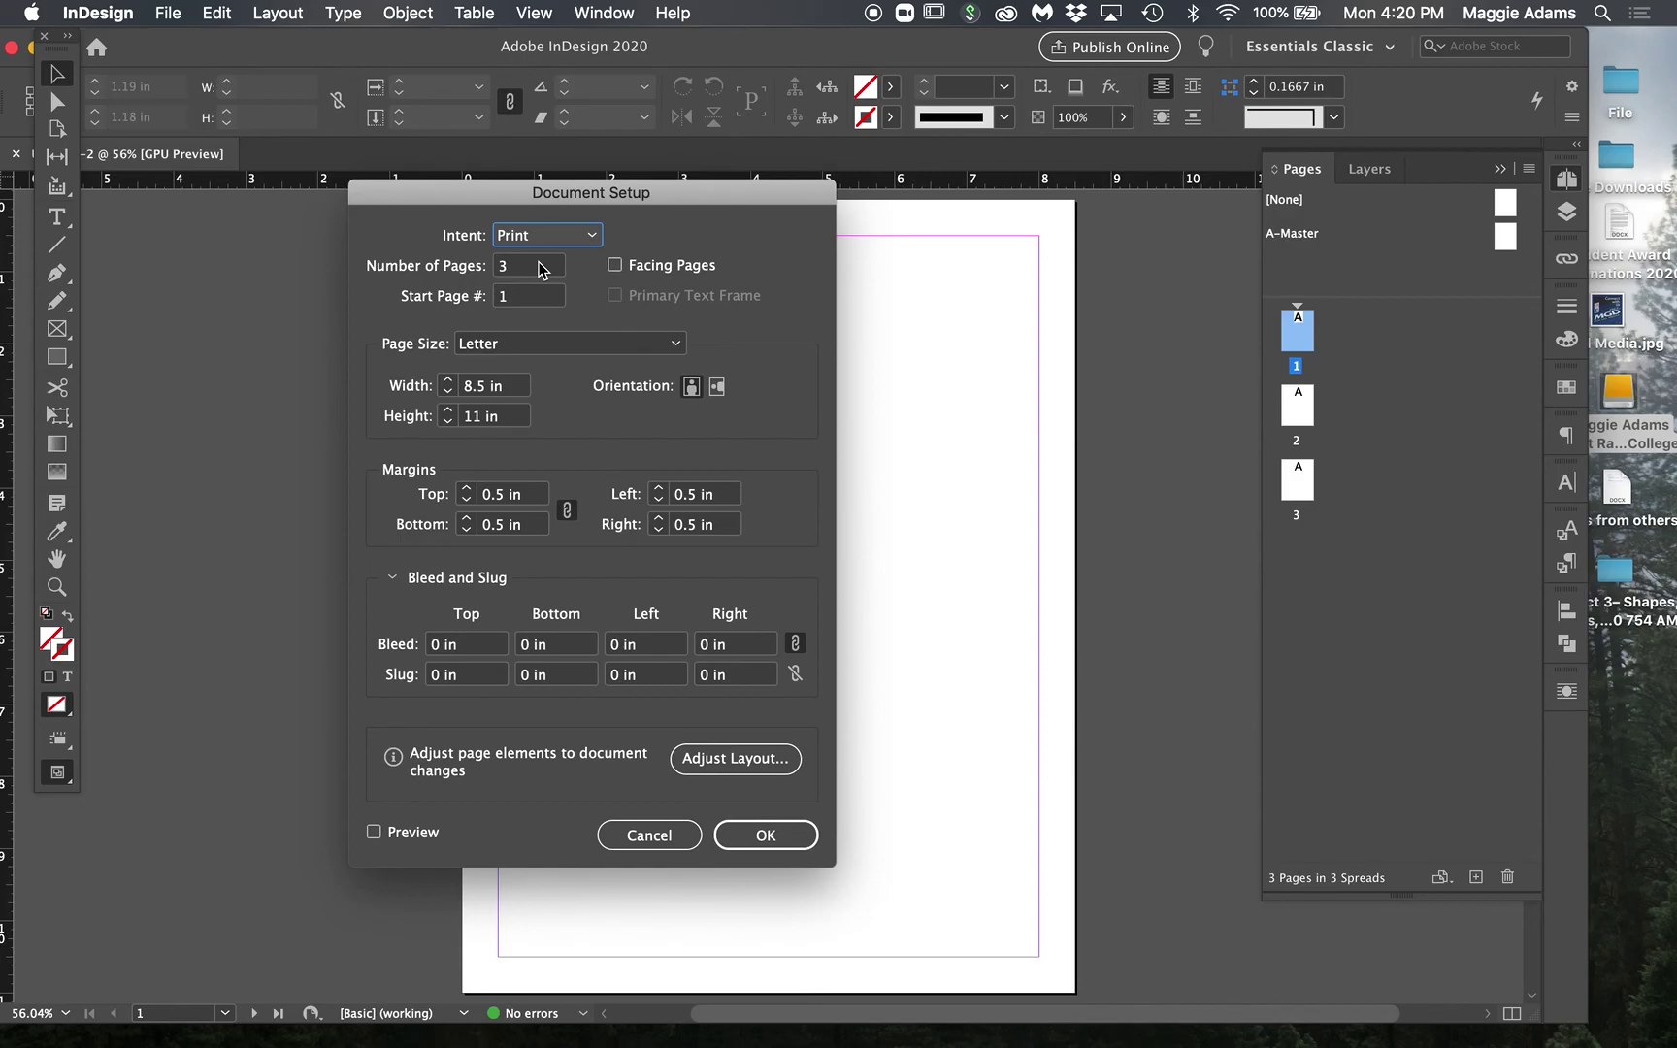
left_click(788, 836)
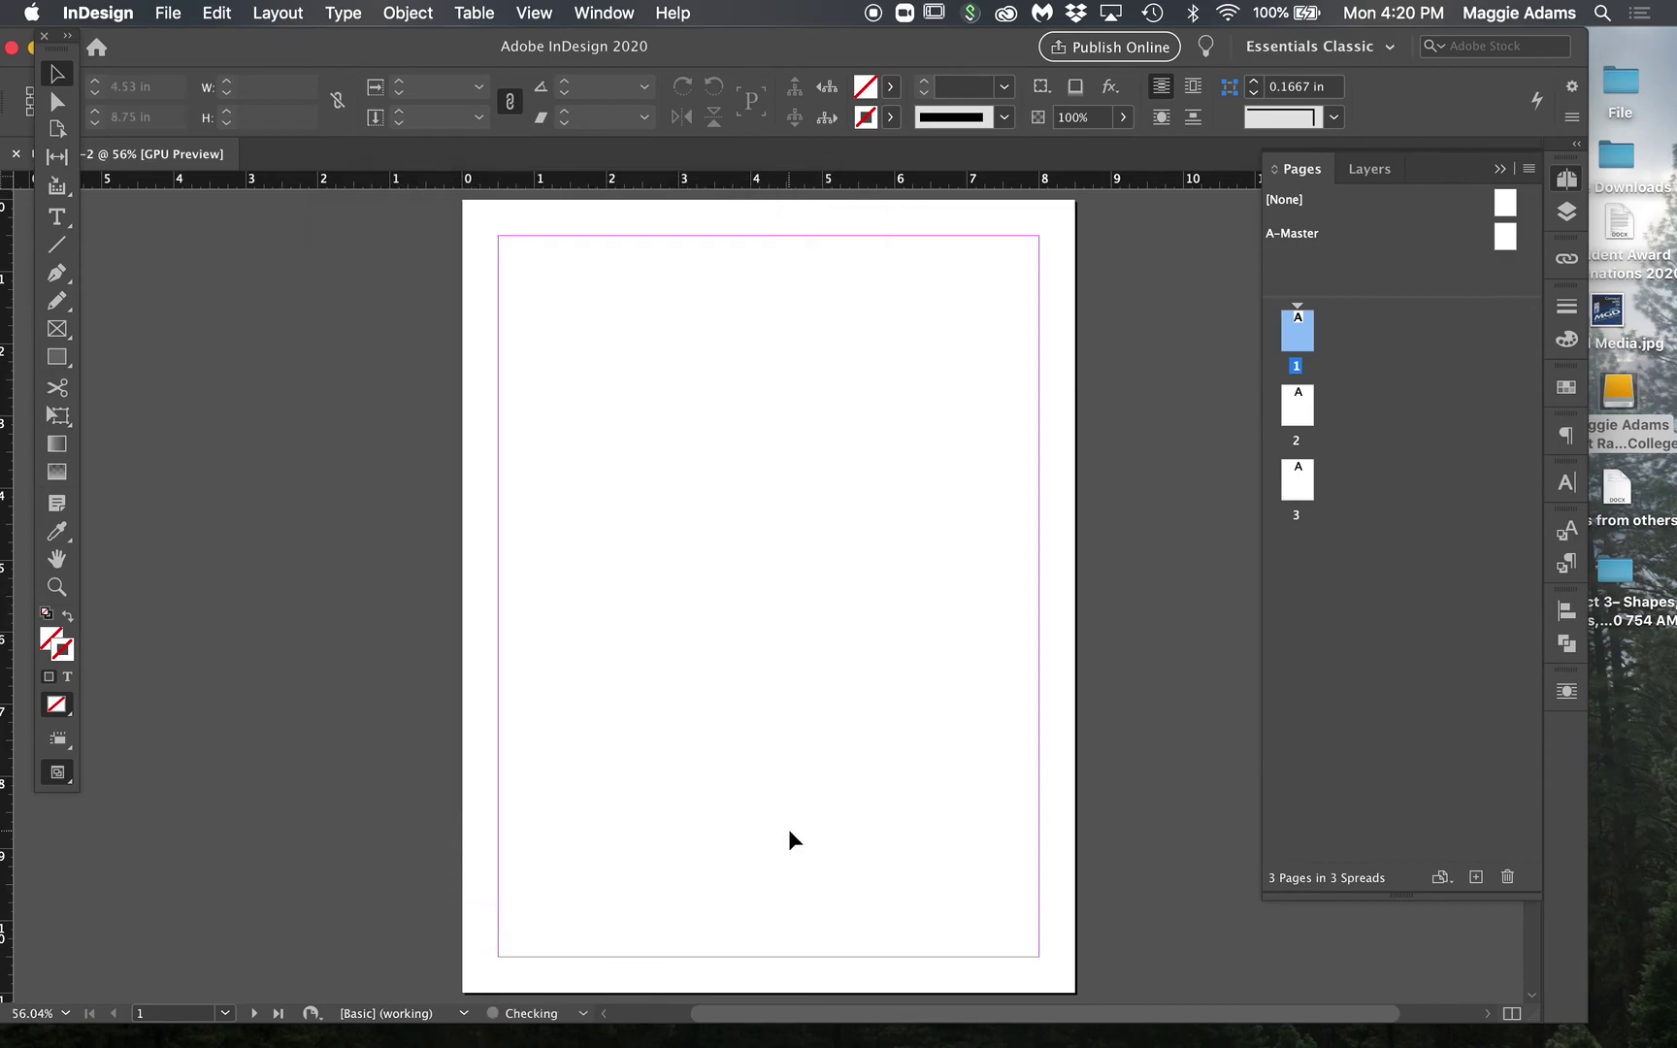
Step: Enable facing pages in the document setup and display the spread with pages 2–3
left_click(169, 12)
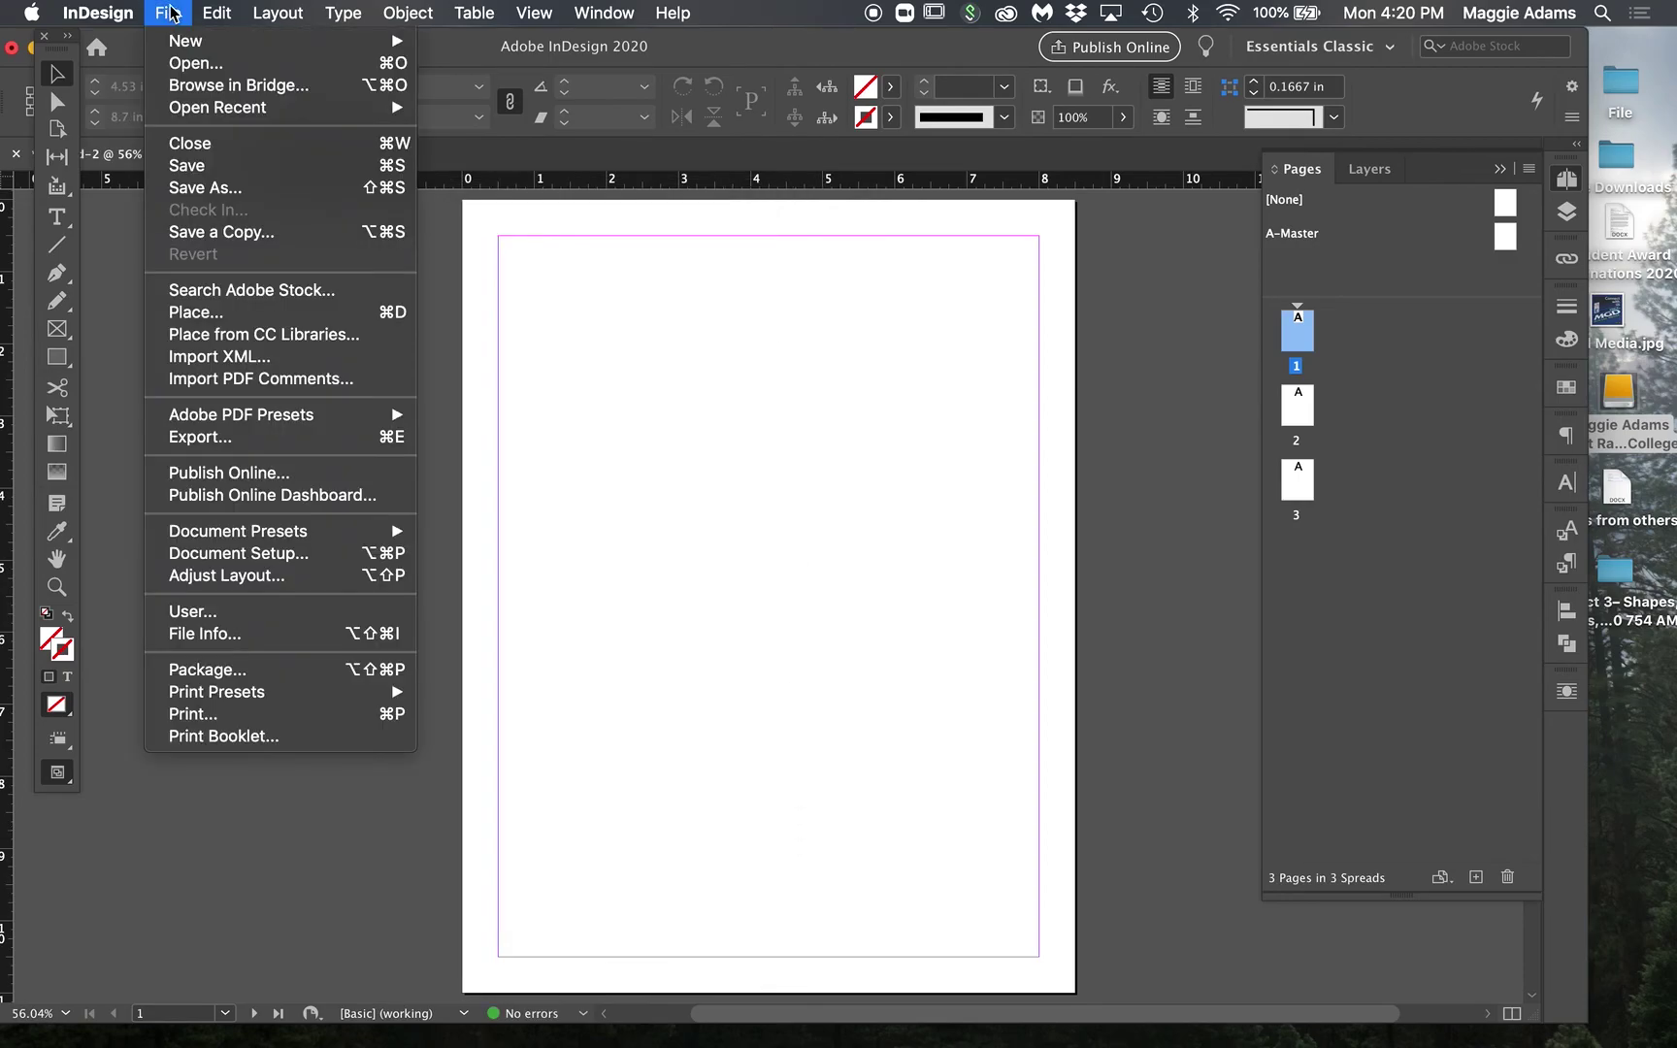
left_click(236, 550)
left_click(614, 265)
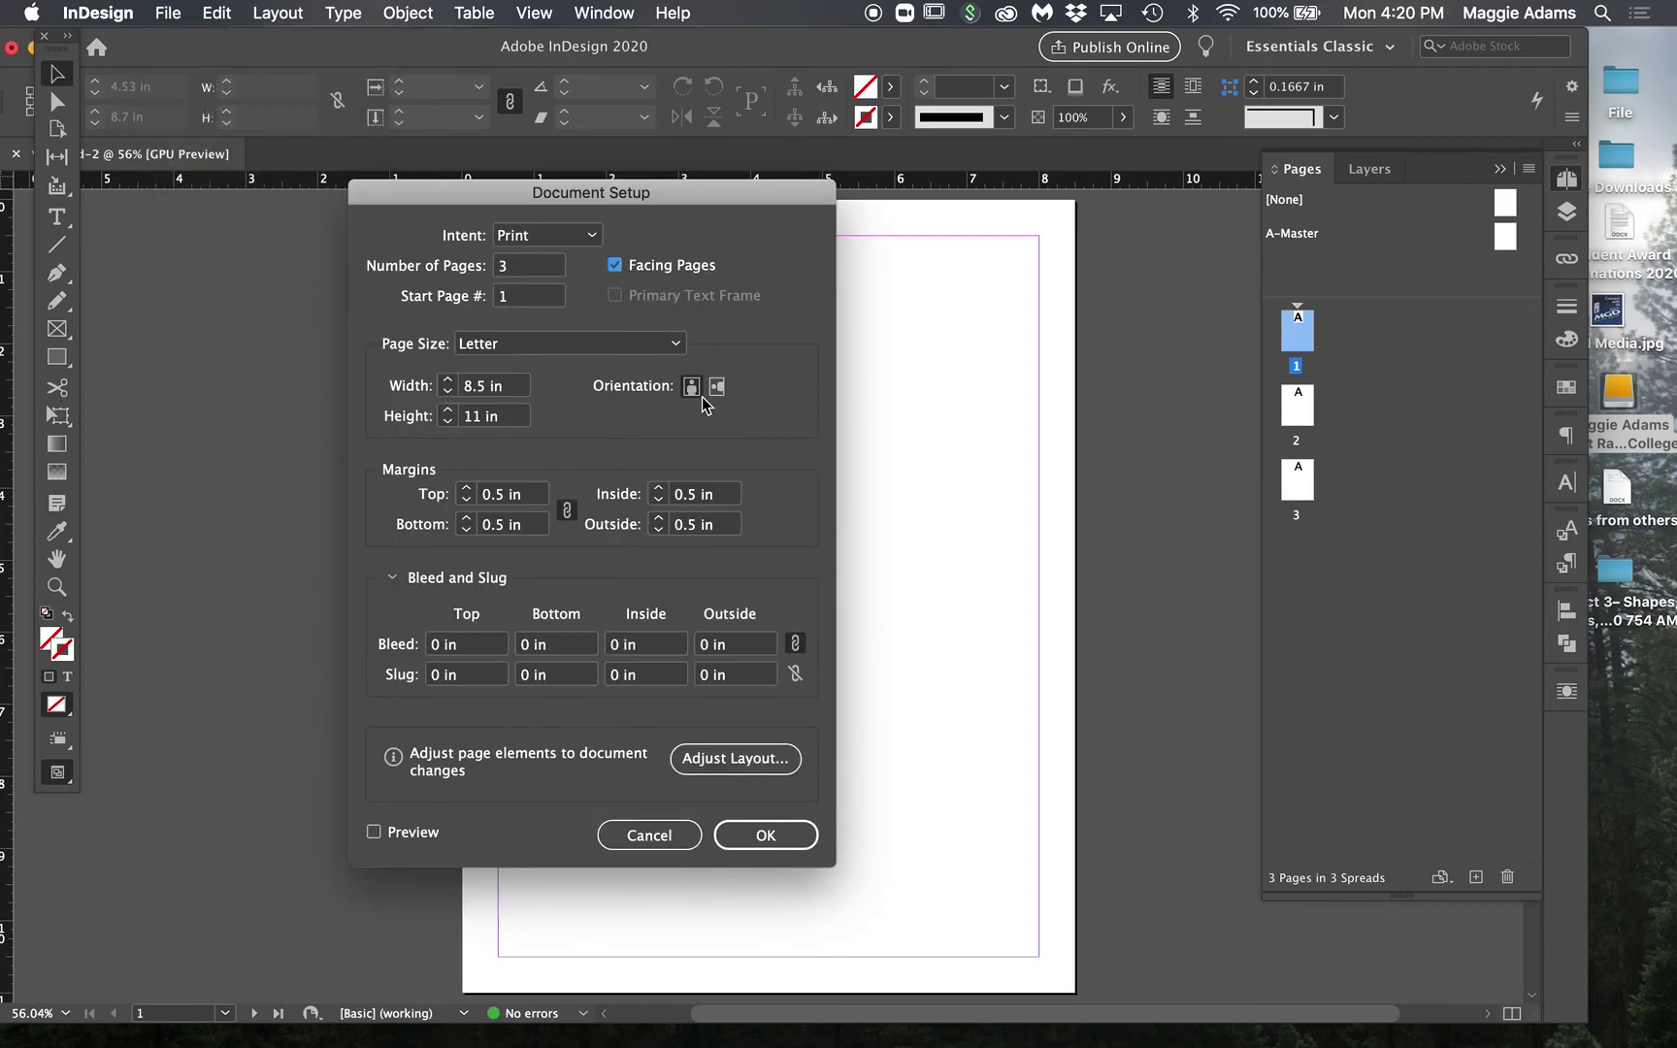
left_click(765, 837)
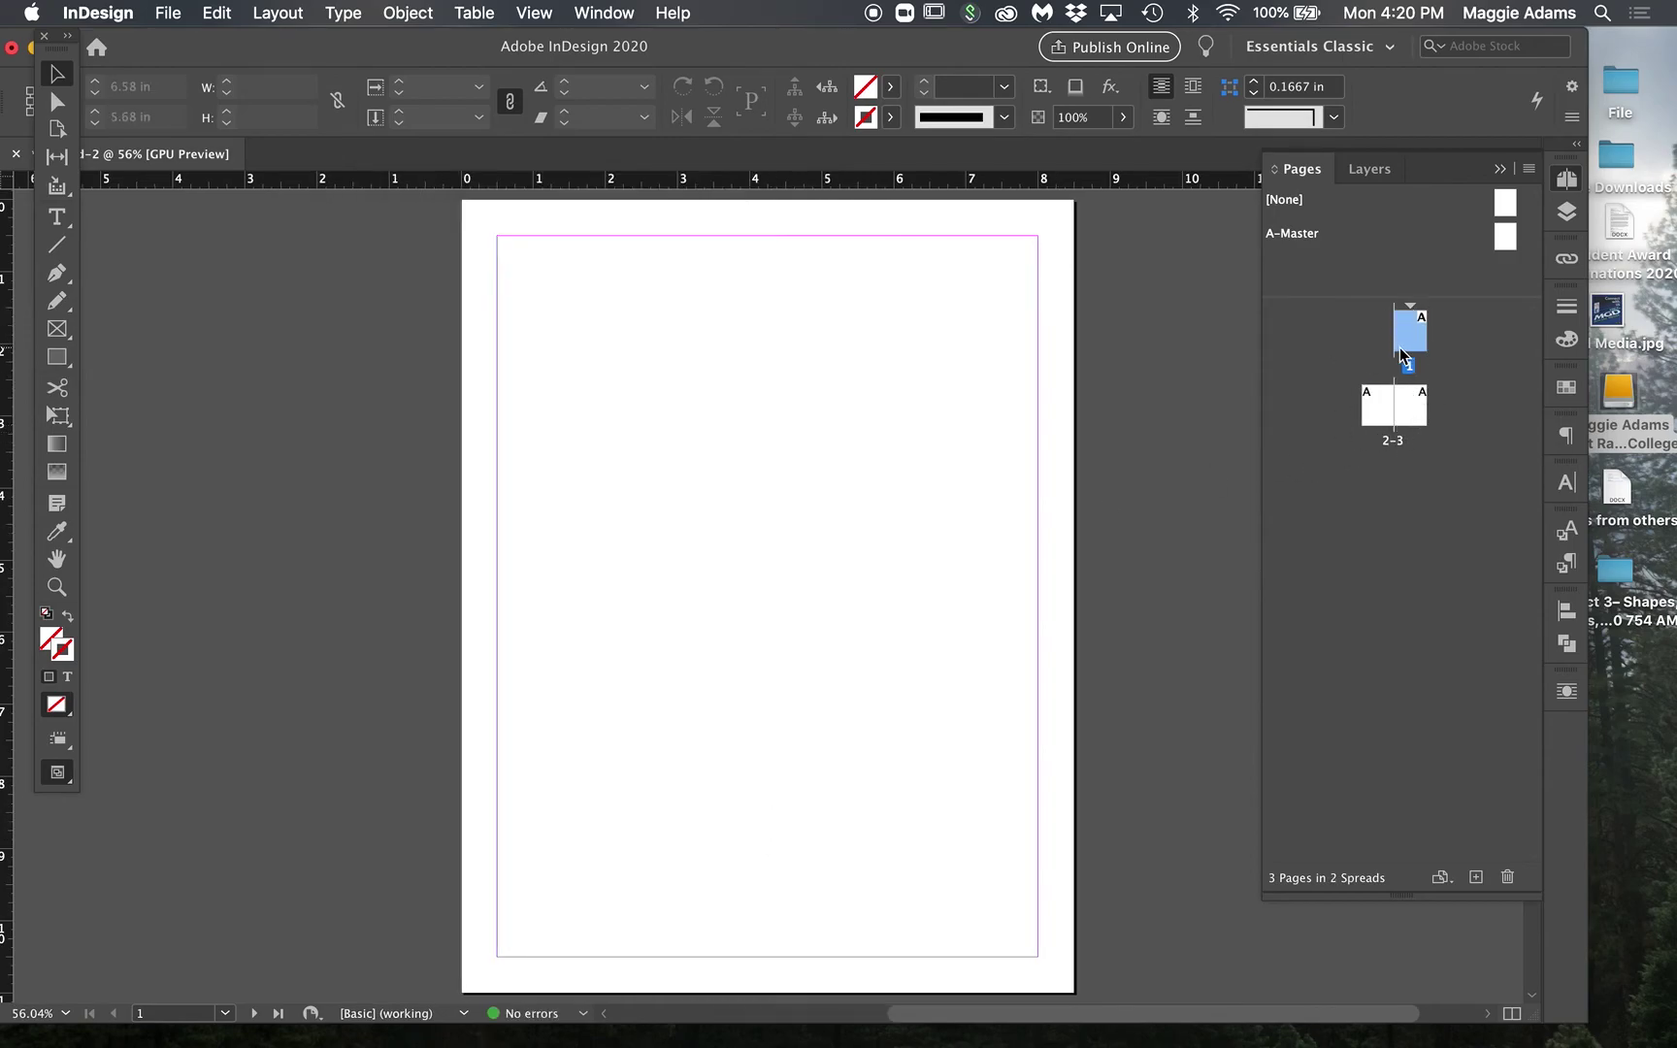
double_click(1397, 423)
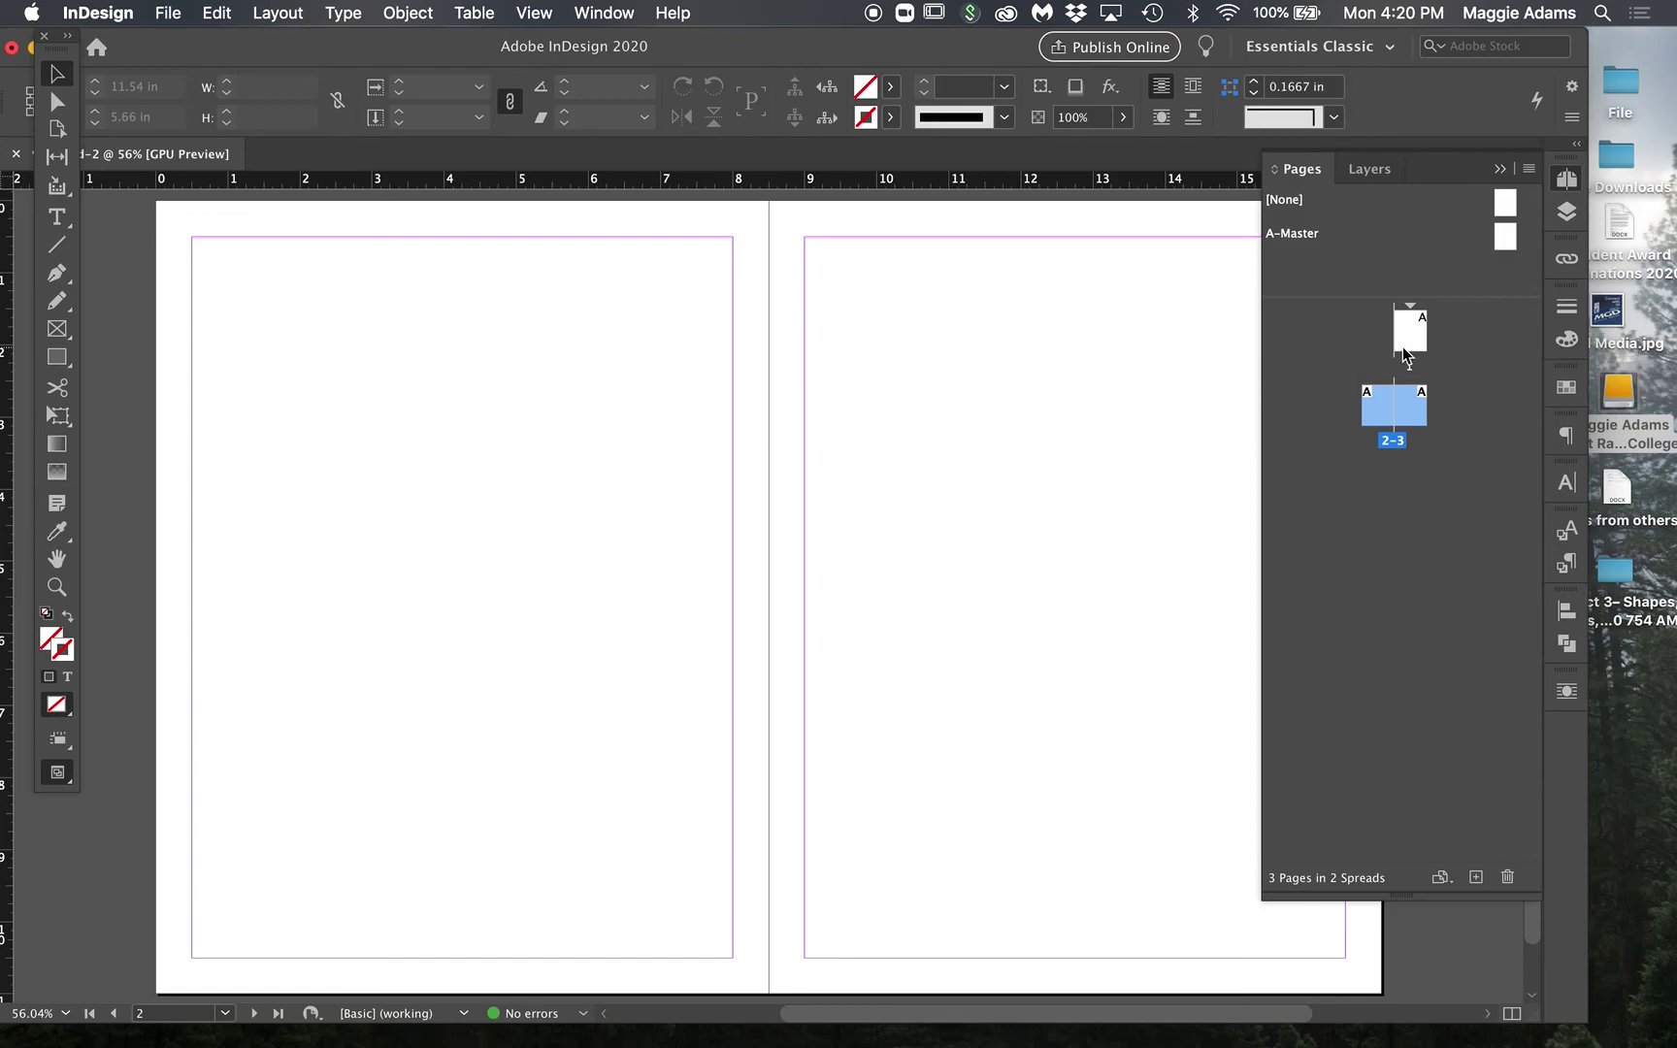
scroll(843, 464, "right", 2)
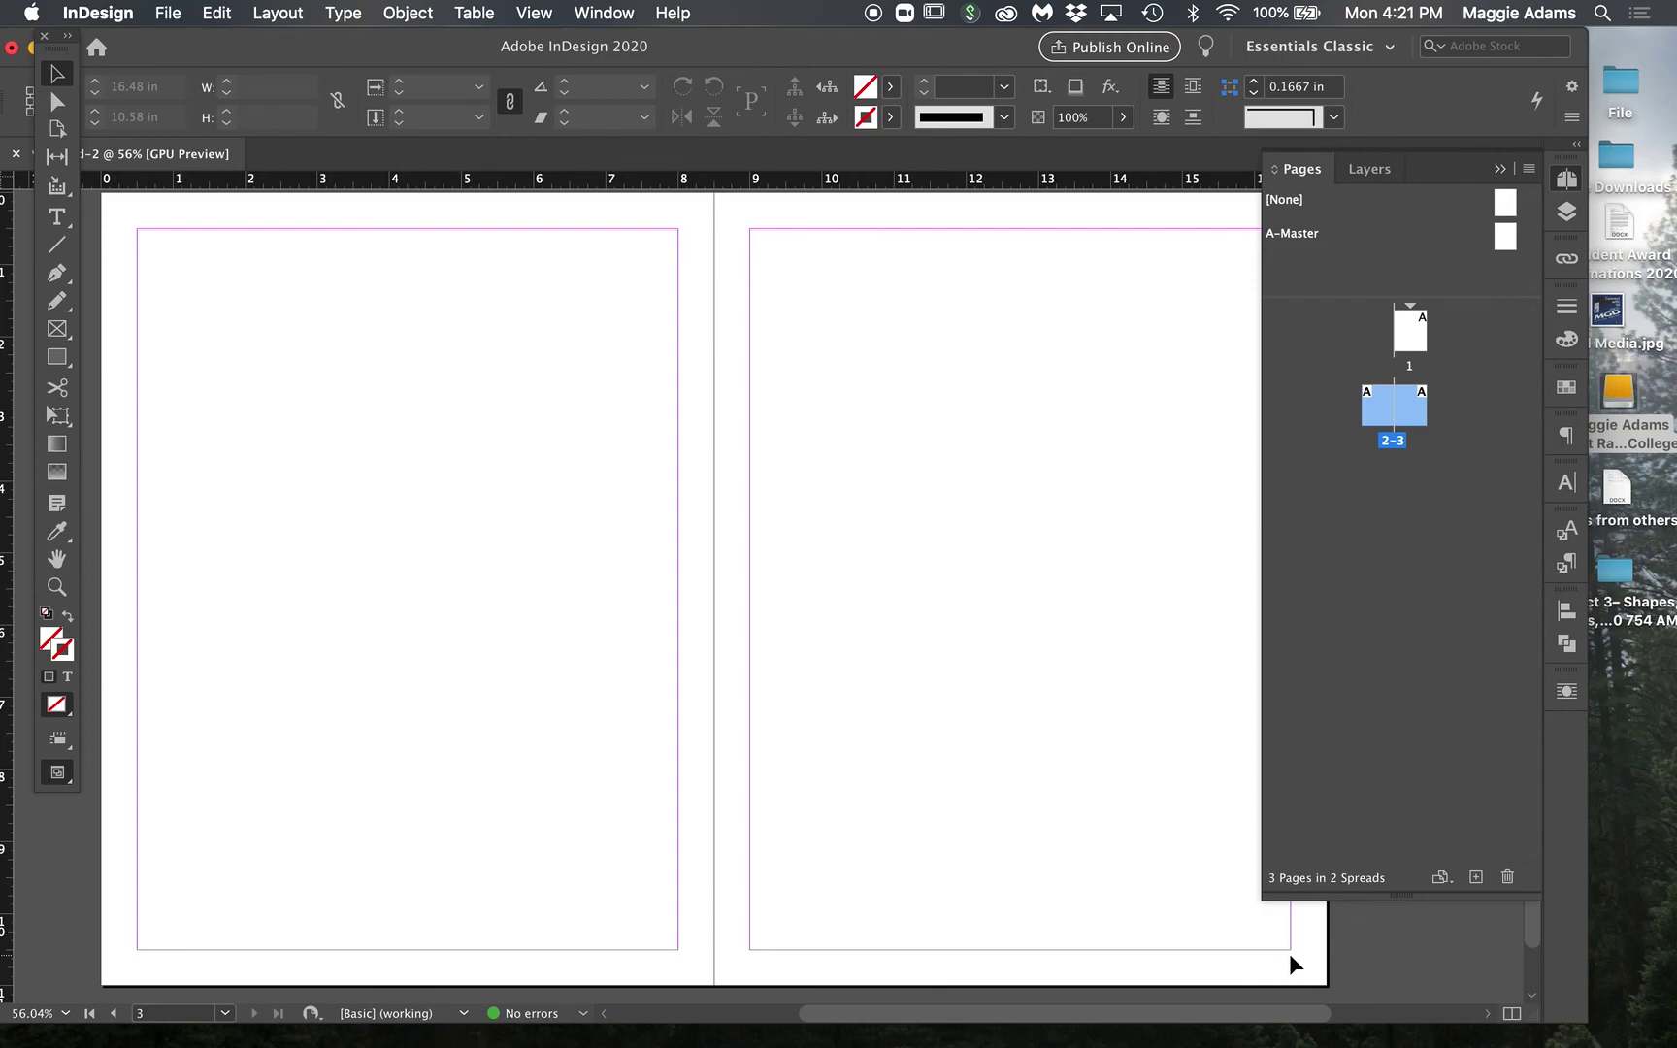
Step: Create a new two-page Letter-size master with prefix B, based on no other master
double_click(1505, 235)
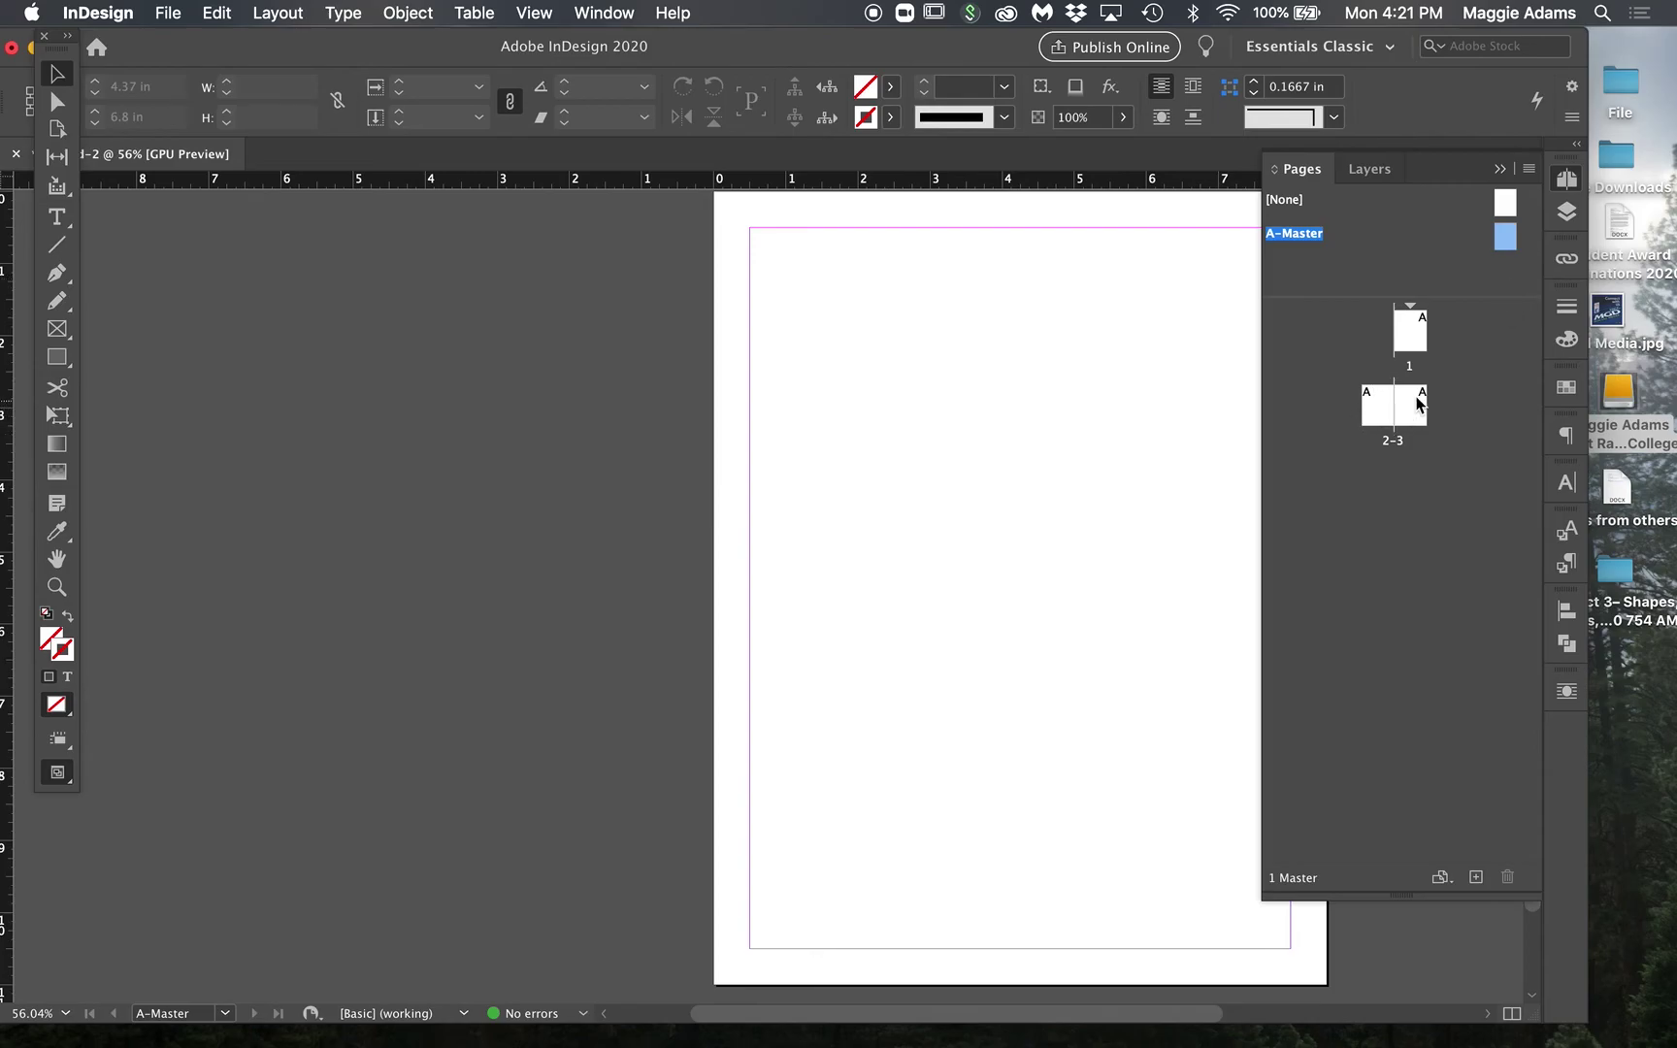
left_click(1529, 171)
left_click(1528, 172)
left_click(1528, 172)
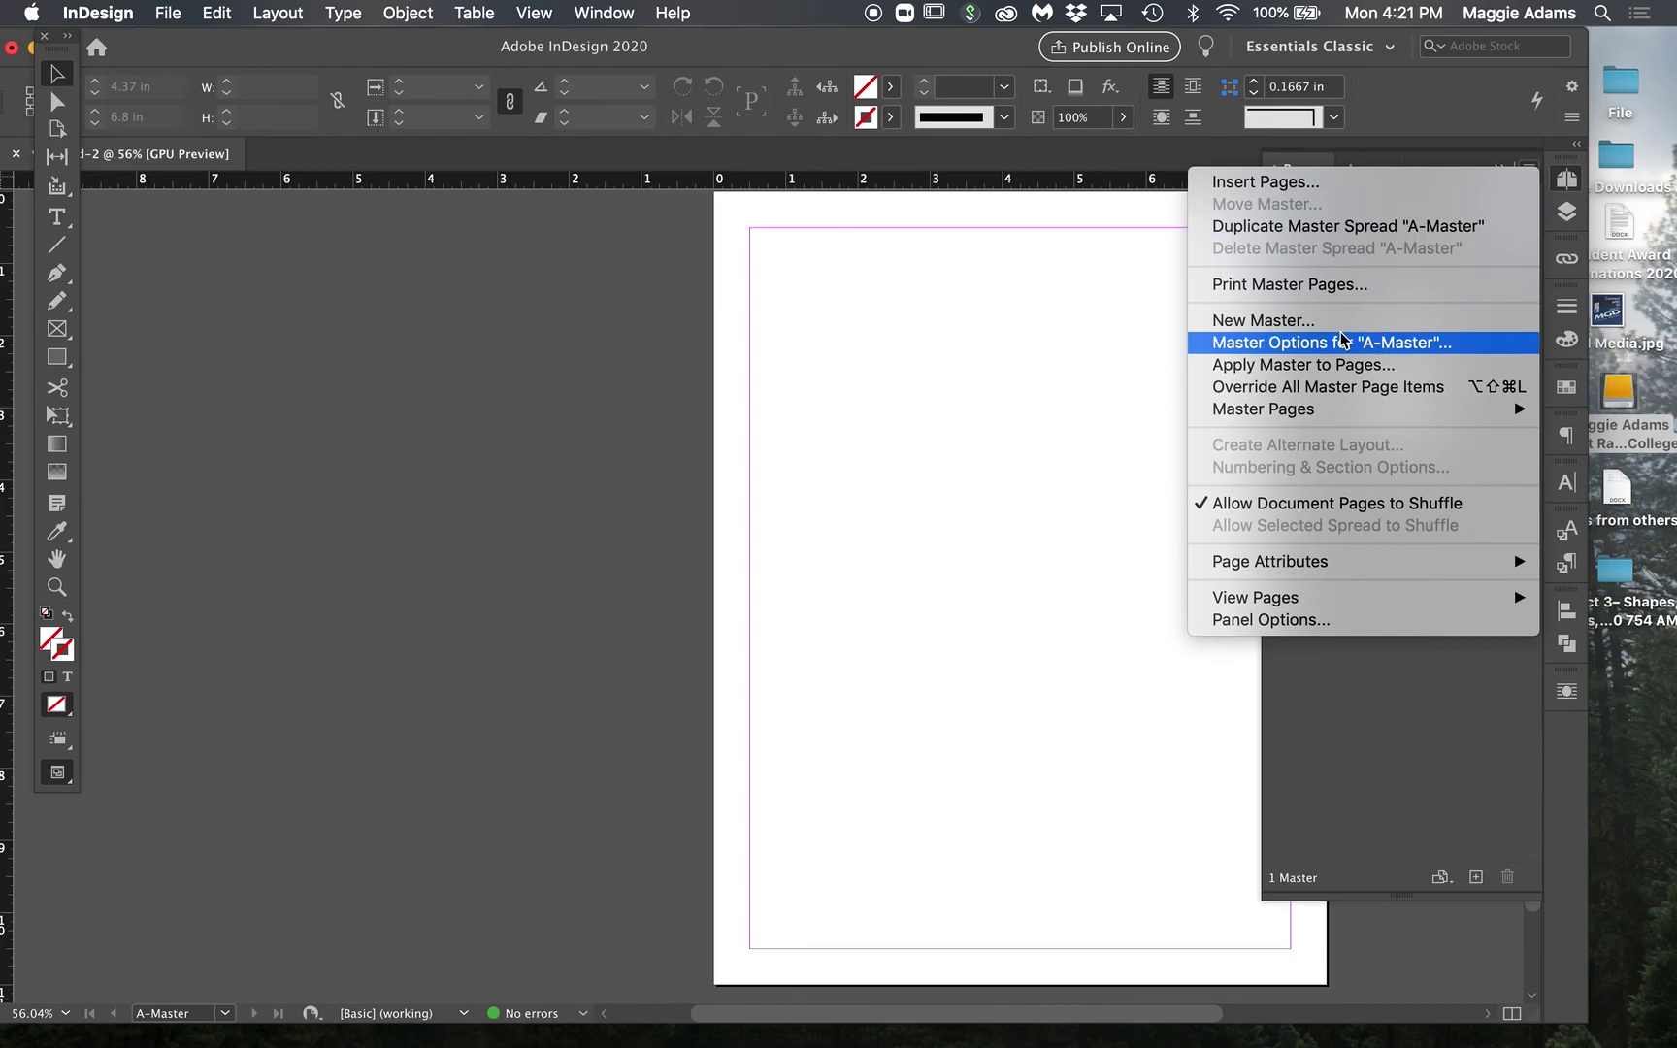
left_click(1388, 320)
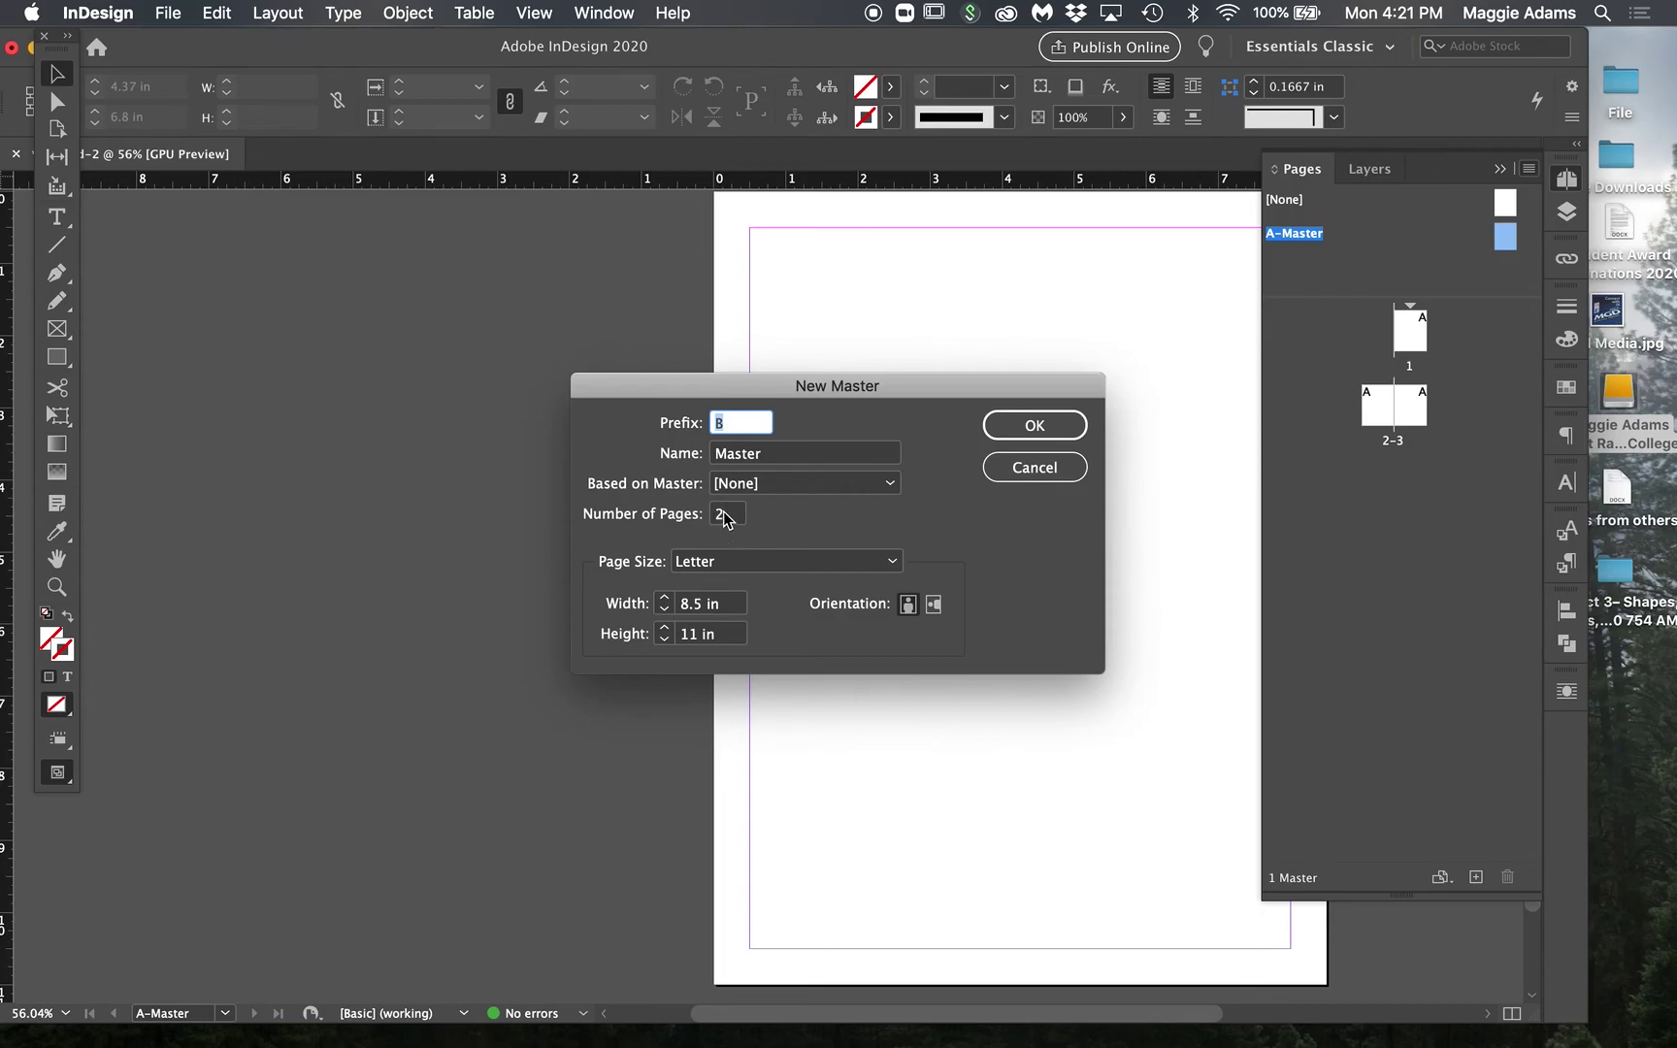
left_click(1077, 427)
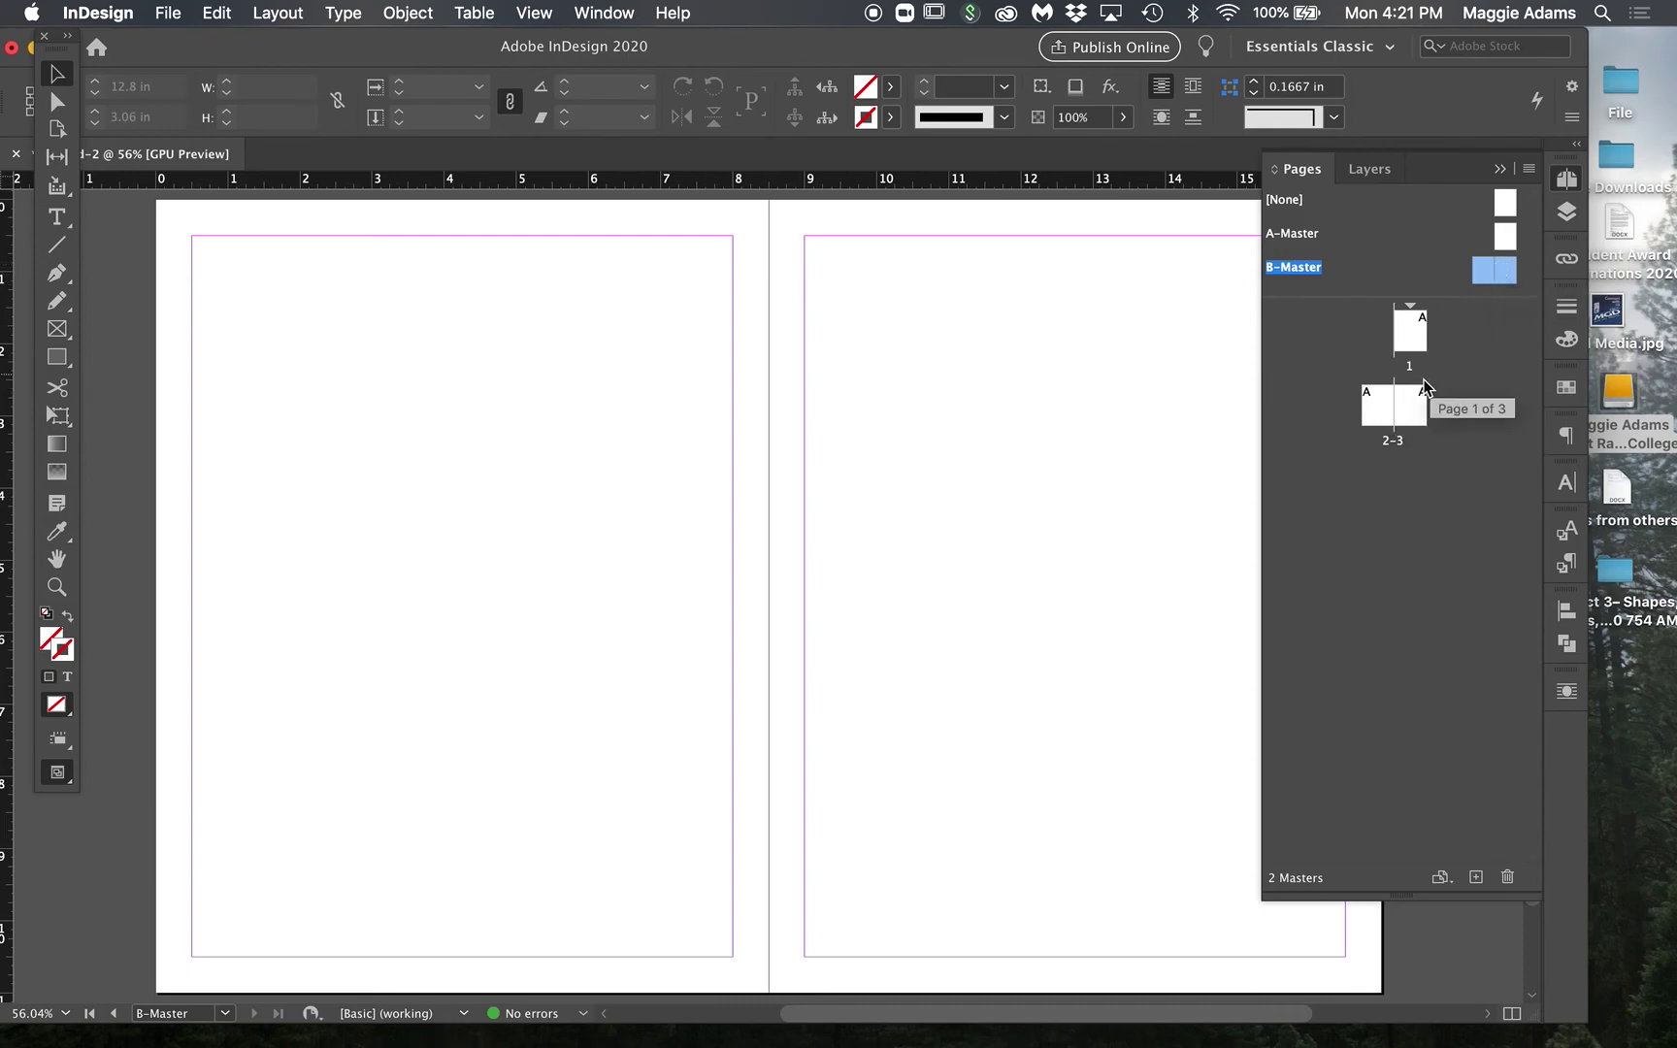
left_click(1460, 438)
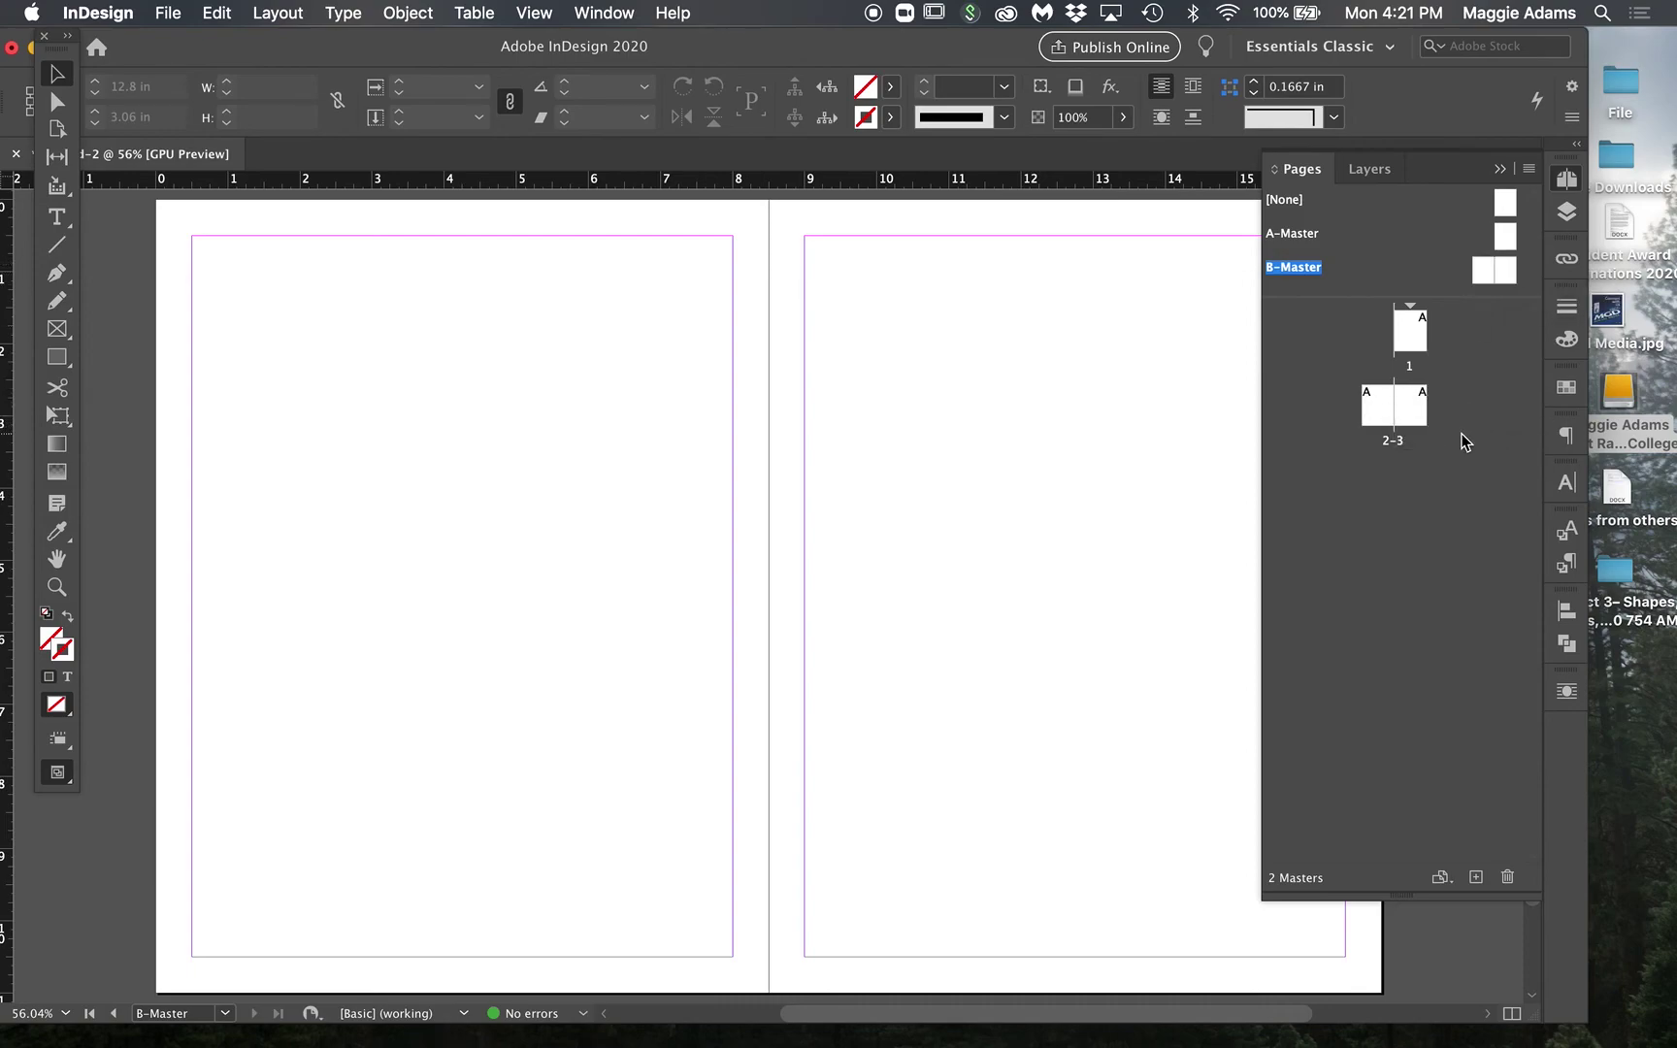
left_click_drag(1482, 272, 1375, 417)
key("super+z")
Step: Apply B-Master to pages 2–3
left_click(1392, 444)
left_click(1529, 169)
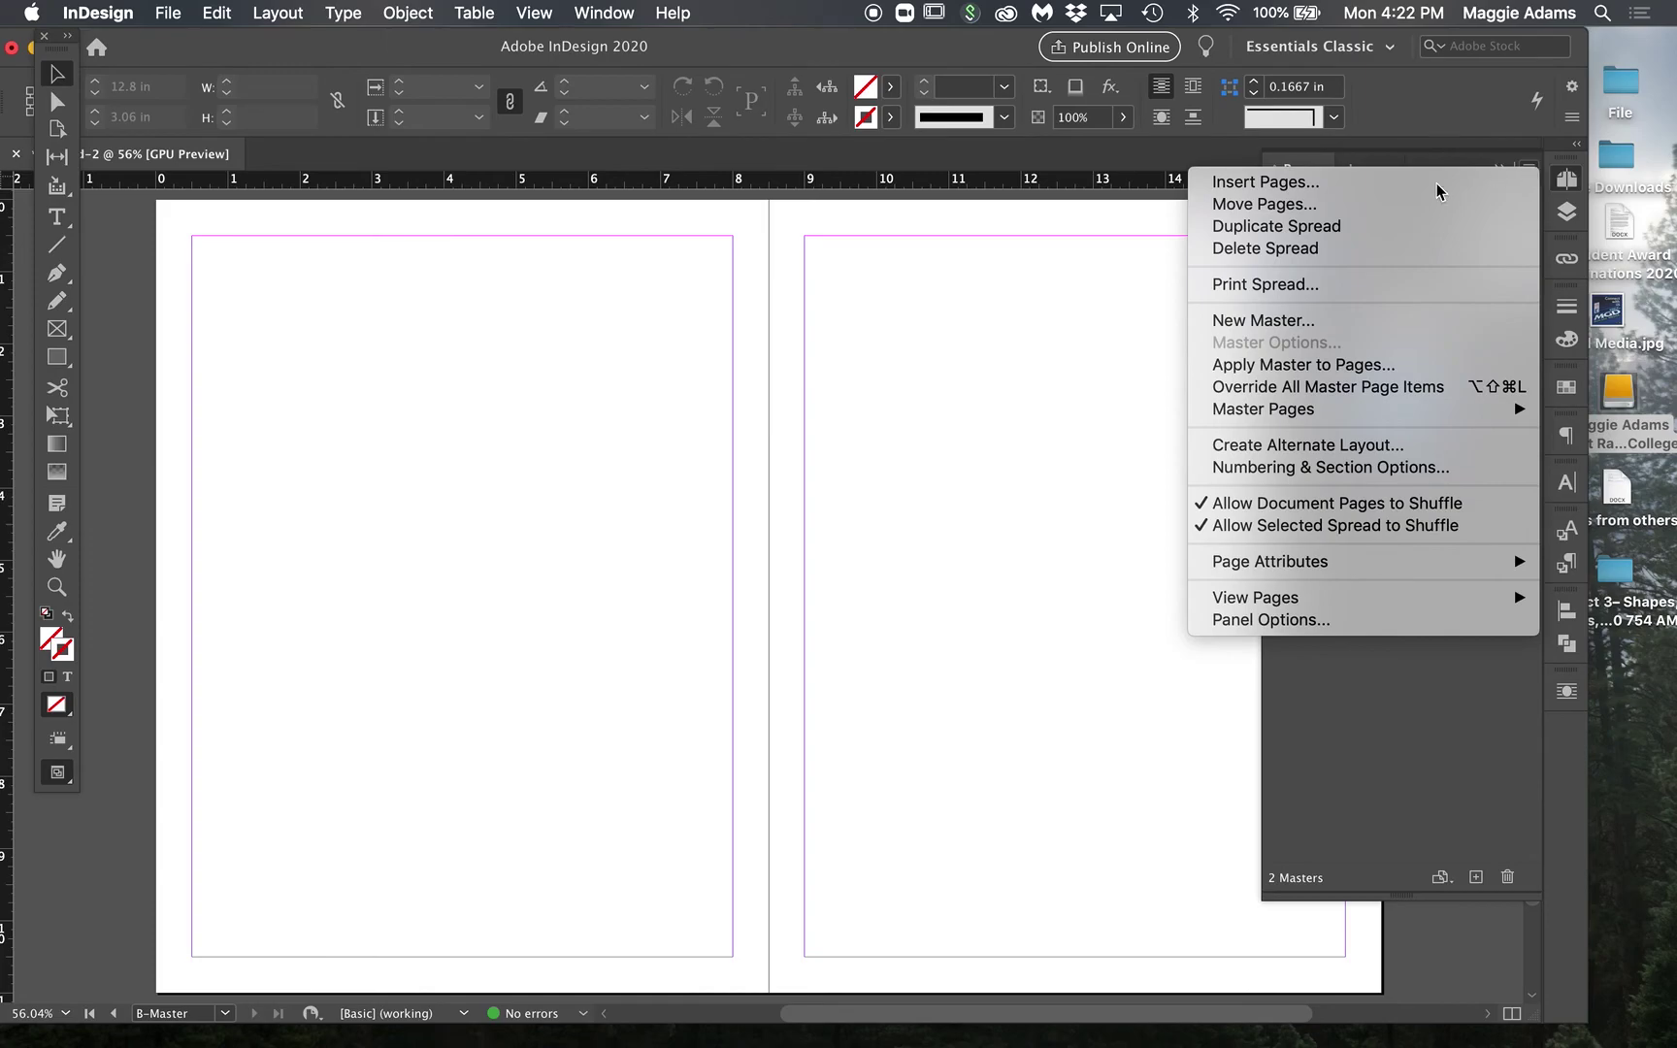
left_click(1306, 372)
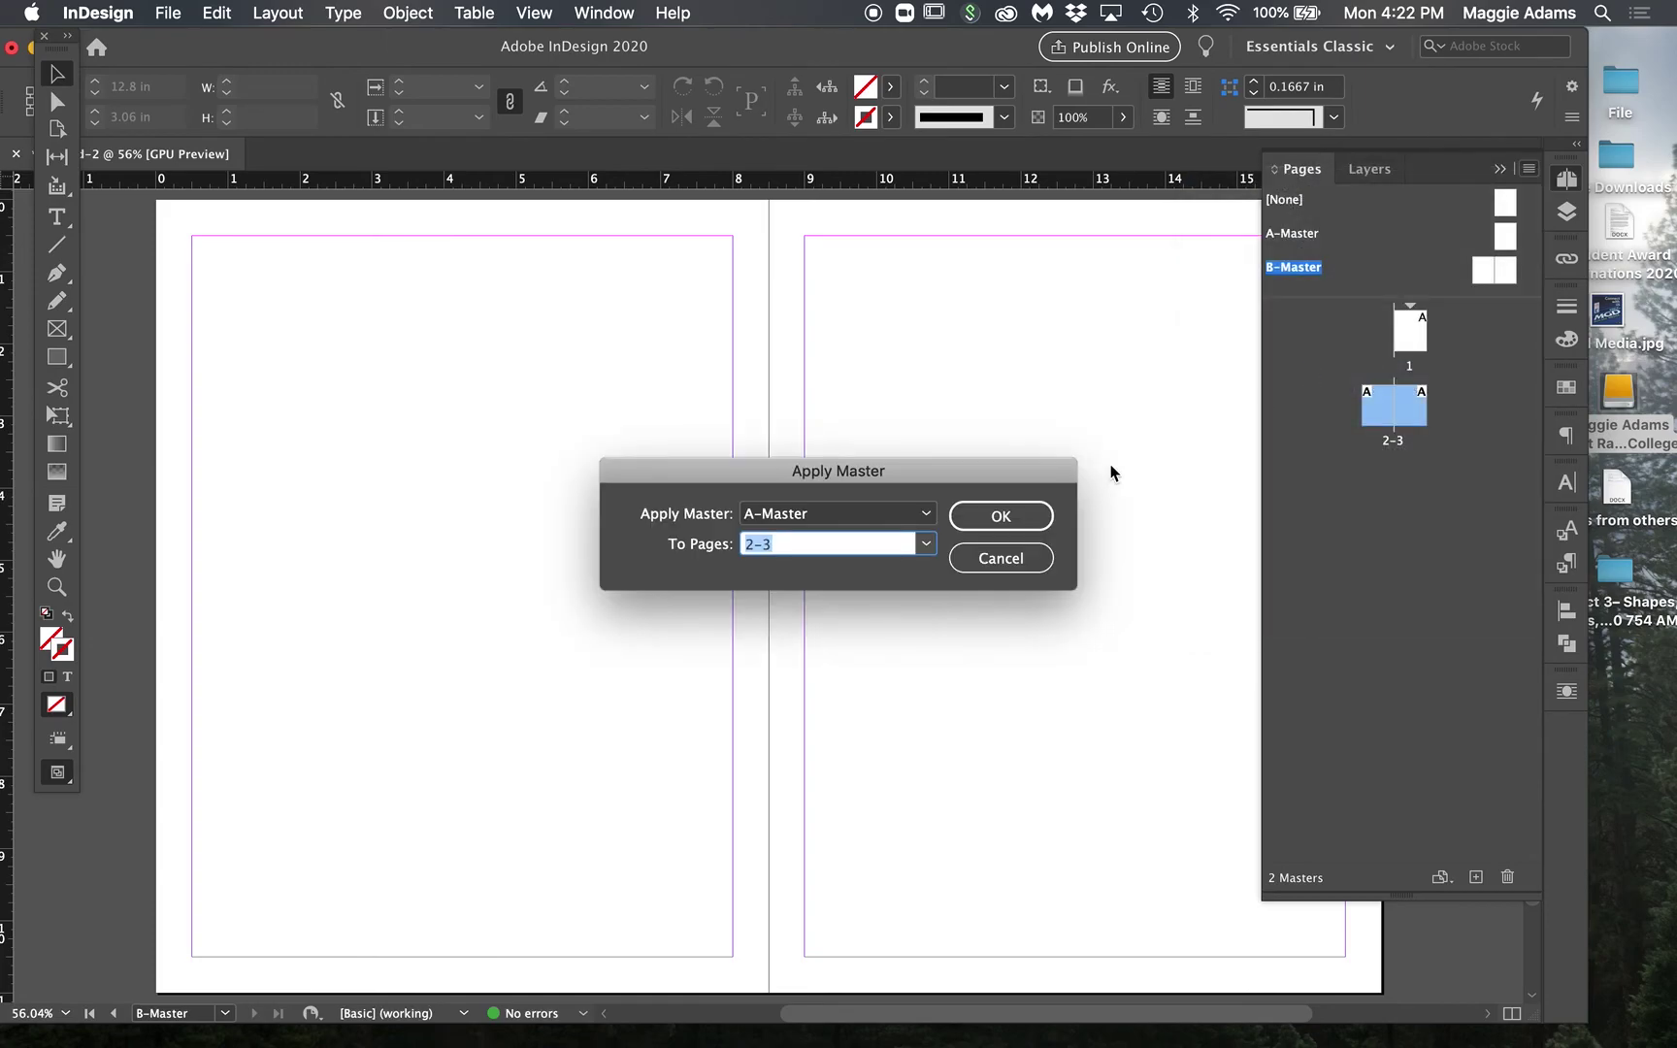
left_click(829, 514)
left_click(798, 585)
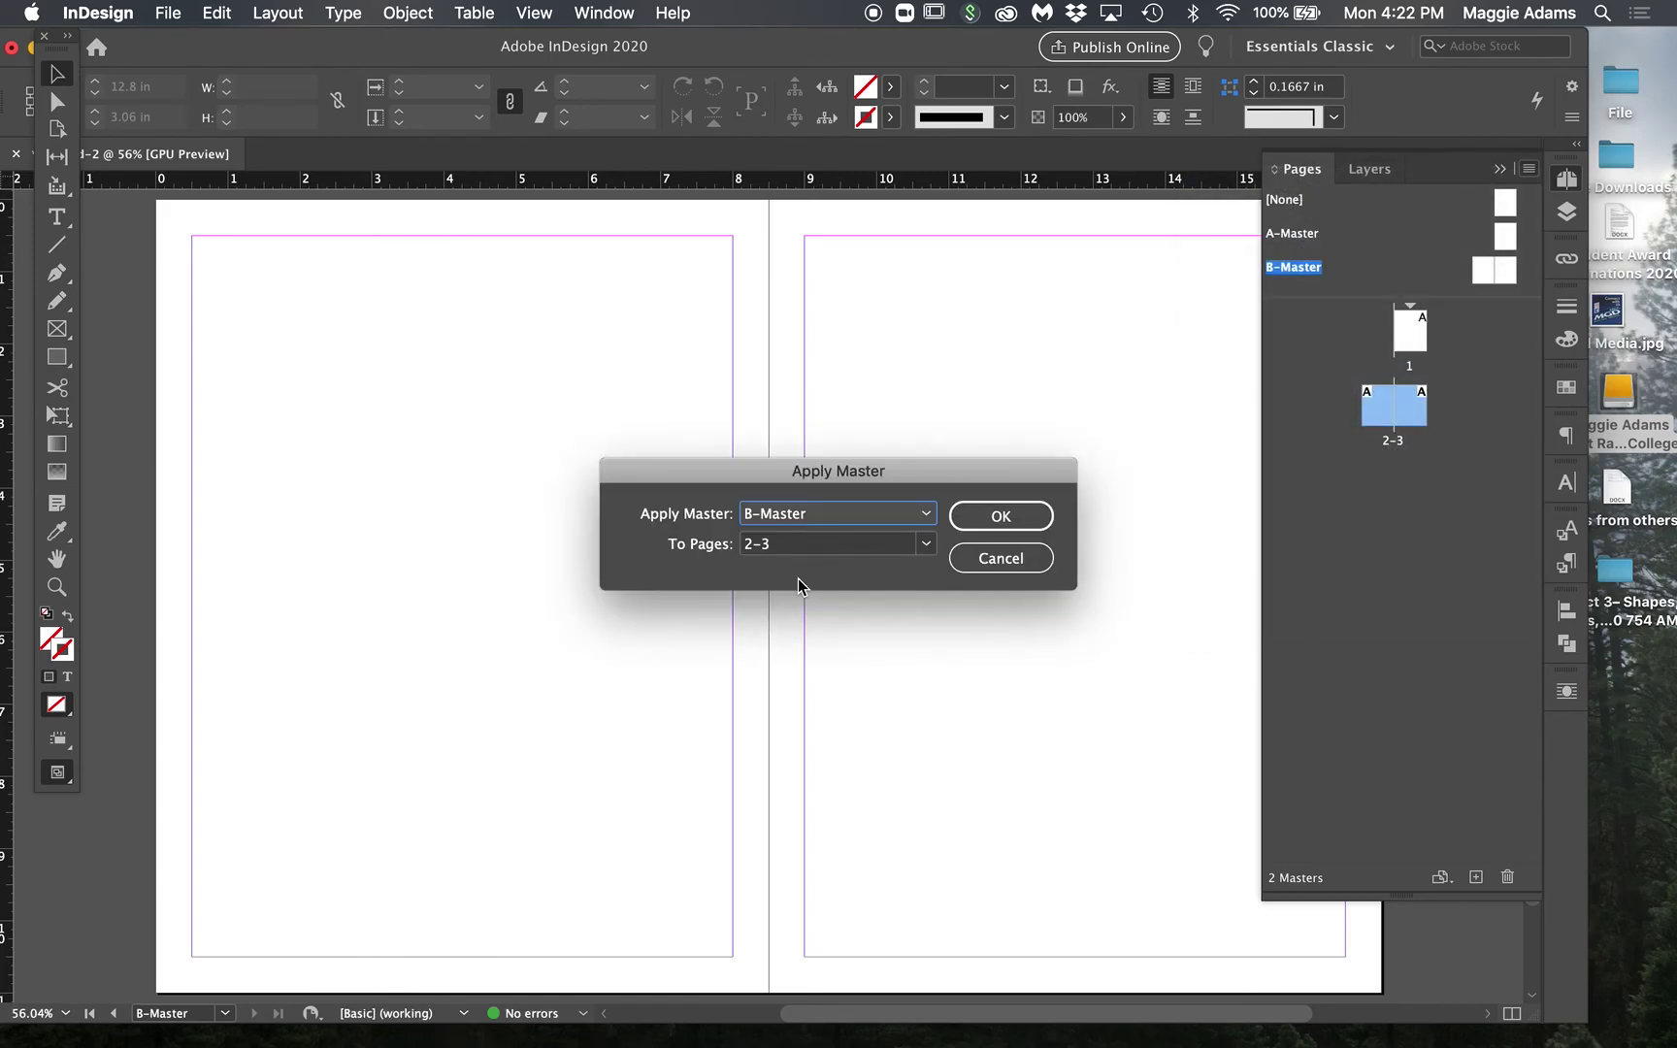
left_click(1002, 511)
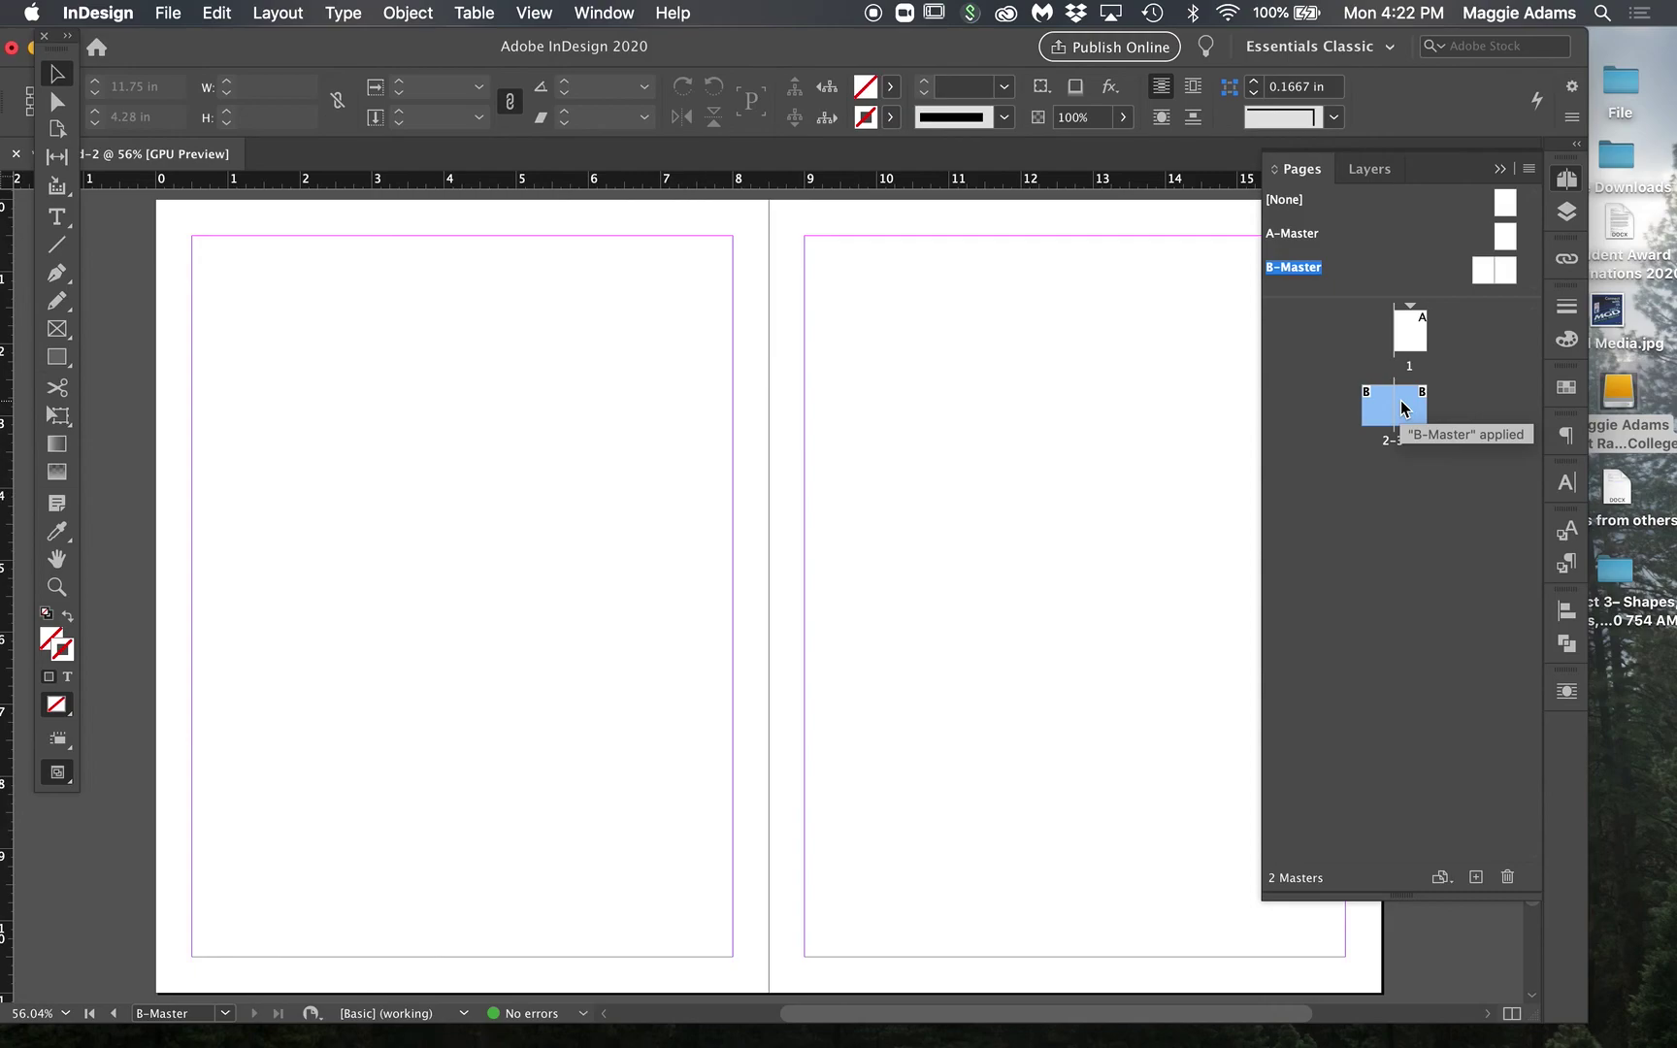
left_click(1501, 360)
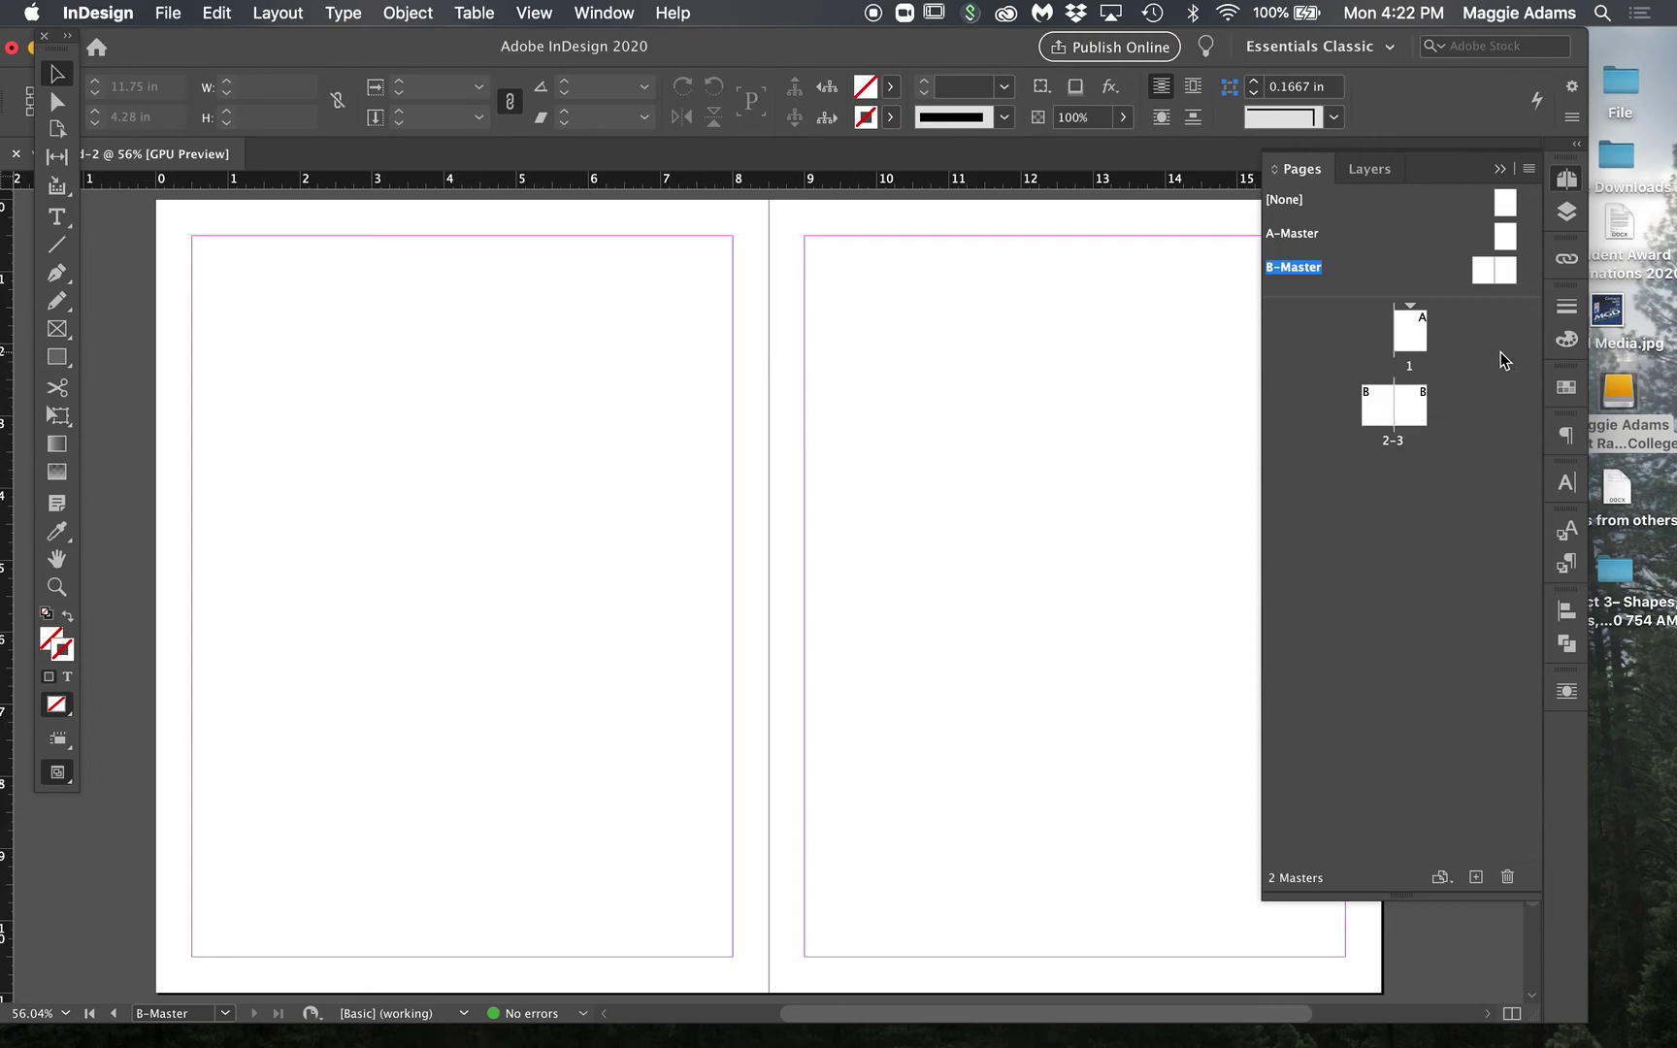
Step: Open the margin and column settings for B-Master's left page and unlink its four margin values
double_click(1490, 275)
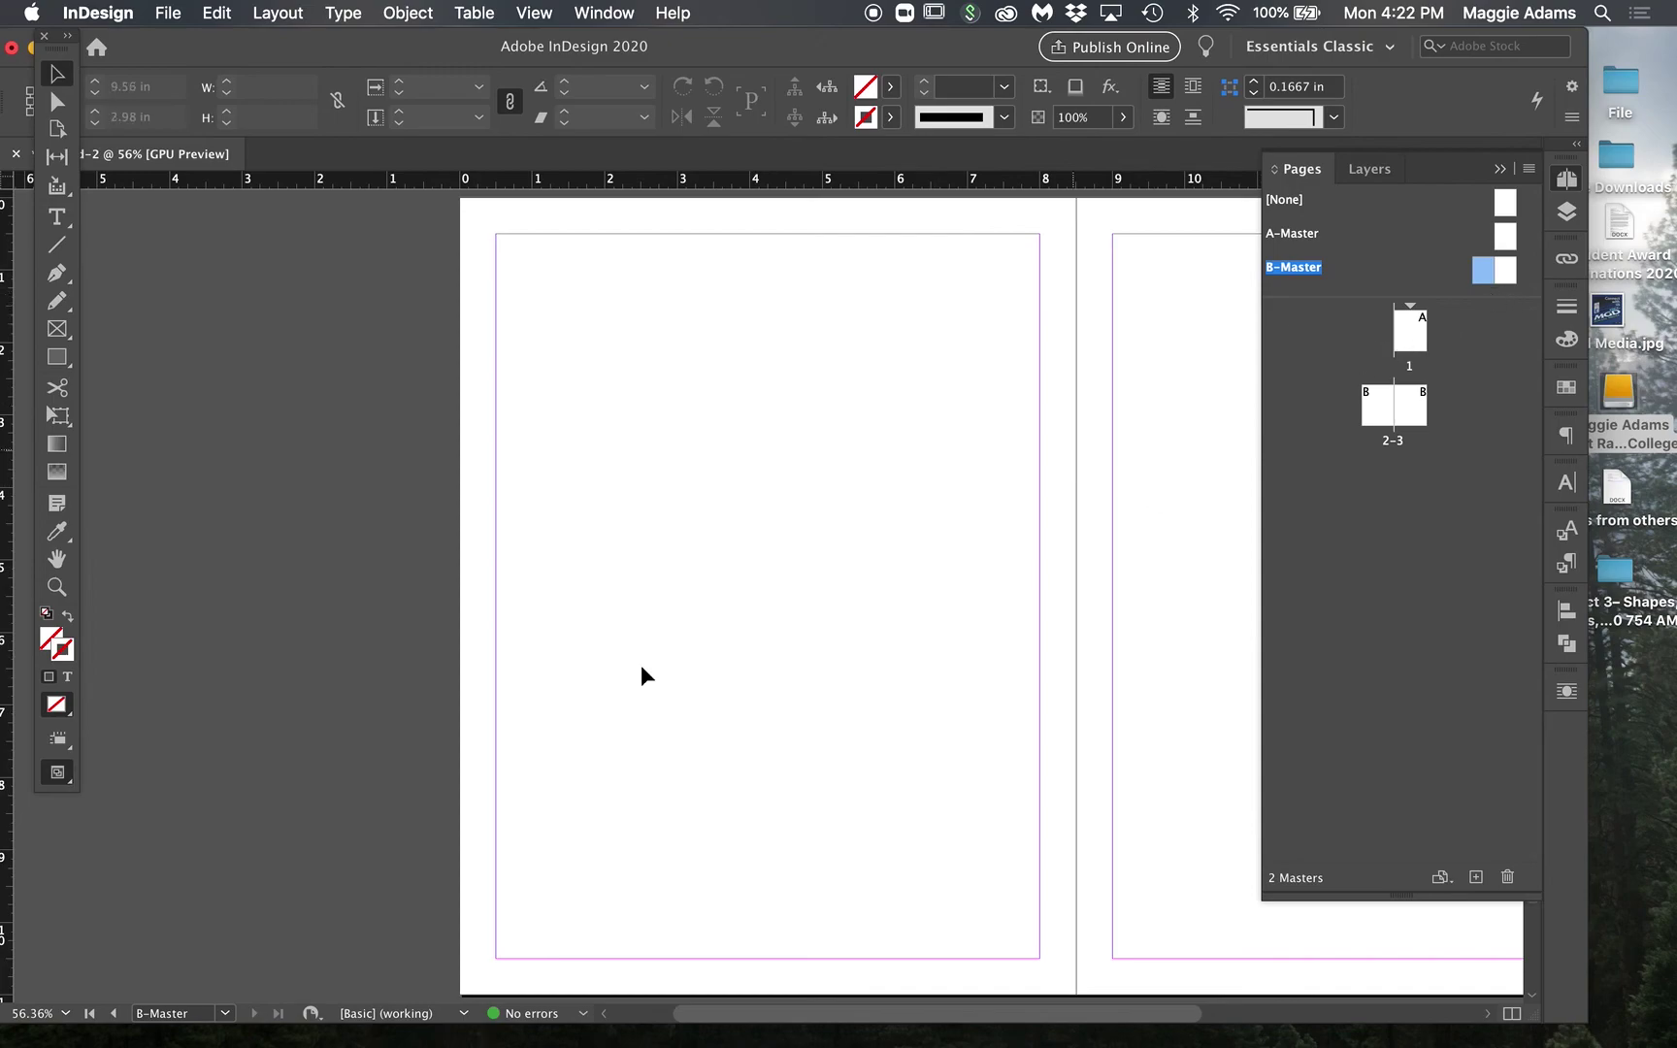
left_click(52, 589)
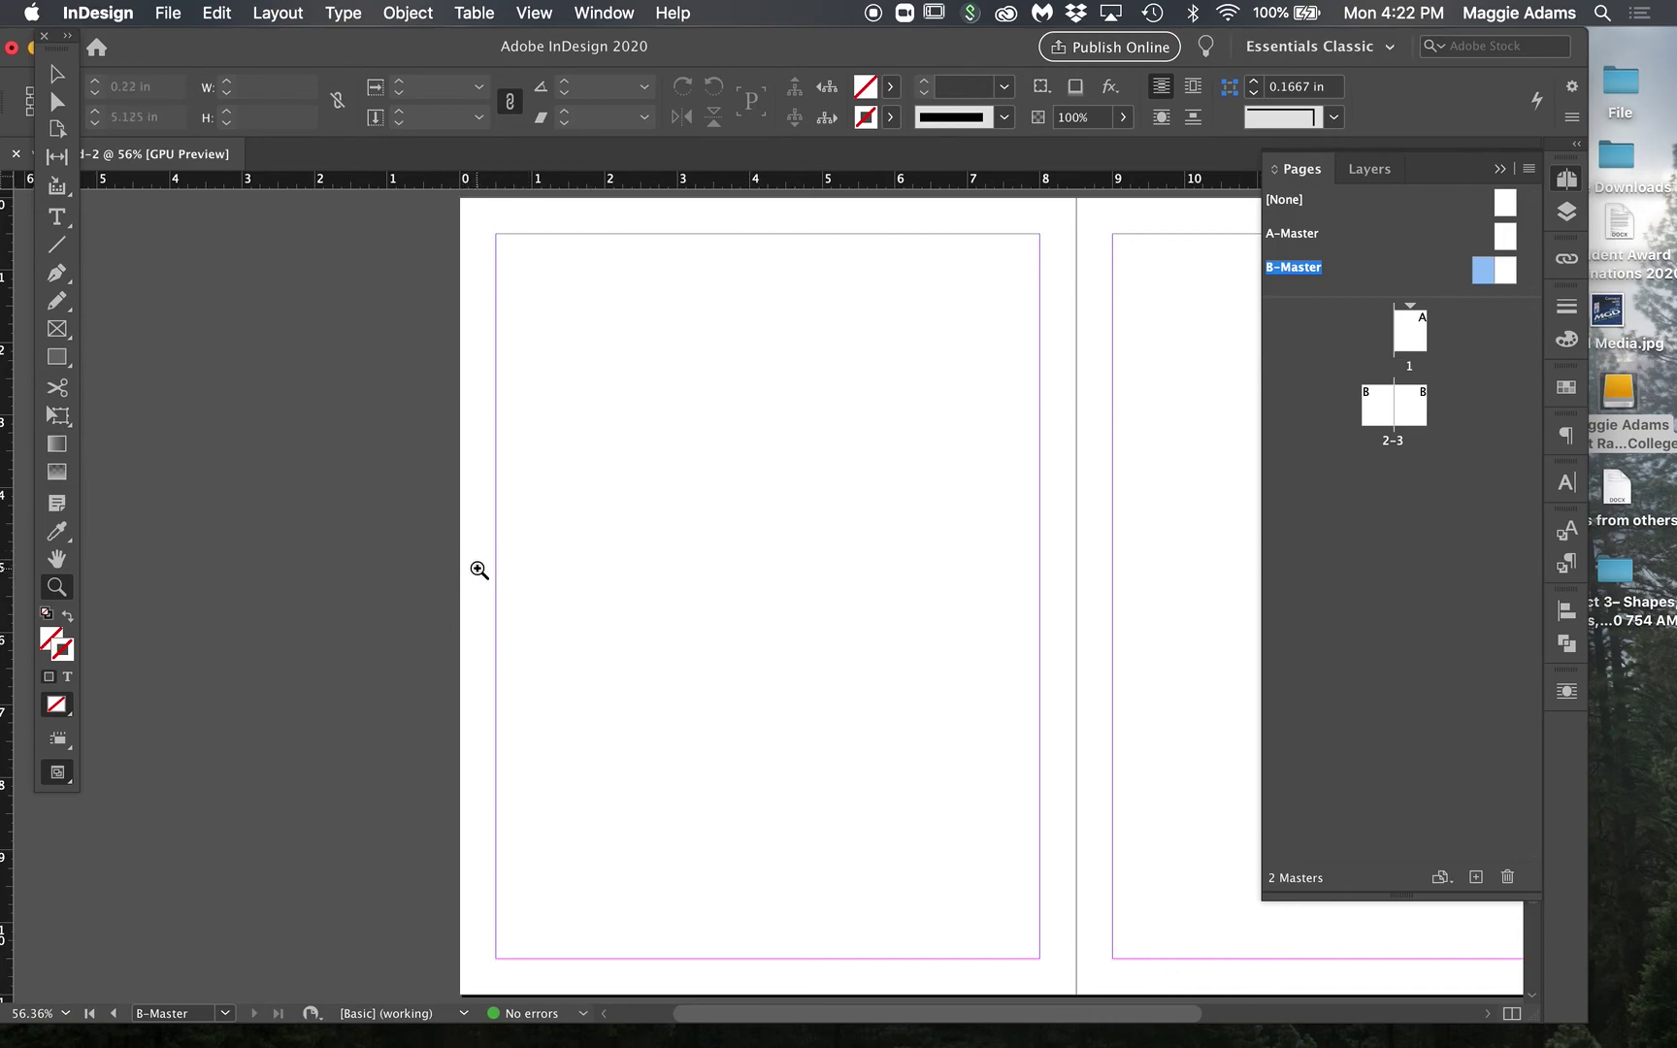
left_click_drag(486, 959, 693, 917)
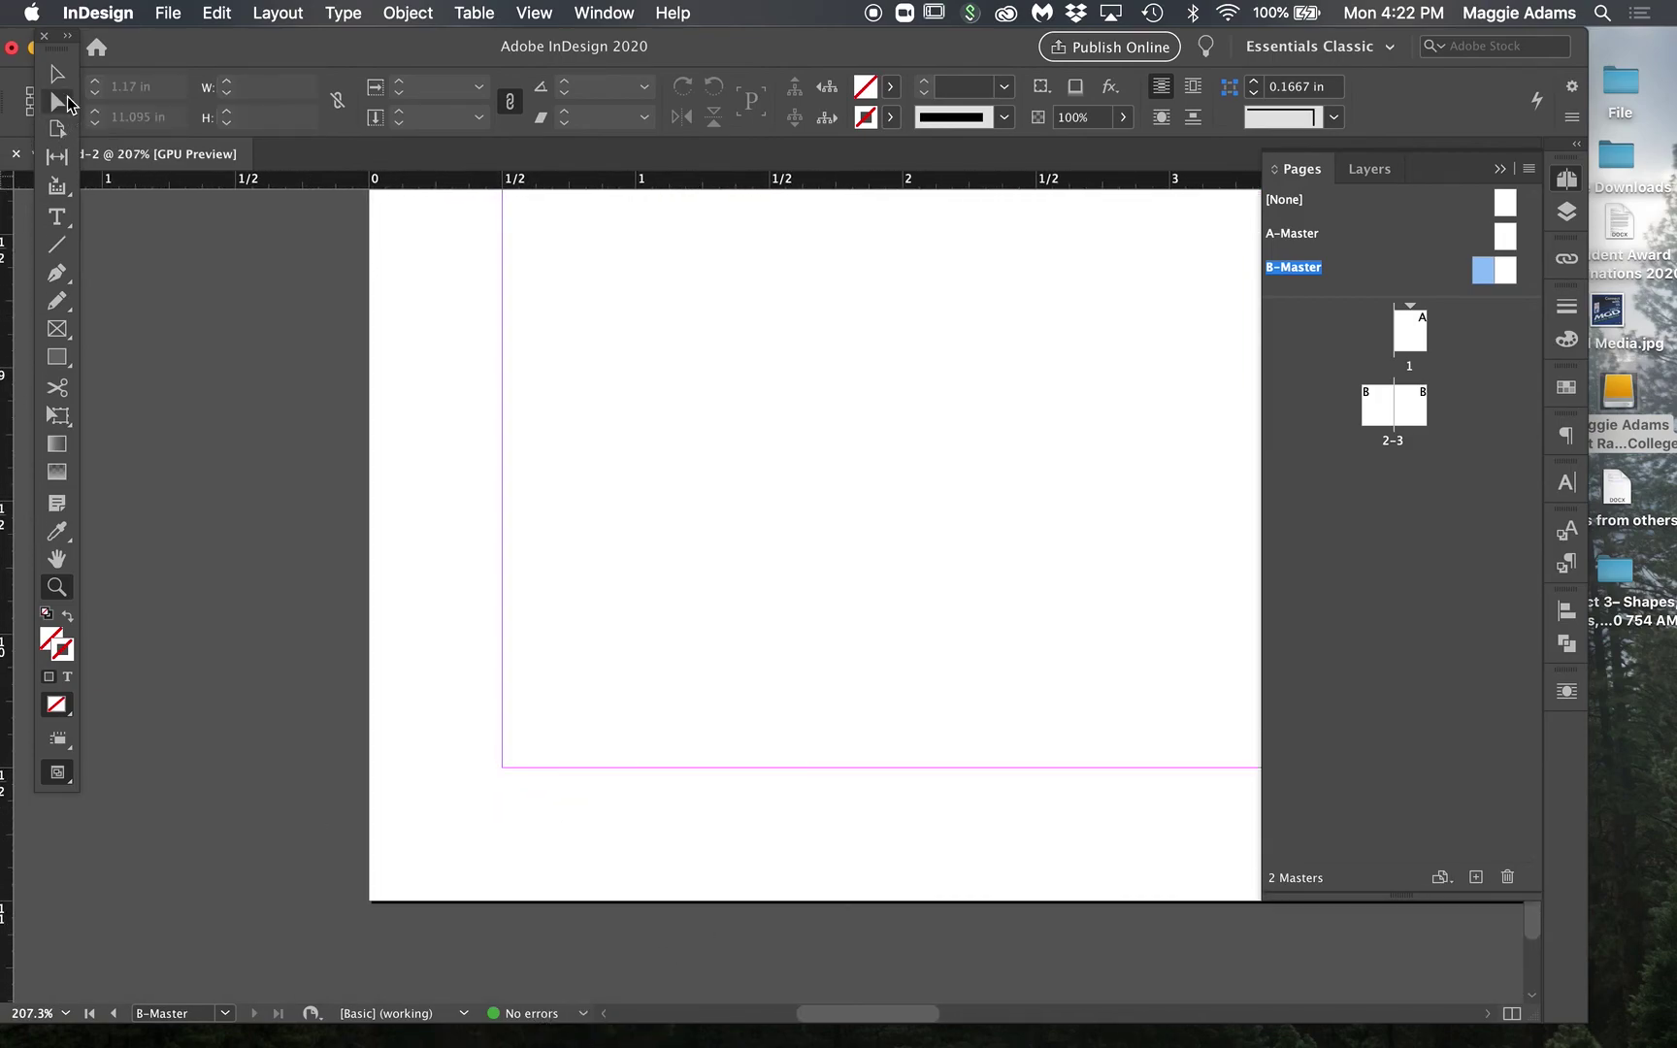
left_click(60, 73)
left_click(287, 15)
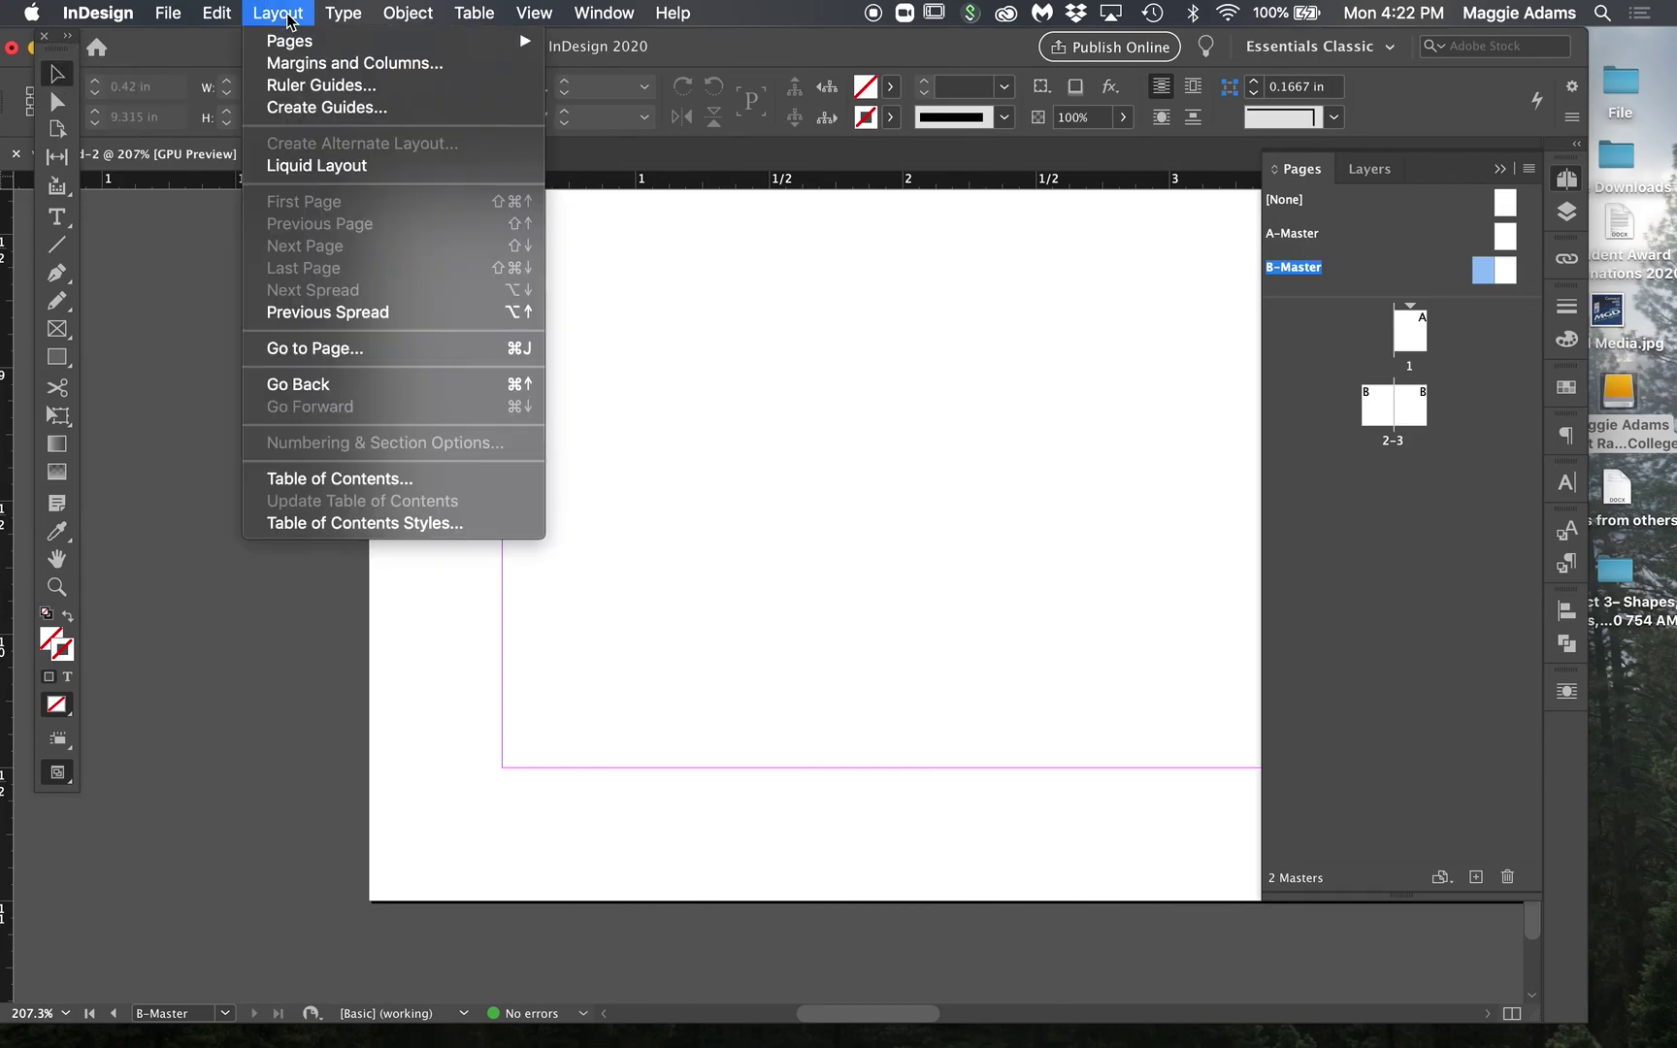
left_click(298, 64)
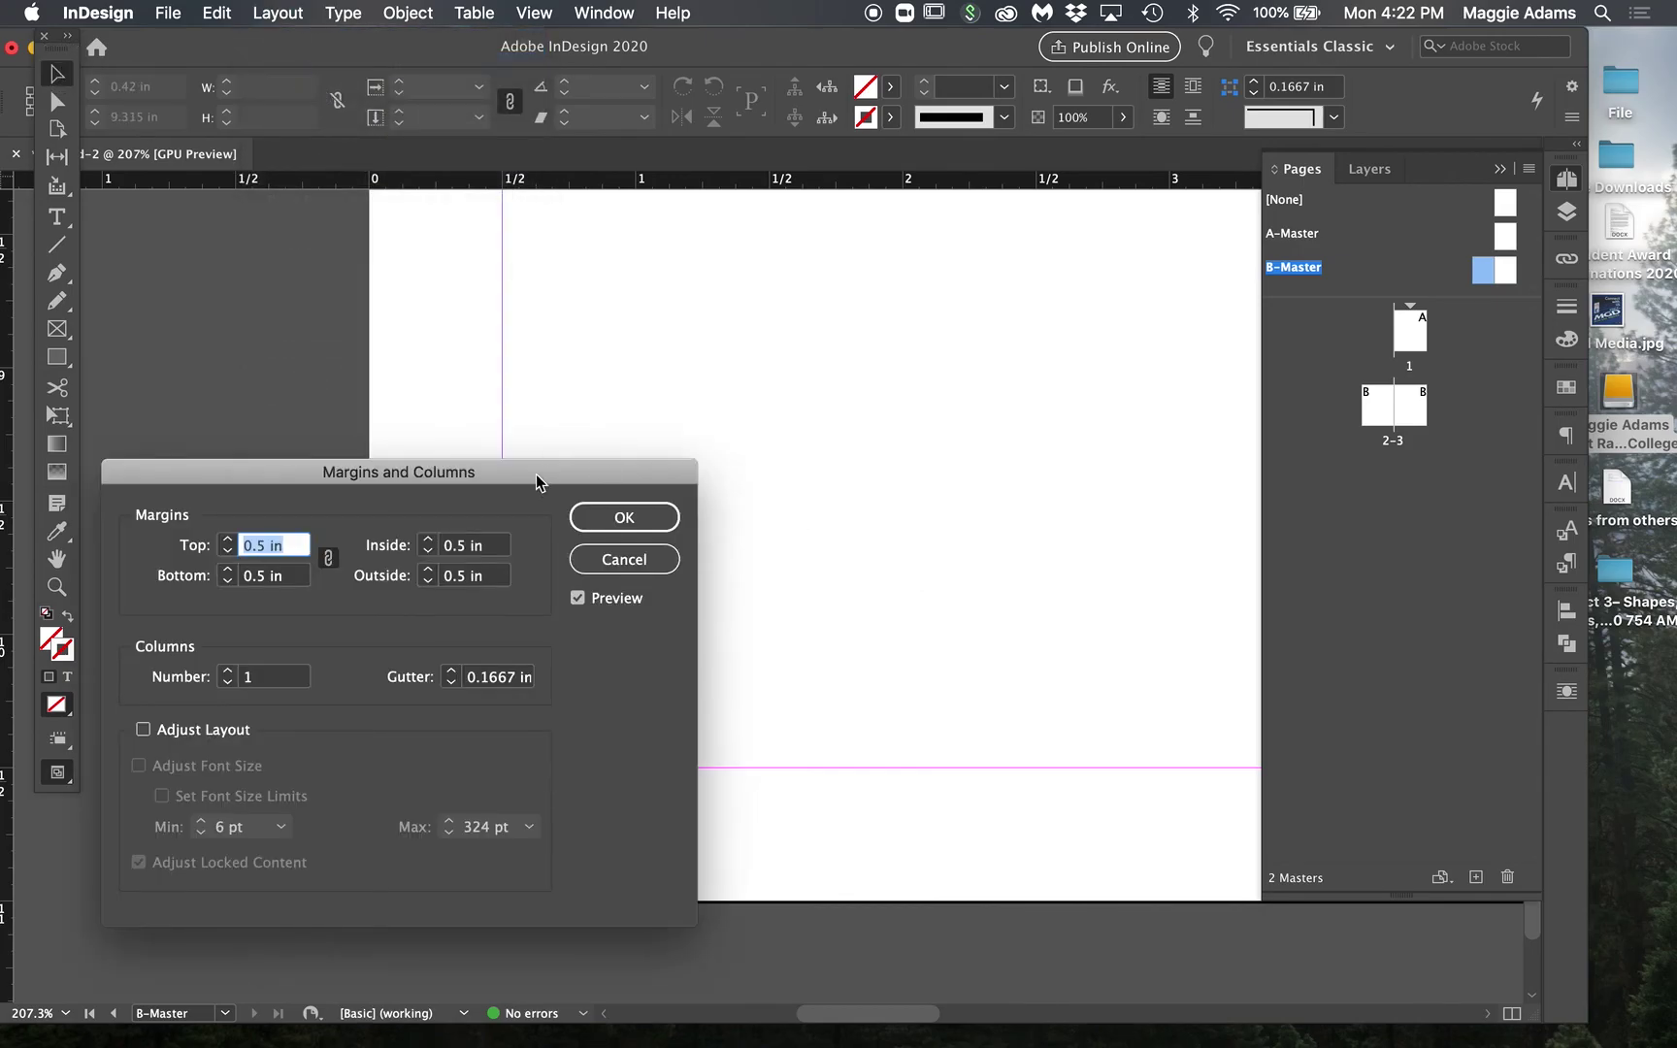
left_click_drag(536, 476, 803, 207)
left_click(594, 286)
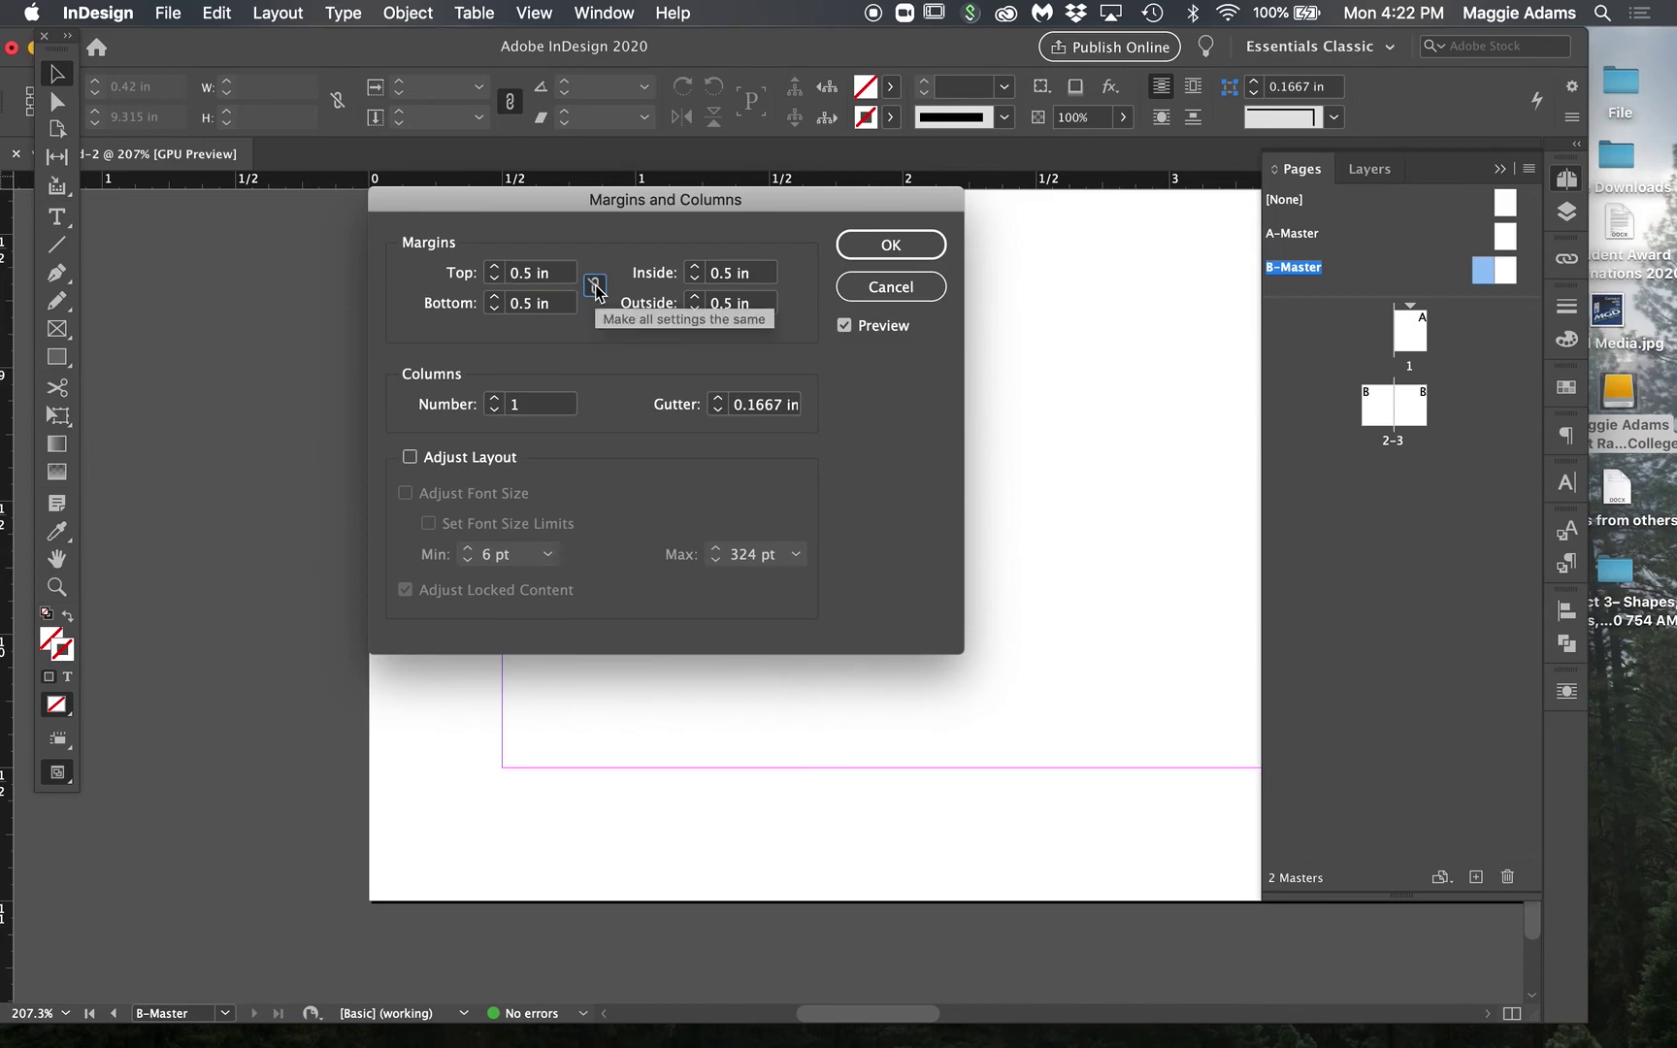
Step: Set the bottom margin of B-Master's left page to 0.6875 in
left_click(494, 299)
left_click(494, 299)
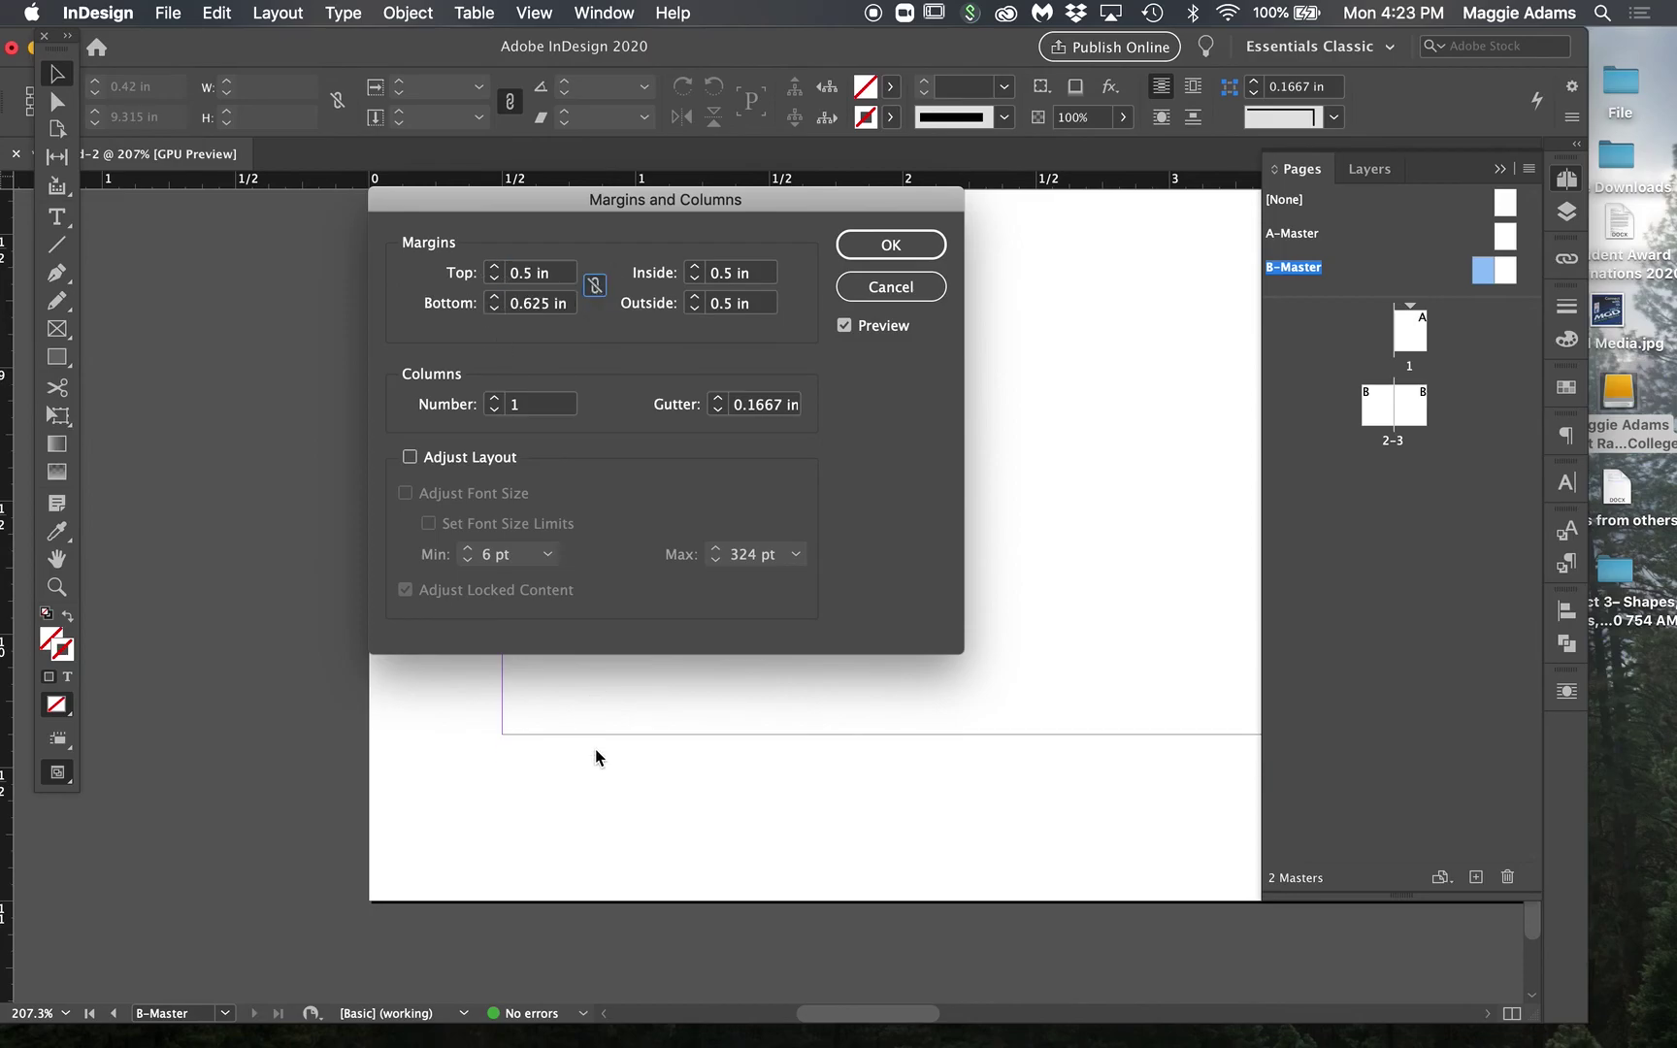
left_click(495, 267)
left_click(494, 280)
left_click(494, 299)
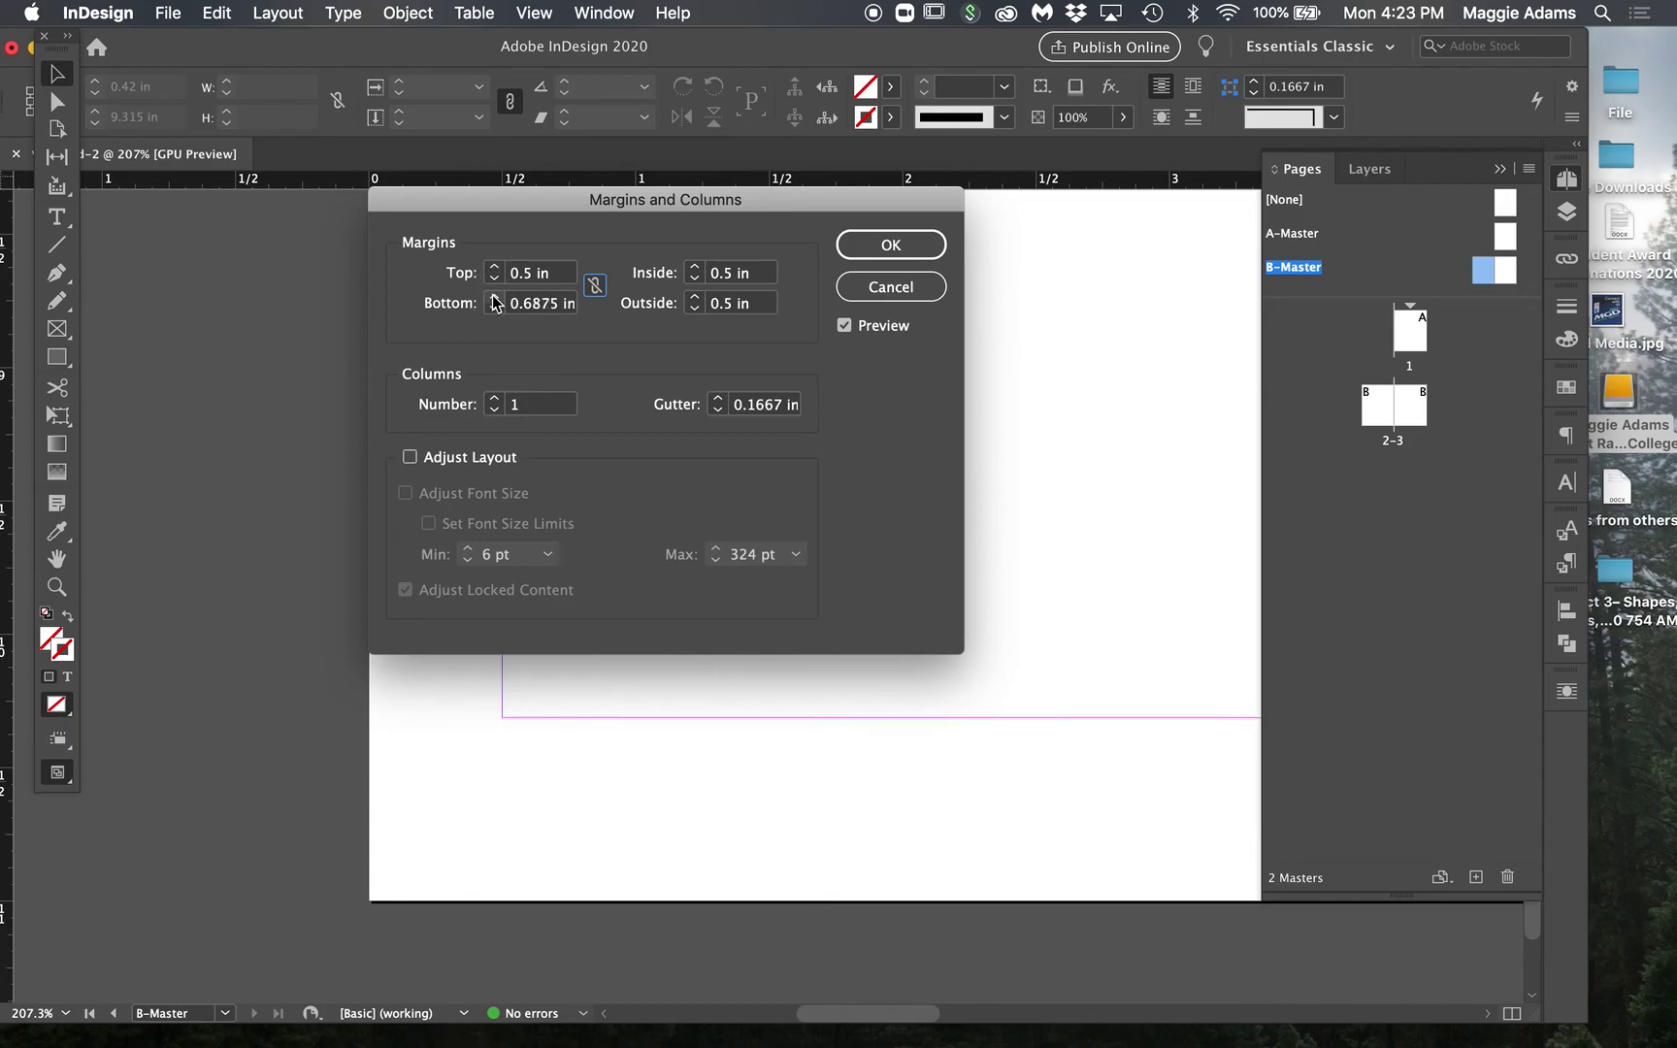
left_click(918, 253)
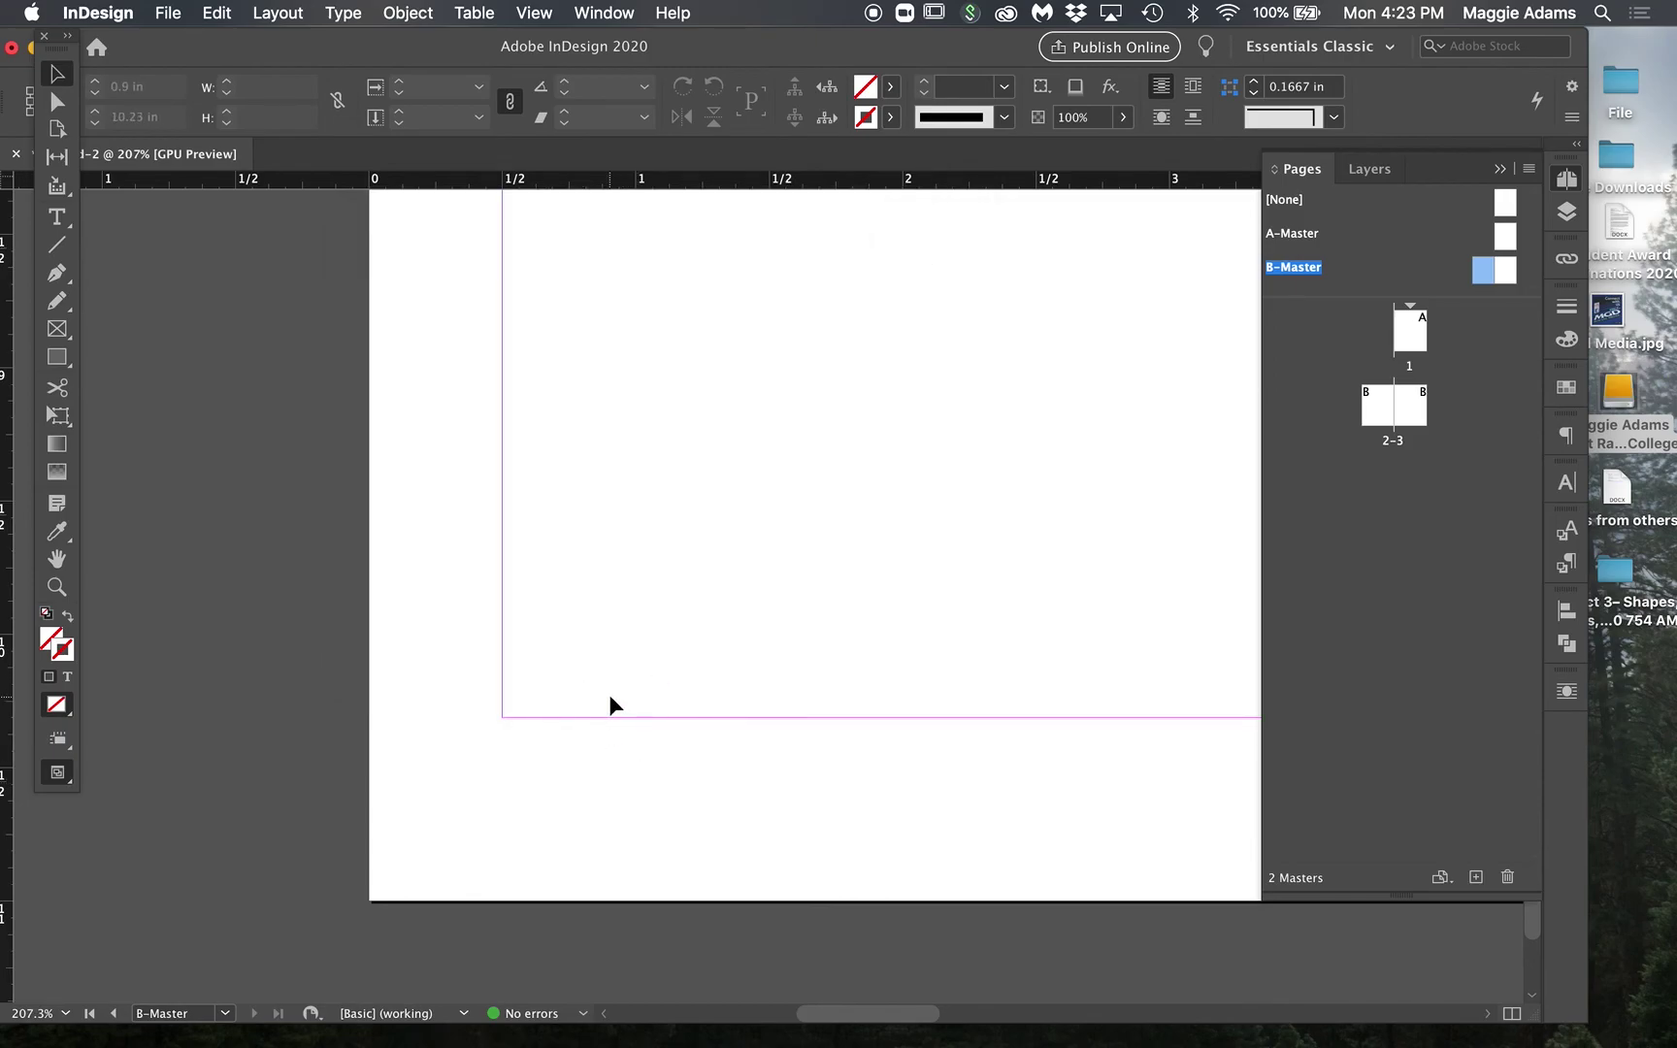
Step: Set the bottom margin of both B-Master pages to 0.625 in
scroll(606, 690, "right", 15)
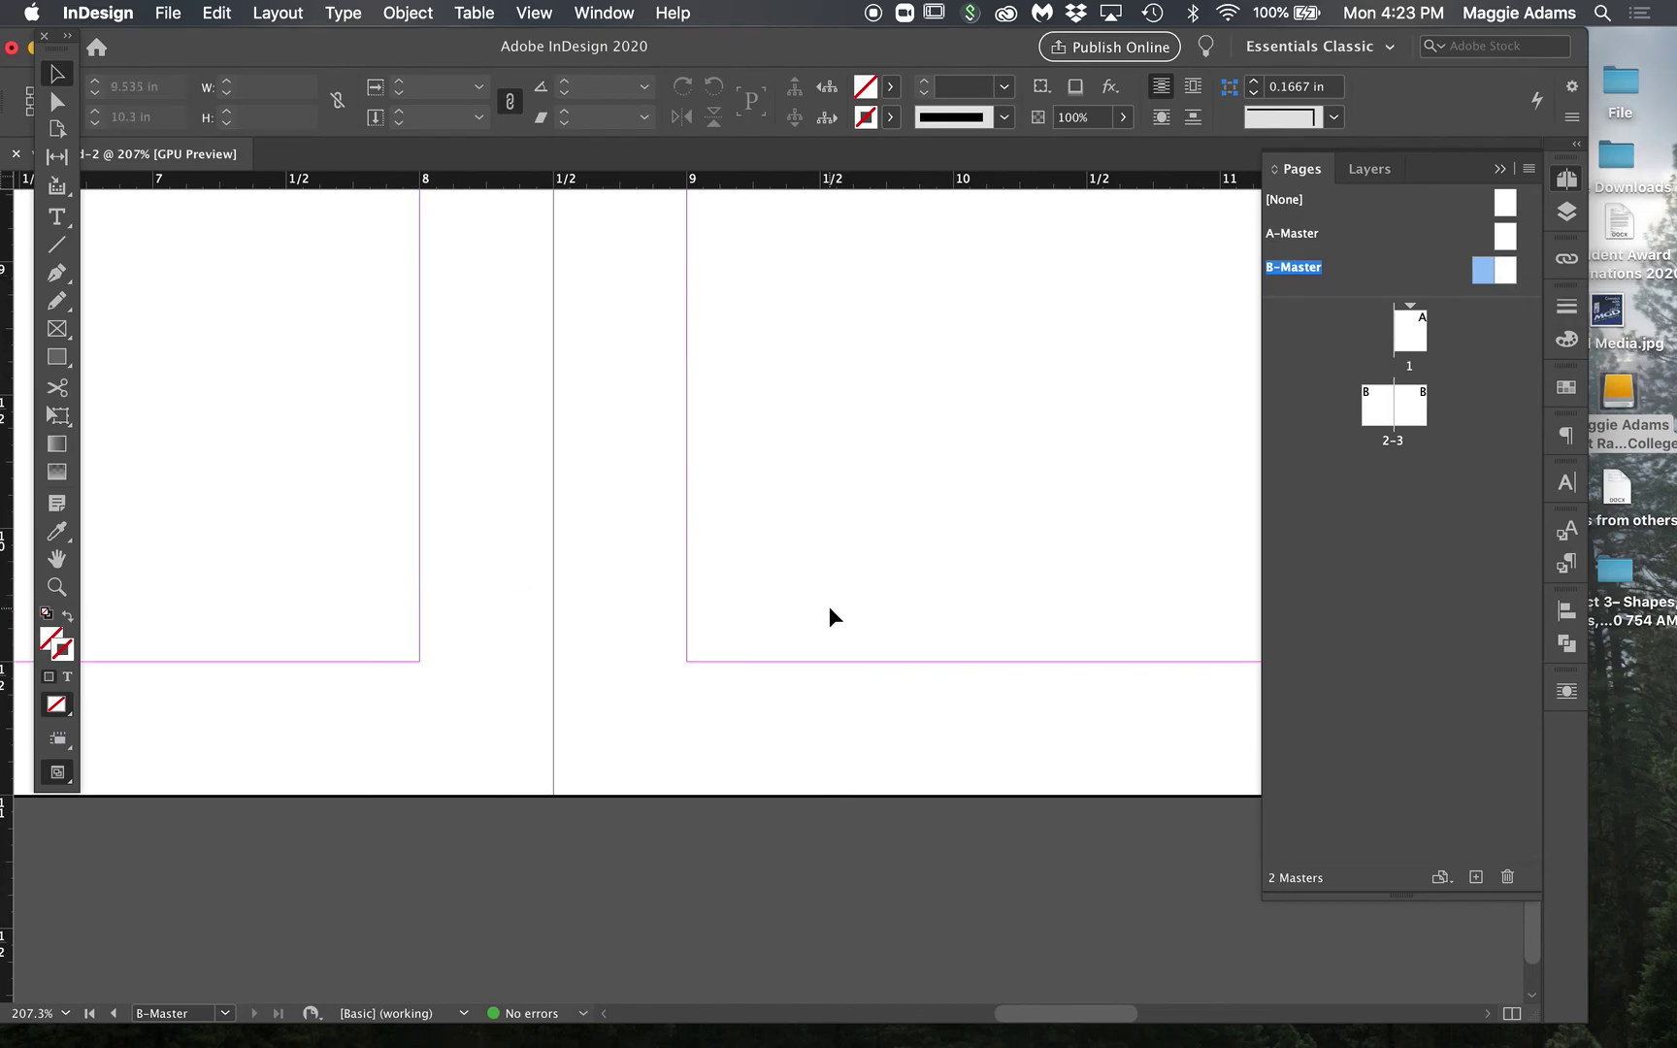
left_click(1517, 277, "shift")
left_click(277, 13)
left_click(309, 60)
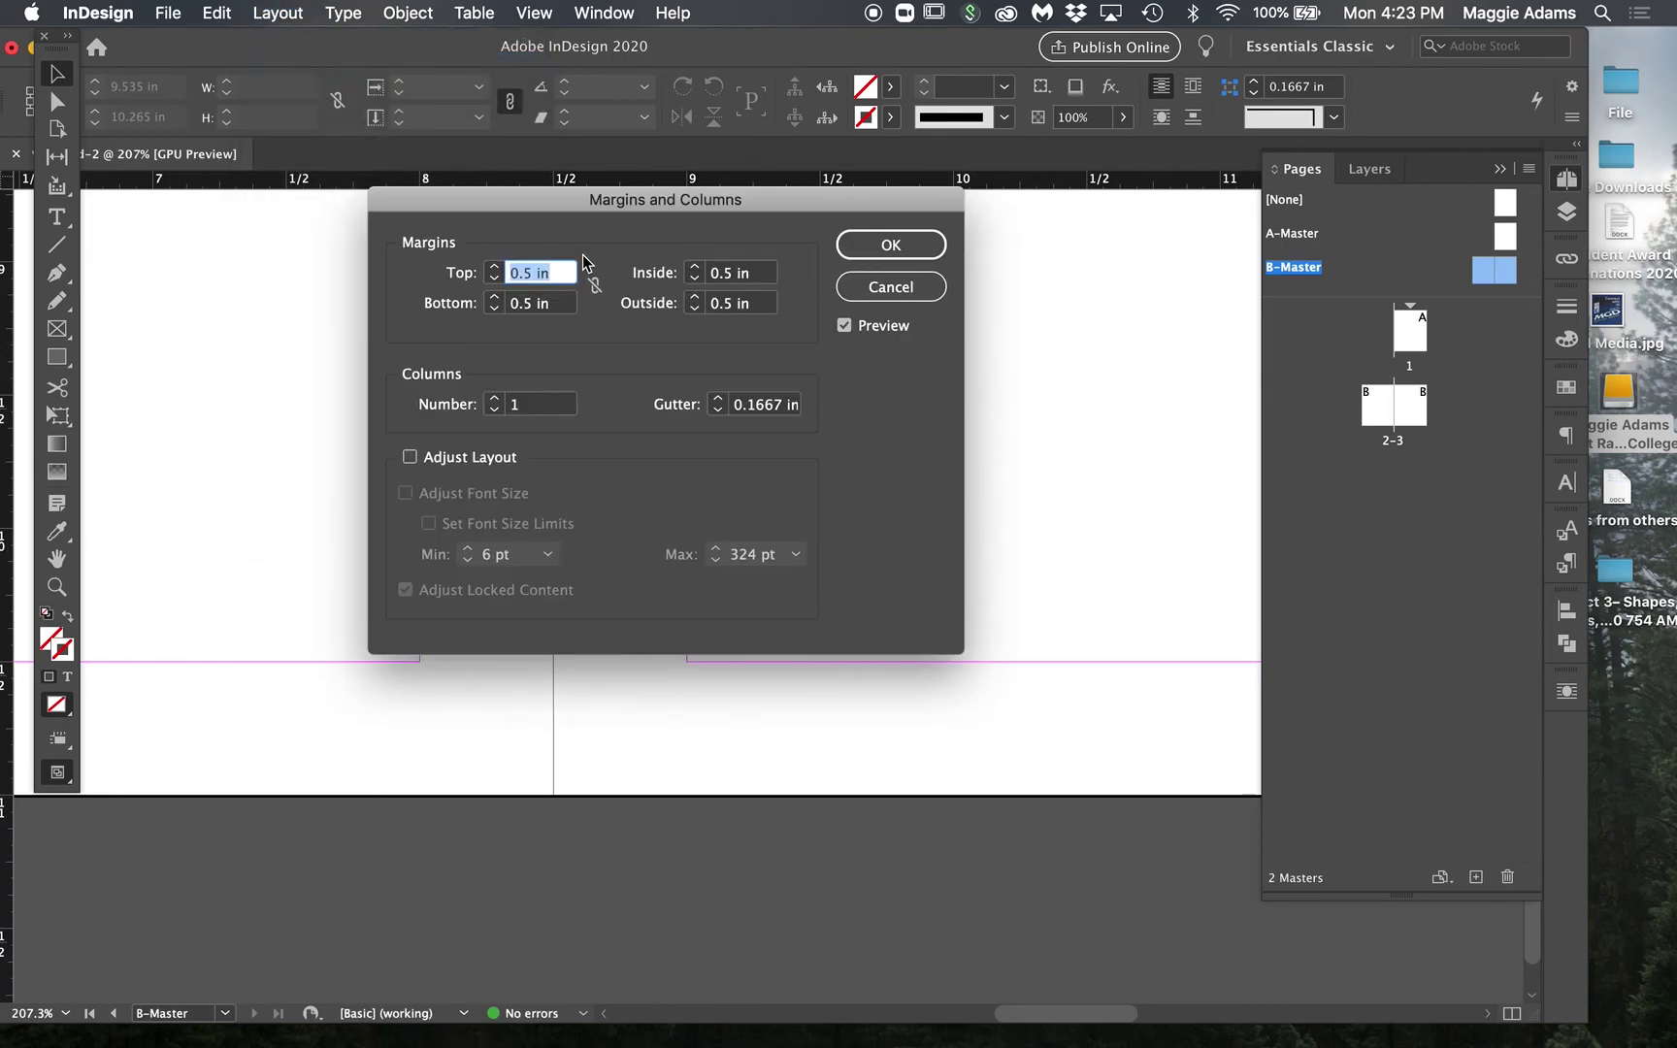
left_click(494, 298)
left_click(493, 298)
left_click(881, 250)
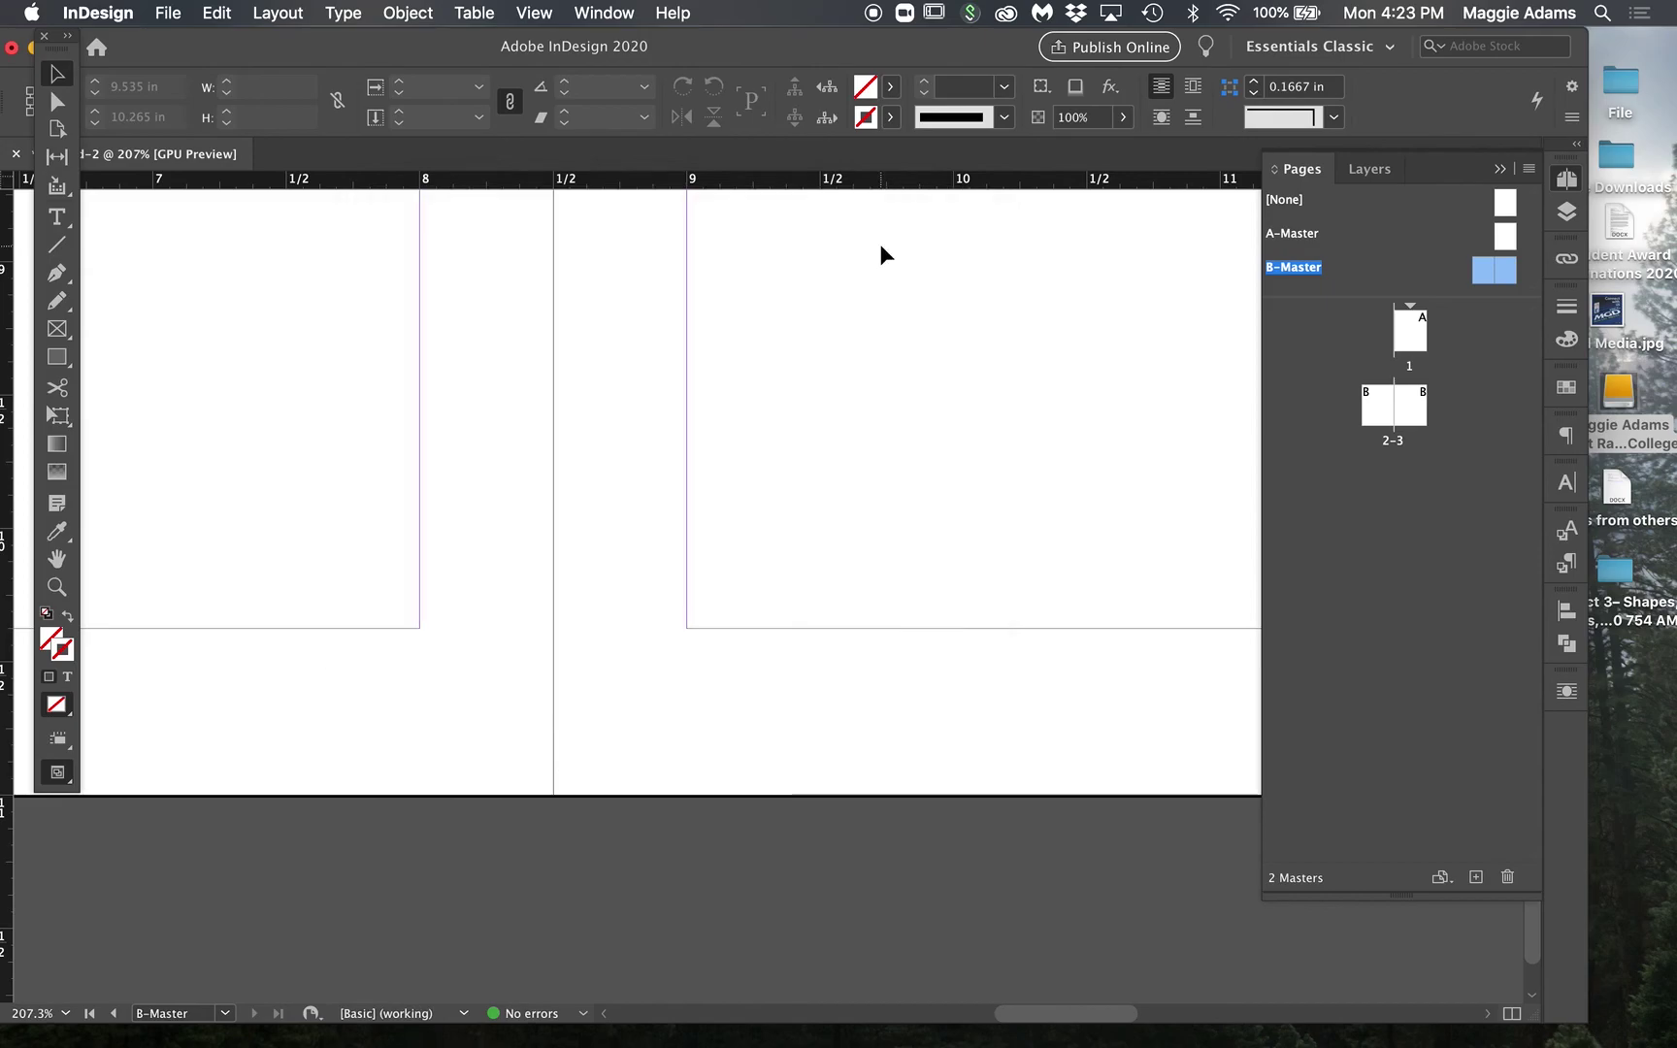
Step: Add a text frame about 0.34 × 0.245 in below the left page's lower-left margin corner and insert a current page number marker
scroll(466, 694, "left", 10)
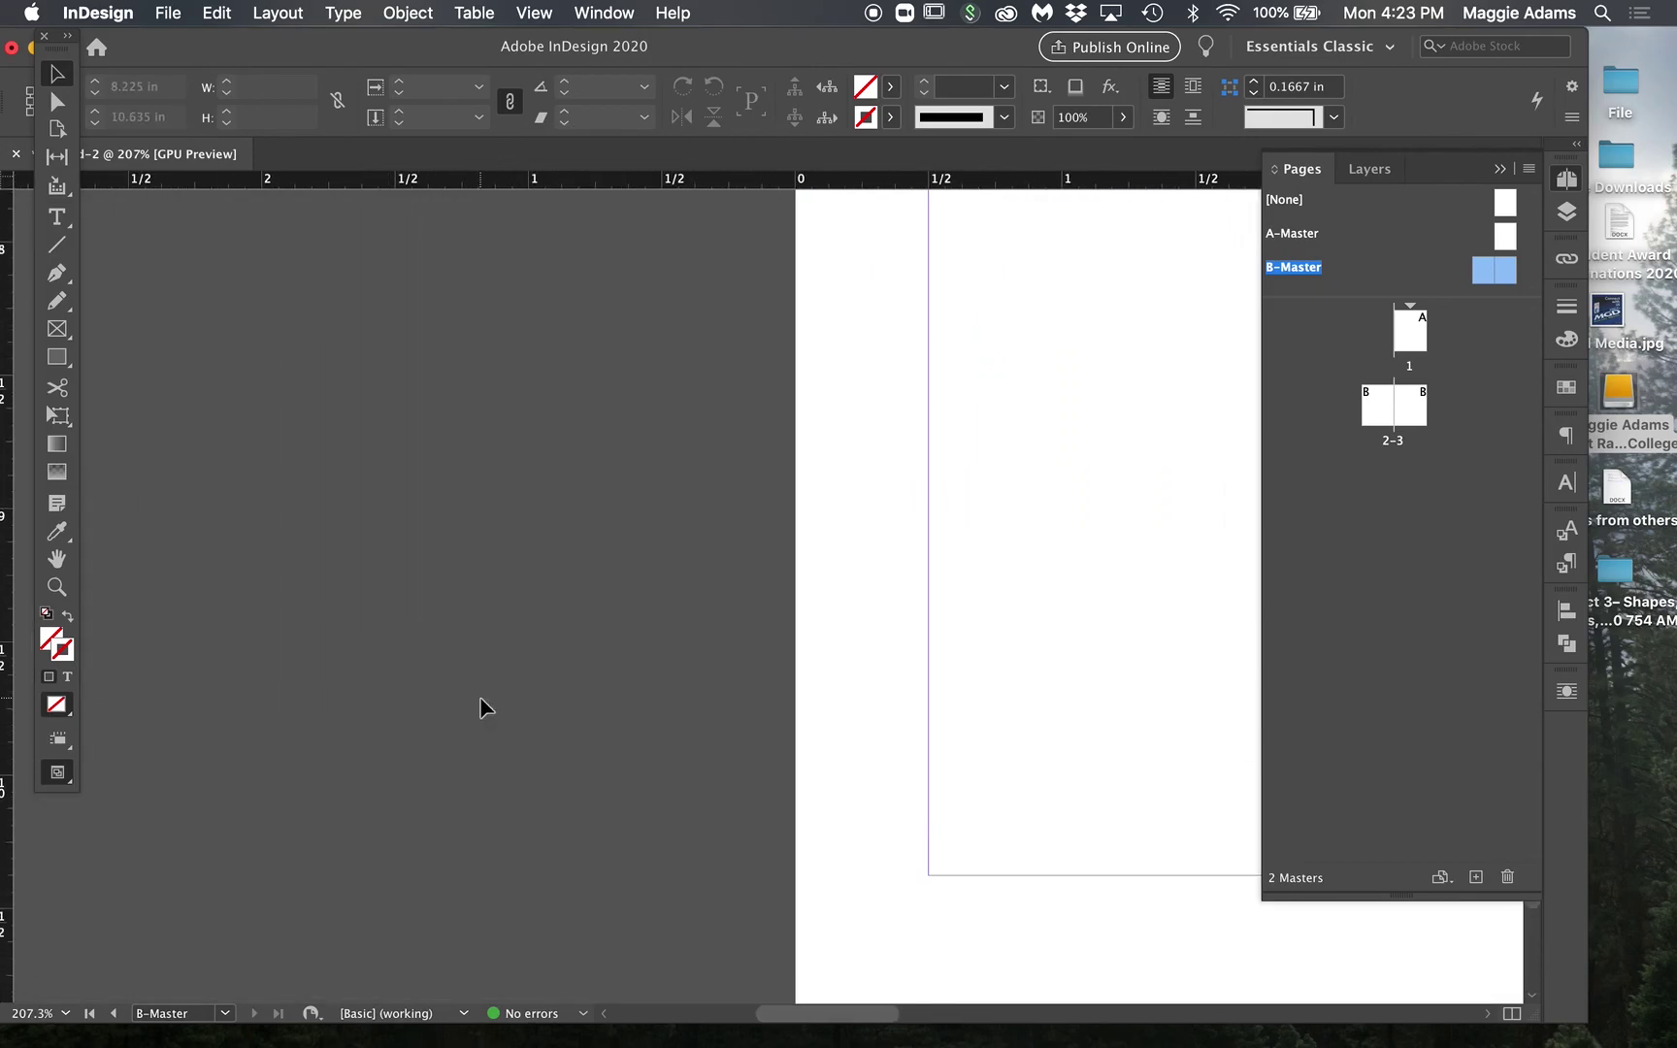
scroll(480, 696, "left", 2)
scroll(480, 697, "up", 2)
left_click(76, 224)
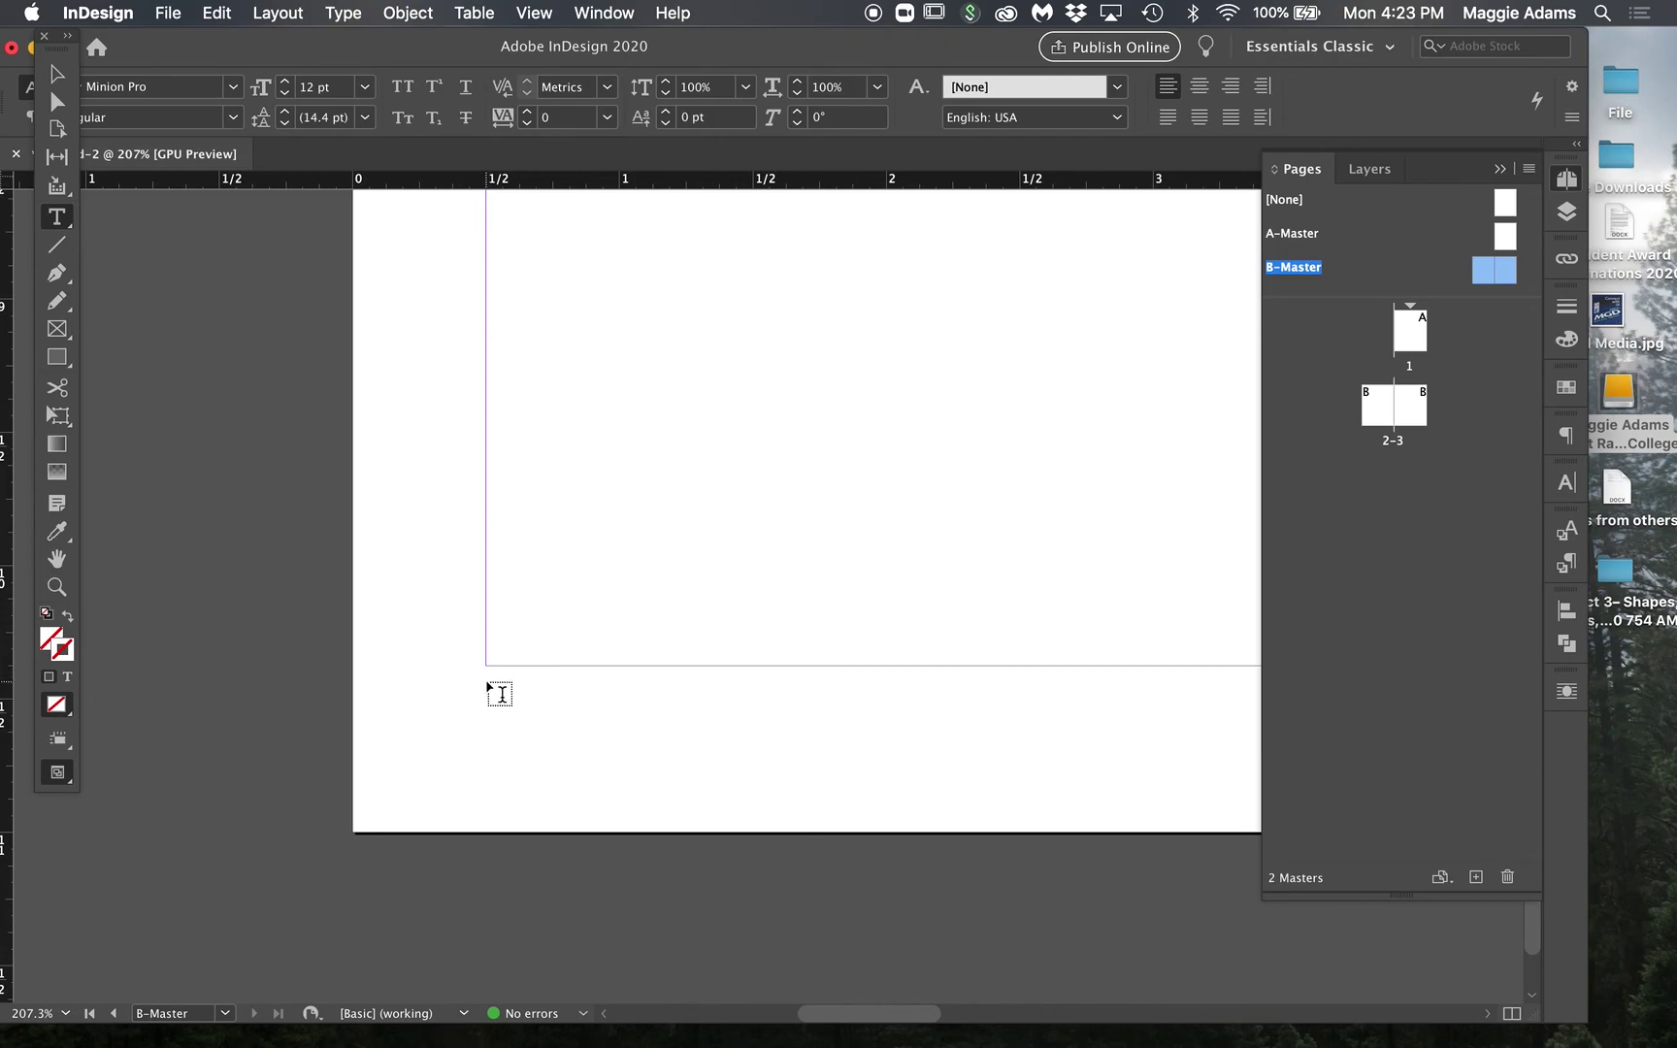
left_click_drag(486, 690, 577, 753)
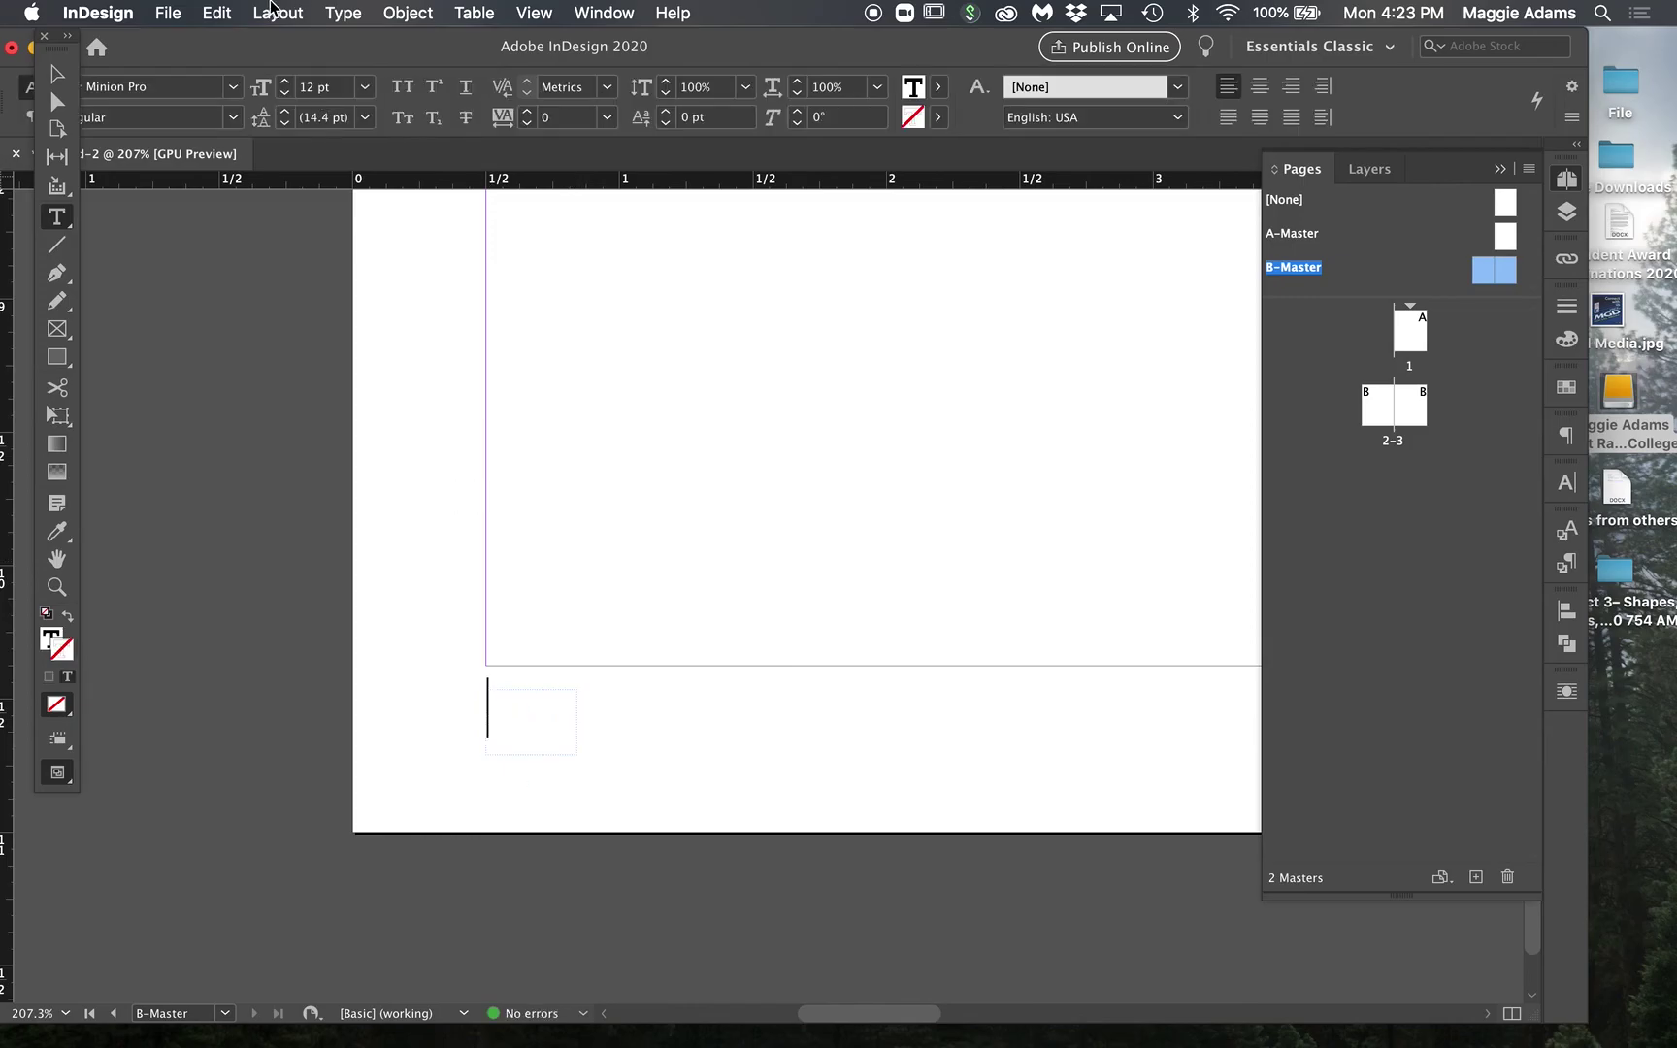
left_click(351, 12)
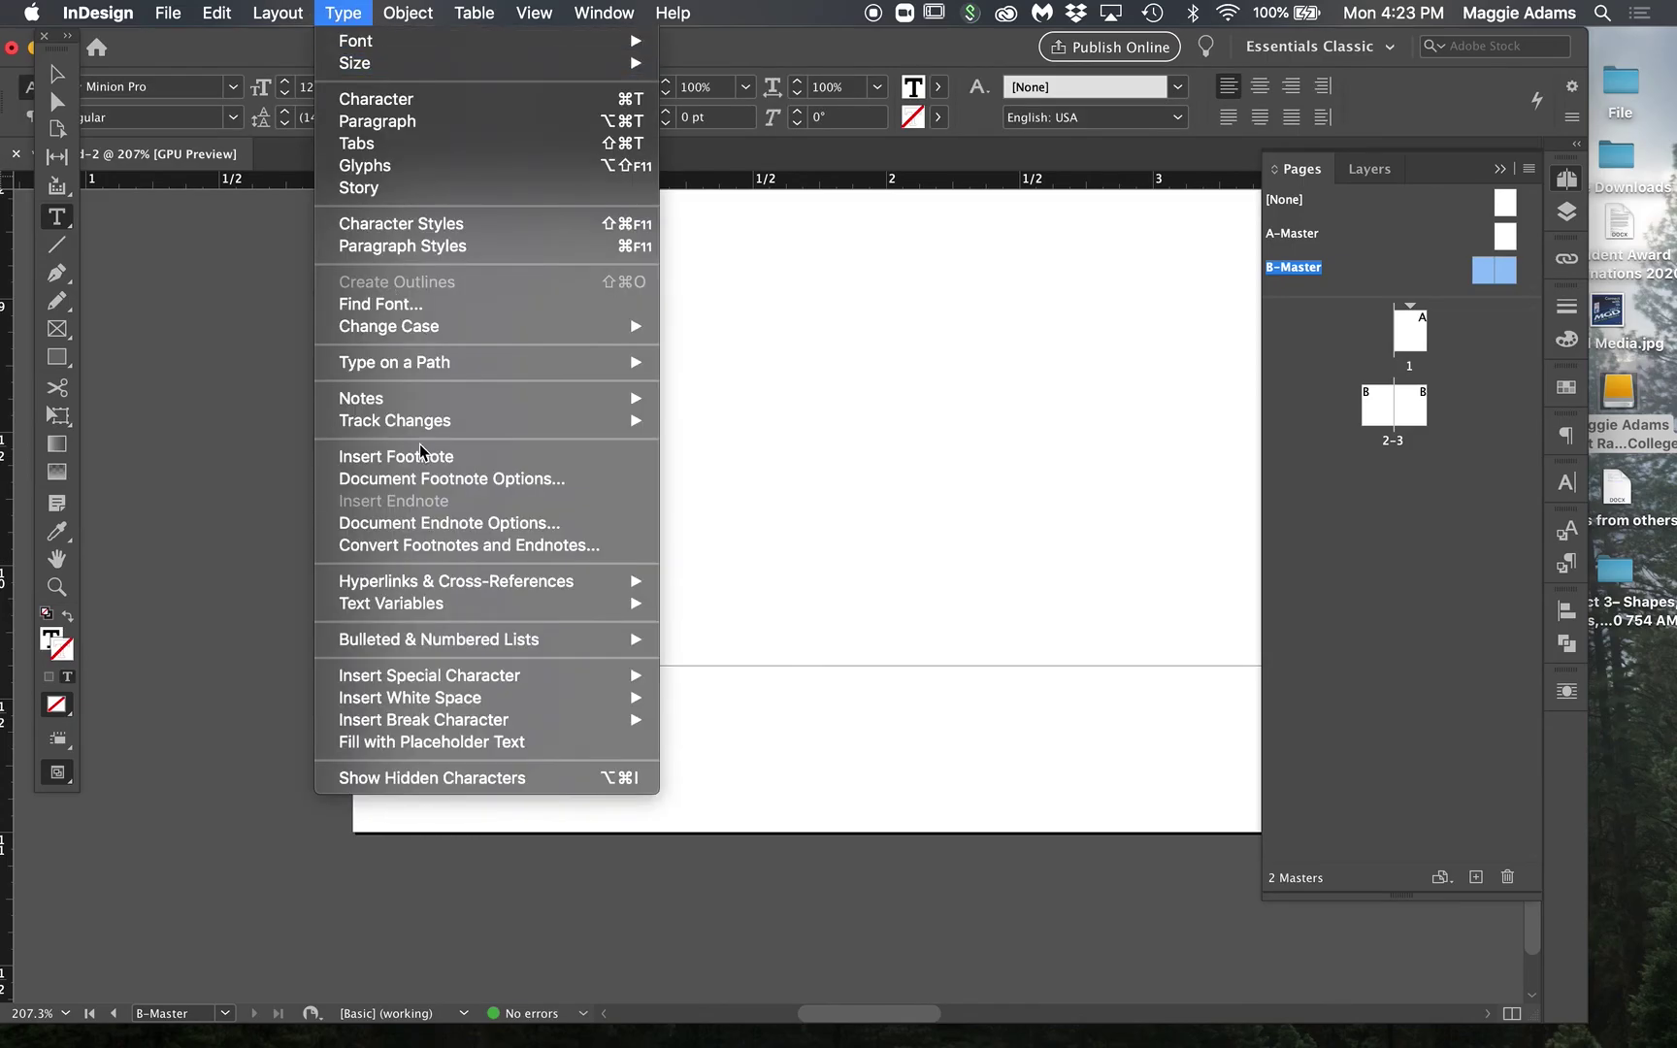
mouse_move(485, 676)
mouse_move(649, 676)
mouse_move(703, 696)
left_click(958, 699)
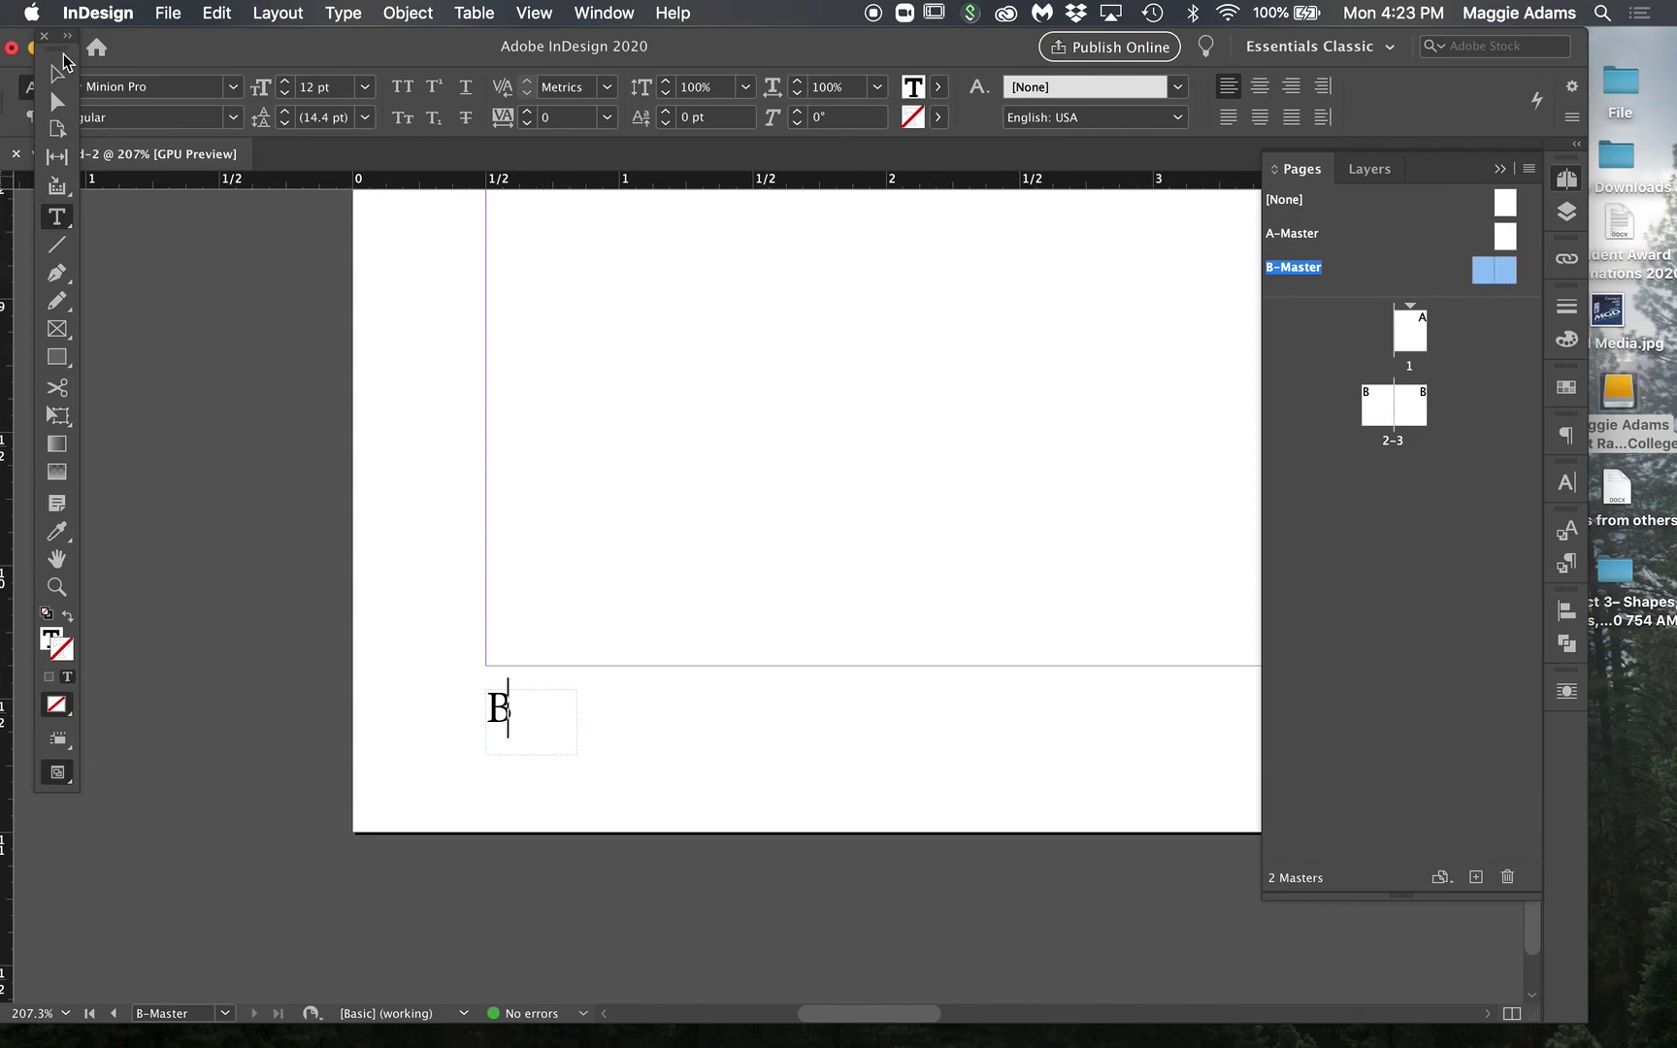
Step: Format the page number marker in Optima at 10 pt
double_click(505, 715)
left_click(233, 93)
scroll(258, 427, "down", 10)
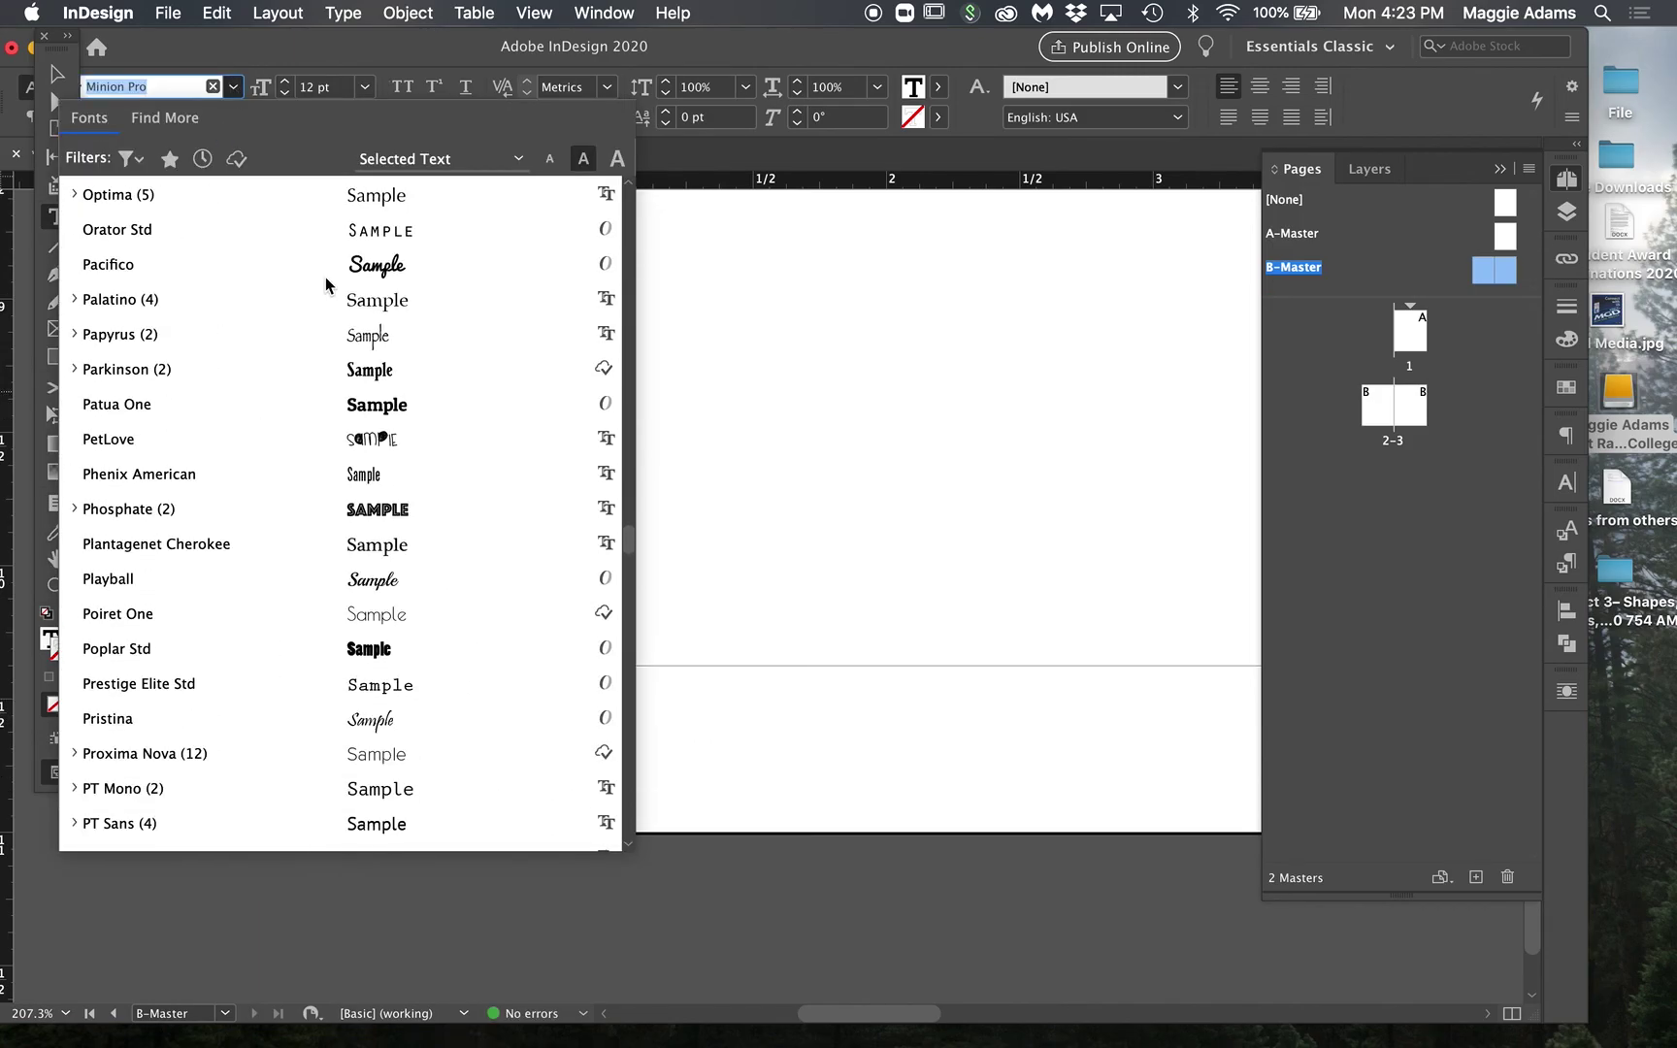
left_click(366, 196)
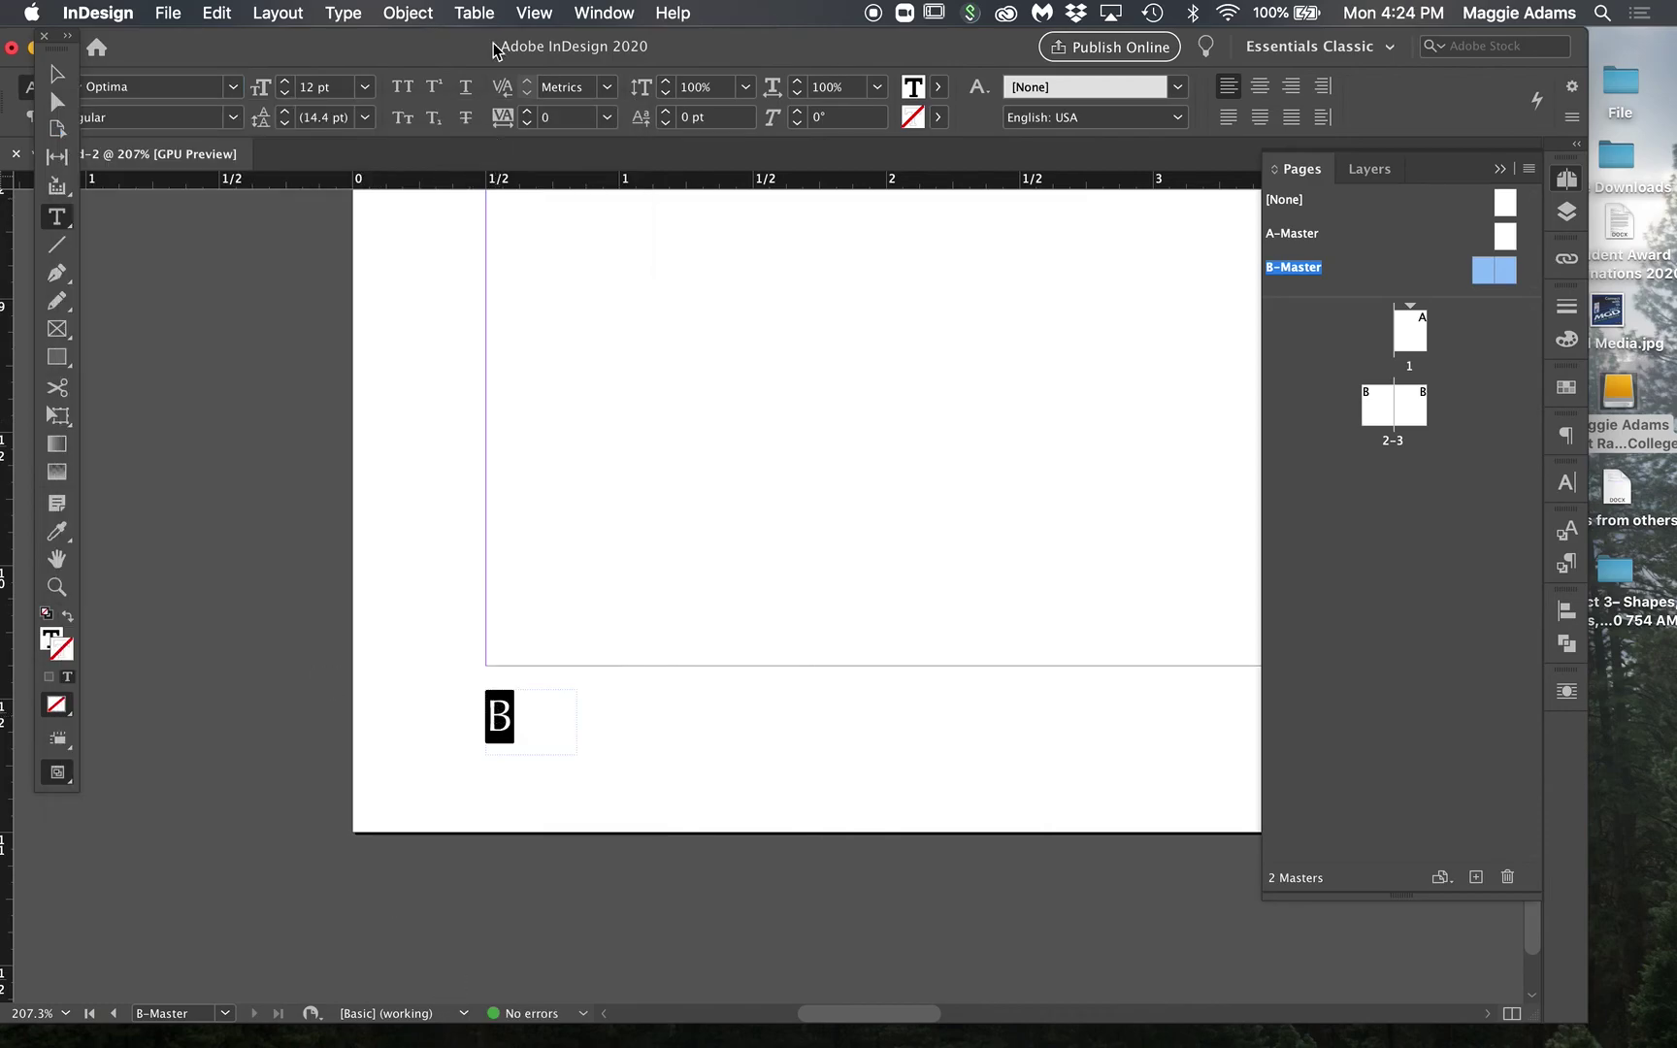
left_click(285, 94)
left_click(285, 94)
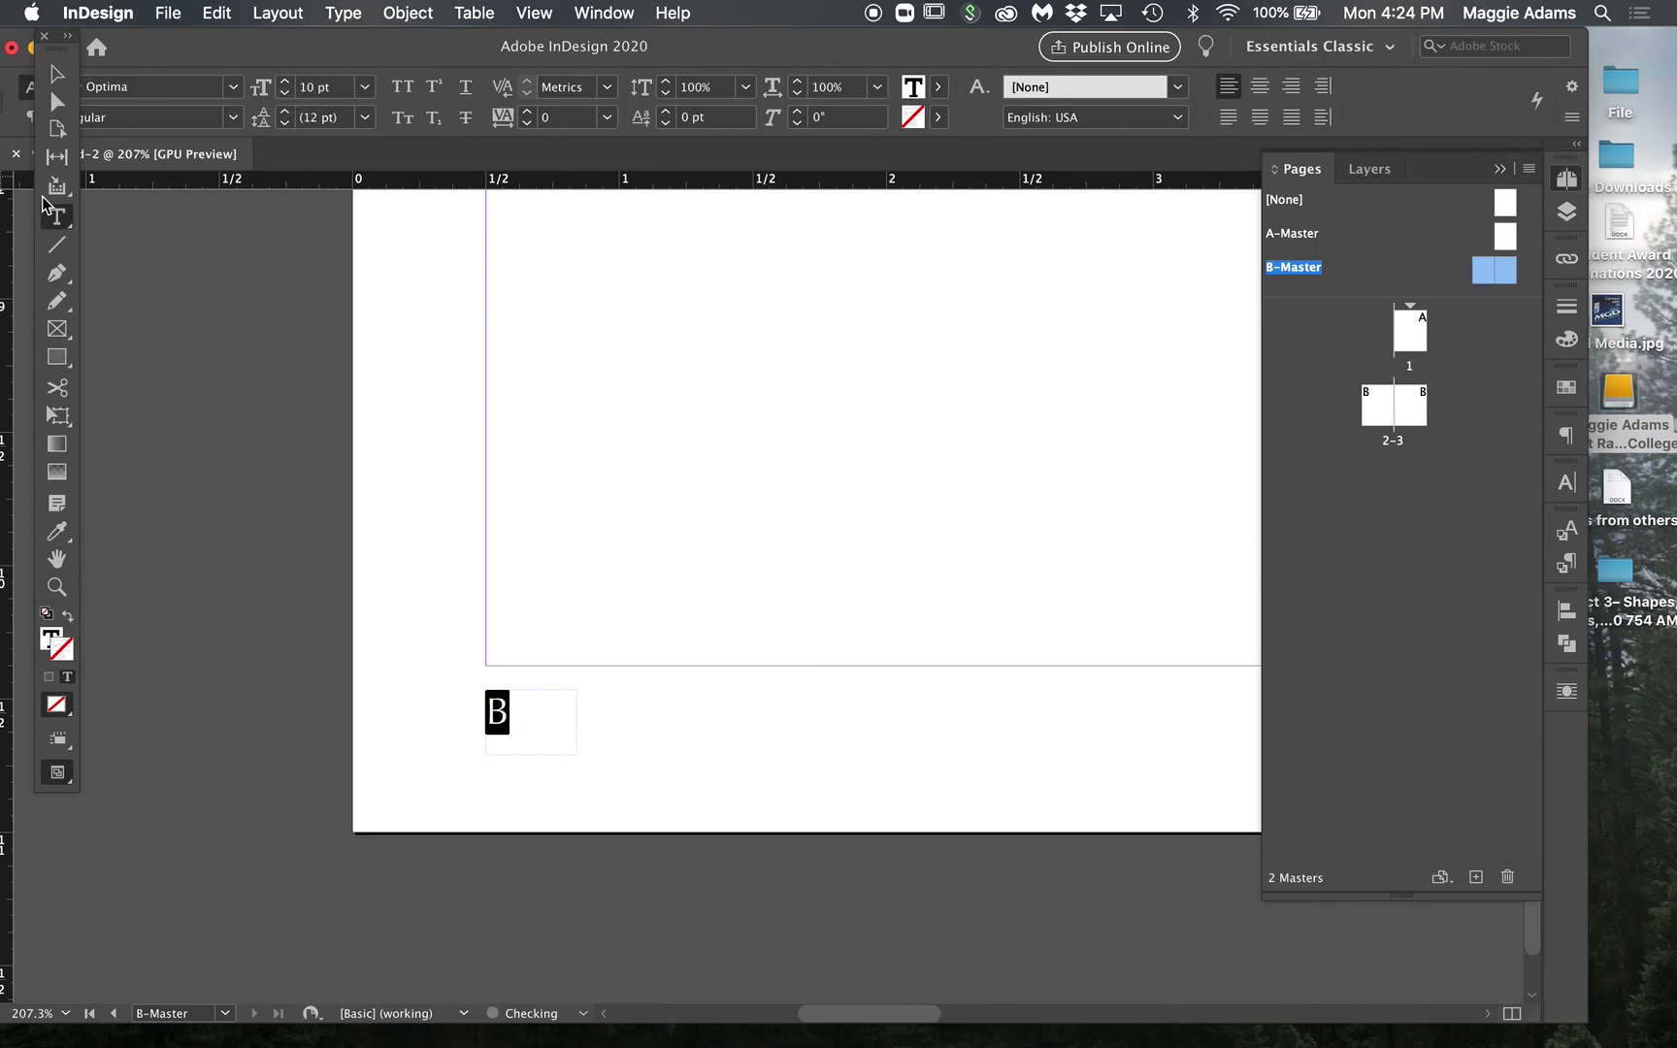
Step: Move the page-number frame to about X 0.66 in, Y 10.49 in so the marker lines up with the left margin guide
left_click(56, 74)
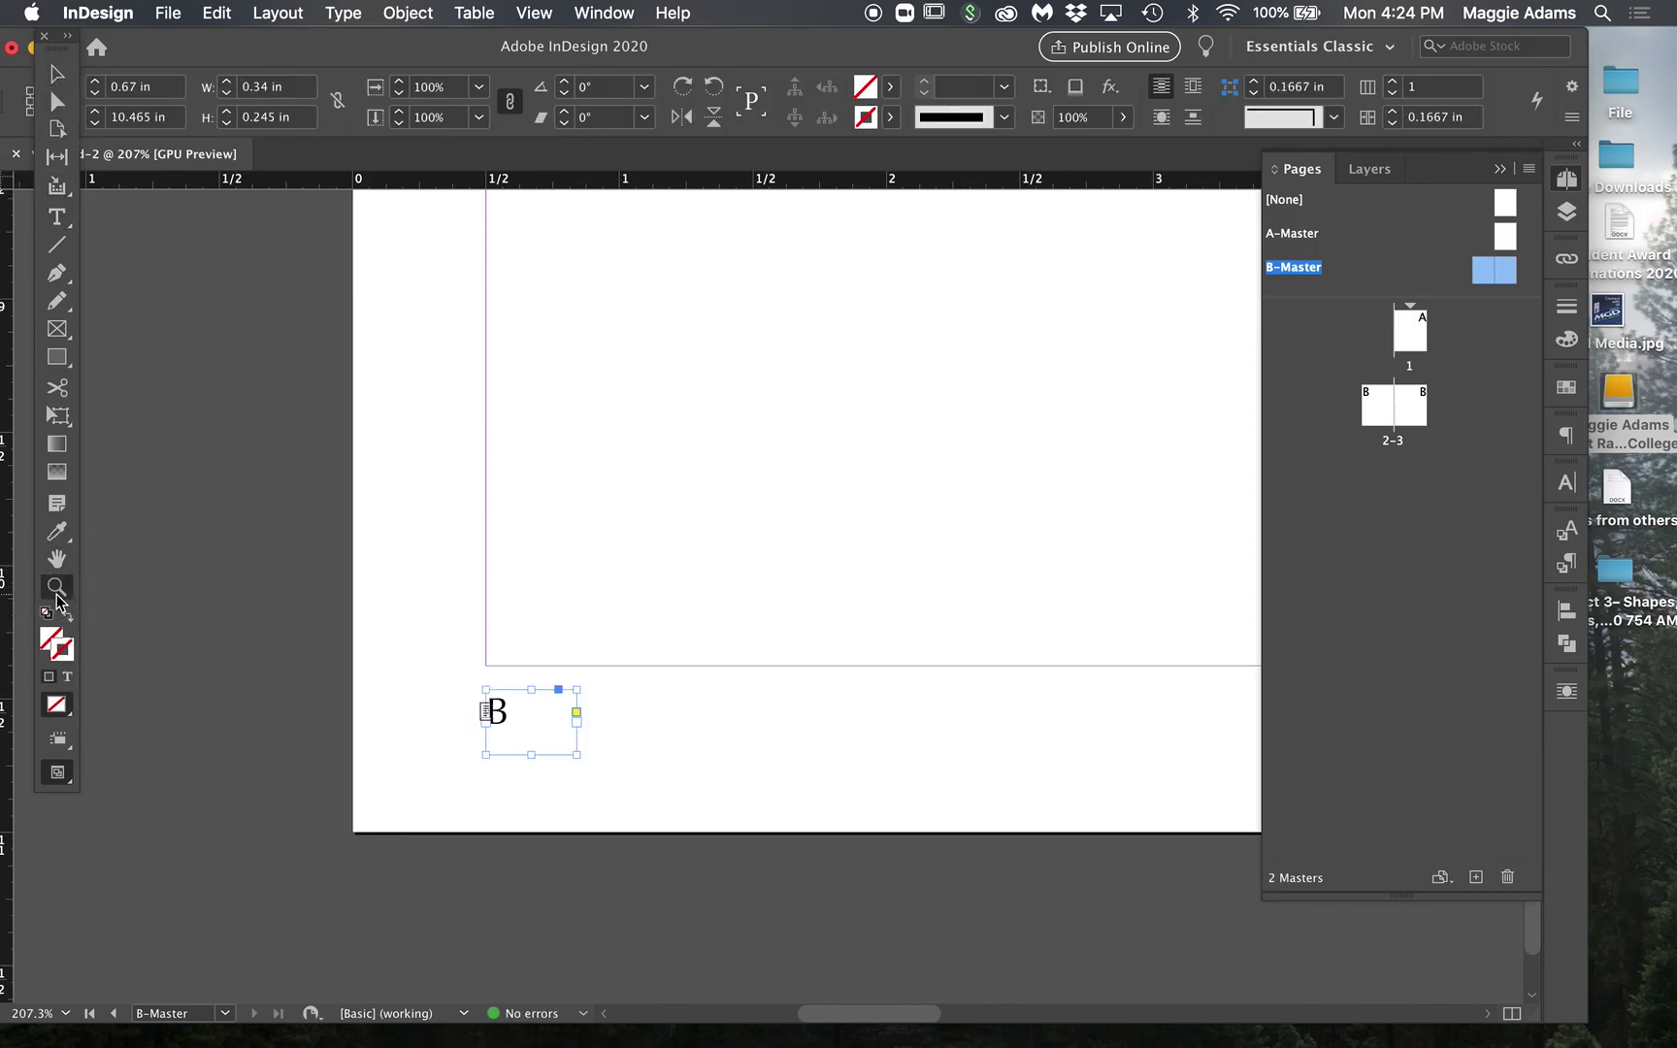
left_click_drag(440, 693, 872, 861)
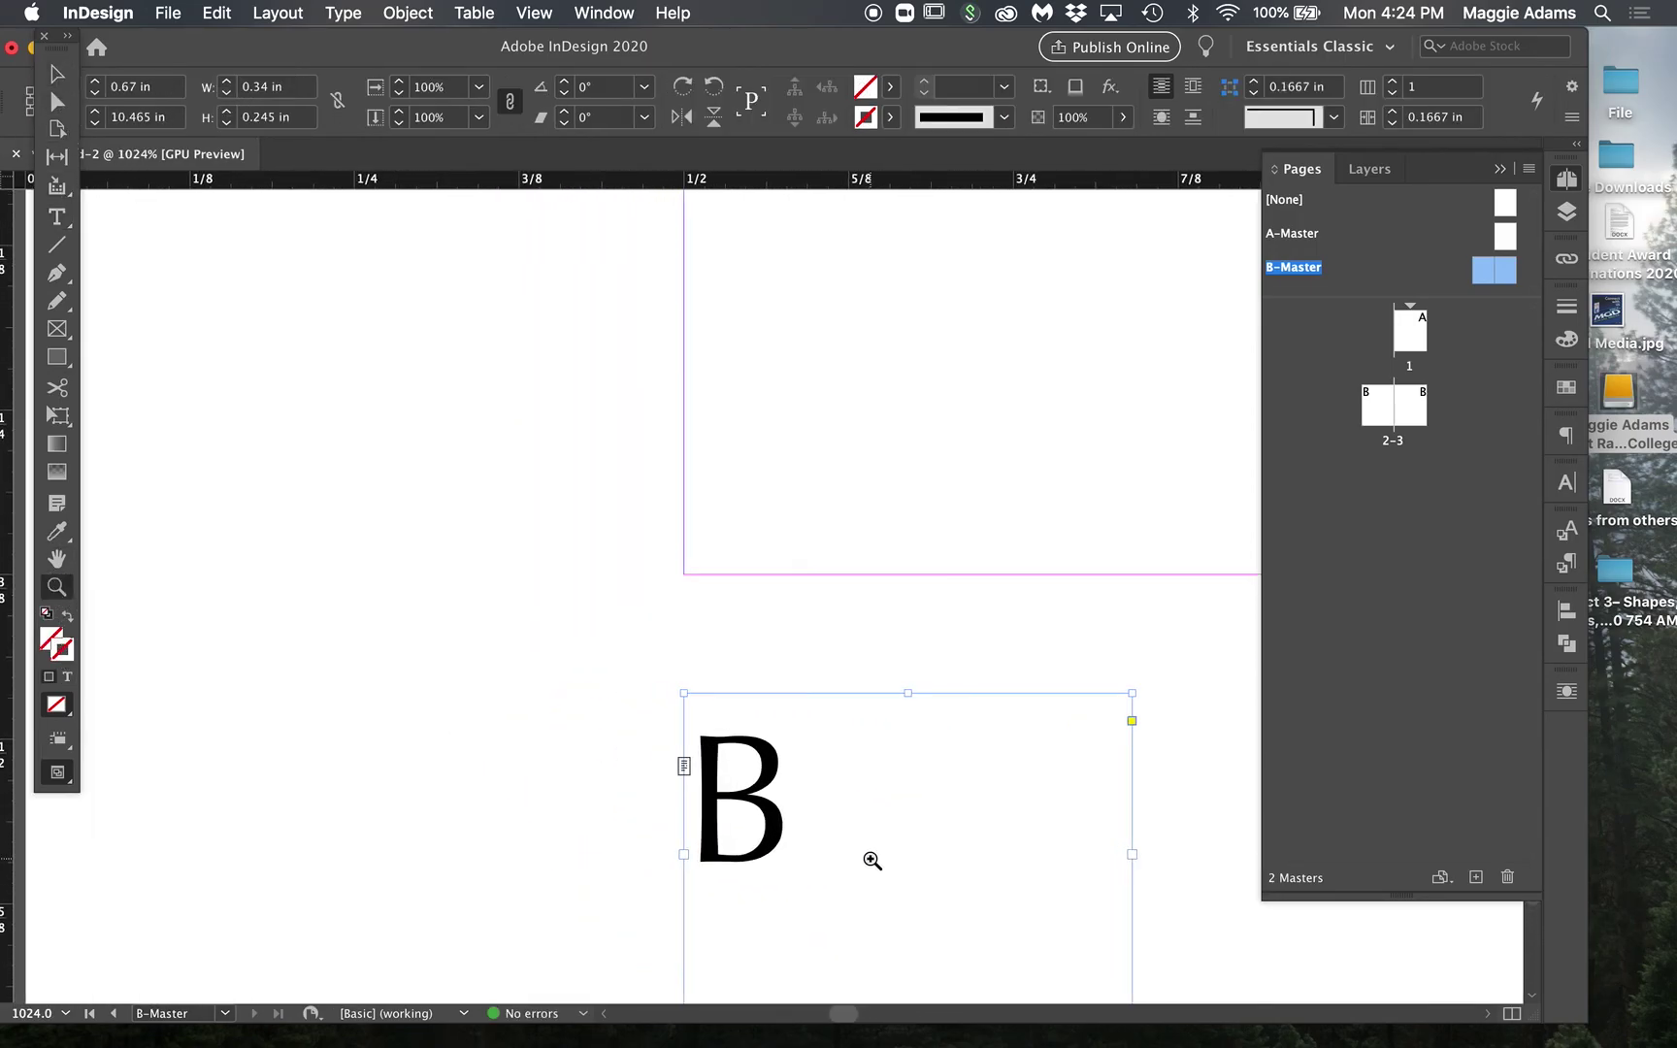
left_click(57, 74)
left_click_drag(774, 776, 763, 857)
left_click(763, 622)
left_click(763, 855)
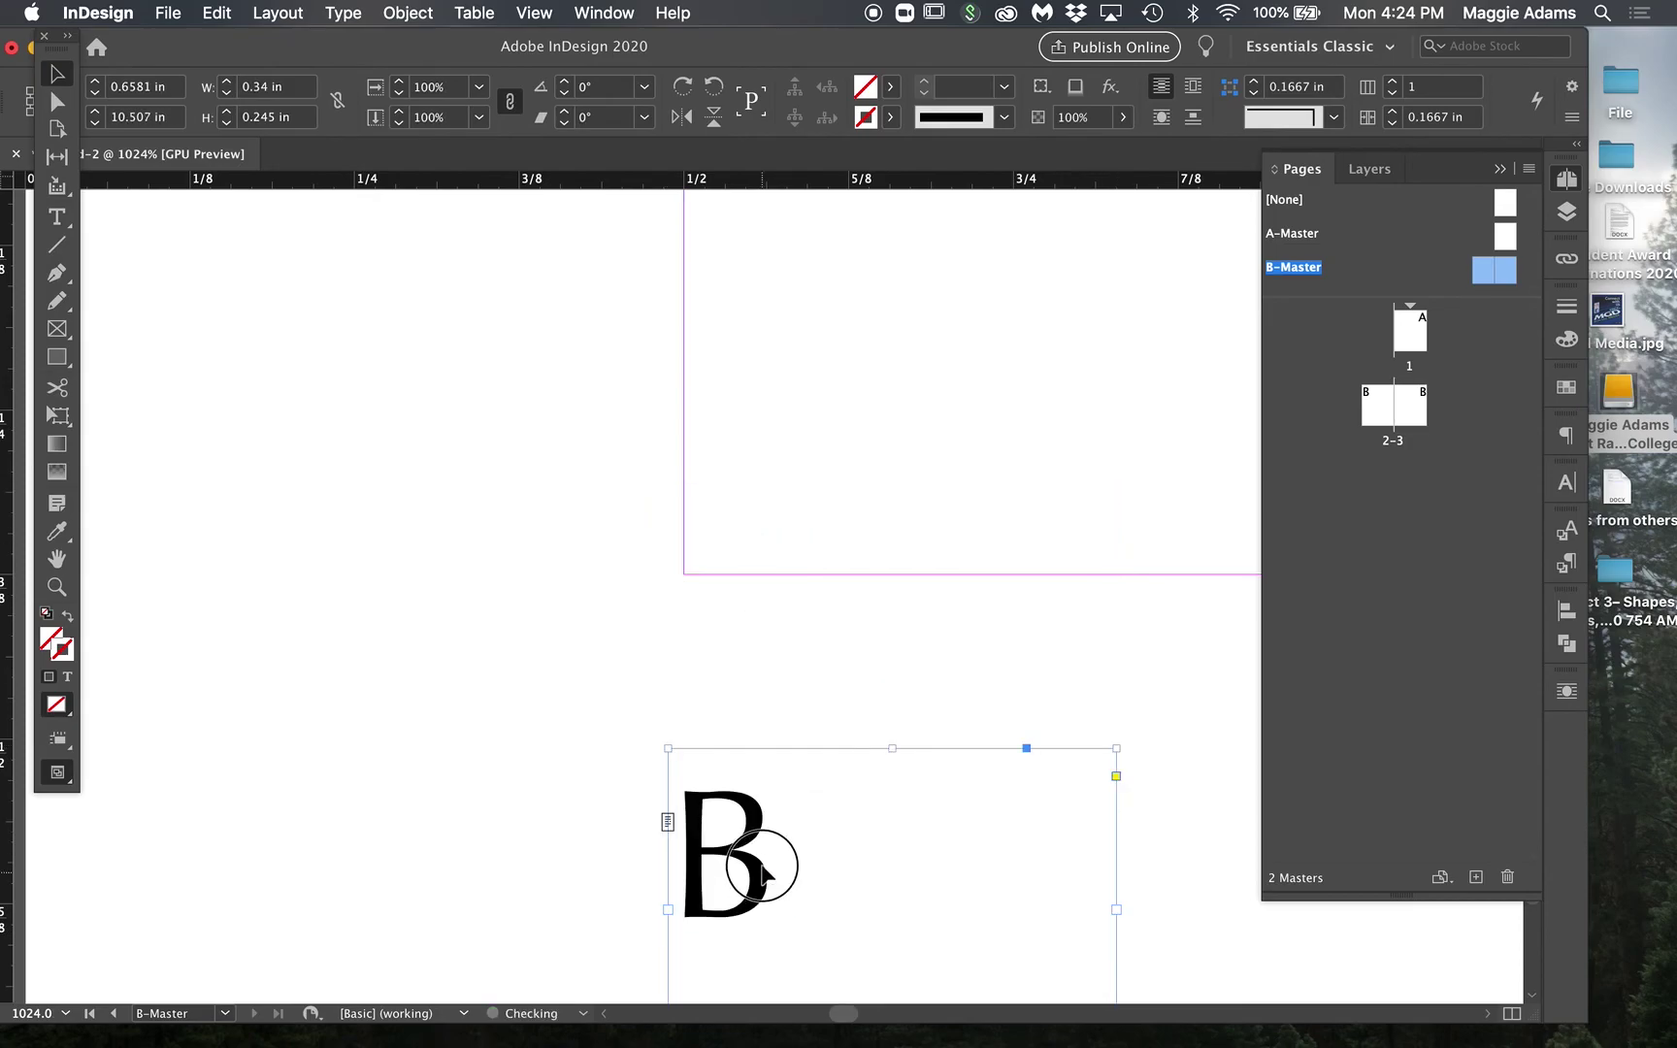
left_click(744, 643)
key("z")
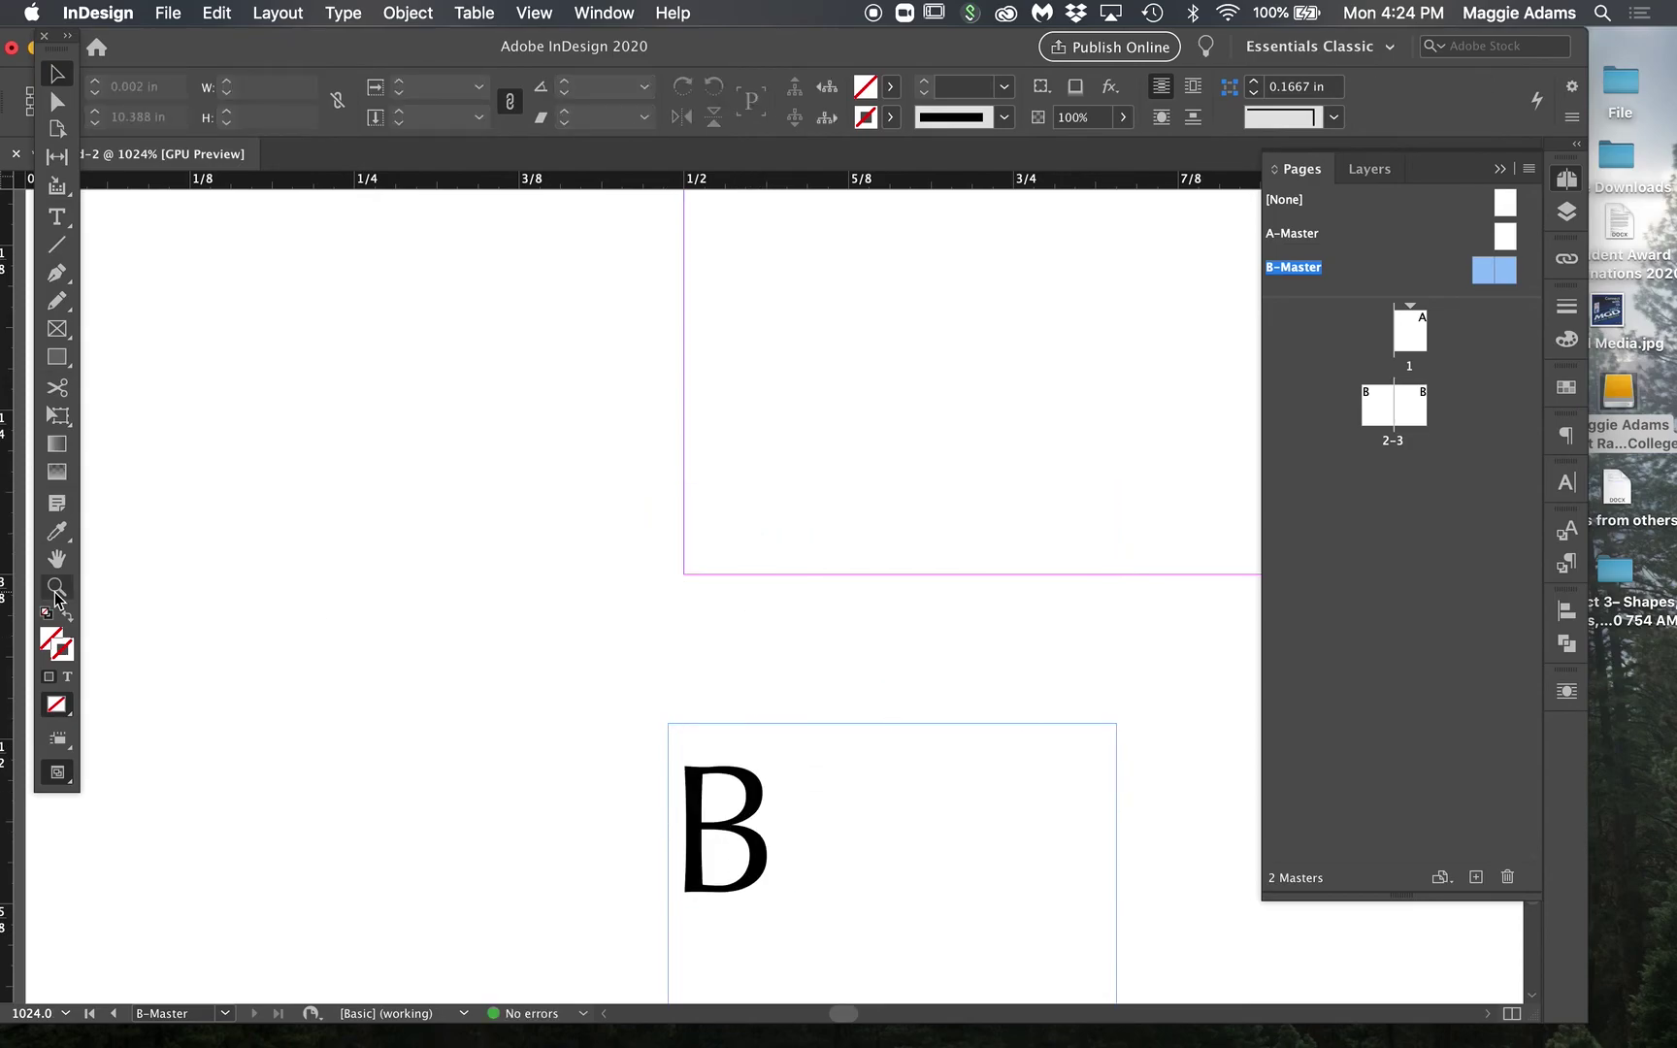
Step: Widen the page-number frame to about 0.37 in by moving its right edge
left_click(882, 762, "alt")
left_click(921, 760, "alt")
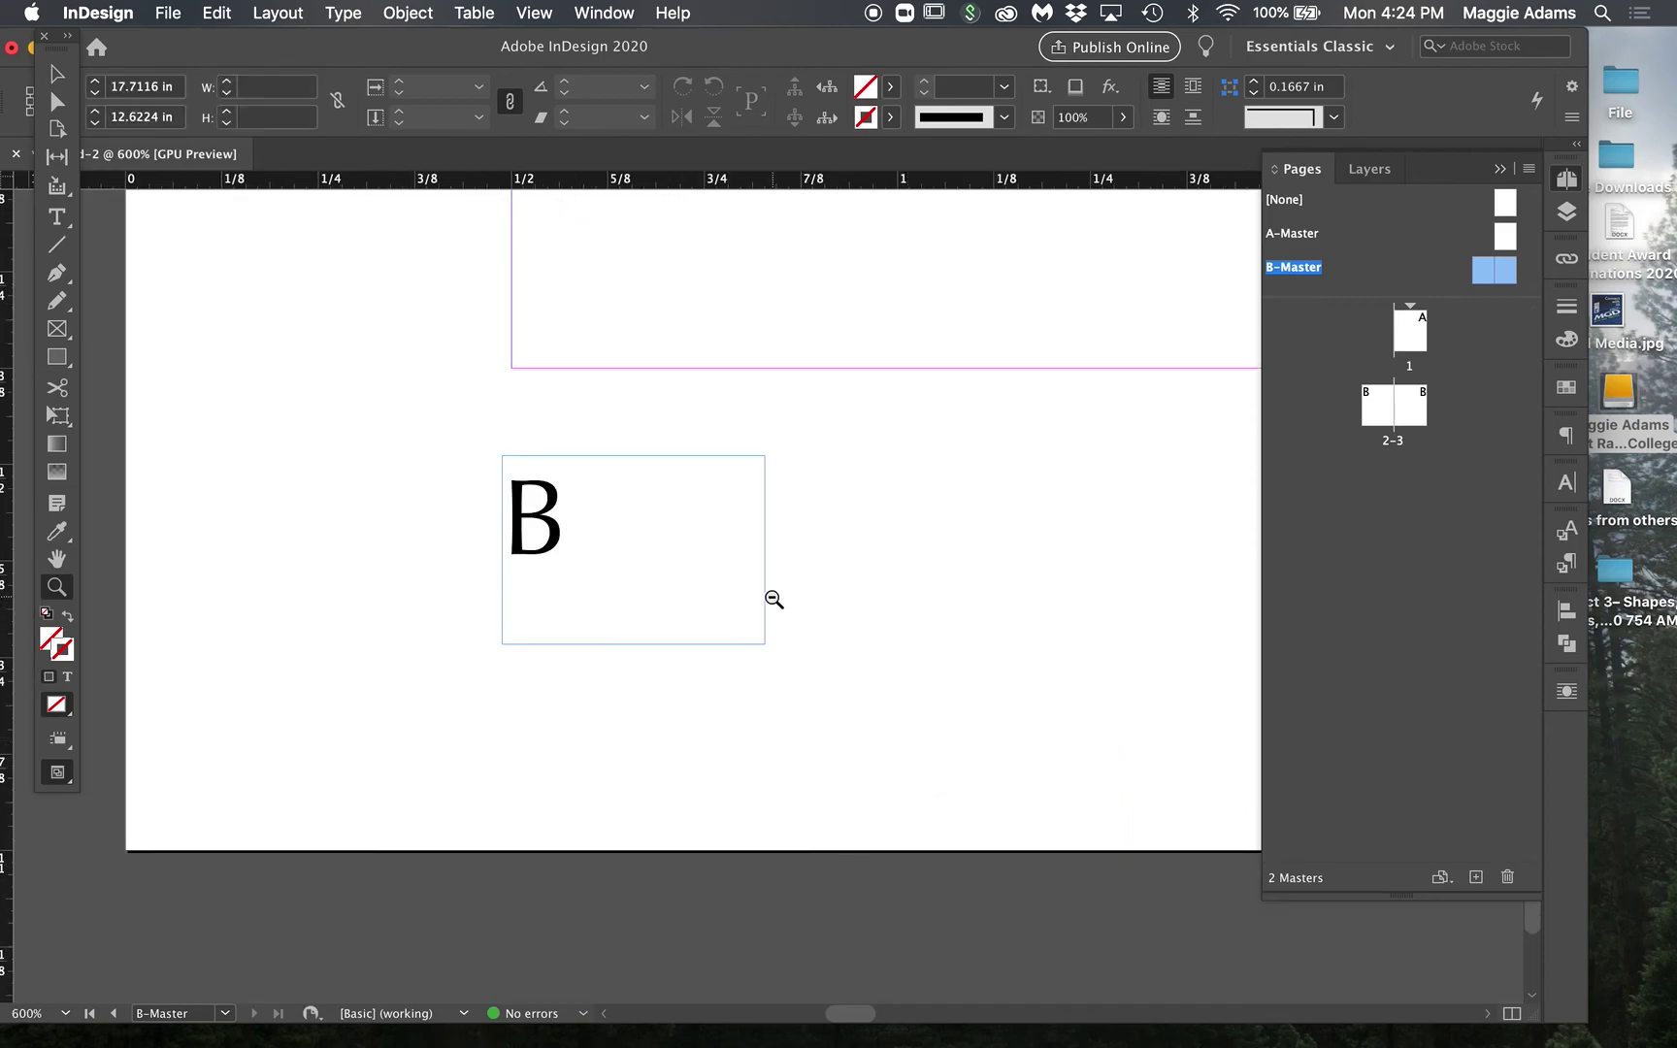
left_click(773, 599, "alt")
left_click(56, 74)
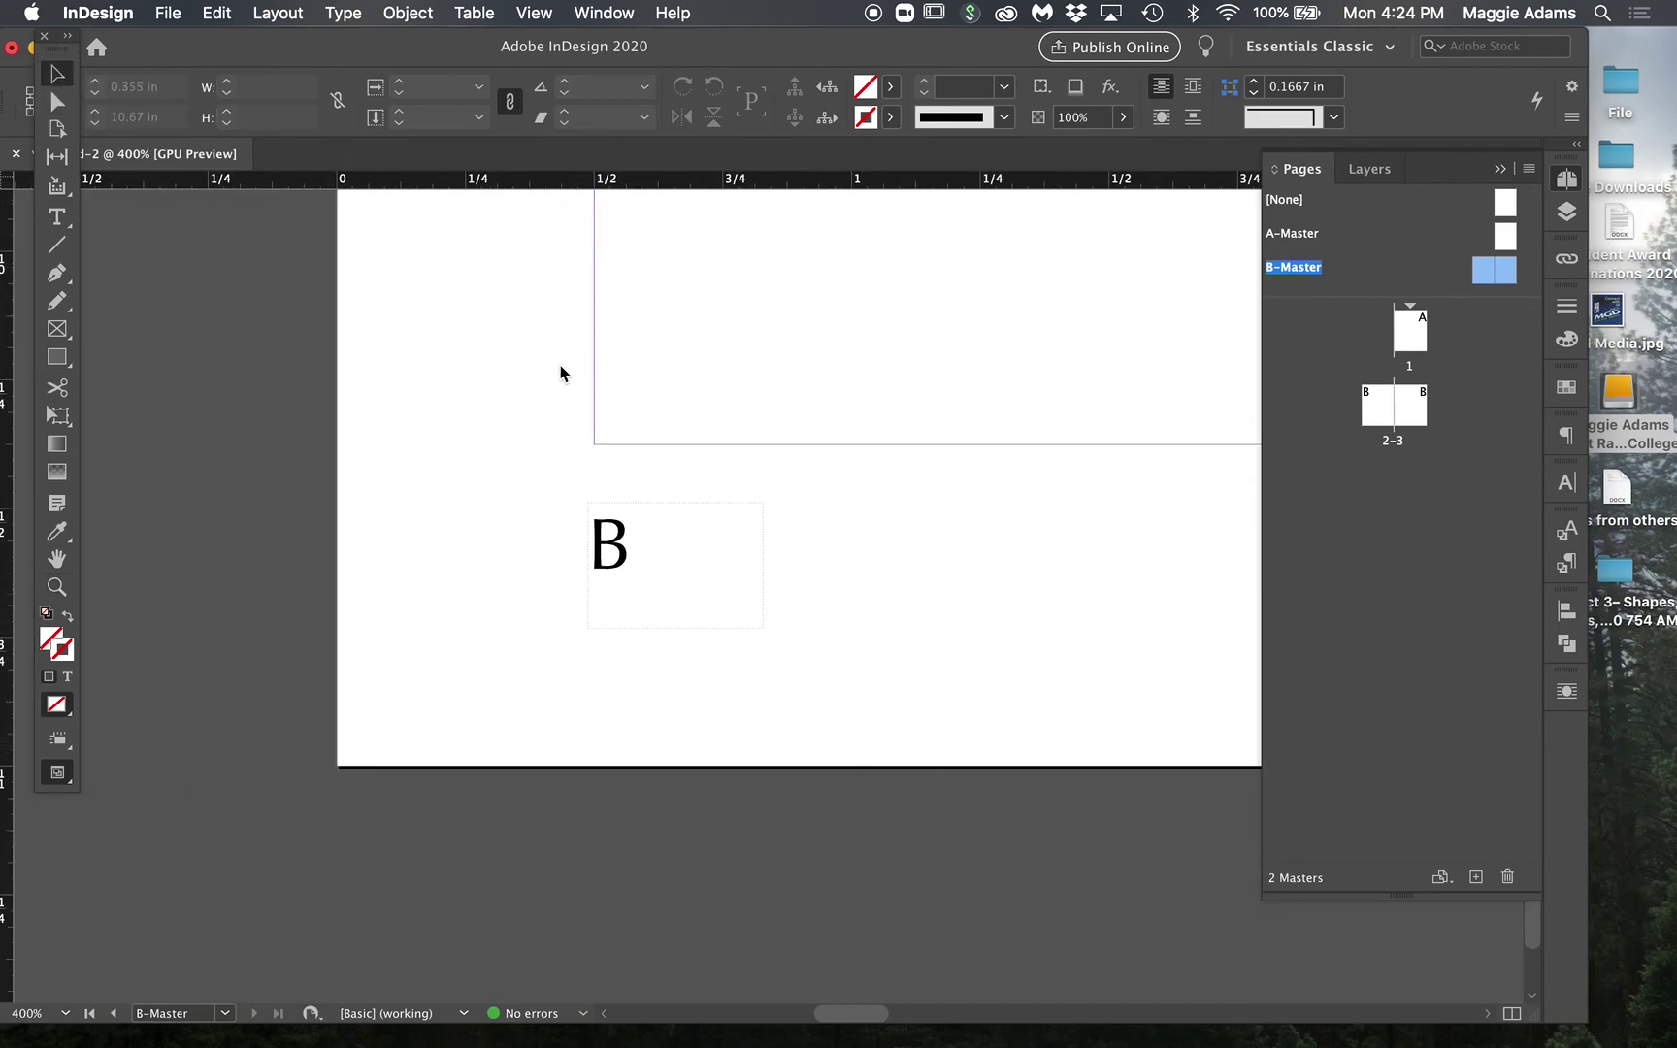
left_click(648, 554)
left_click_drag(760, 568, 789, 568)
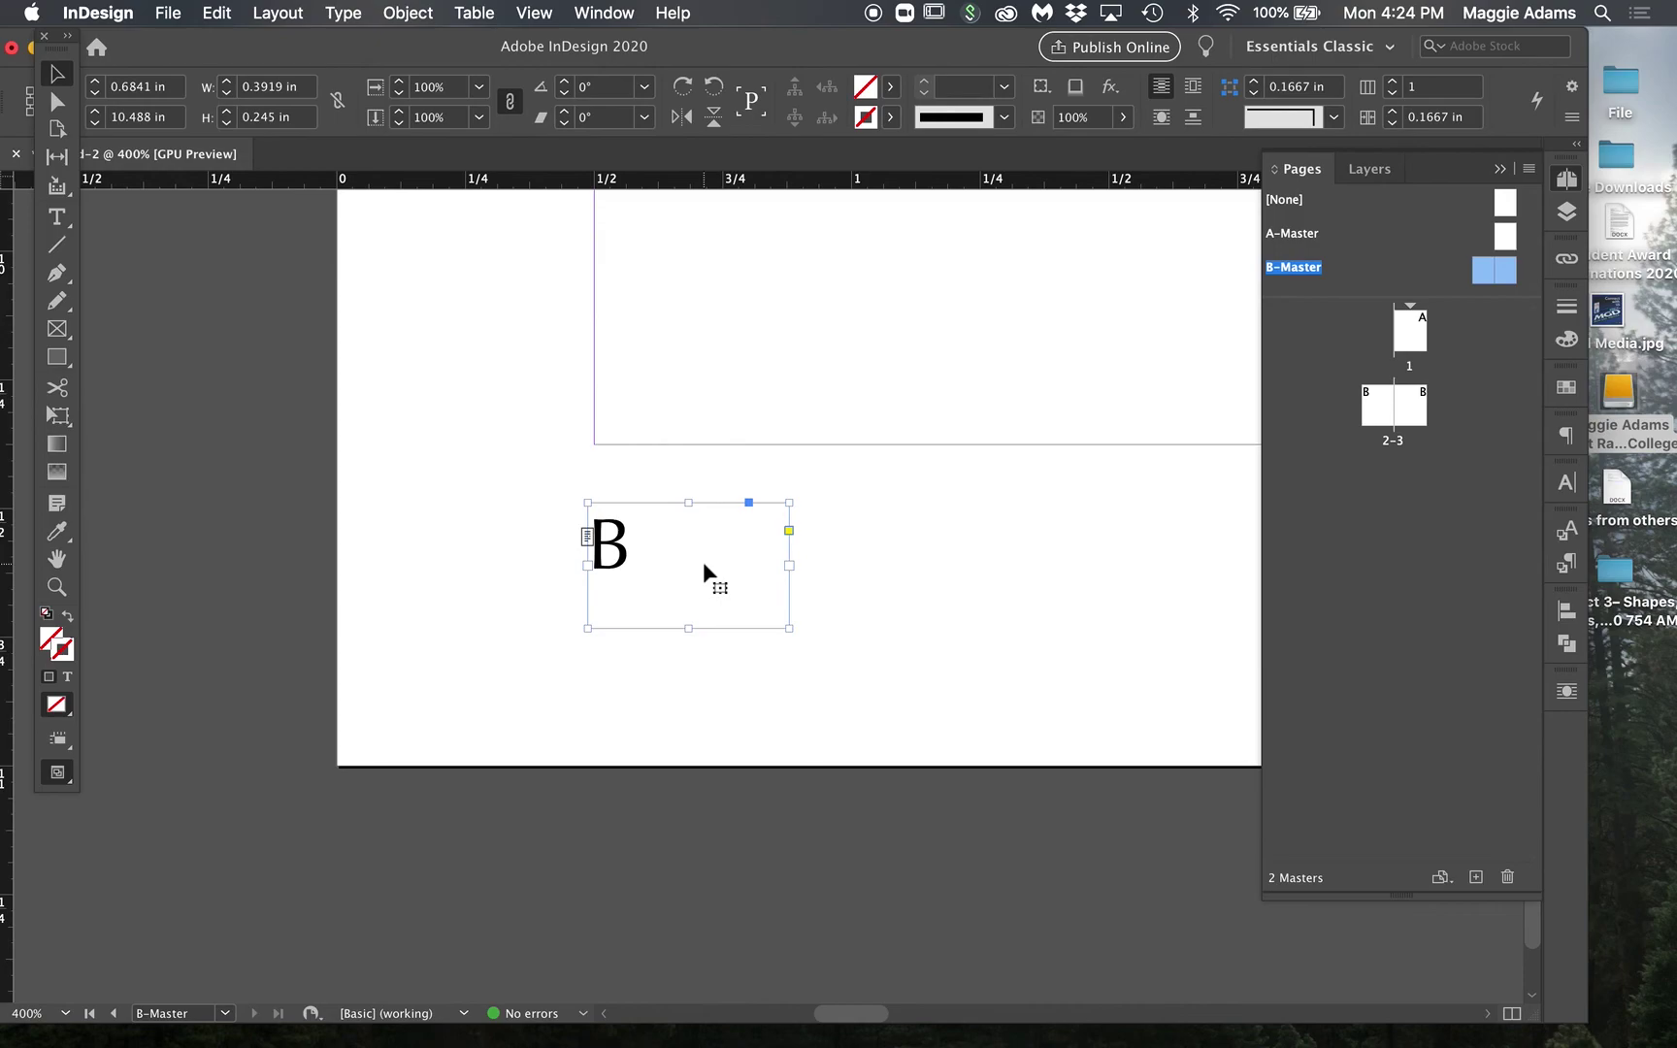
mouse_move(794, 565)
left_mouse_down()
mouse_move(626, 565)
mouse_move(772, 580)
left_mouse_up()
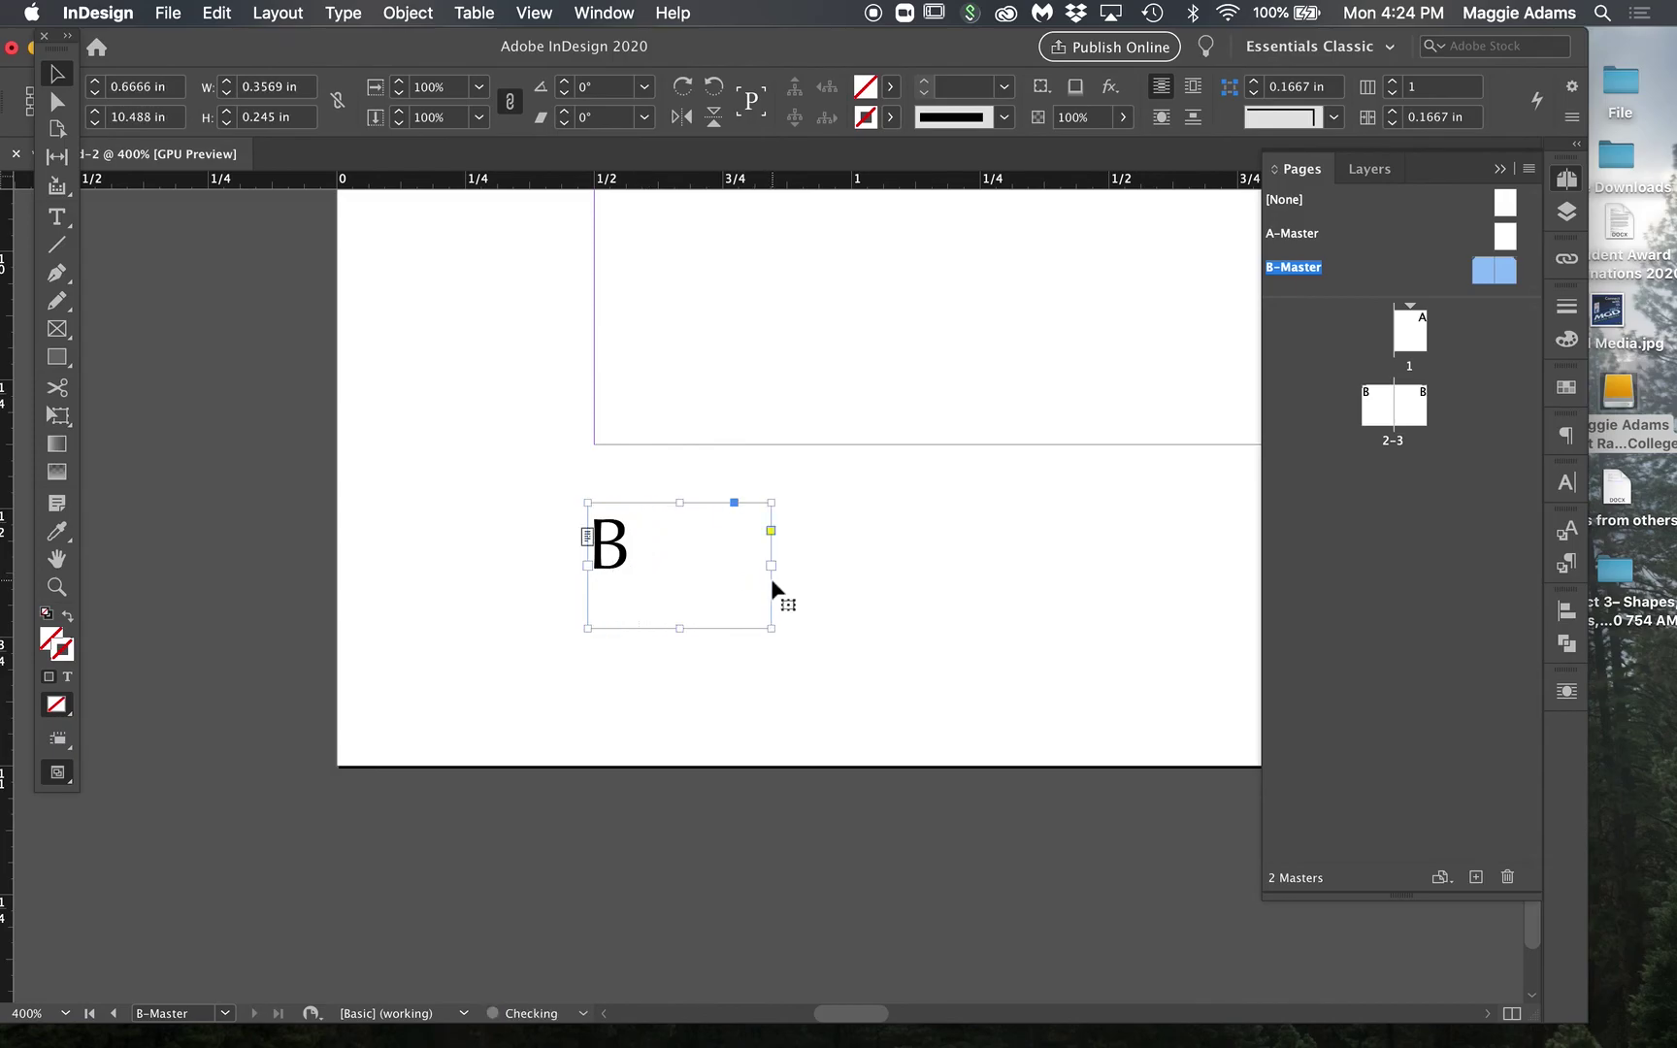
left_click(843, 577)
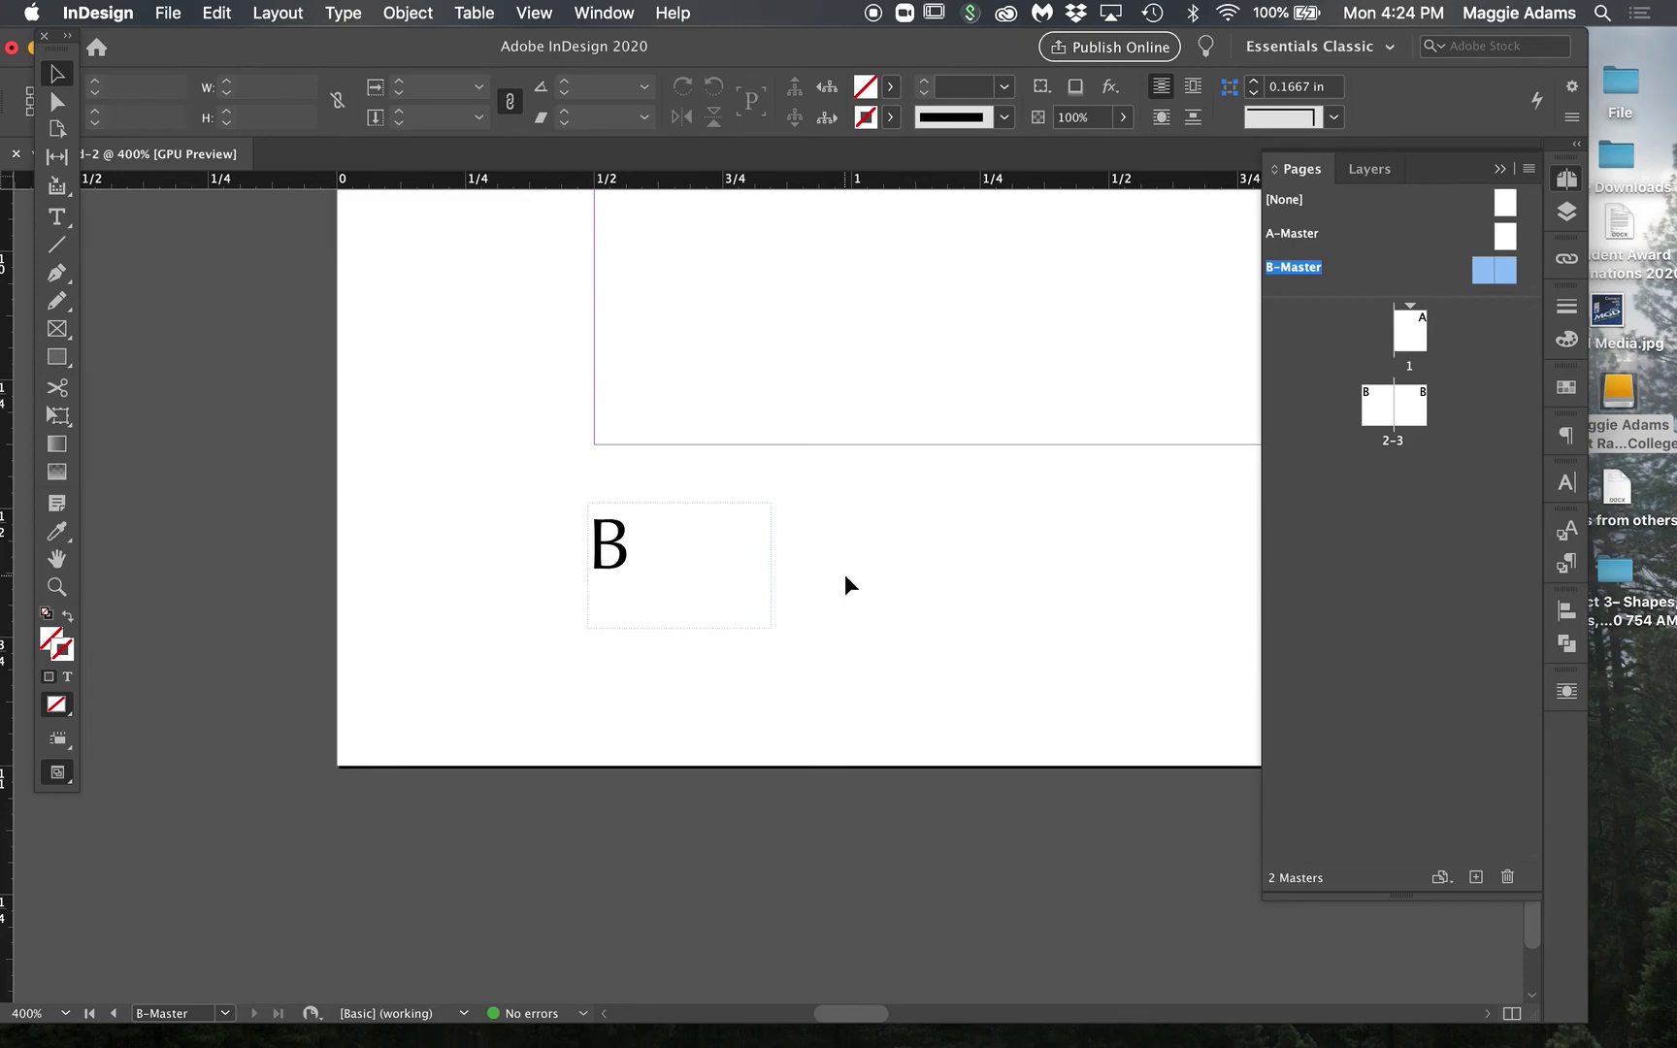
left_click(759, 563)
left_click_drag(772, 563, 777, 563)
Step: Duplicate the page-number frame across to the lower outer corner of B-Master's right page, at the same height
left_click(56, 586)
left_click(877, 556, "alt")
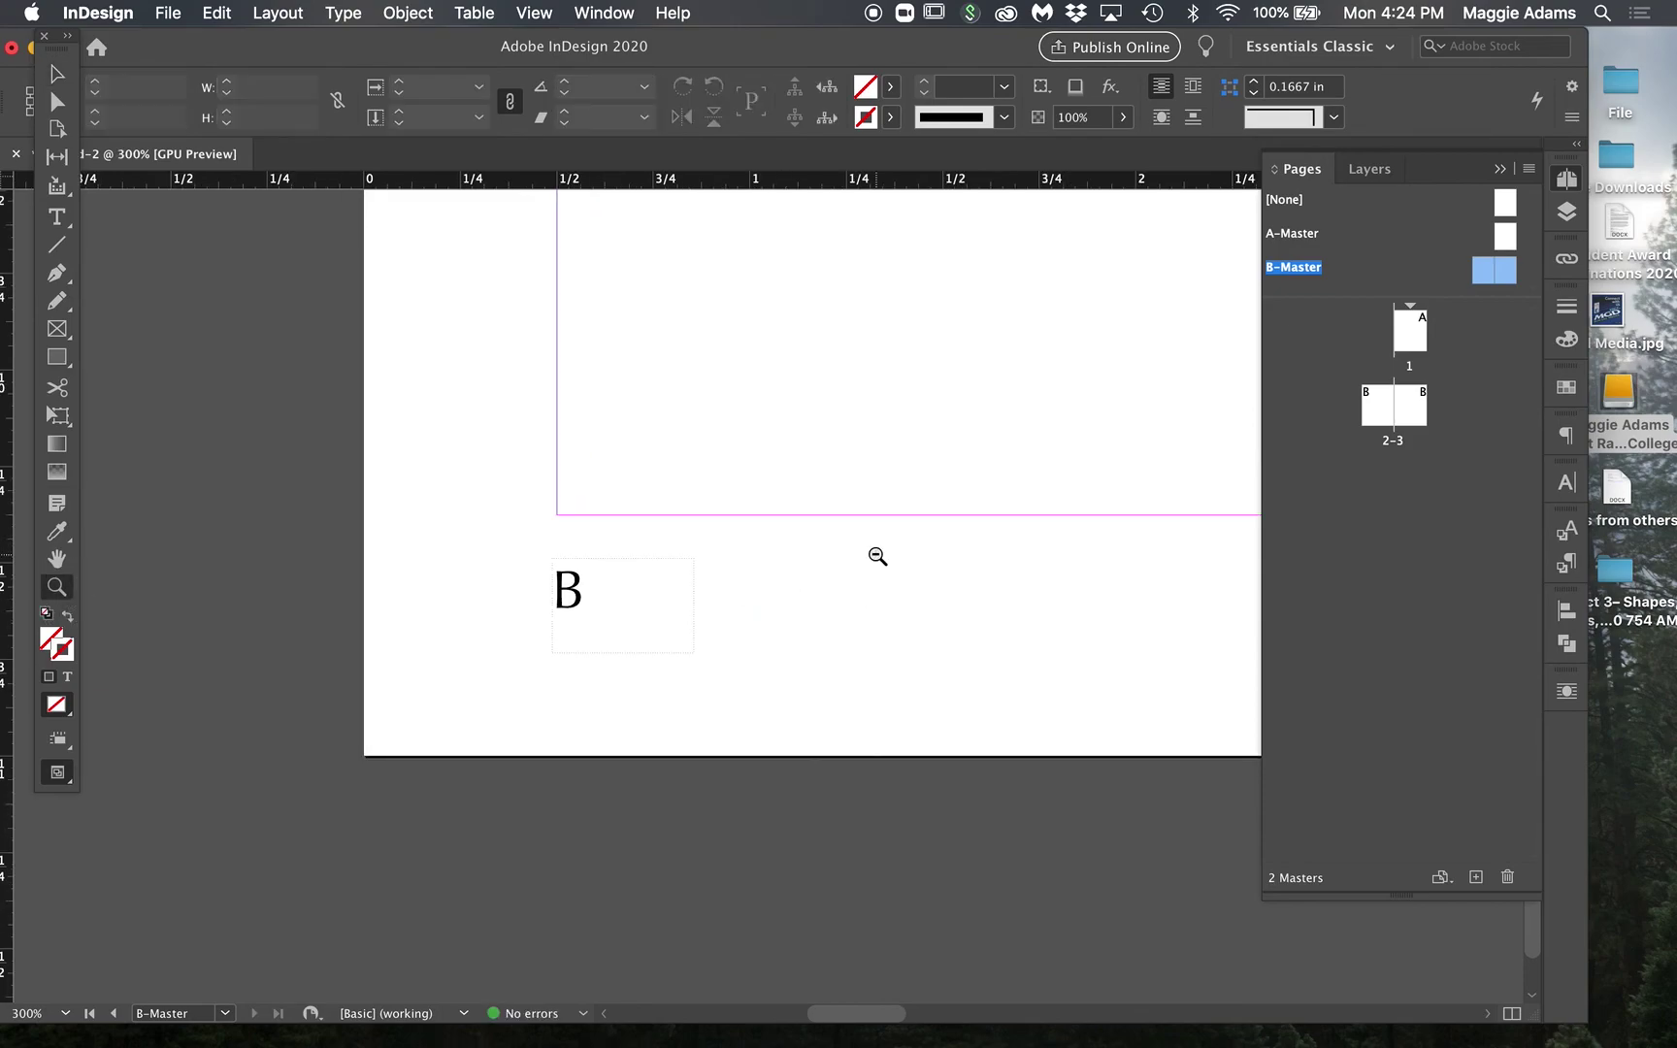
left_click(877, 556, "alt")
left_click(973, 685, "alt")
left_click(973, 685, "alt")
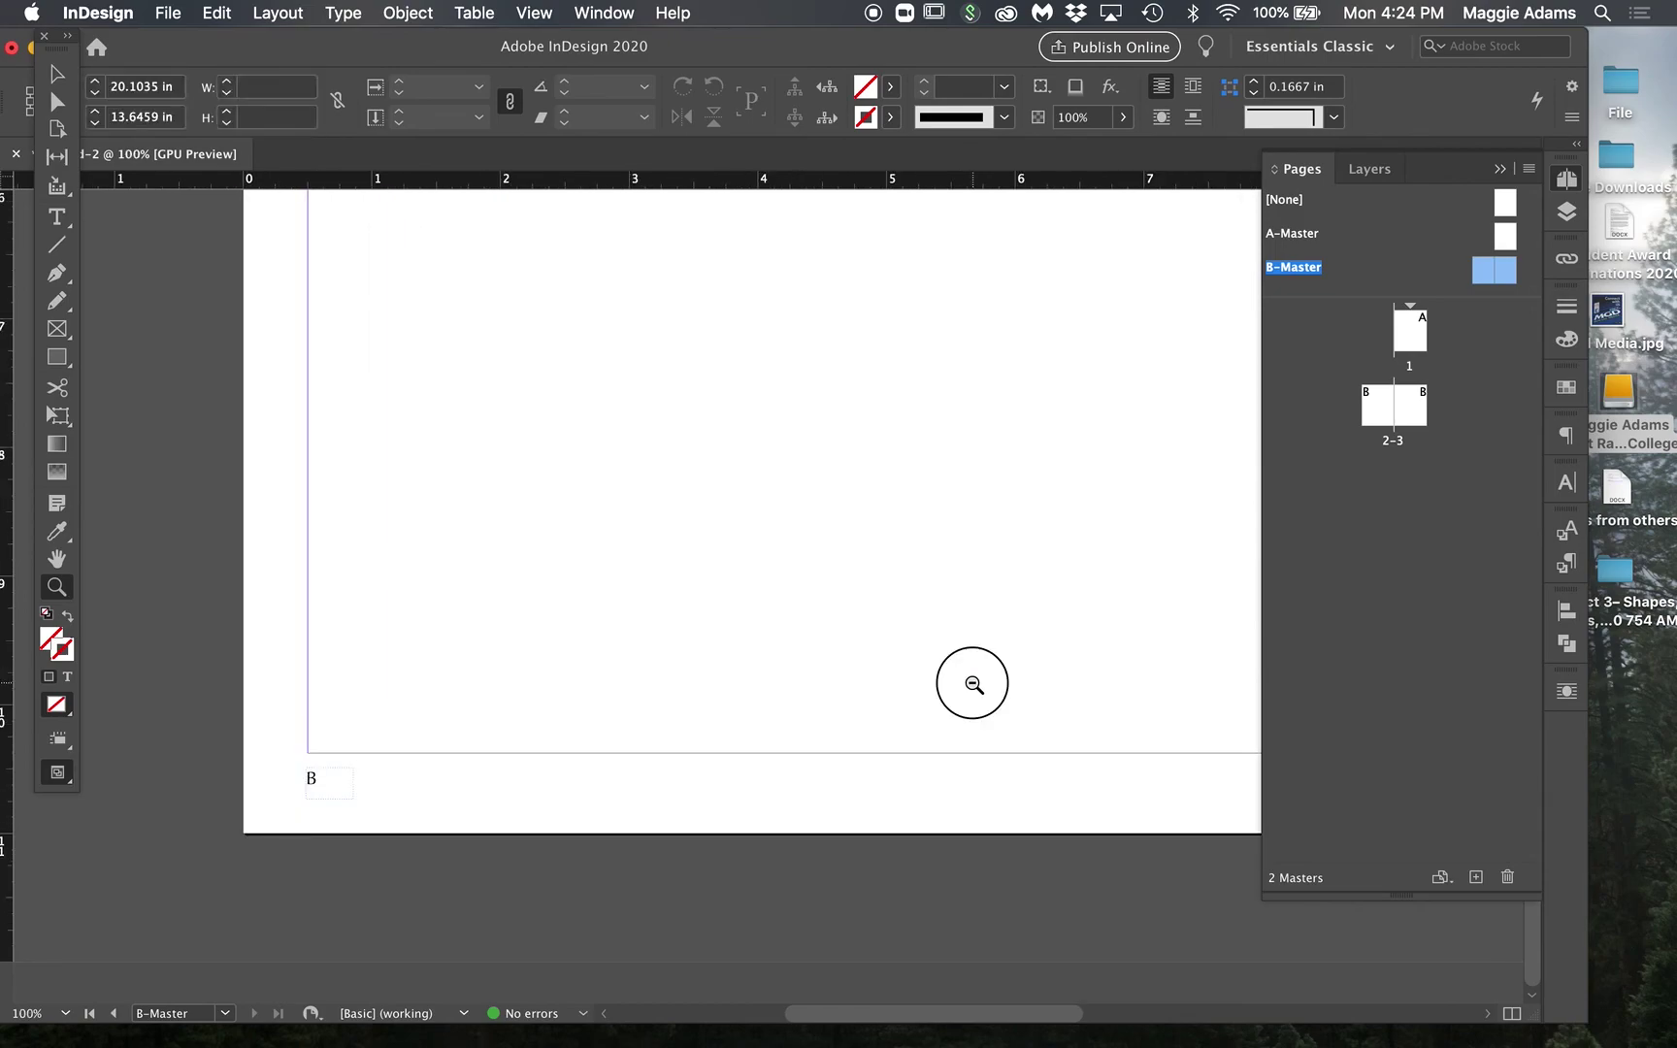
left_click(973, 685, "alt")
left_click(973, 685, "alt")
left_click(973, 685, "alt")
mouse_move(640, 617)
left_mouse_down()
mouse_move(585, 585)
mouse_move(626, 598)
left_mouse_up()
left_click(57, 74)
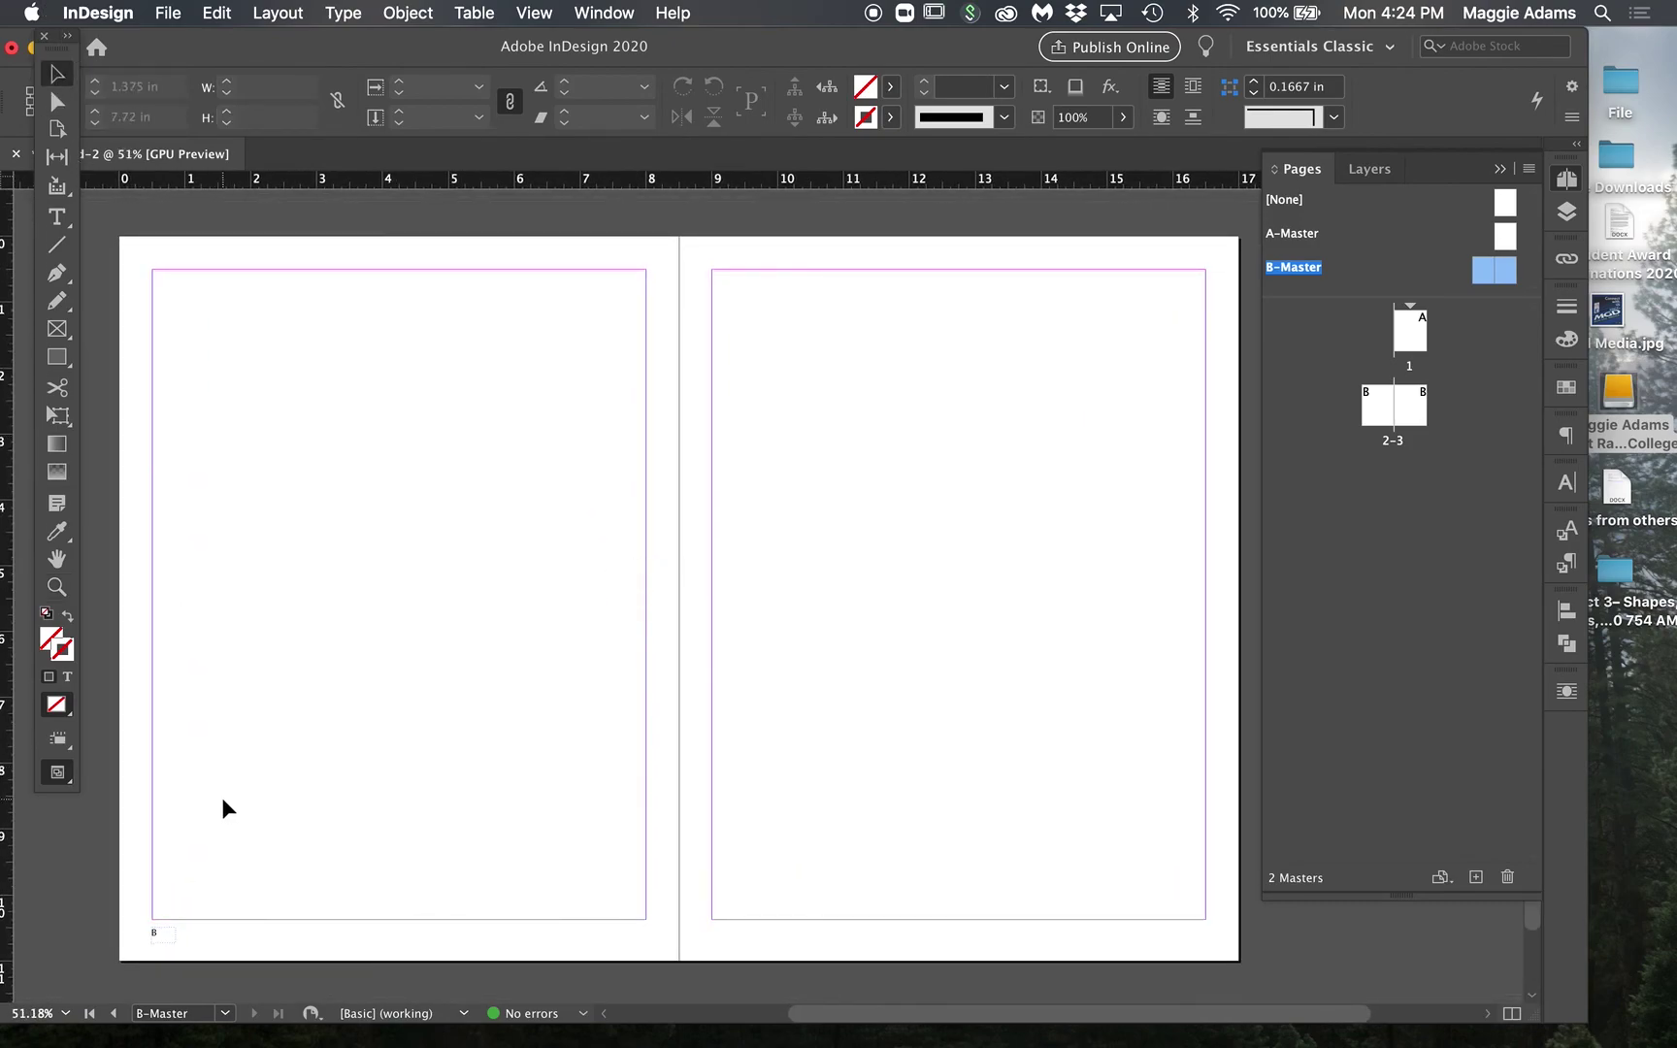
left_click(158, 932)
left_click(161, 935)
left_click_drag(163, 940, 462, 943)
key("super+z")
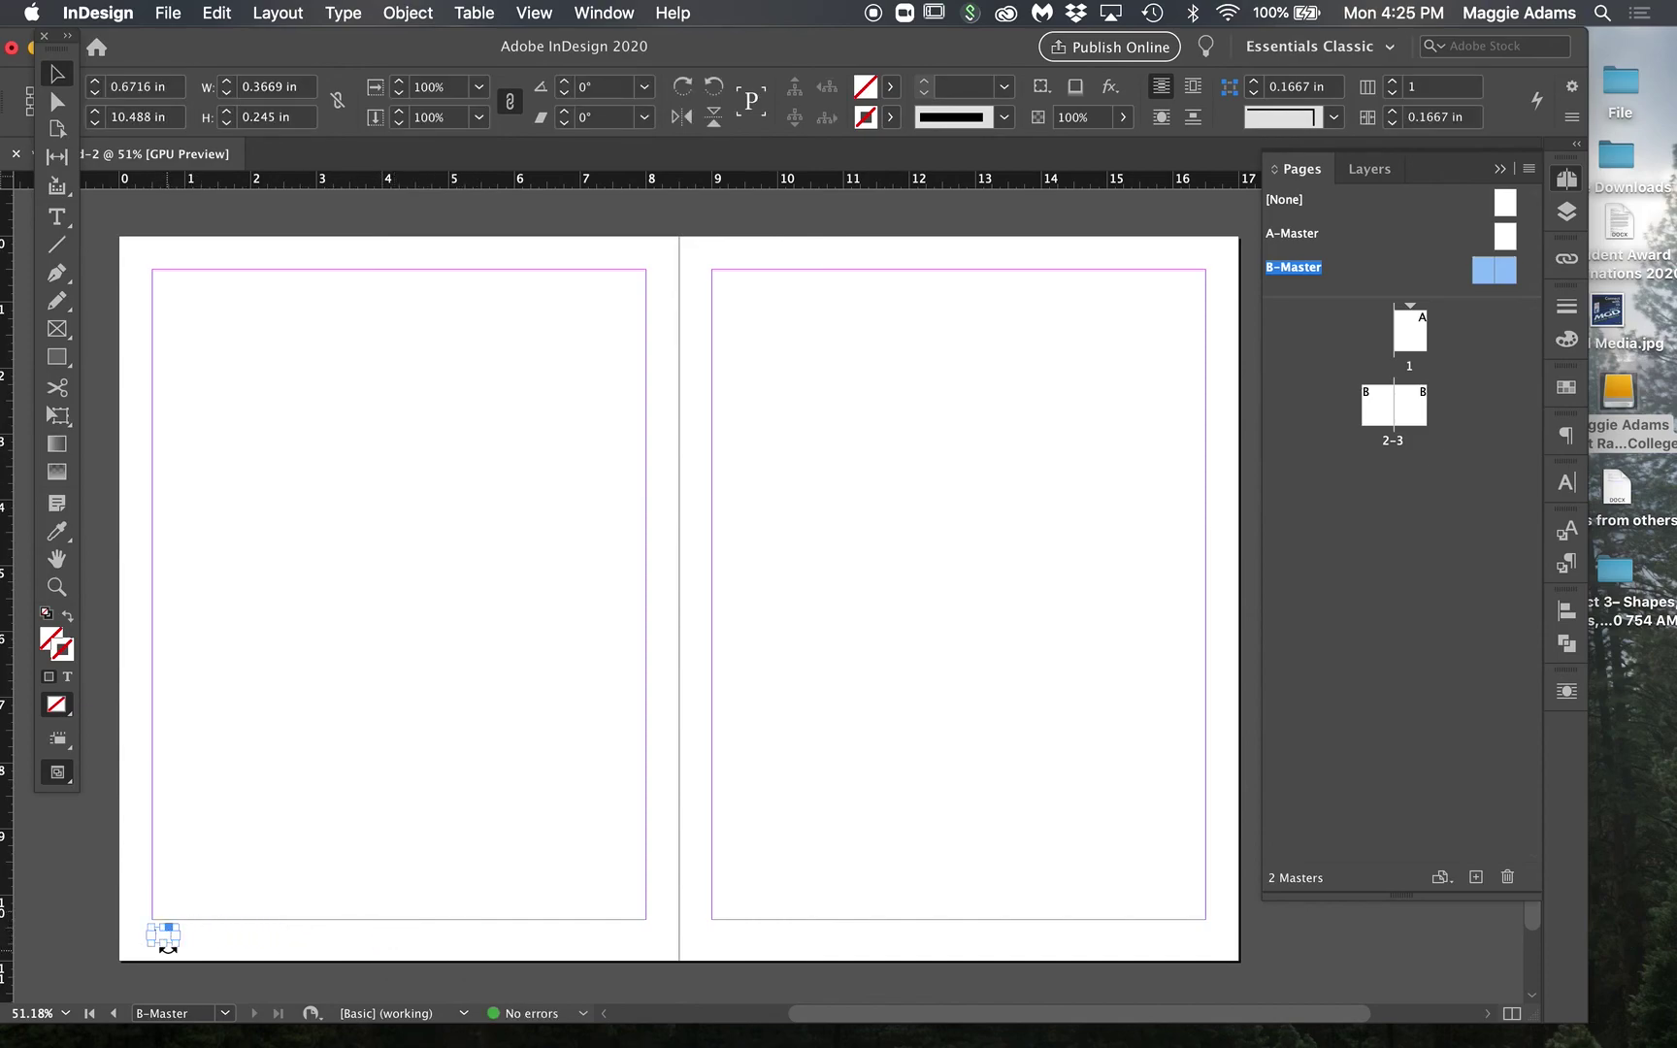
left_click_drag(164, 937, 1198, 942)
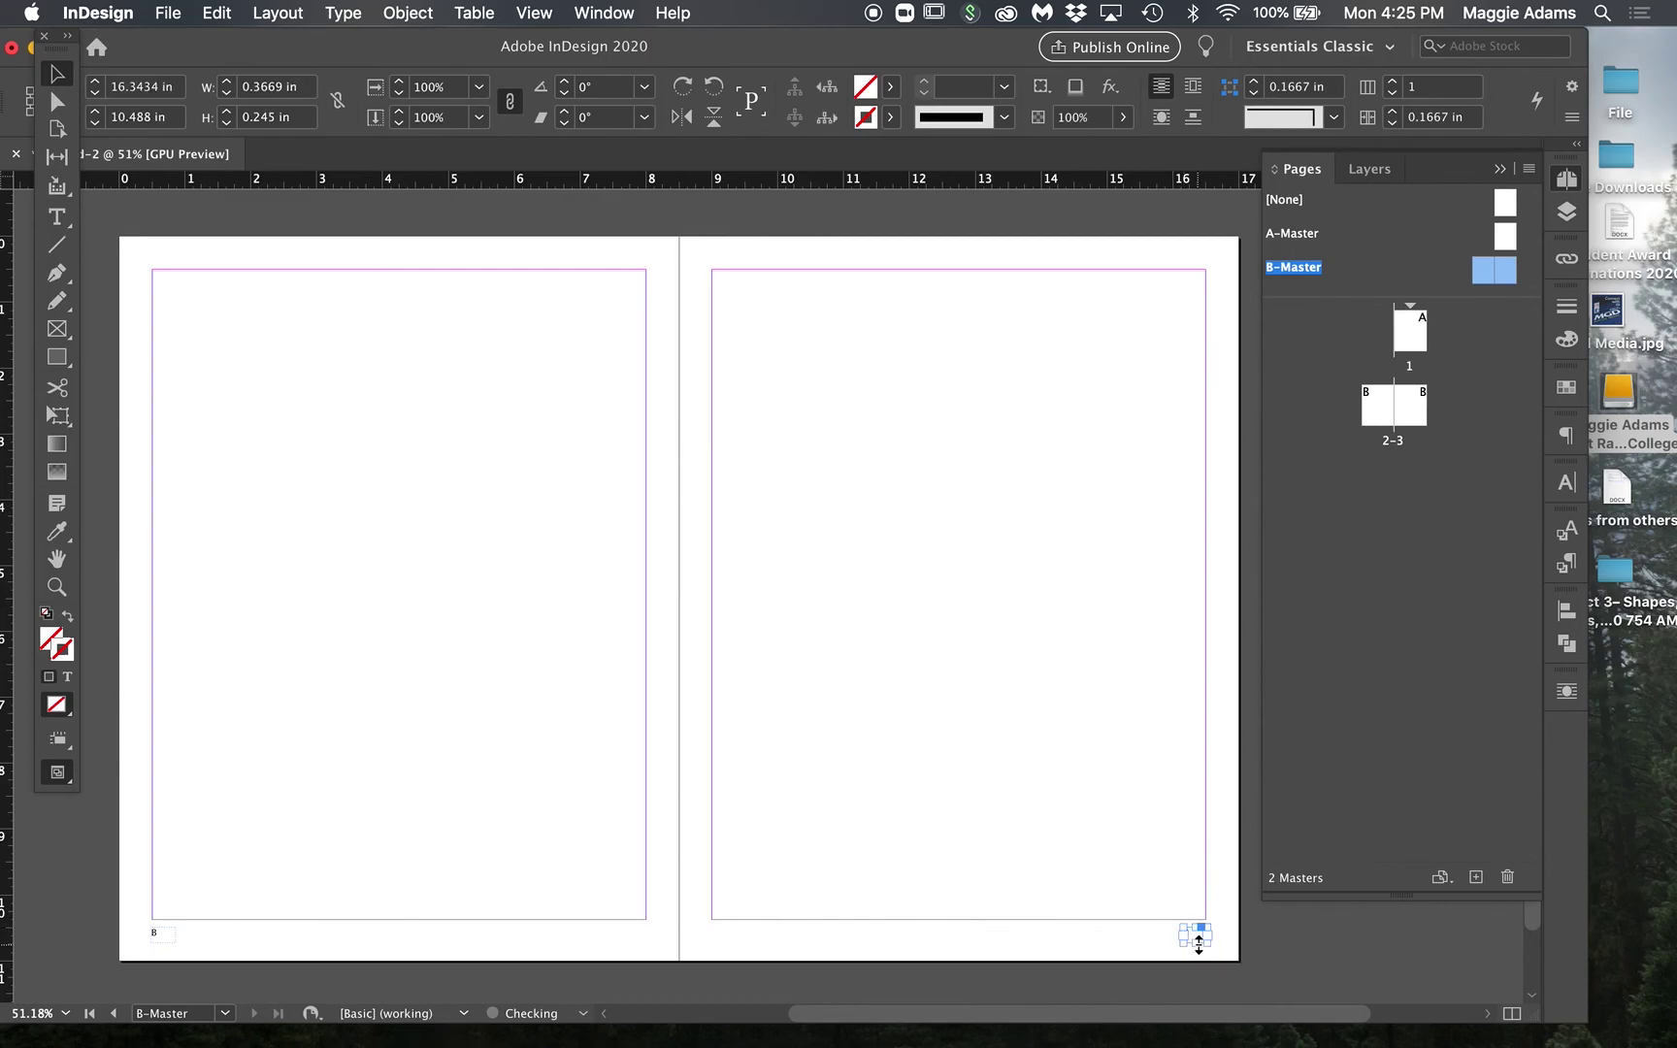
left_click(1206, 827)
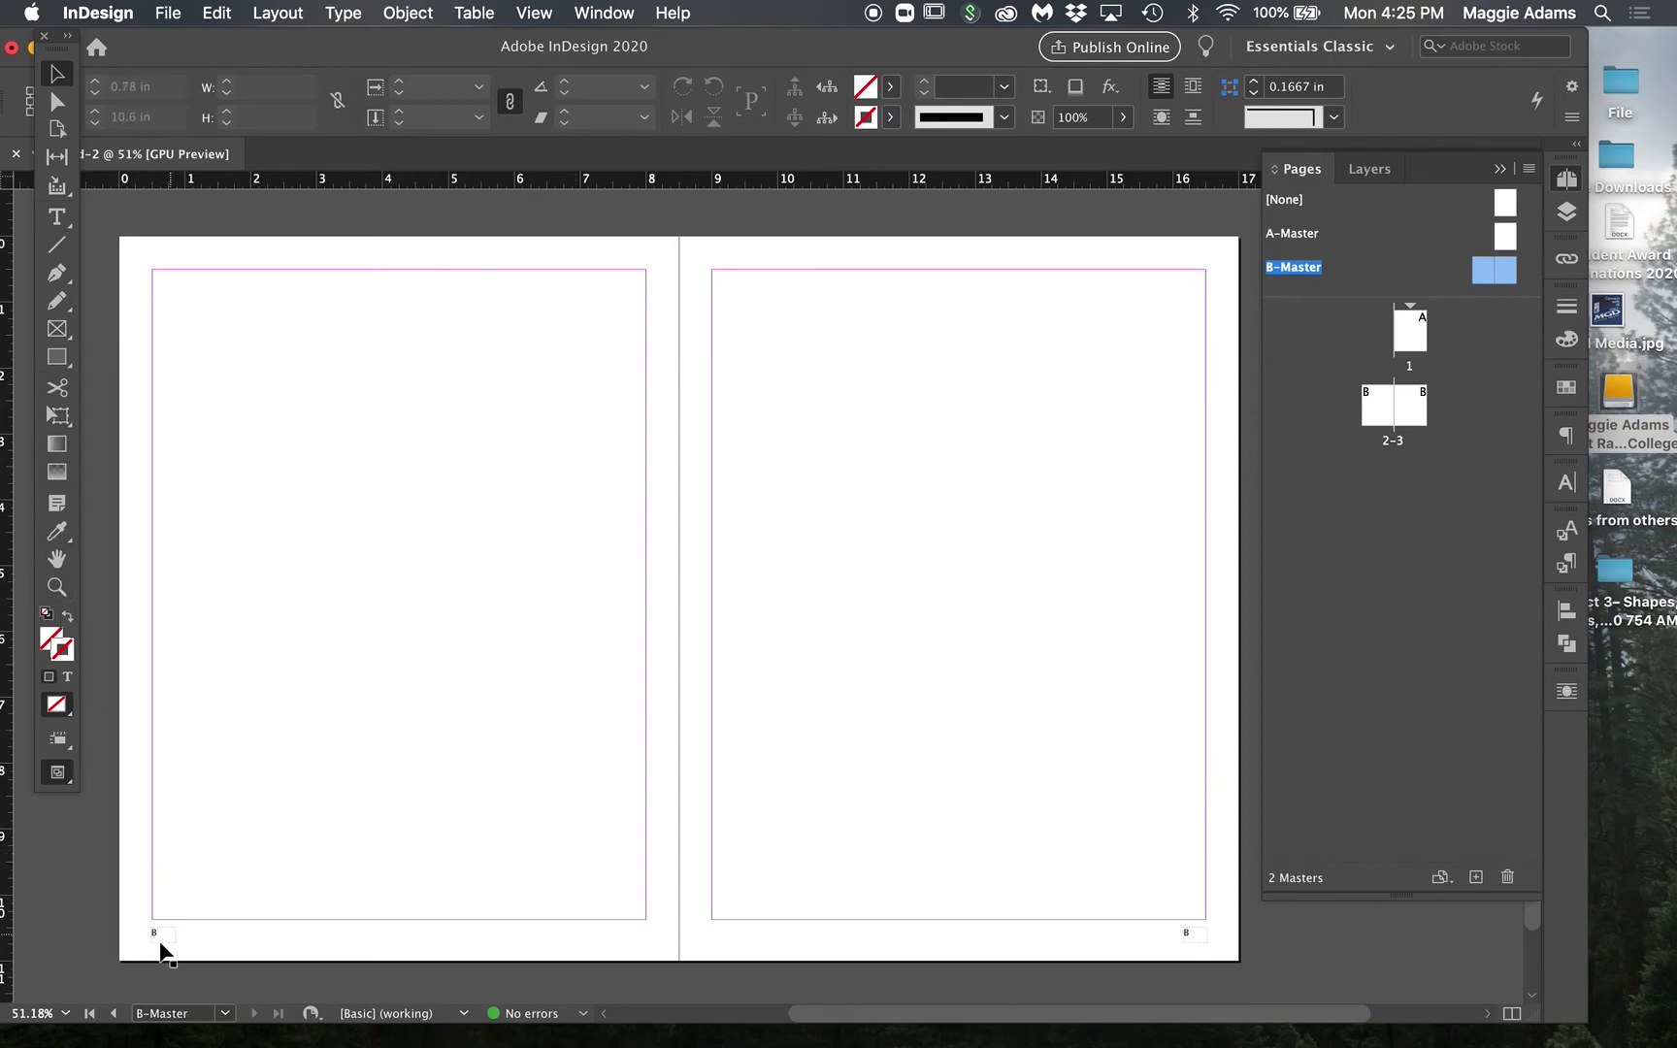
Step: Right-align the page number marker inside its frame in the lower outer corner of B-Master's right page
left_click(56, 586)
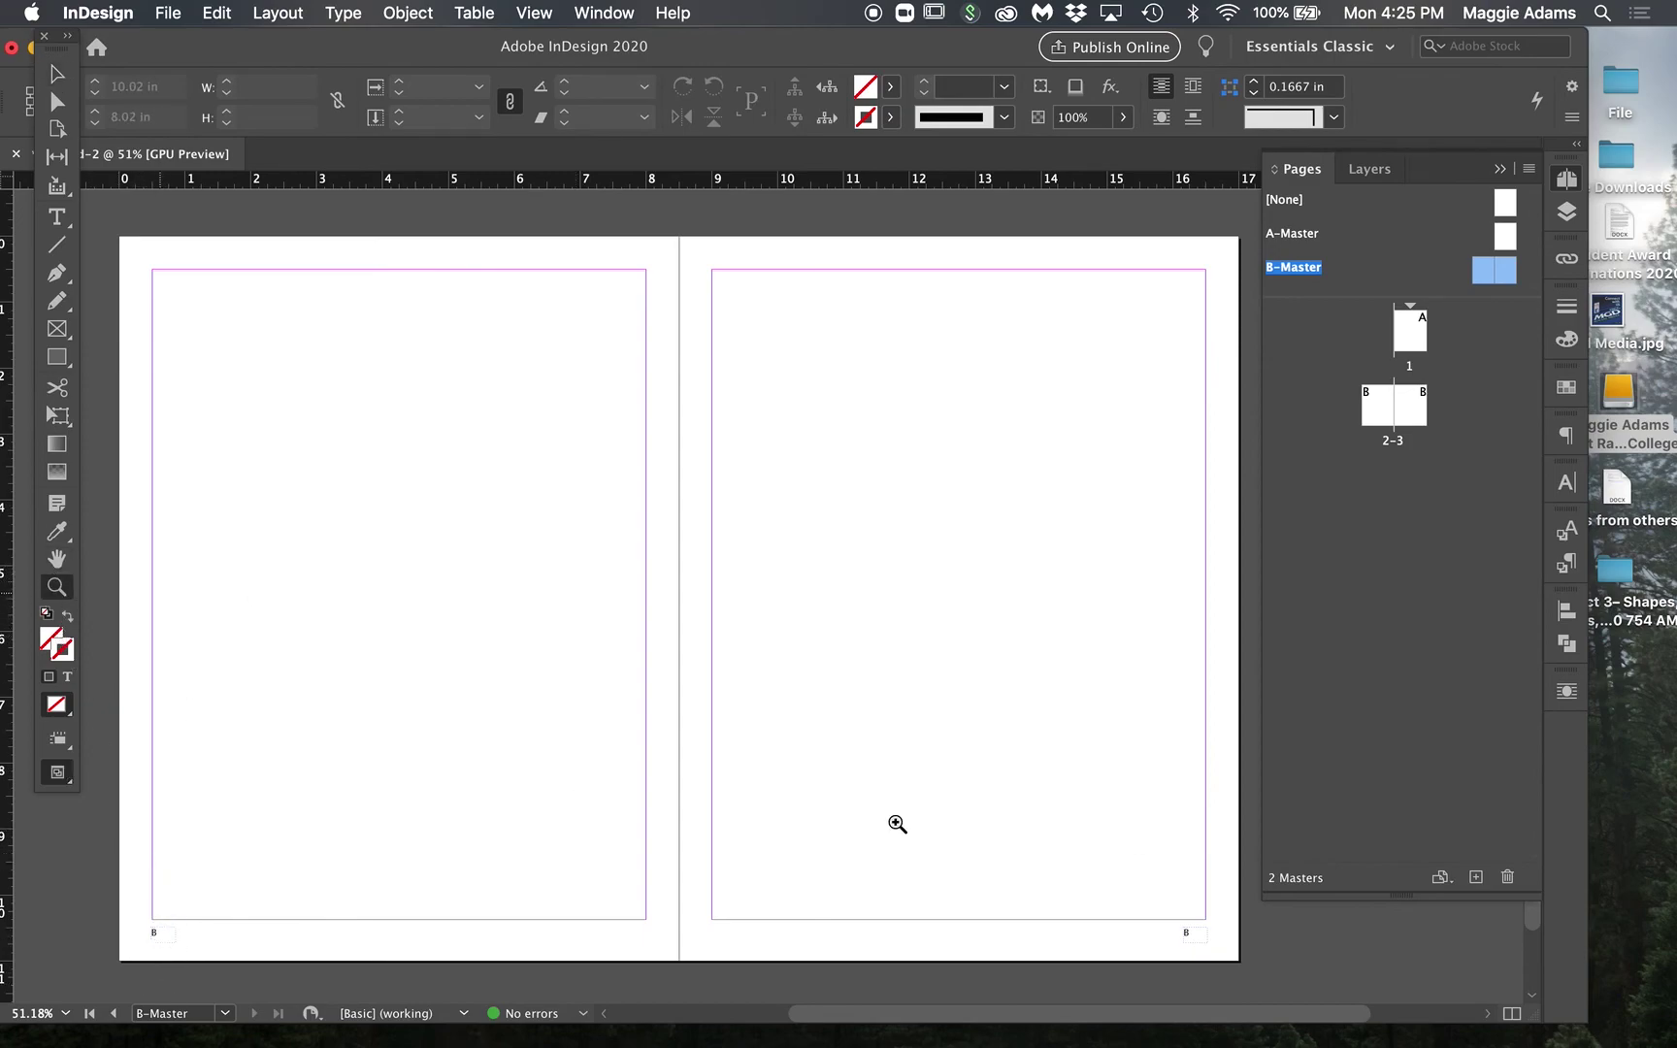
left_click_drag(1141, 902, 1463, 971)
scroll(1085, 804, "down", 5)
scroll(1085, 804, "right", 5)
left_click_drag(591, 561, 176, 472)
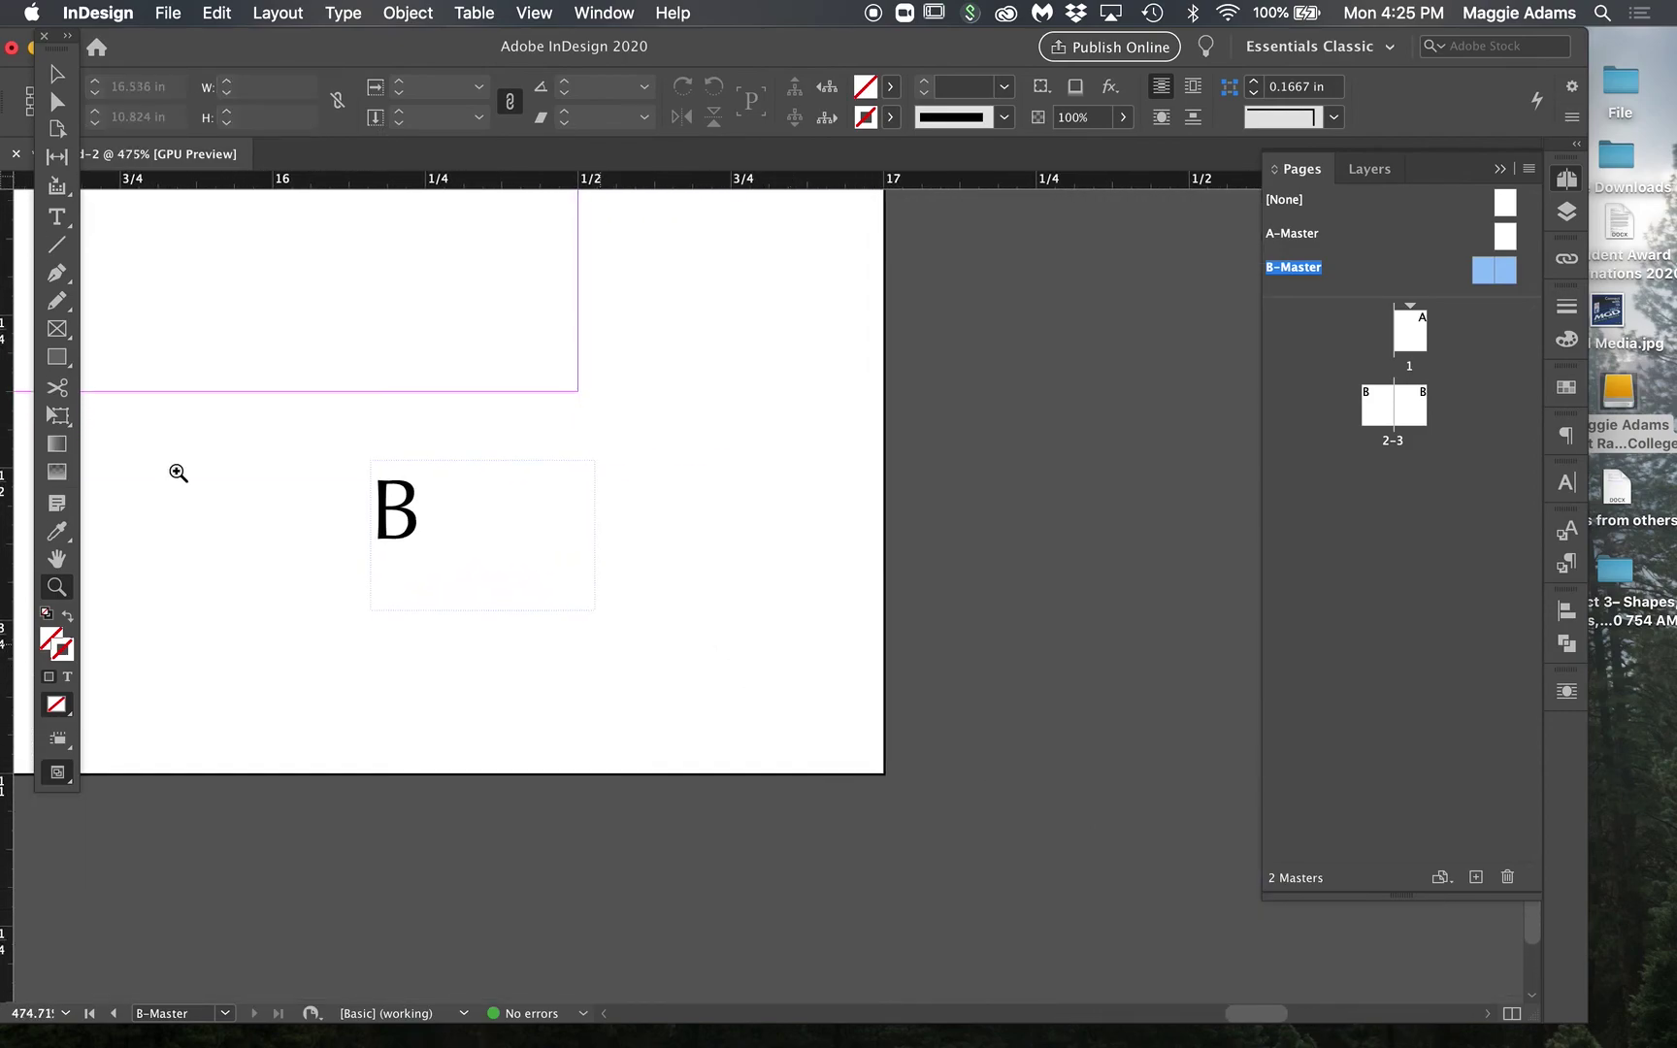
left_click(56, 217)
left_click(408, 532)
double_click(407, 531)
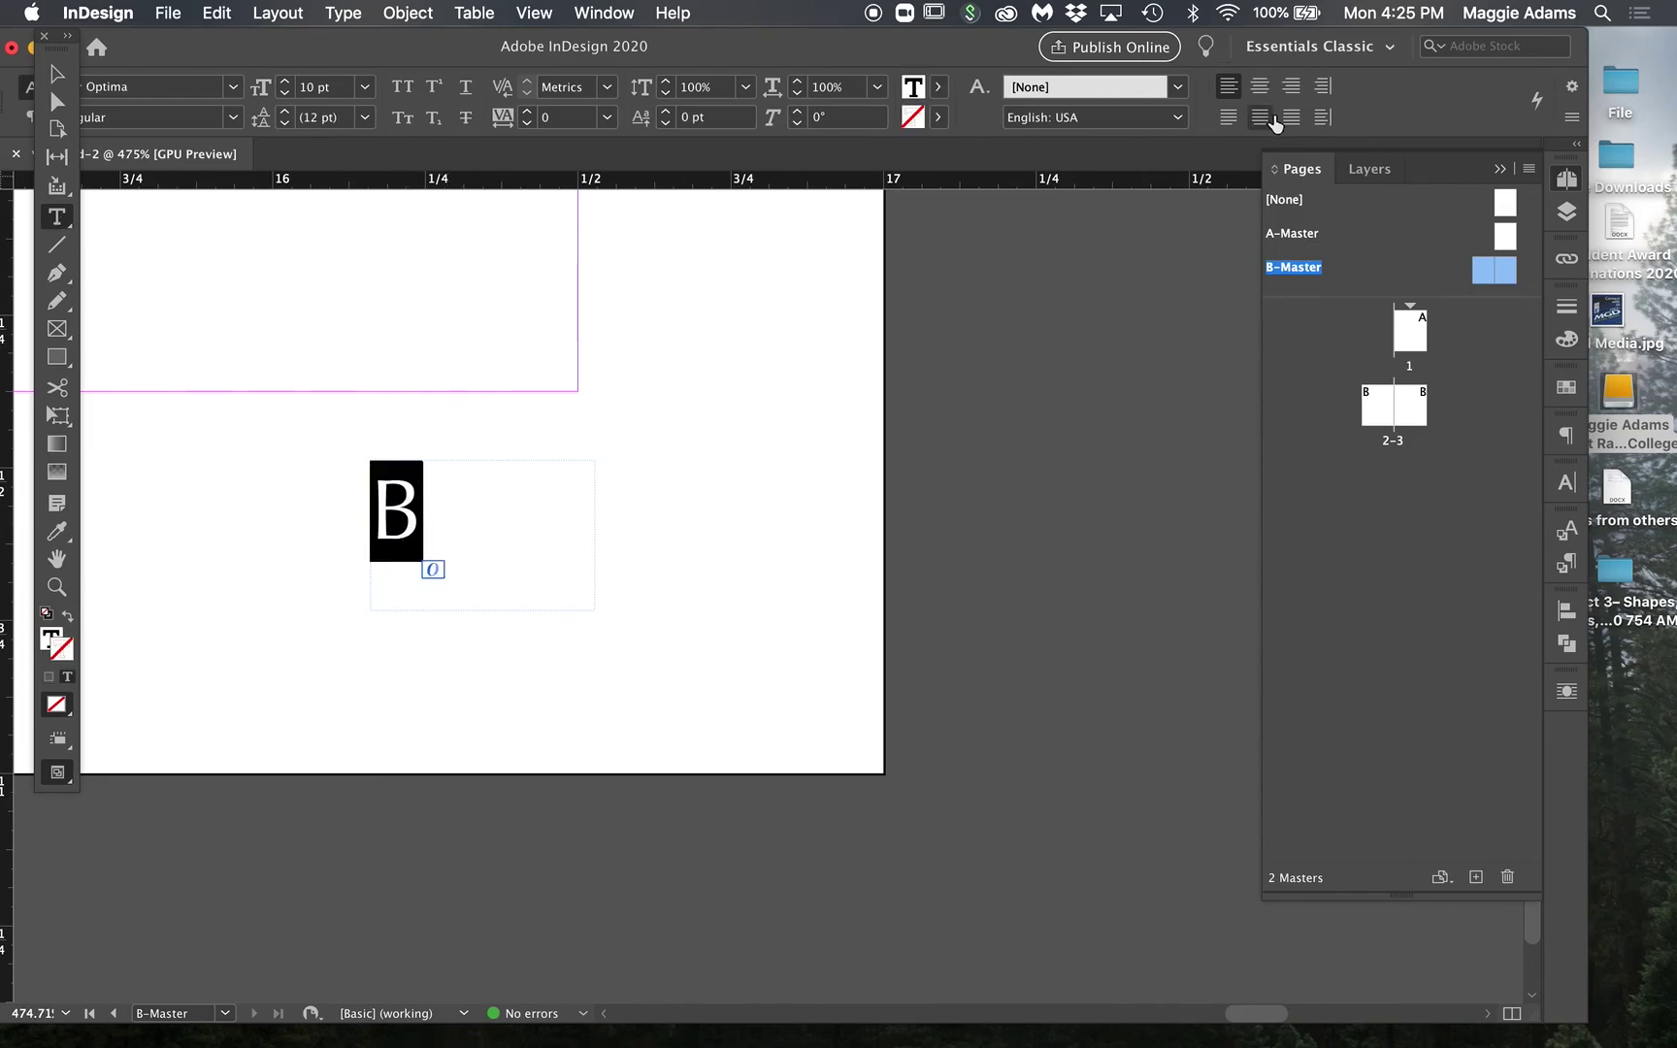
left_click(1289, 87)
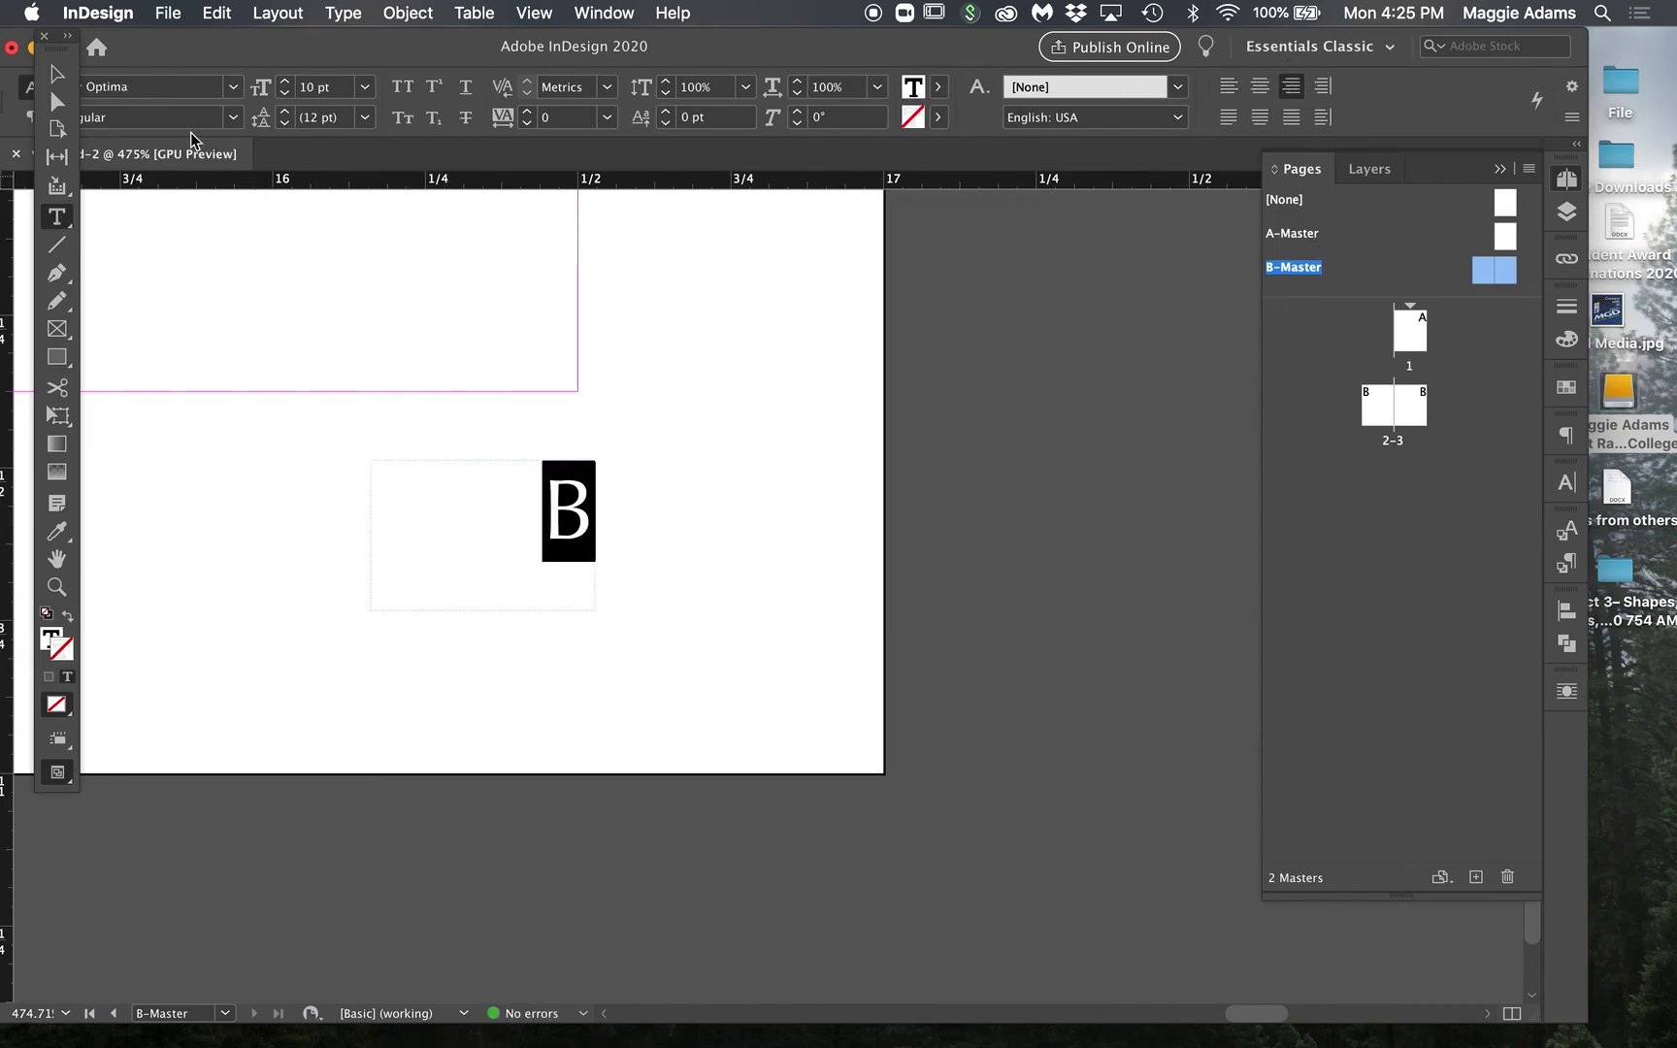
Step: Add a vertical guide along the right page's outer margin and move the page-number frame's right edge onto it
left_click(57, 74)
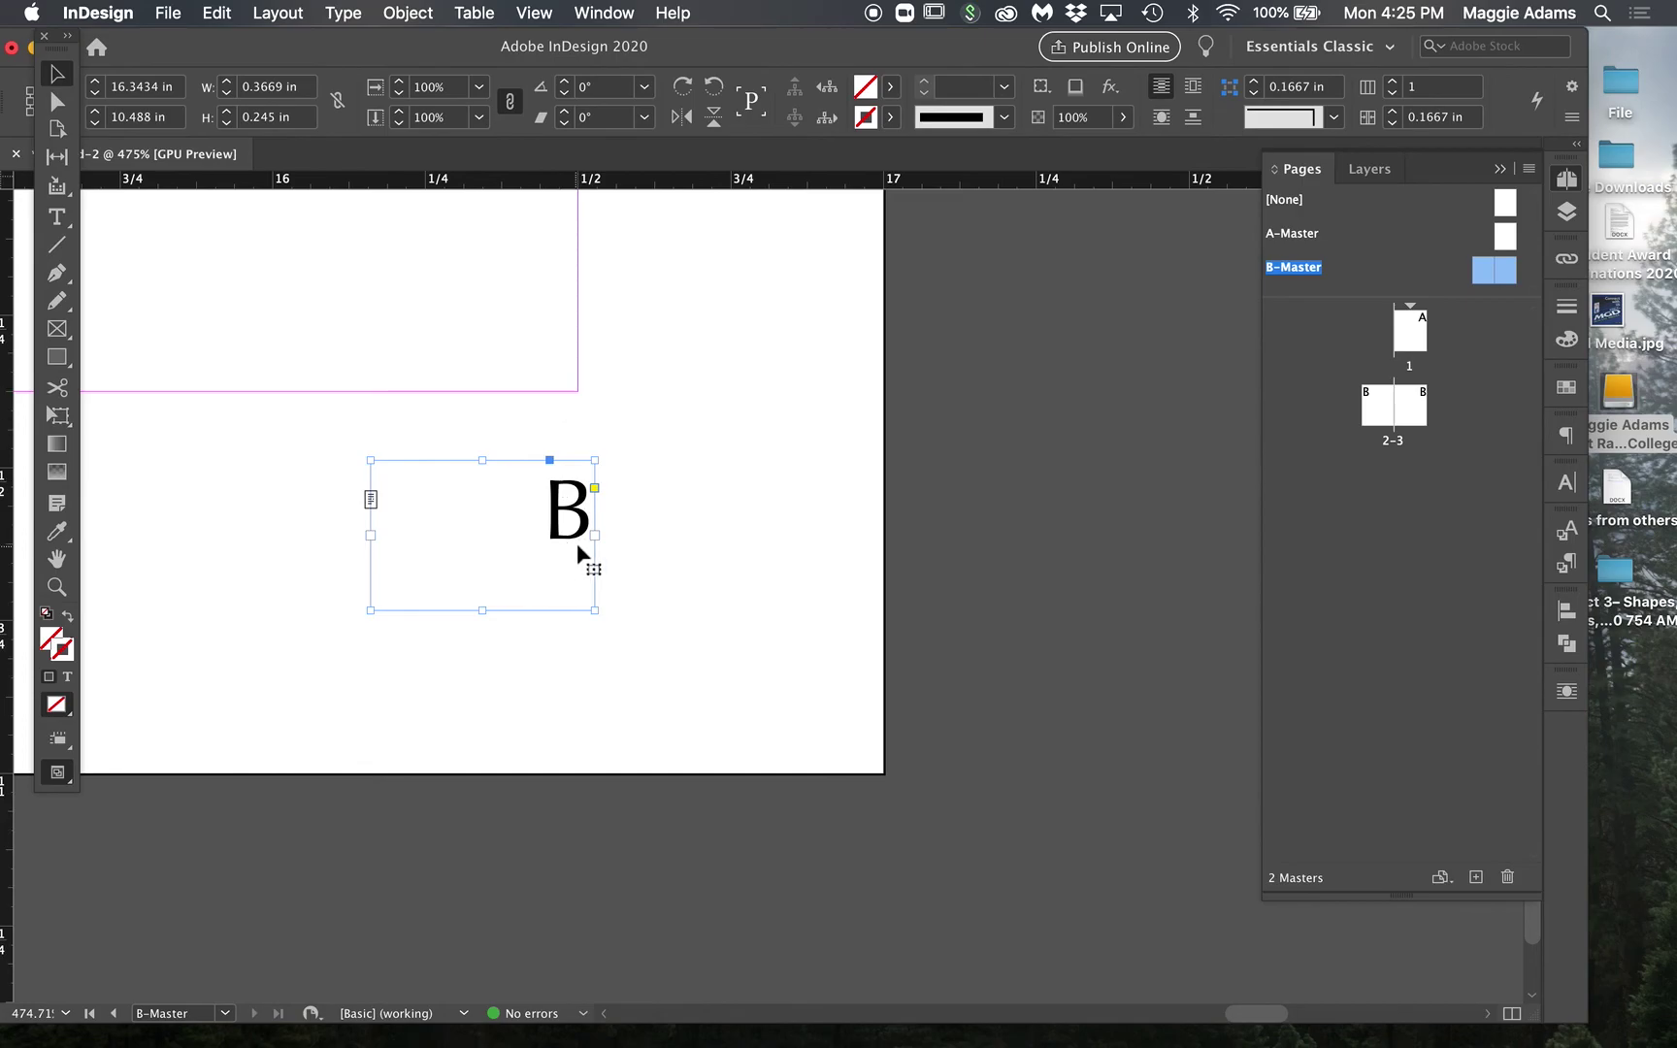
left_click_drag(14, 357, 579, 365)
left_click_drag(570, 547, 558, 540)
left_click(559, 540)
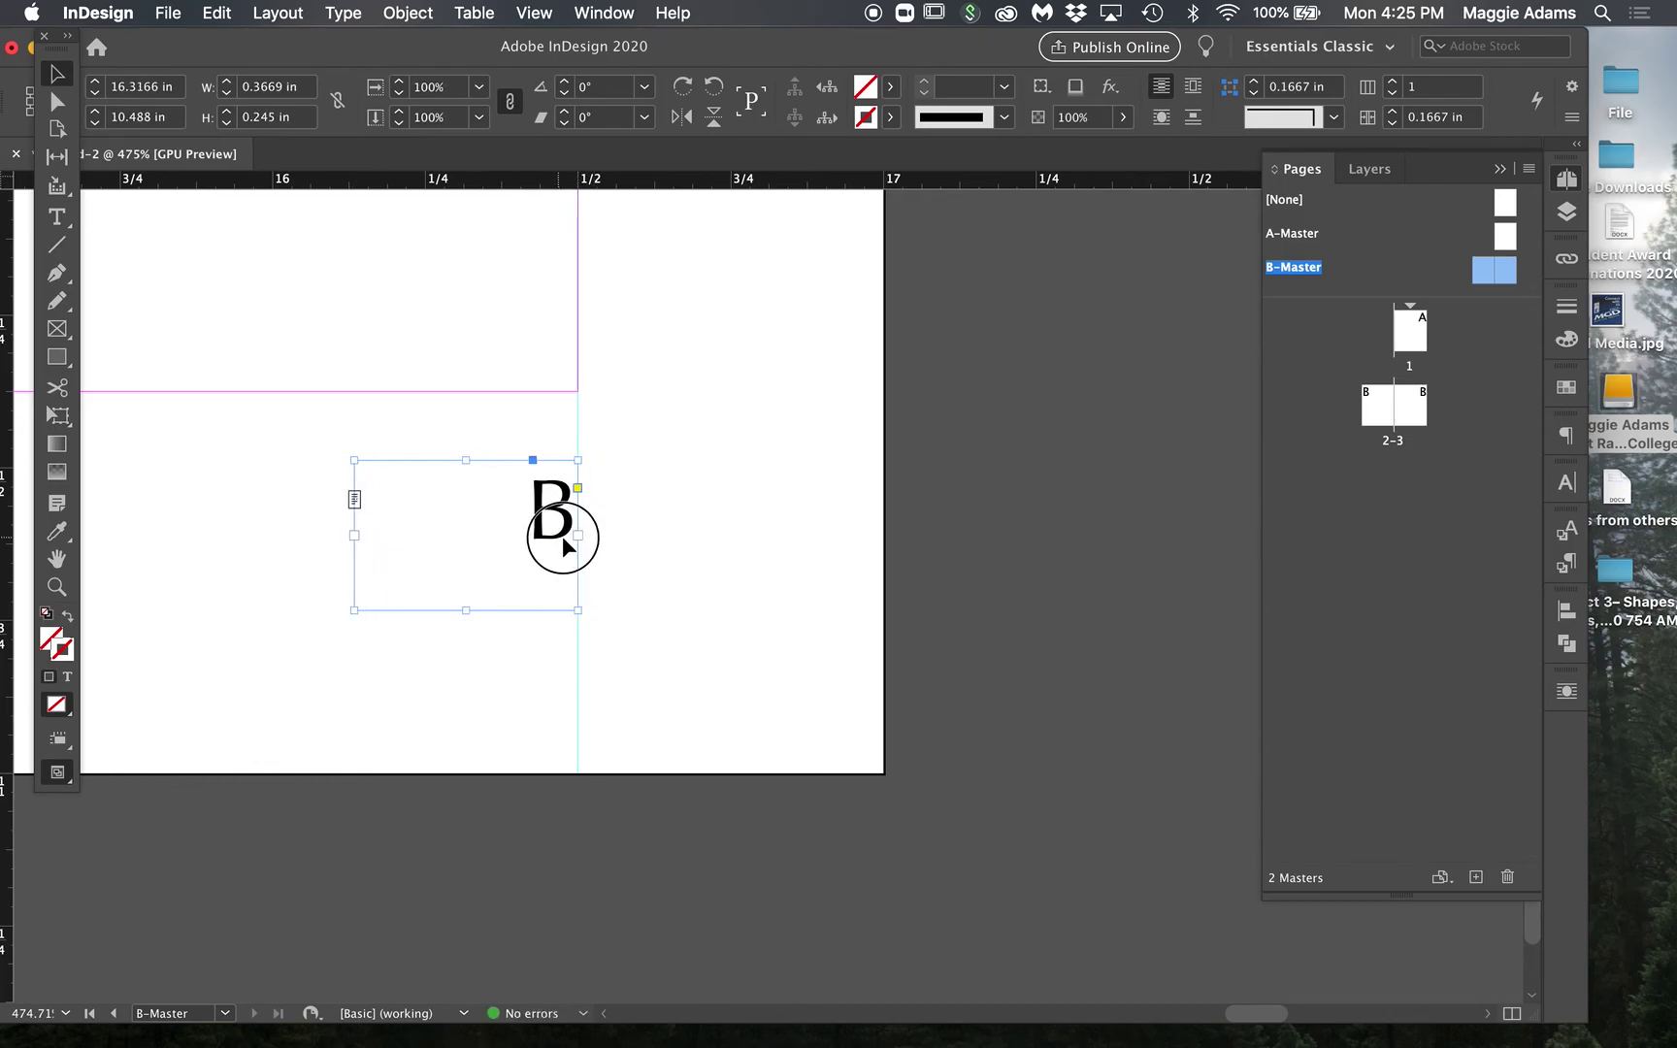
Step: Try to align the letter with the outer guide, and move the frame back to about X 16.33 in
left_click(56, 586)
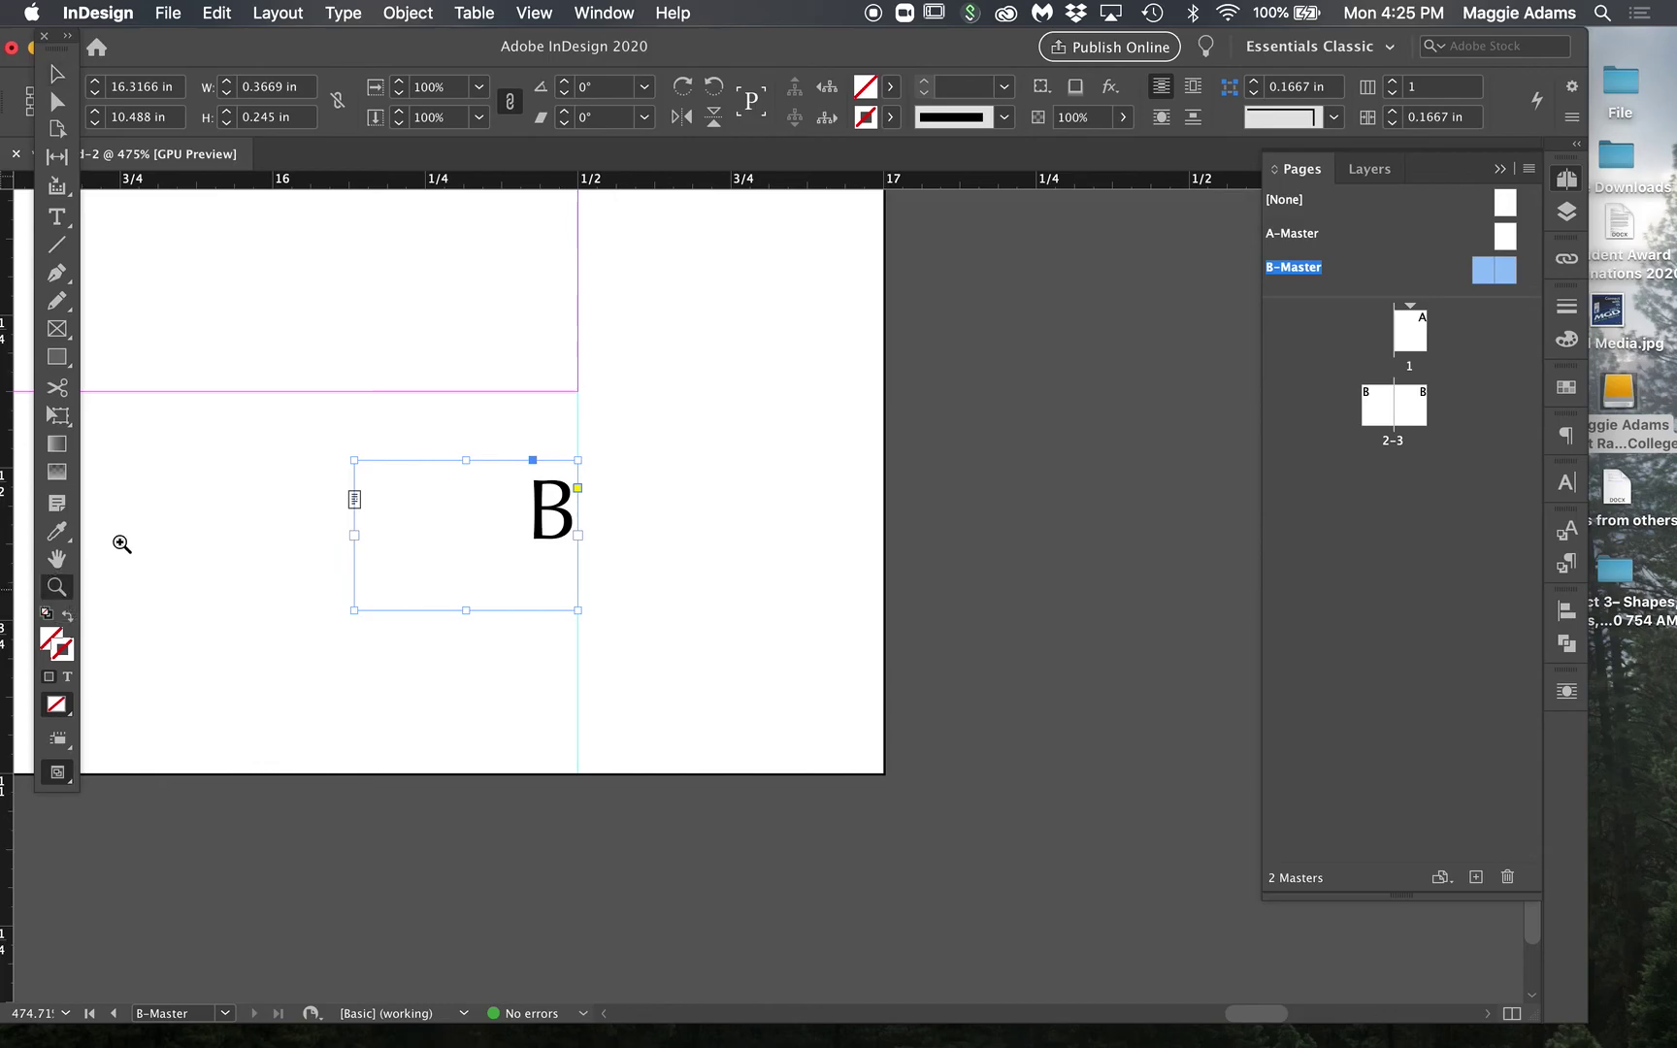
left_click_drag(545, 484, 1008, 723)
left_click(56, 78)
left_click_drag(643, 587, 680, 580)
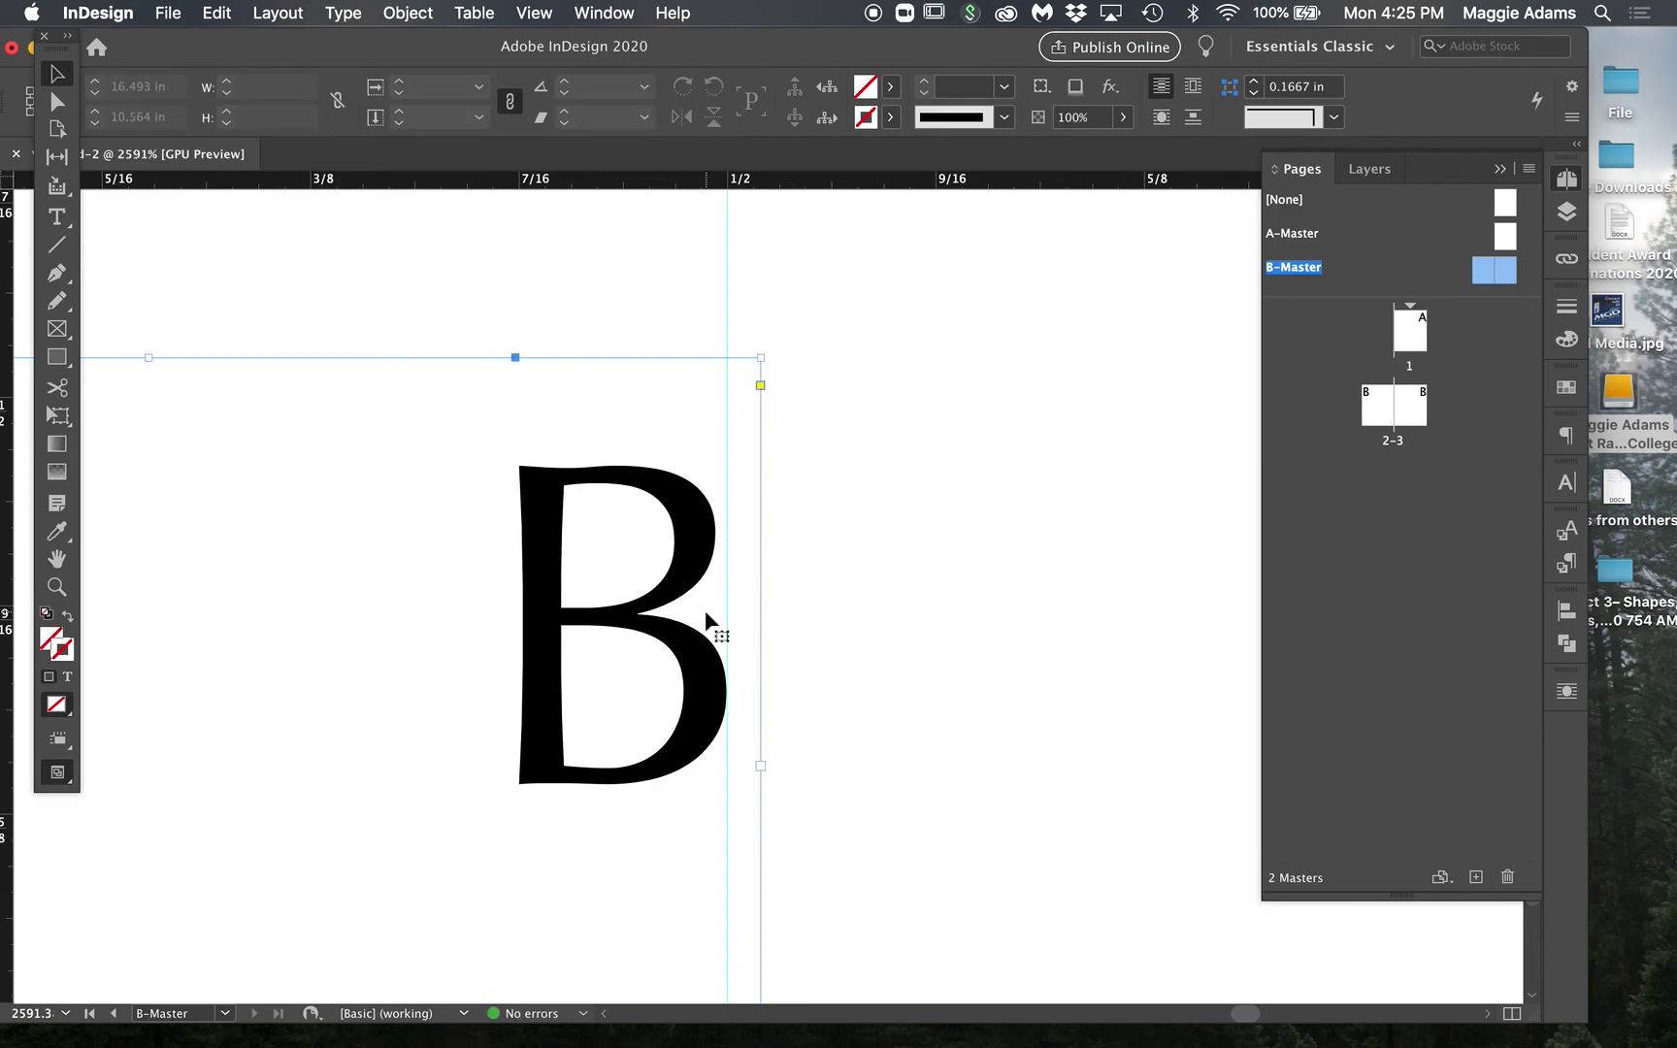
left_click_drag(709, 660, 672, 648)
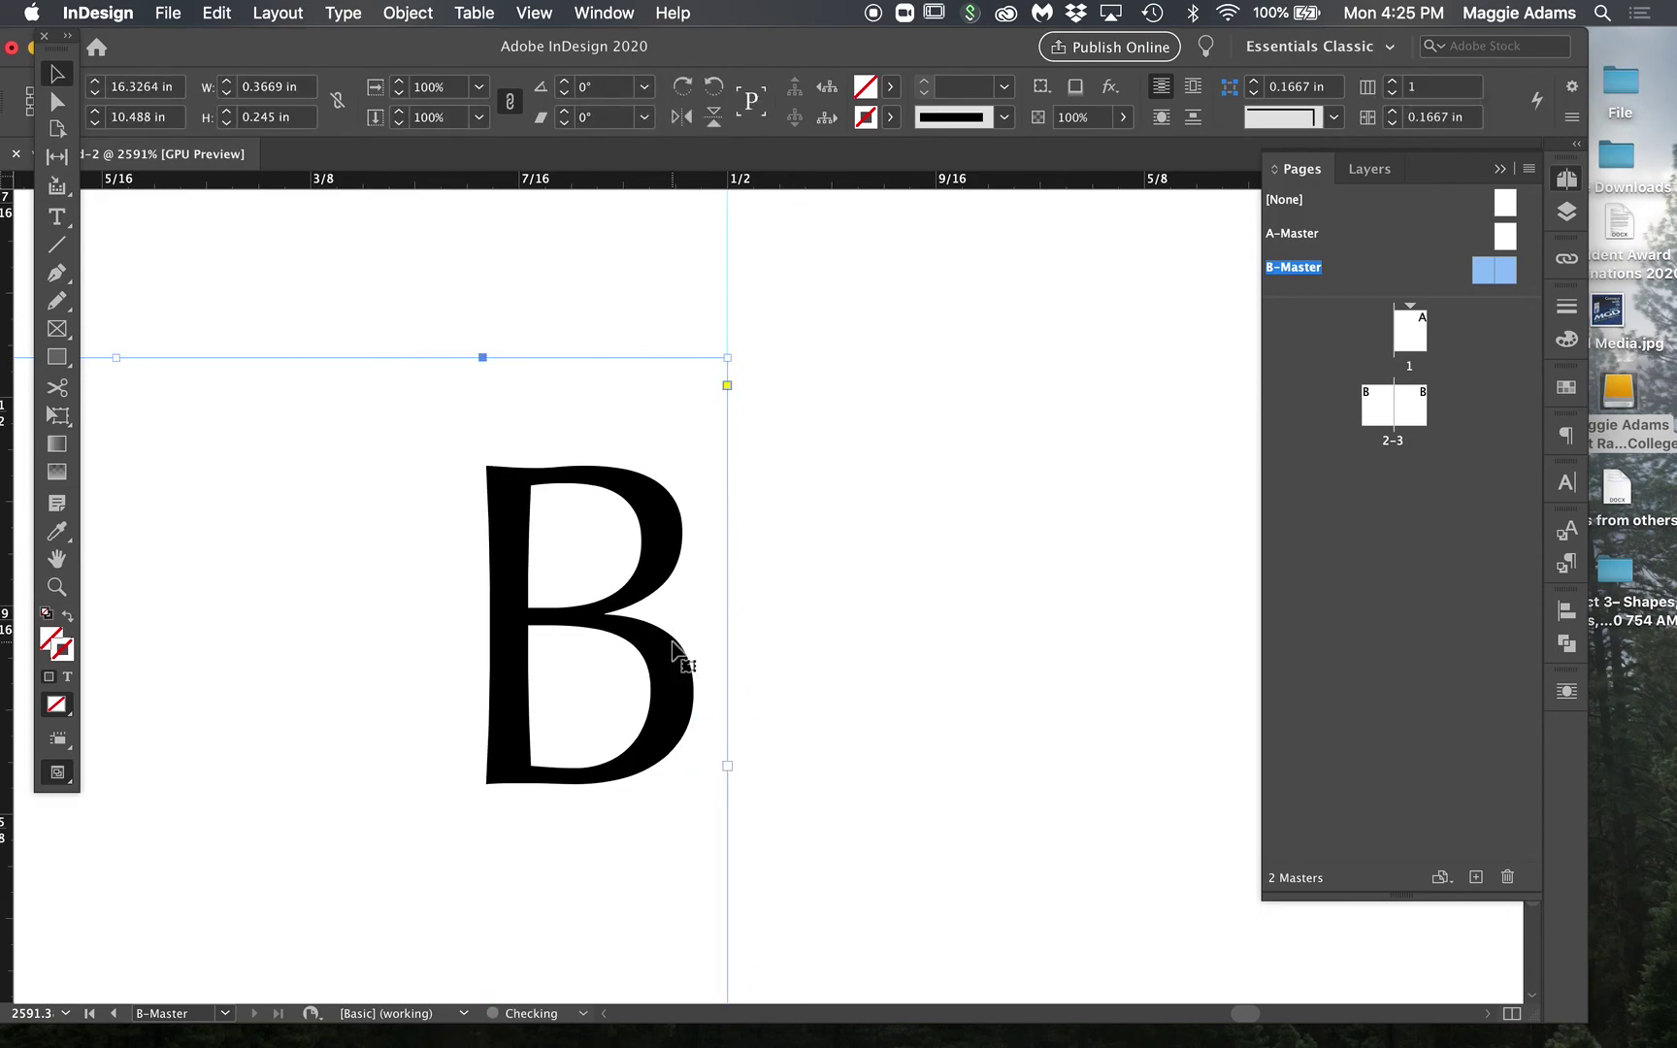
Step: Check the right page-number frame against the bottom margin corner and snap its right edge precisely to the outer margin guide
left_click(832, 622)
scroll(832, 622, "right", 5)
scroll(832, 622, "left", 10)
scroll(832, 621, "up", 5)
scroll(831, 631, "right", 4)
scroll(831, 631, "down", 2)
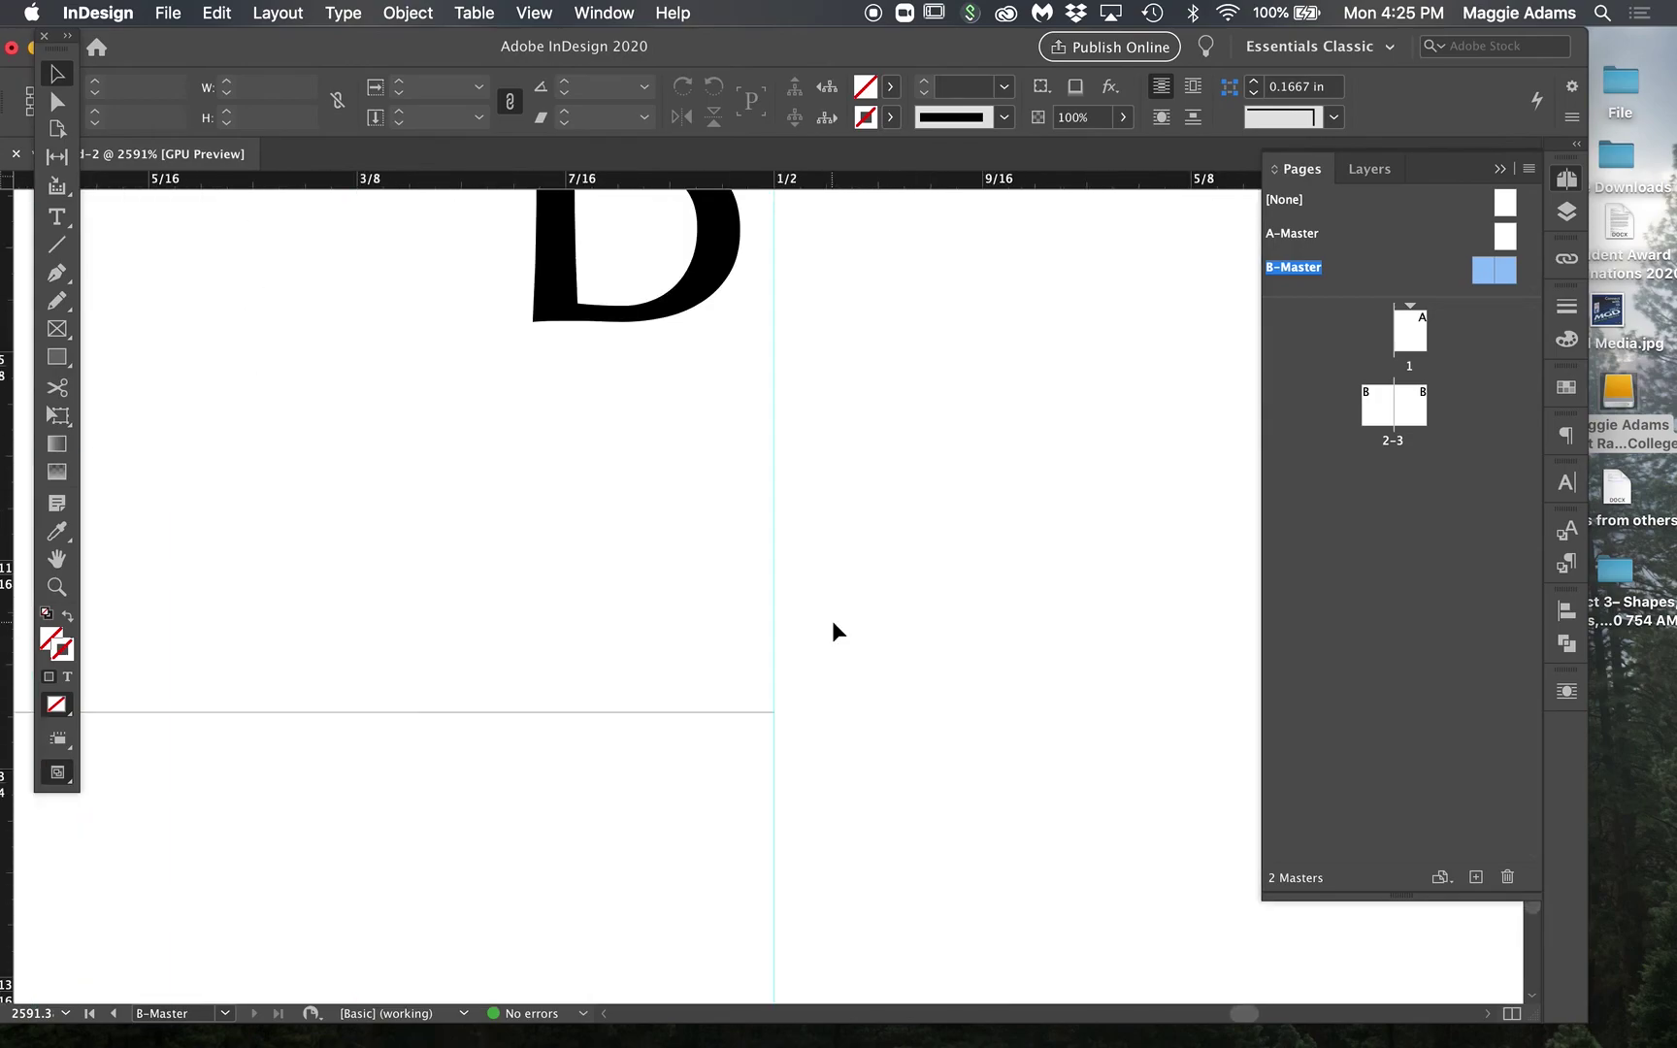
scroll(826, 562, "up", 10)
scroll(826, 563, "left", 2)
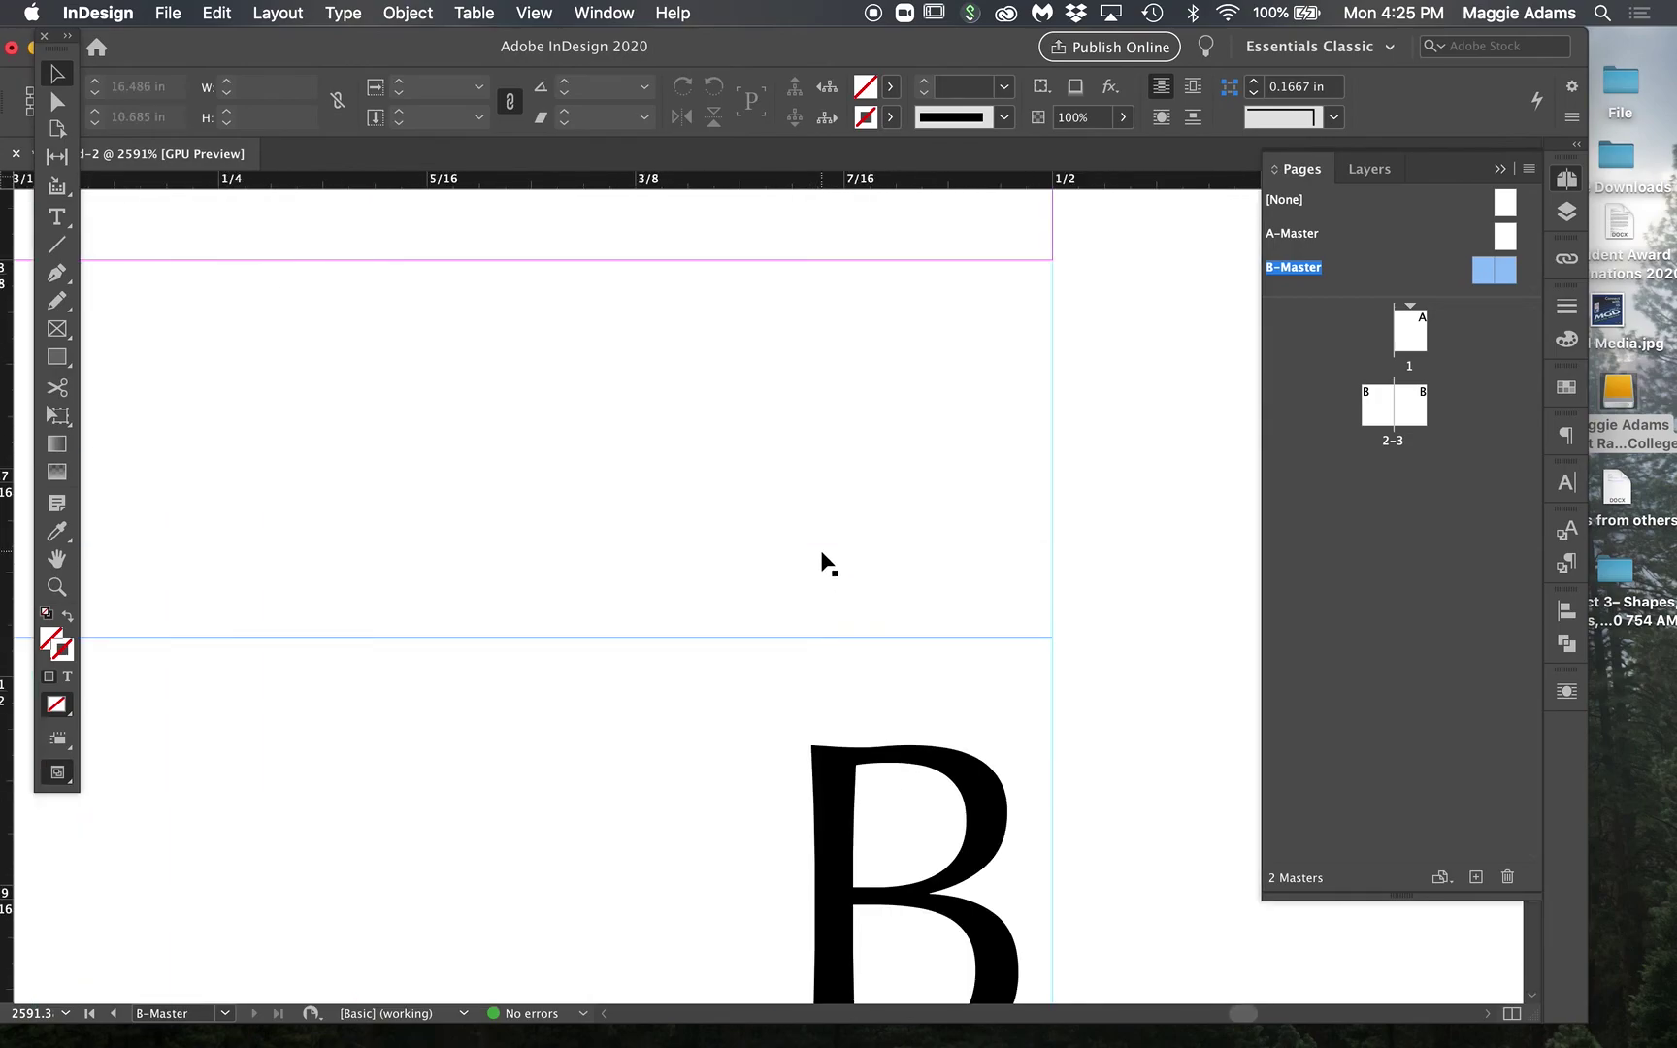
mouse_move(987, 813)
left_mouse_down()
mouse_move(1029, 809)
mouse_move(1003, 823)
left_mouse_up()
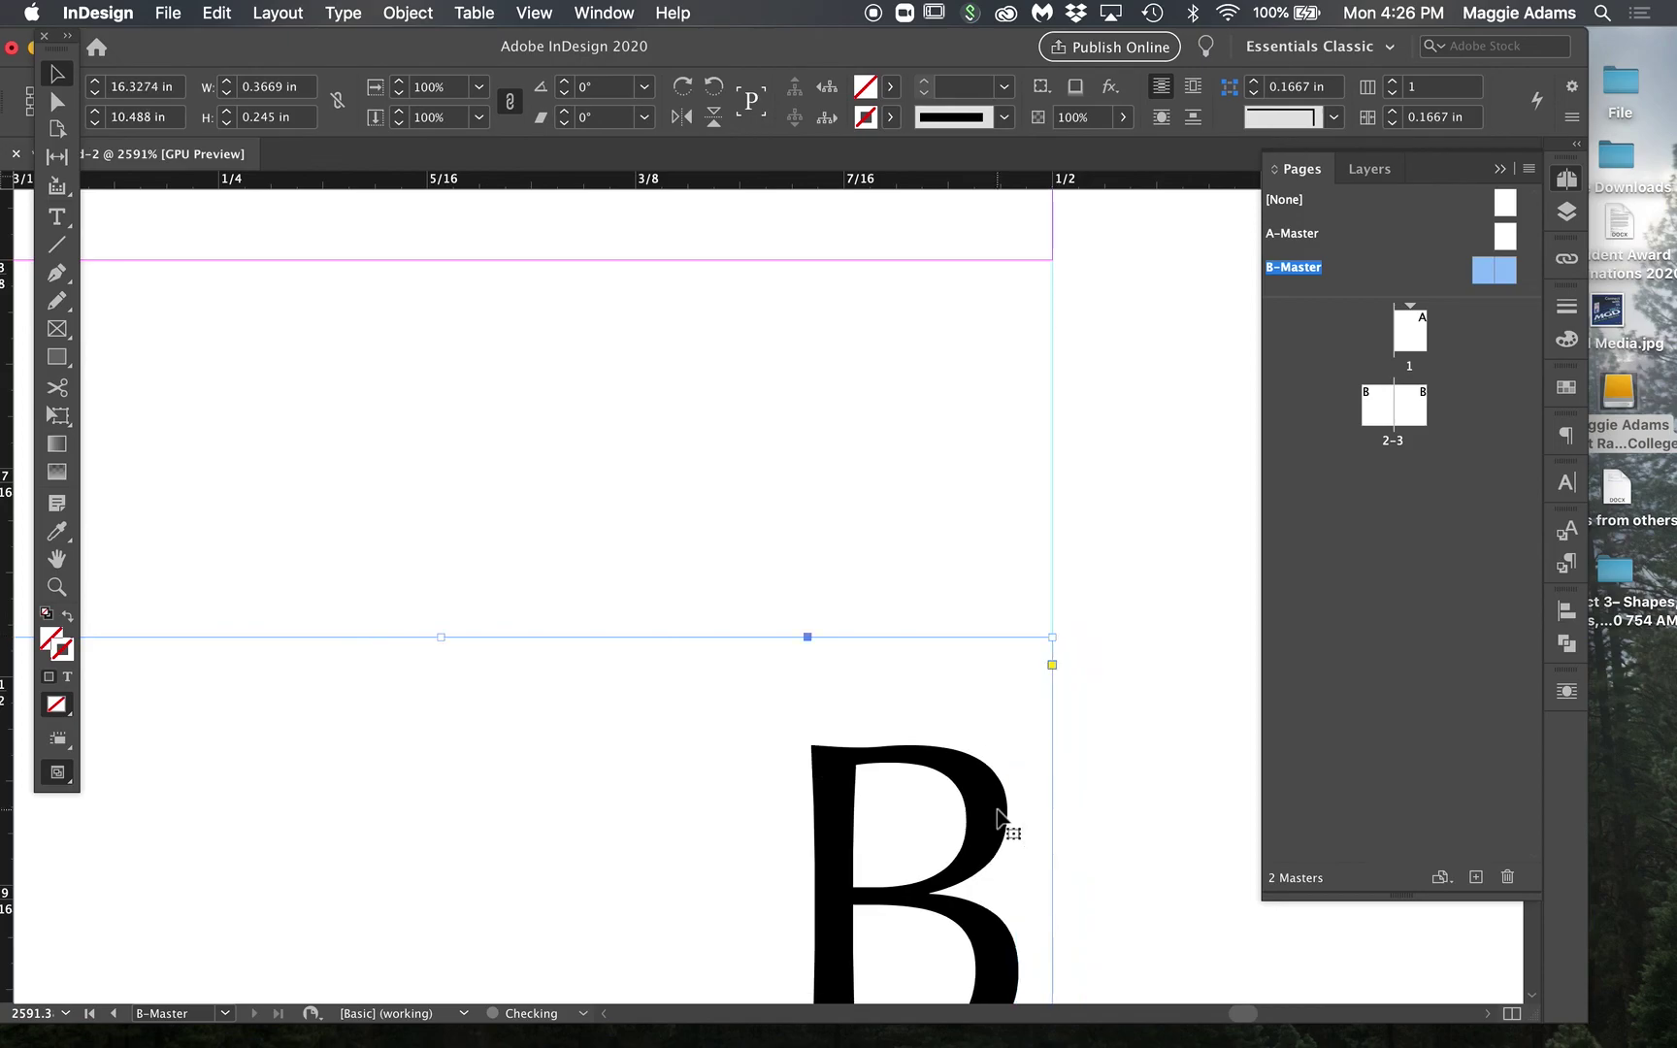
left_click(1077, 600)
key("super+0")
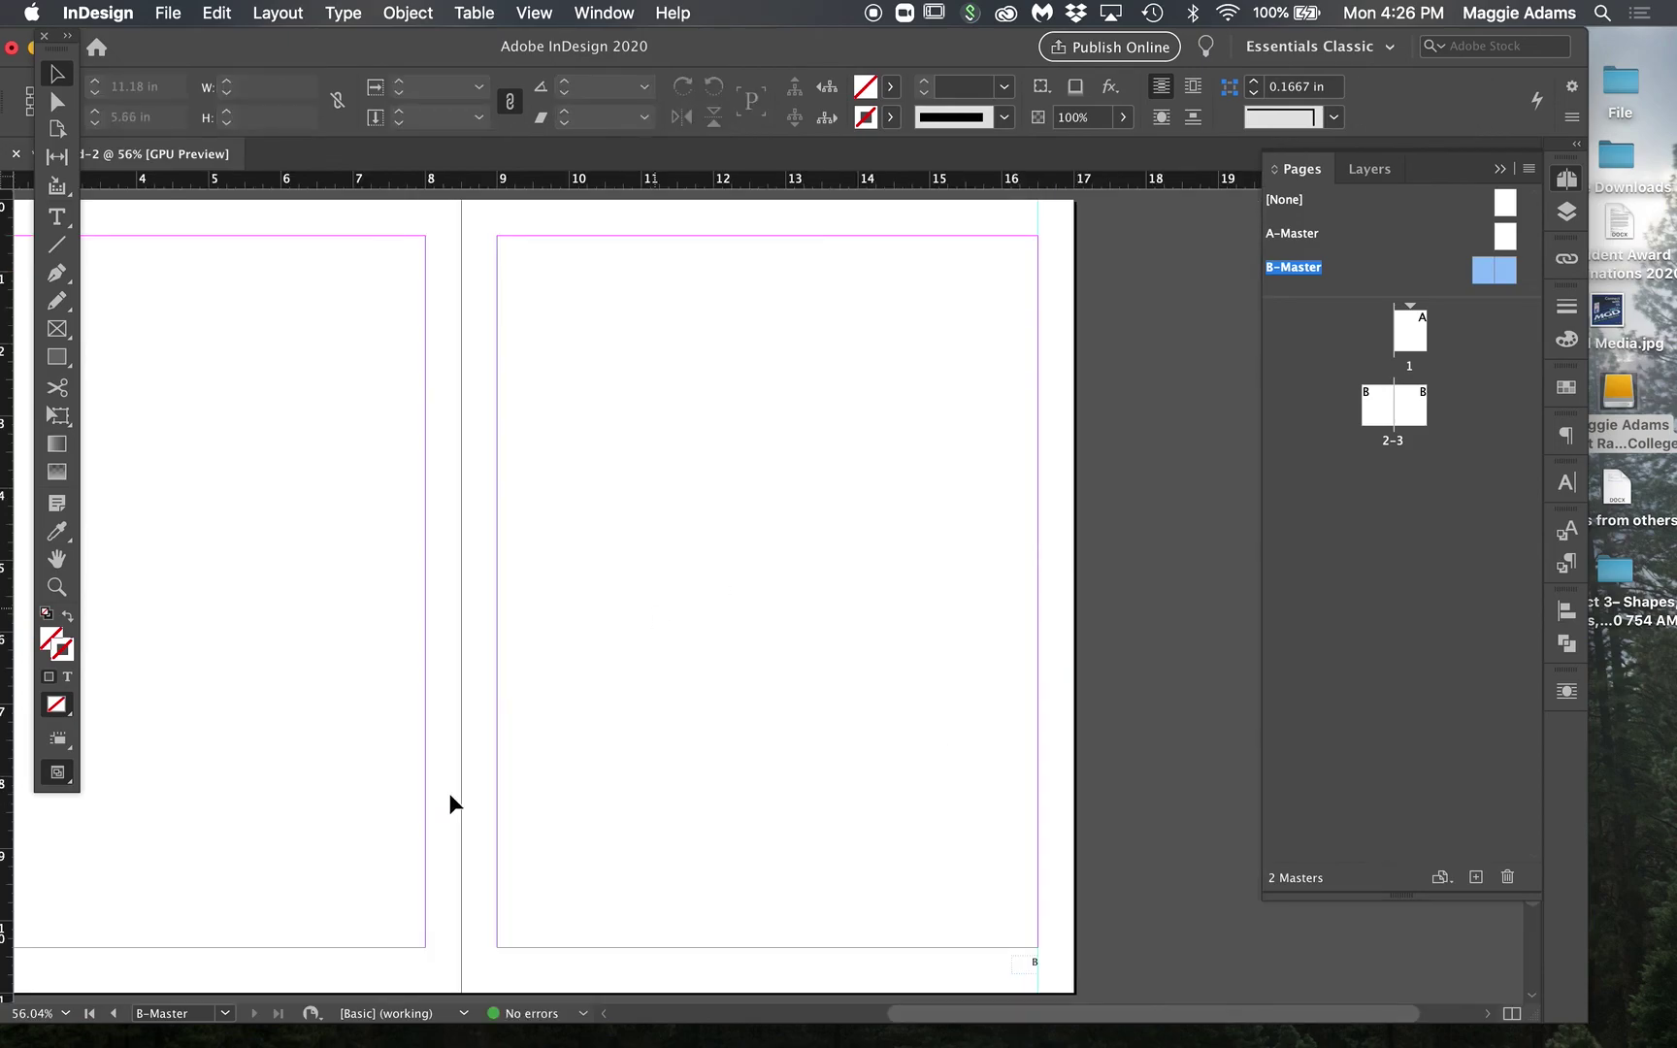
Step: Add a vertical guide at the left page's outer margin, 0.5 in, and align the page-number frame's left edge to it
left_click(56, 587)
scroll(314, 816, "left", 5)
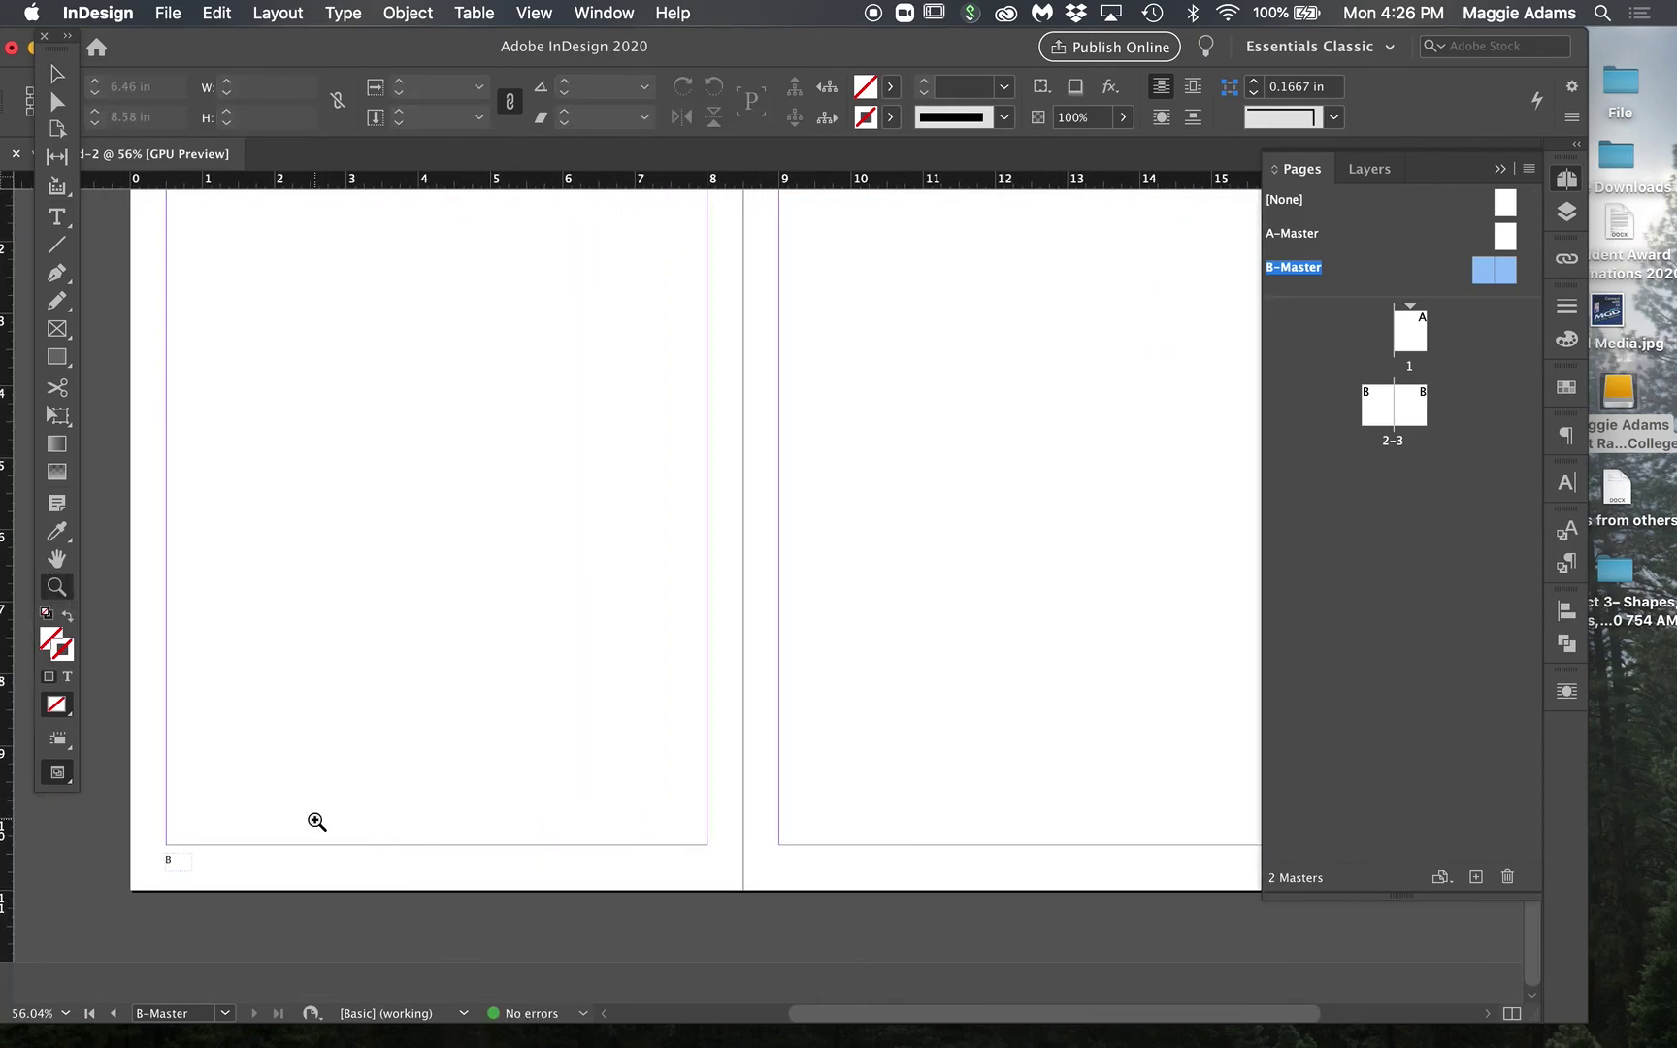
left_click_drag(154, 837, 389, 929)
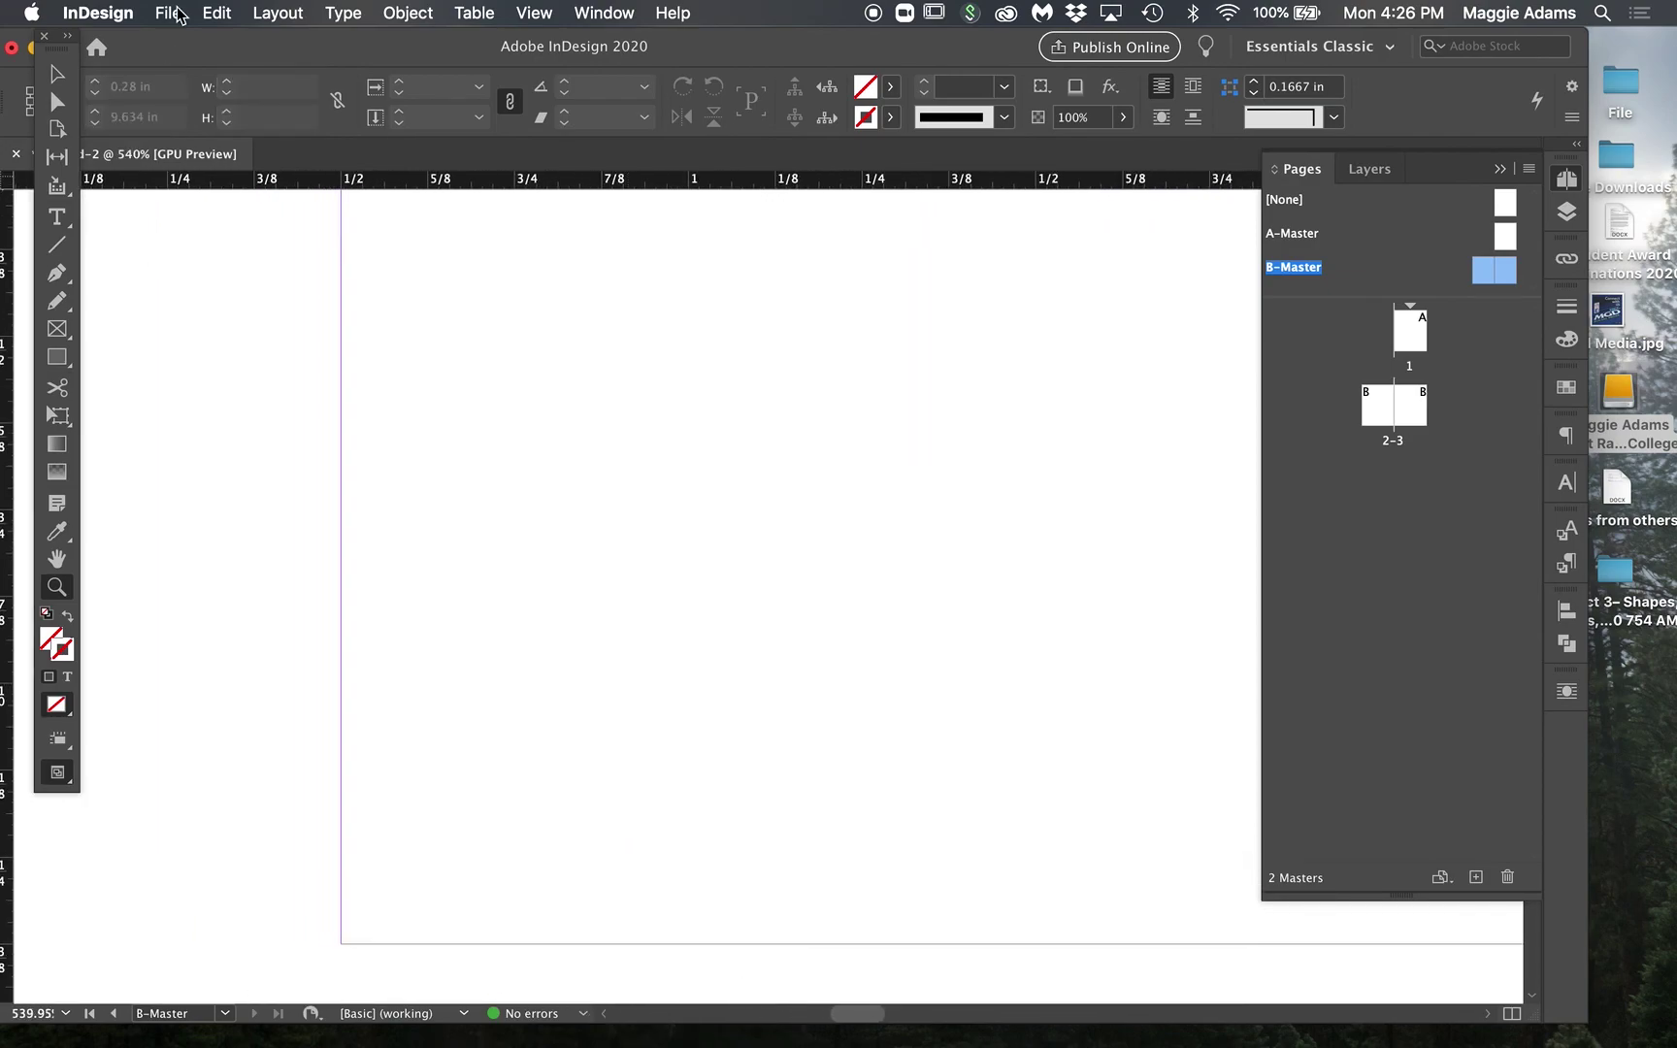
scroll(513, 584, "down", 10)
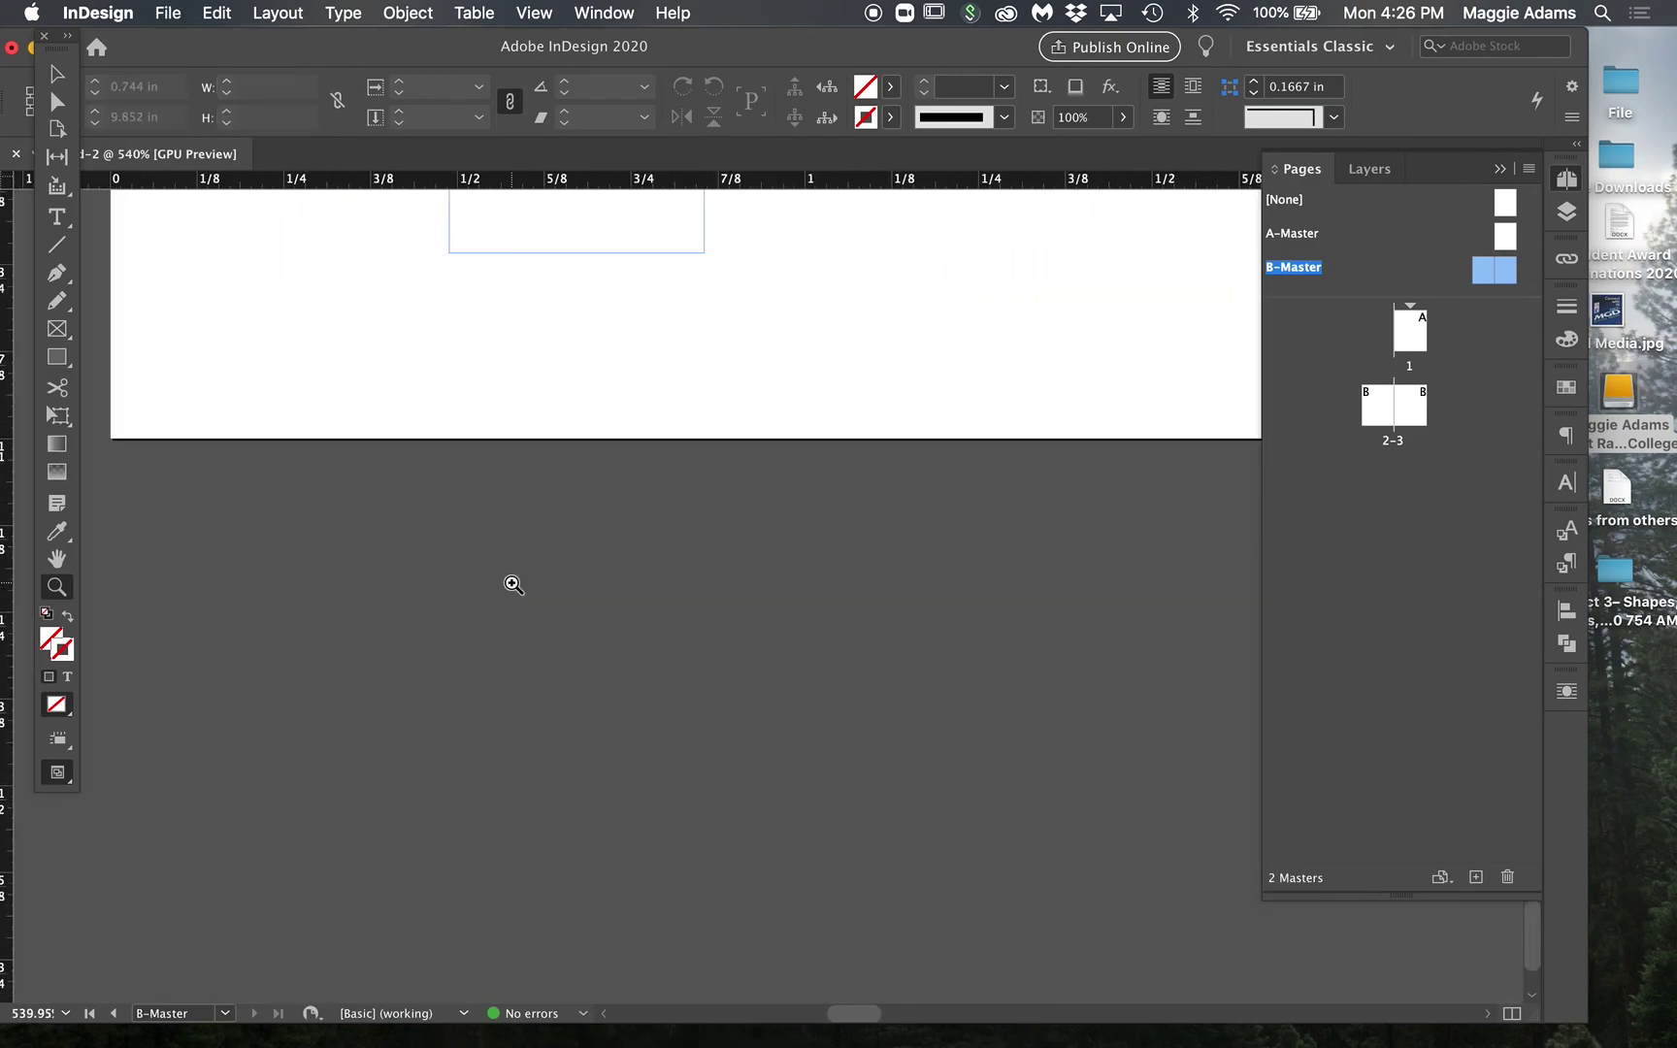
left_click_drag(431, 224, 722, 381)
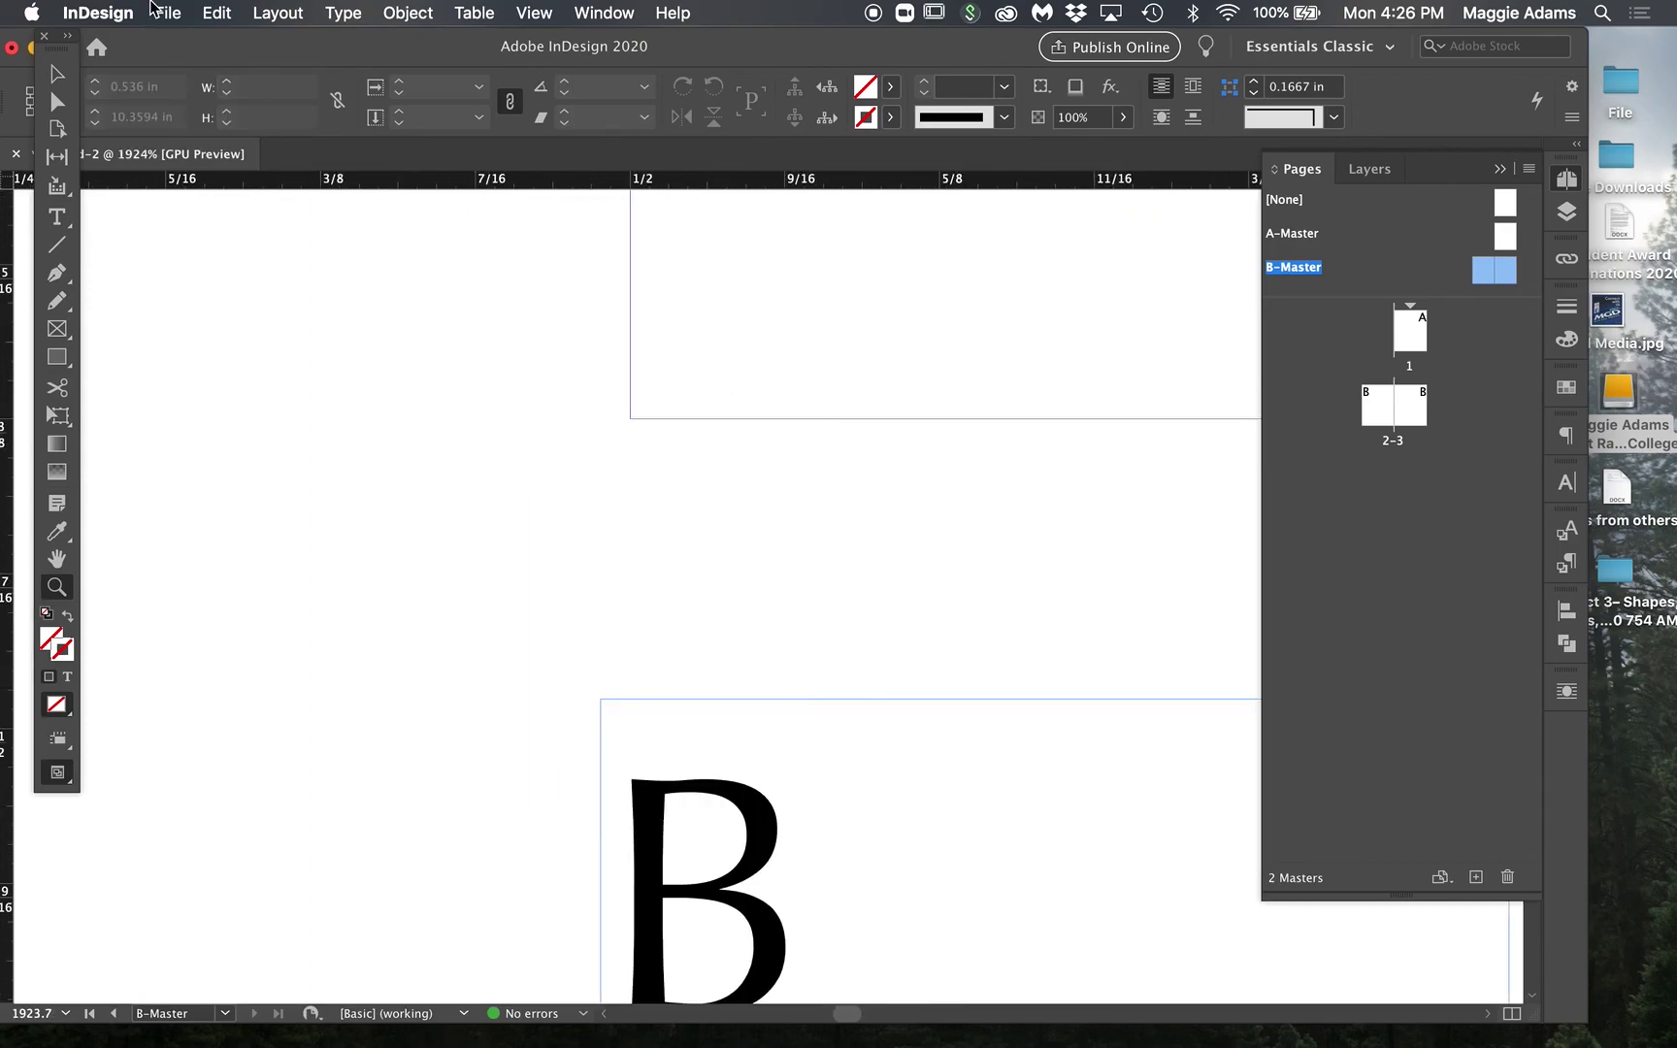
left_click(56, 76)
left_click(751, 837)
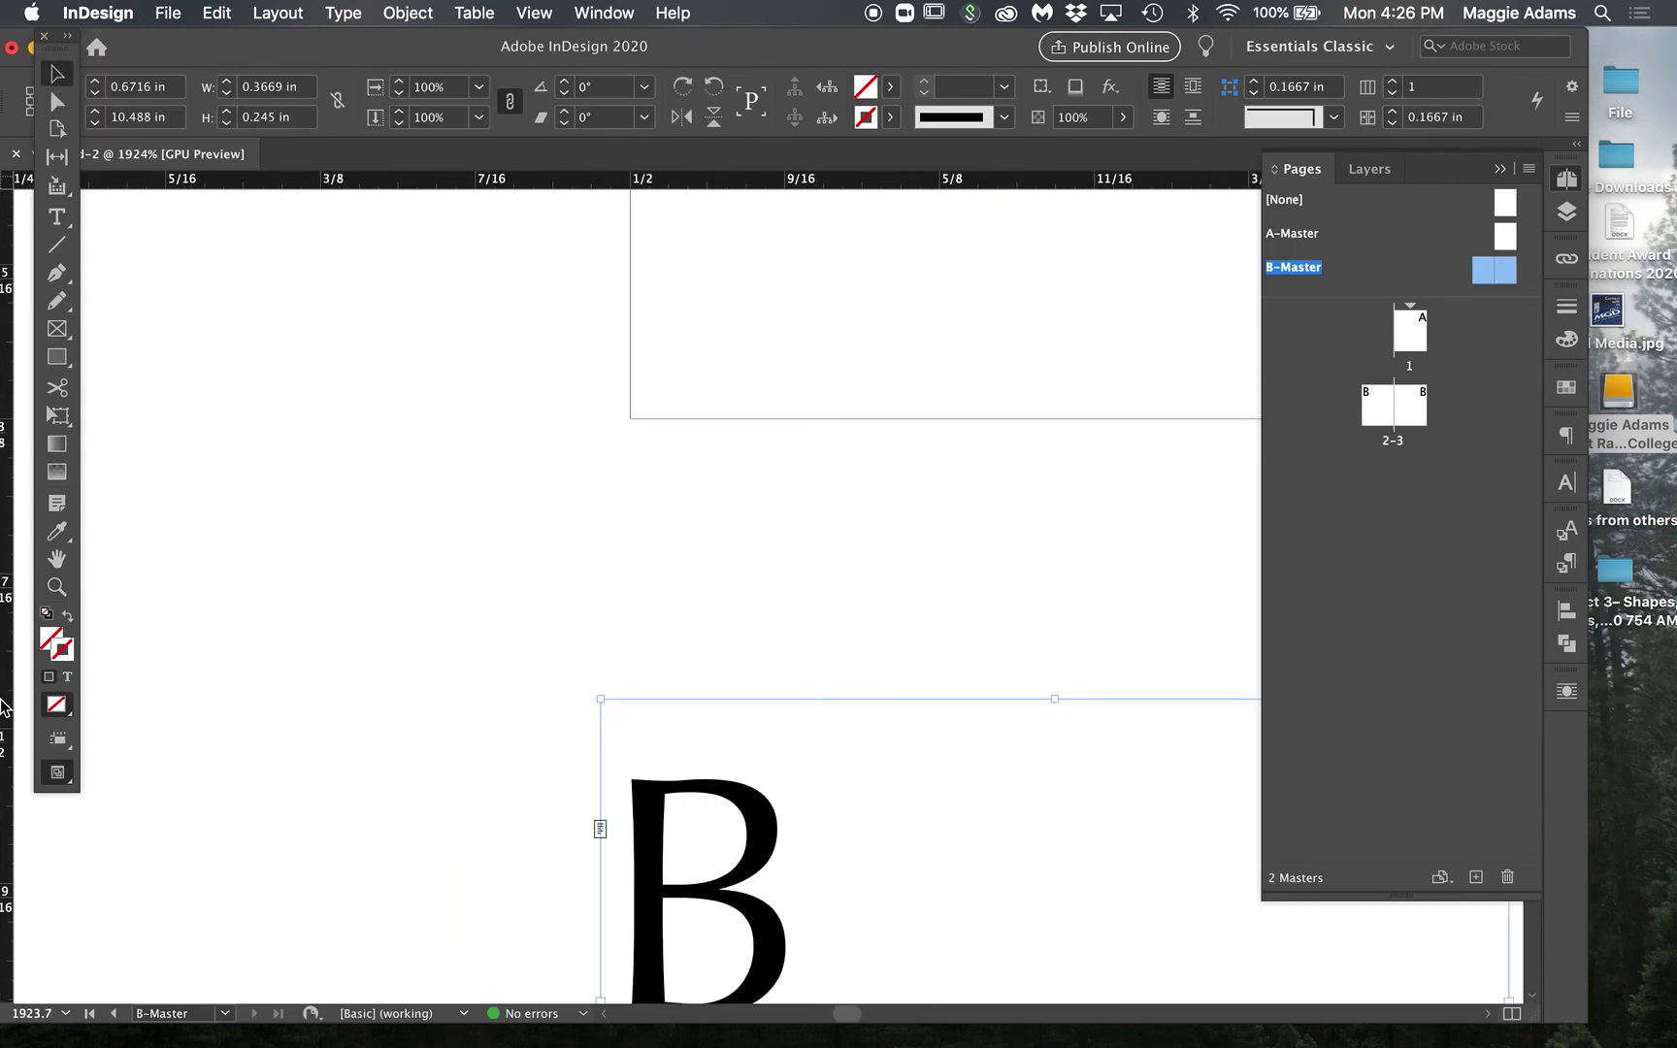
left_click_drag(14, 772, 631, 672)
left_click_drag(734, 820, 764, 817)
left_click(470, 712)
key("super+0")
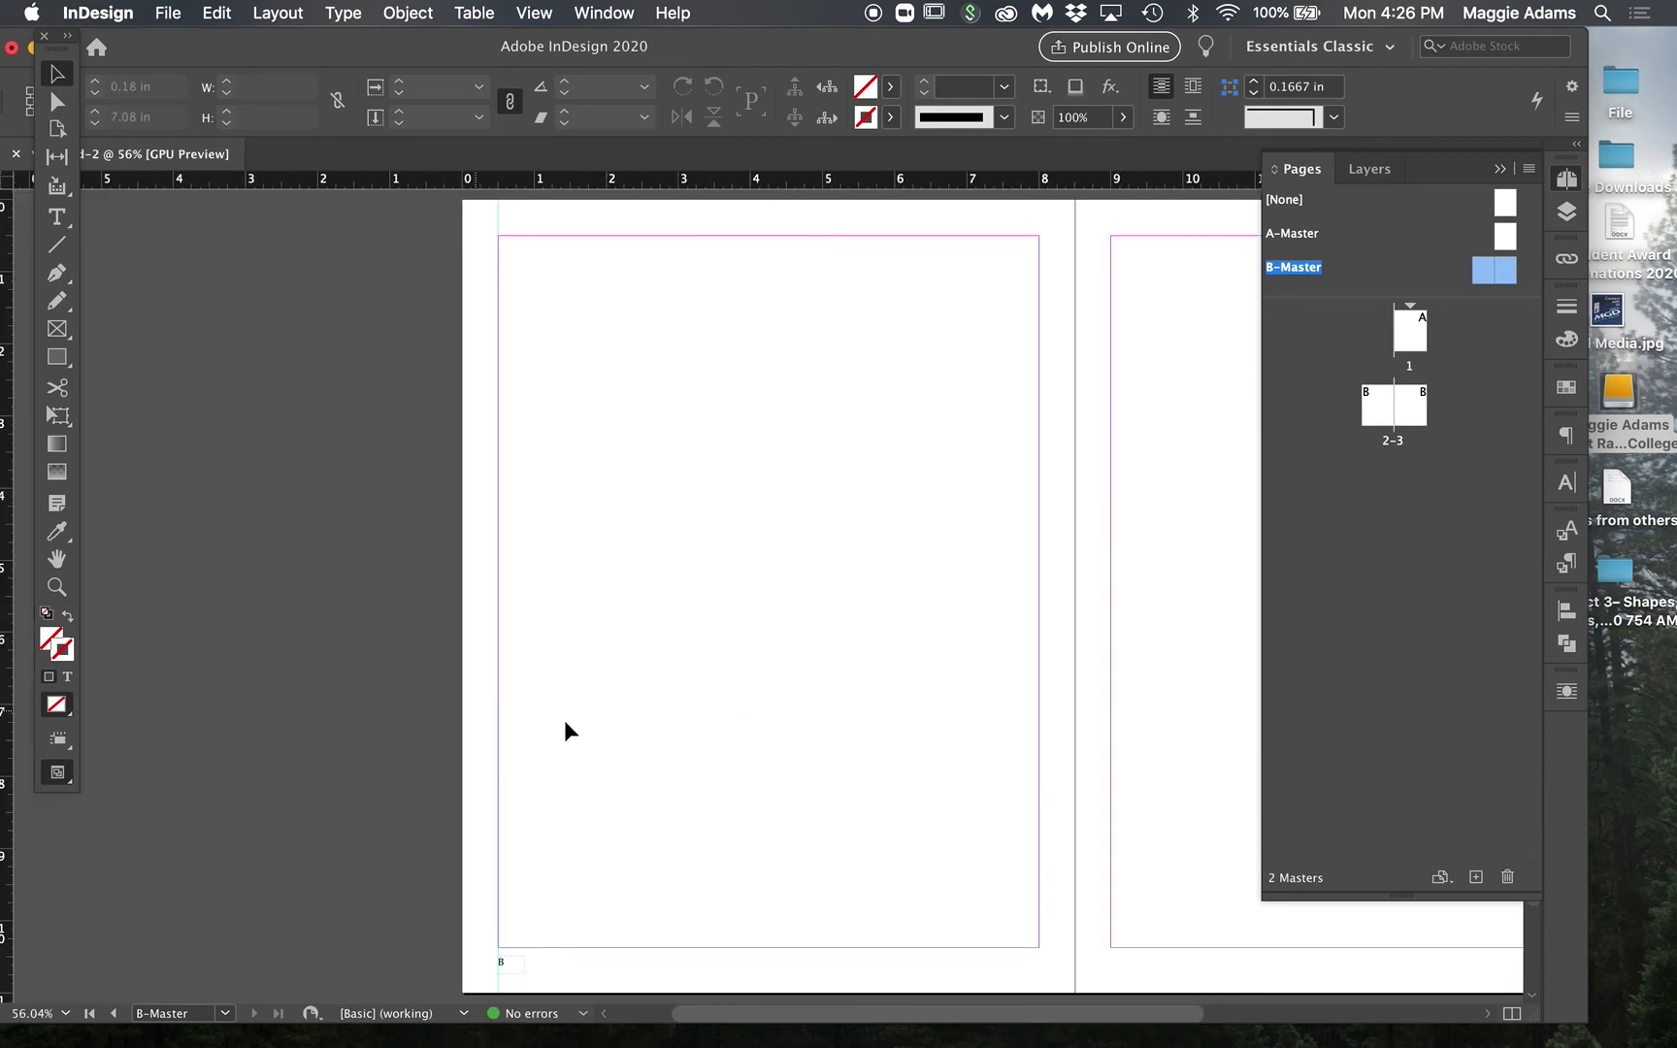
Step: Open the 2–3 spread and check the automatic page numbers in both outer corners
scroll(845, 940, "right", 5)
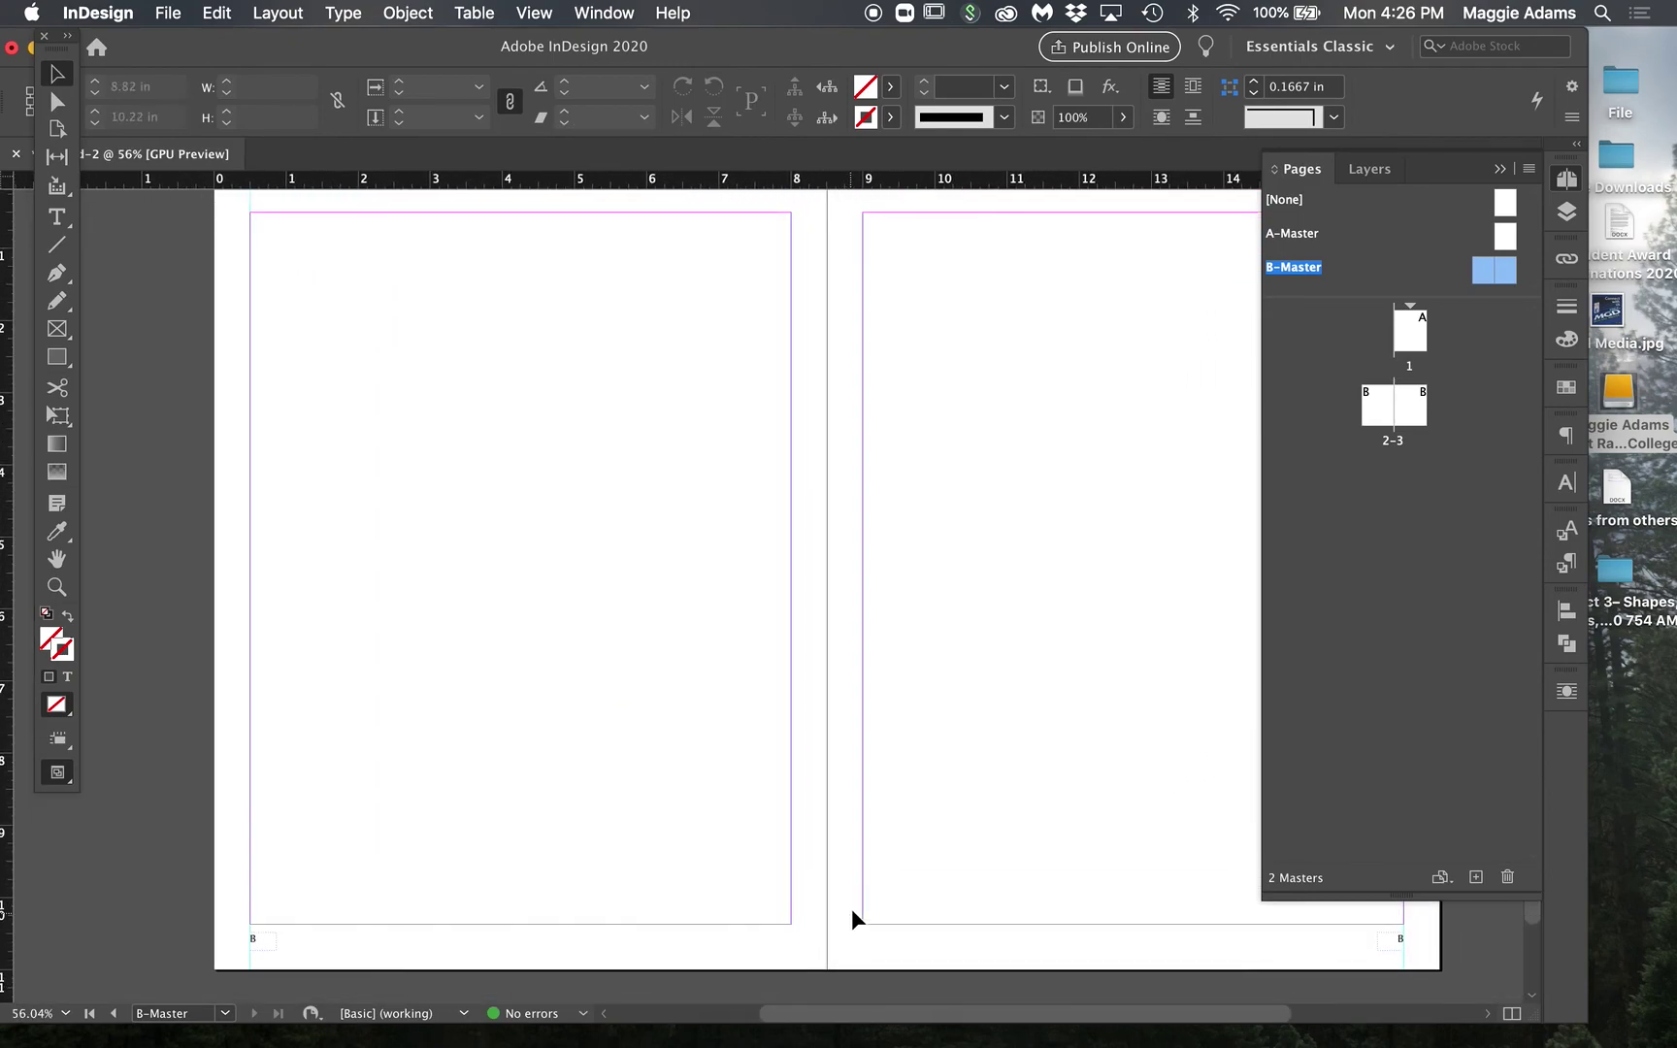
scroll(852, 917, "right", 2)
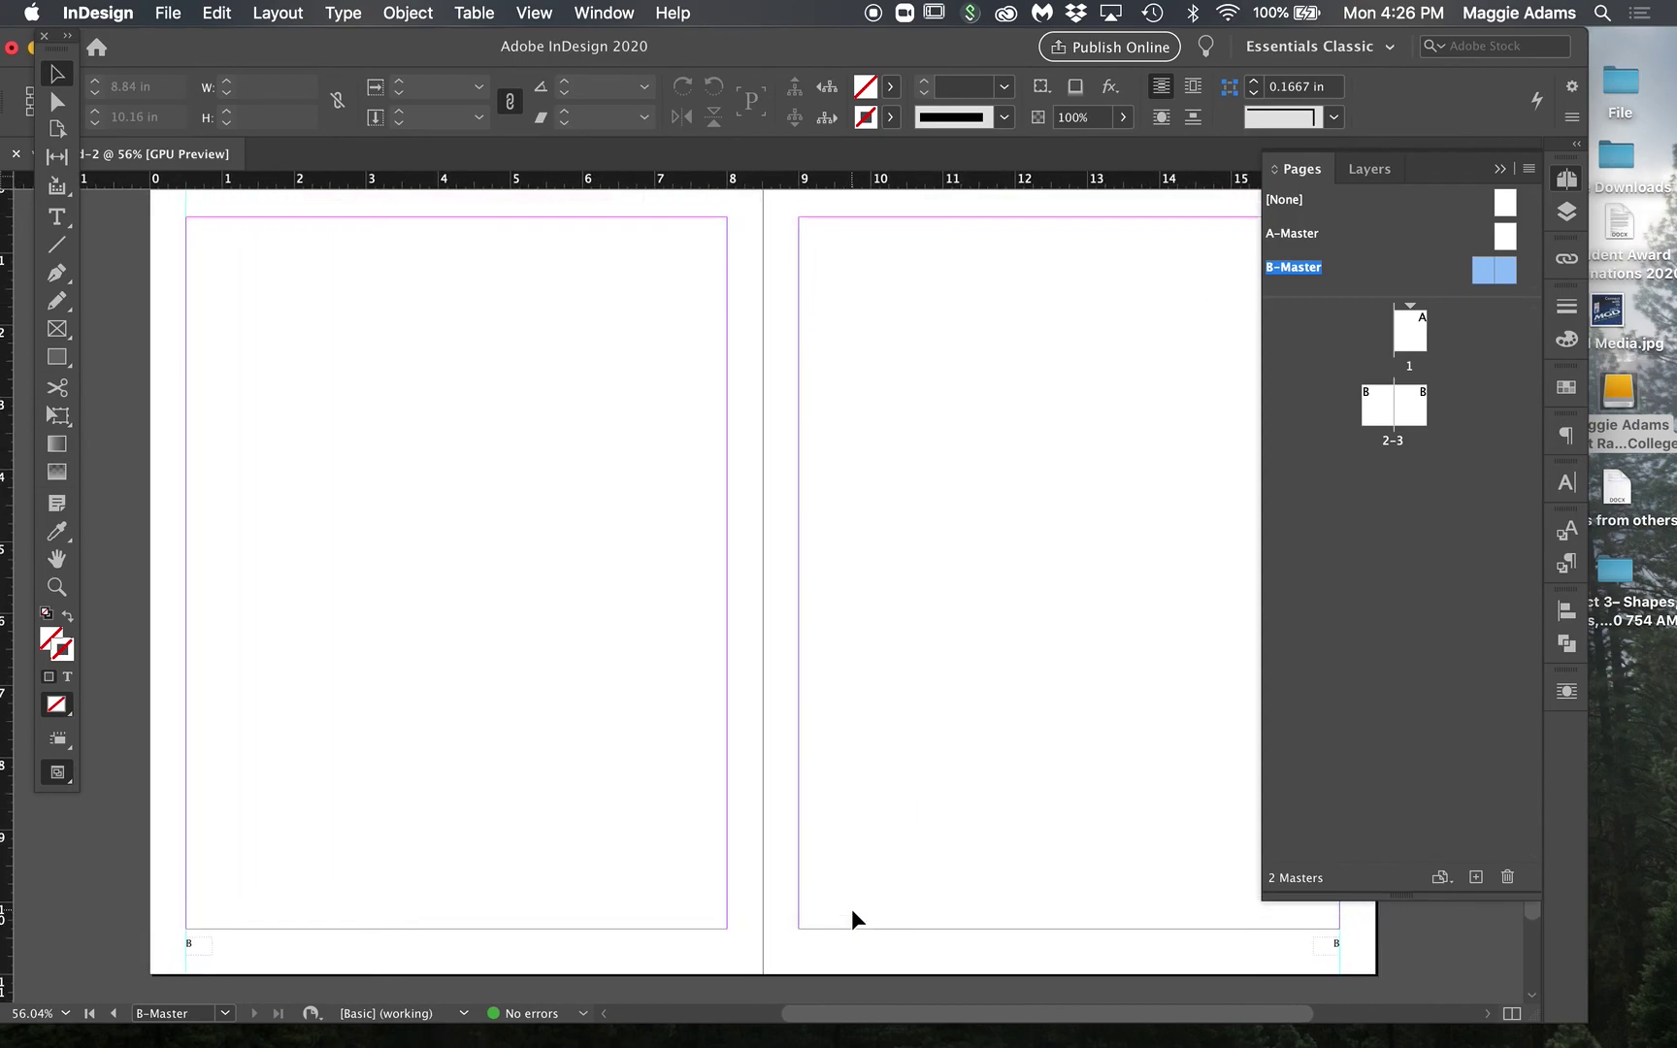
double_click(1398, 445)
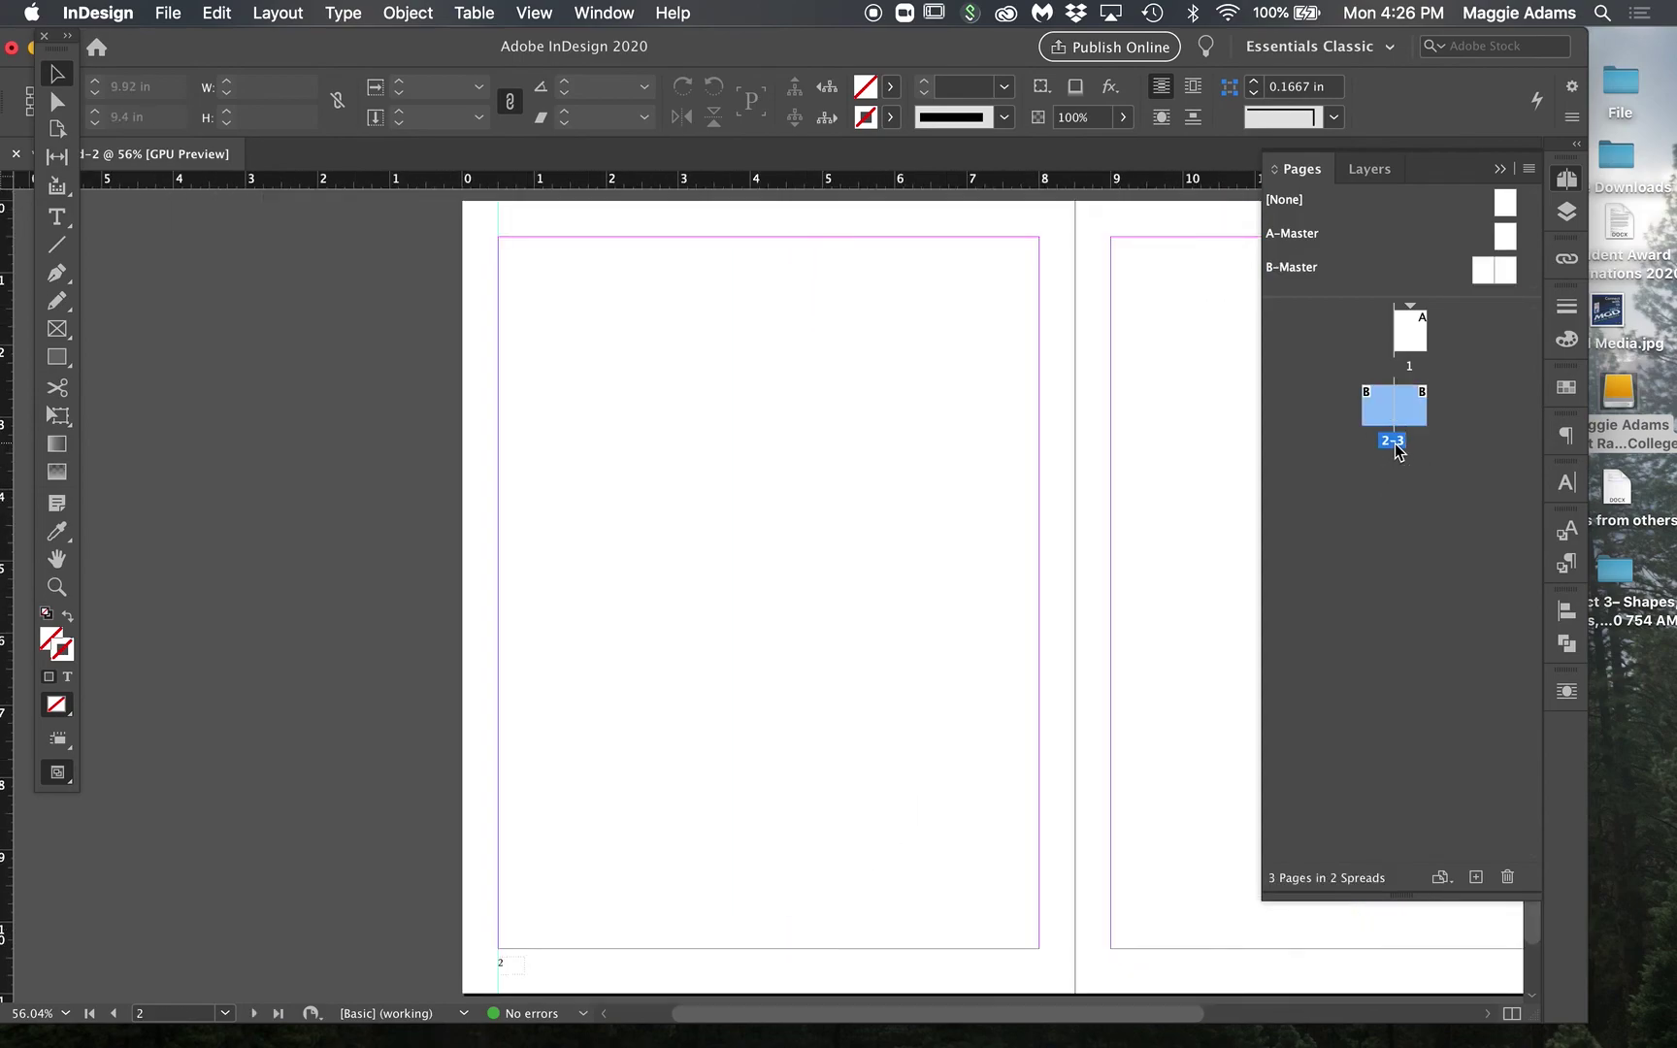
scroll(503, 965, "right", 10)
scroll(502, 964, "down", 2)
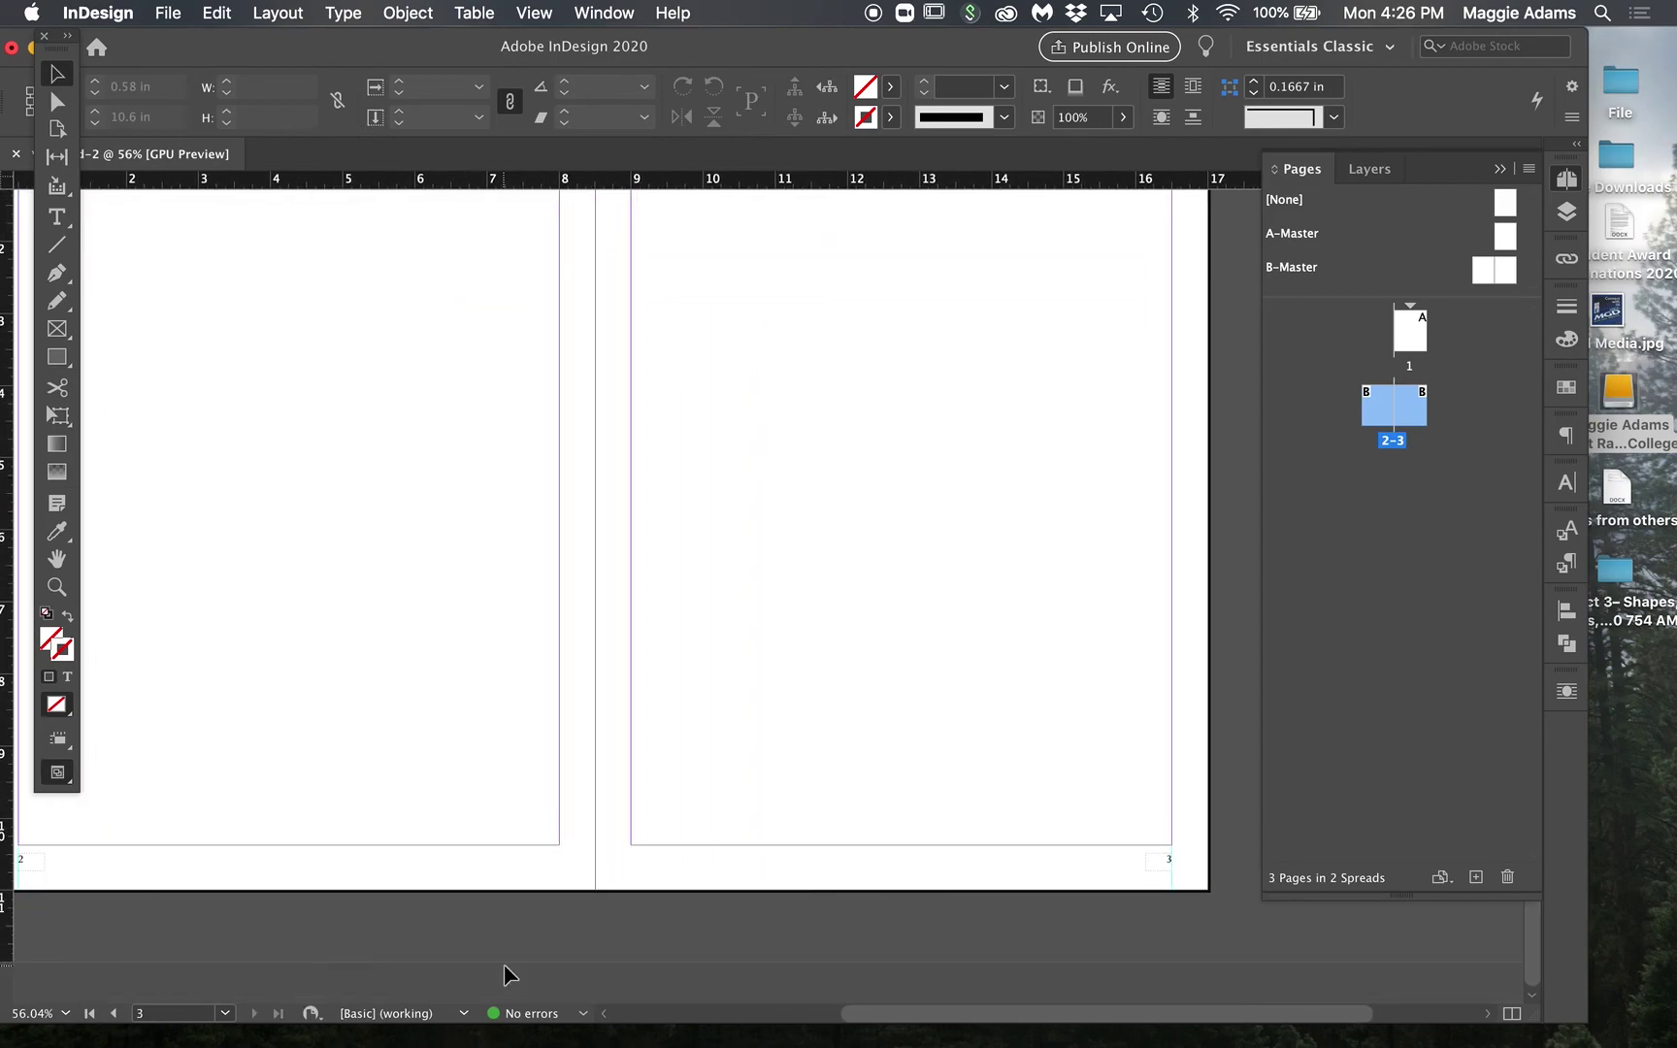
left_click(1160, 860)
left_click_drag(1126, 824, 1261, 956)
Step: Insert 4 pages after page 3 based on B-Master
double_click(1481, 270)
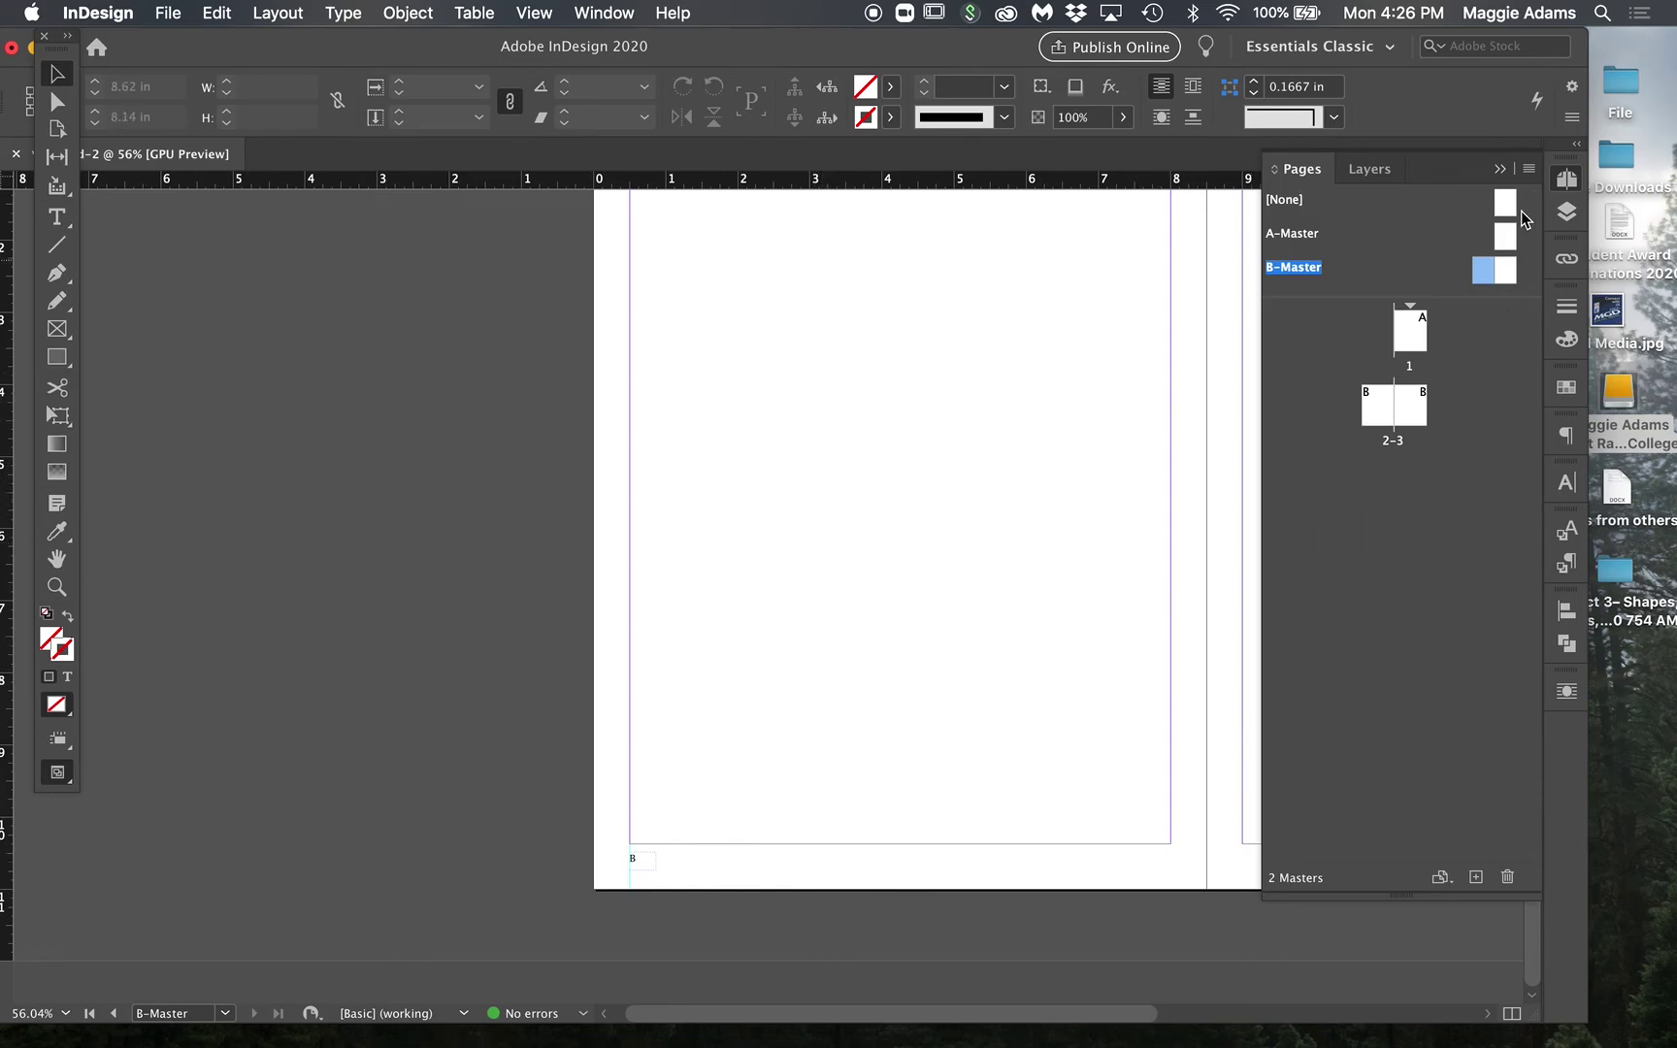
left_click(1528, 169)
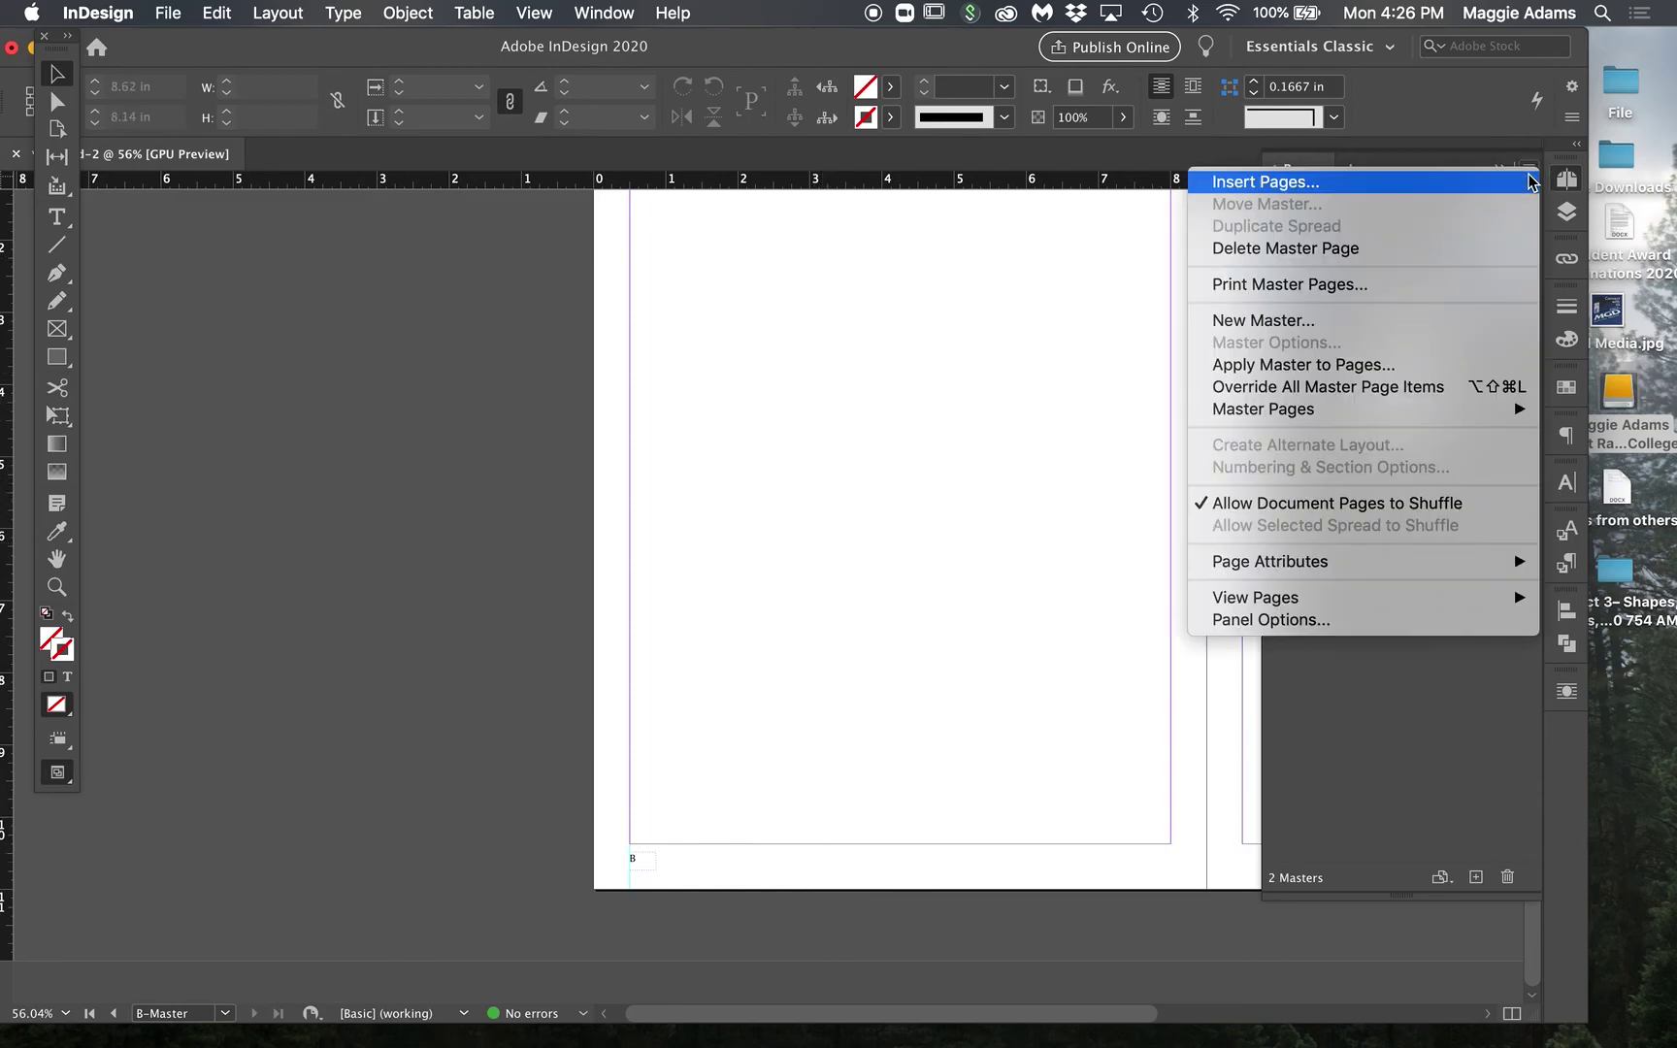
left_click(1404, 184)
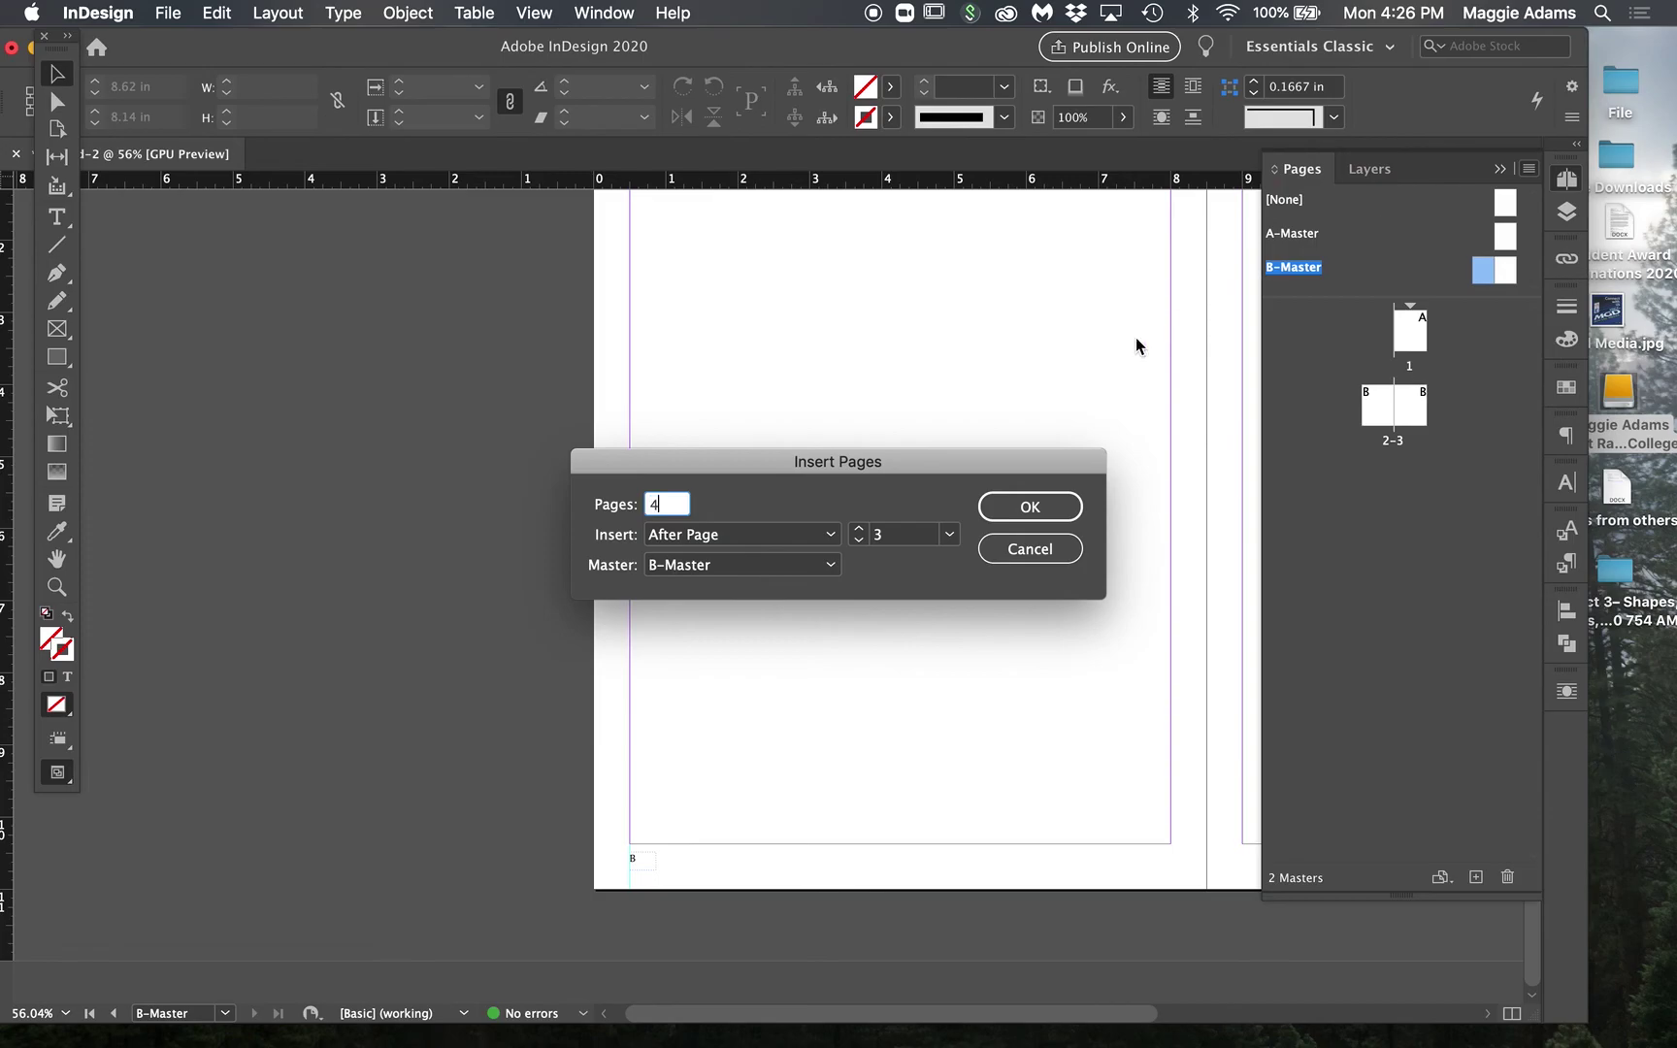
left_click(1061, 504)
Step: View the 4–5 and 6–7 spreads to check their page numbers
double_click(1395, 515)
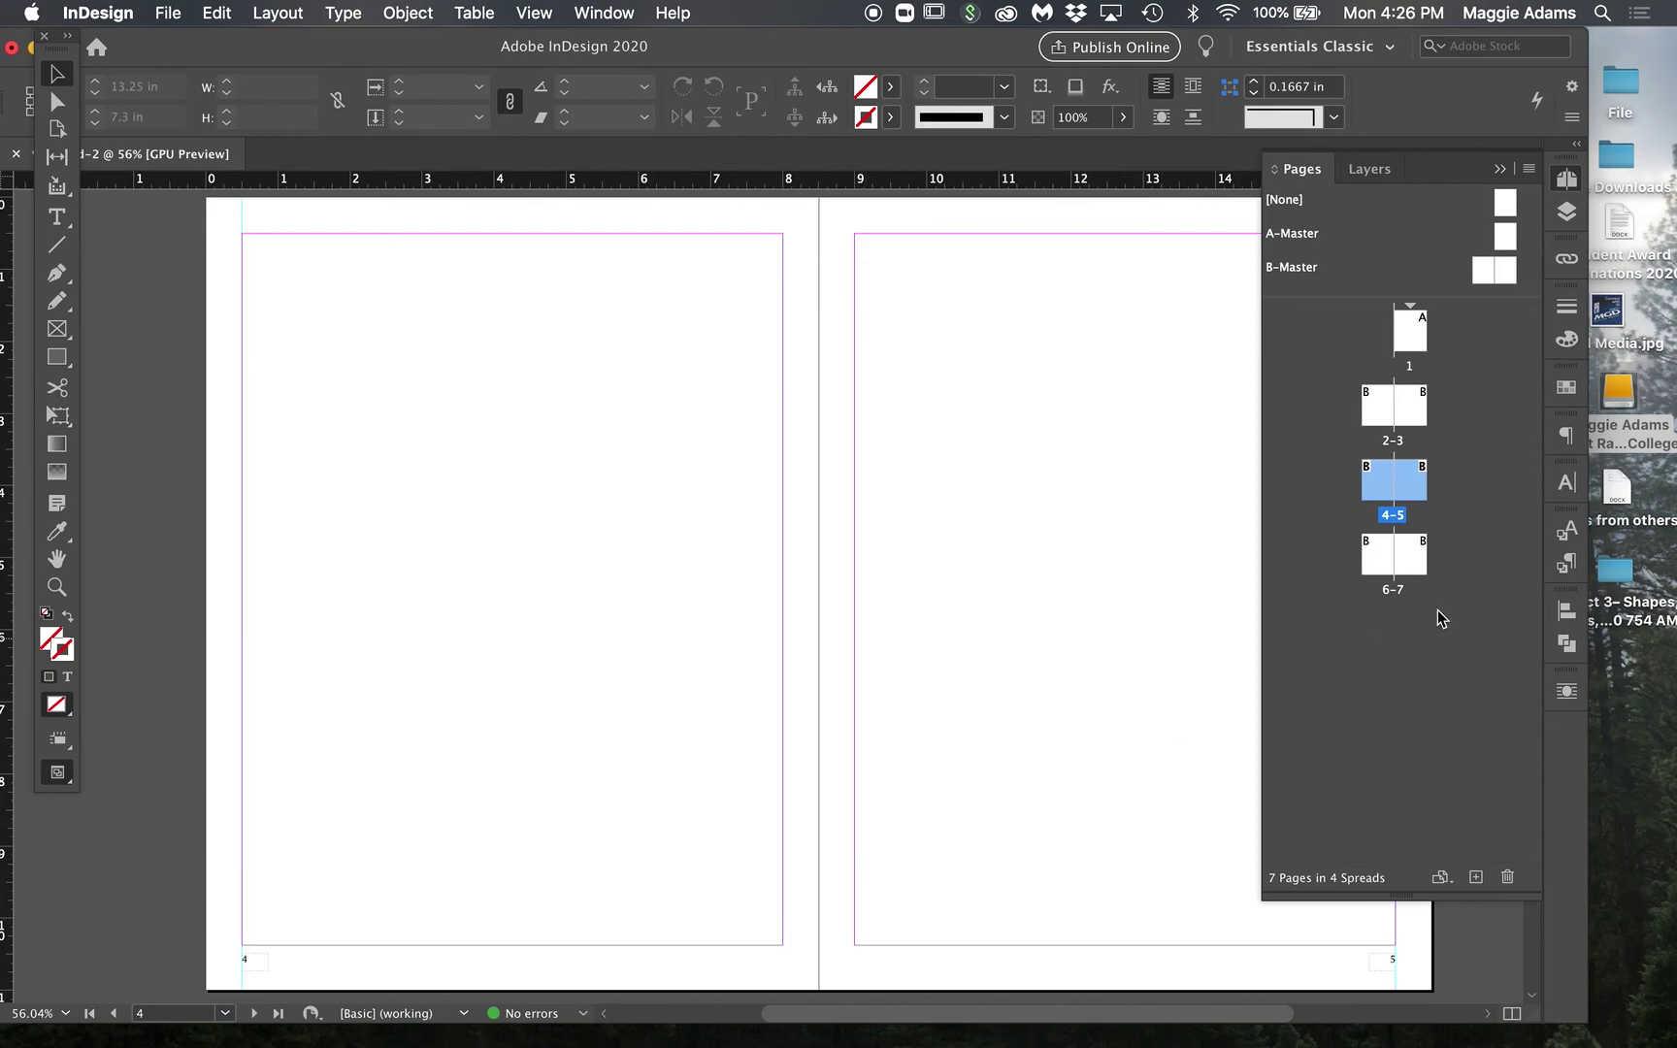
double_click(1393, 582)
scroll(486, 943, "right", 5)
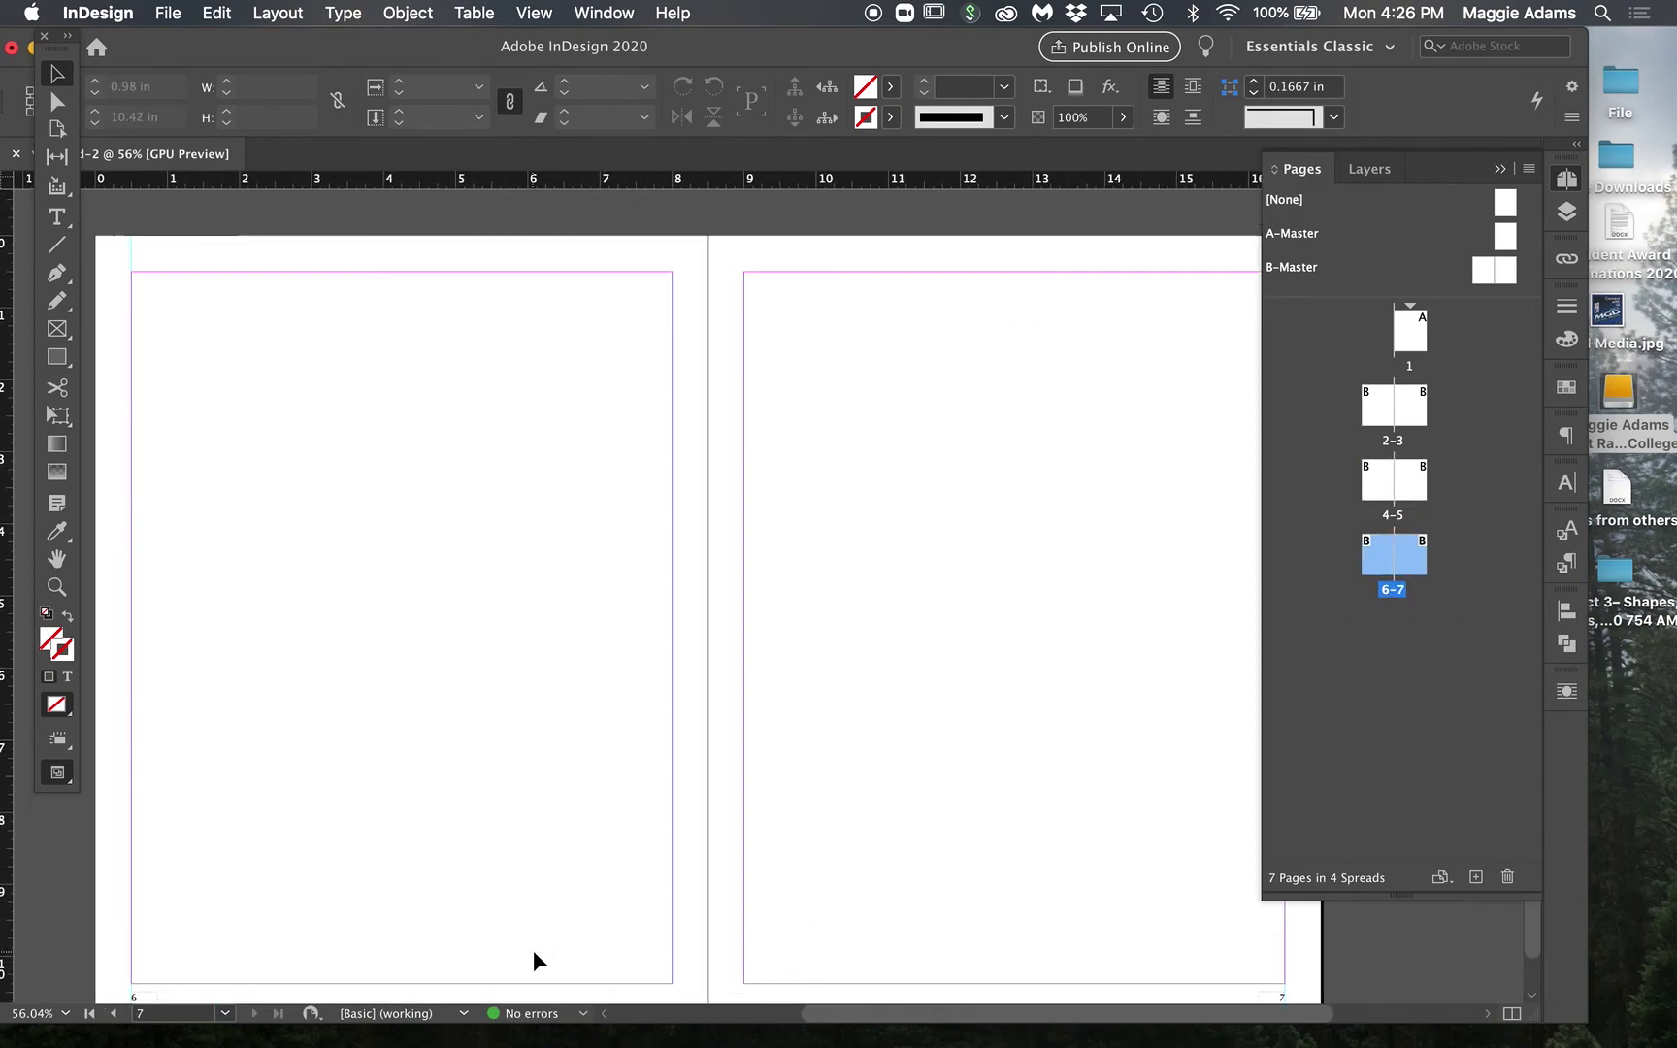
Step: Delete the 4–5 and 6–7 spreads from the document
left_click(1394, 515, "shift")
left_click(1506, 878)
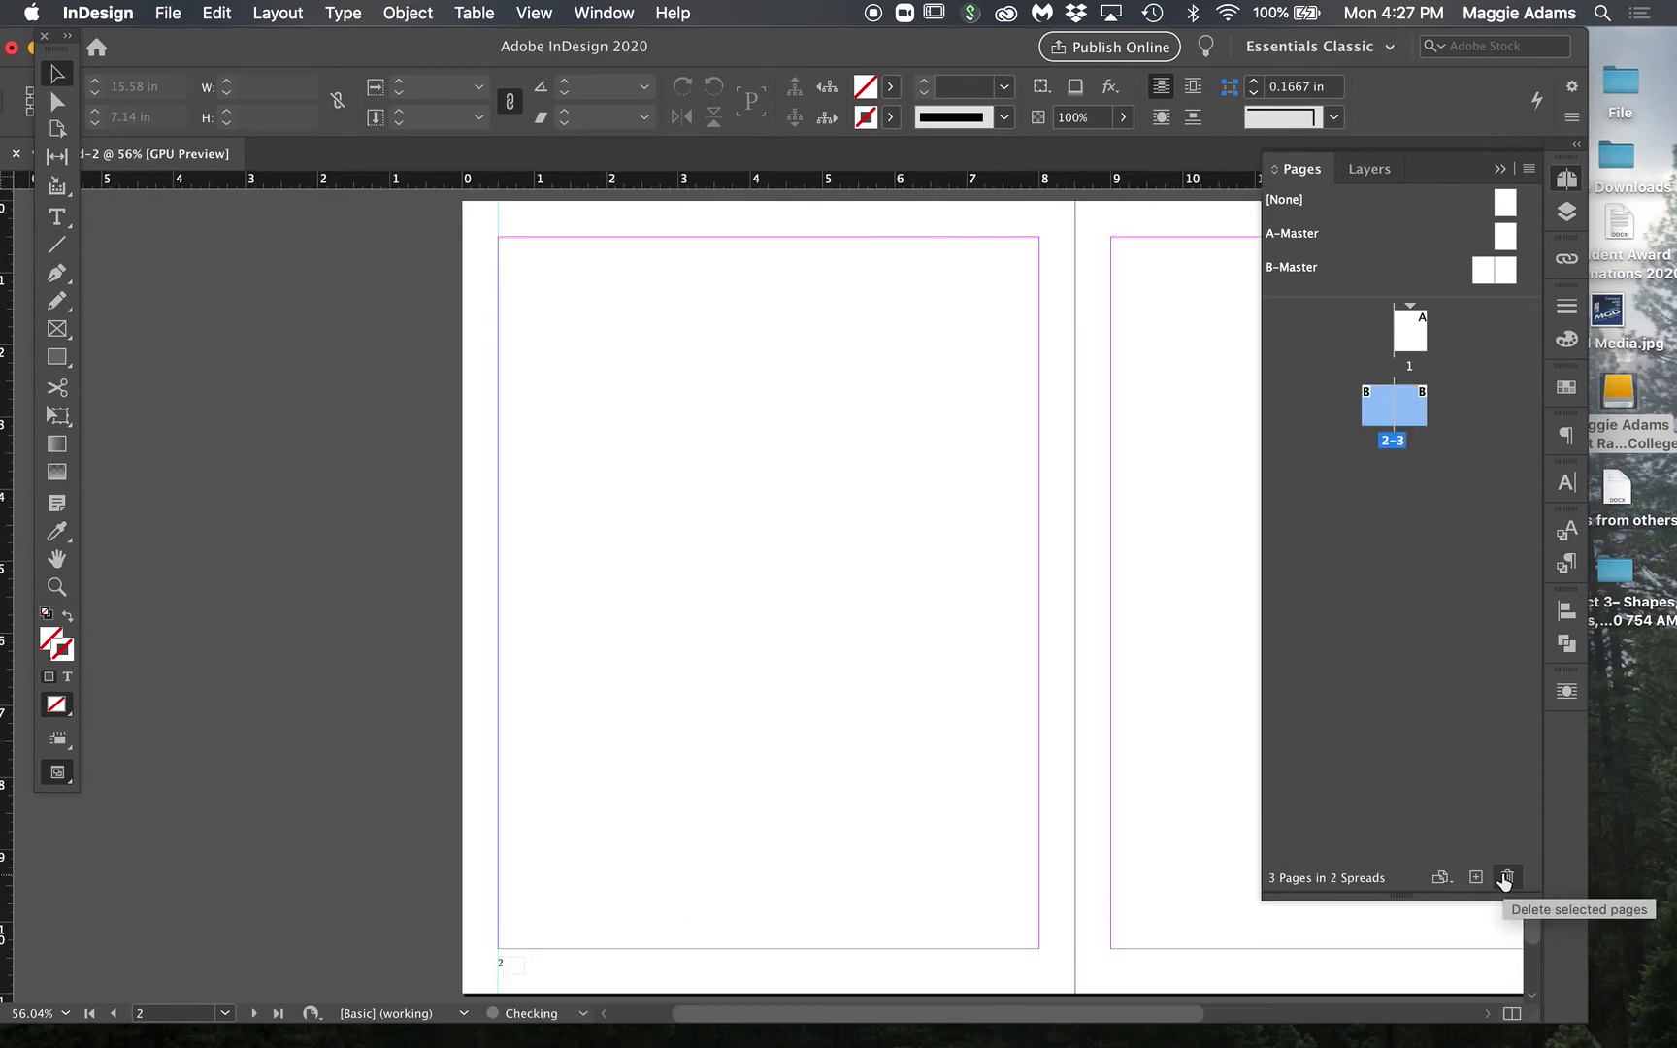
scroll(1047, 682, "down", 2)
scroll(1047, 682, "right", 2)
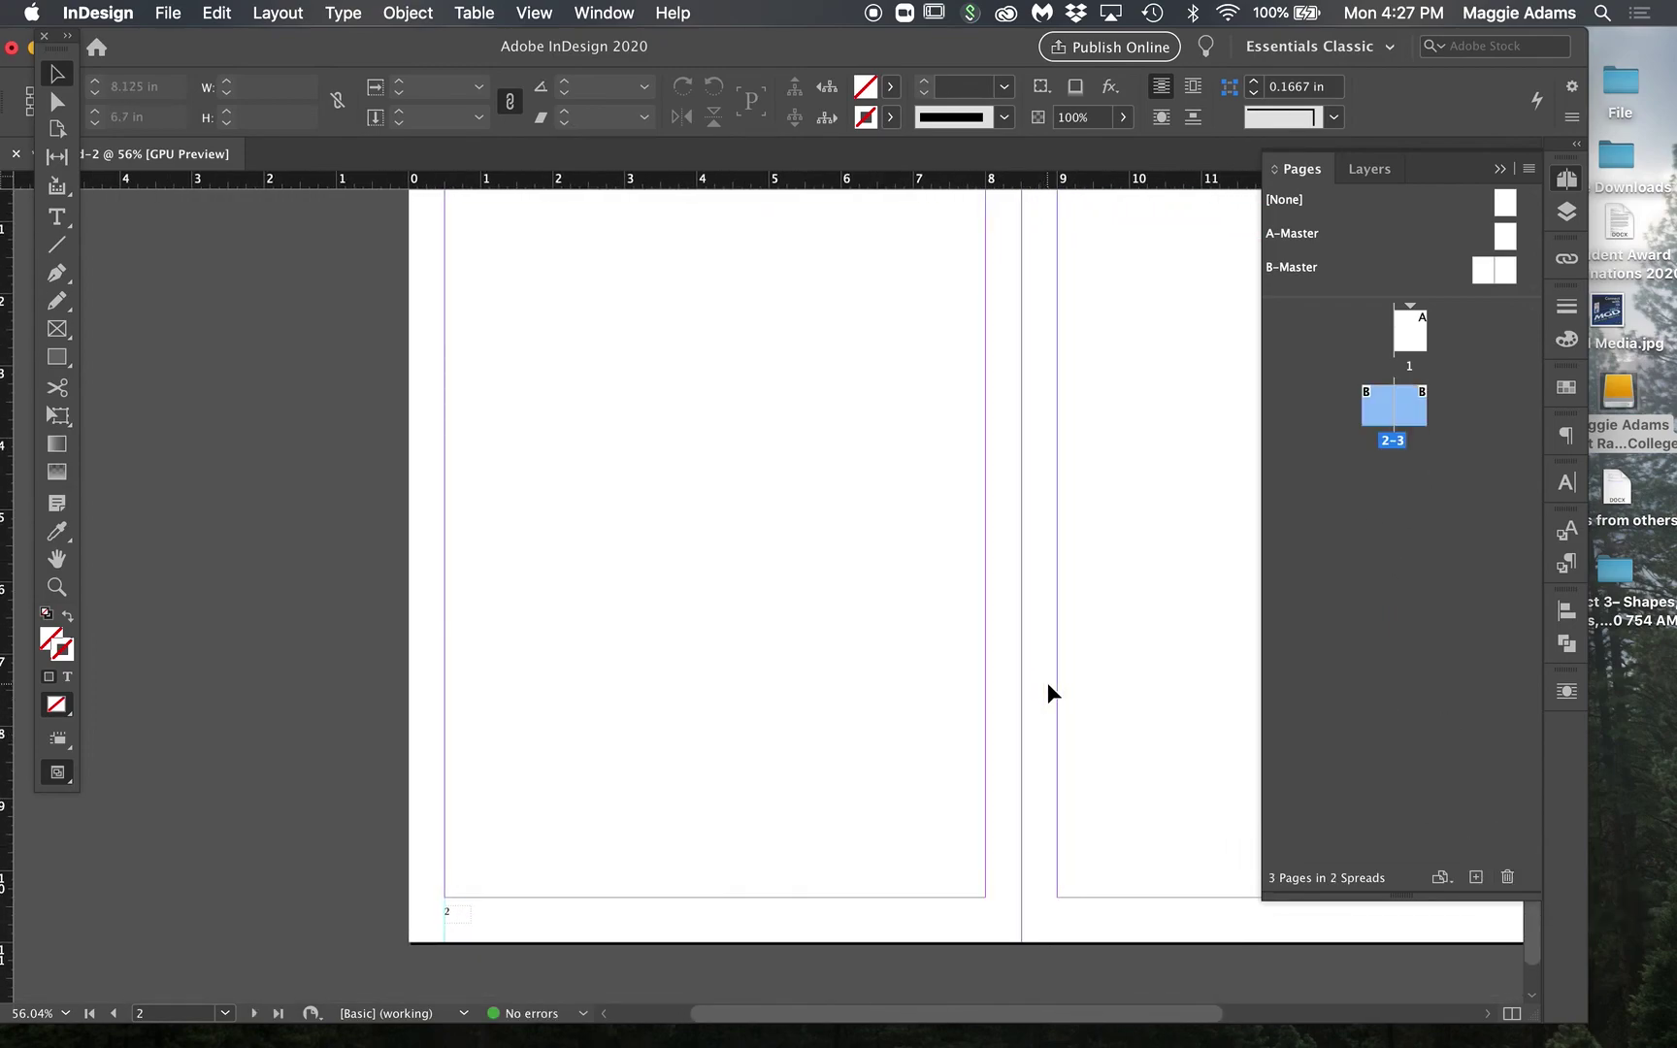
Step: Open B-Master and add a text frame reading "Life" in the top margin of its right-hand page as a header
double_click(1489, 274)
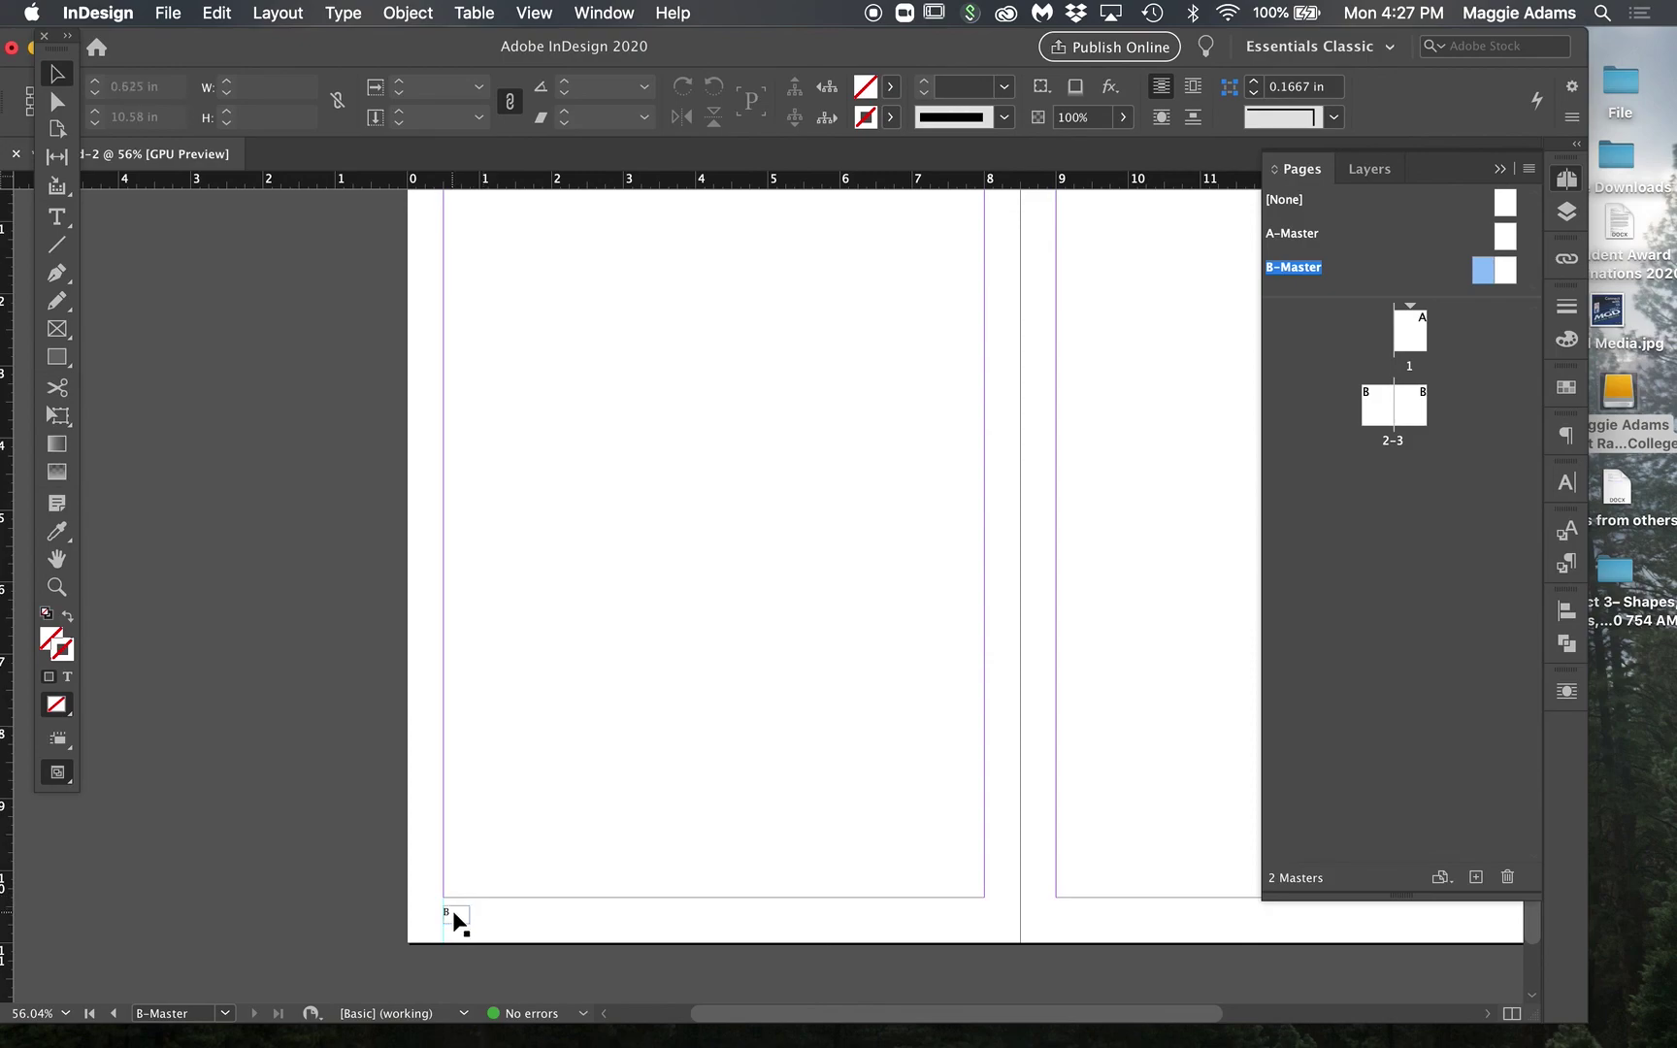
scroll(452, 916, "up", 2)
scroll(452, 917, "down", 2)
scroll(452, 917, "right", 1)
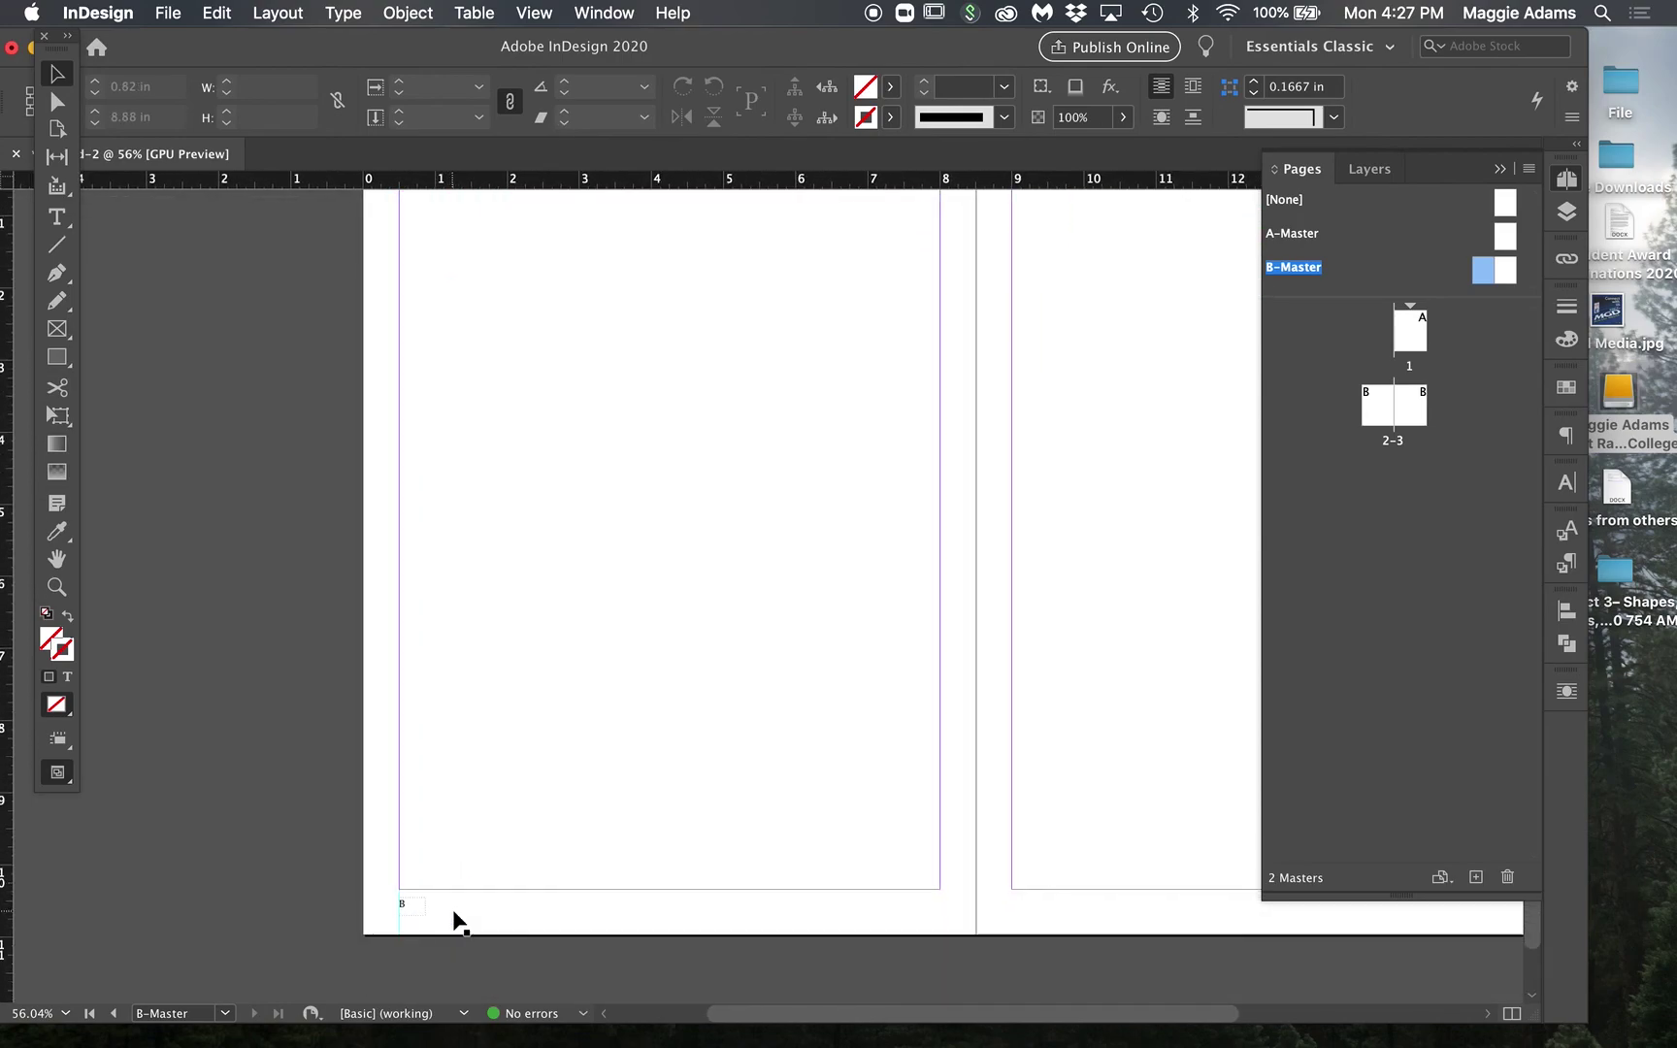
scroll(456, 922, "right", 3)
scroll(456, 922, "up", 2)
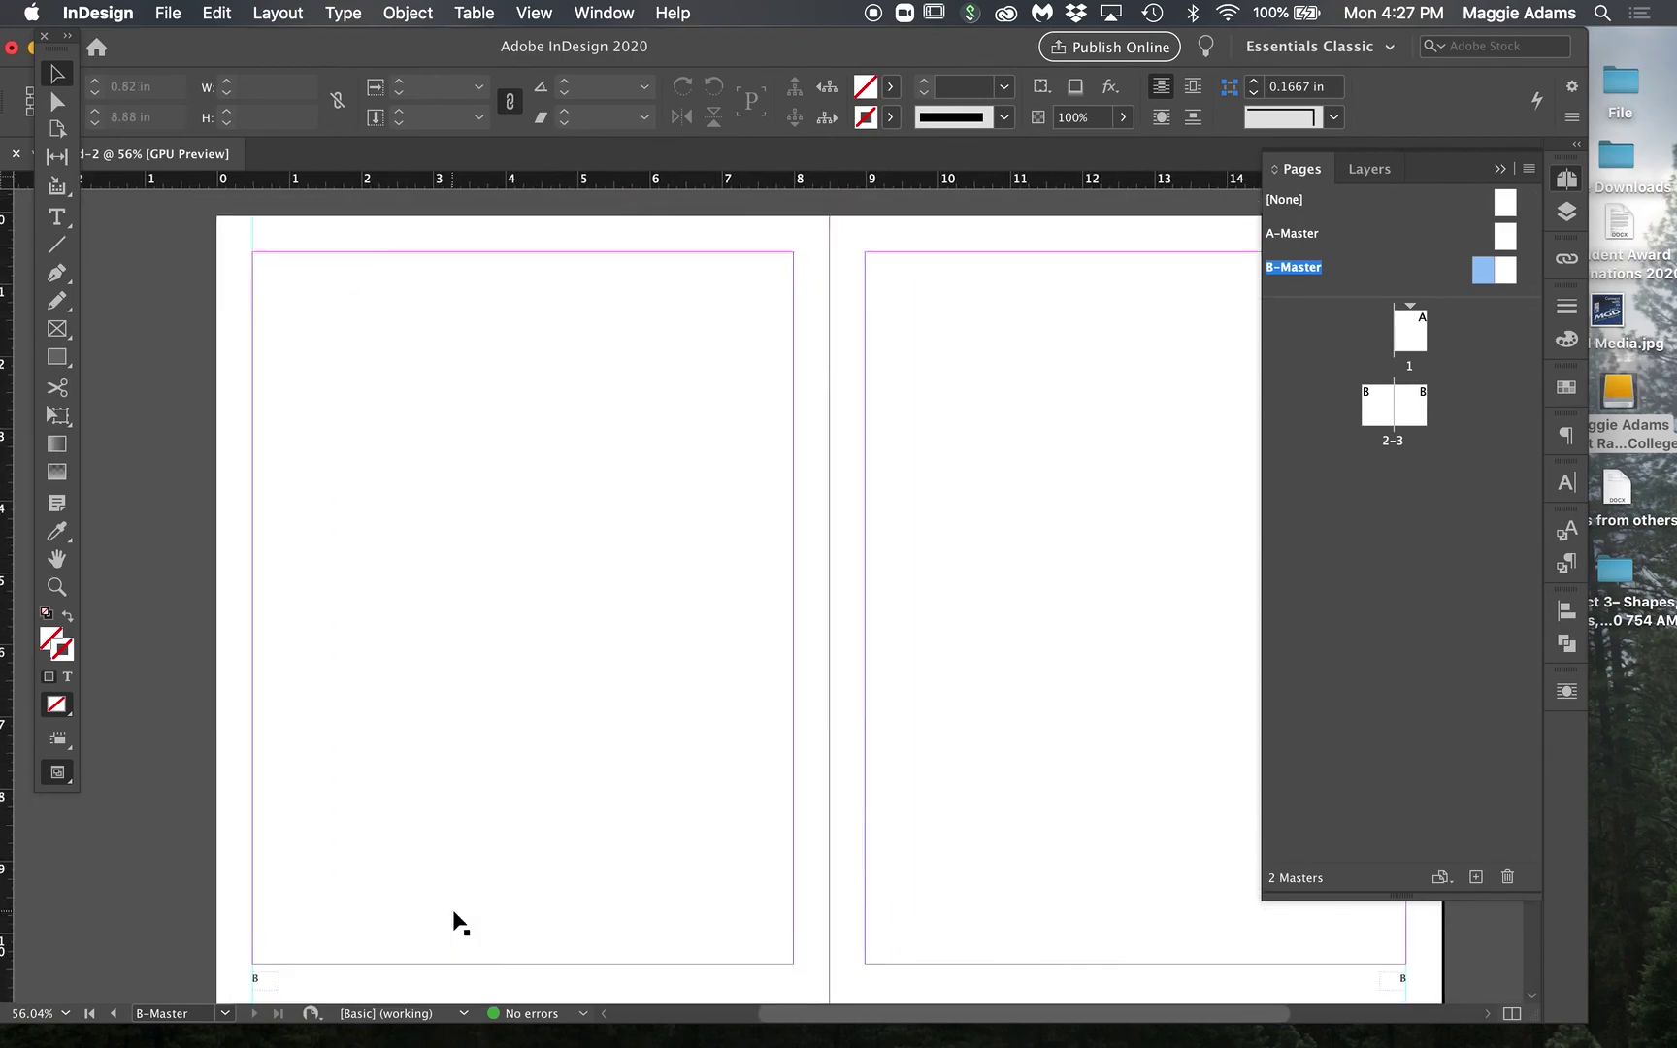
scroll(454, 913, "up", 3)
scroll(454, 913, "right", 3)
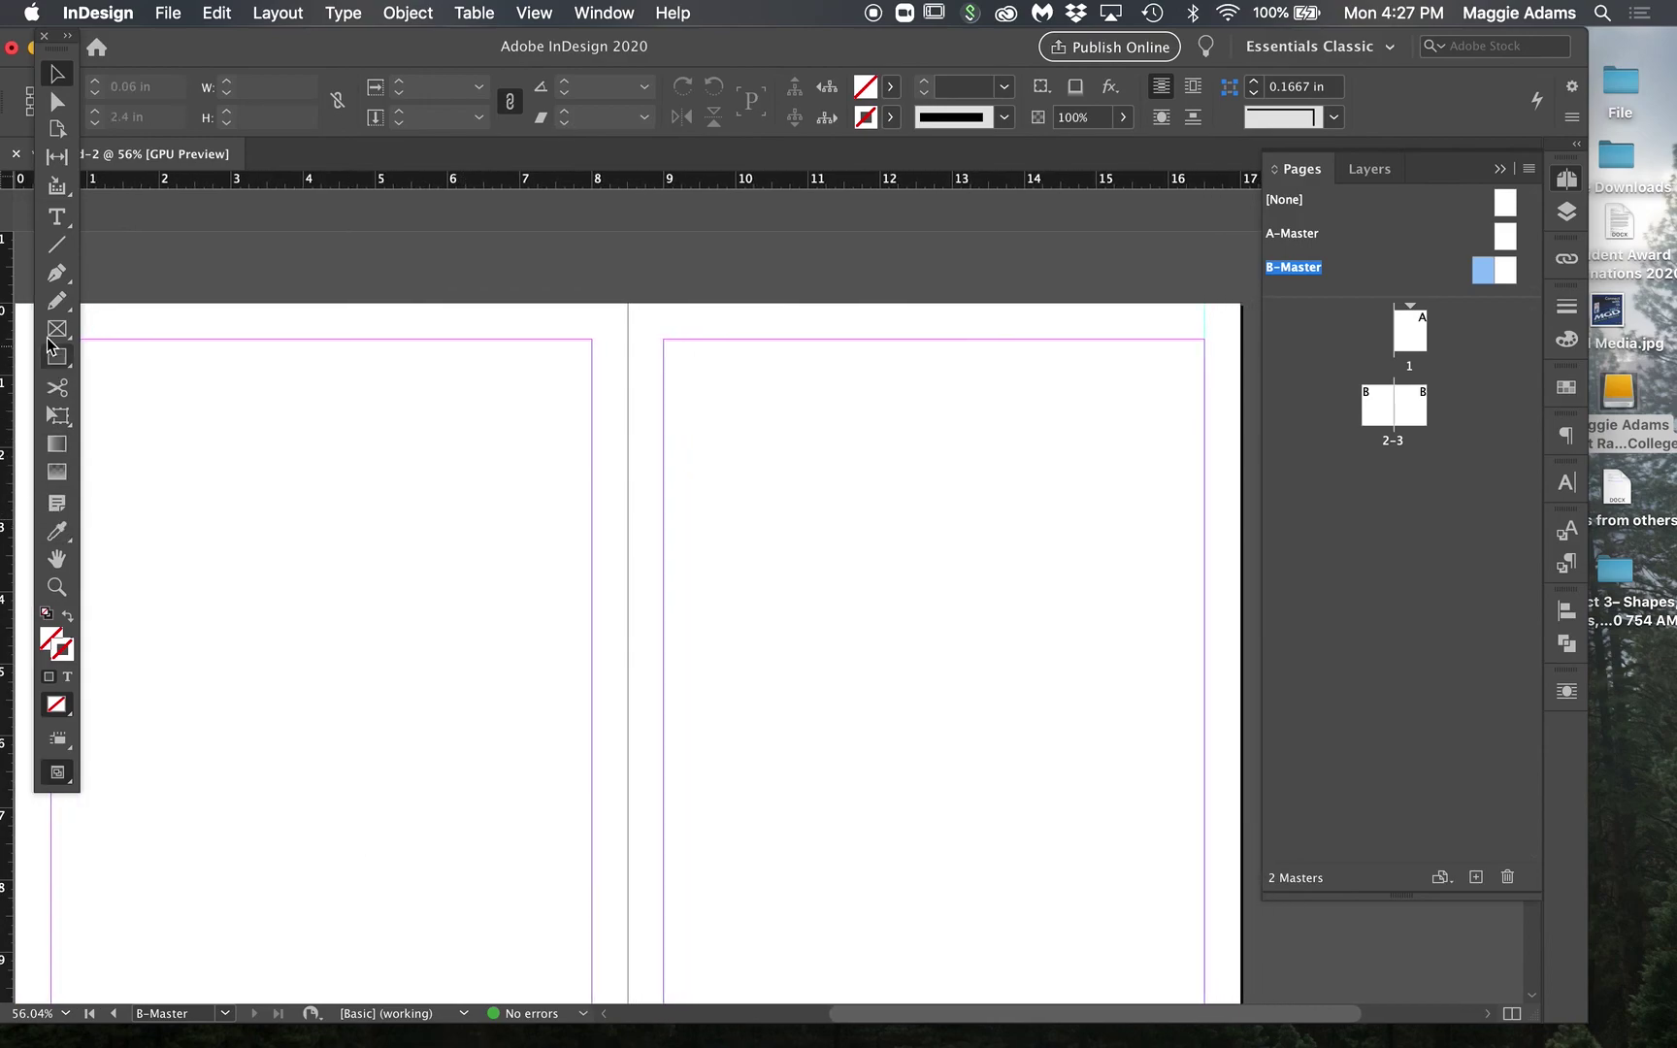
left_click(57, 216)
left_click_drag(831, 317, 1044, 341)
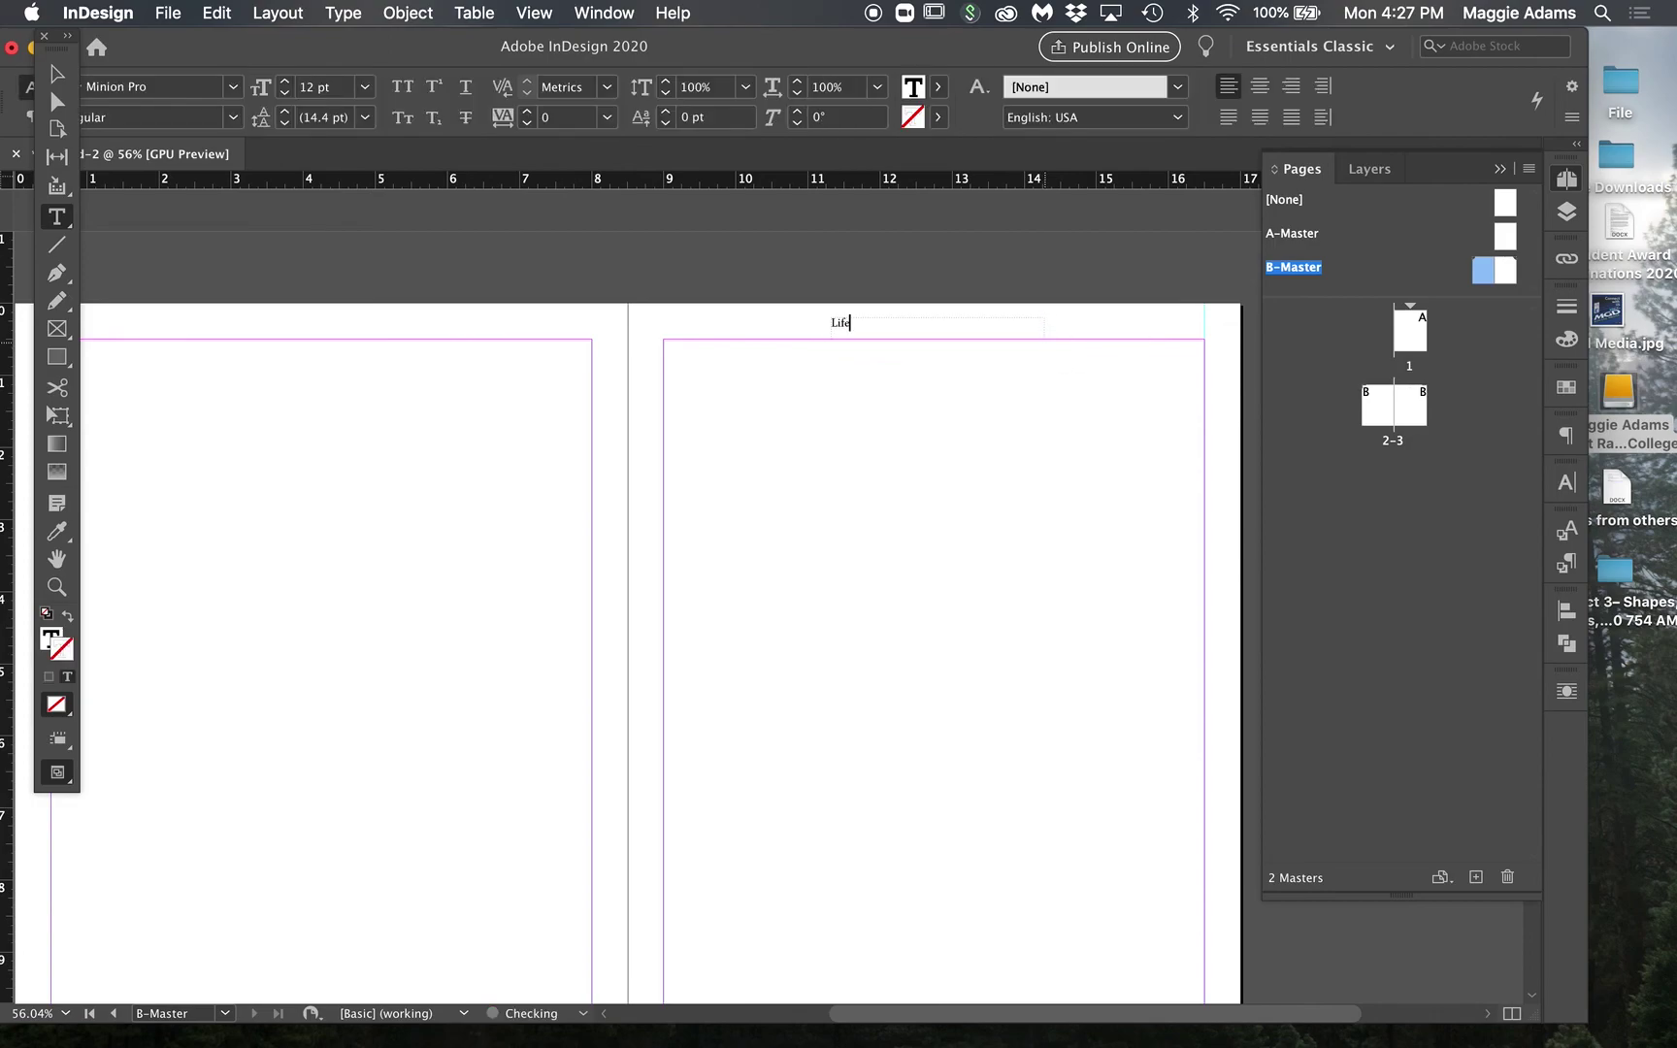
Step: Center the header text and stretch its frame across the full page width of 8.5 in
key("super+a")
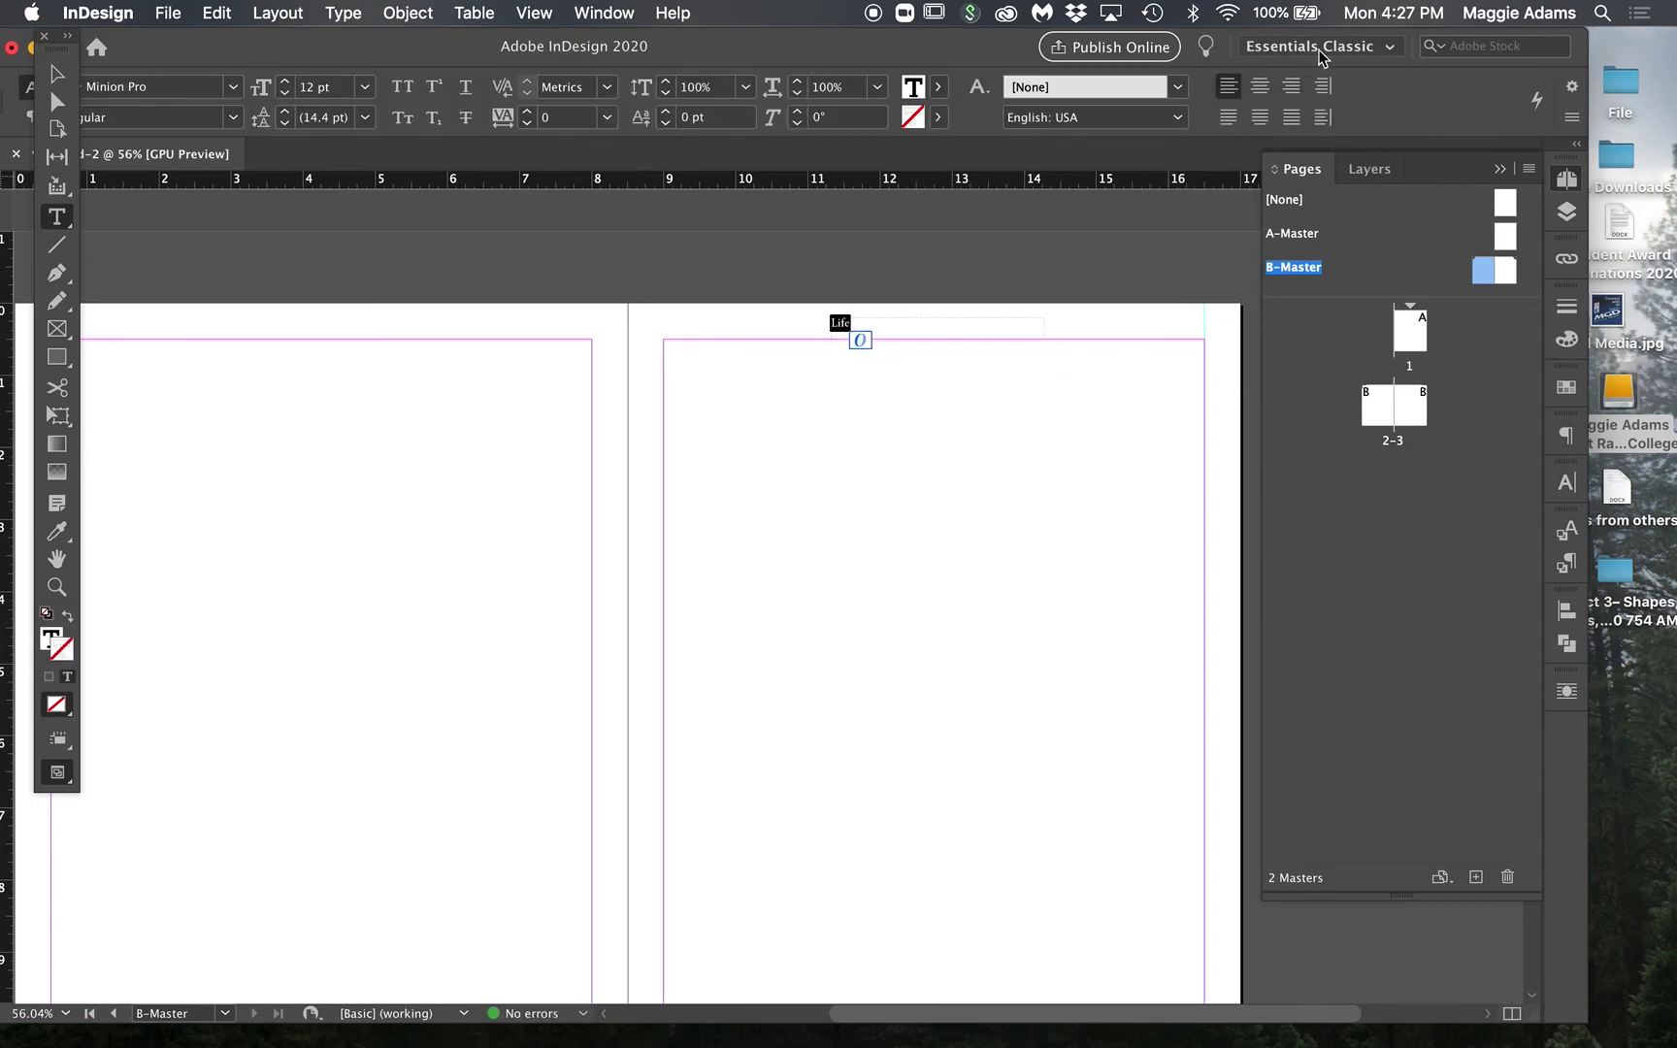
left_click(1259, 85)
left_click(56, 73)
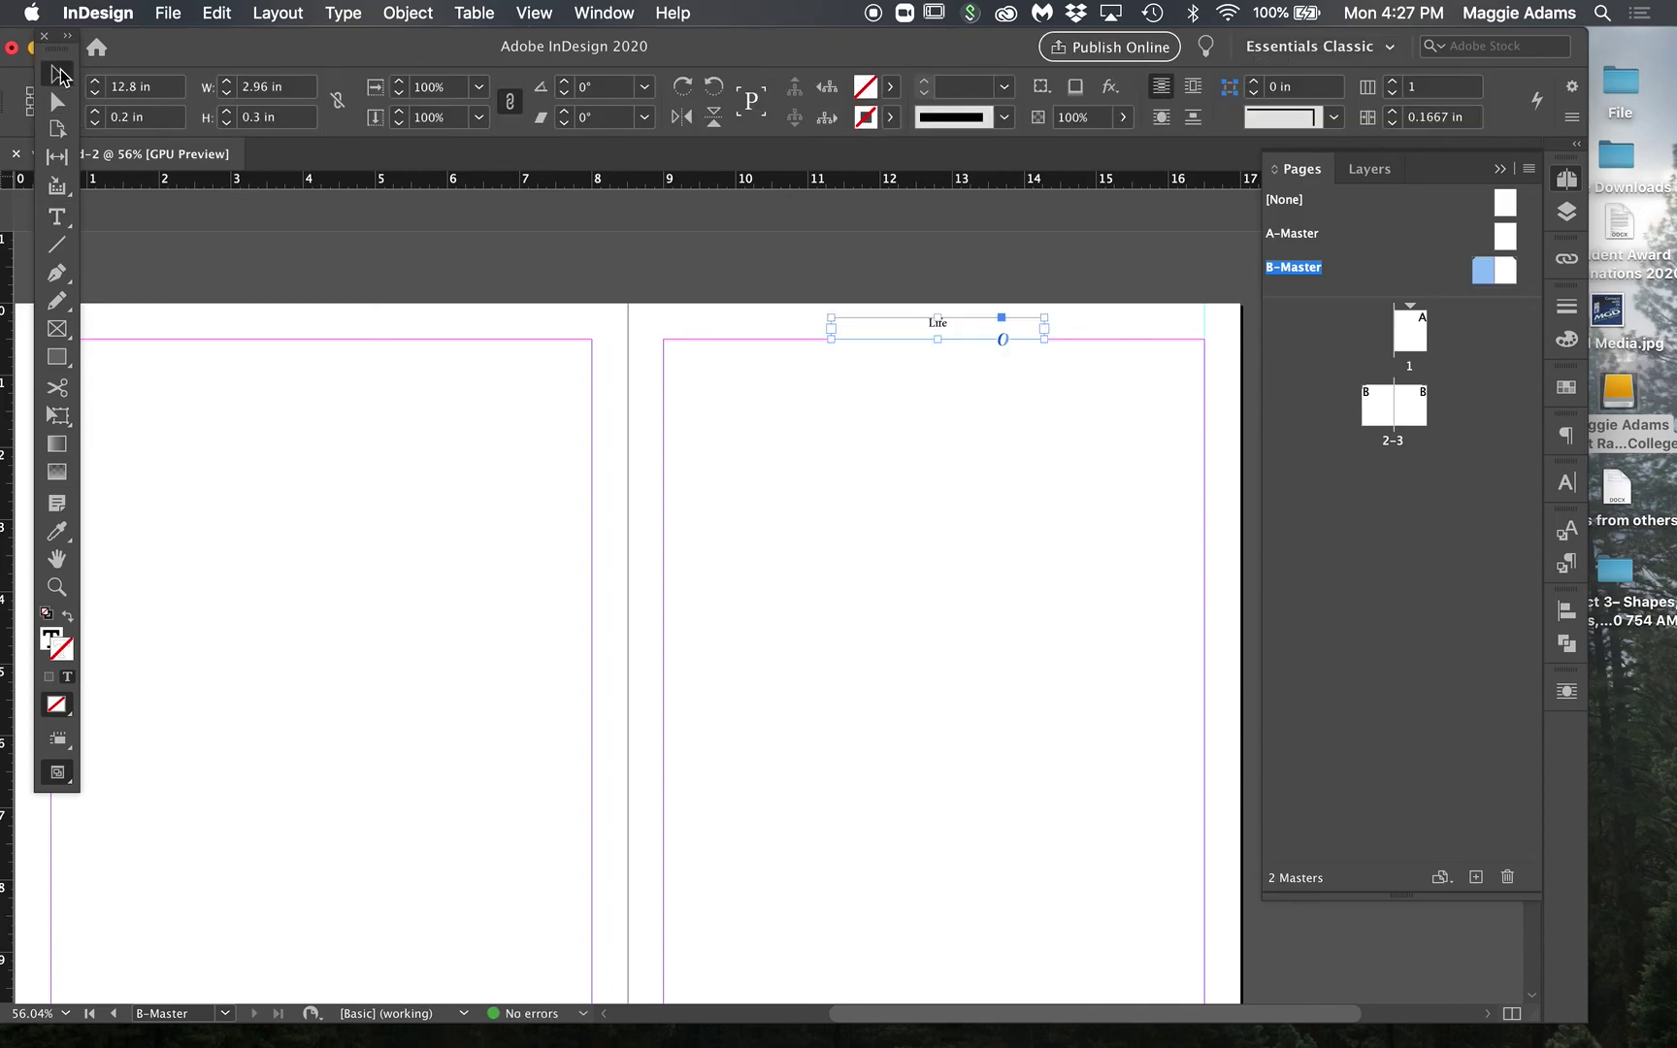
left_click_drag(830, 328, 628, 328)
left_click_drag(1043, 328, 1236, 335)
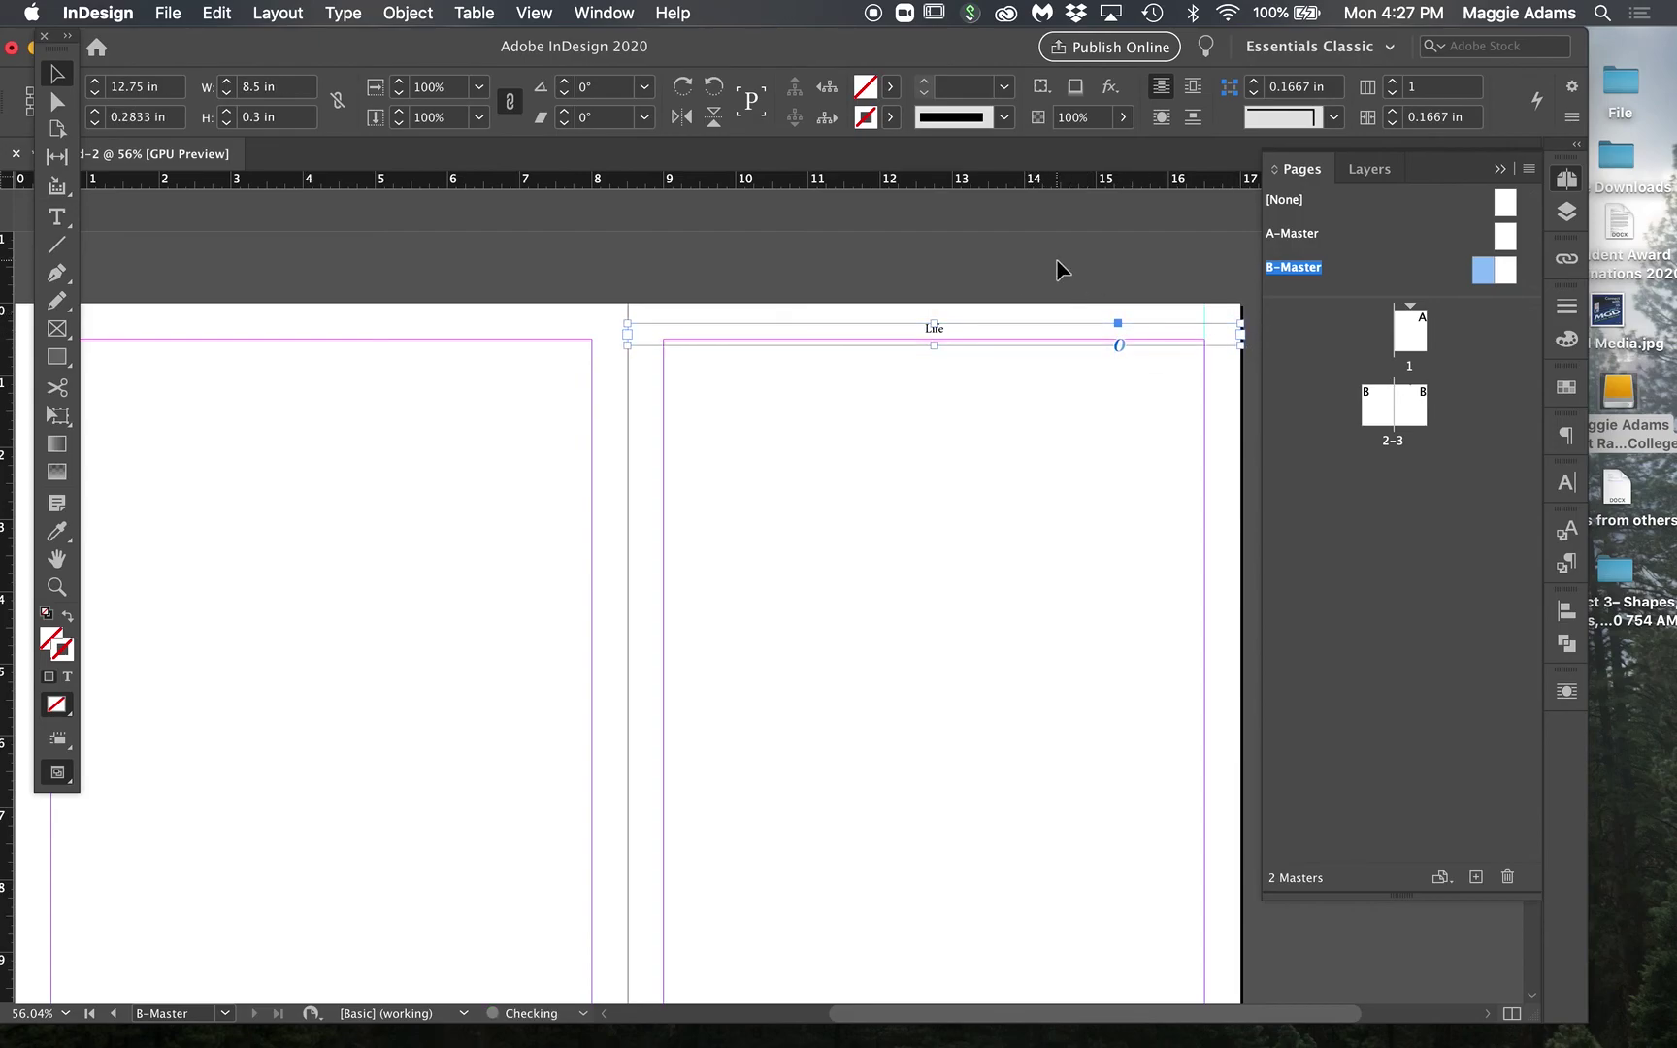
left_click(1031, 274)
Step: Try left-aligning the "Life" header and narrowing its frame to about 4.8 in to place the text mid-page by eye
left_click(931, 331)
double_click(973, 330)
key("super+a")
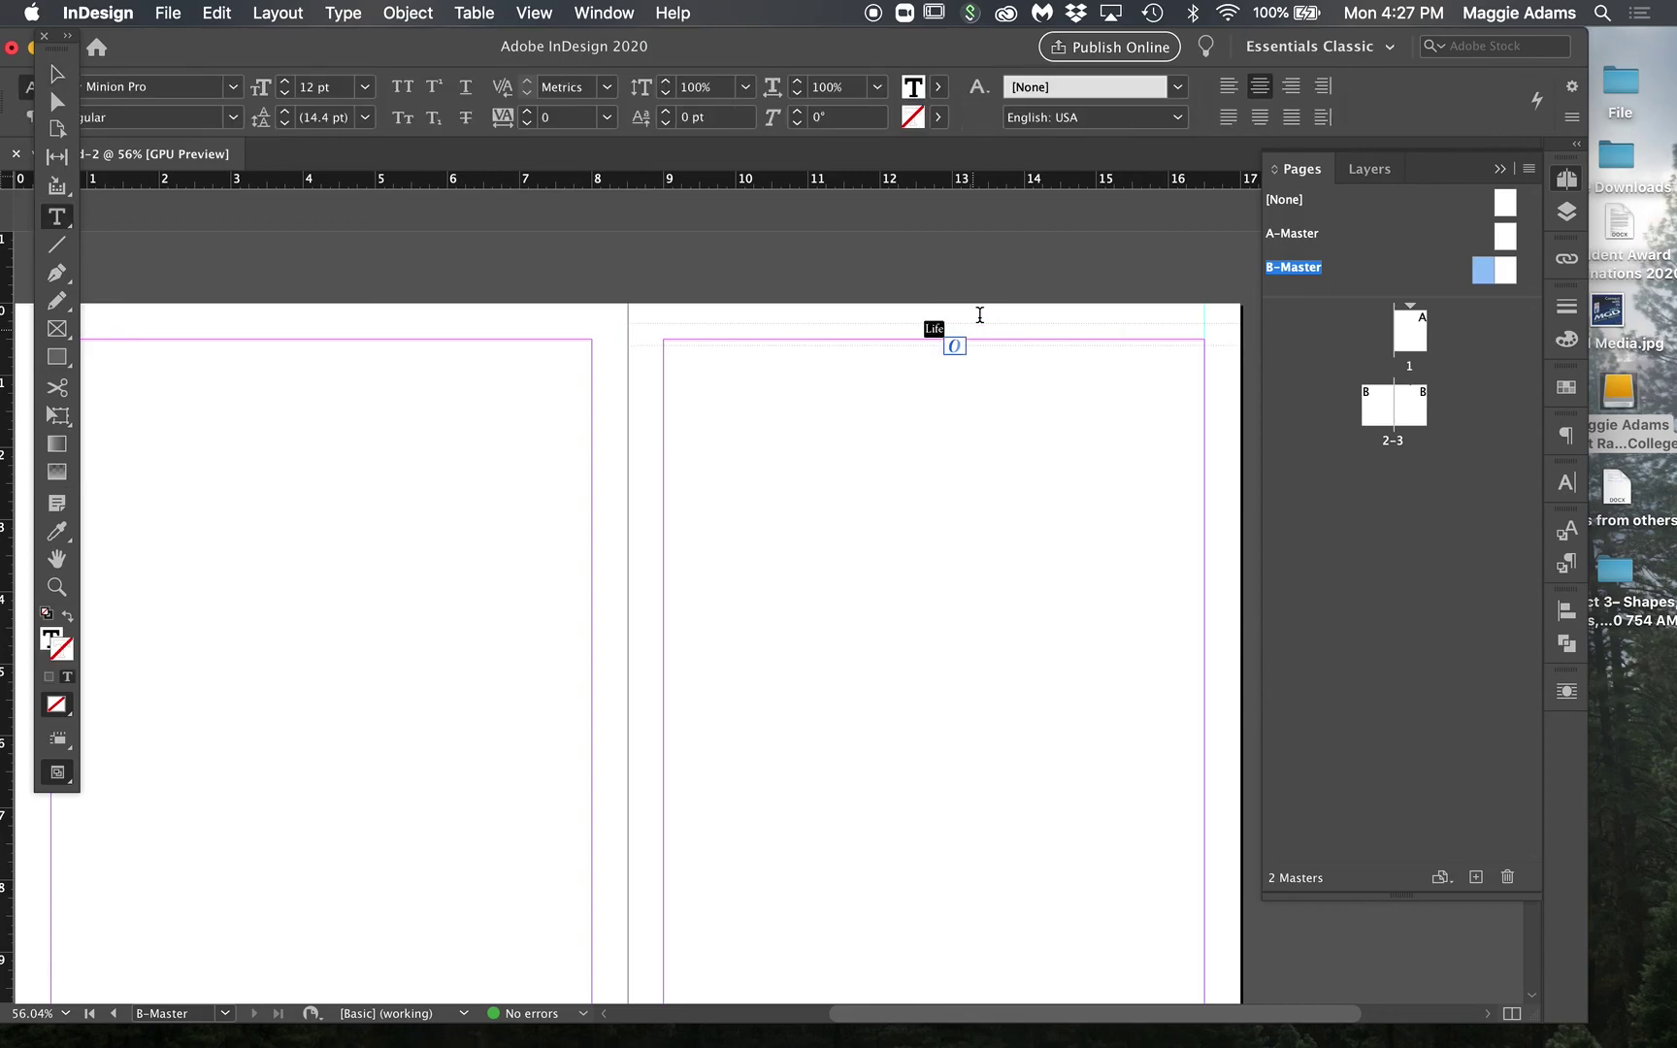
left_click(1228, 87)
left_click(56, 74)
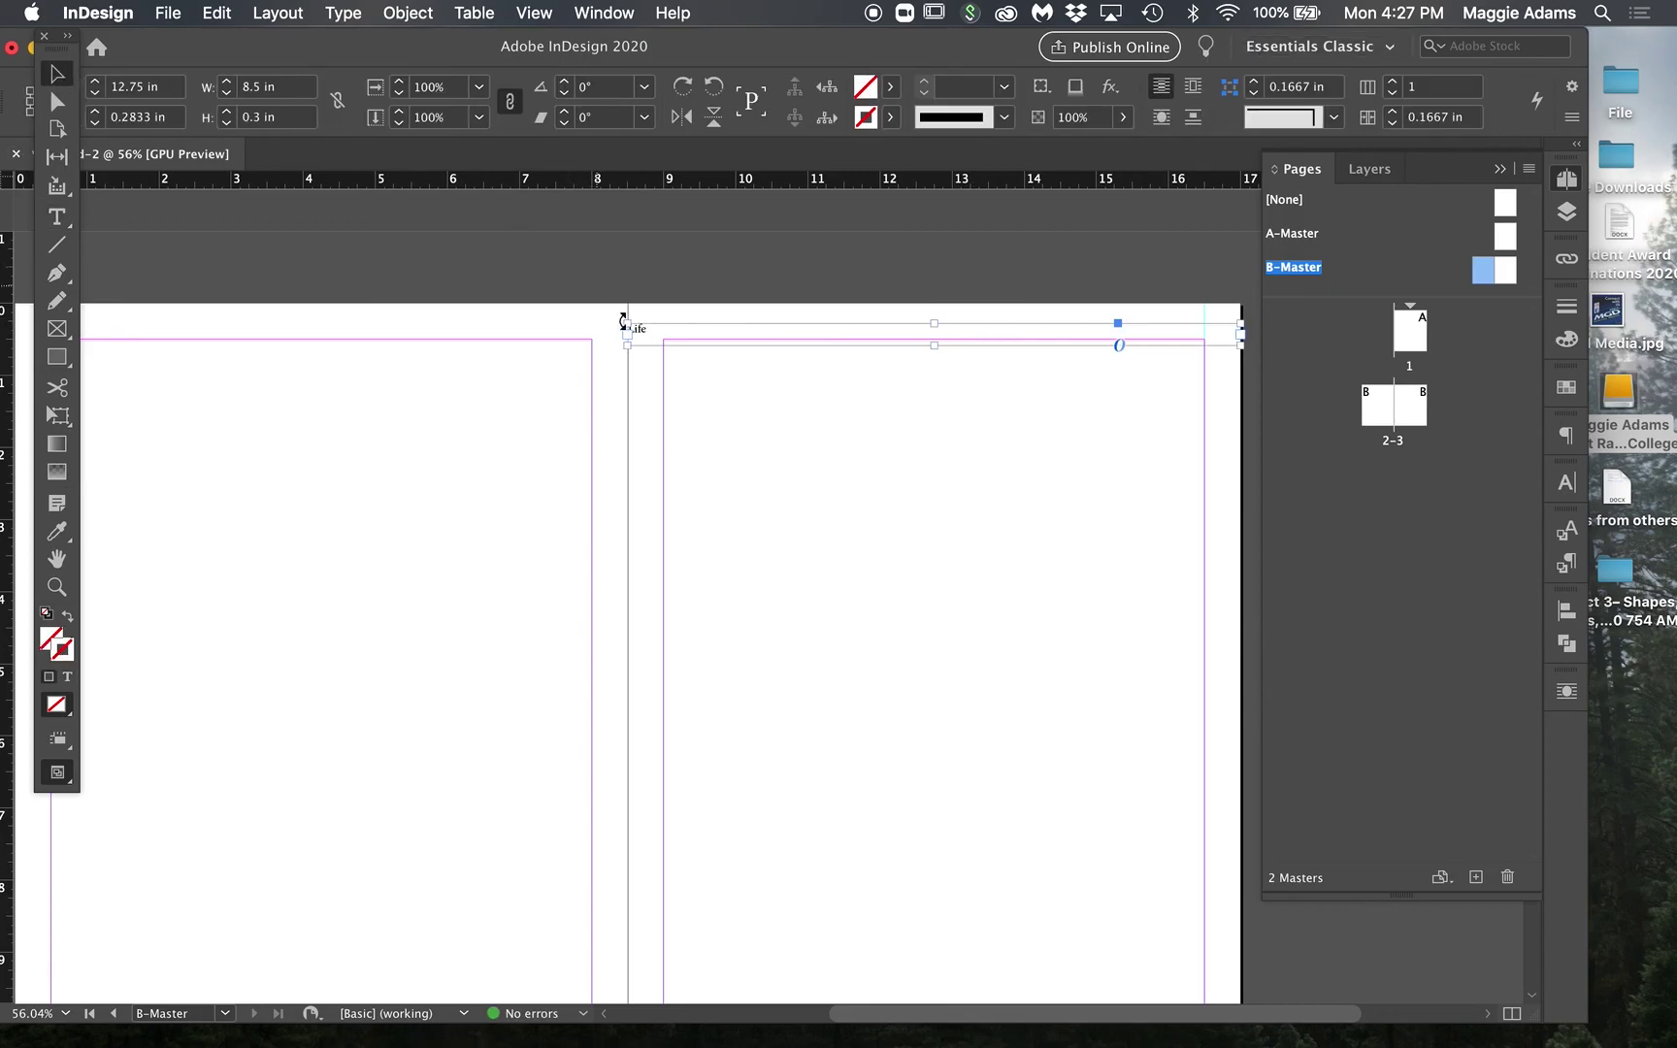
left_click_drag(628, 336, 910, 331)
left_click(922, 289)
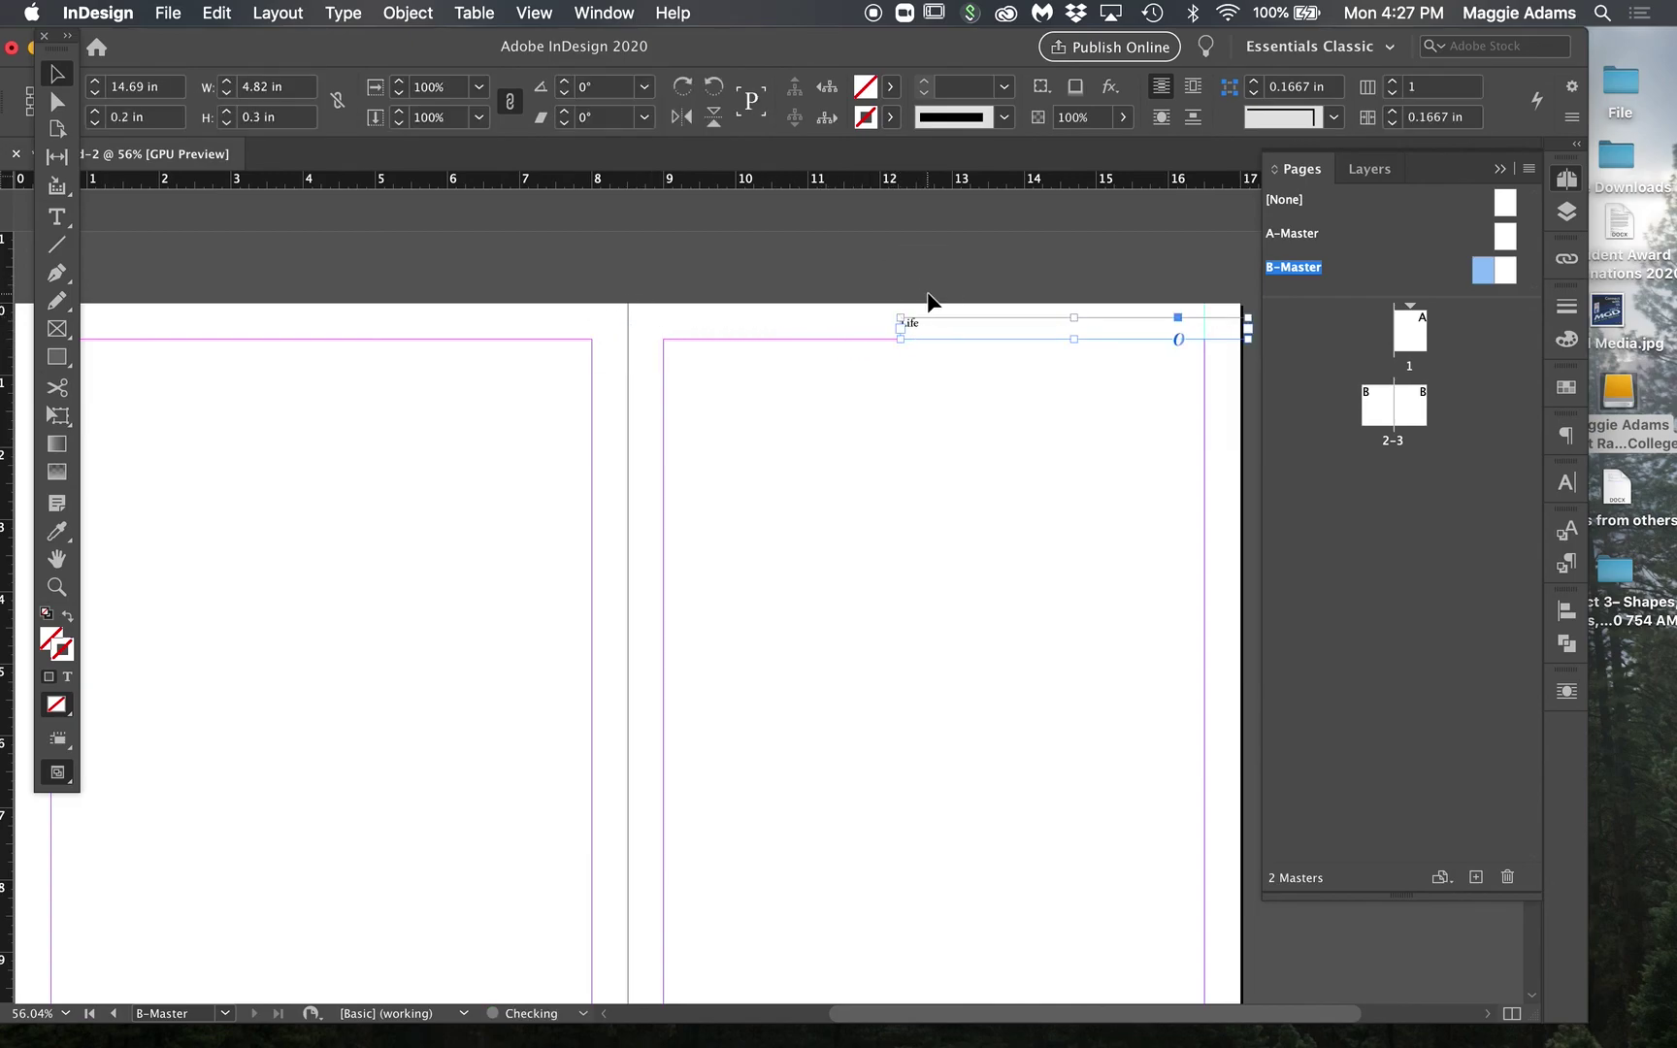
left_click(929, 301)
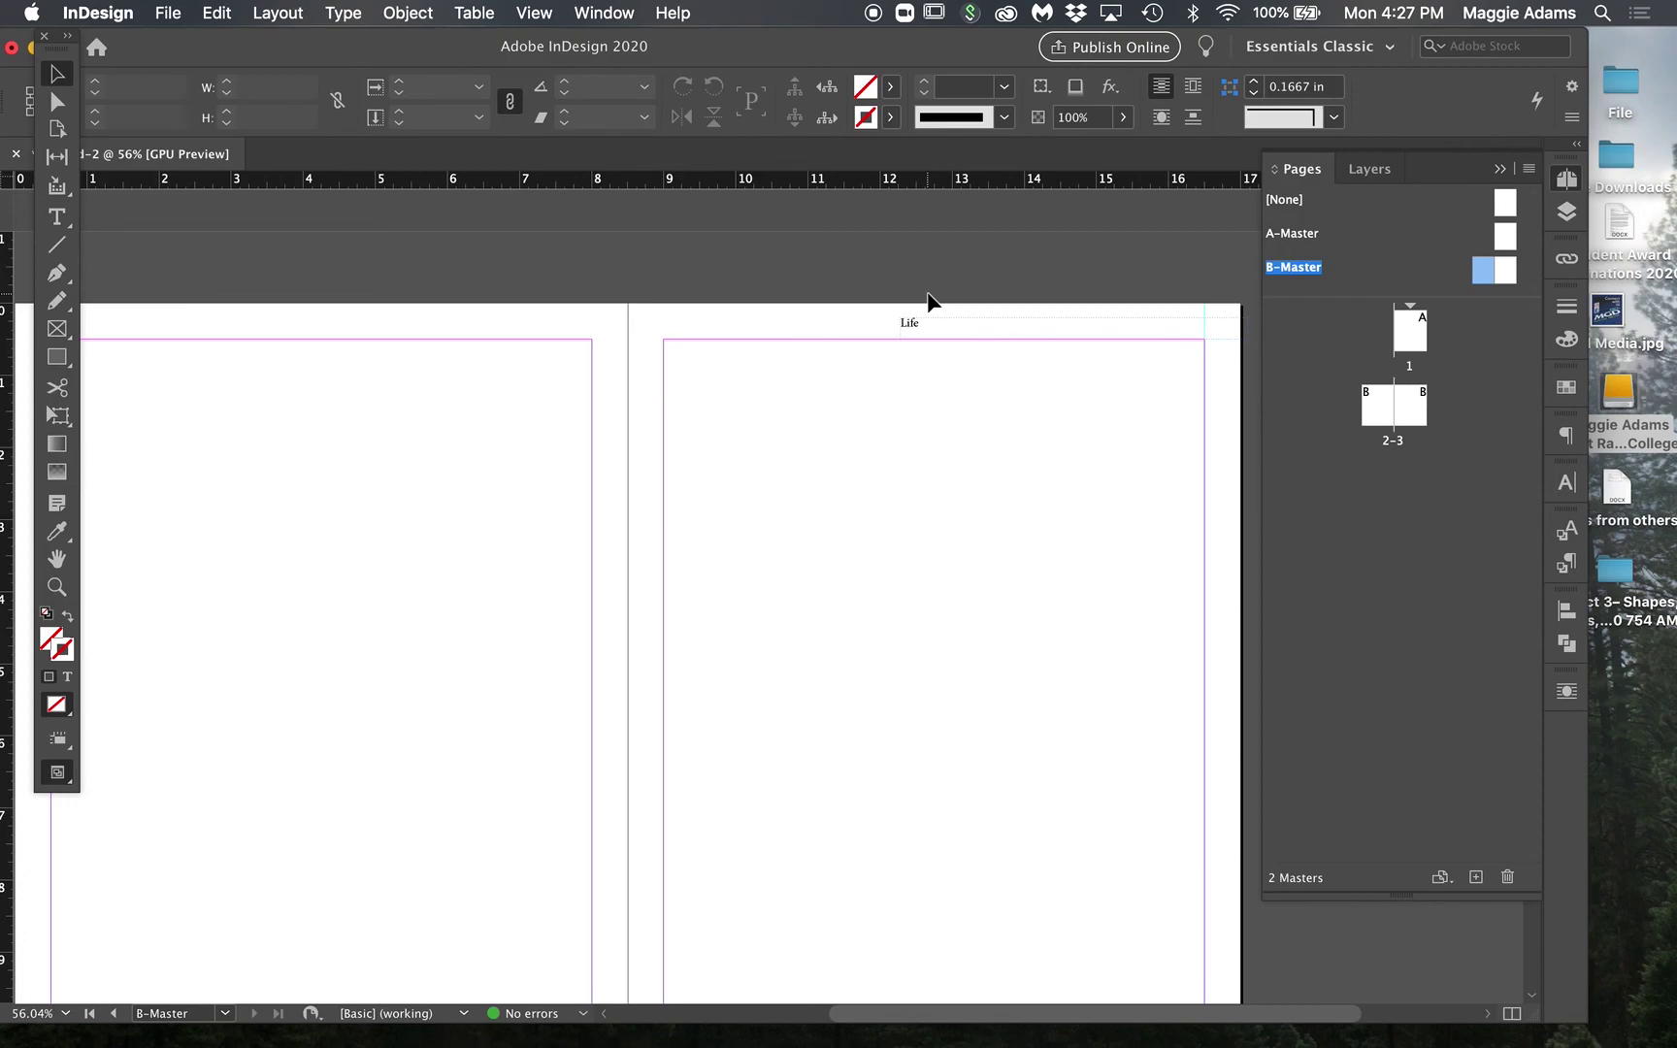
left_click(906, 329)
left_click(890, 409)
left_click(904, 338)
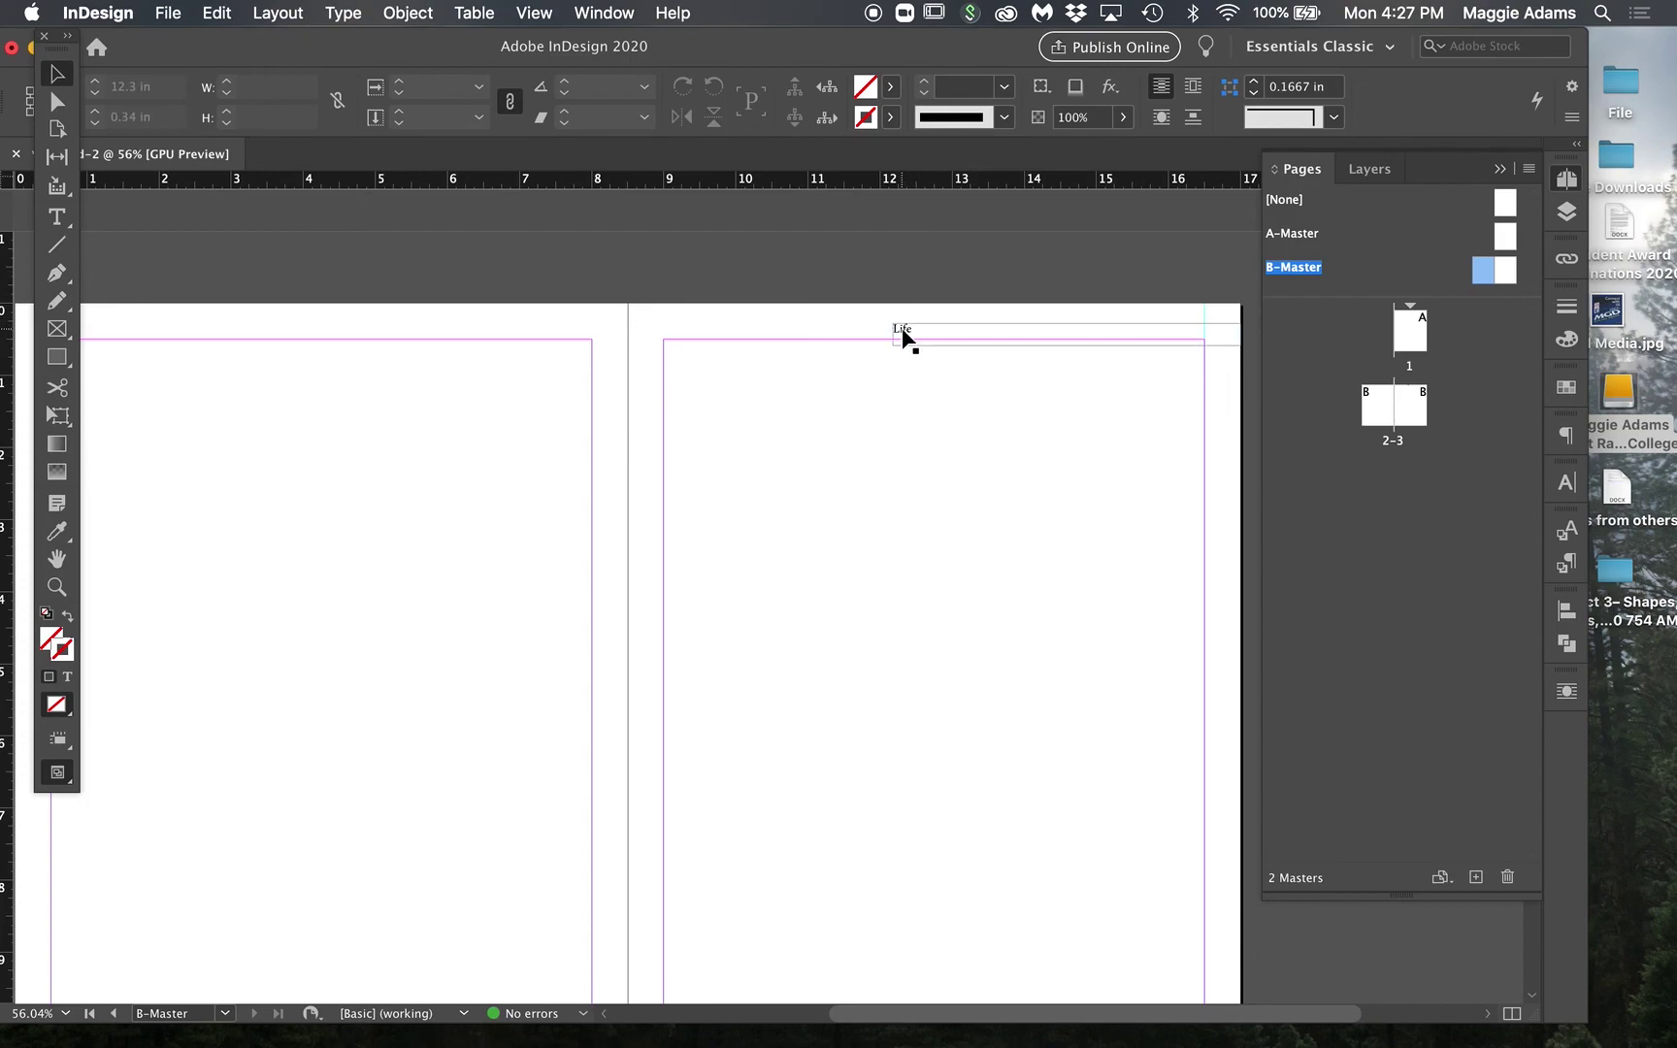
Step: Stretch the header frame back to the page's spine edge at 8.5 in wide and center its text again
left_click_drag(891, 334, 626, 334)
double_click(813, 332)
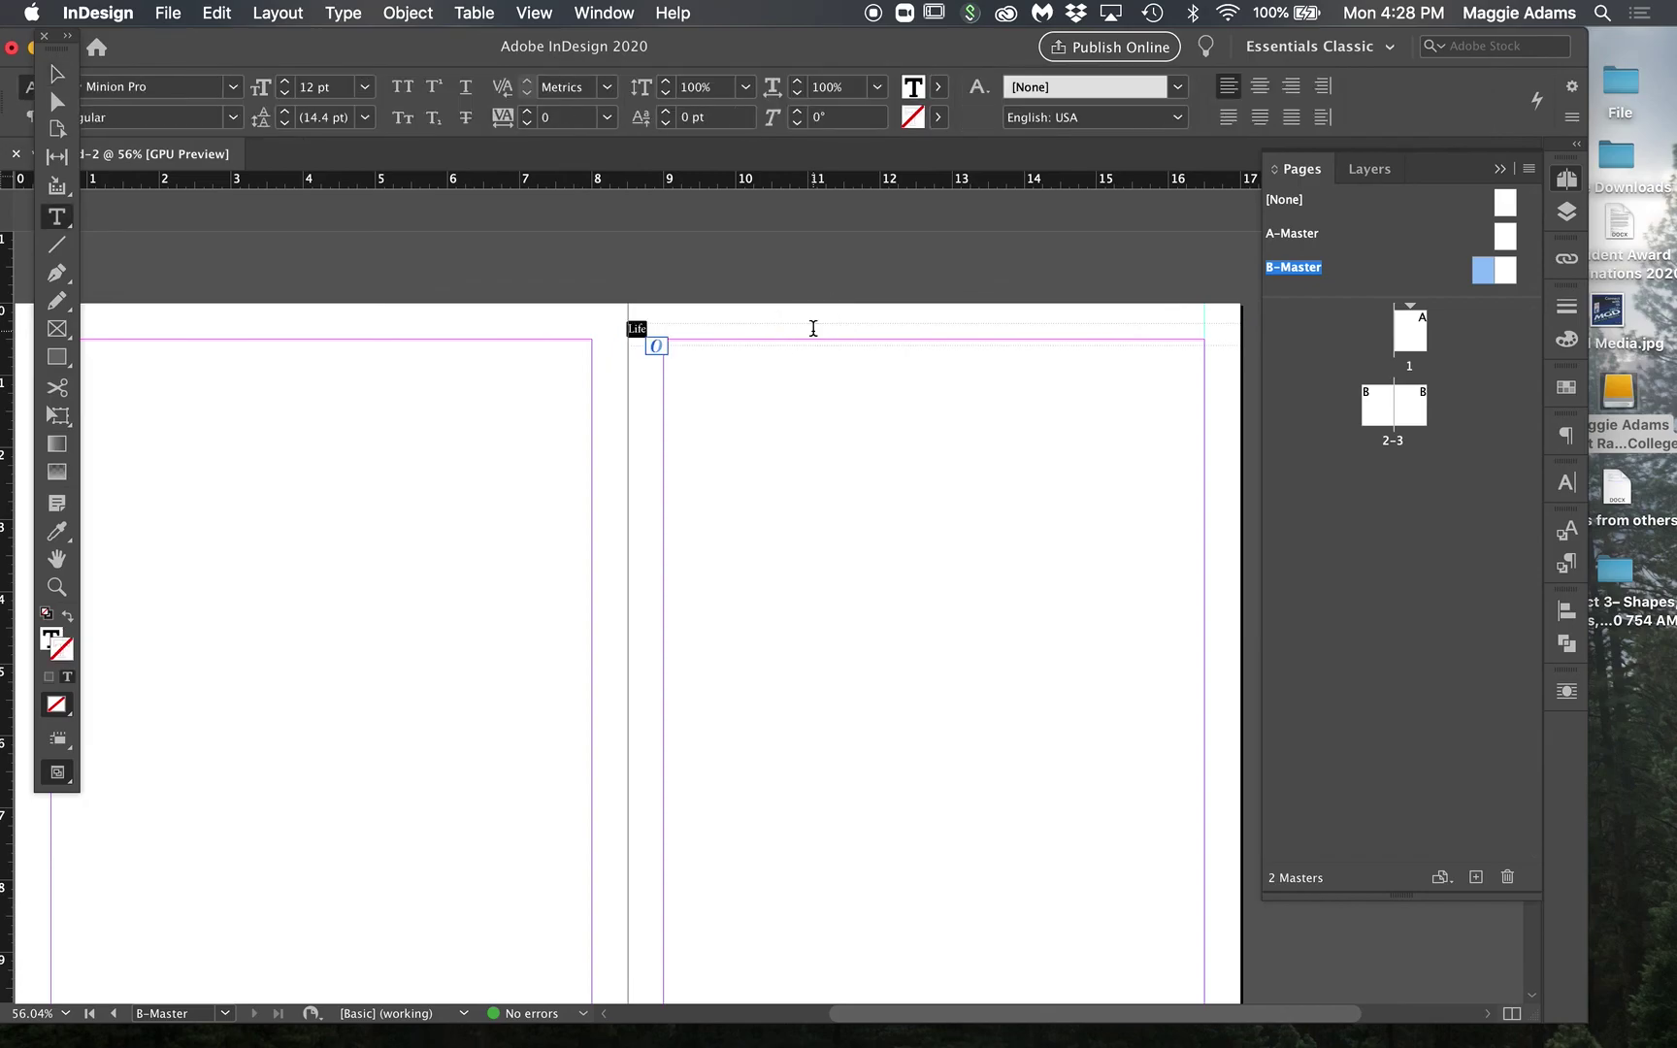
left_click(1260, 86)
left_click(57, 73)
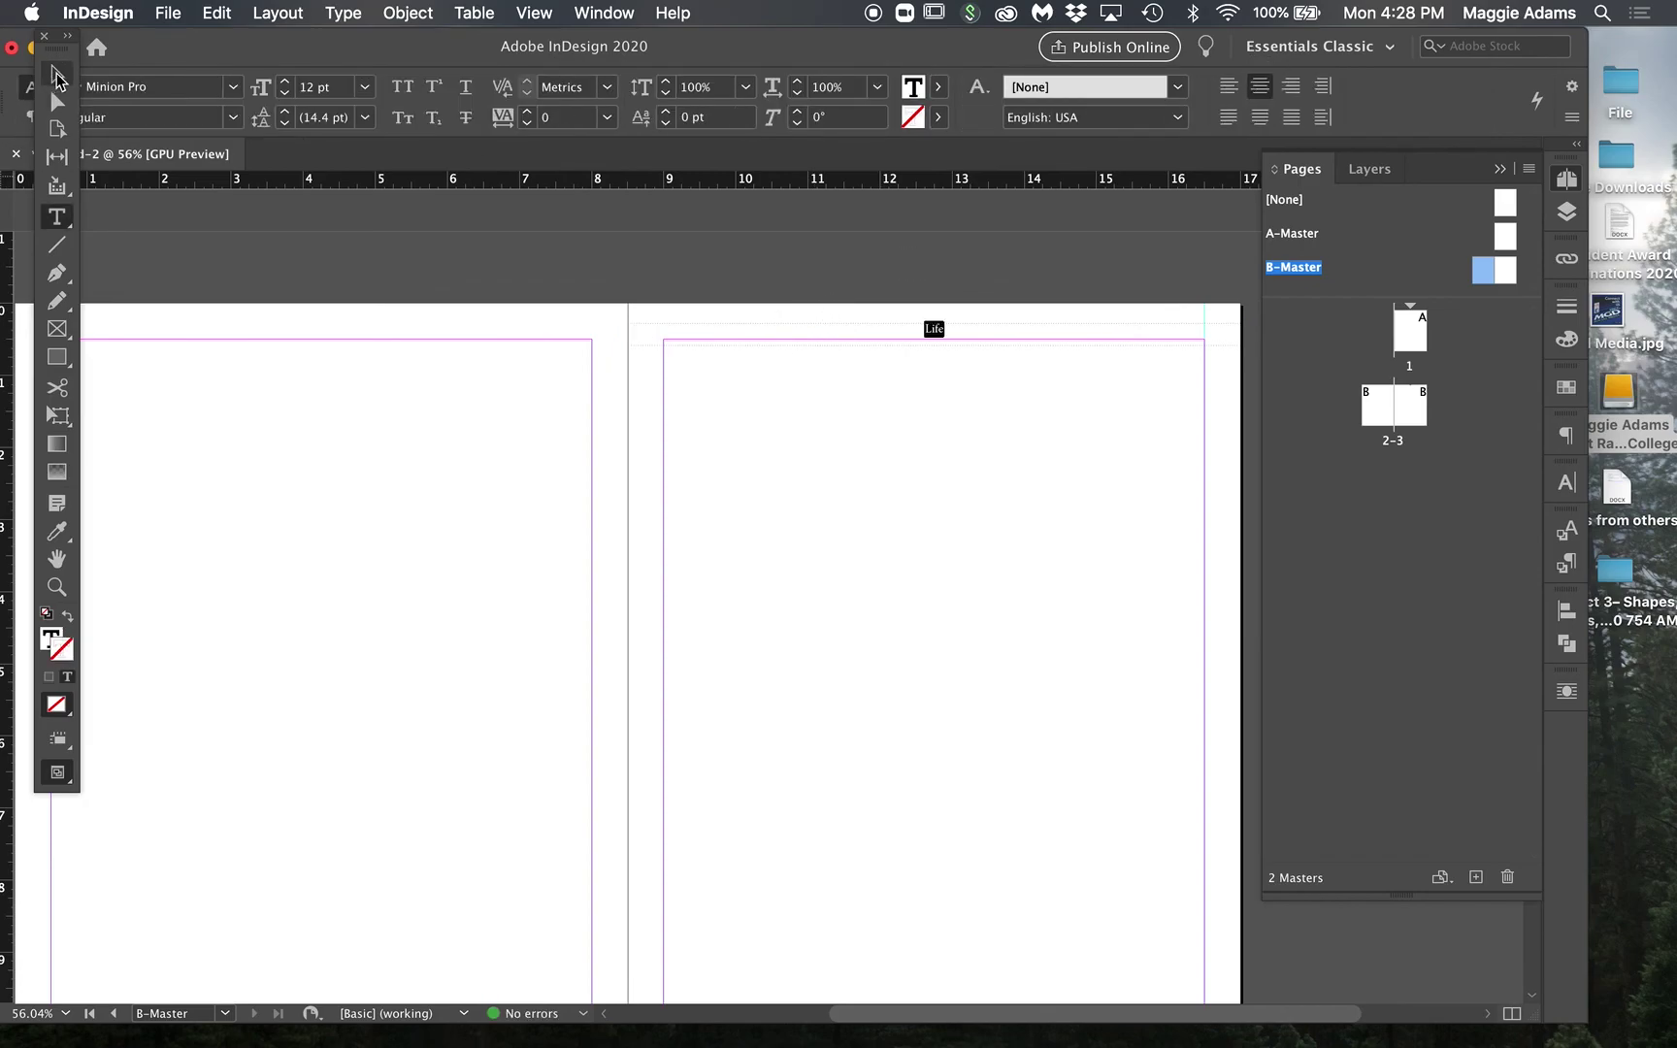
left_click(655, 292)
left_click(633, 337)
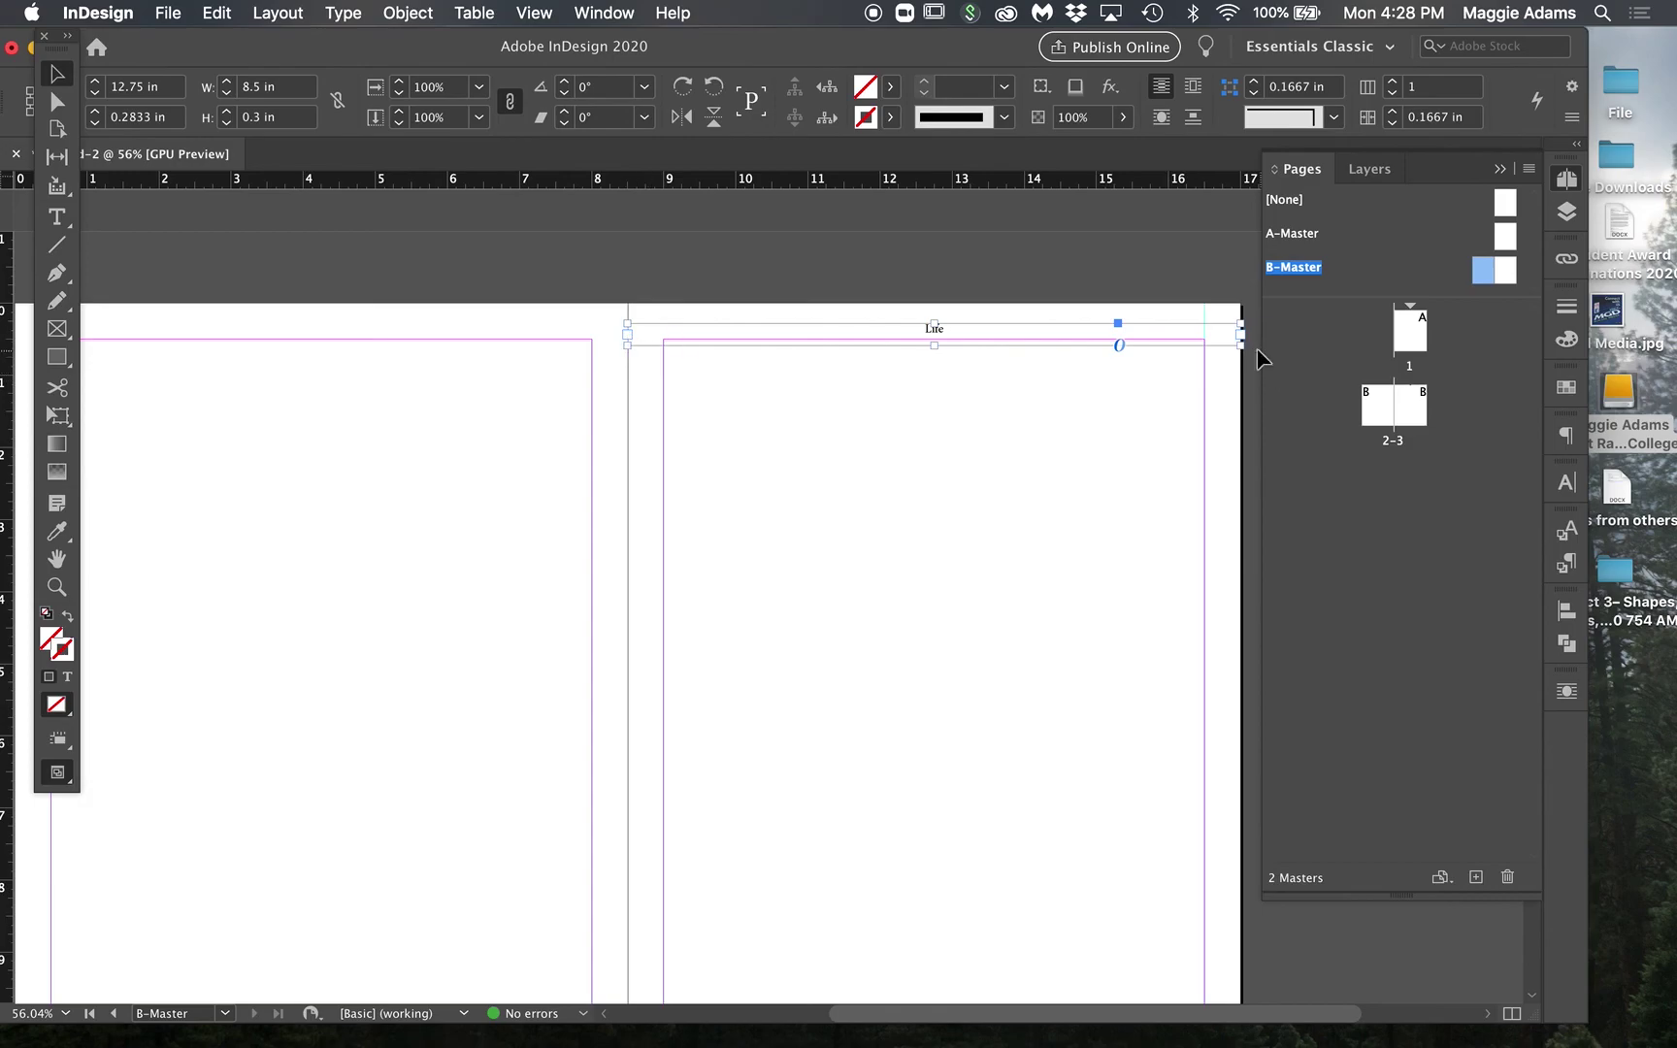
Step: Examine the header and the page number frames across the B-Master spread
left_click(1131, 296)
left_click(928, 329)
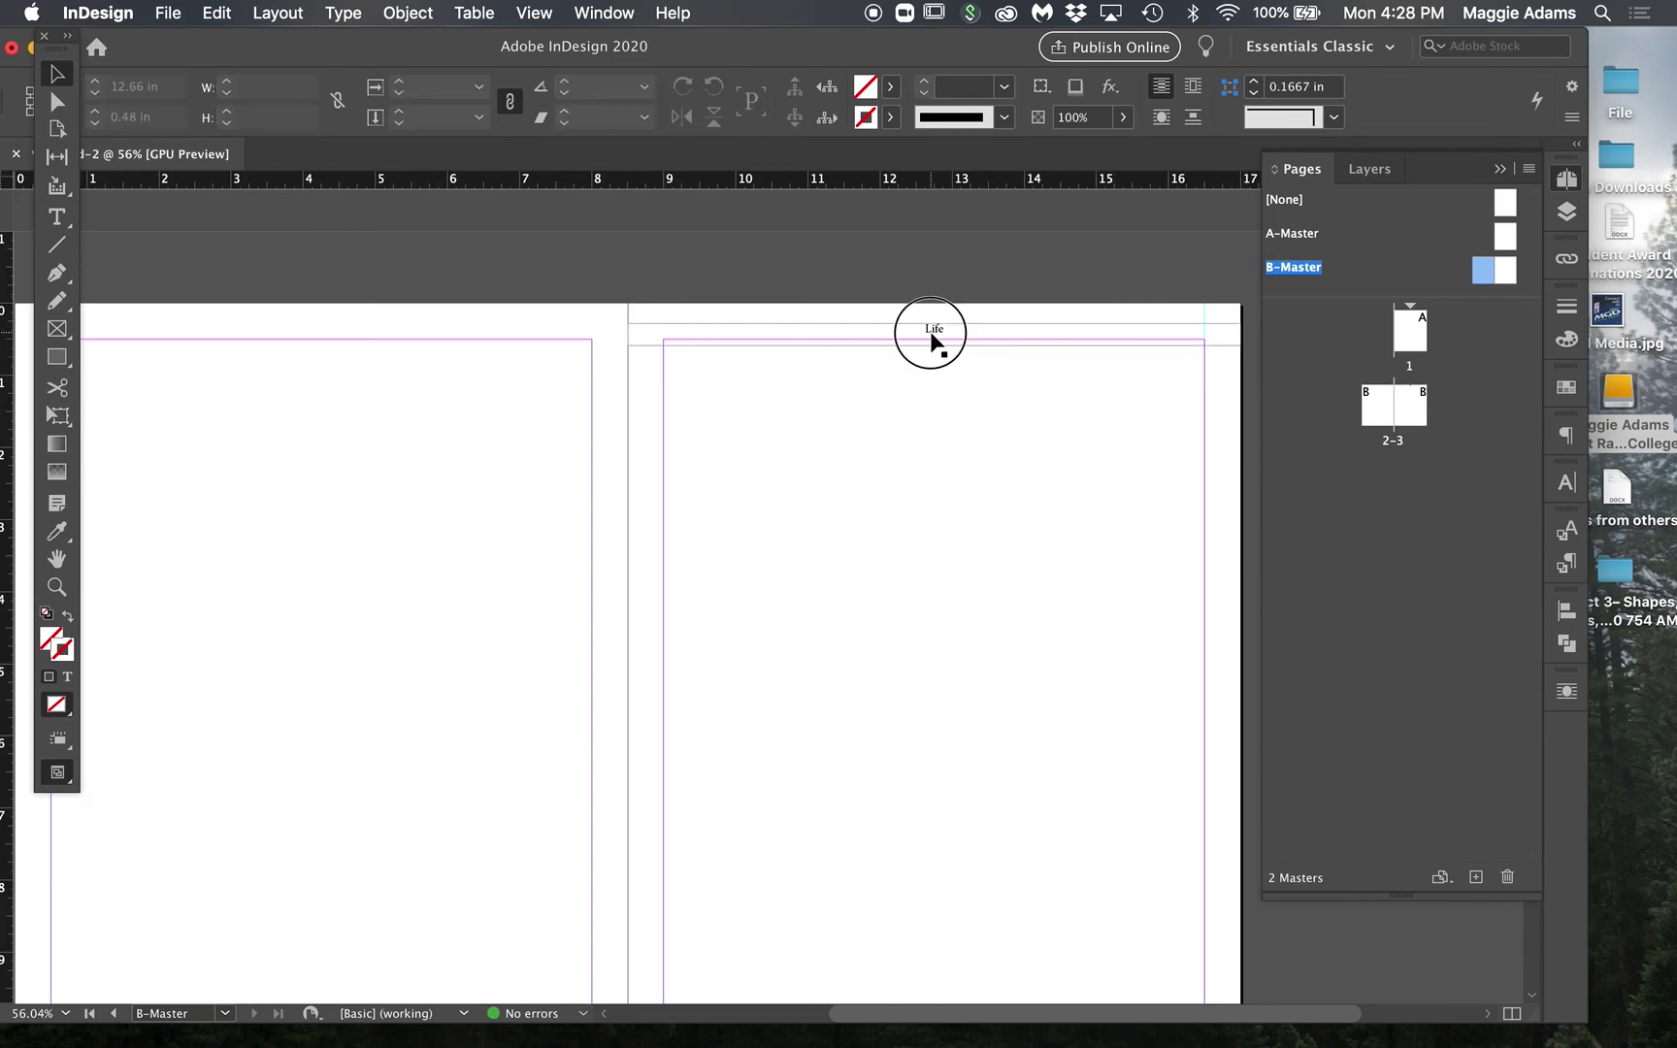
left_click(954, 280)
scroll(955, 280, "down", 2)
scroll(954, 280, "right", 2)
scroll(954, 272, "down", 4)
scroll(954, 272, "left", 3)
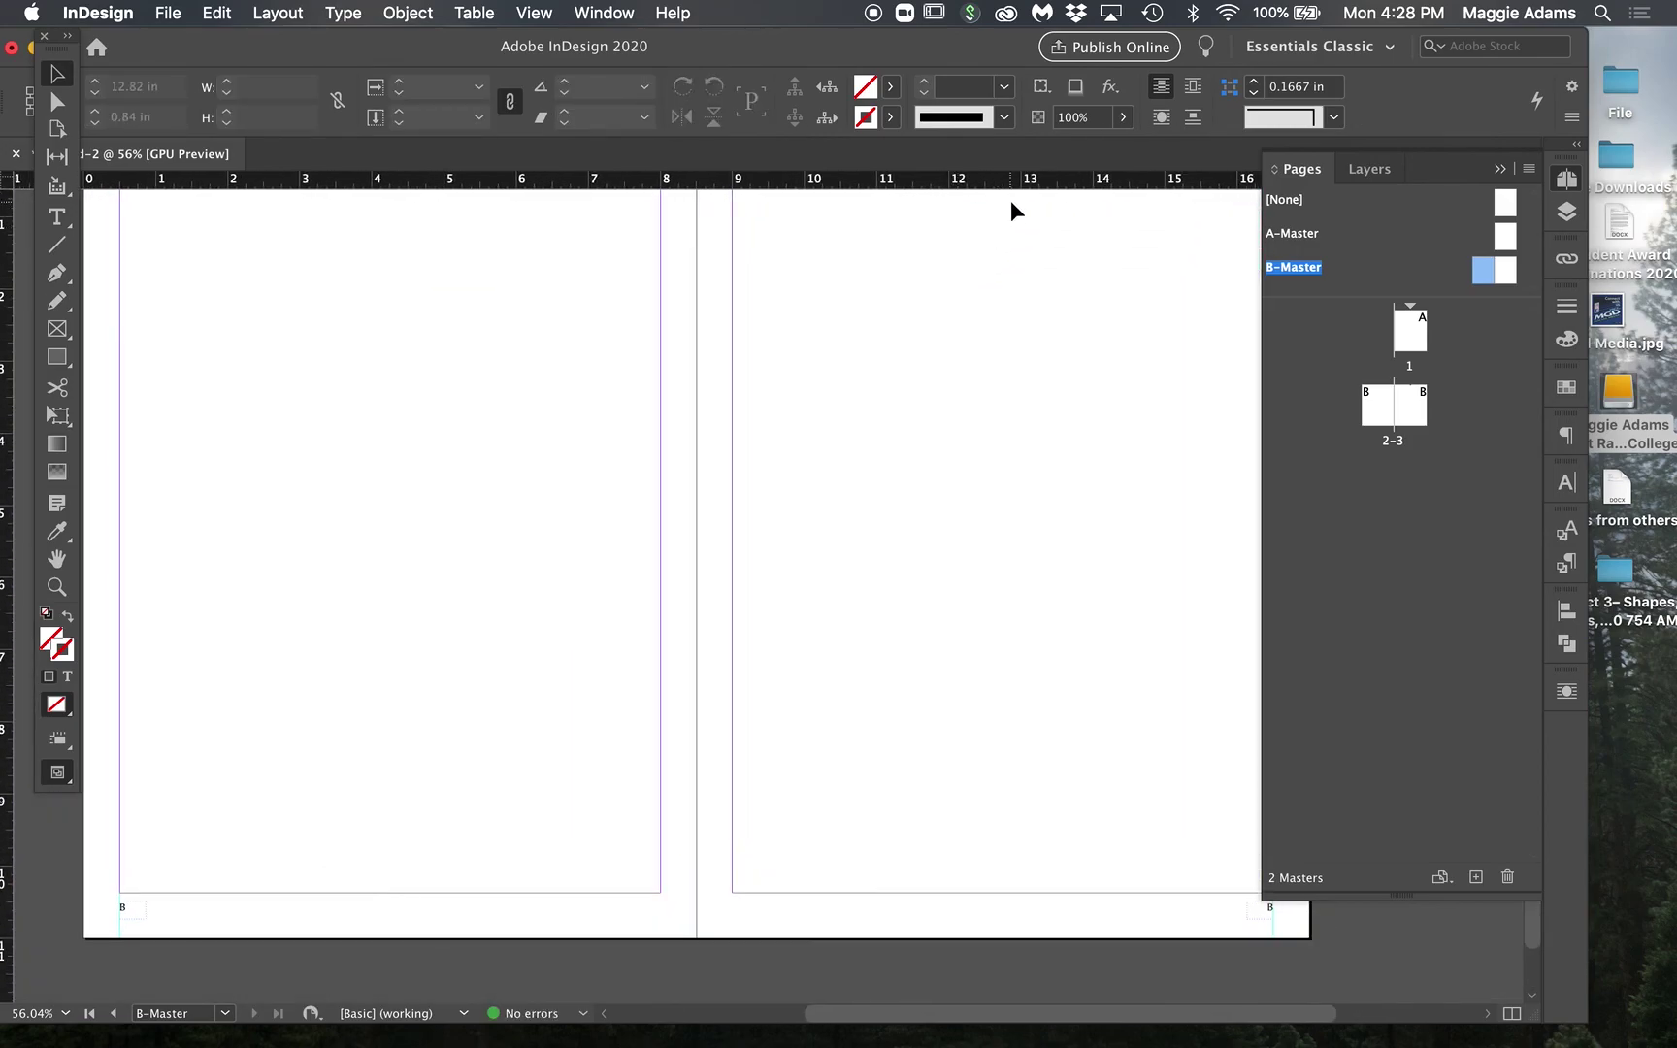
scroll(1010, 209, "up", 5)
left_click(1001, 326)
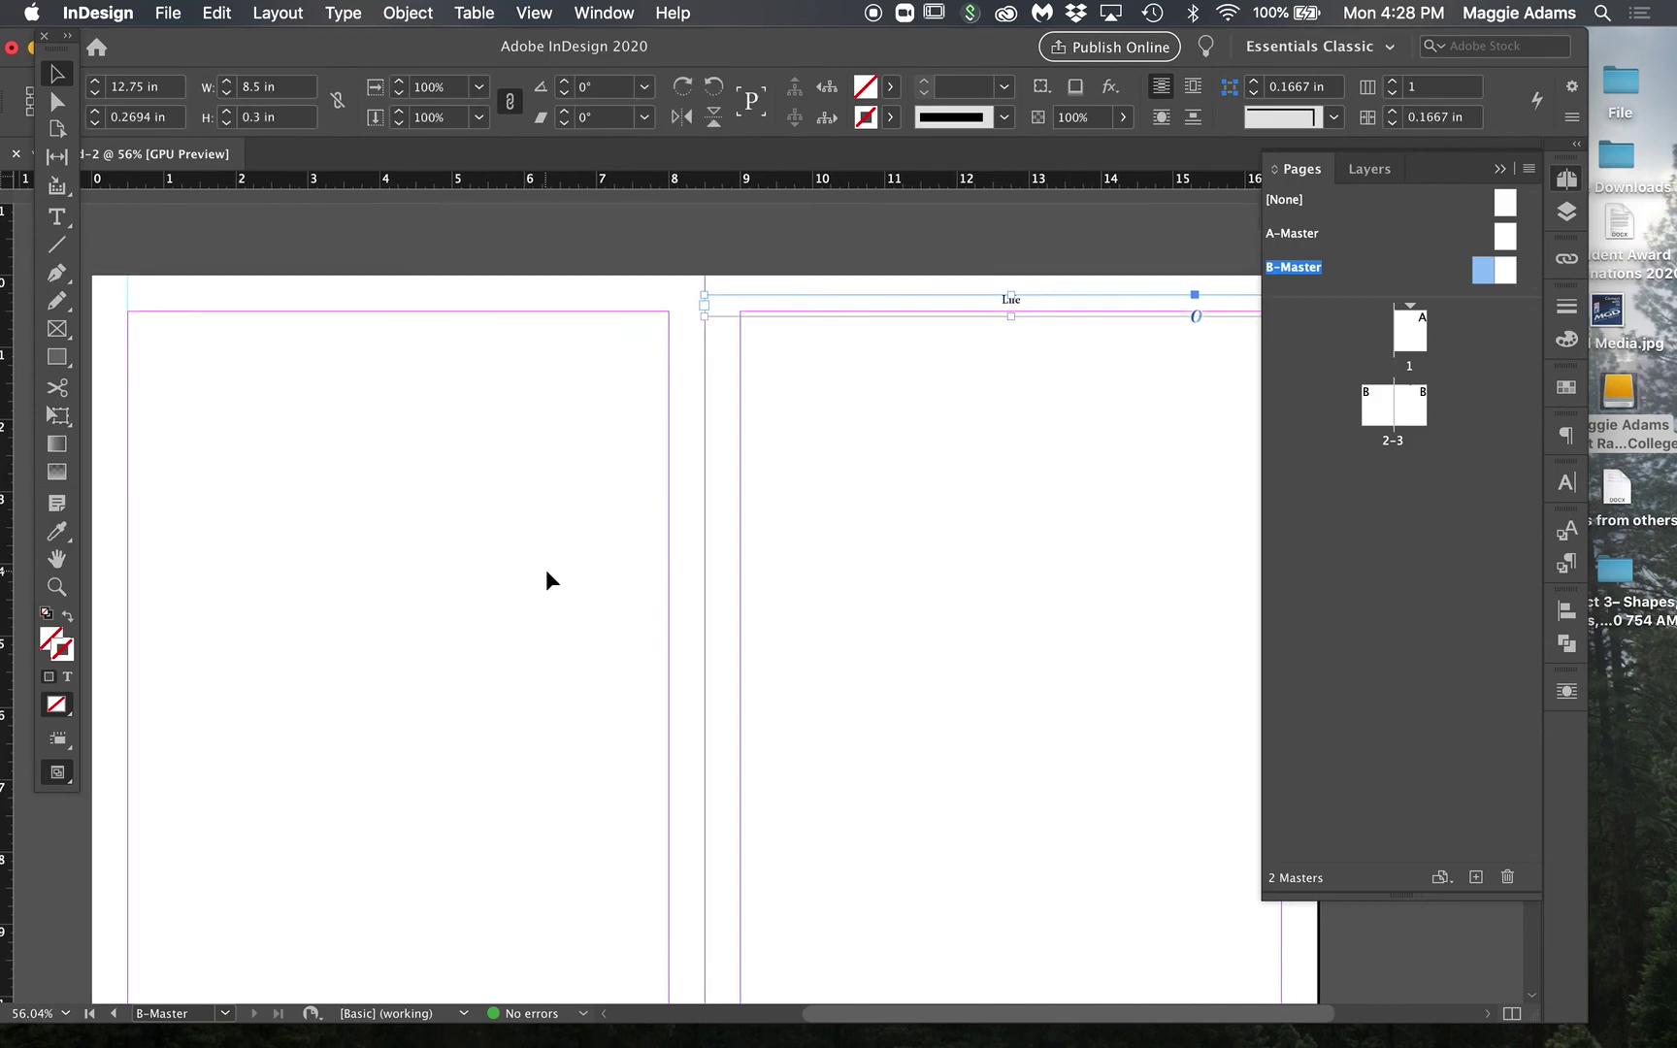
scroll(545, 579, "down", 5)
scroll(546, 570, "up", 5)
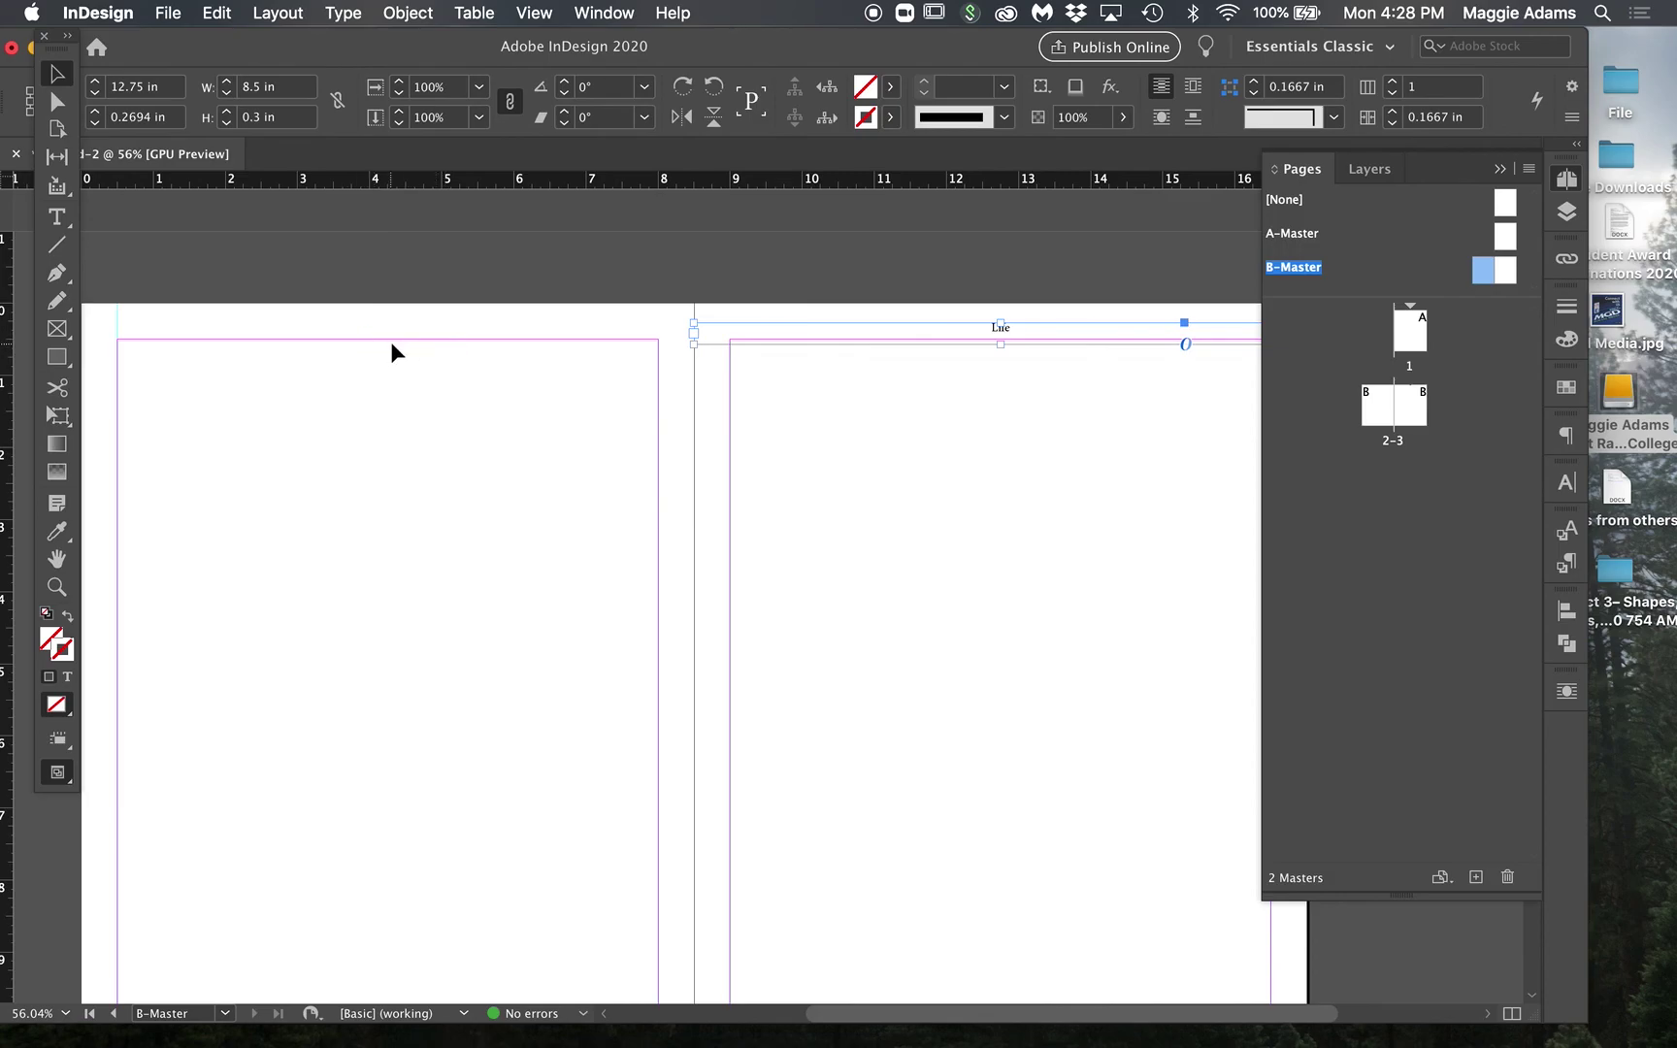
scroll(390, 342, "down", 2)
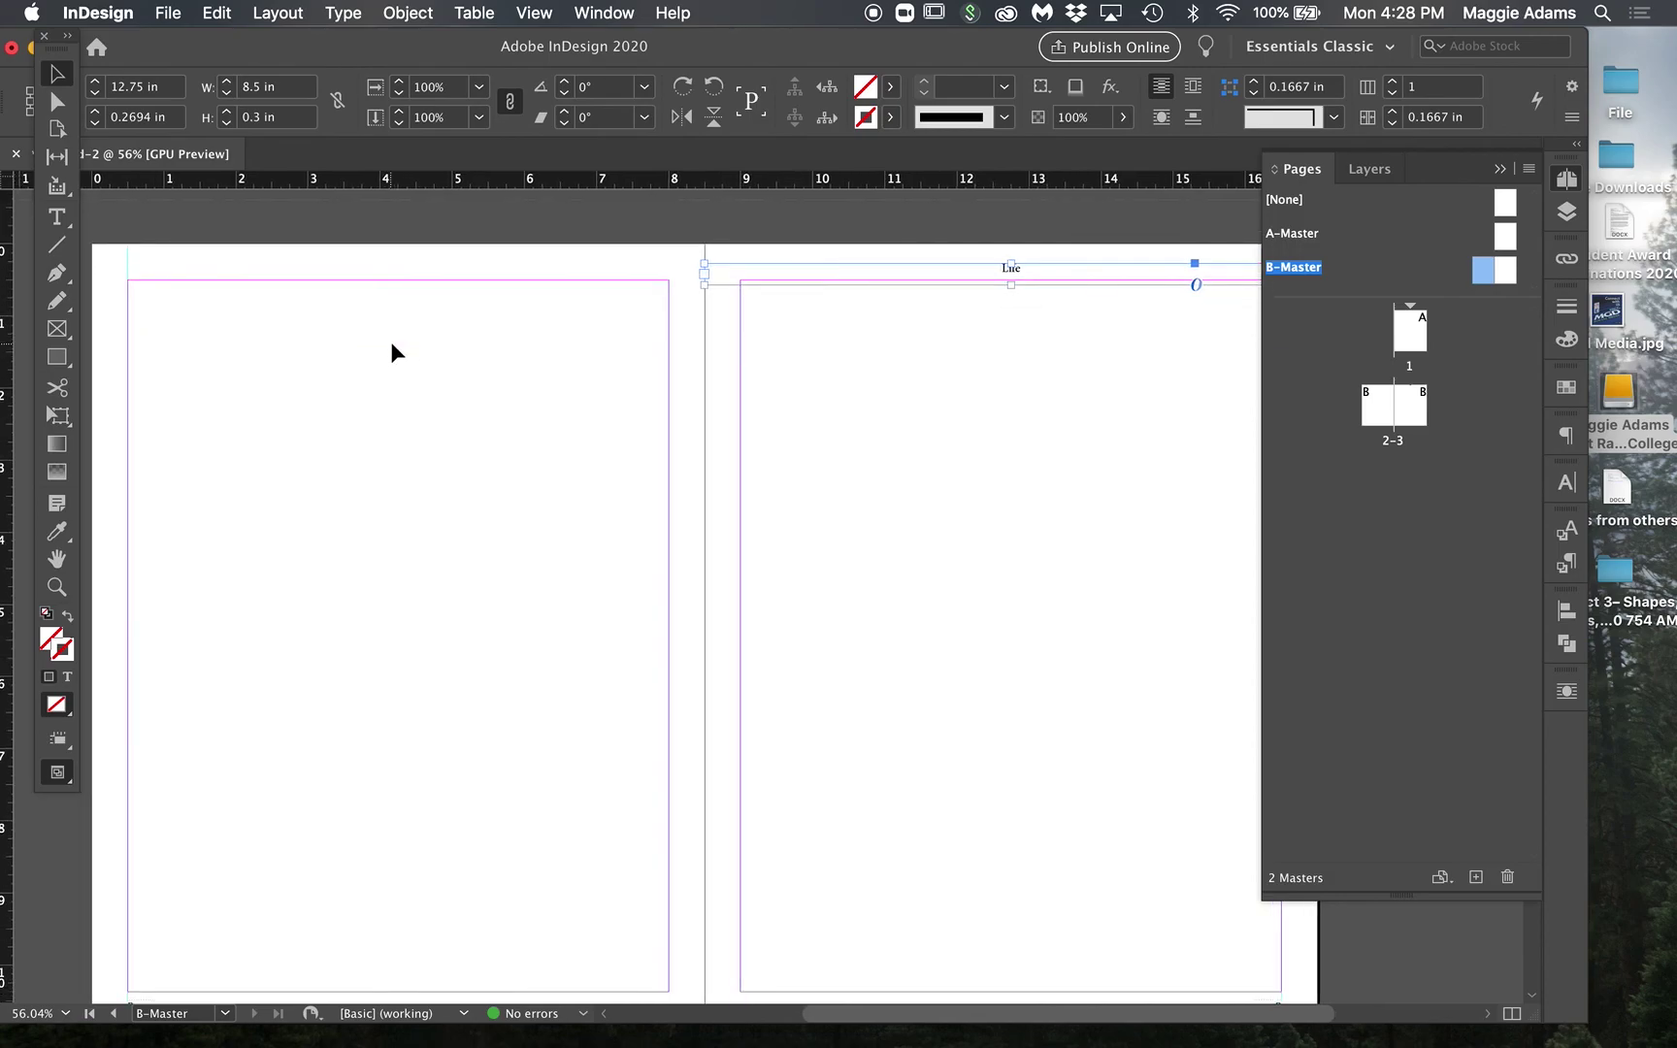
scroll(390, 342, "down", 4)
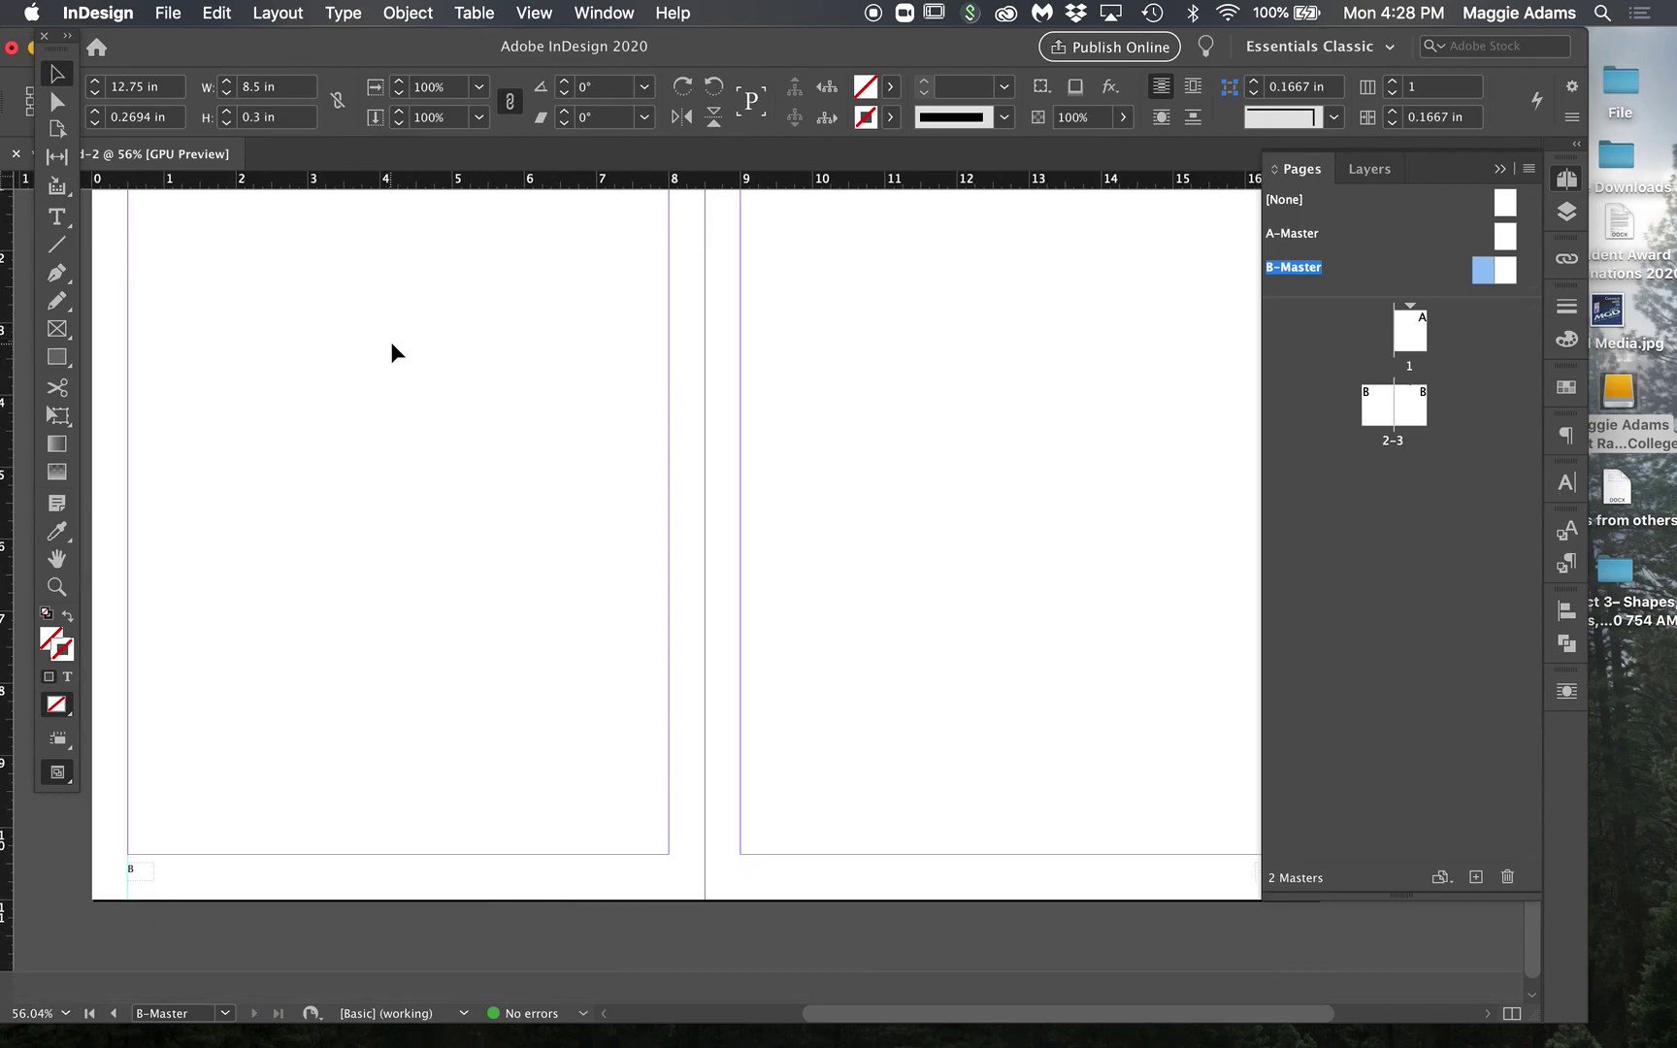
scroll(390, 341, "up", 4)
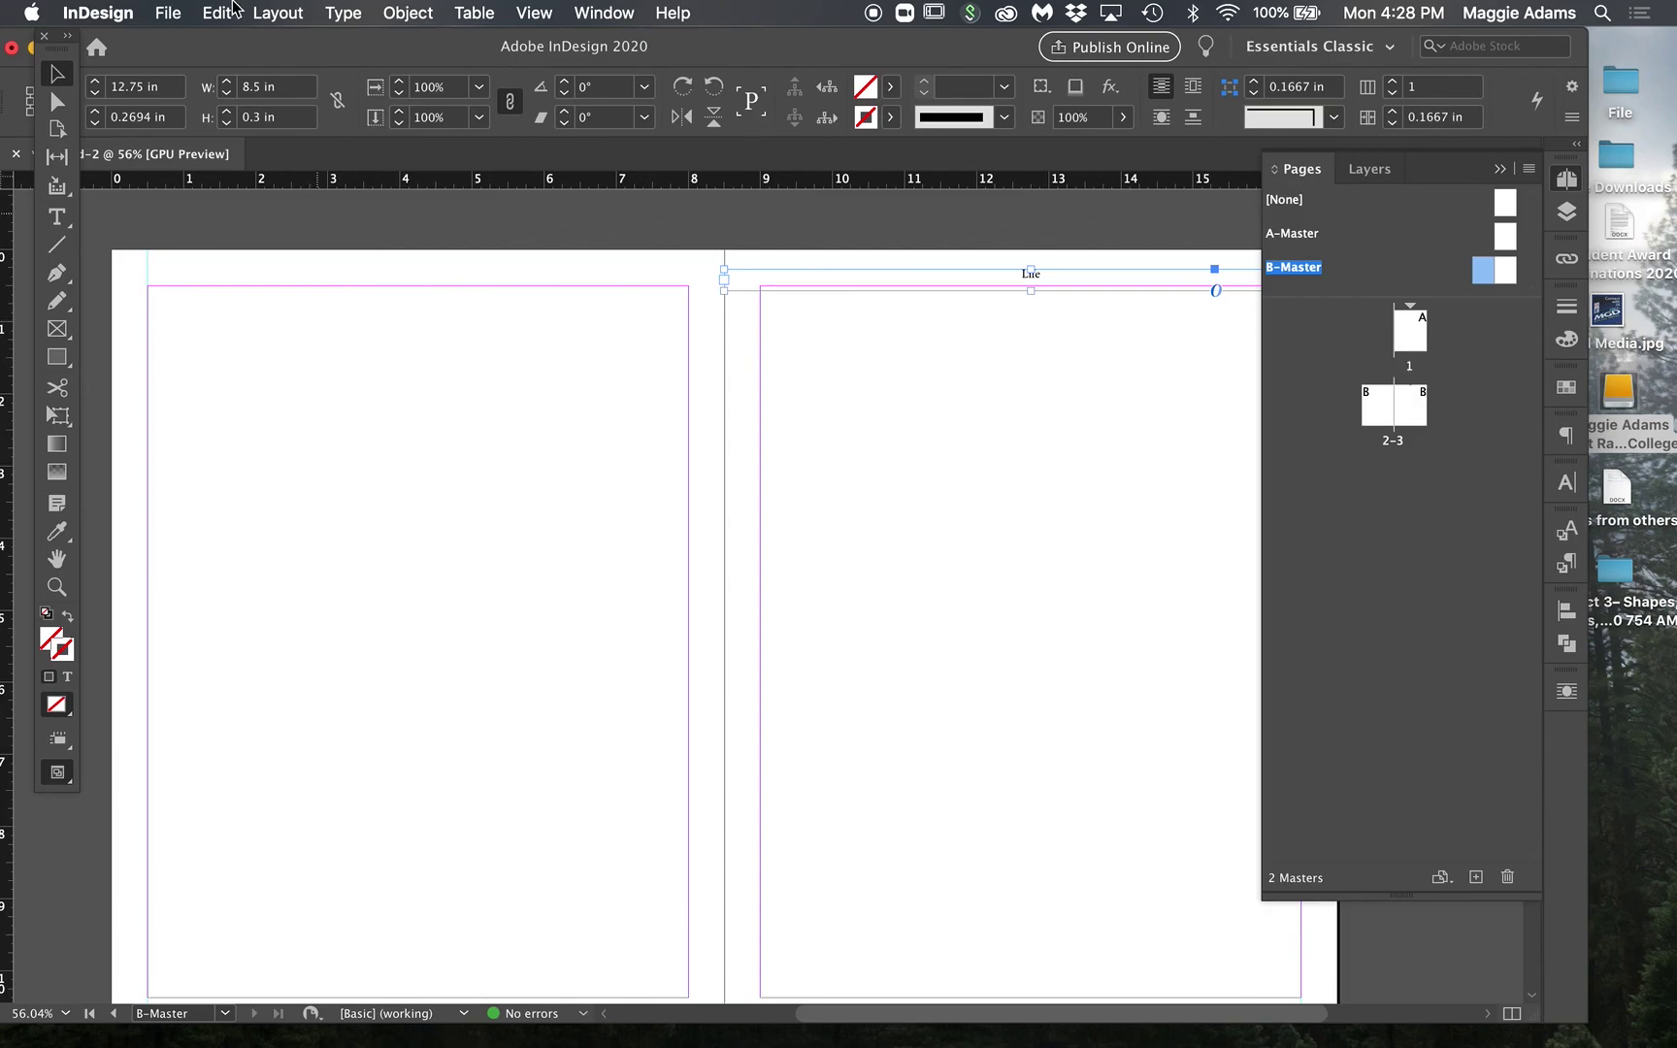
Step: Set the document bleed to 0.25 in on all sides in Document Setup
left_click(171, 15)
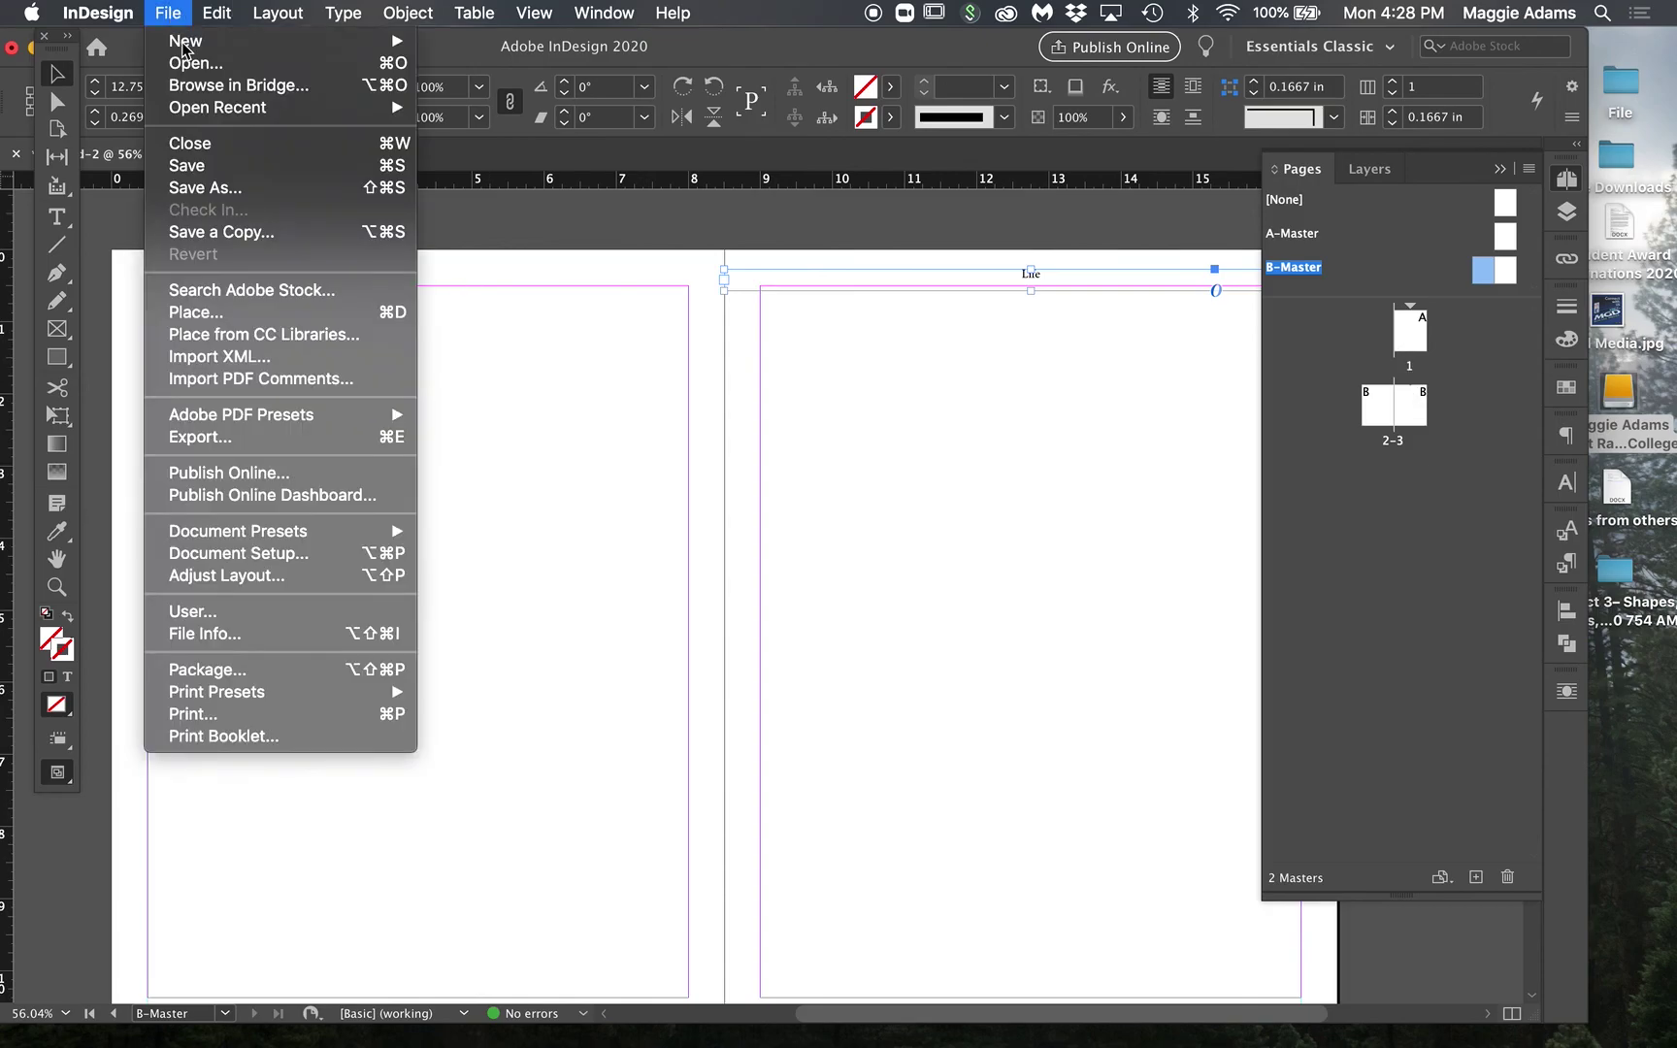
left_click(274, 553)
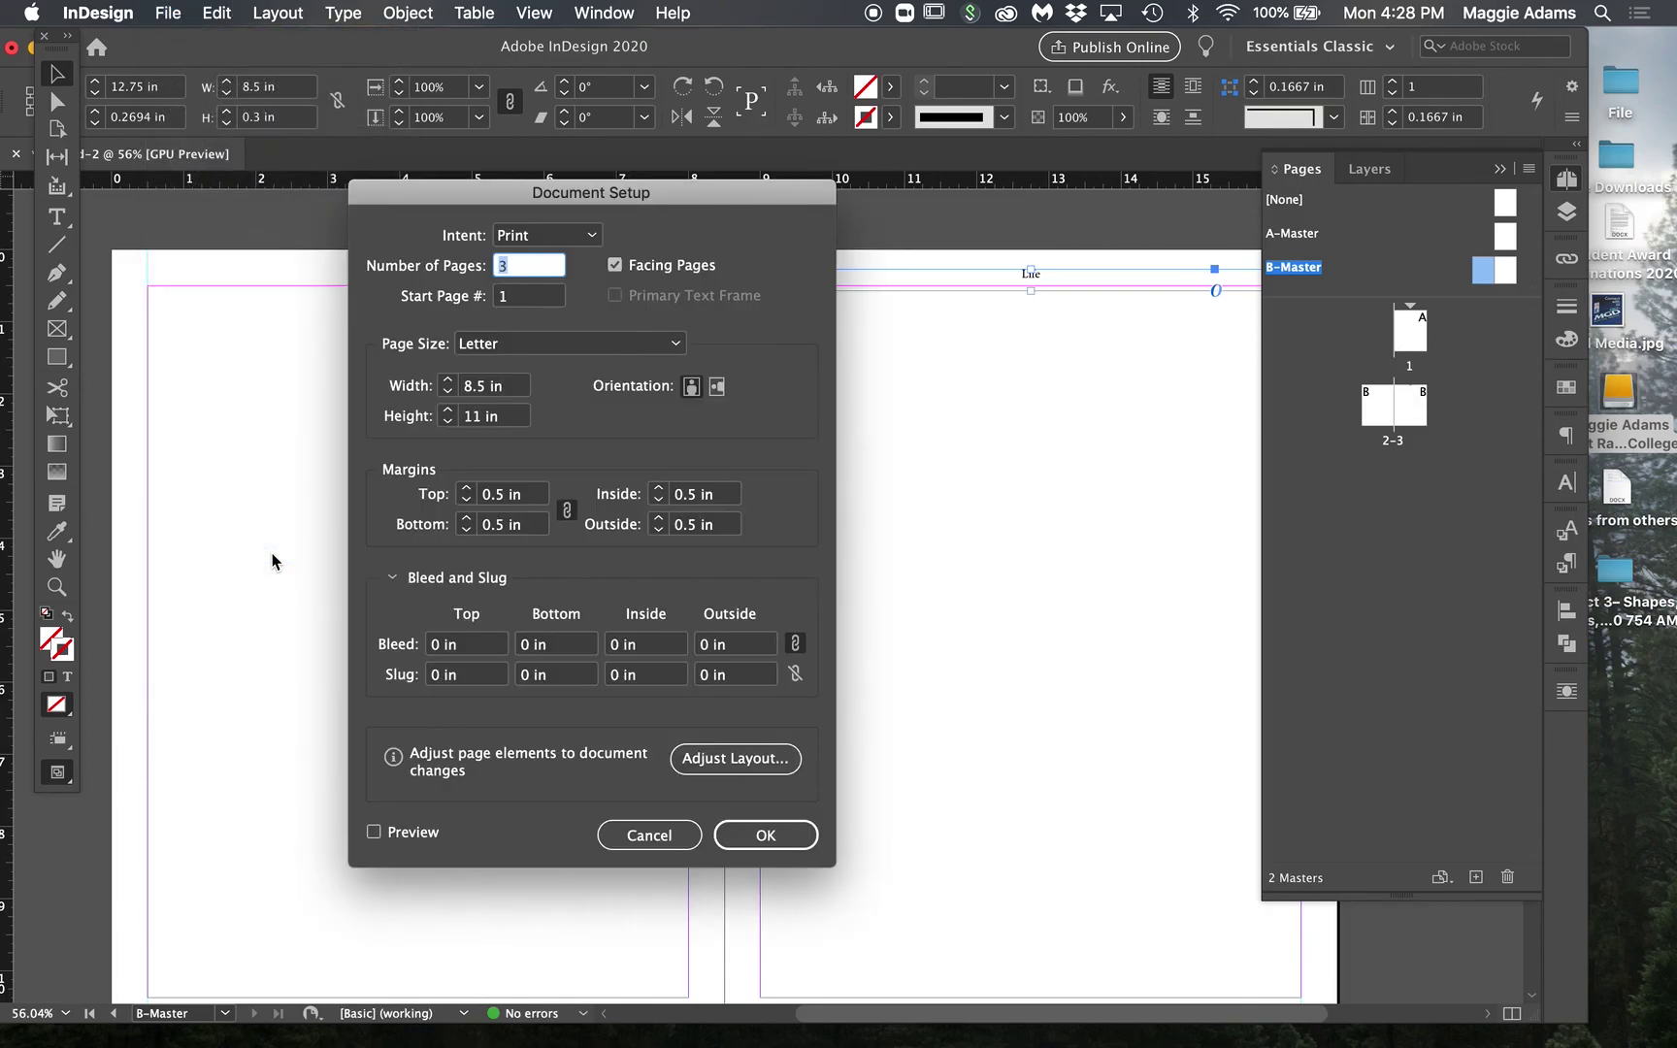
double_click(434, 646)
key("BackSpace")
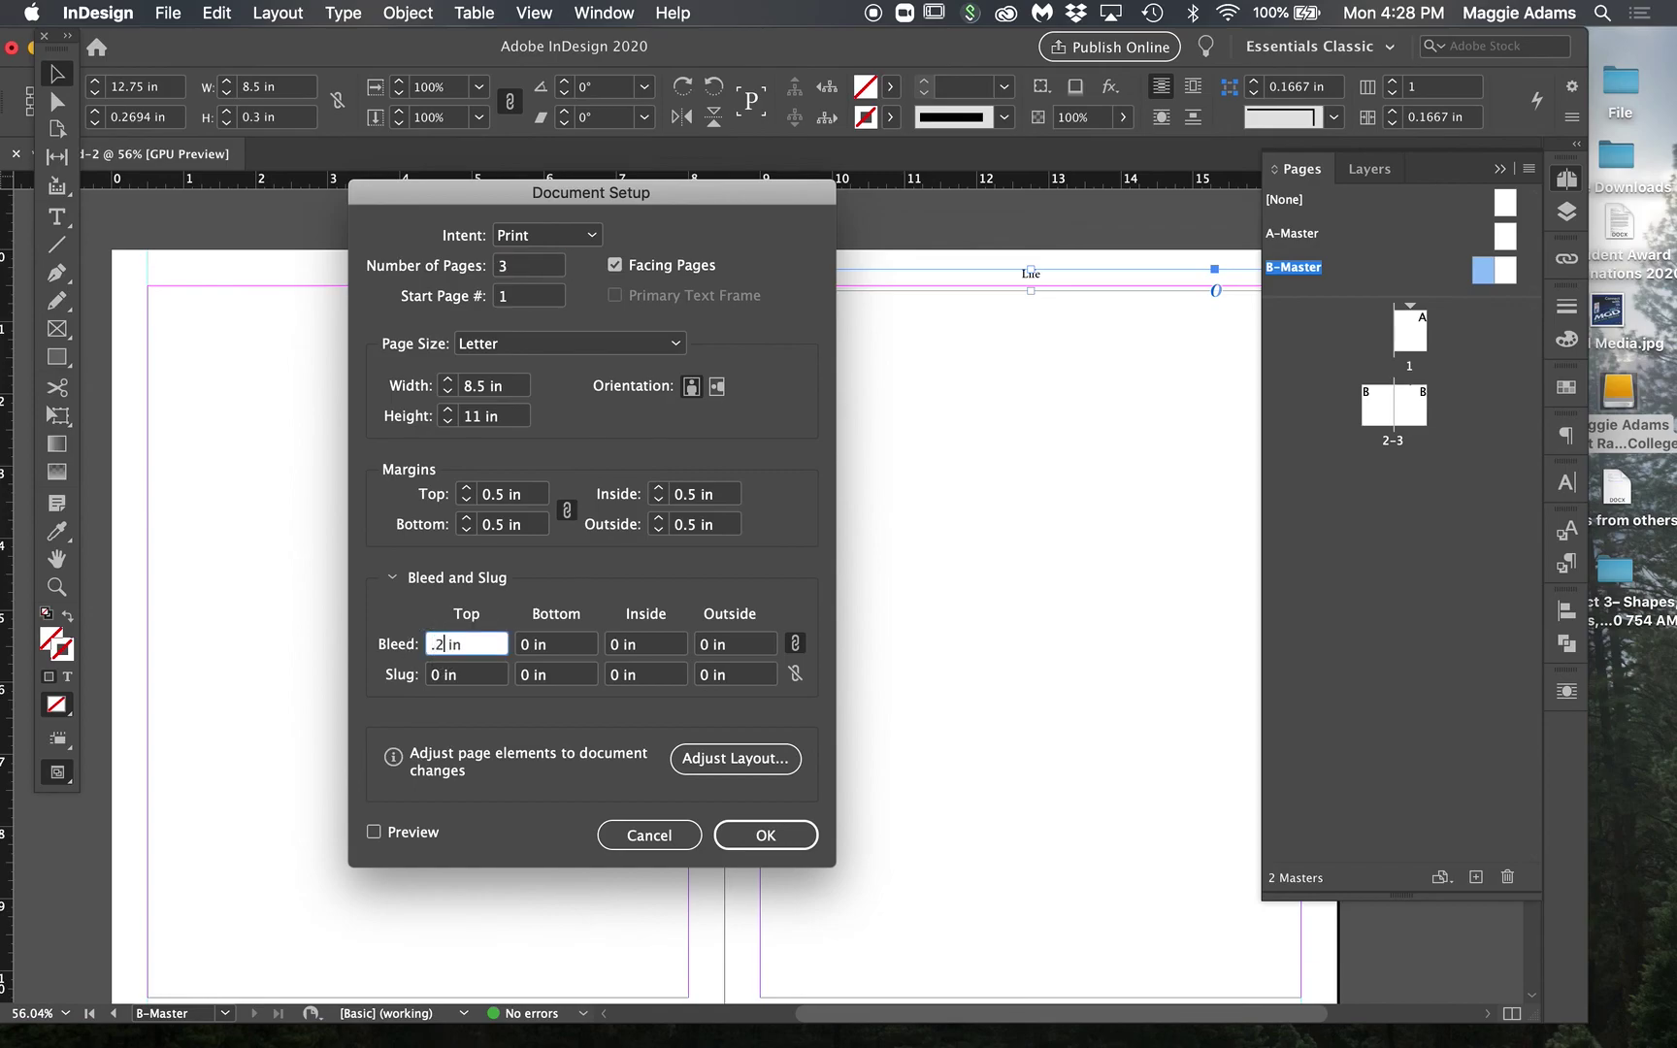
key("Return")
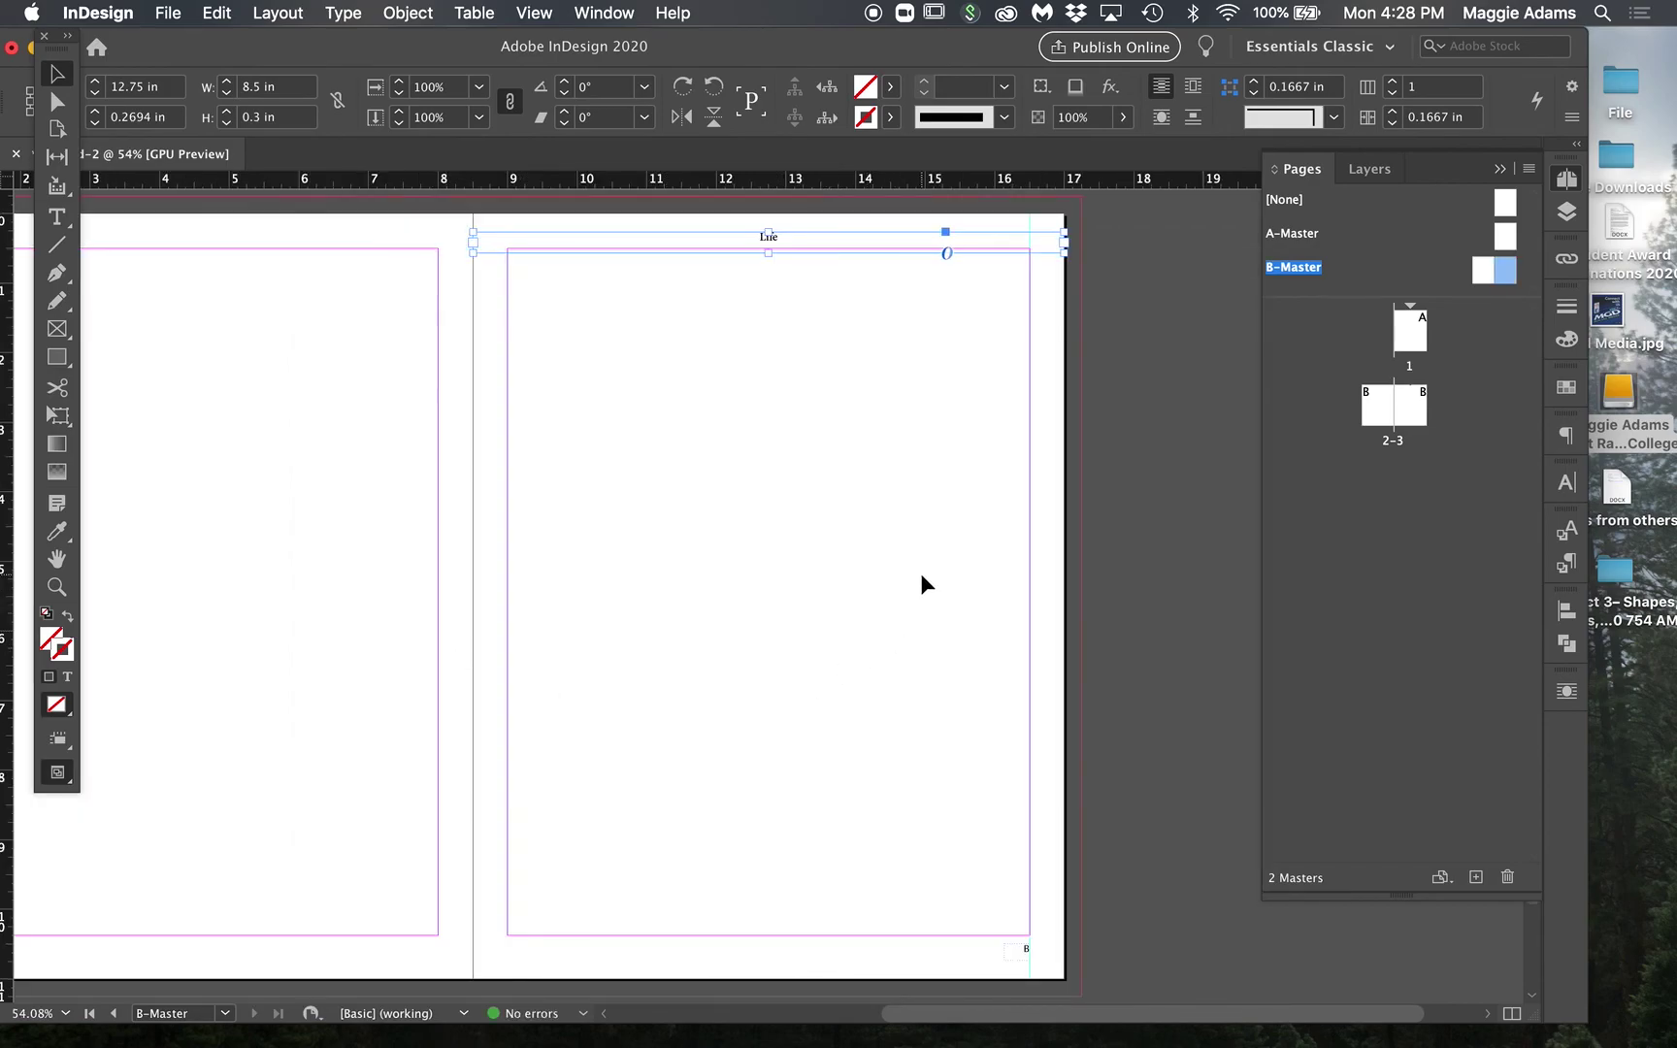
scroll(922, 575, "left", 3)
scroll(920, 573, "left", 3)
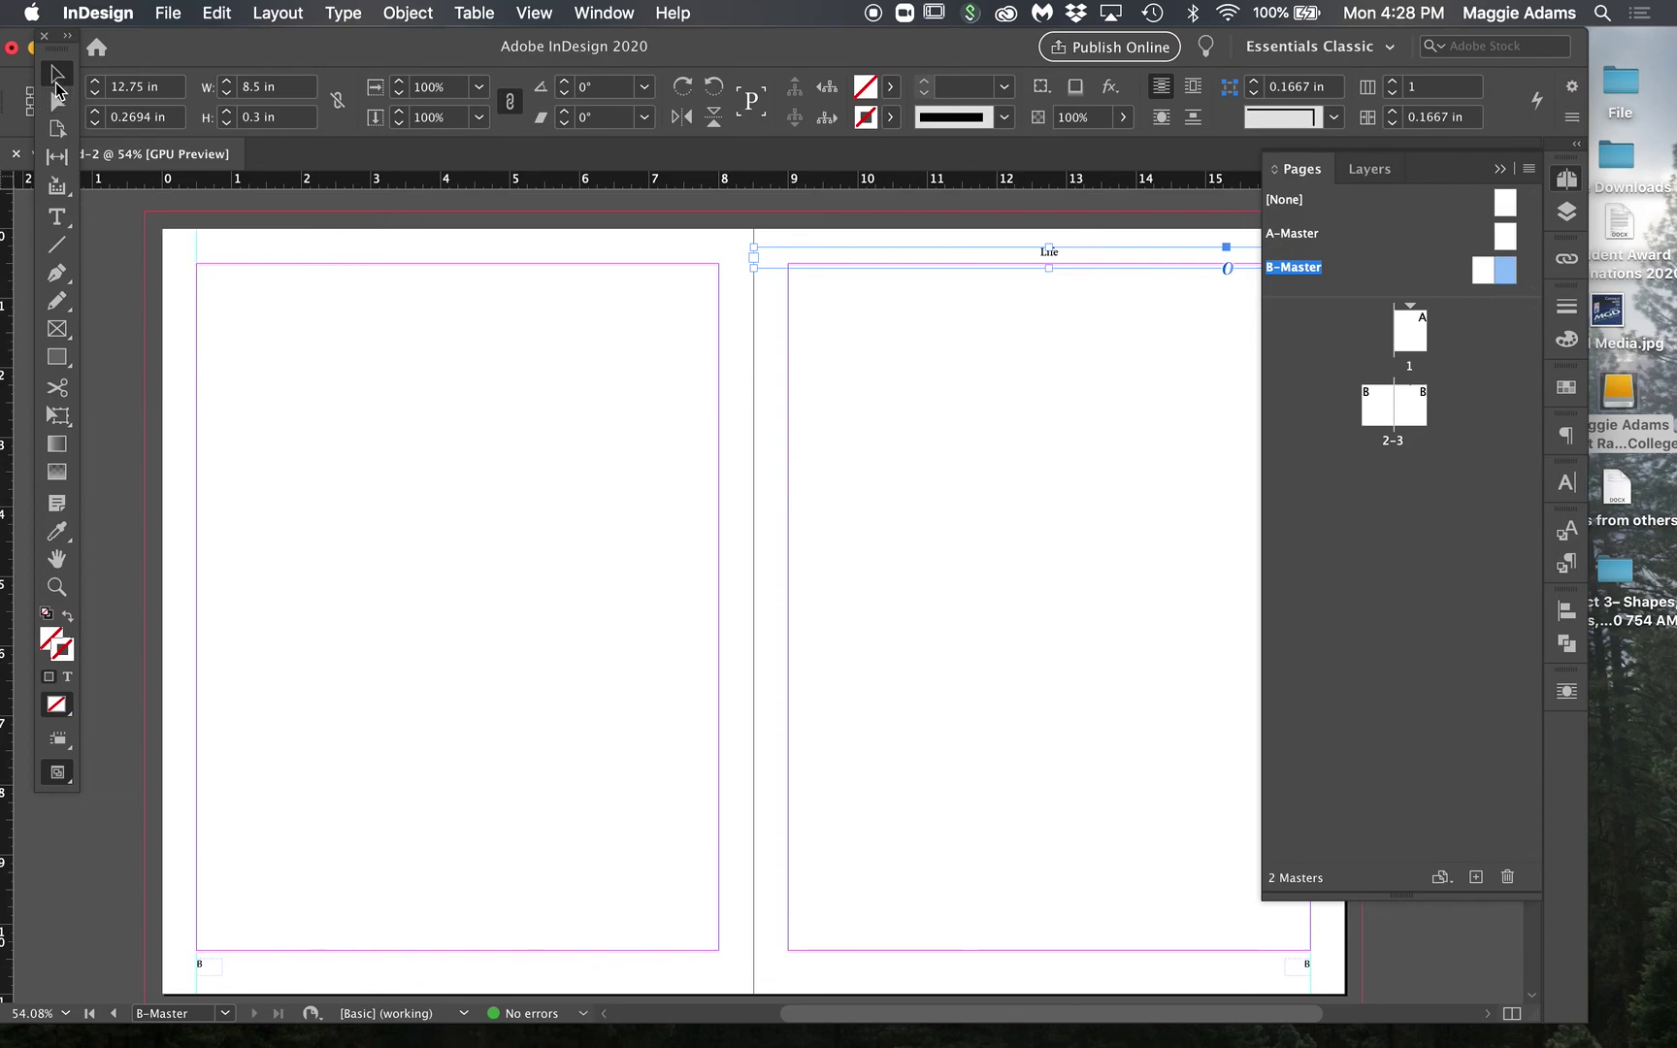
left_click(135, 266)
Step: Open page 1 and draw an 8.5 x 11 in rectangle covering the whole page
scroll(639, 398, "up", 2)
scroll(638, 403, "right", 3)
left_click(1404, 335)
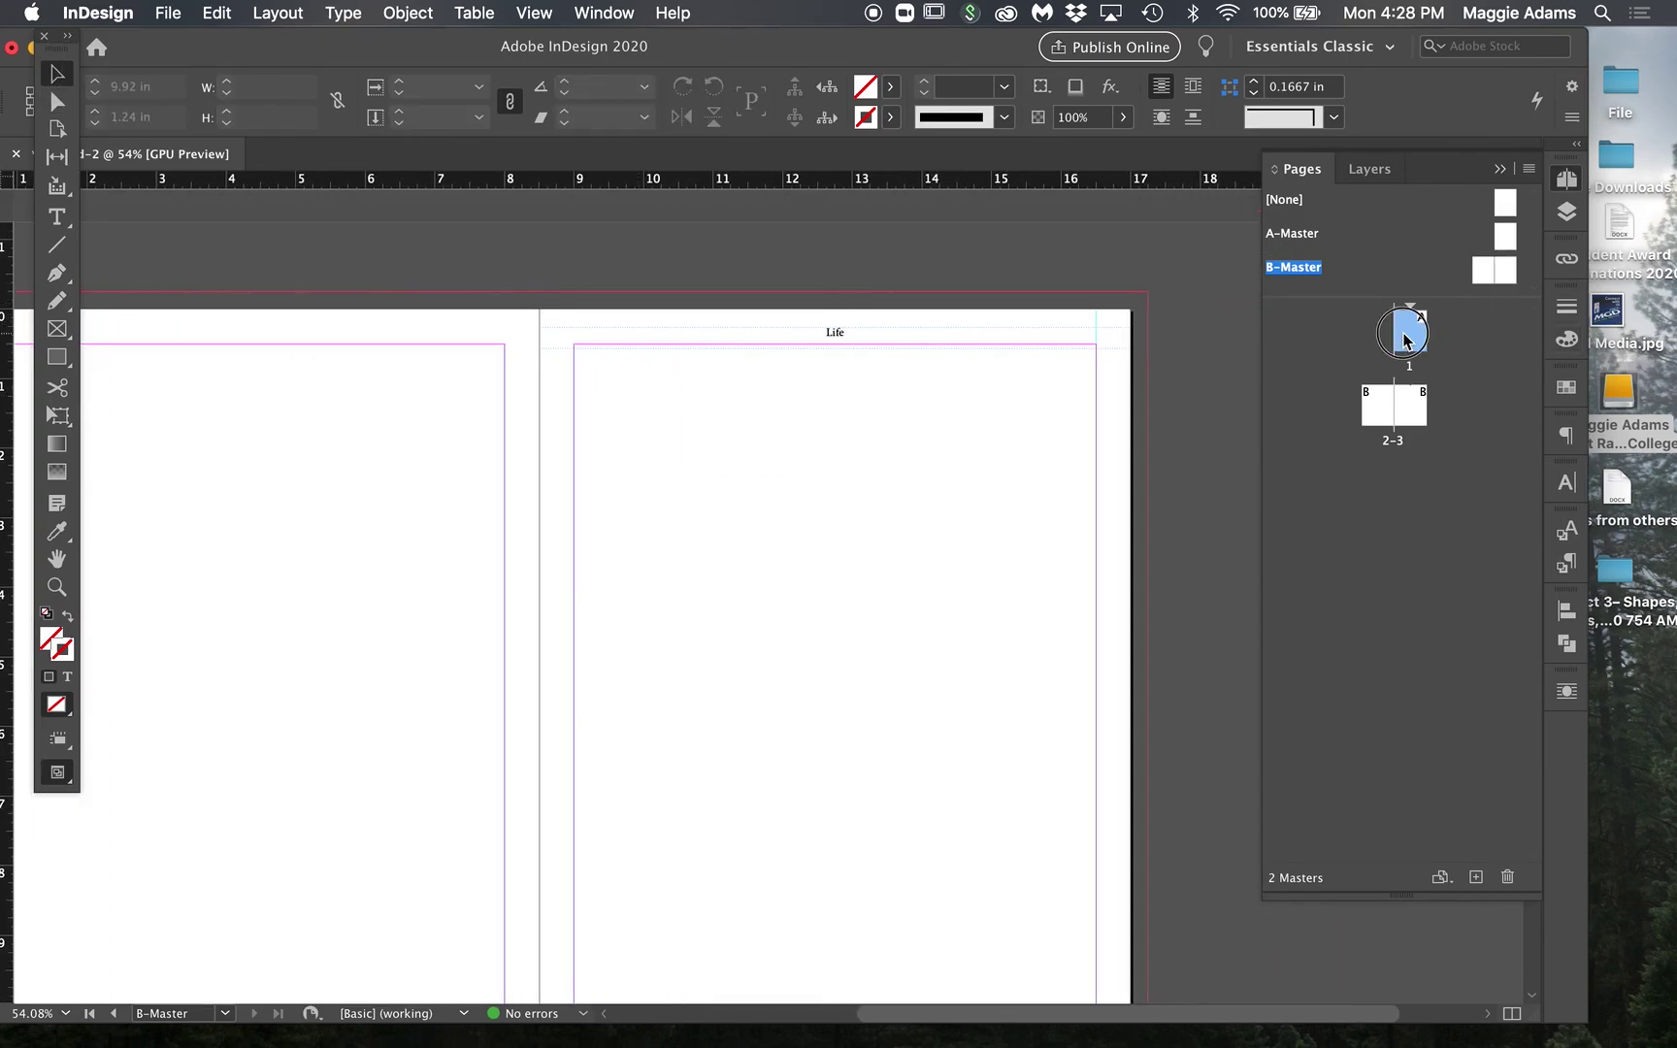
double_click(1404, 335)
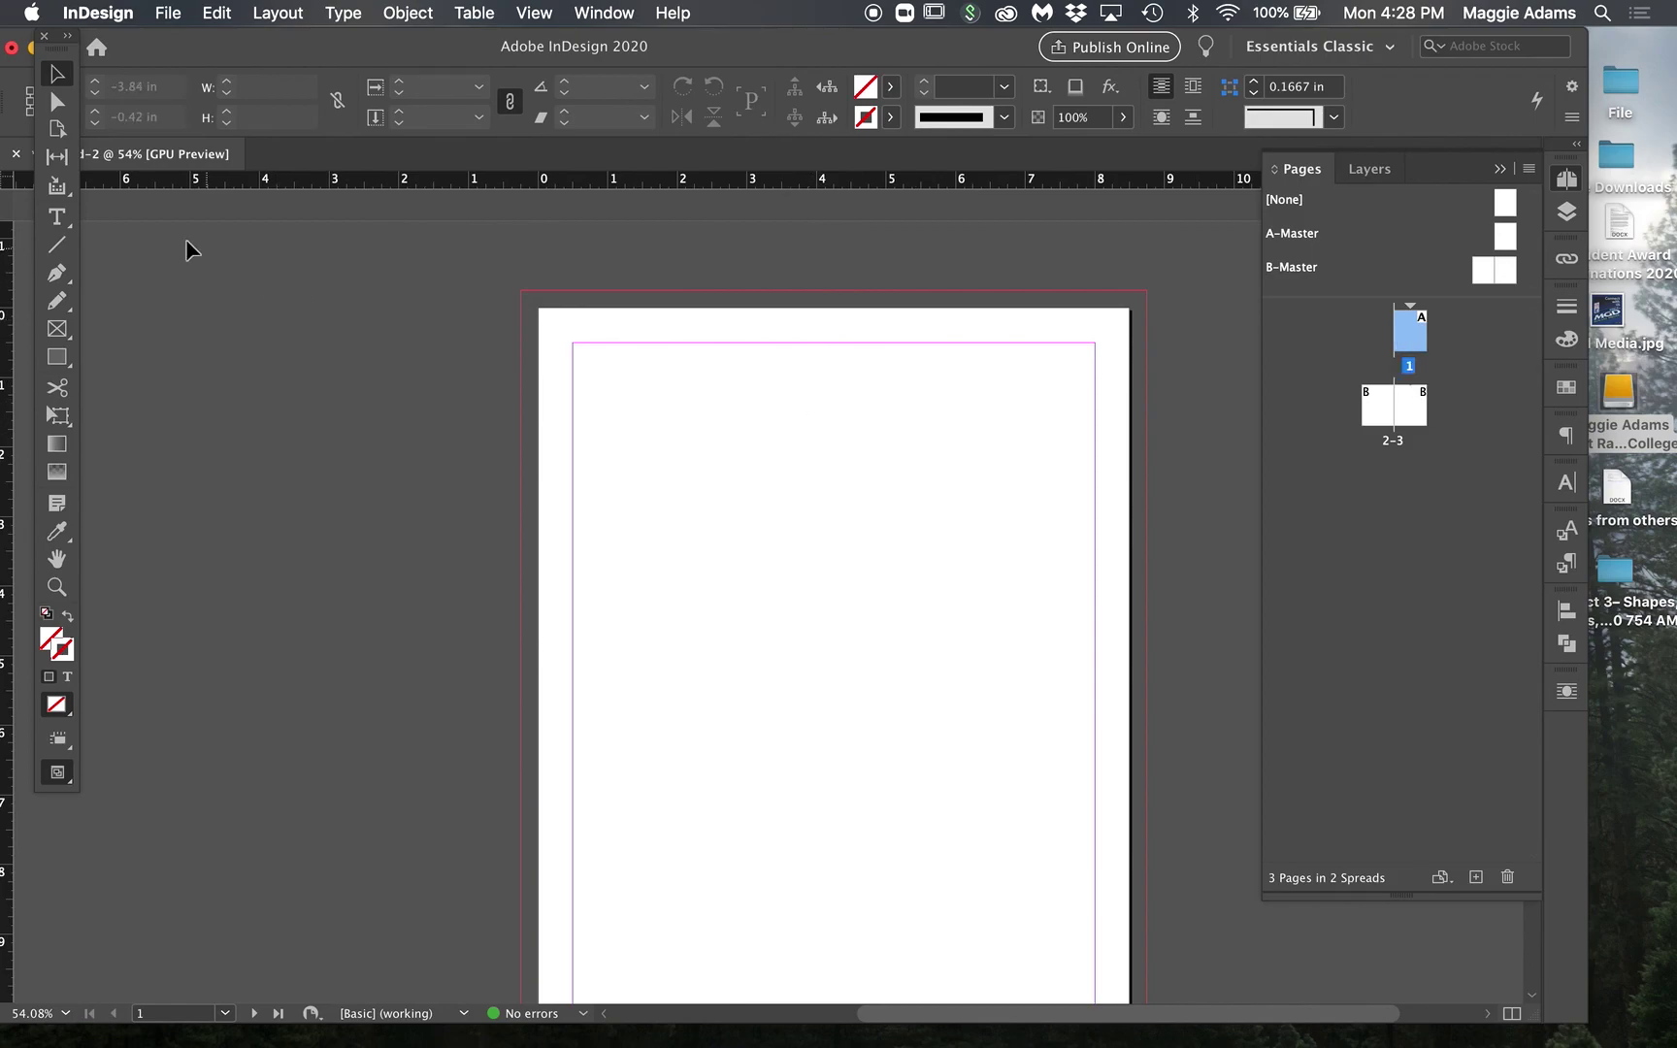
left_click(57, 357)
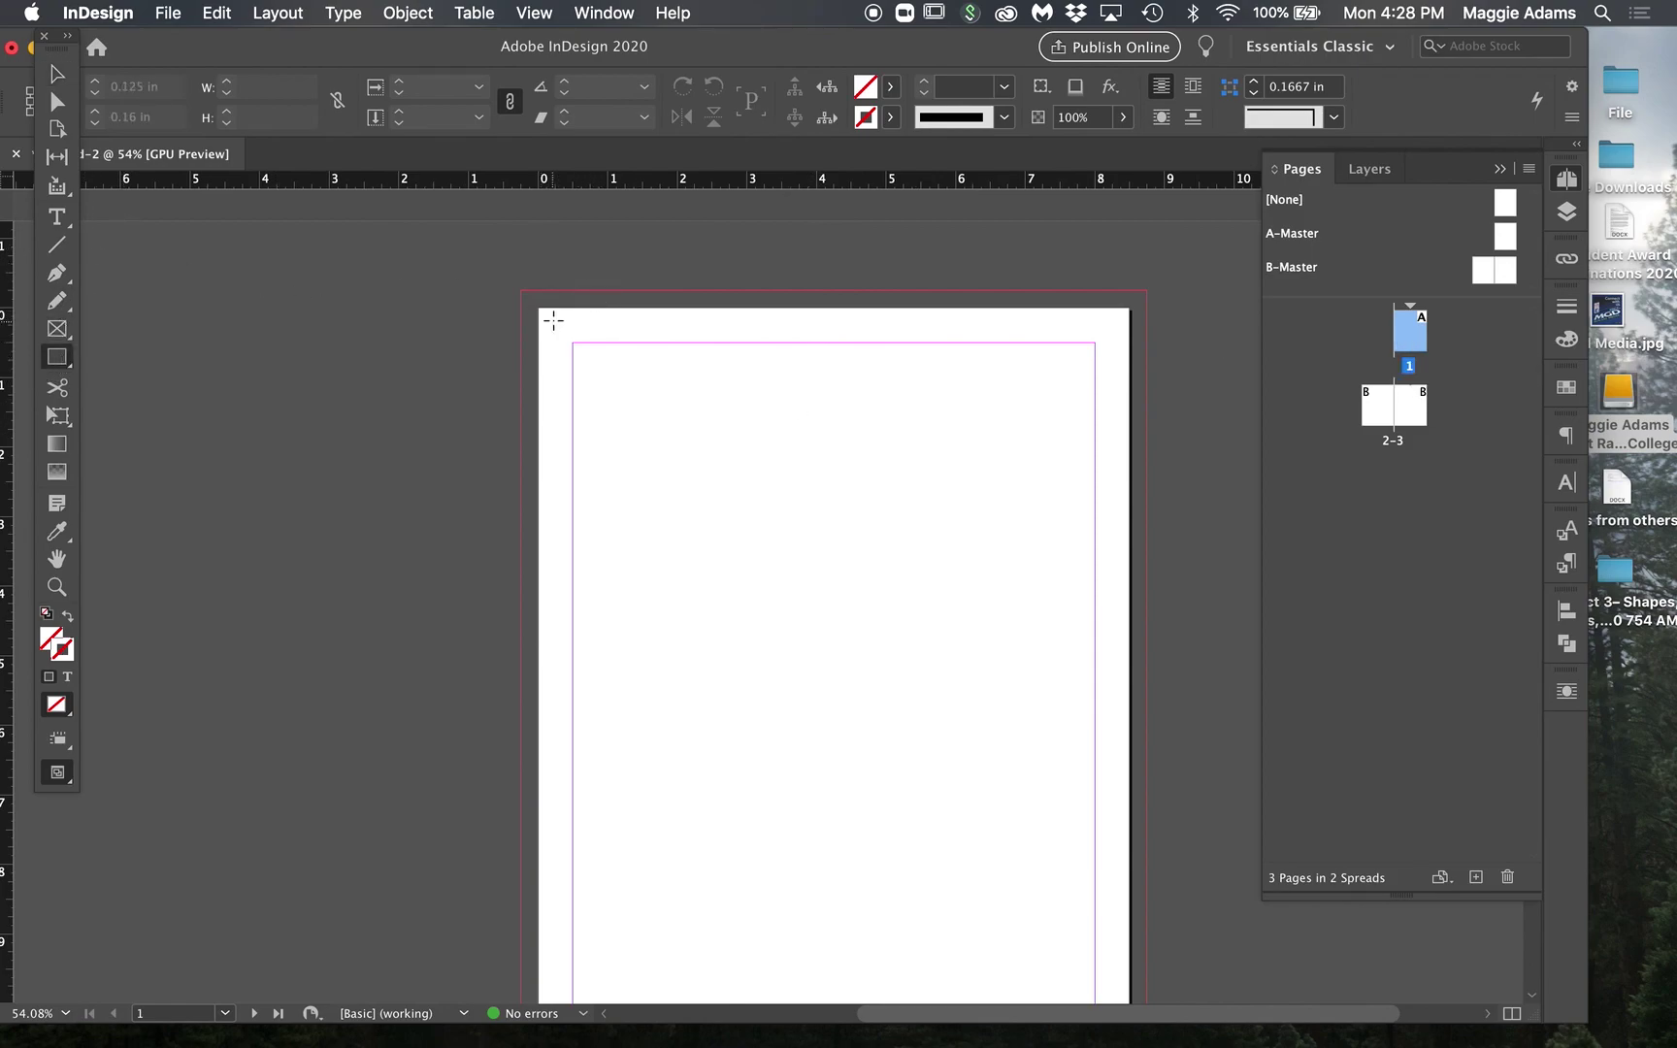
mouse_move(541, 310)
left_mouse_down()
mouse_move(1036, 976)
mouse_move(1087, 956)
mouse_move(1121, 904)
mouse_move(1129, 929)
left_mouse_up()
Step: Fill the page 1 rectangle with the magenta swatch C=0 M=100 Y=0 K=0 and leave it without a stroke
left_click(1566, 387)
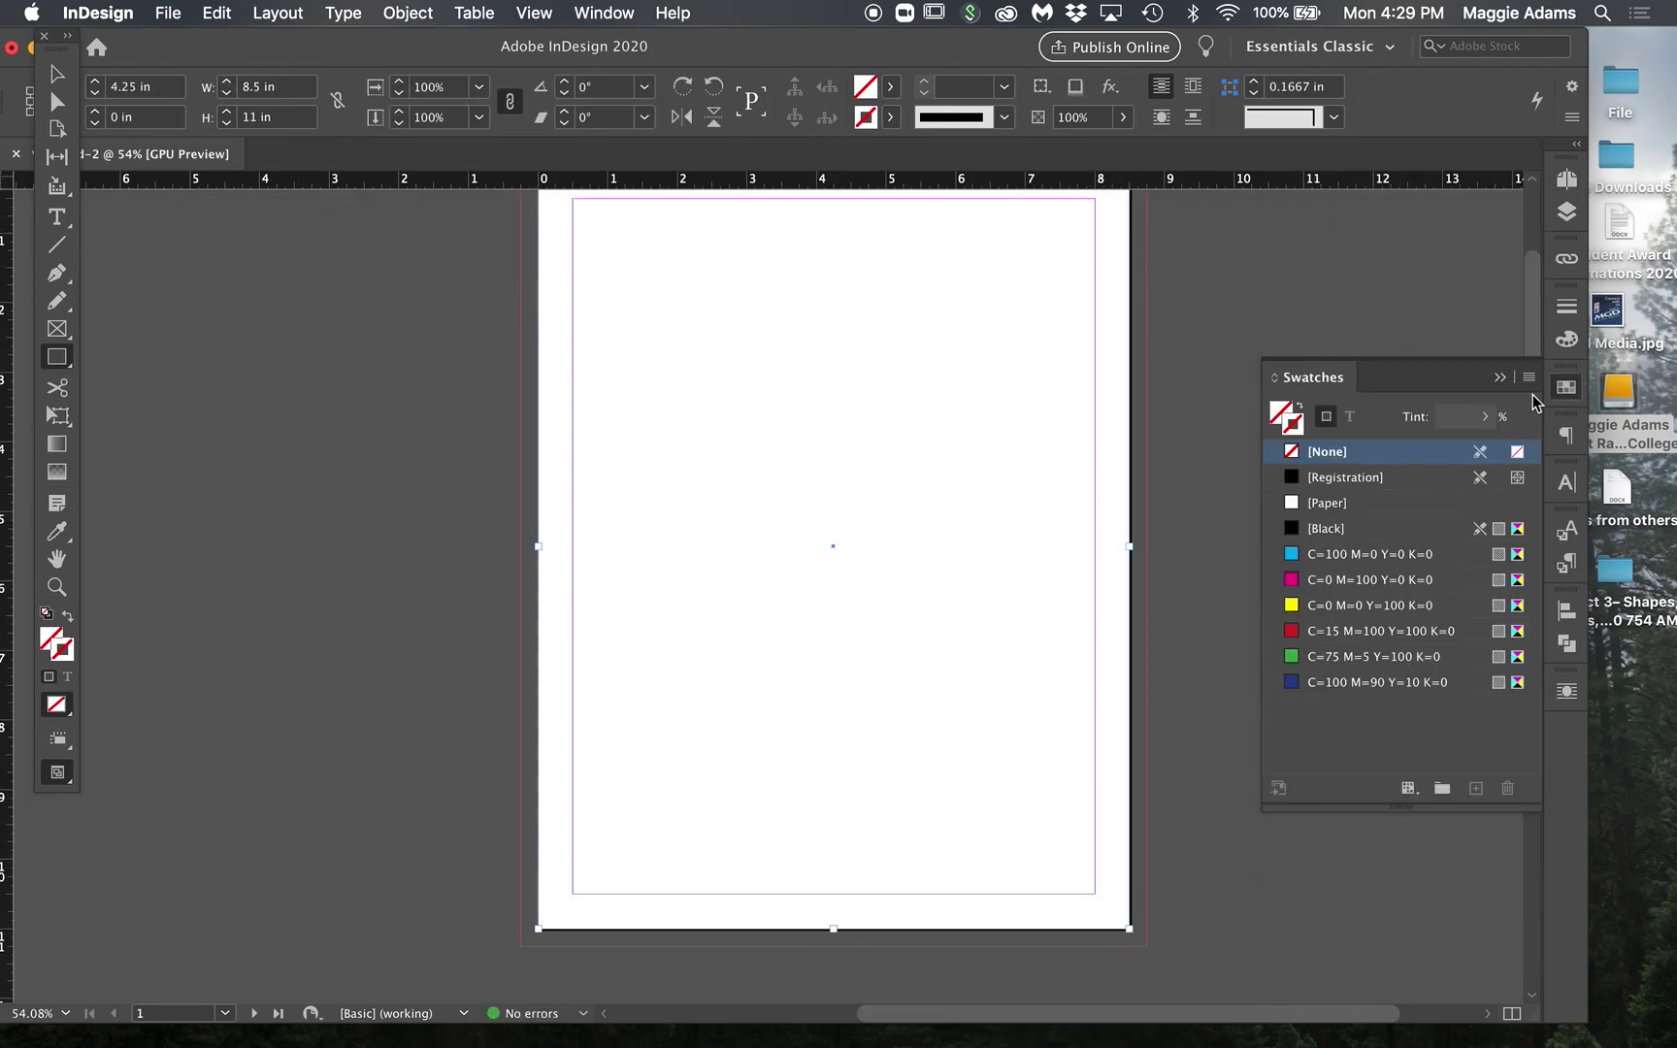
left_click(1329, 581)
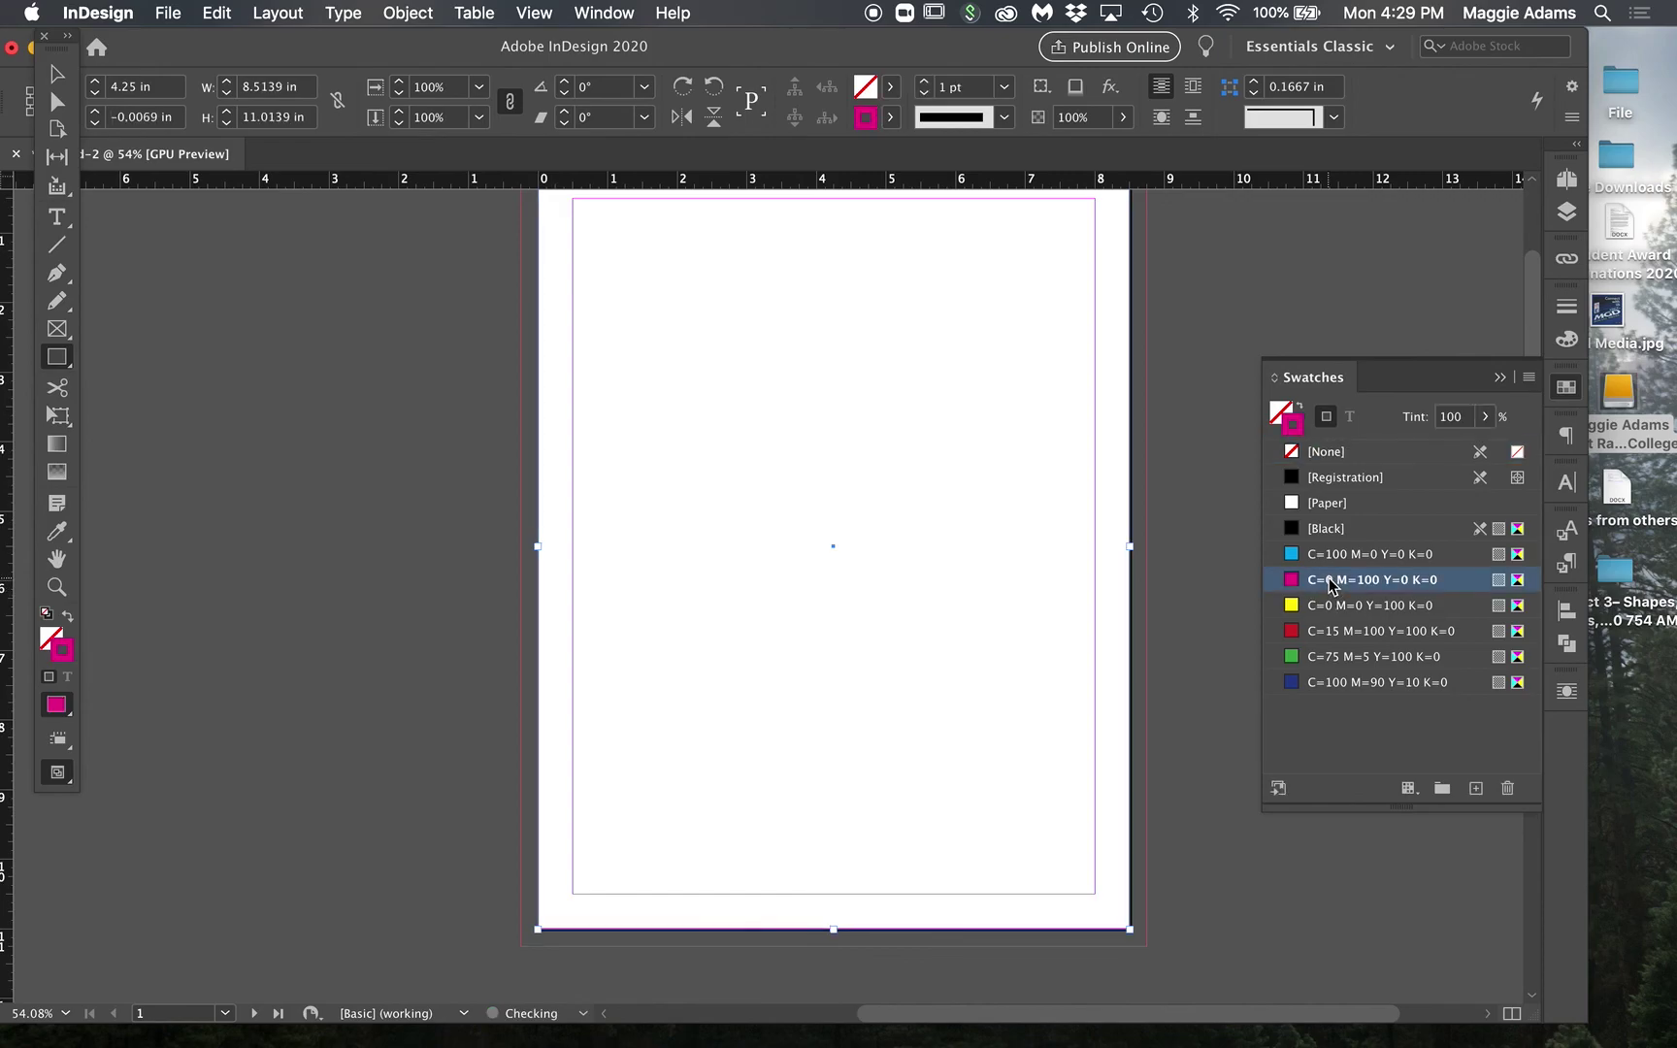
left_click(1299, 419)
left_click(1568, 397)
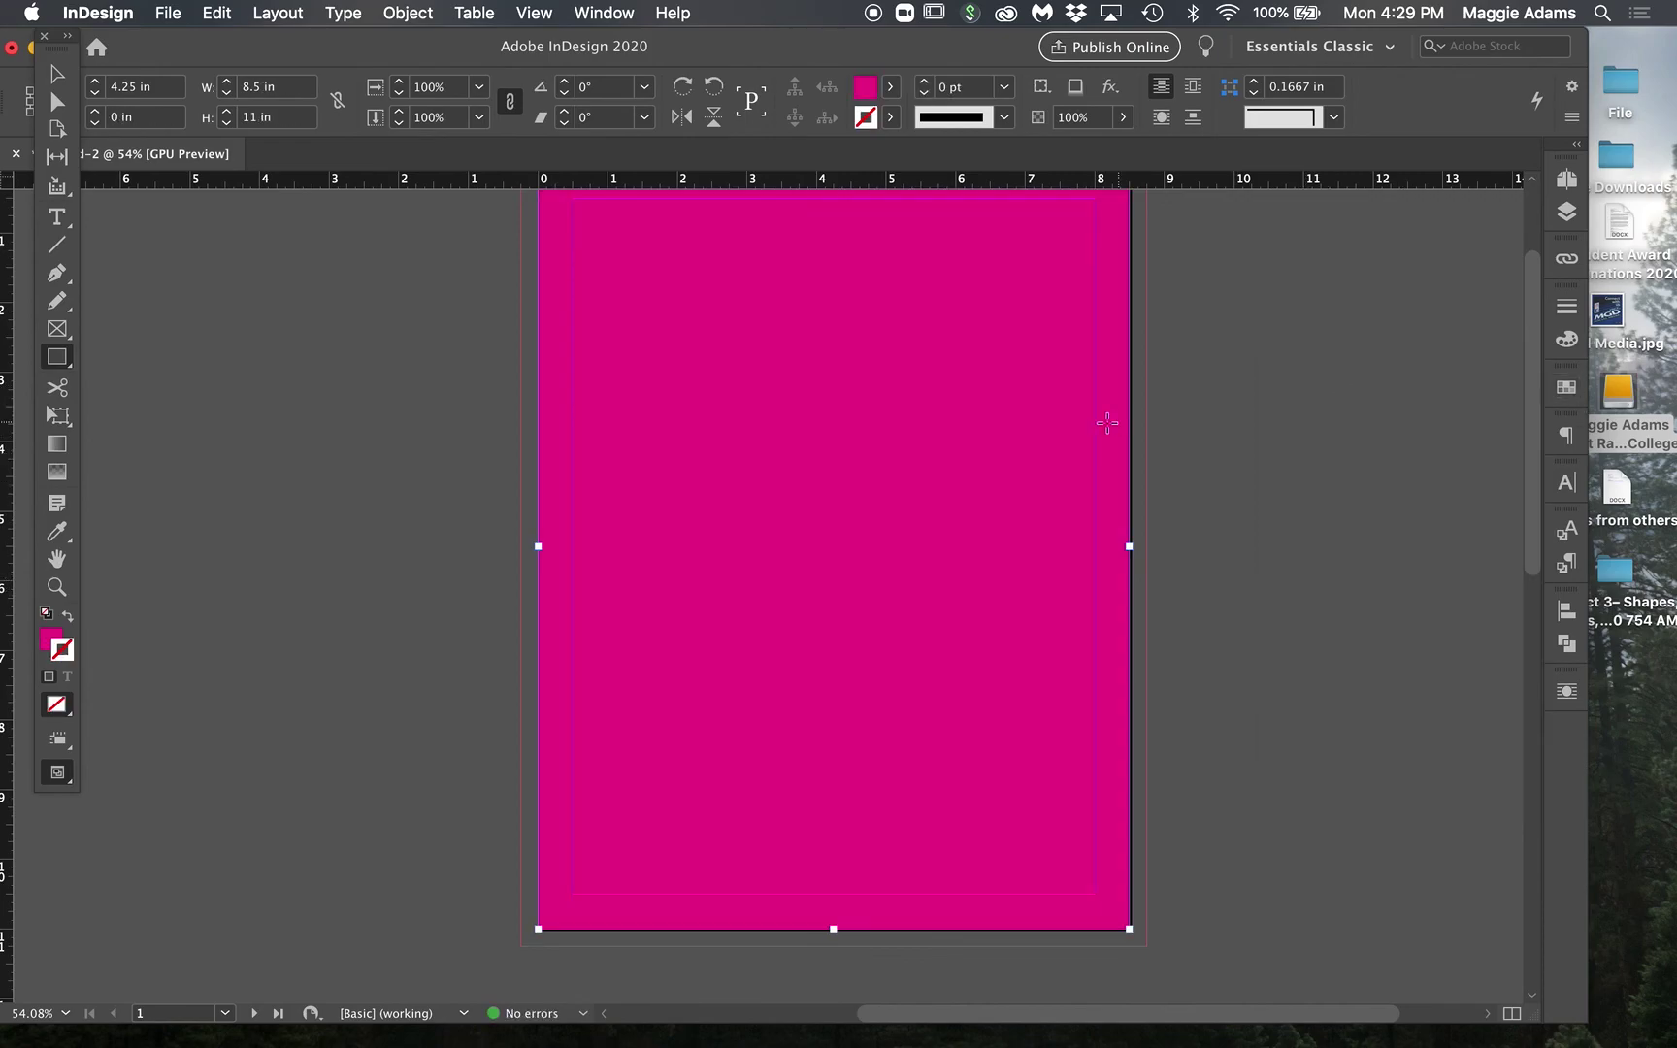
Step: Extend the magenta page 1 rectangle to the bleed guides on all sides, making it 9 x 11.5 in
scroll(1068, 424, "up", 2)
left_click(57, 74)
left_click_drag(508, 259, 491, 243)
scroll(763, 376, "down", 3)
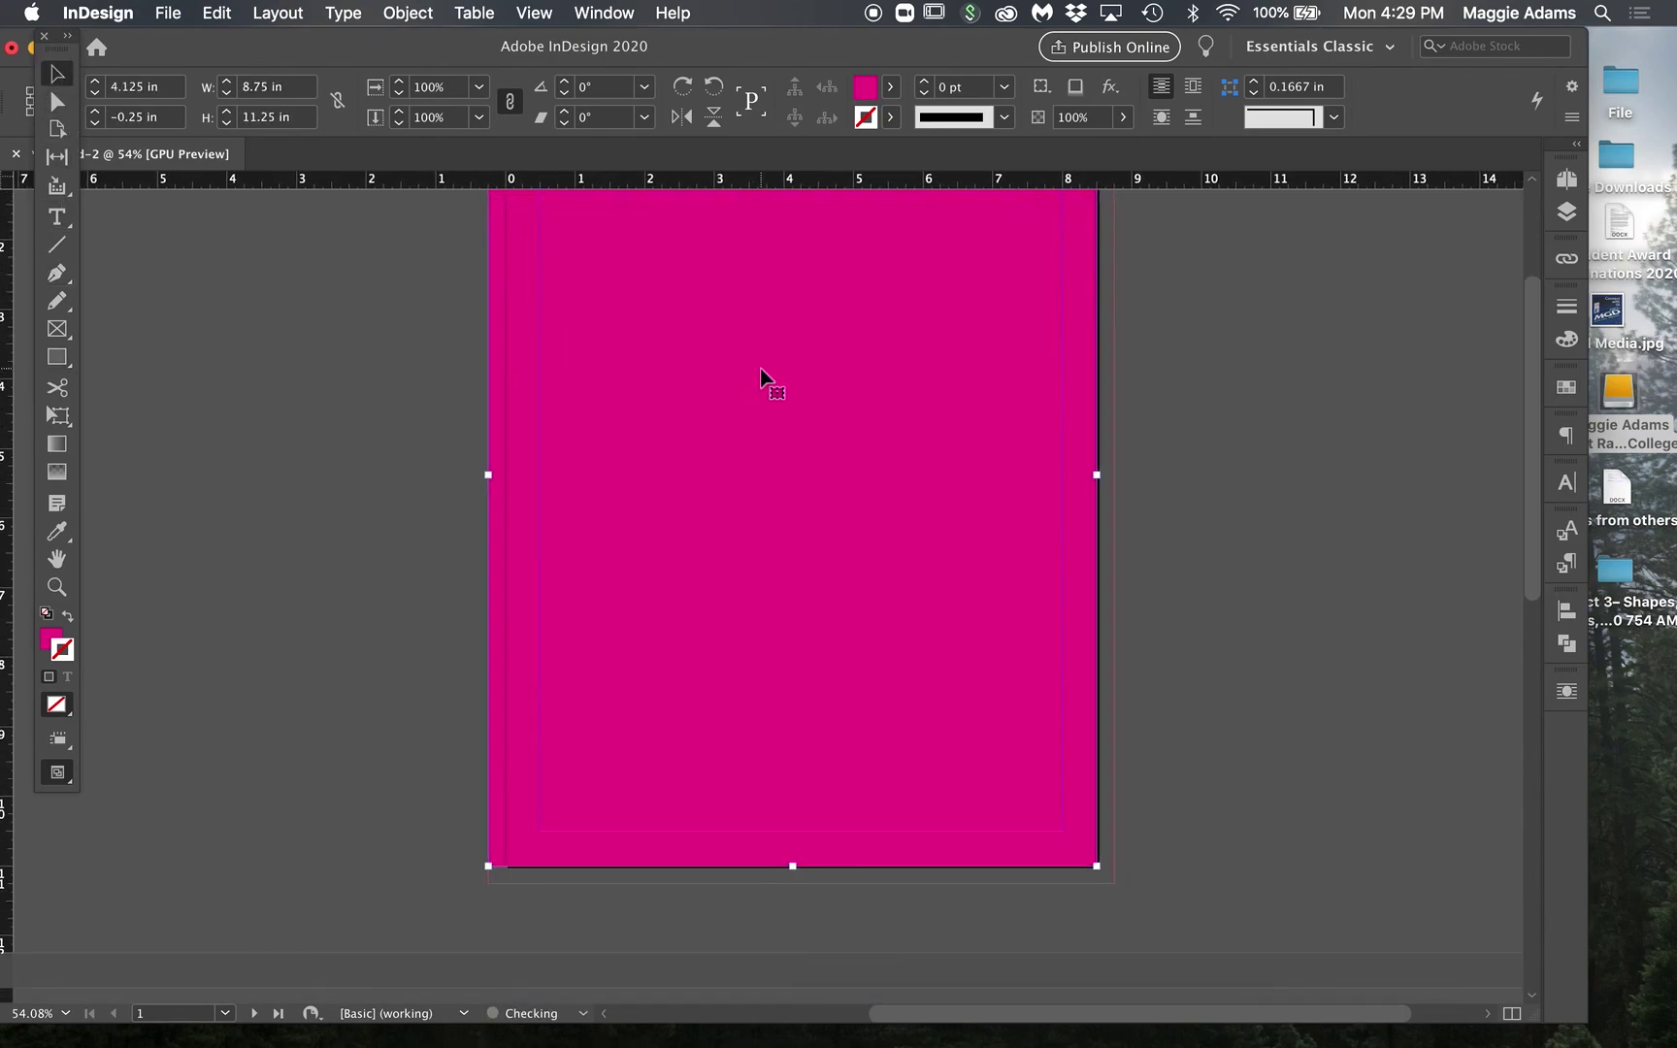
left_click_drag(1097, 866, 1115, 883)
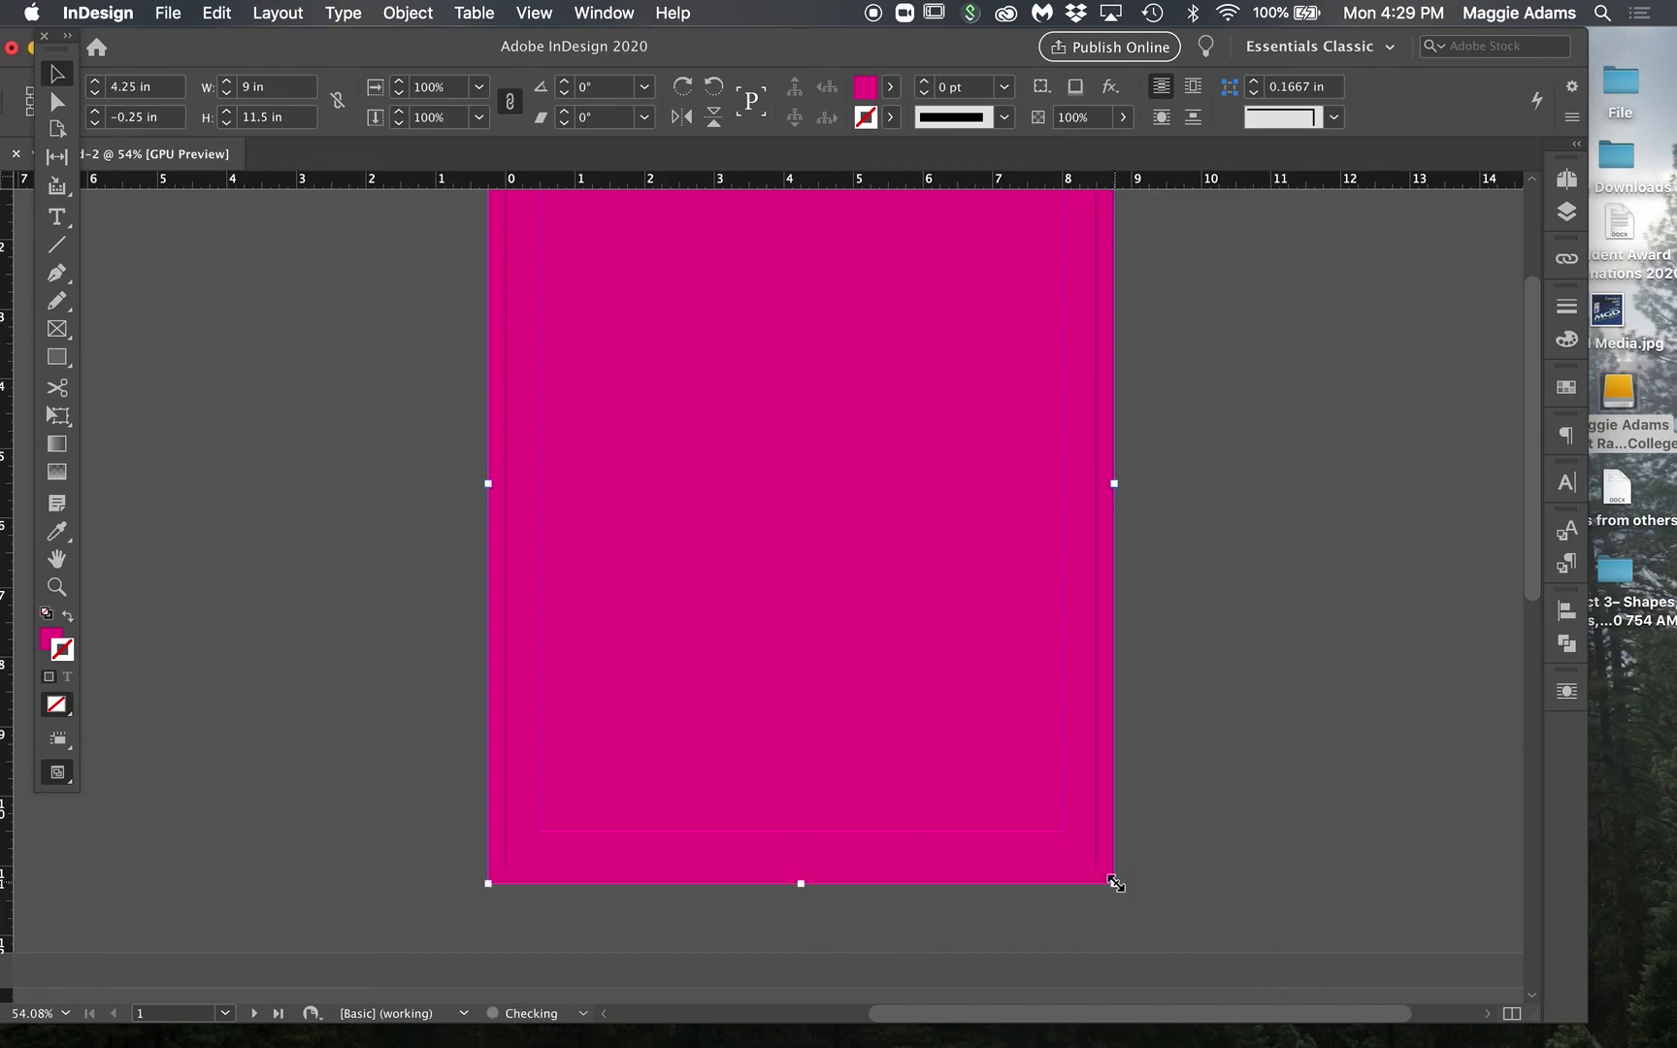
left_click(1164, 835)
scroll(1164, 834, "down", 1)
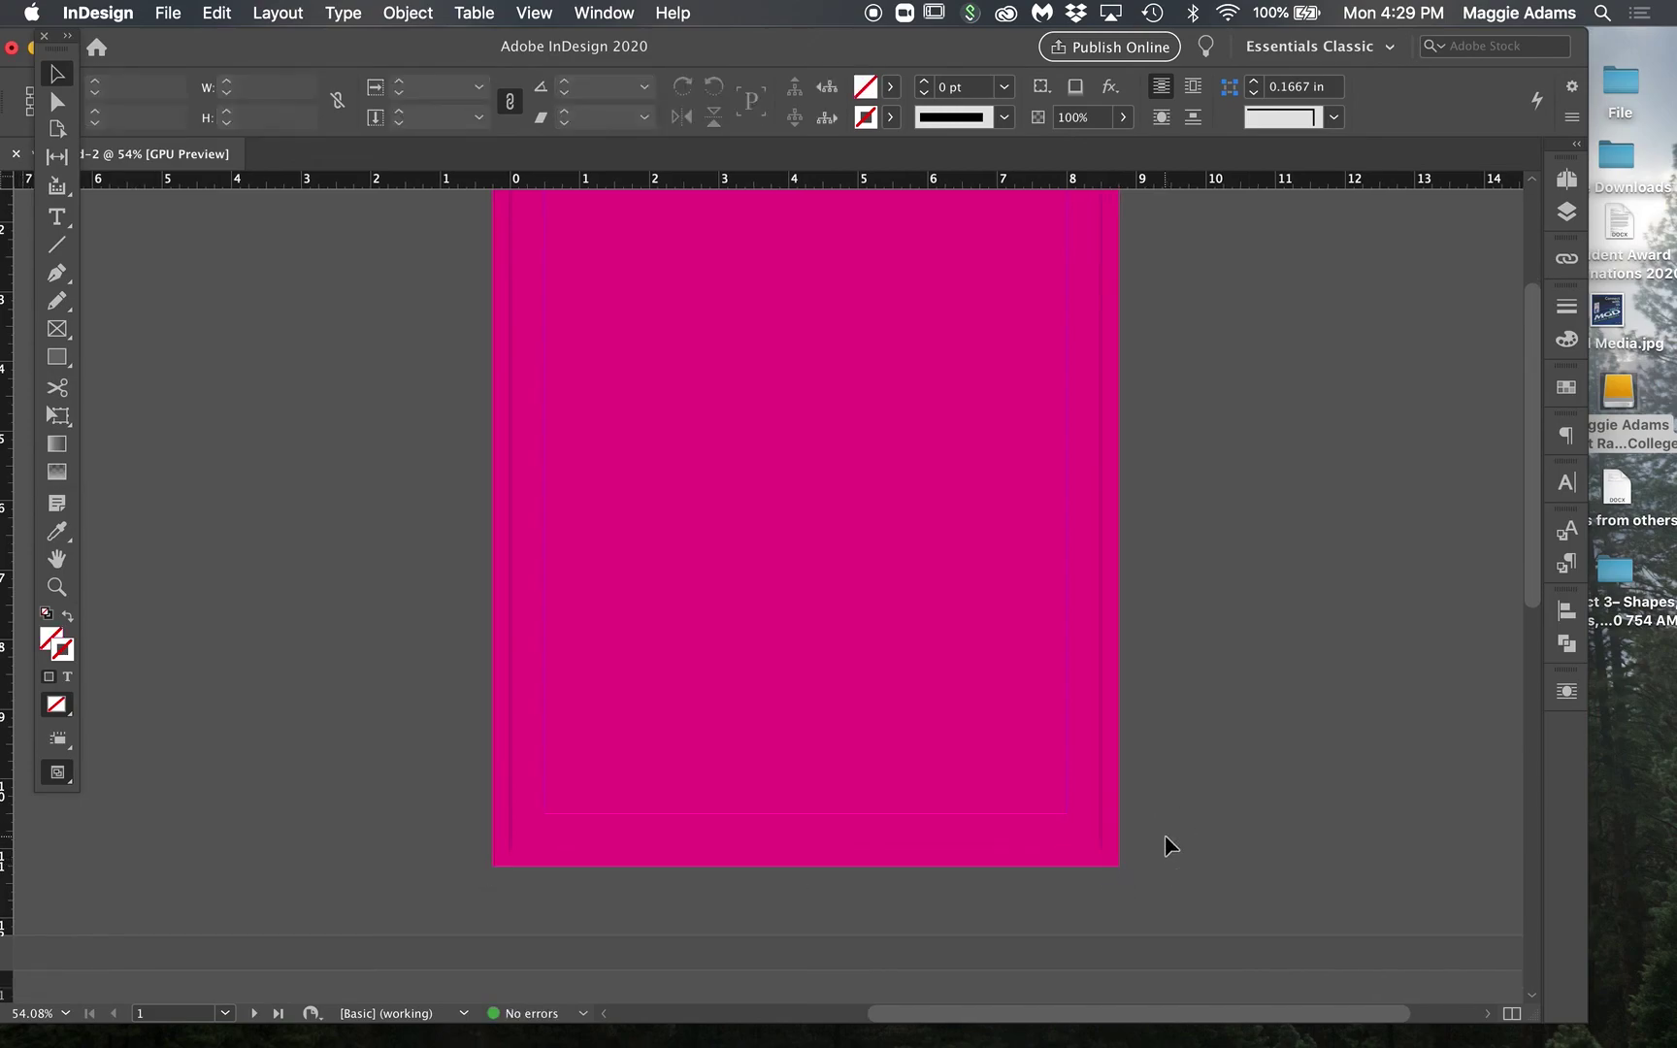
scroll(1164, 834, "down", 2)
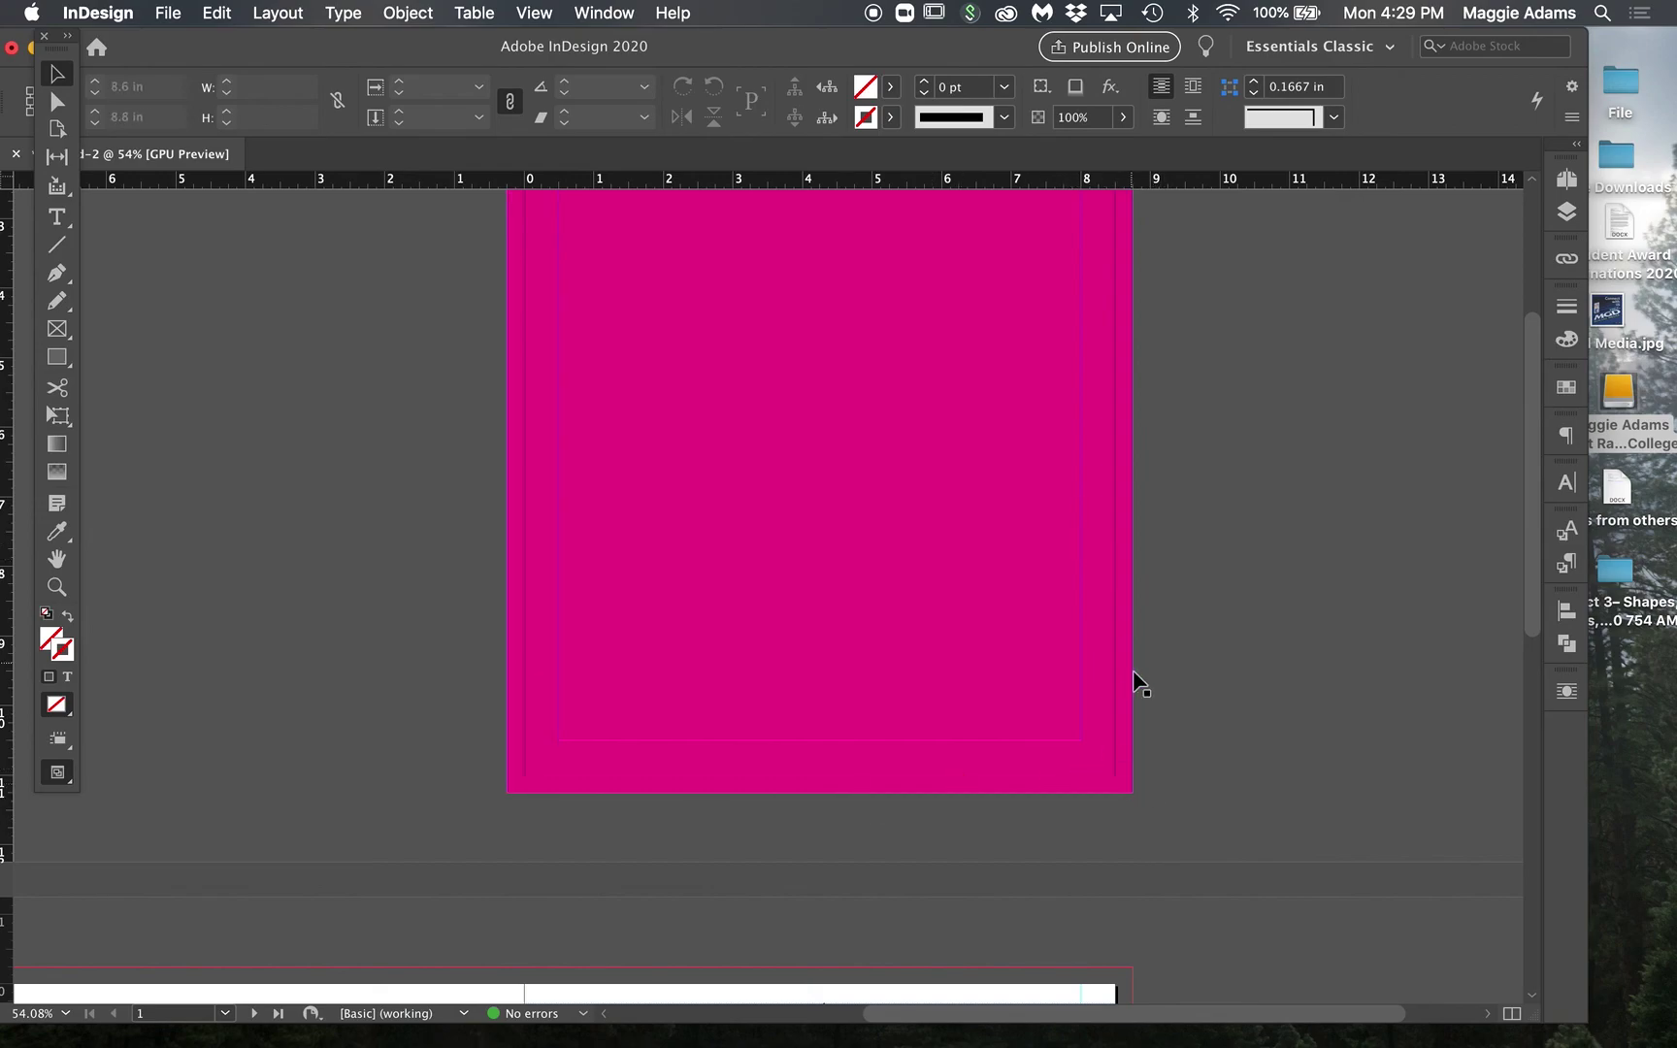
scroll(1329, 561, "up", 3)
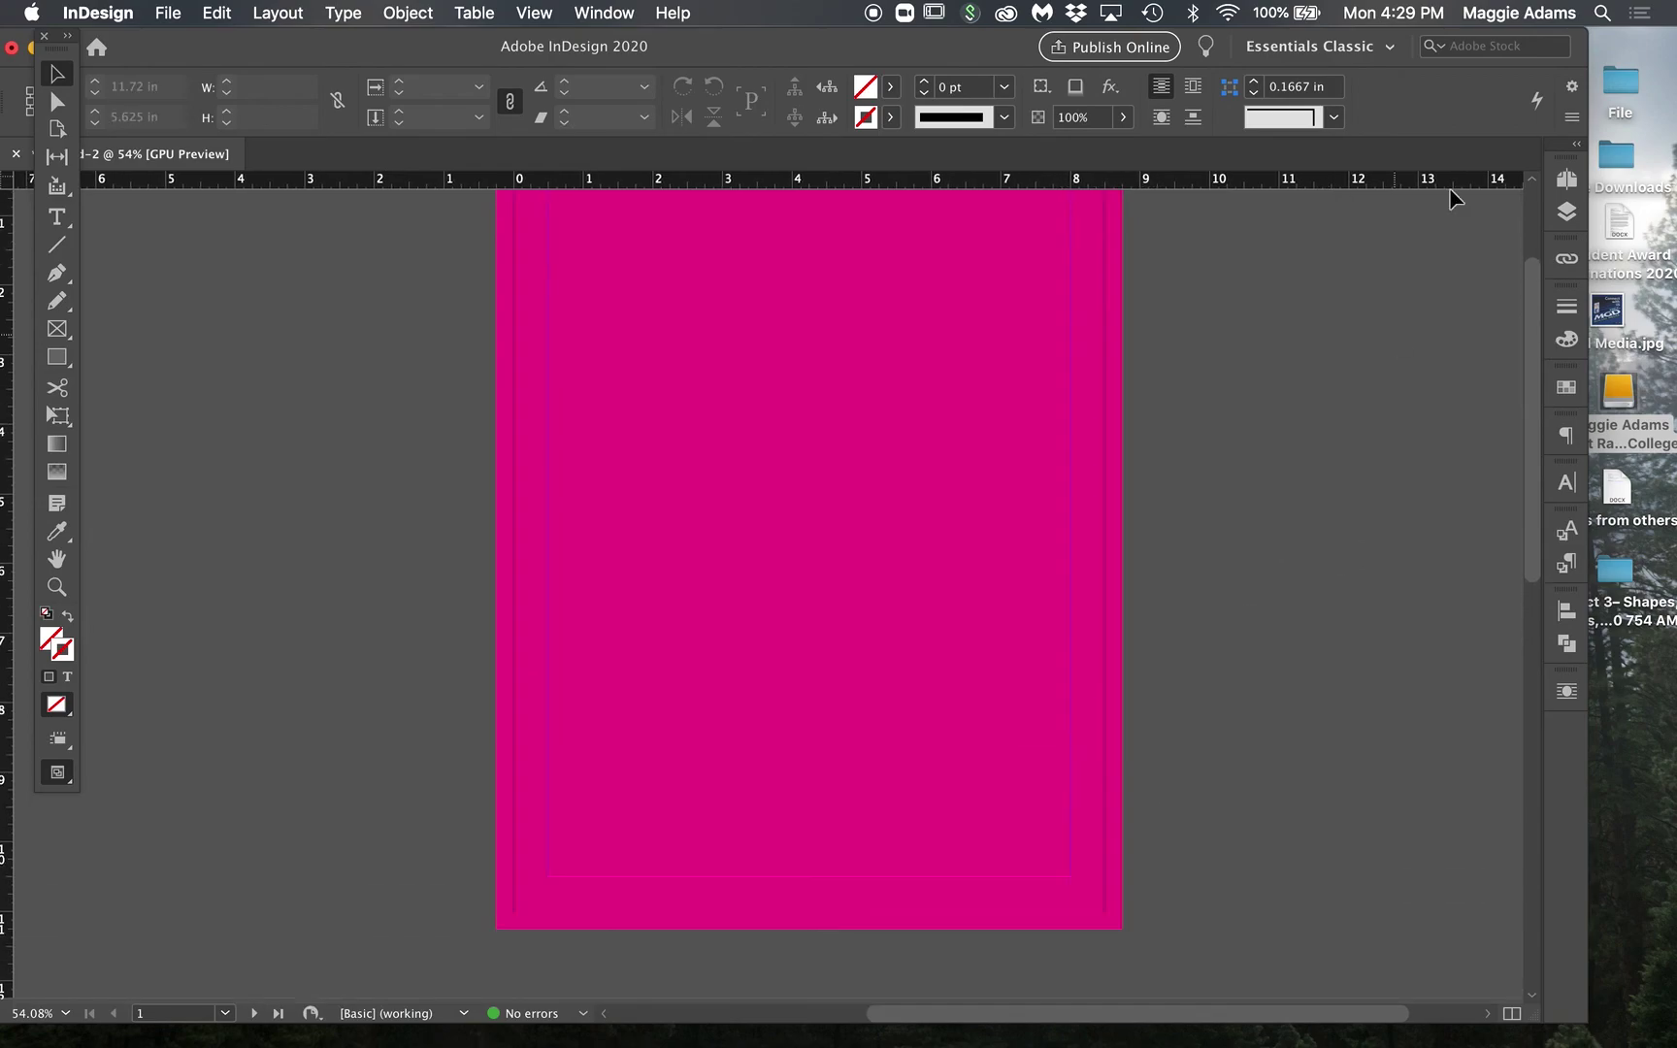
Step: Display the Pages panel and review the bleed values in Document Setup
left_click(1567, 179)
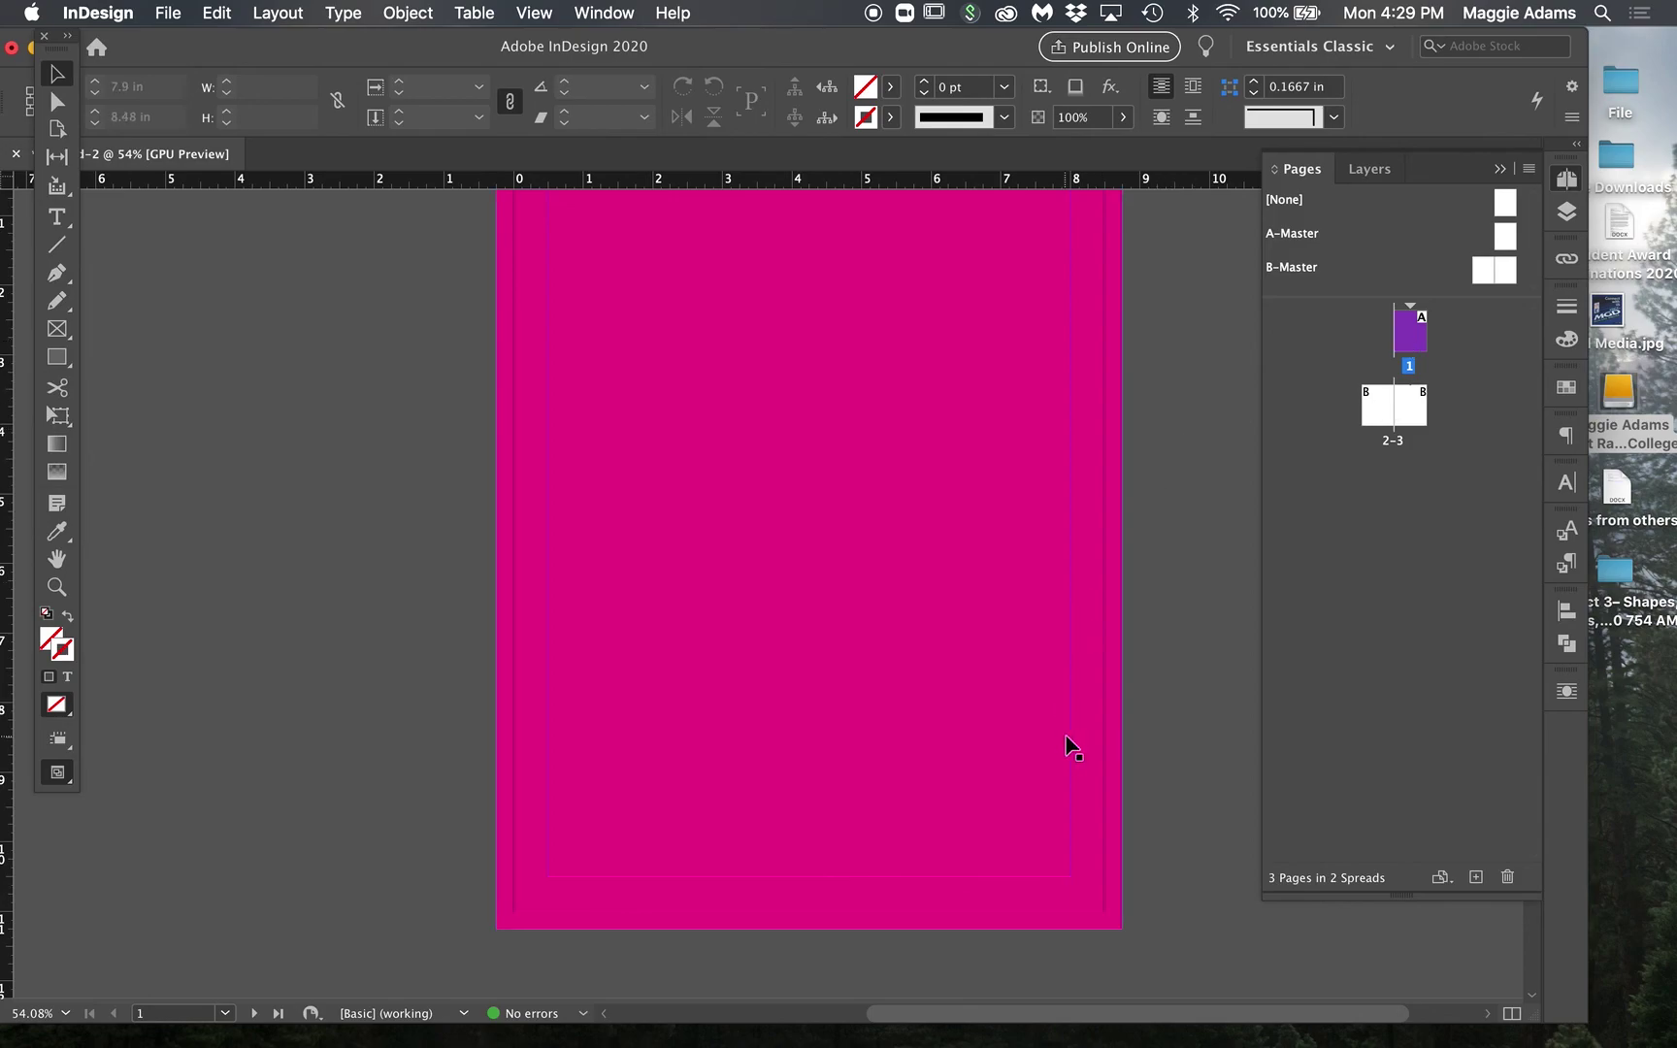
scroll(1067, 747, "down", 10)
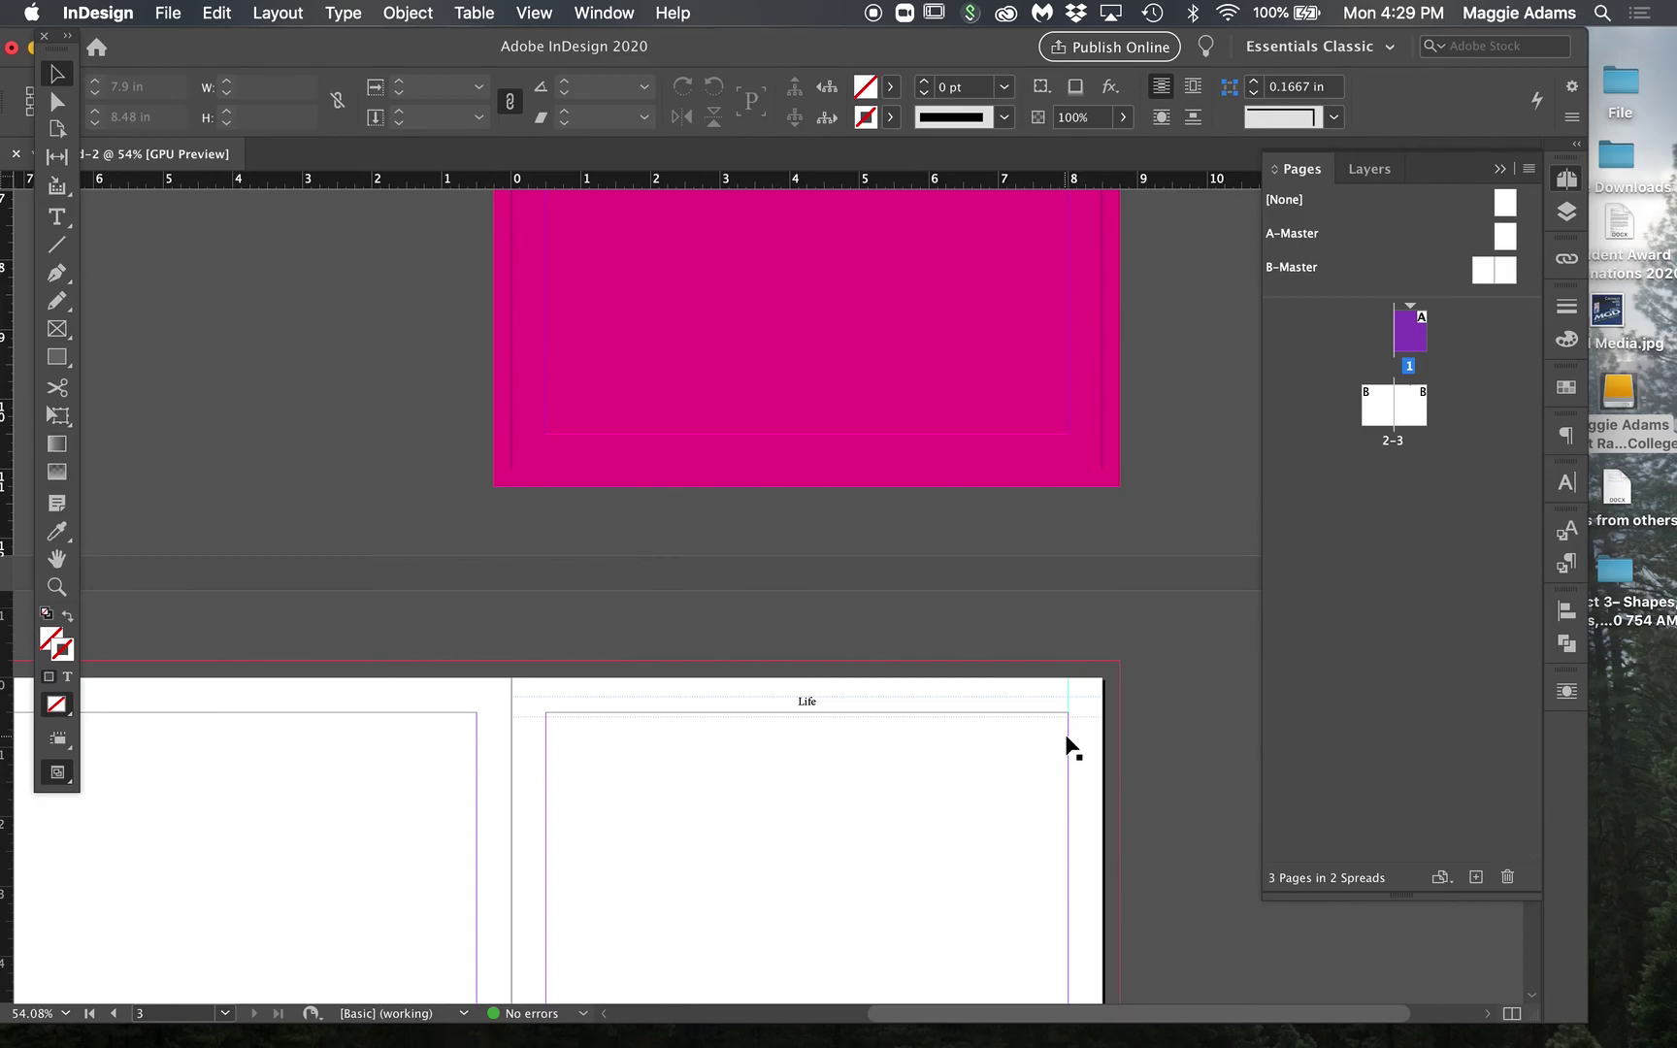
left_click(170, 14)
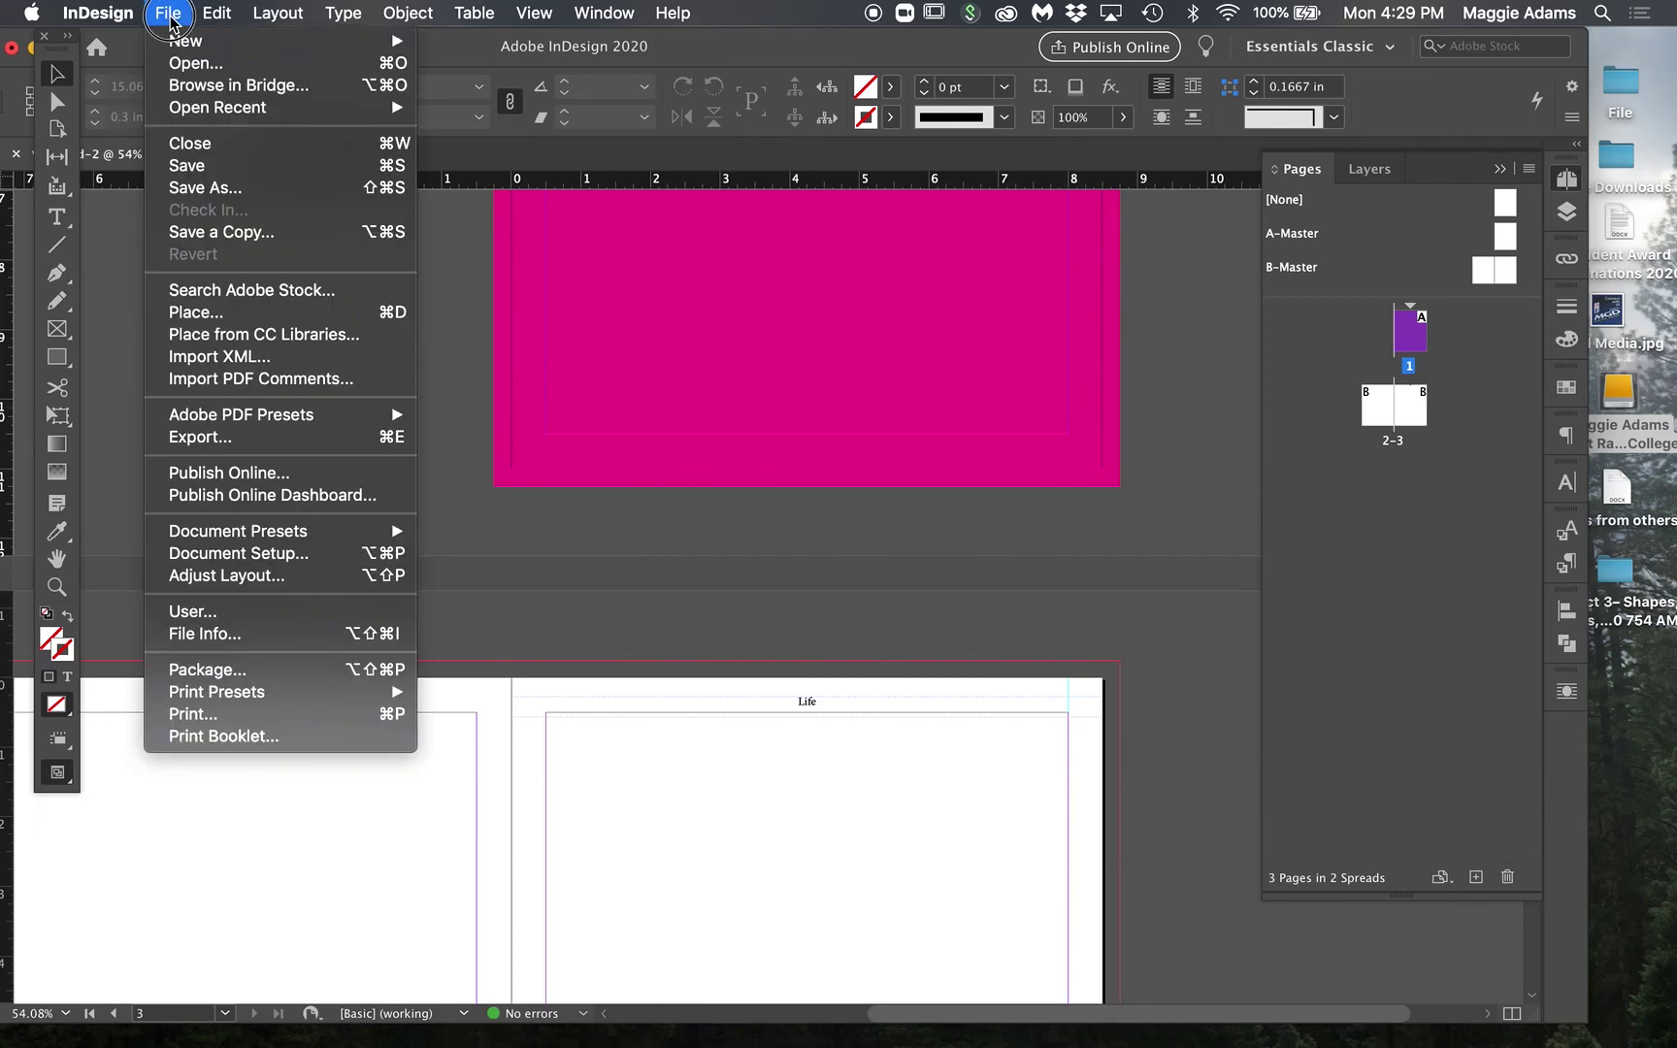
left_click(286, 559)
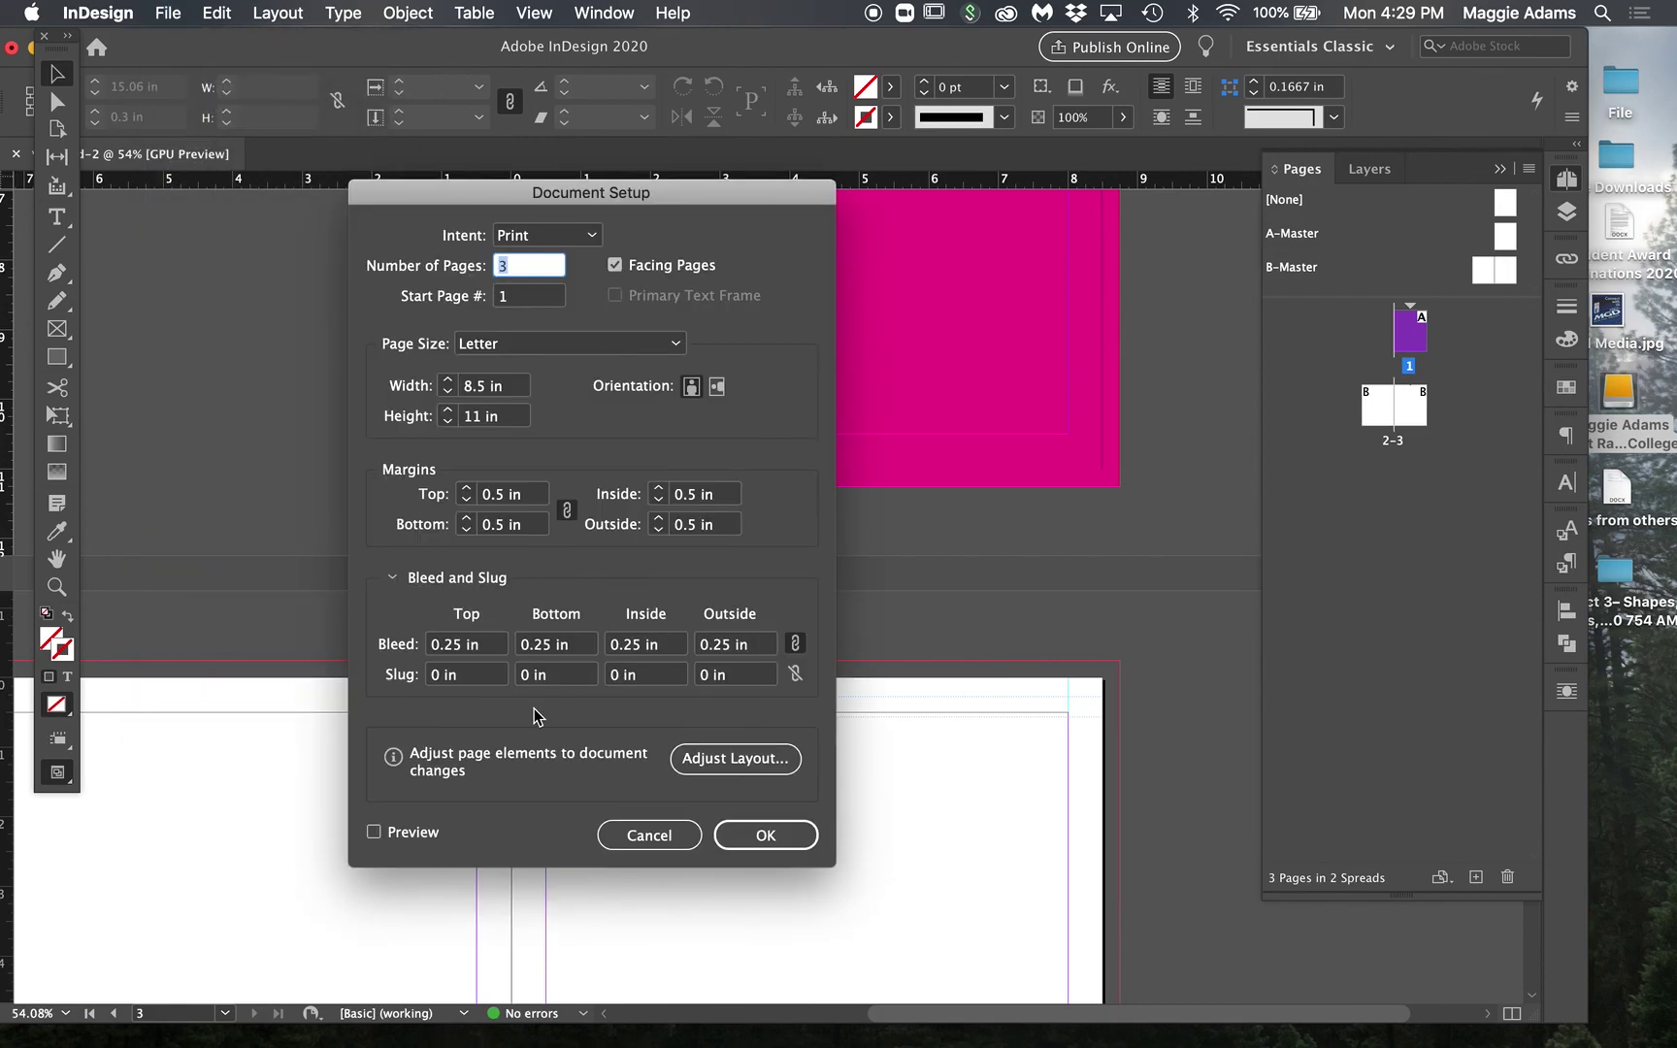
left_click(763, 835)
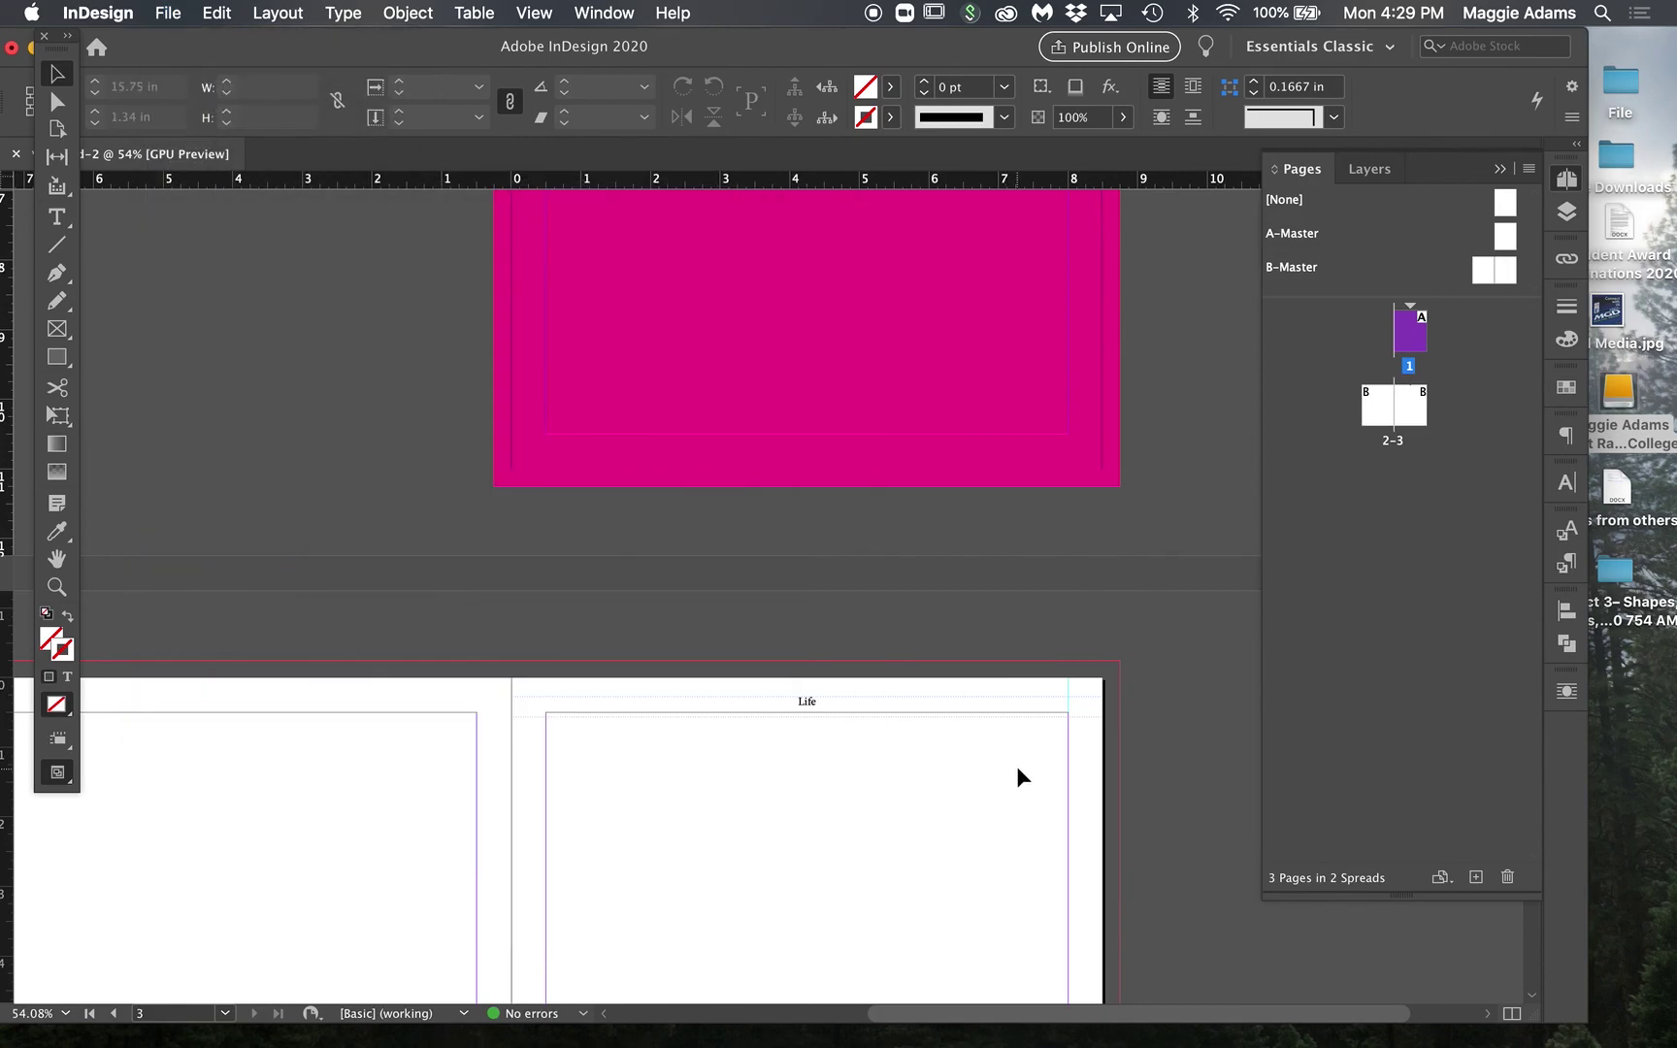
Step: Draw a text frame about 7.5 x 8.48 in low on page 2 and one about 7.5 x 9.88 in on page 3
scroll(1075, 735, "down", 5)
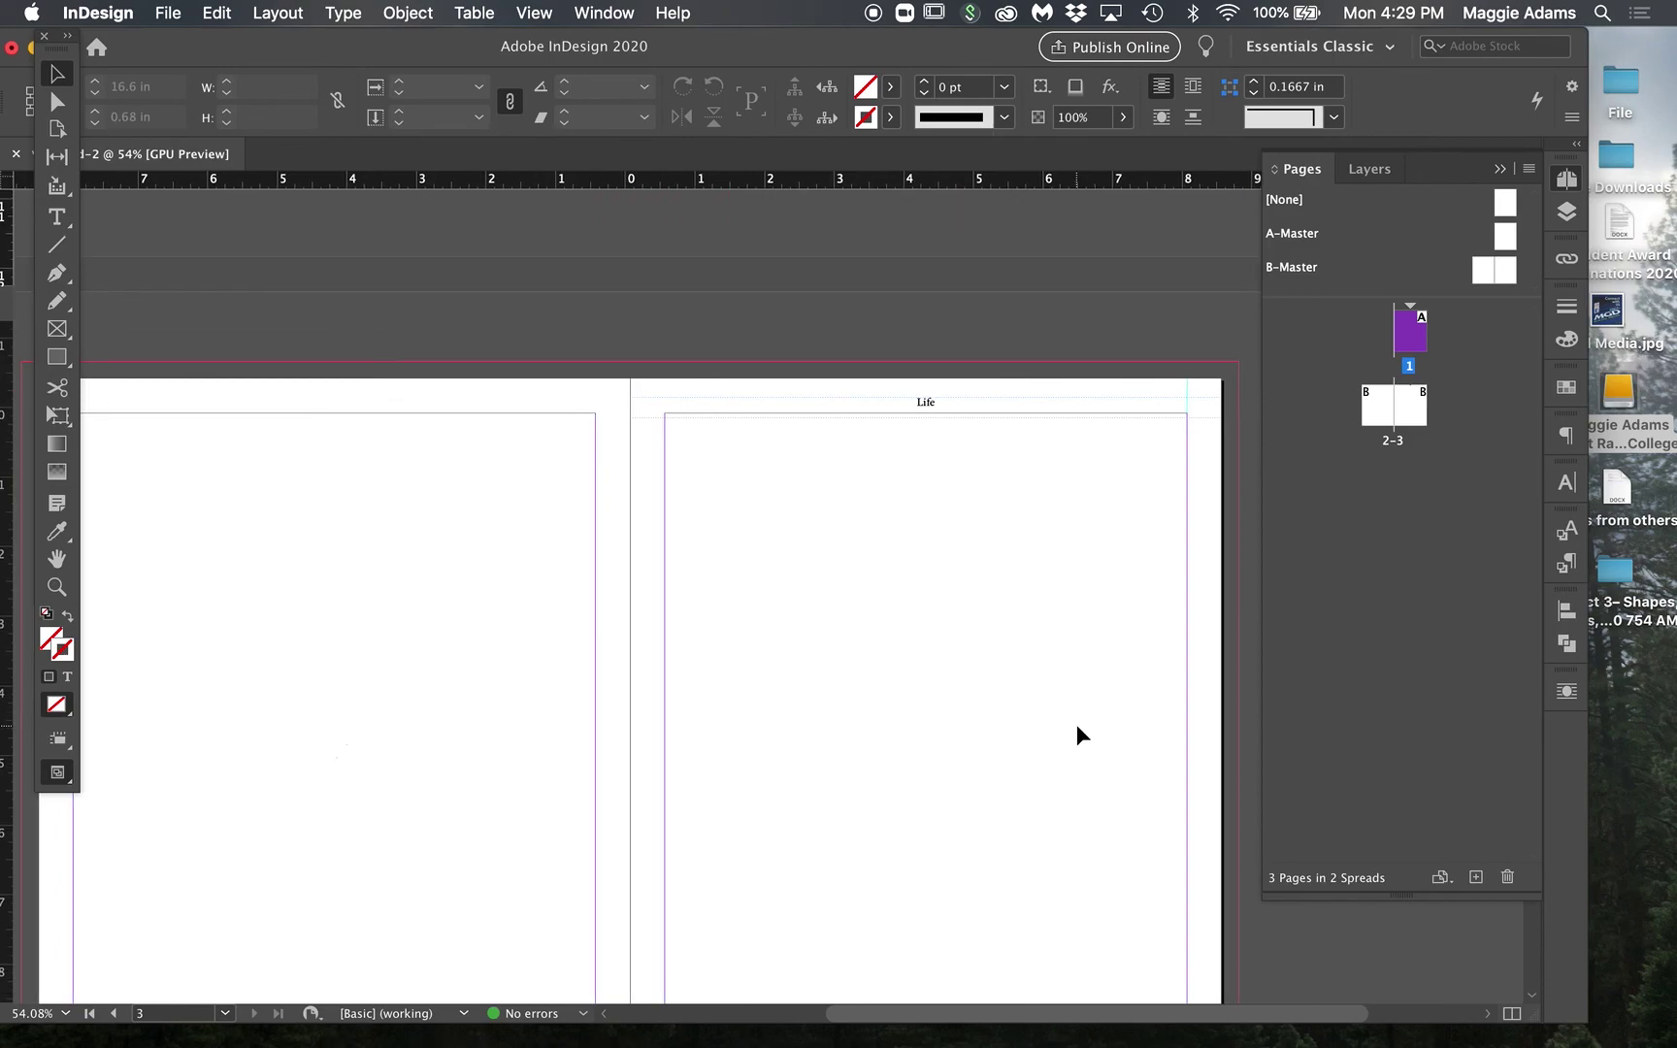
scroll(1077, 726, "down", 2)
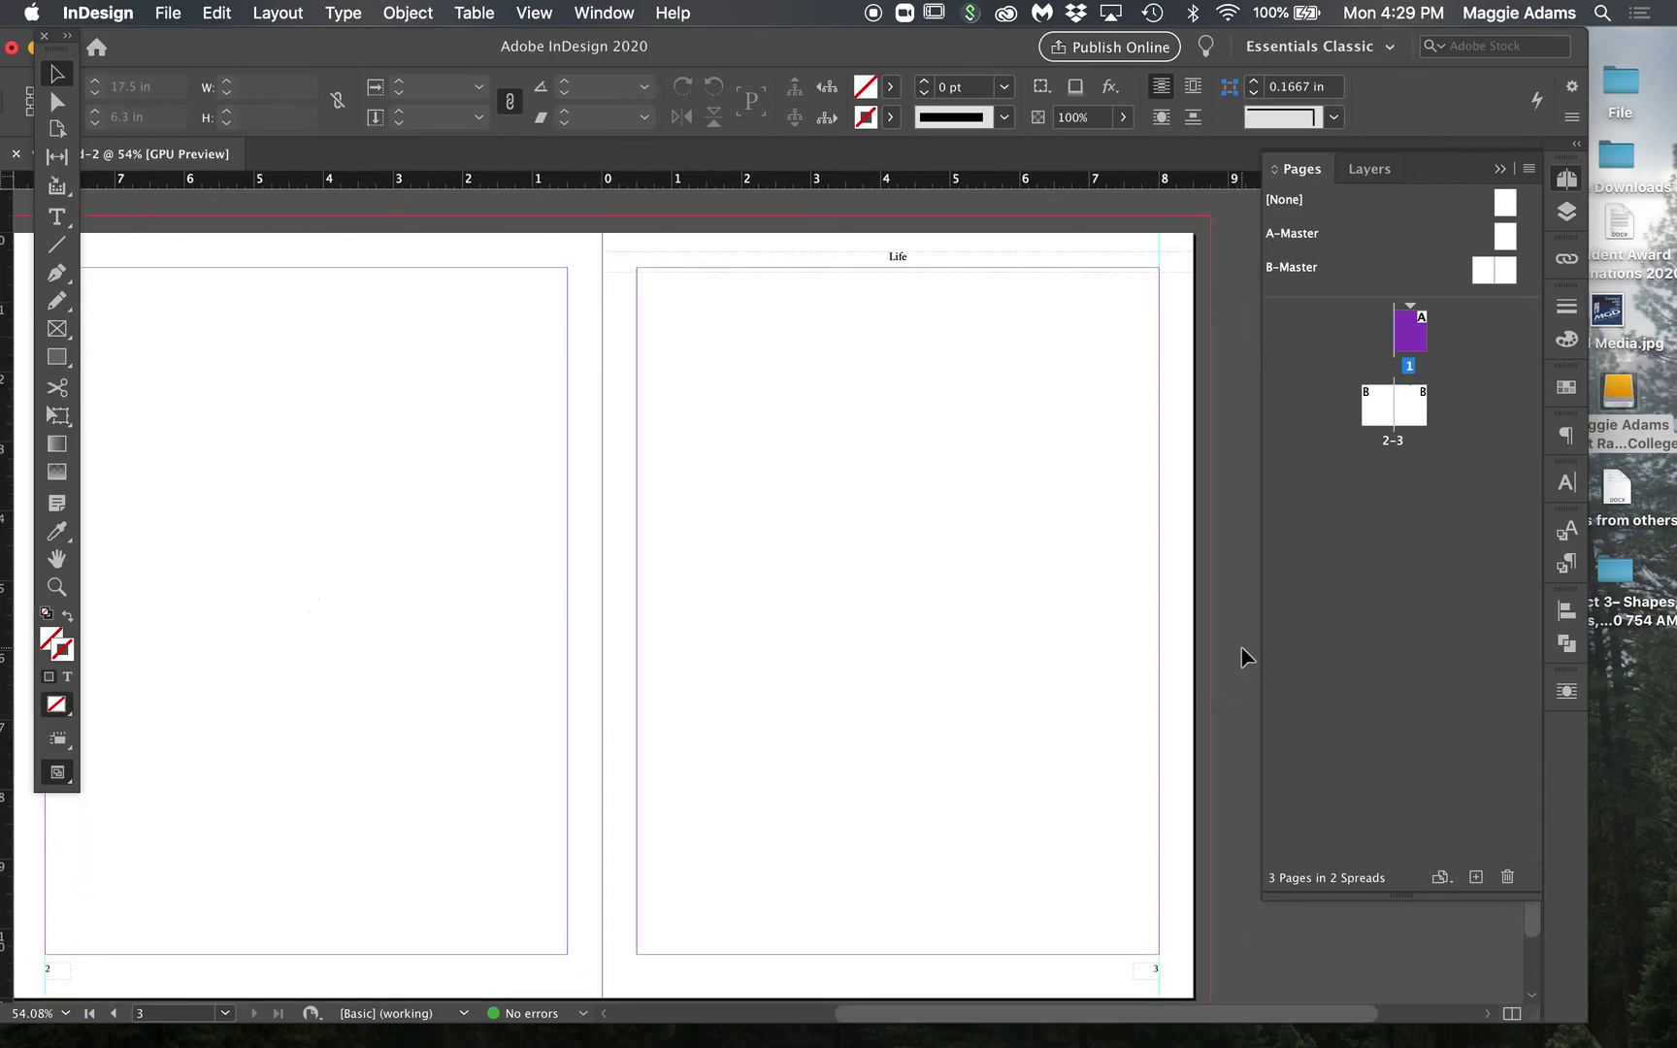
scroll(753, 546, "down", 3)
scroll(753, 546, "left", 4)
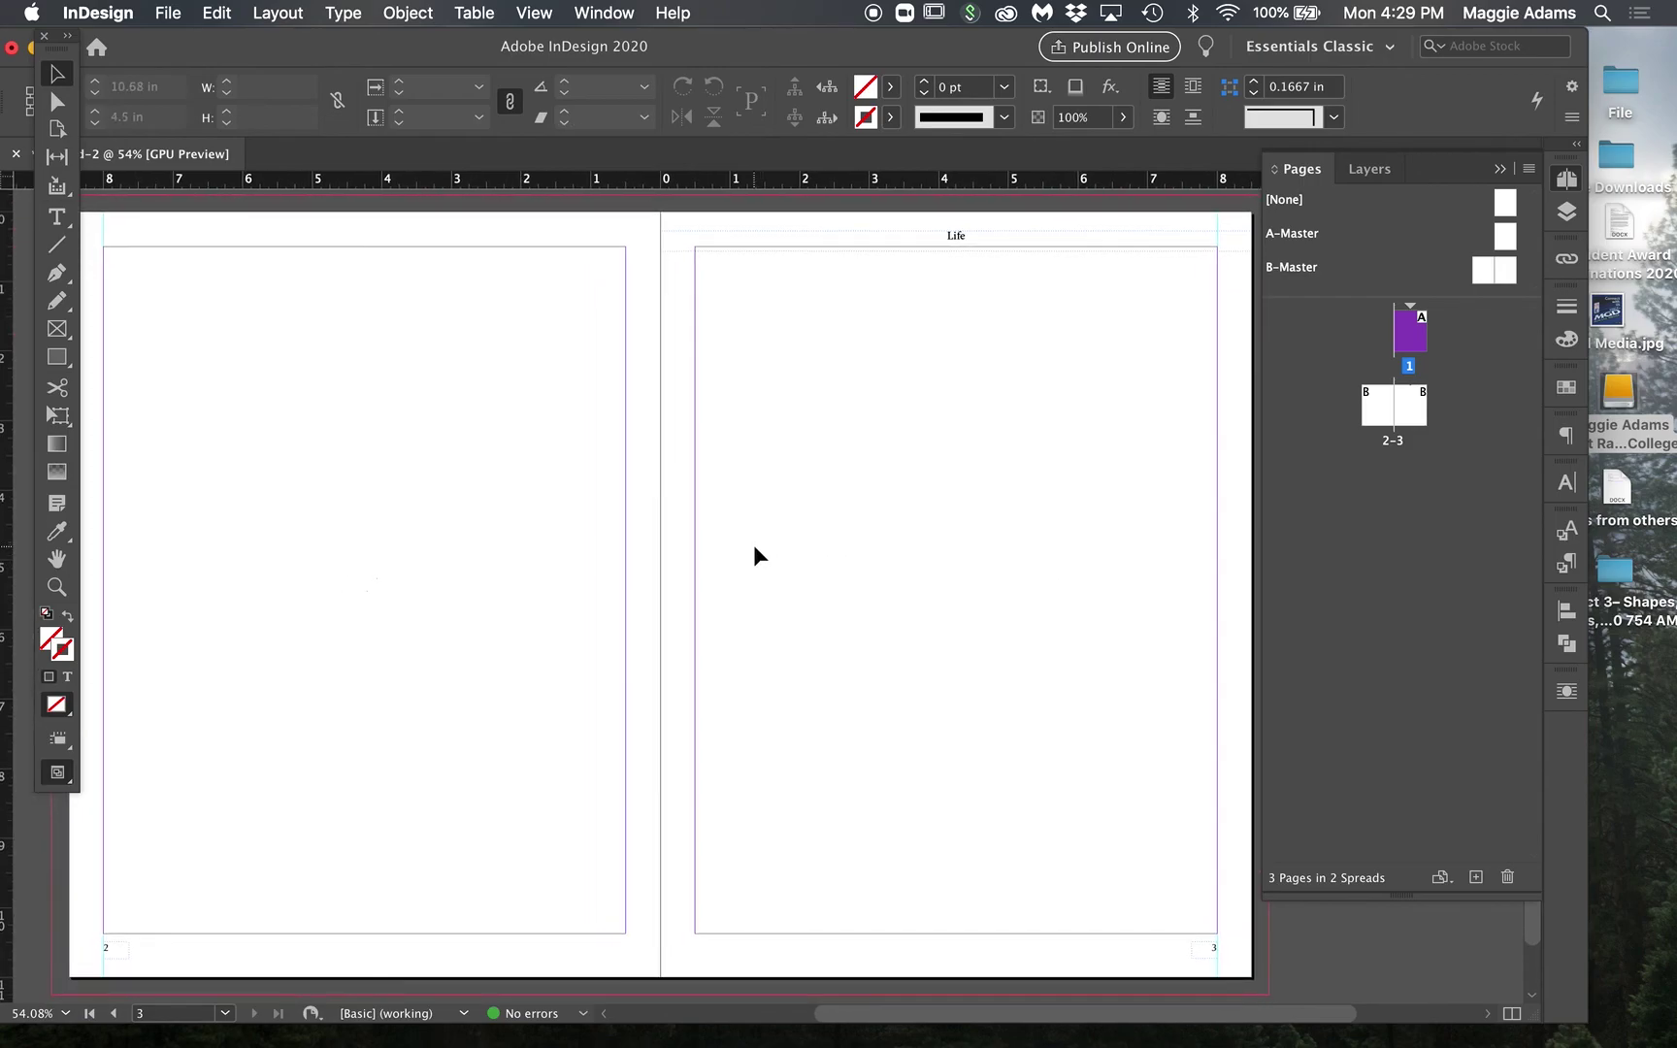
left_click(56, 217)
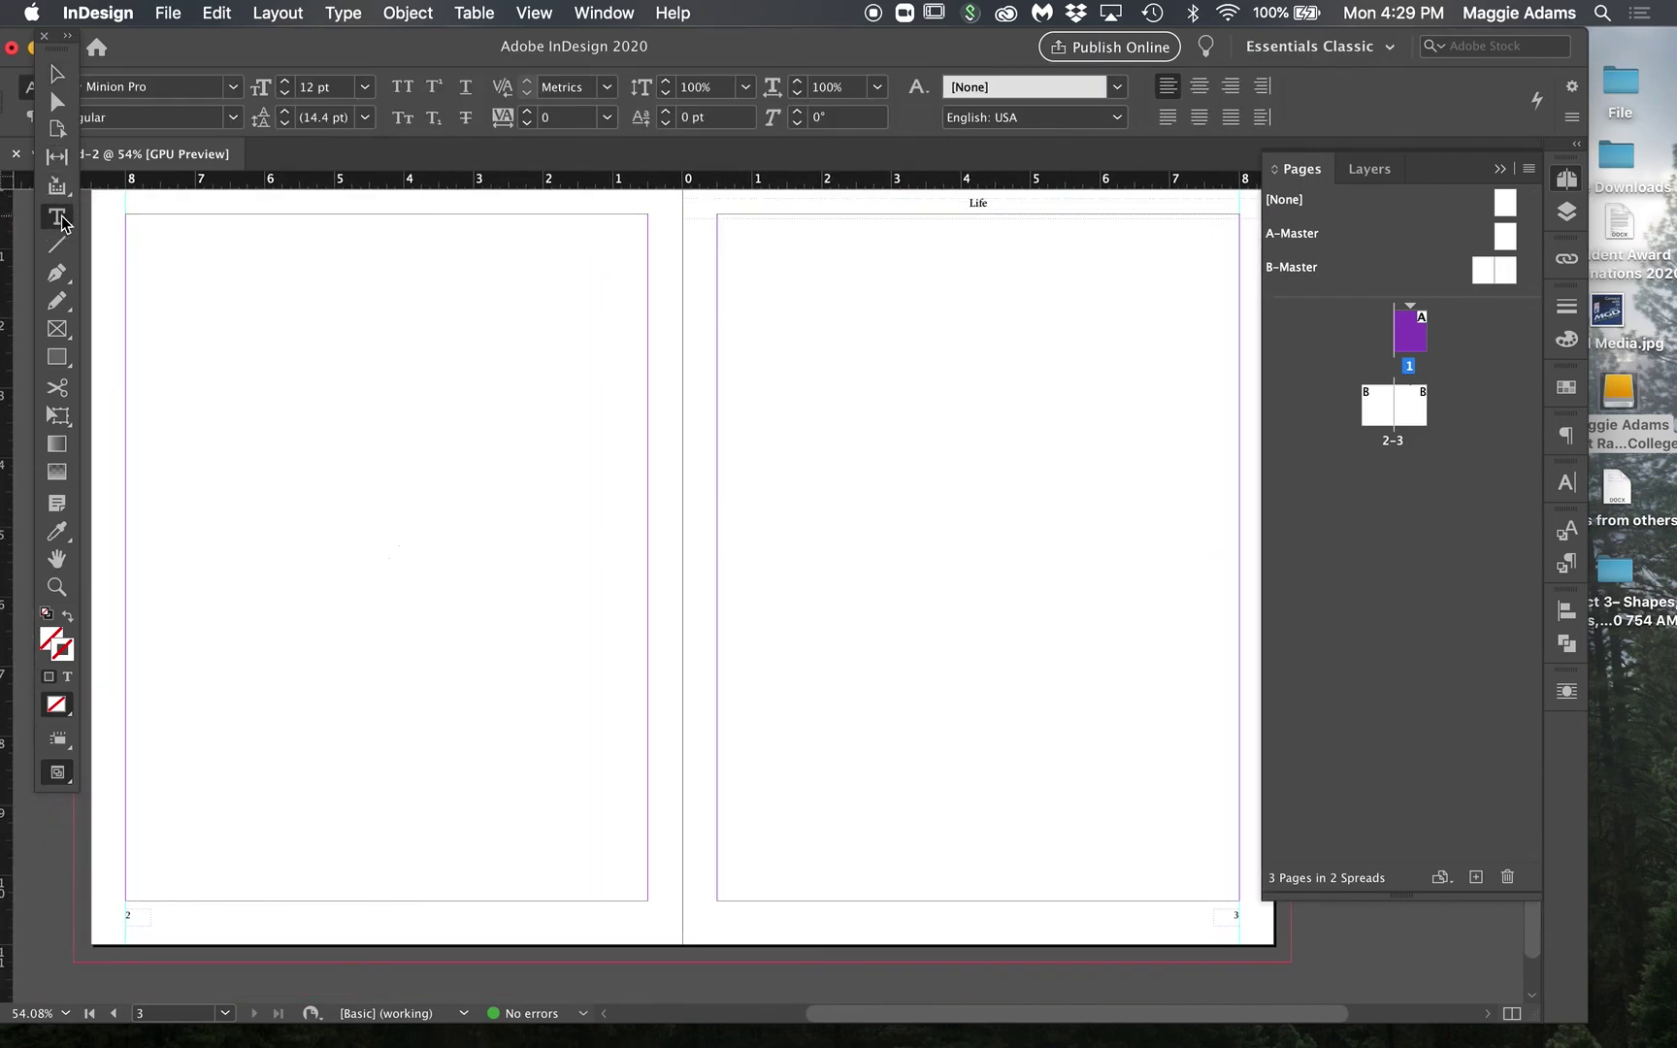
left_click_drag(126, 313, 647, 902)
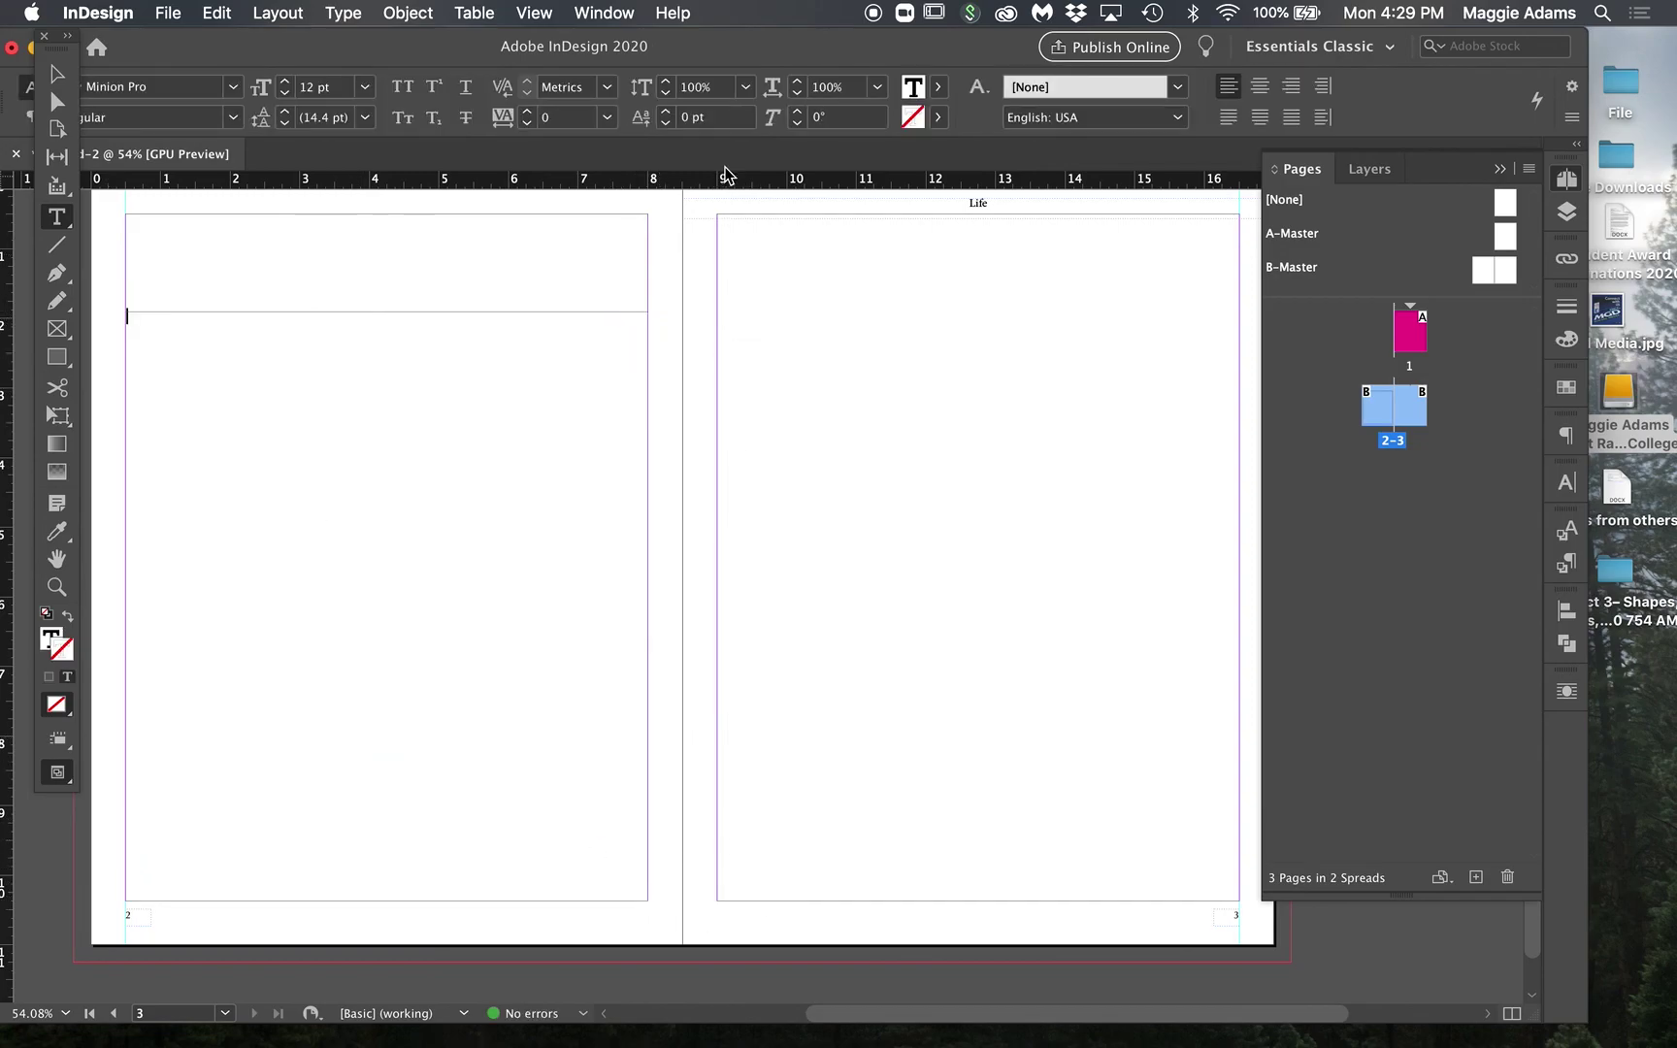
left_click_drag(719, 216, 1236, 898)
key("Escape")
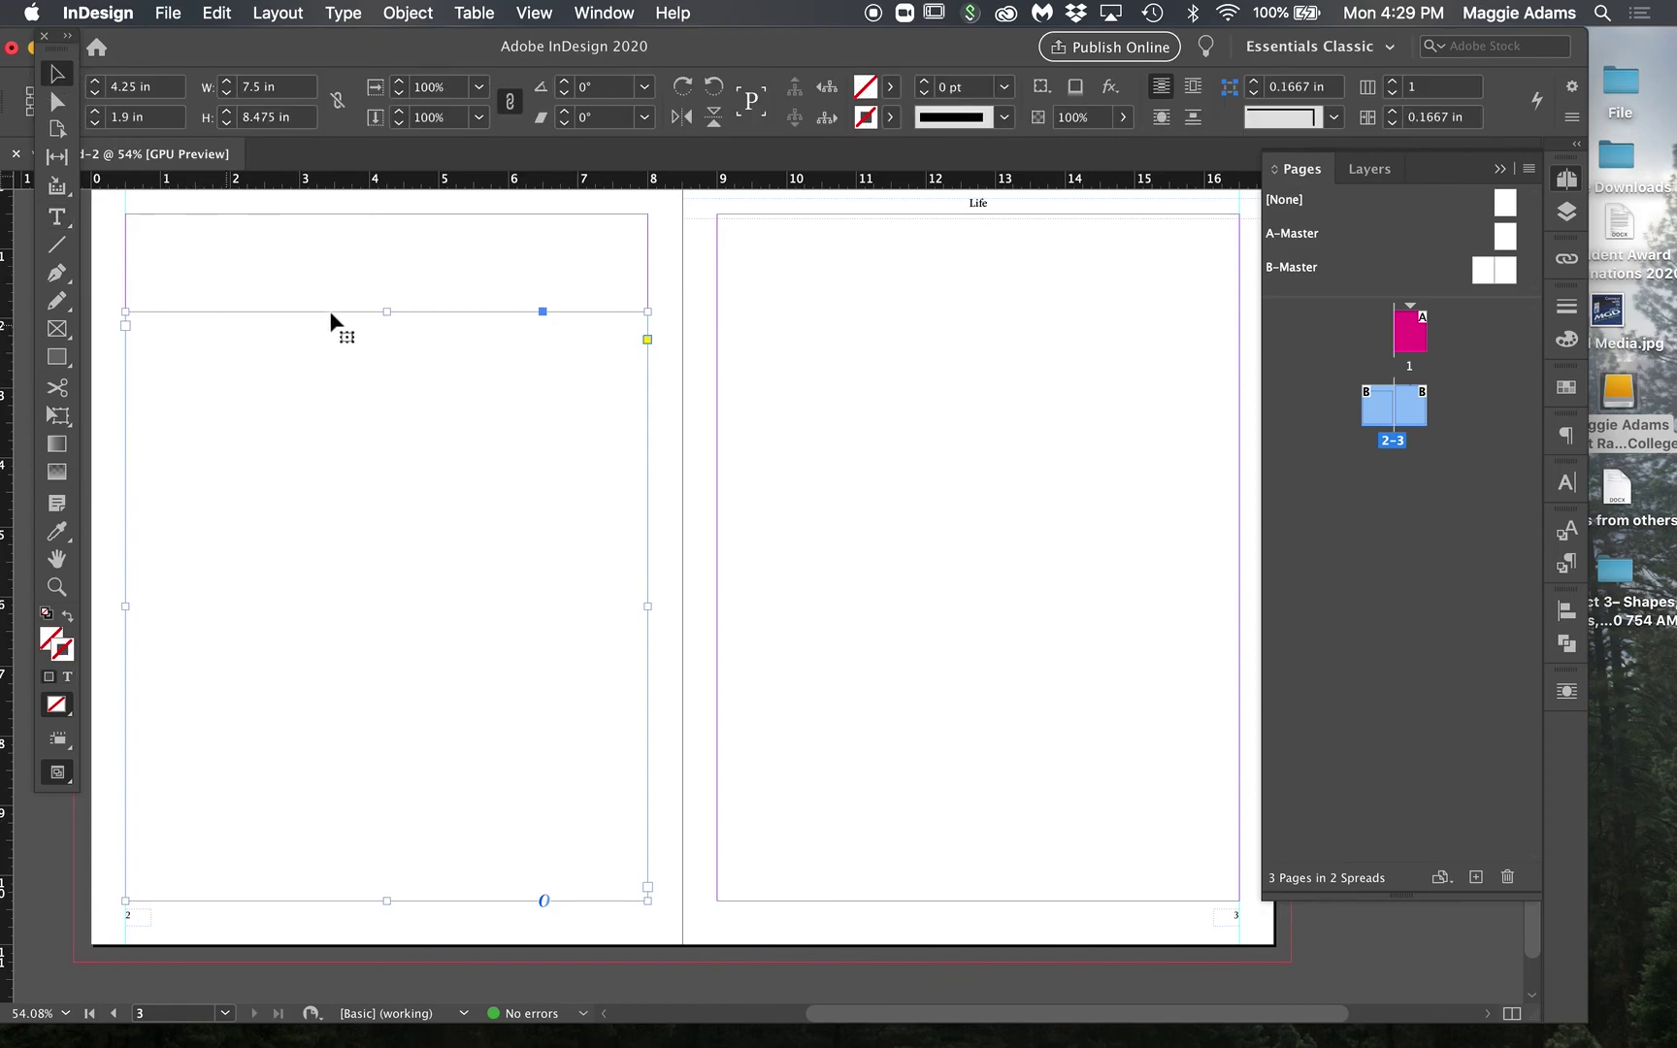
Step: Lower the upper edge of the page 2 text frame so it is about 7.5 in high
left_click_drag(387, 312, 387, 380)
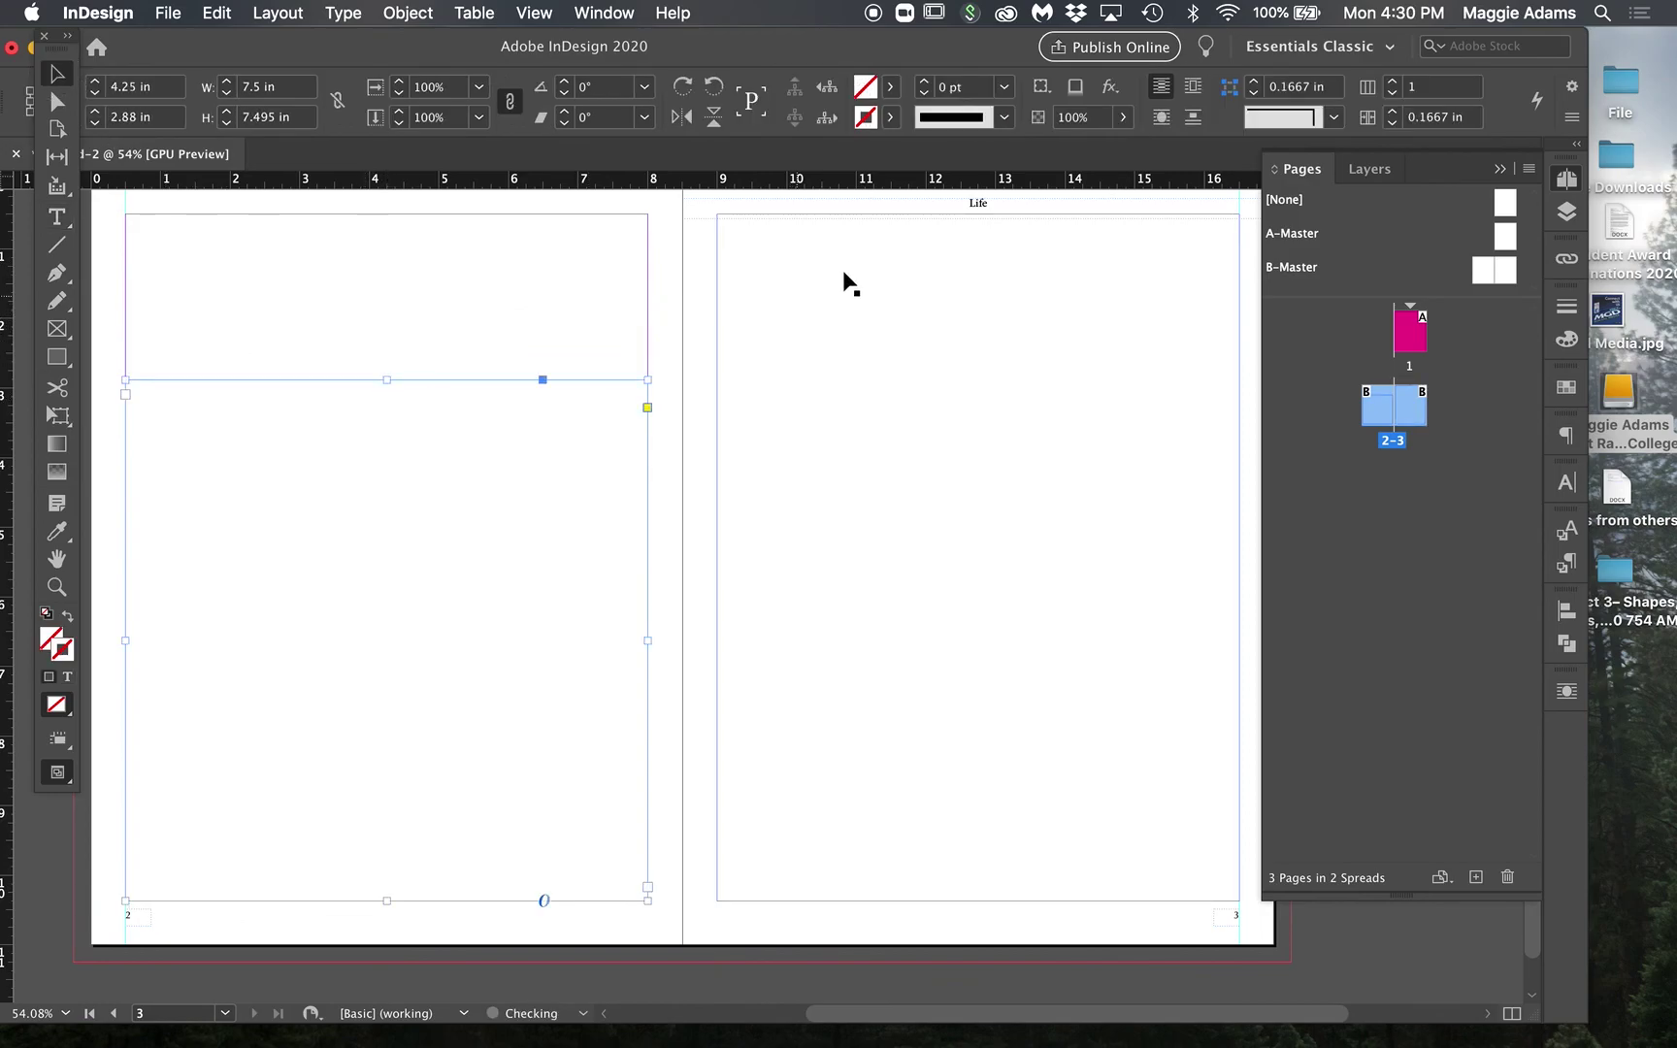
double_click(470, 747)
key("Escape")
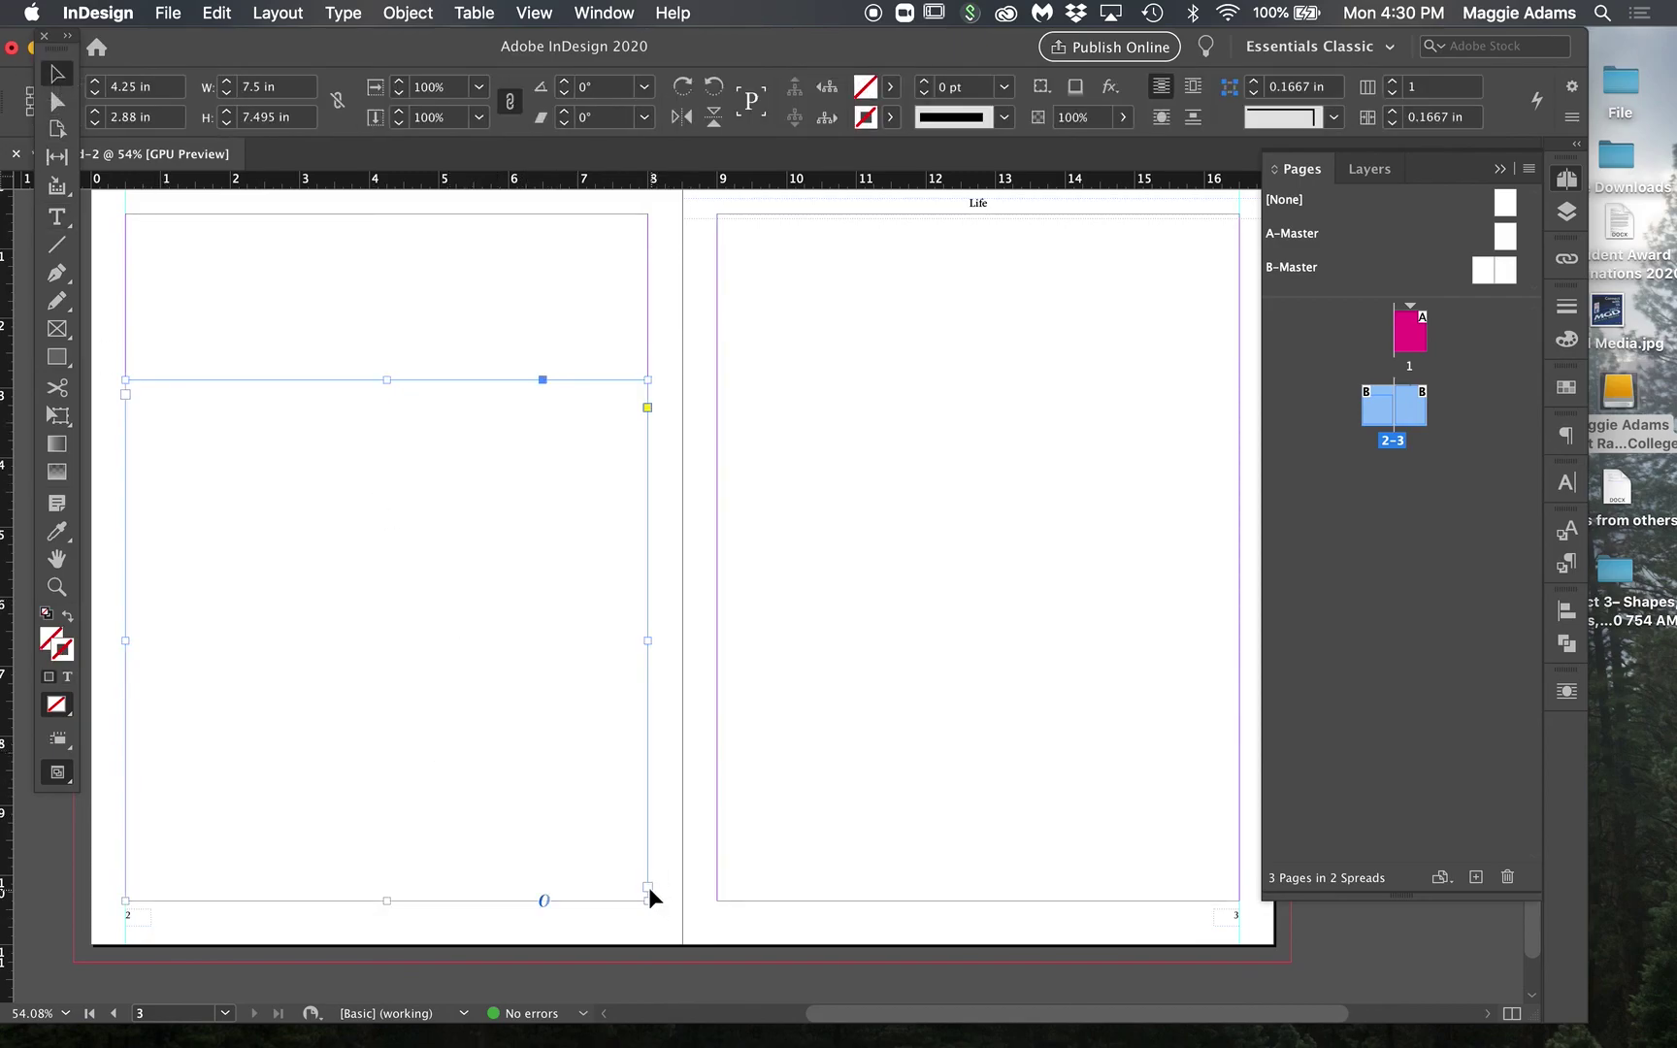
Step: Thread the page 2 text frame into the page 3 text frame and turn on the display of text threads
left_click(647, 887)
left_click(820, 522)
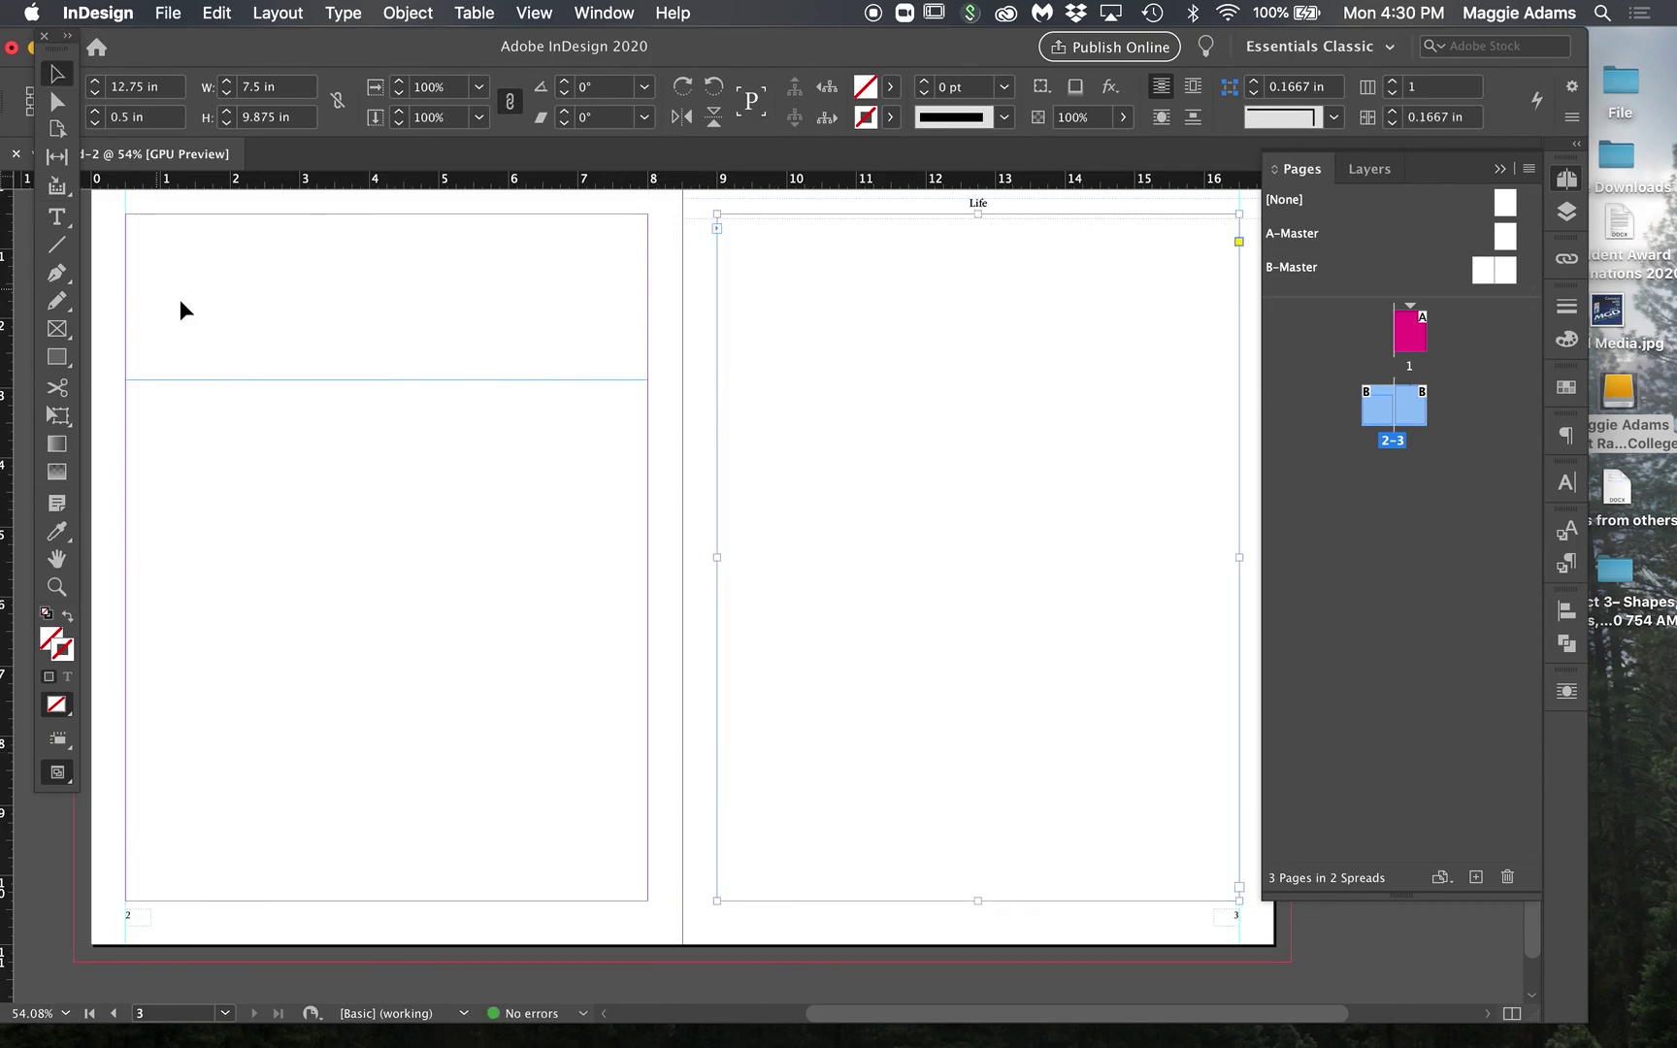
left_click(417, 418)
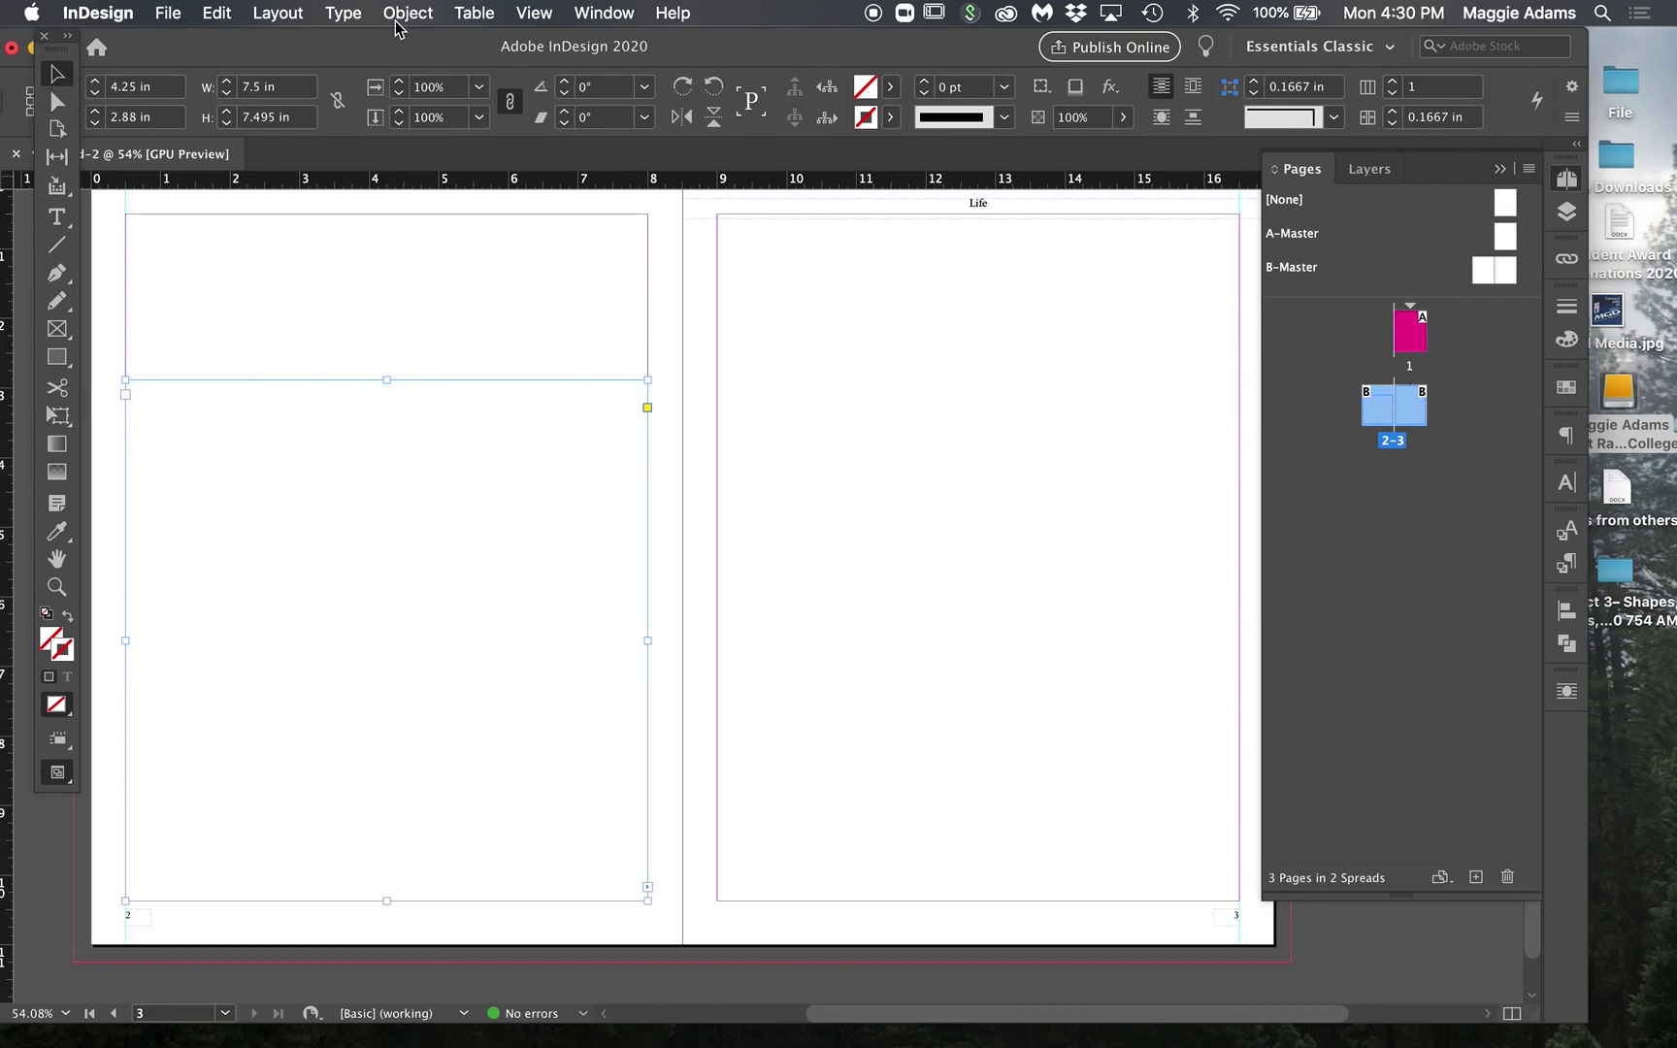
left_click(533, 13)
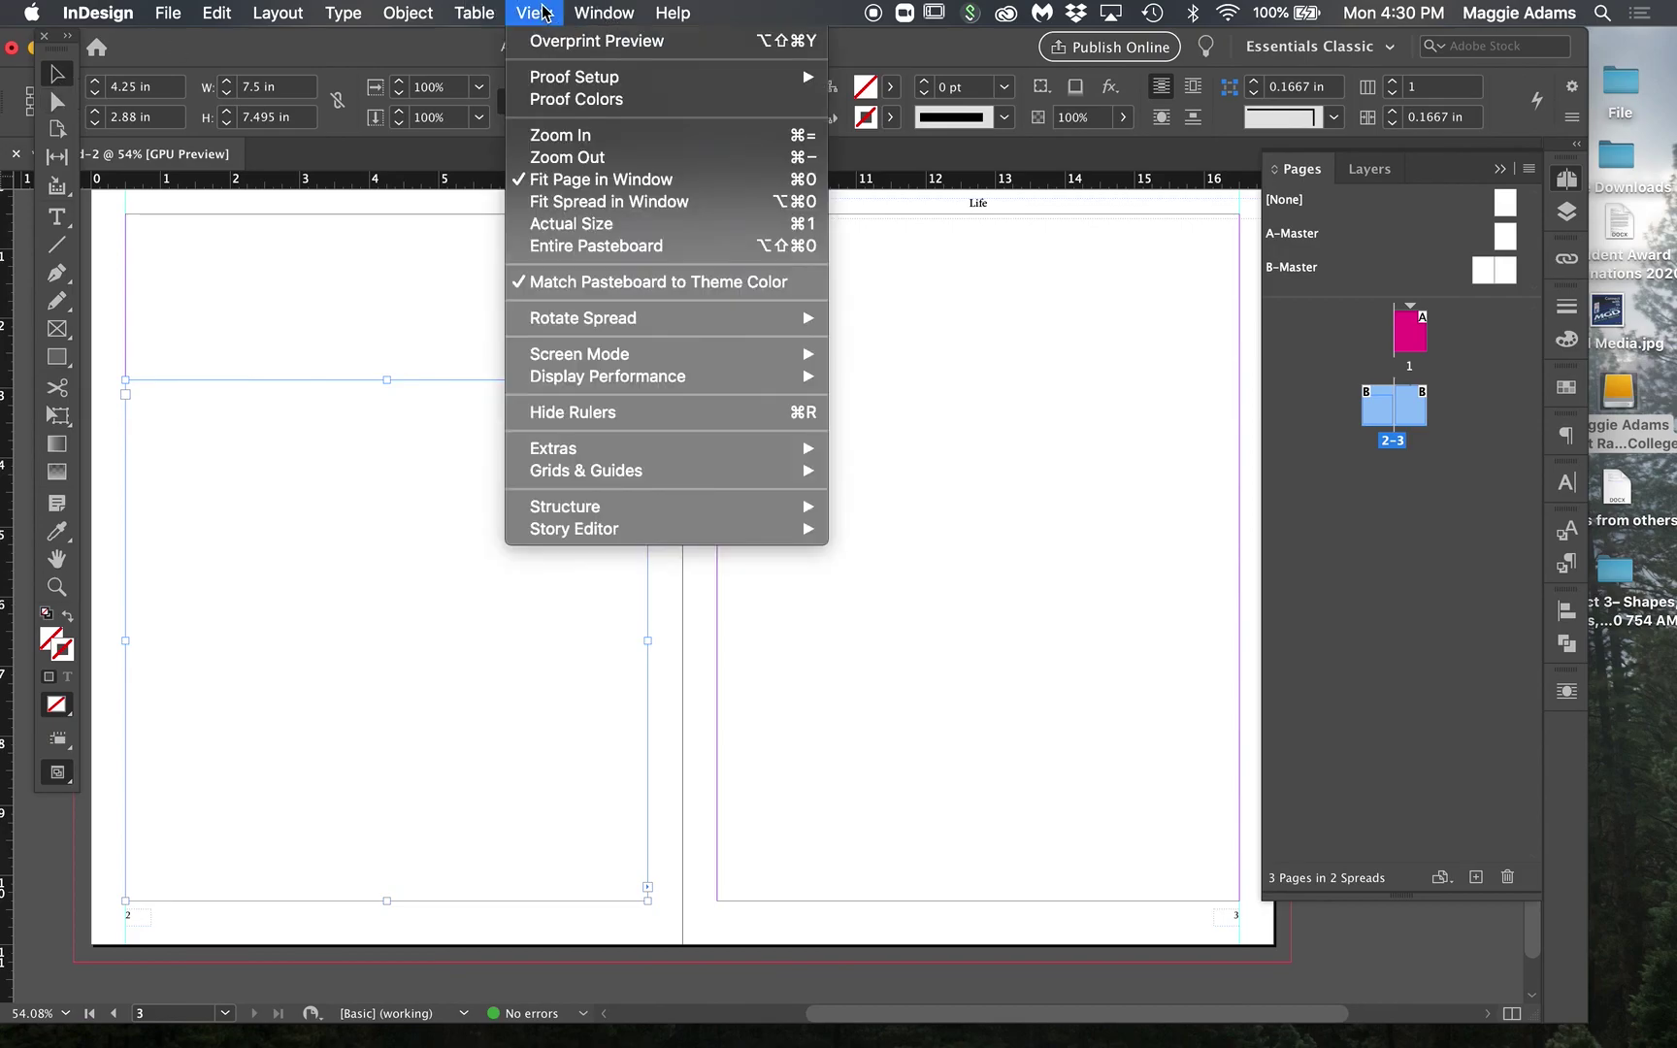
mouse_move(628, 455)
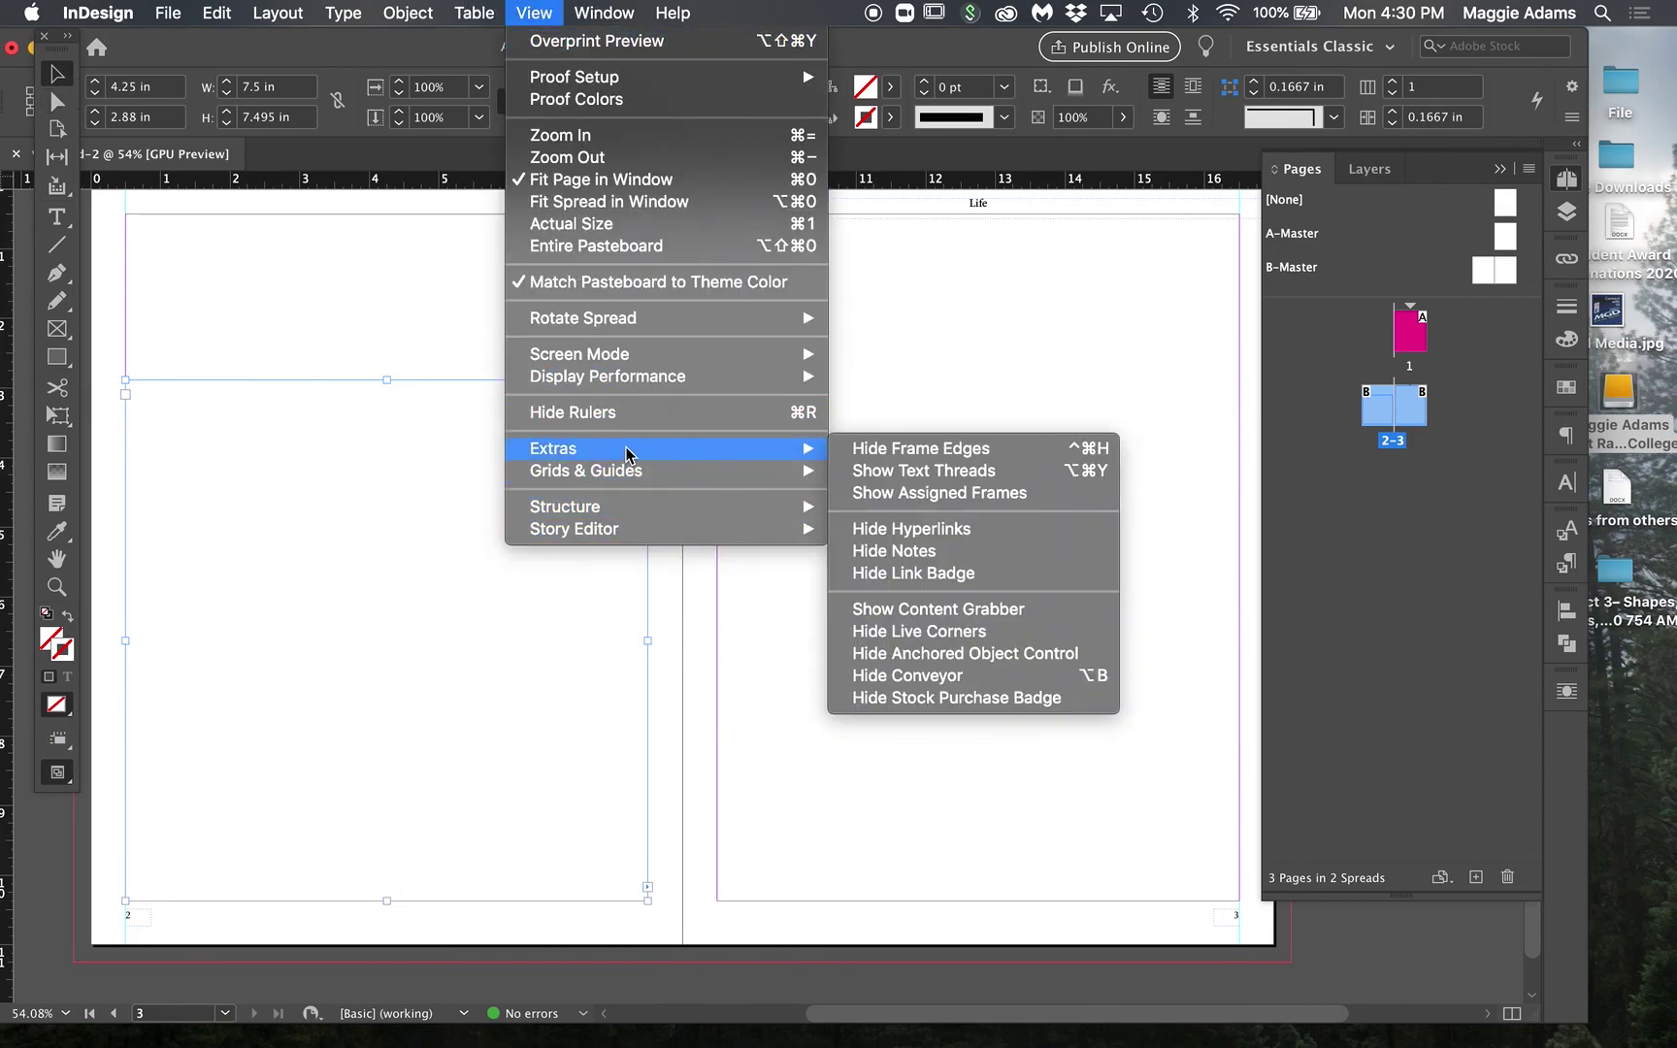
left_click(922, 469)
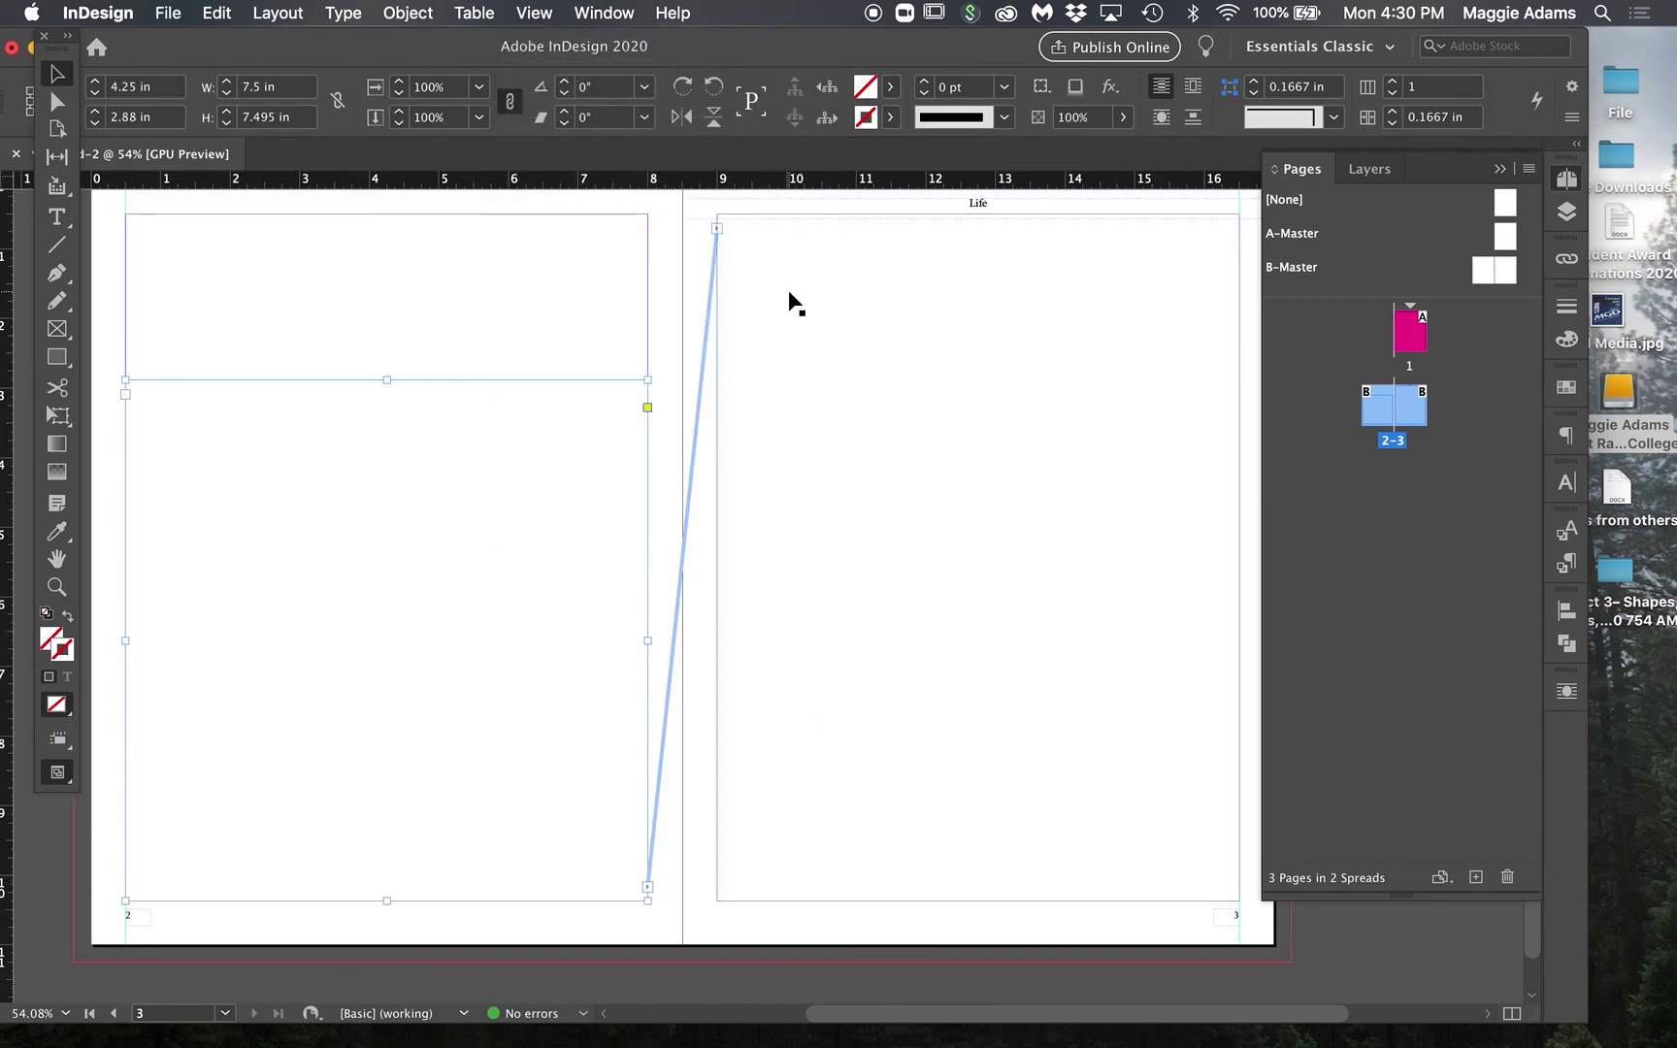
Step: Fill the threaded text frames on pages 2 and 3 with placeholder text
double_click(521, 632)
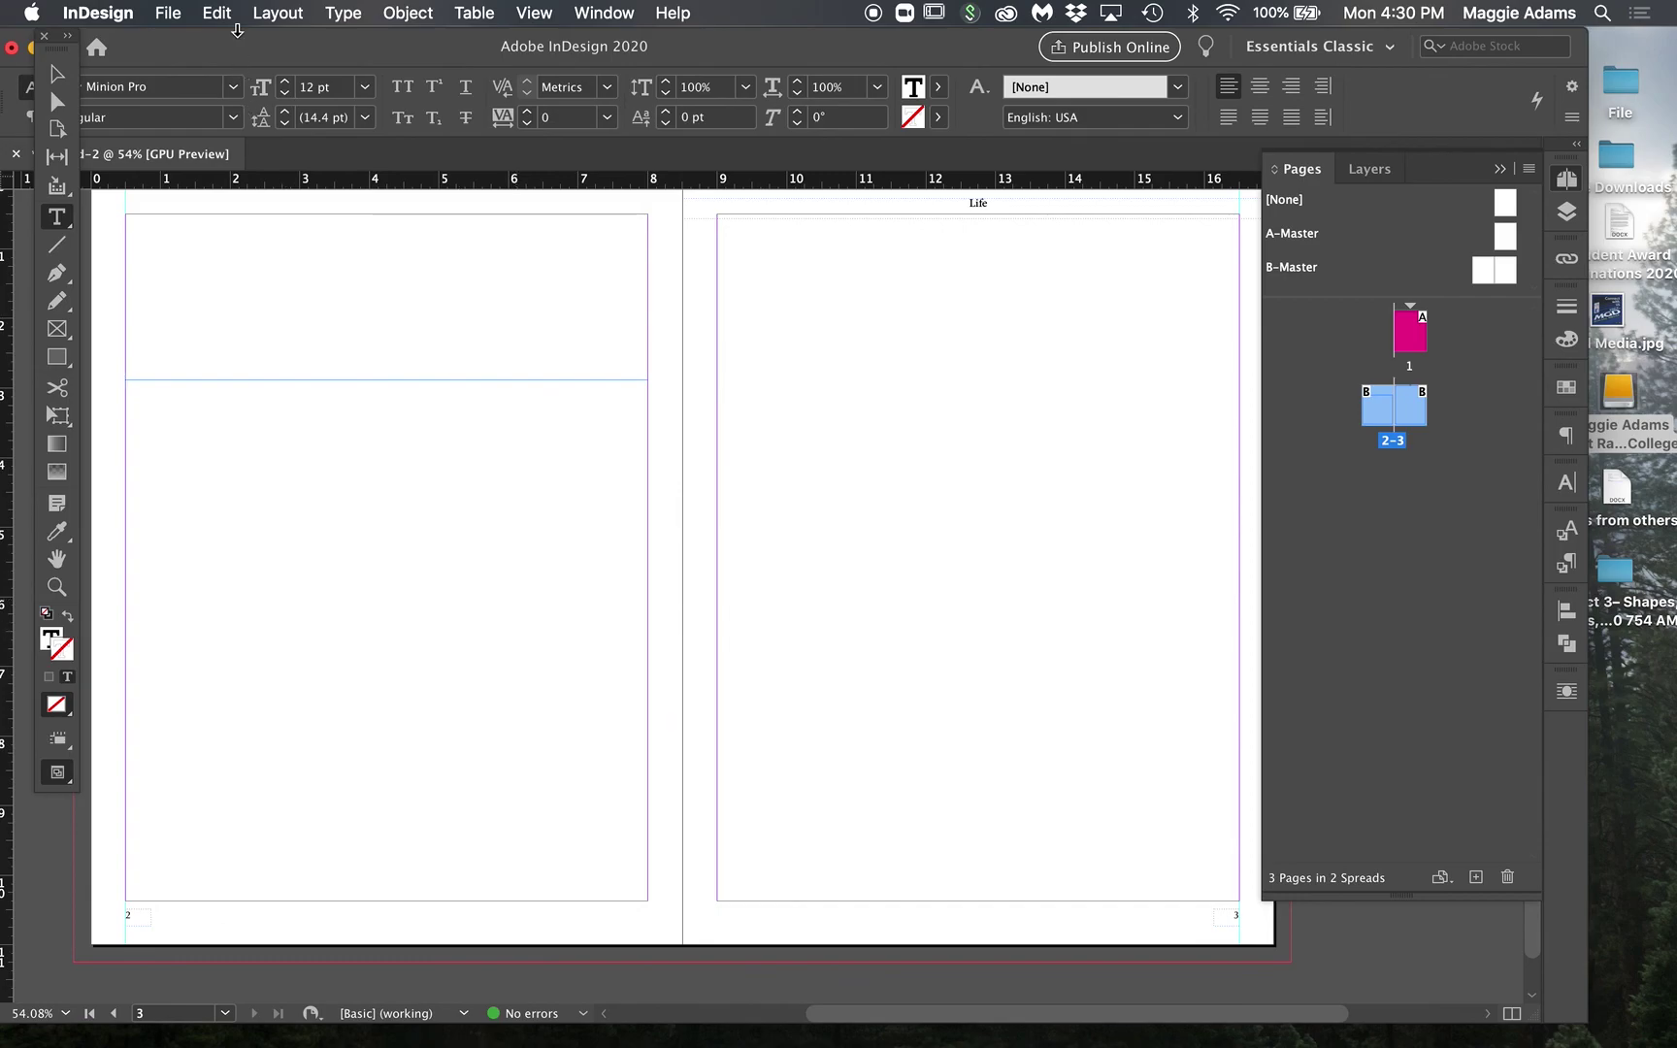
left_click(339, 13)
left_click(398, 742)
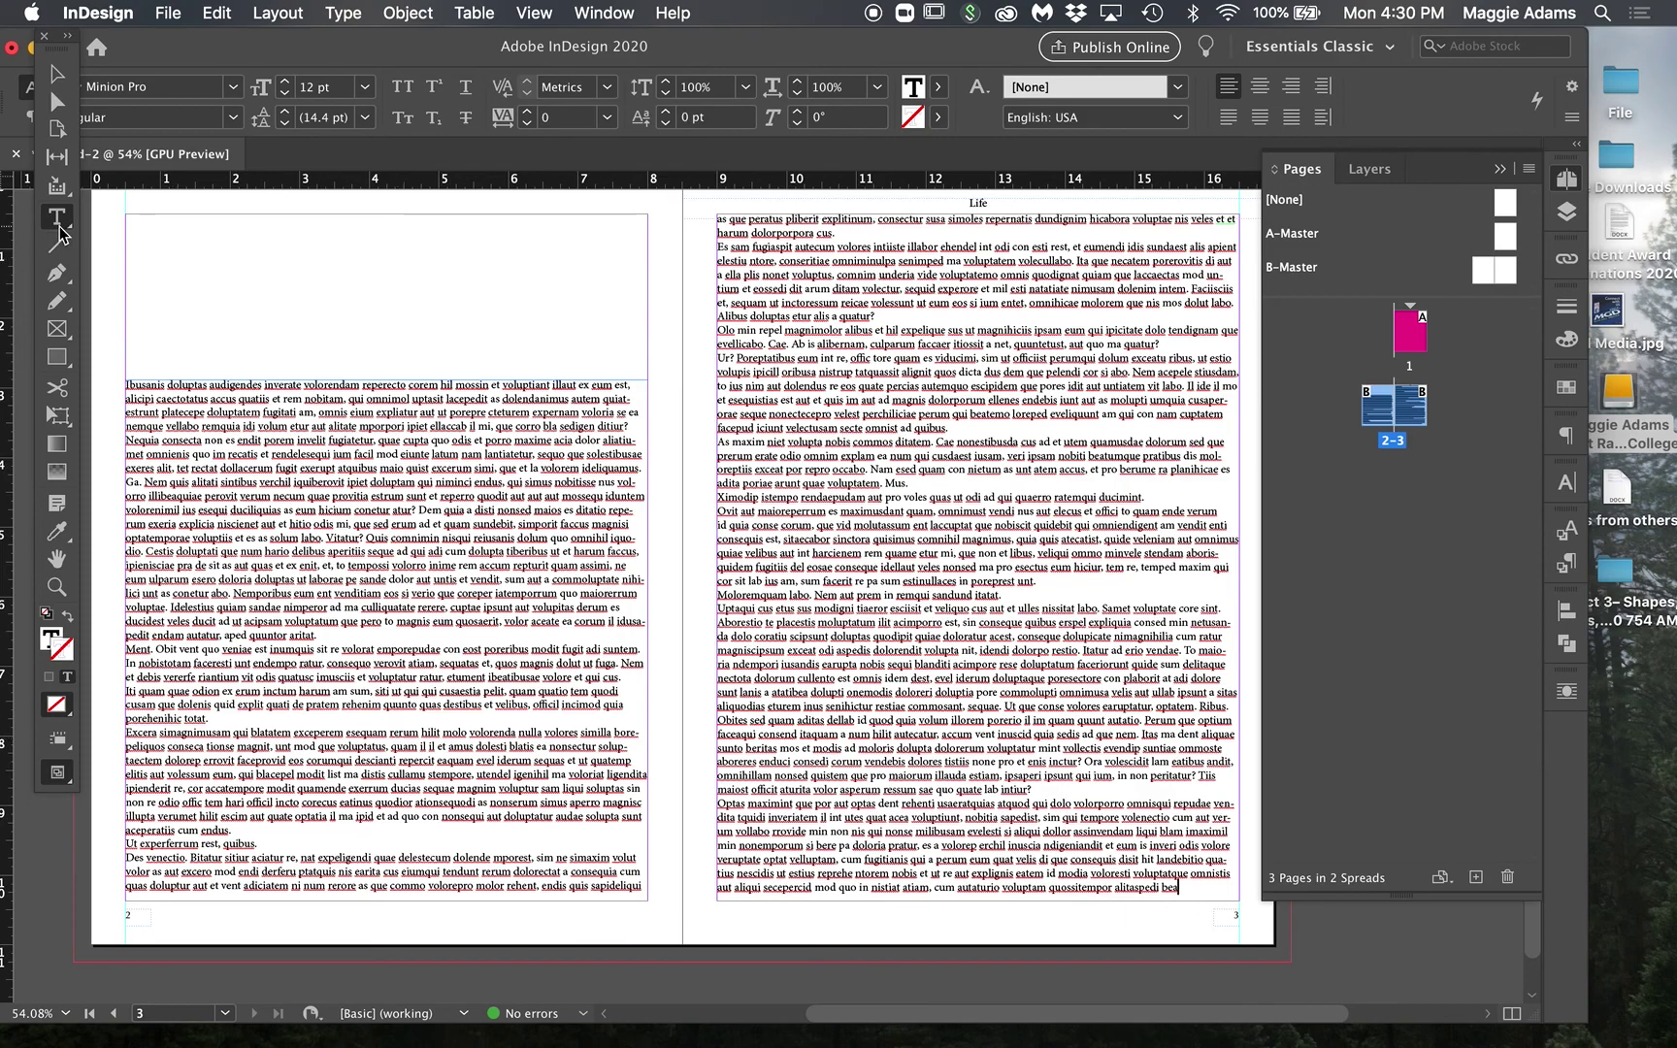
Step: Set both text frames on the spread to 2 columns with a 0.3125 in gutter in Text Frame Options
left_click(56, 74)
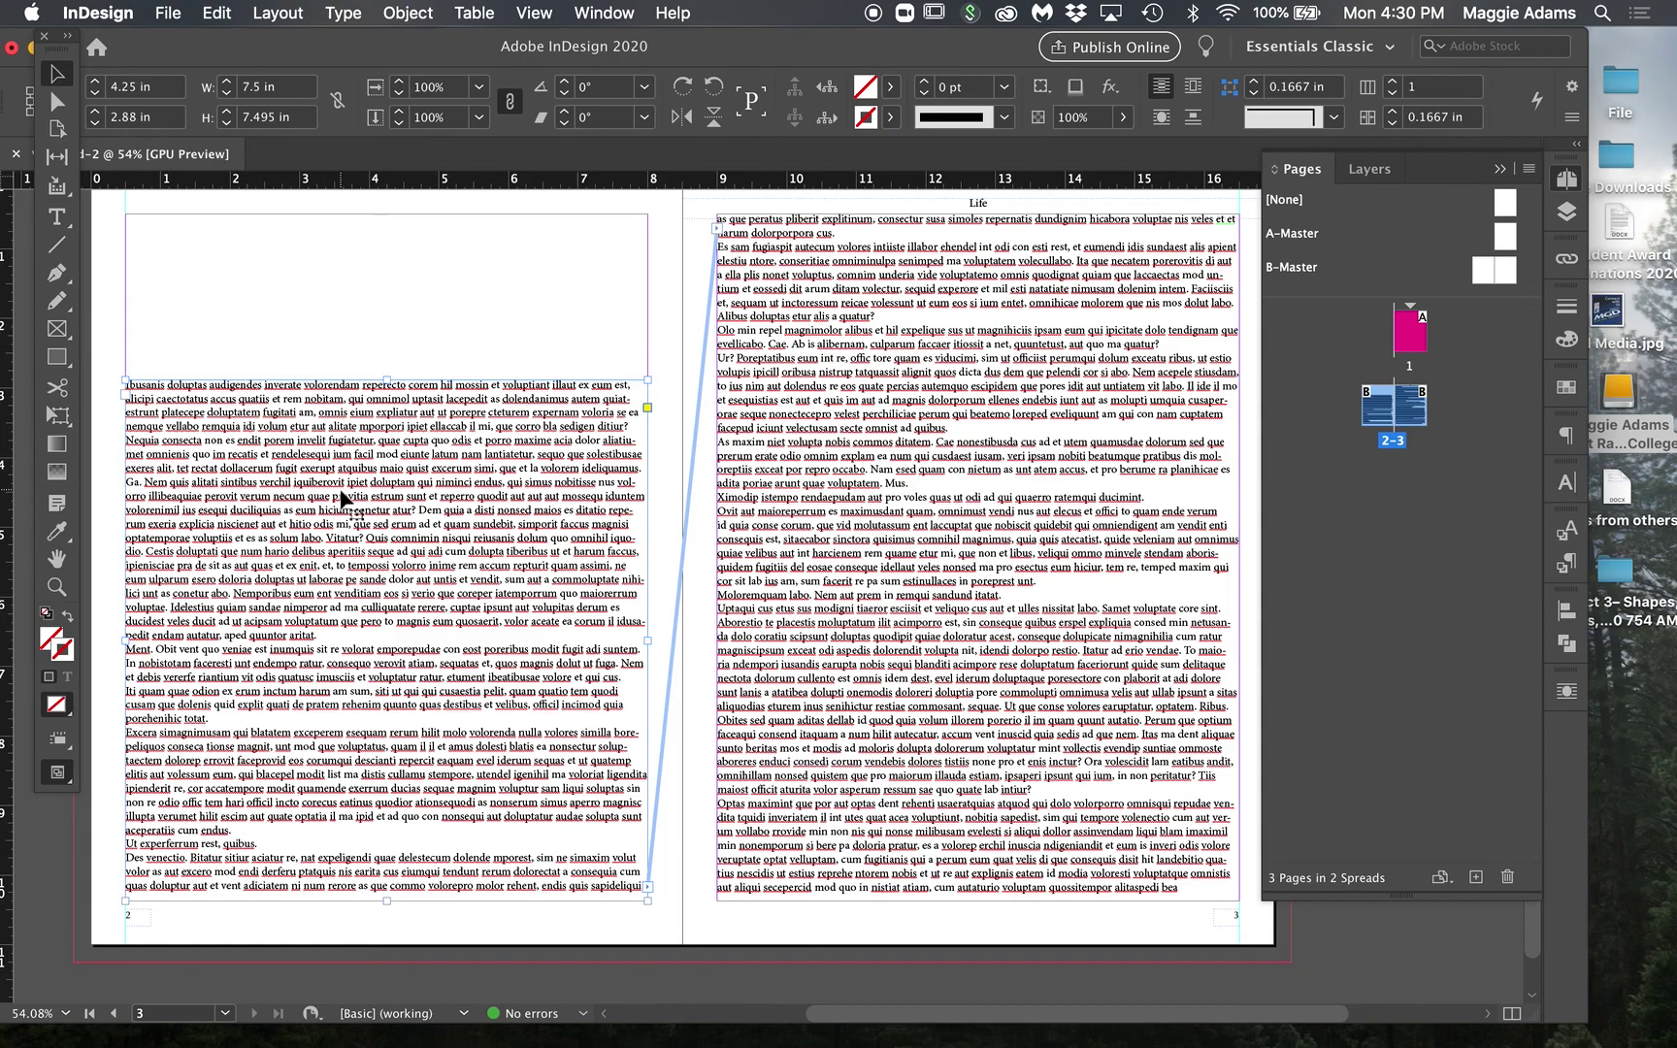
key("super+a")
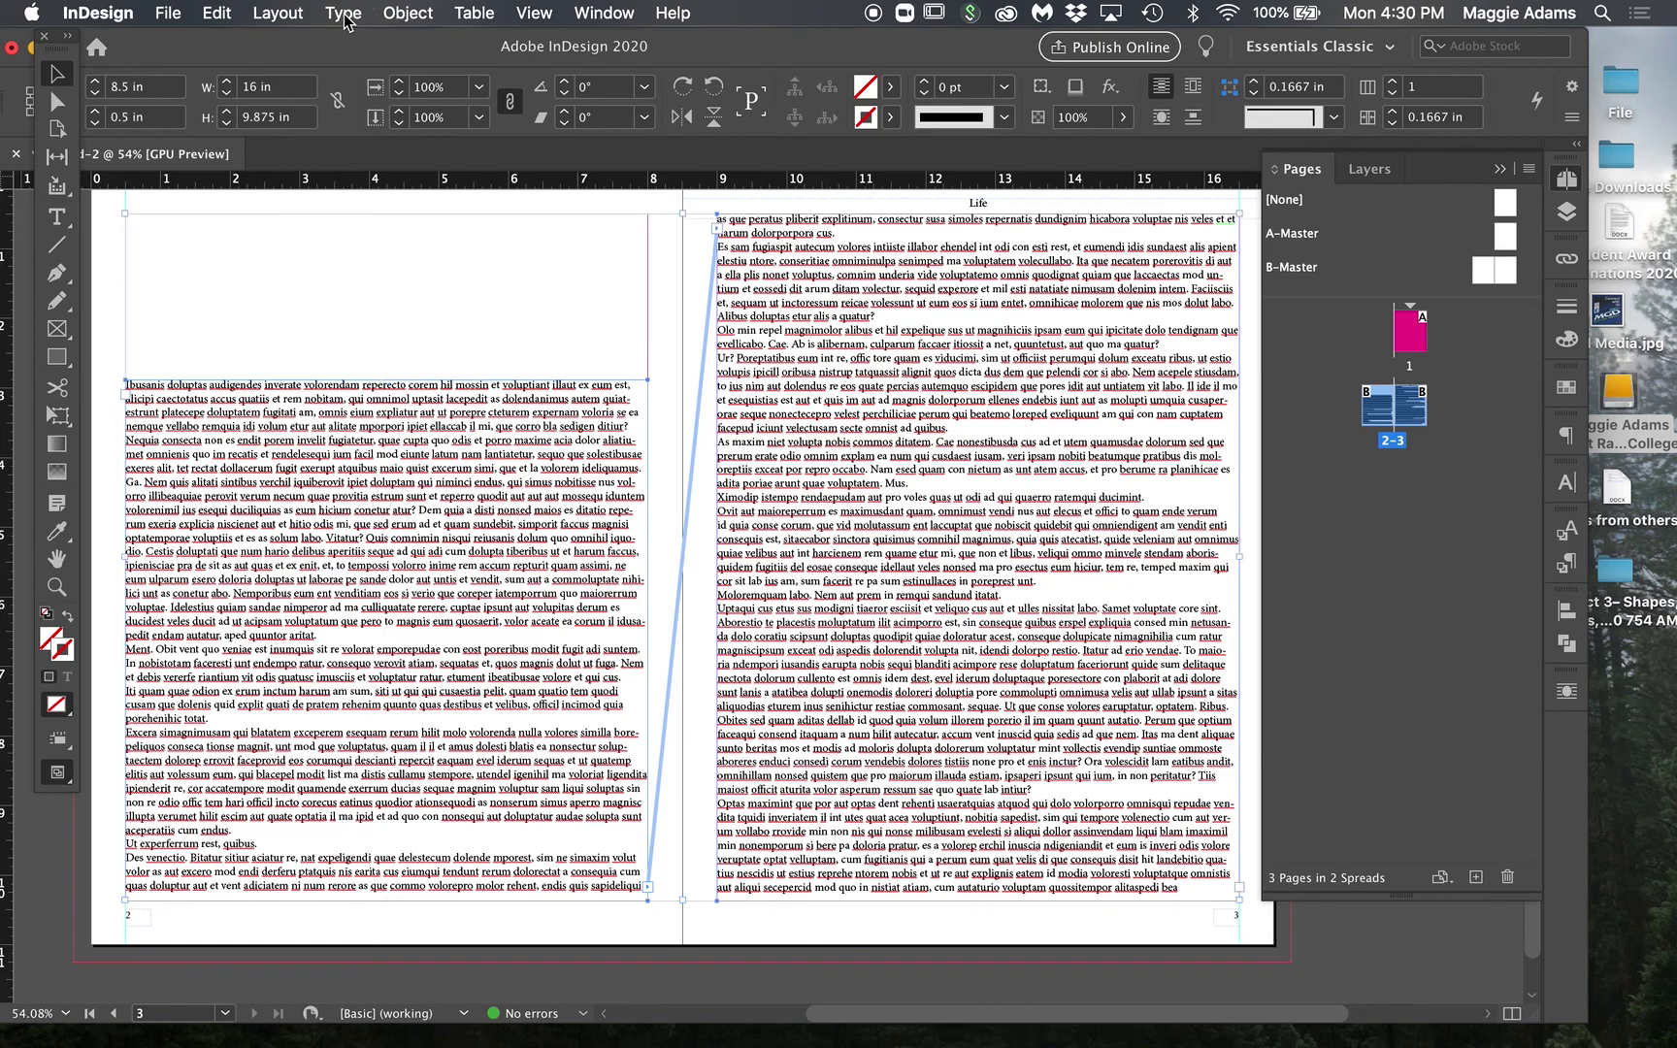
left_click(407, 12)
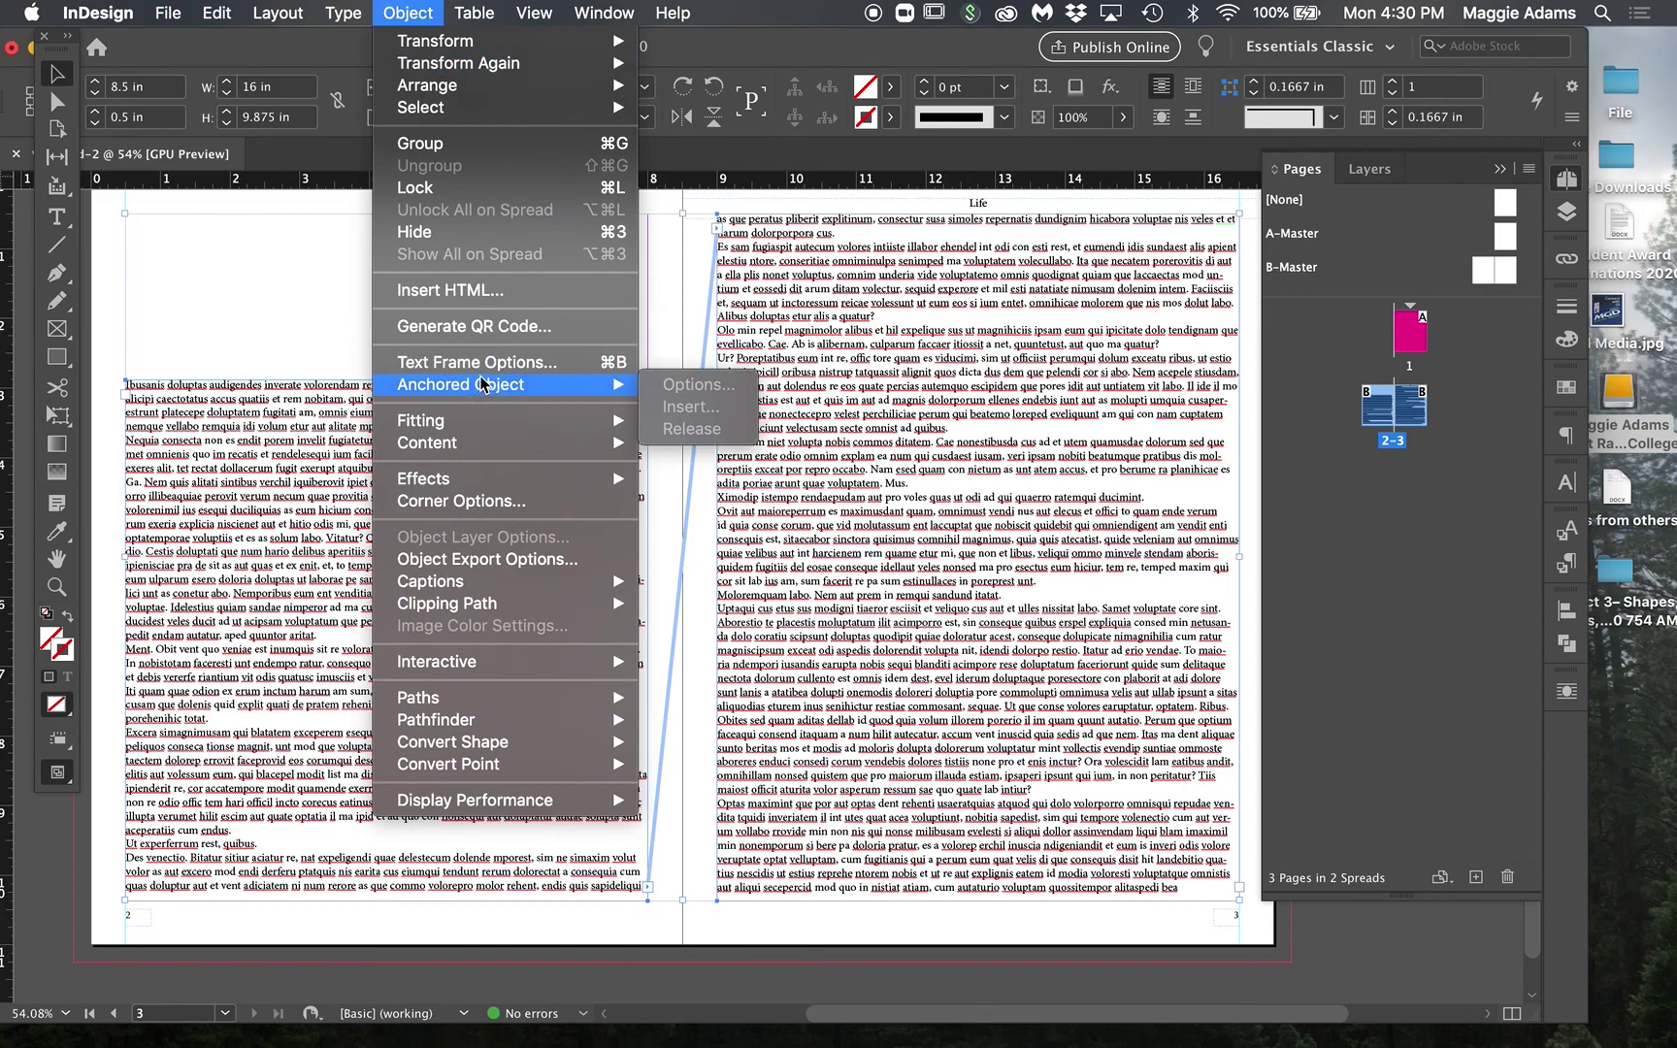
left_click(476, 361)
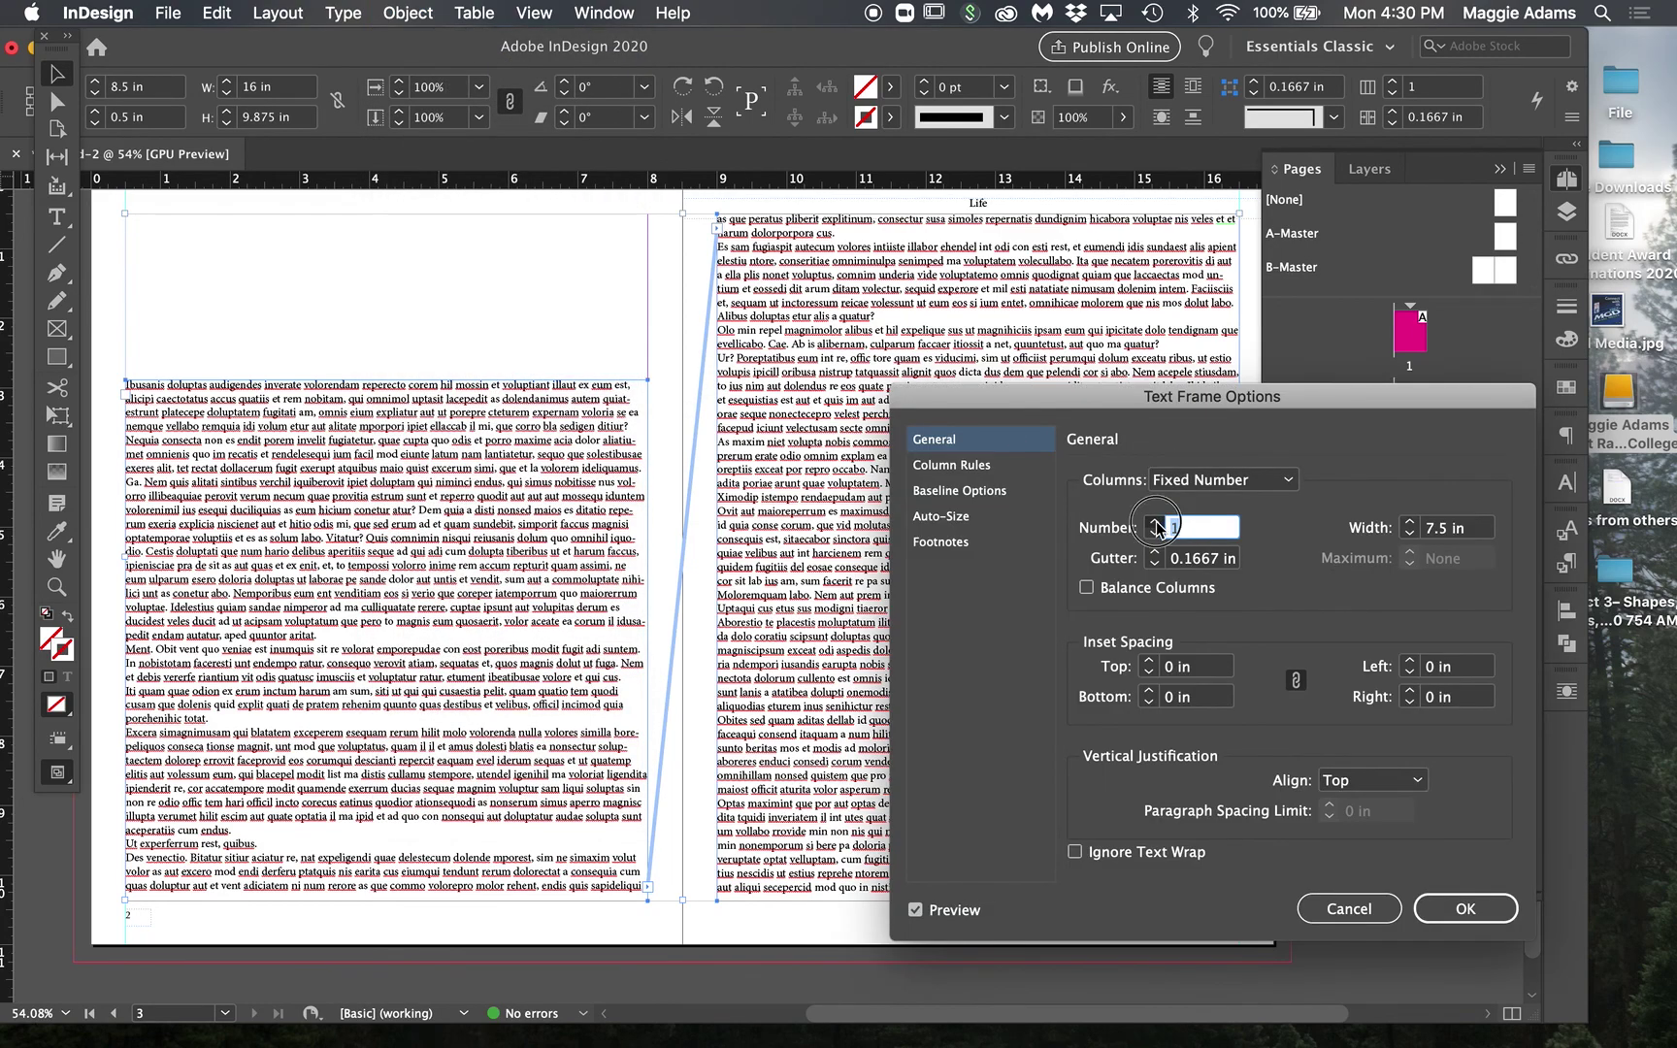
left_click(1153, 523)
left_click(1153, 552)
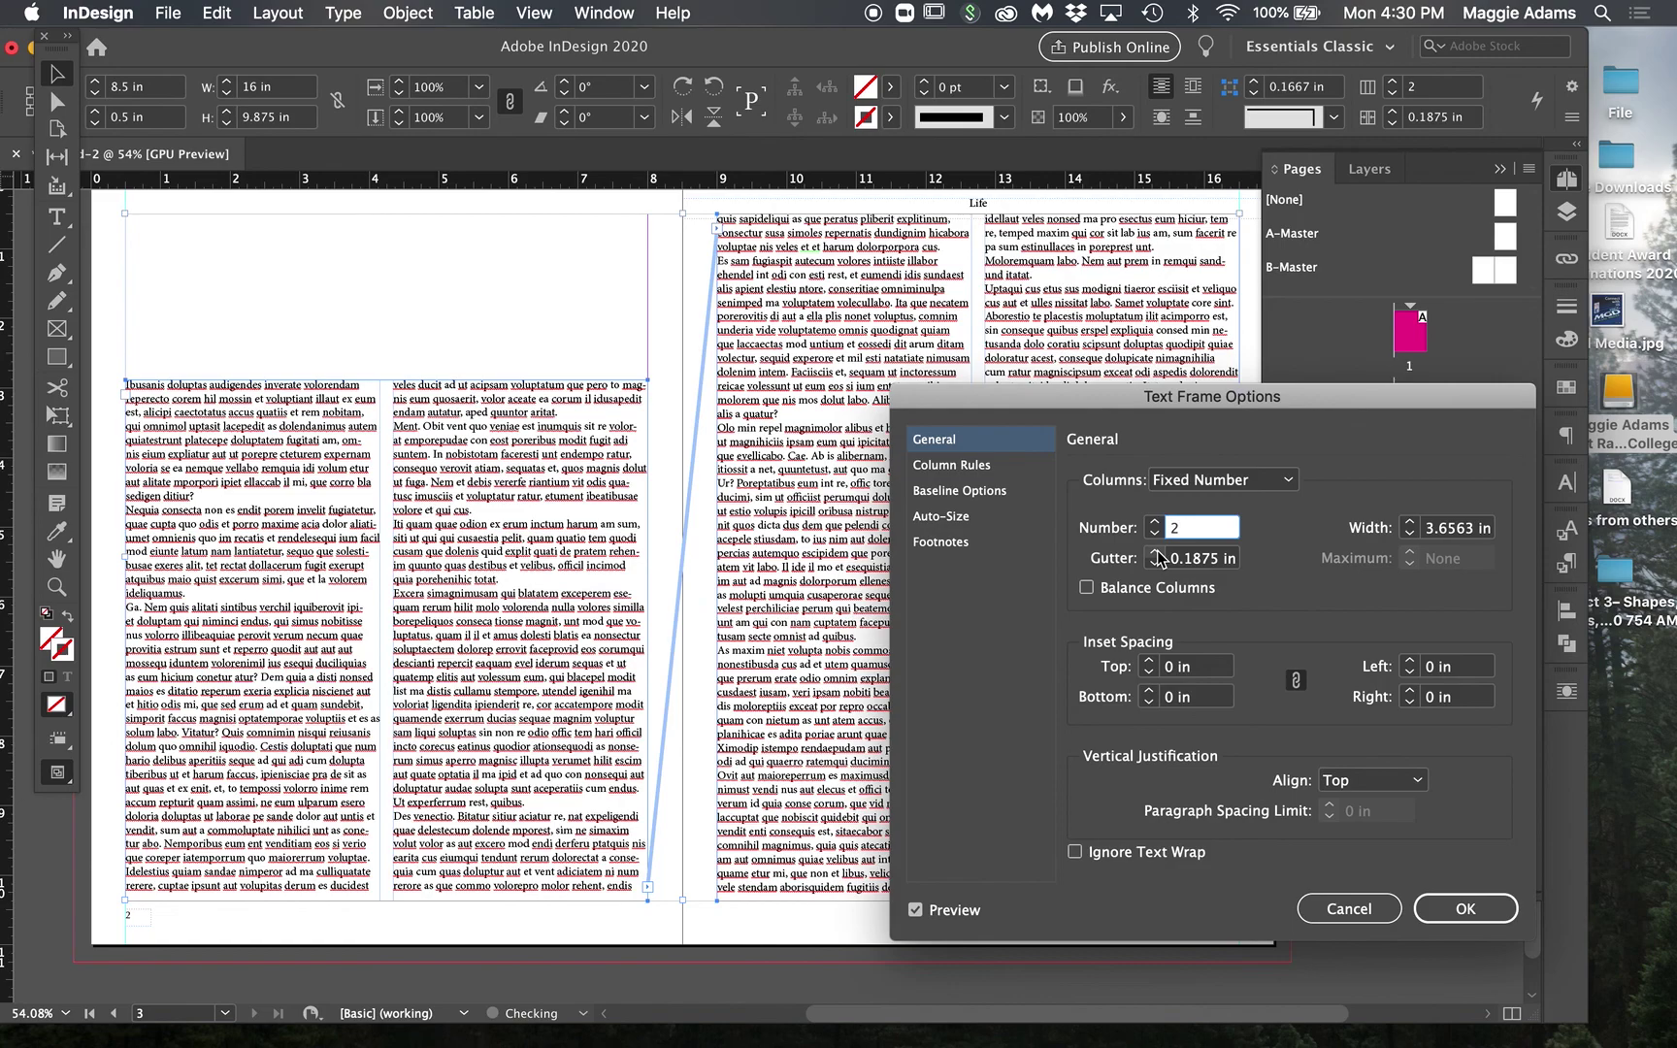
left_click(1154, 552)
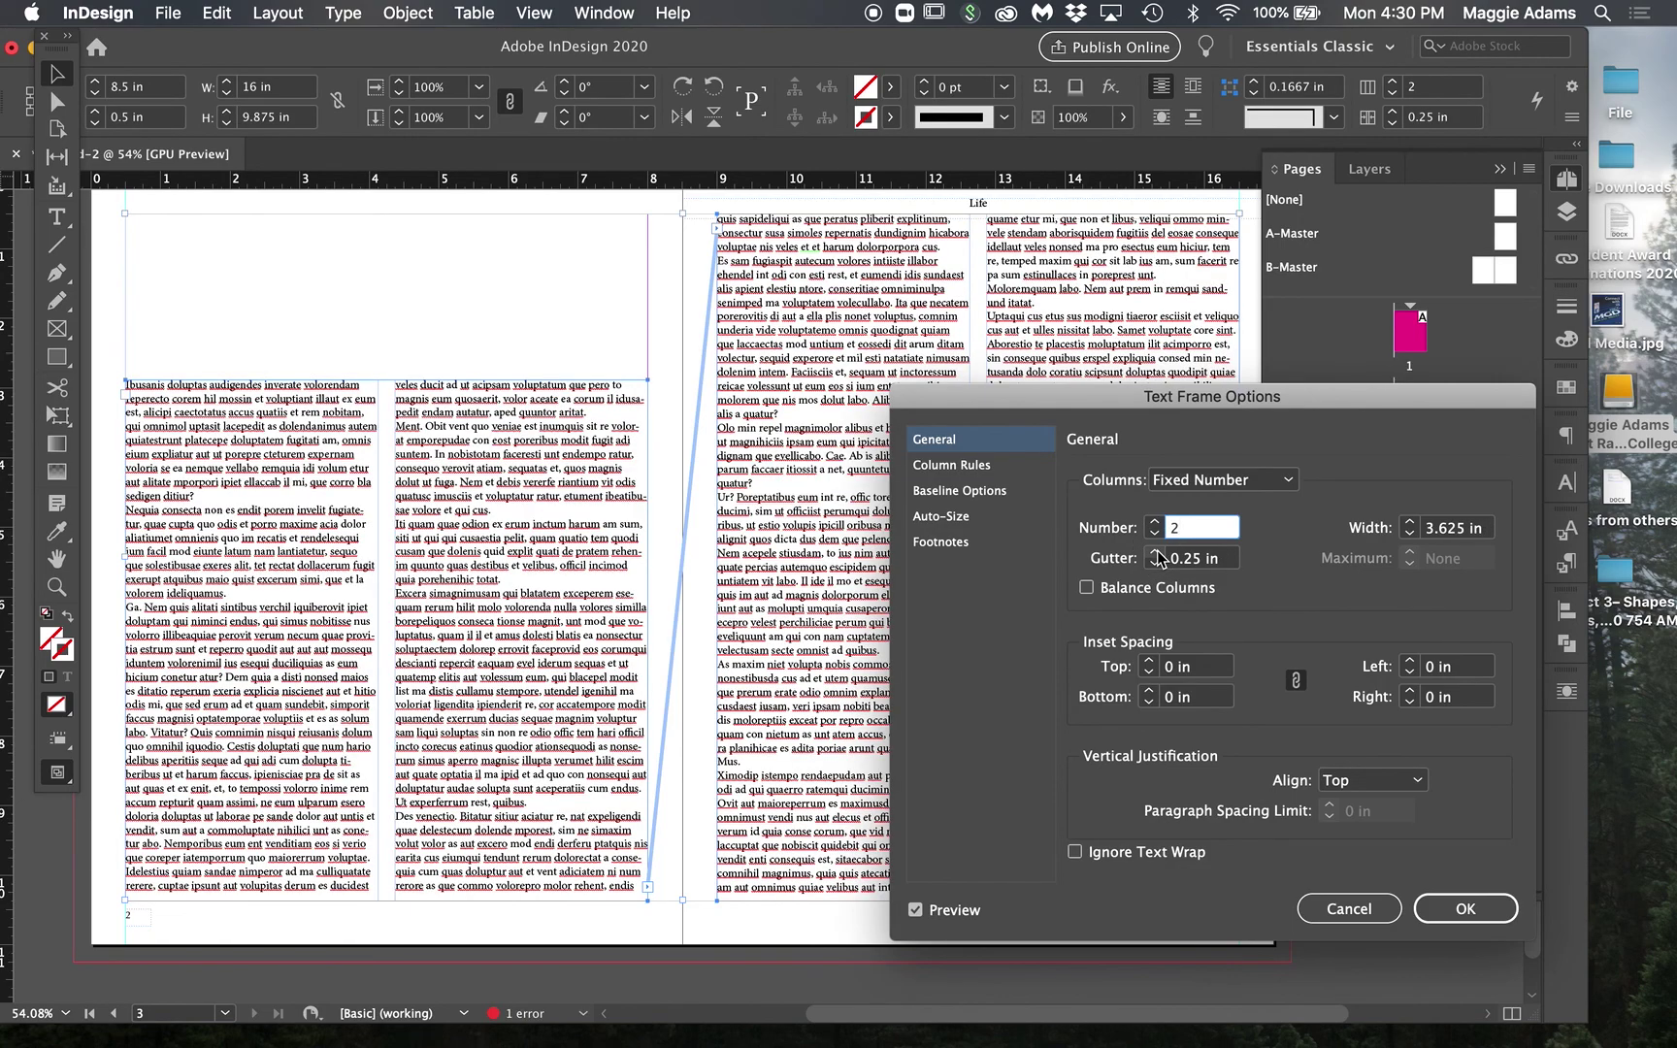
left_click(1154, 552)
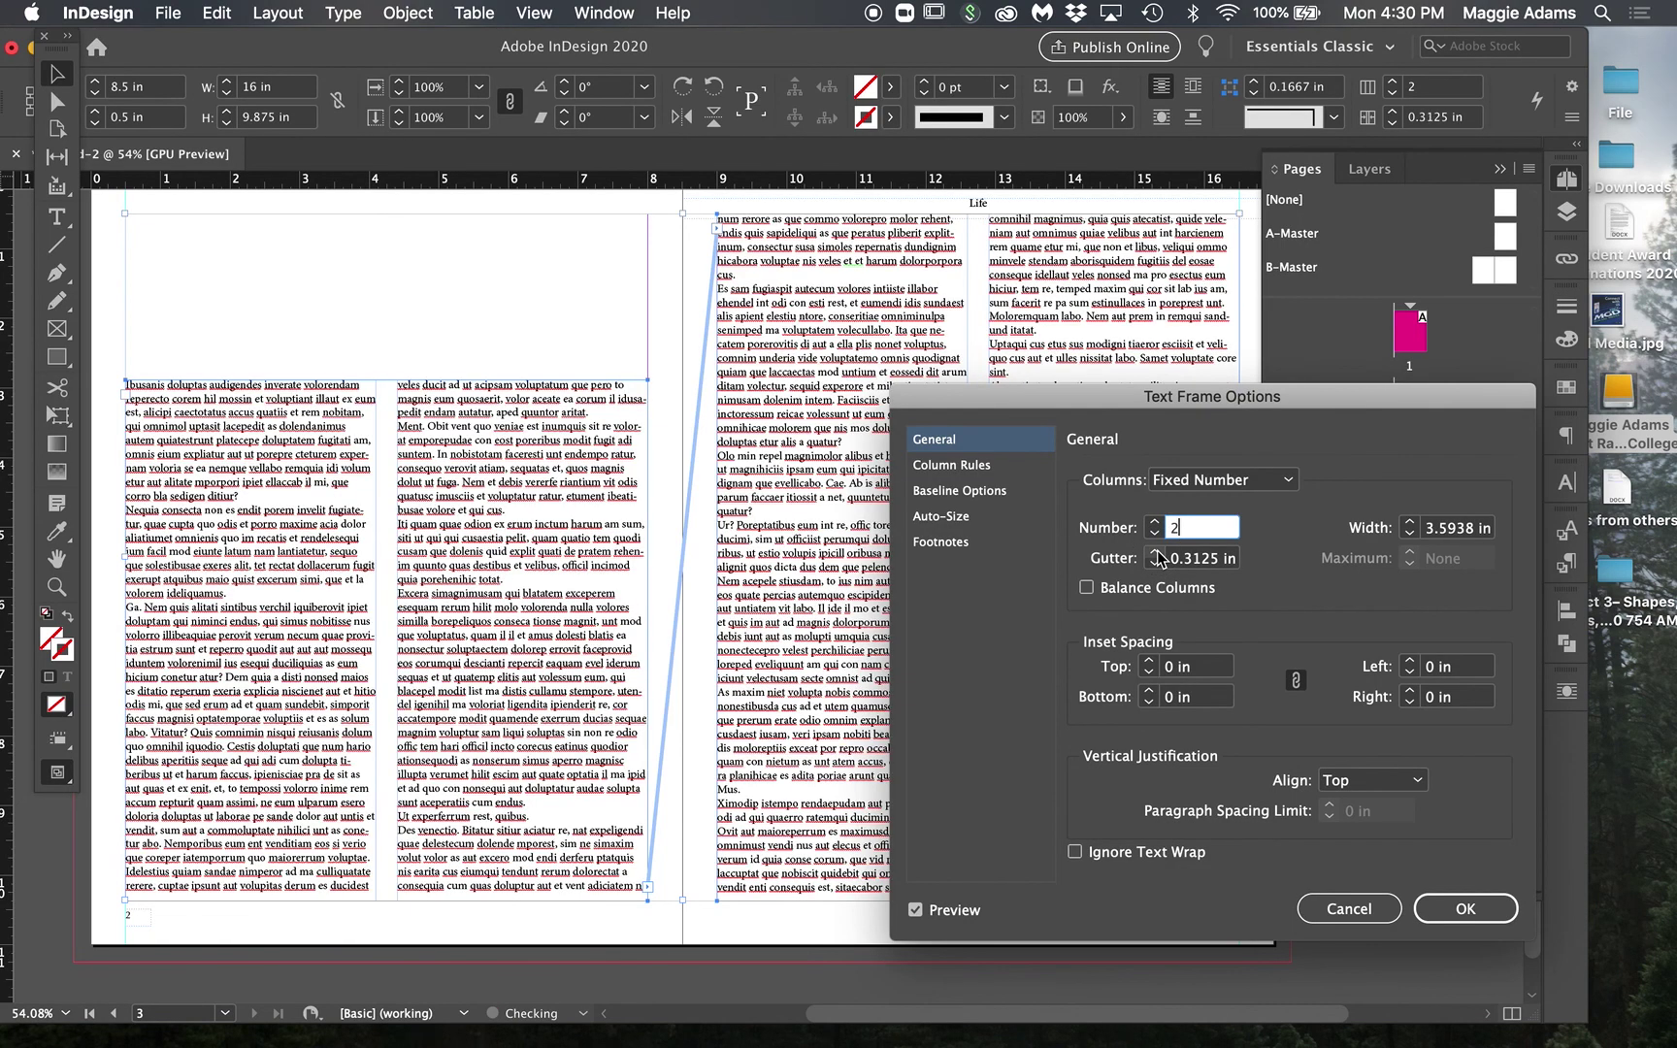
left_click(1465, 909)
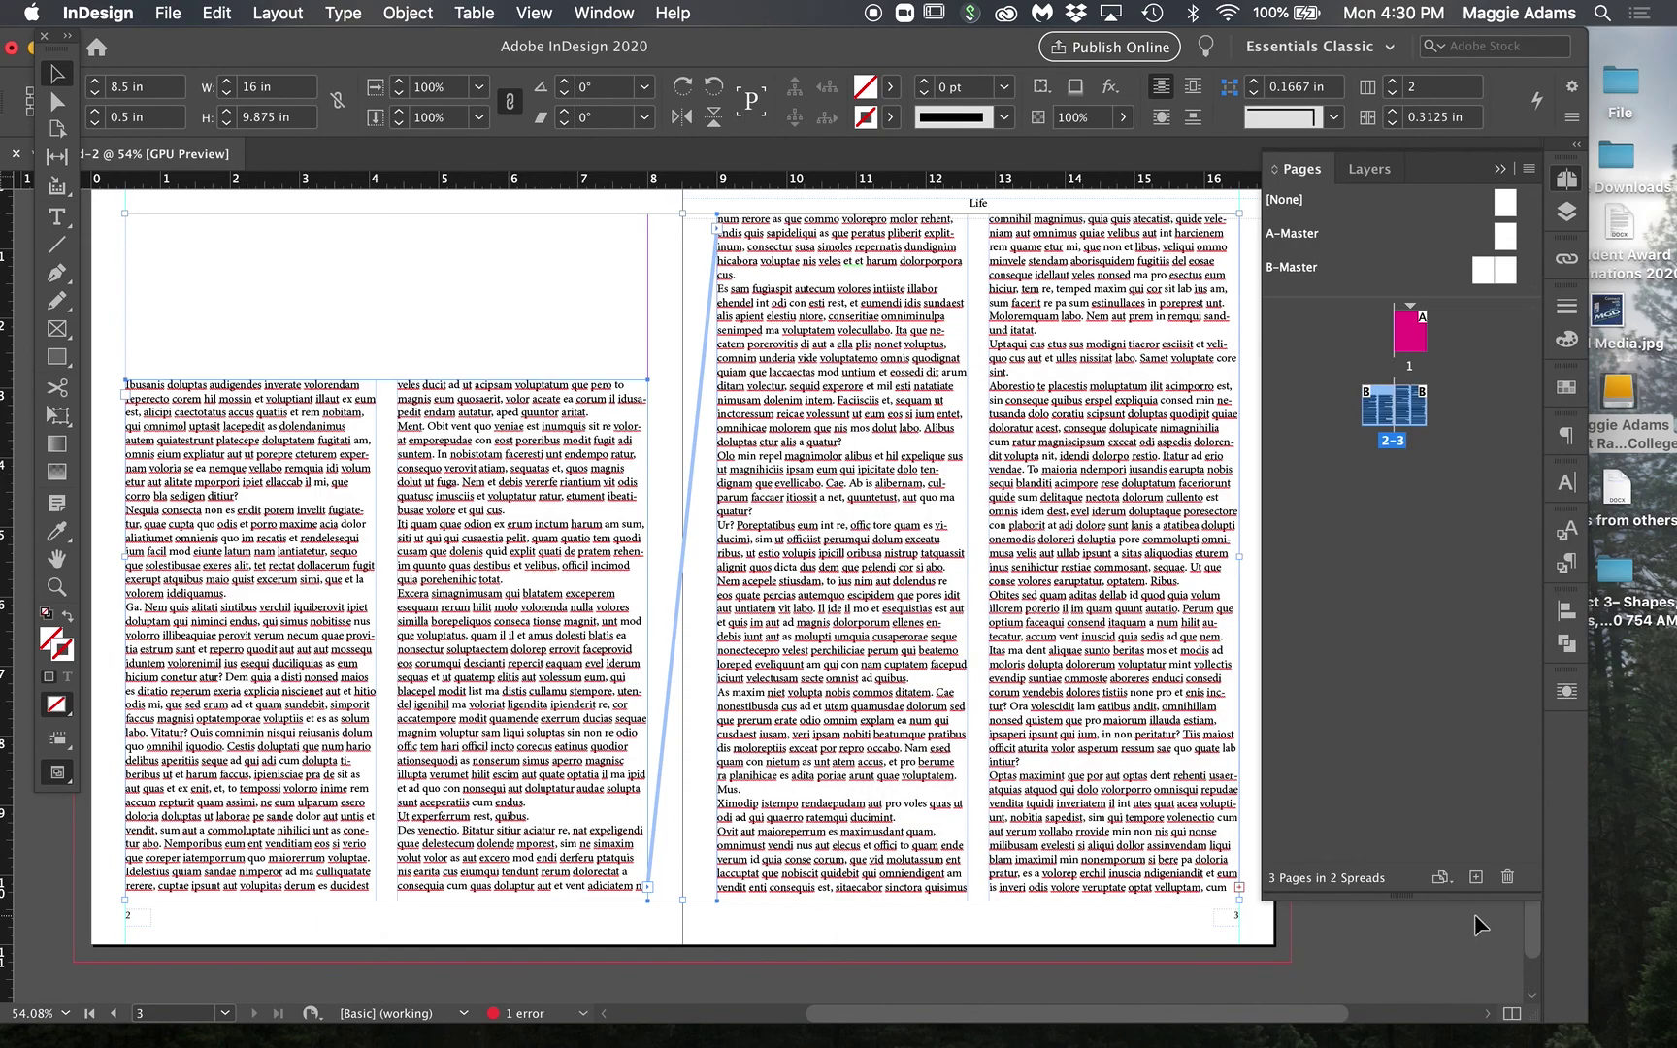
Step: Select all the text in the threaded story on pages 2 and 3 and justify it with the last line aligned left
double_click(560, 767)
key("Escape")
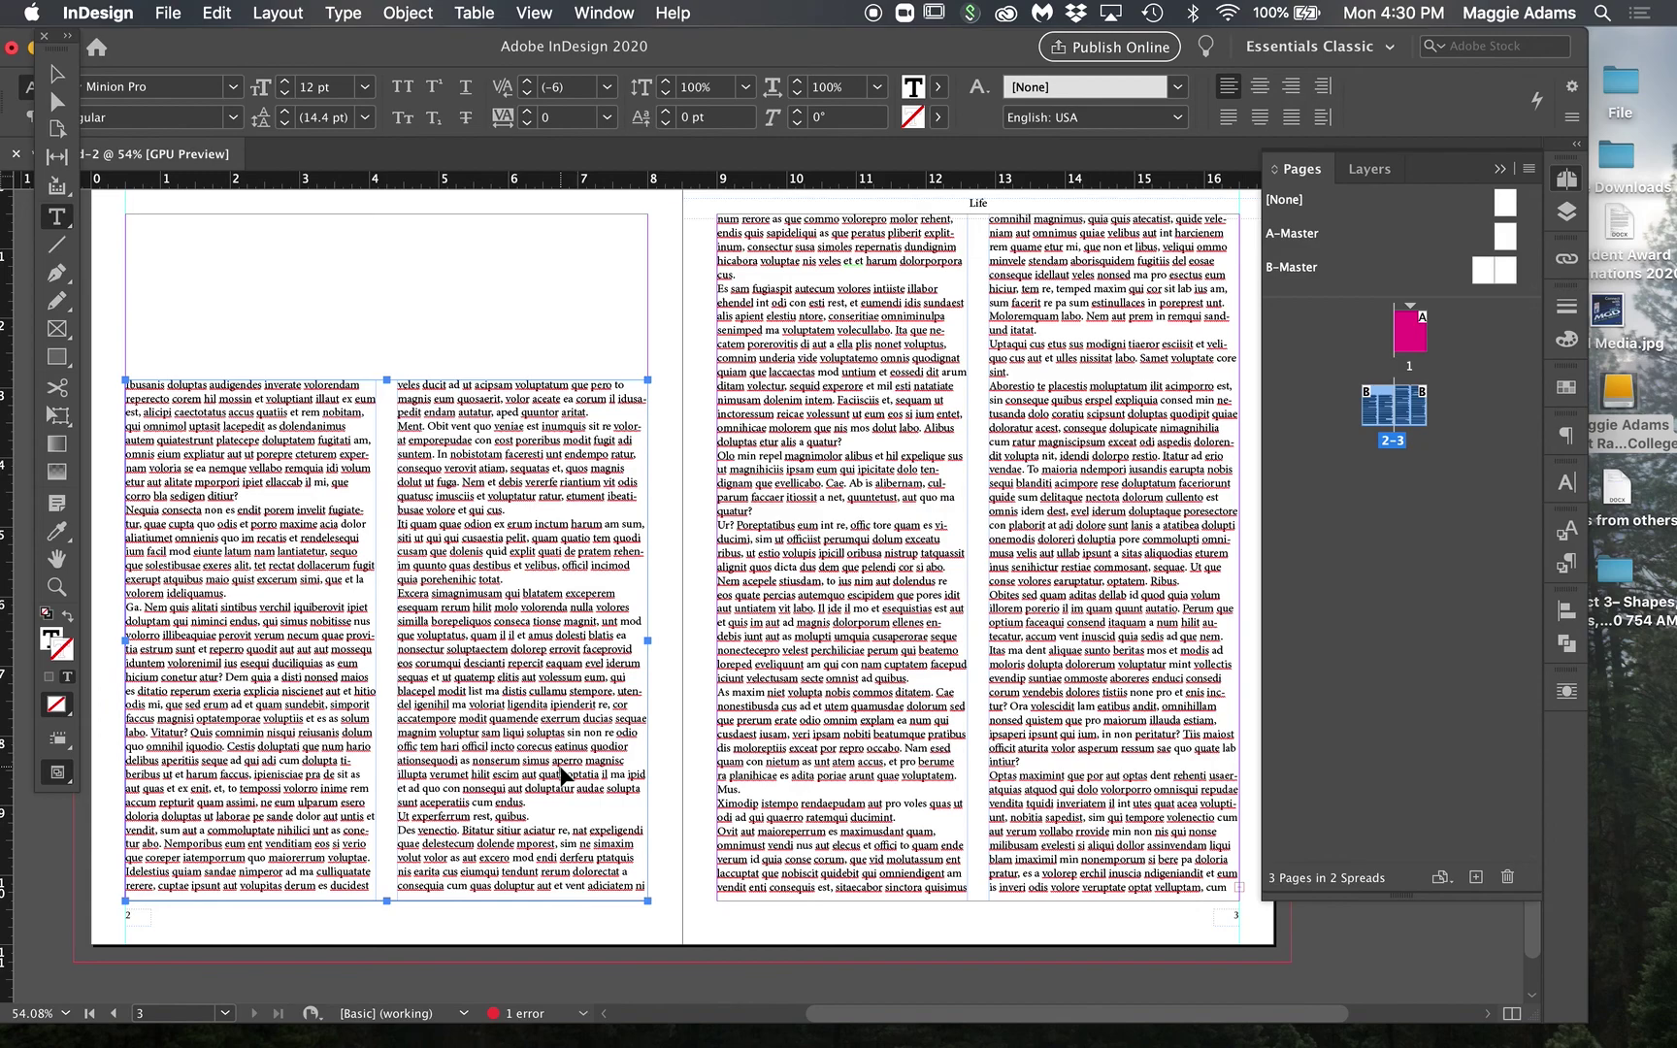
left_click(560, 773)
key("super+a")
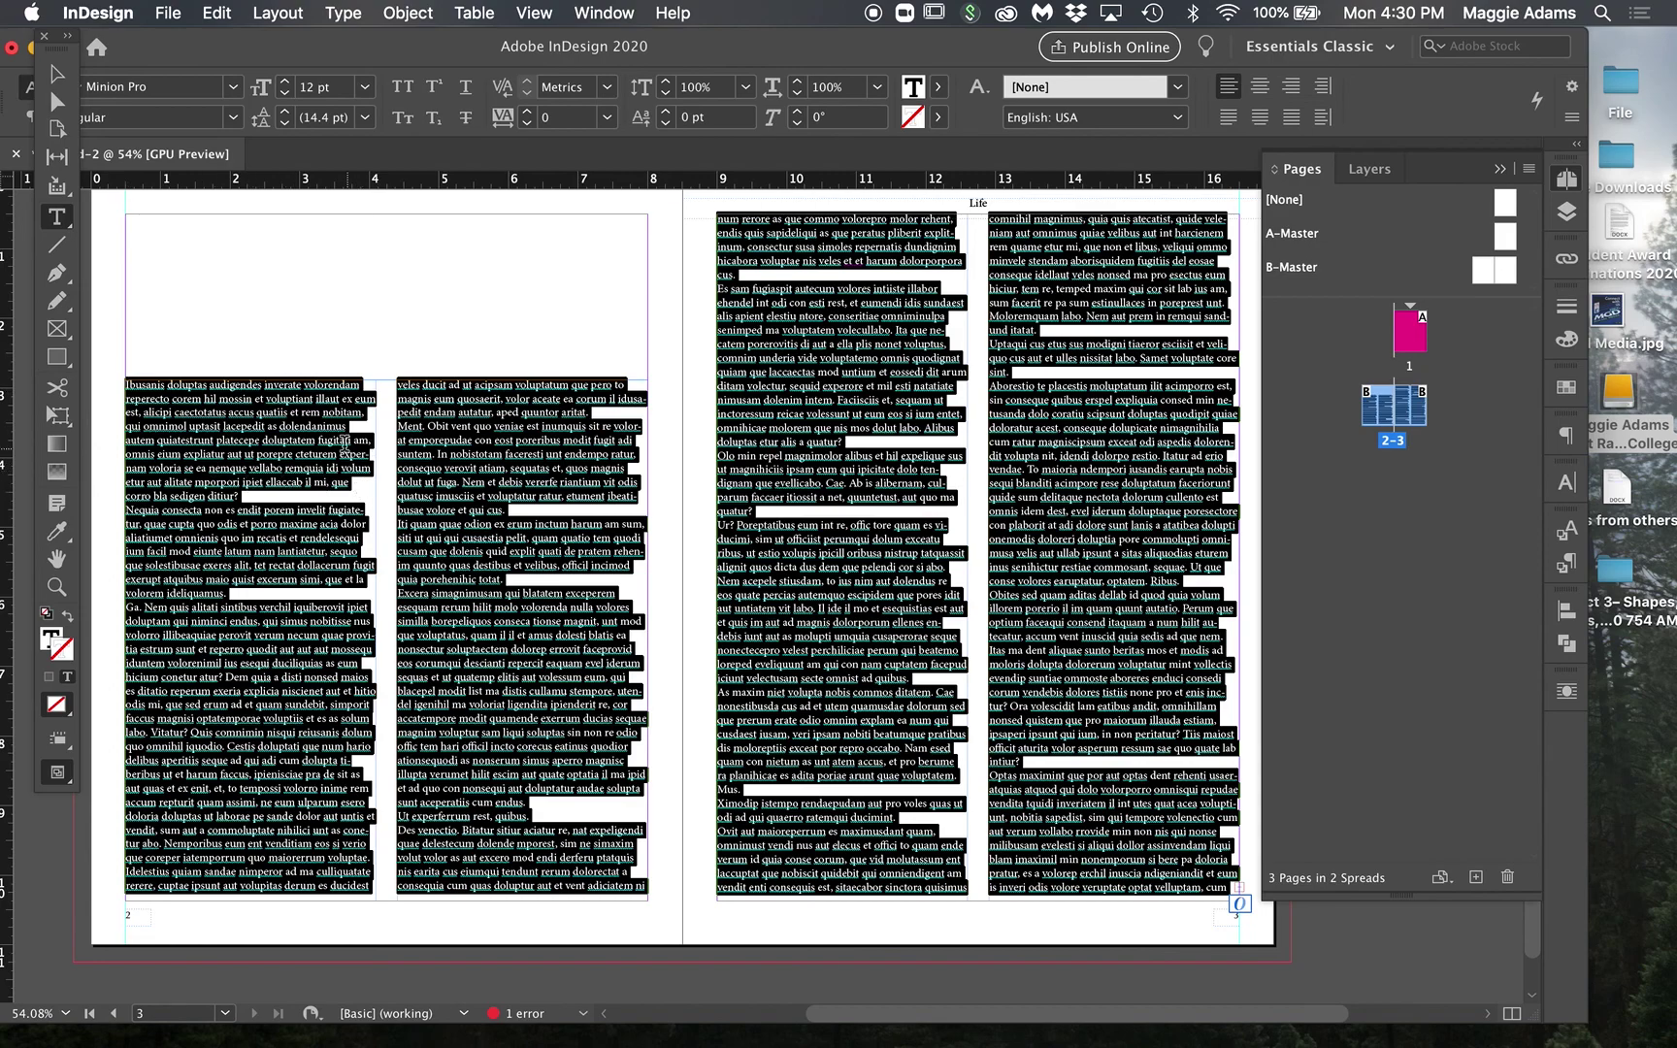
left_click(1257, 89)
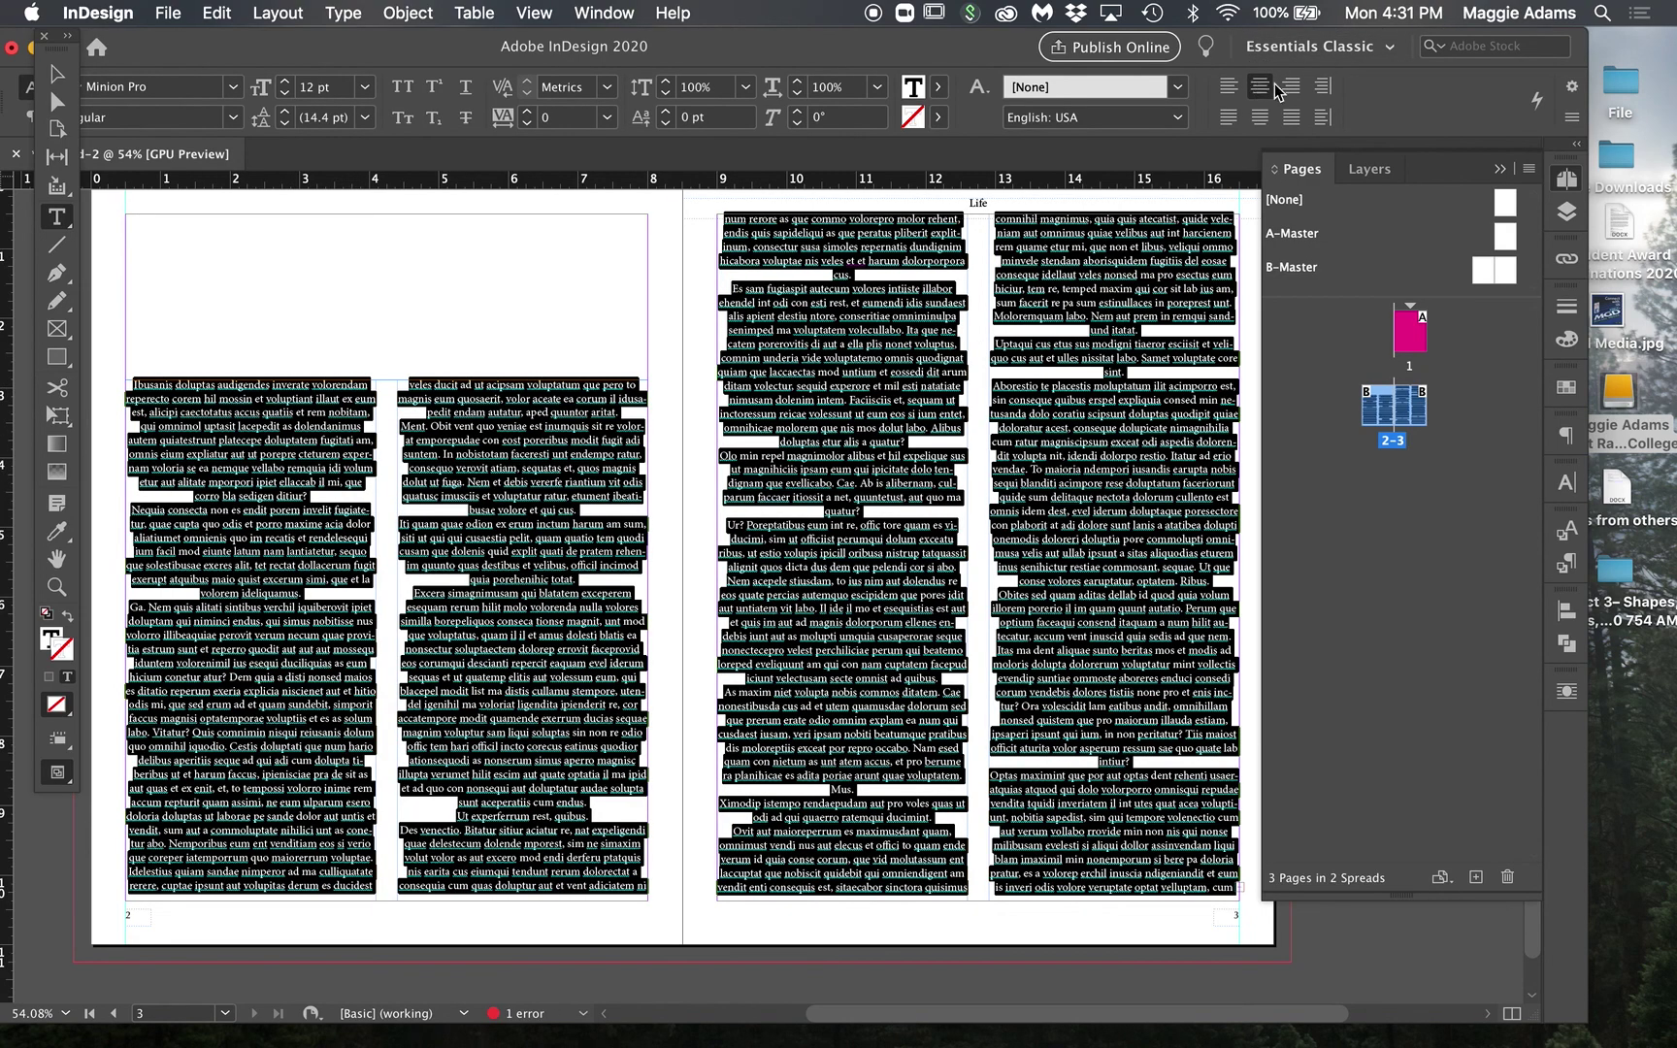
left_click(1290, 87)
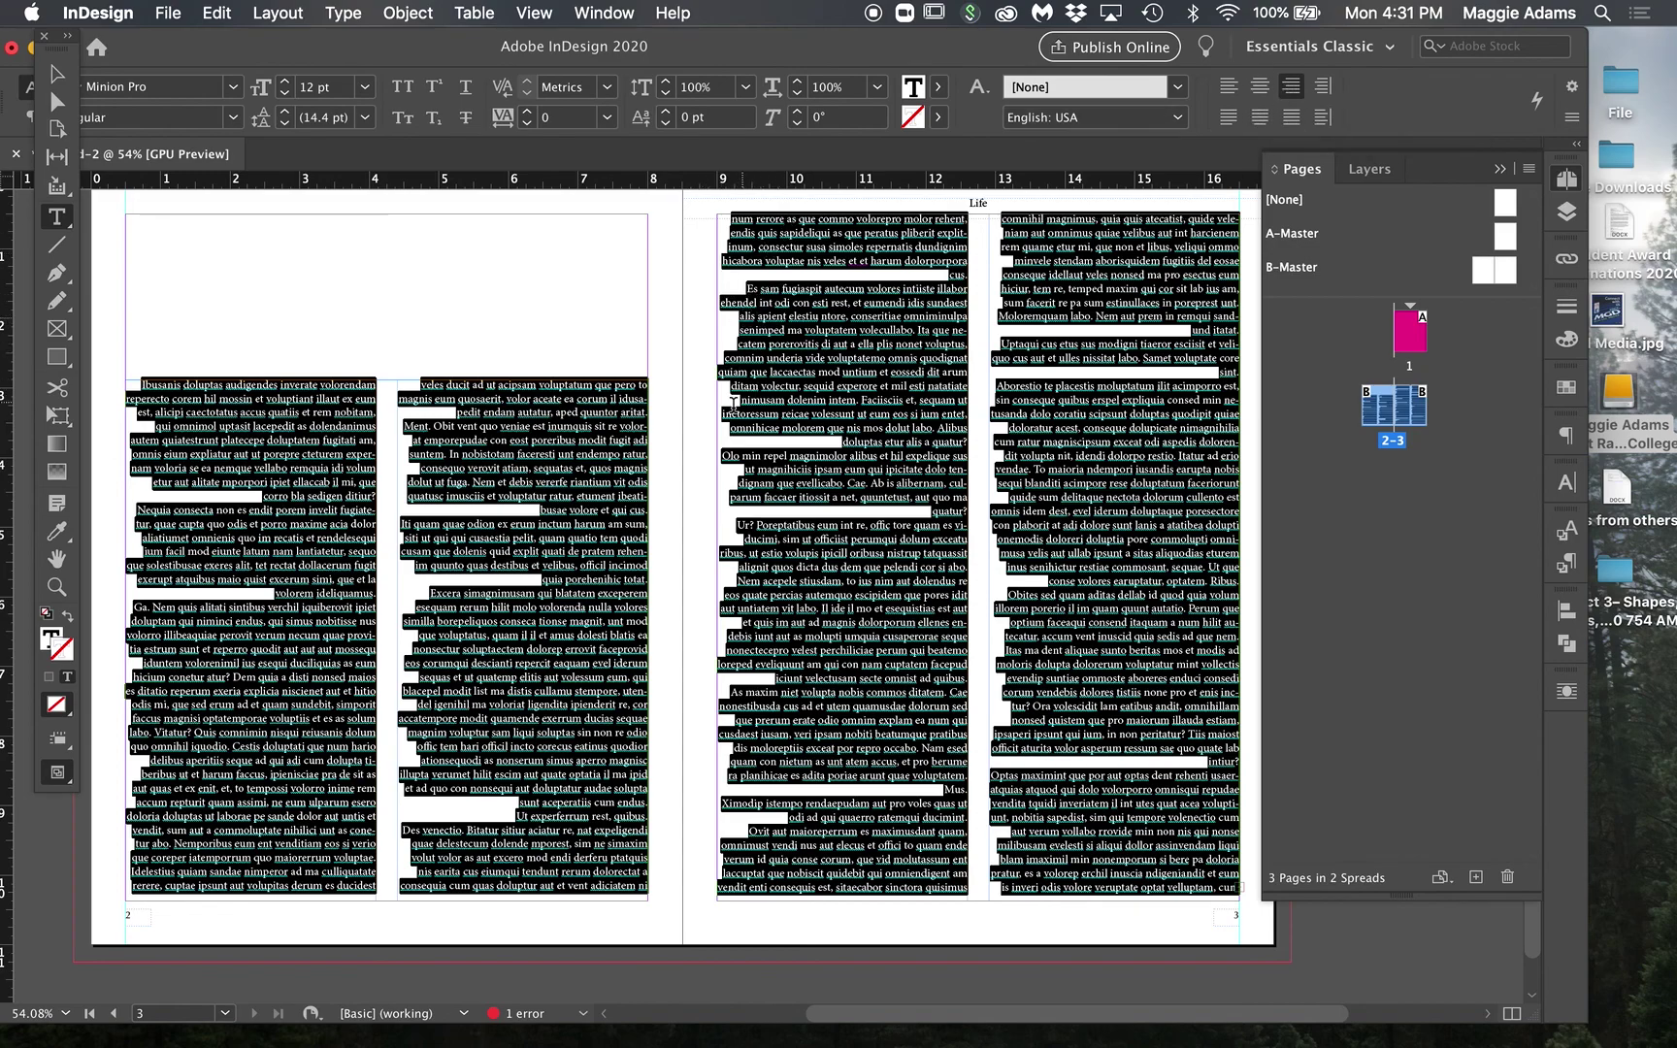
left_click(1230, 118)
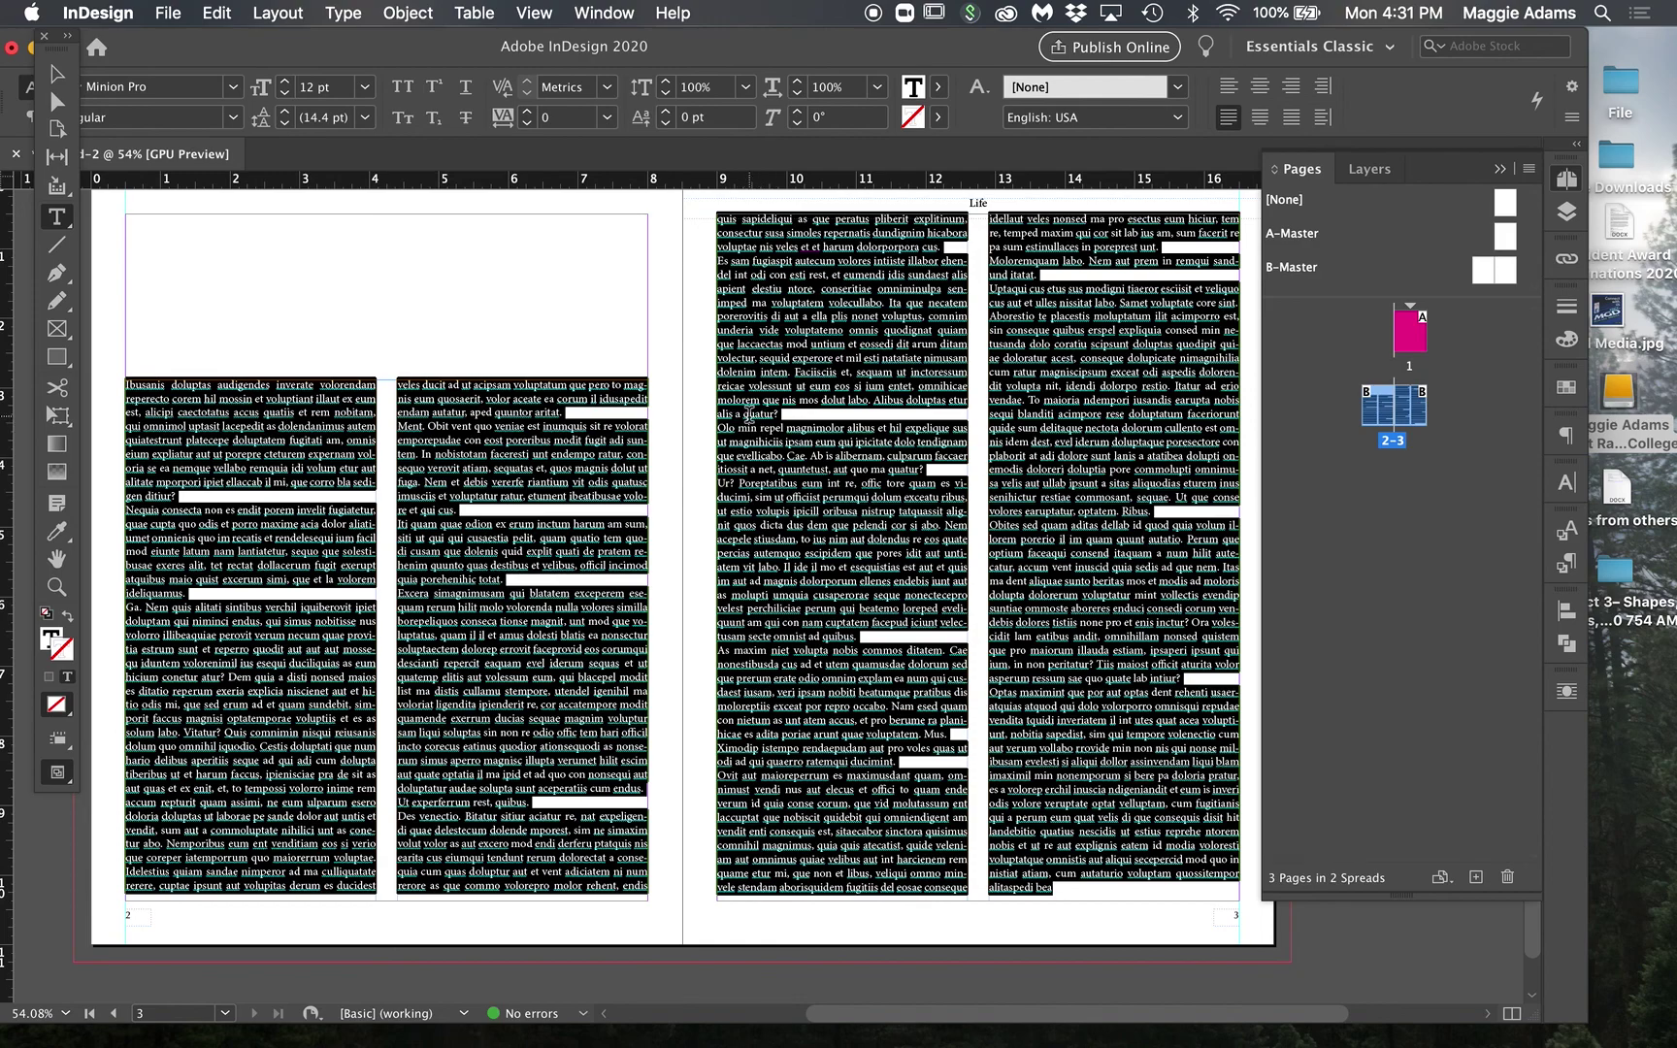
Step: Try last-line-centred justification, full justification of all lines and plain left alignment on the story, and return to justification with last line aligned left
left_click(1258, 118)
left_click(1290, 117)
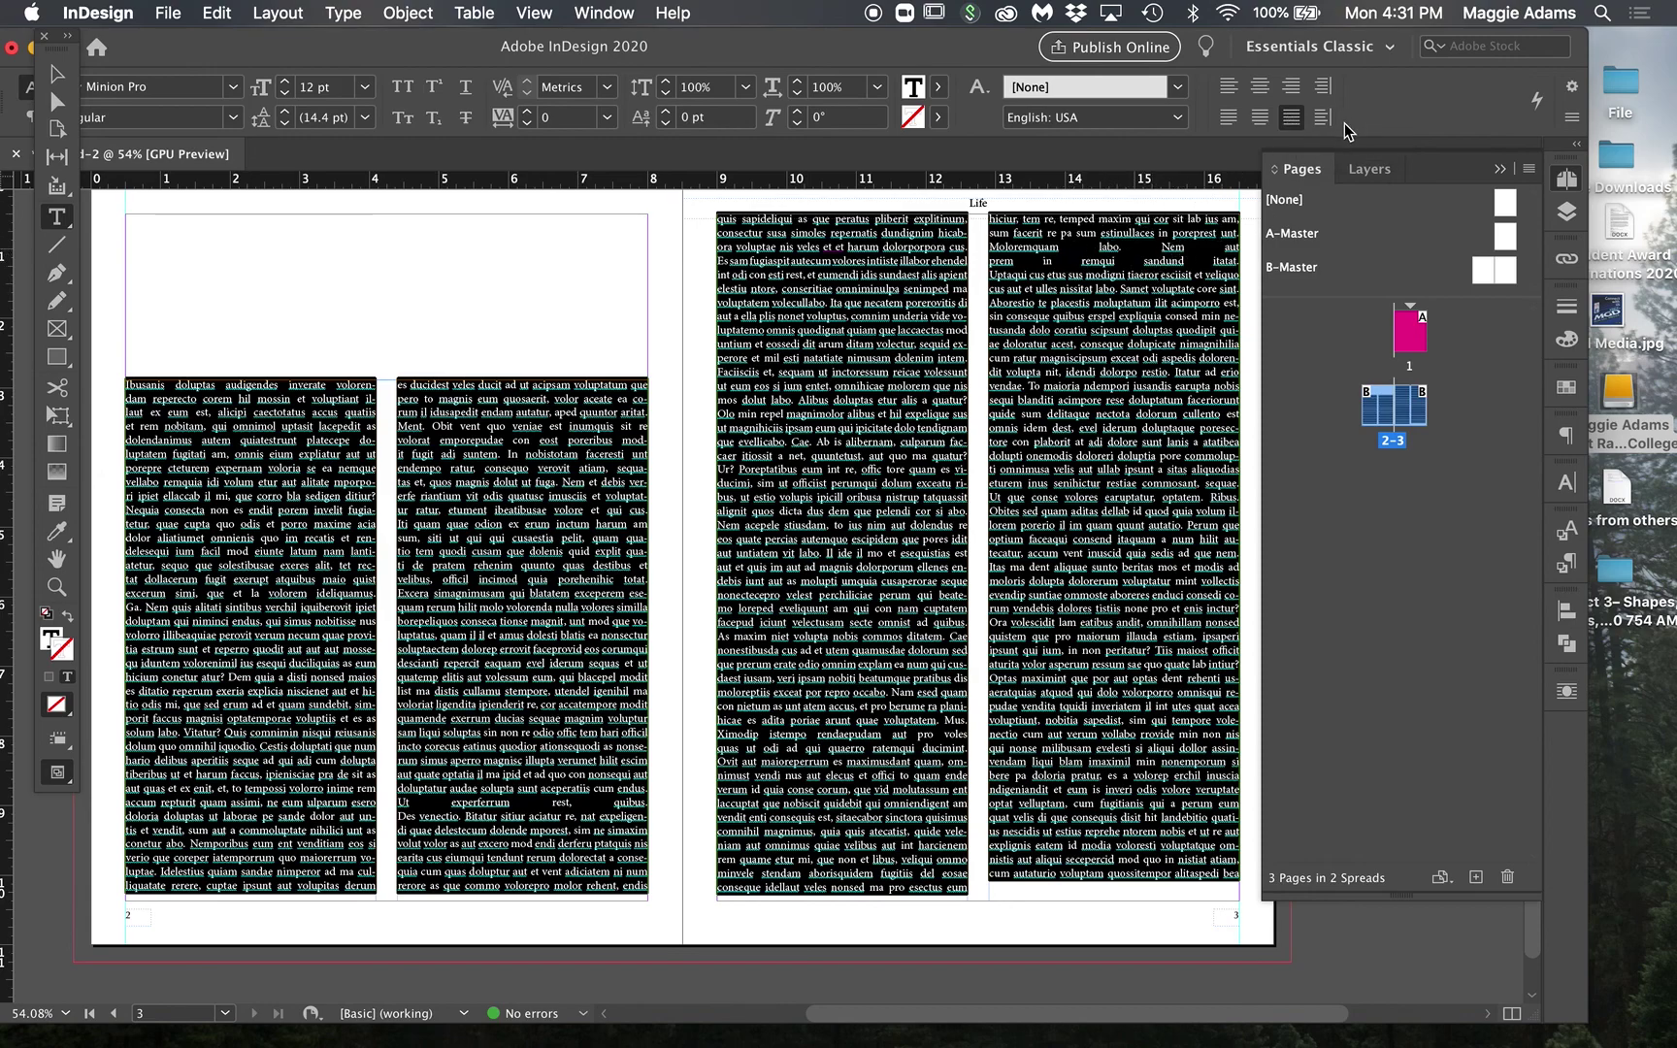
left_click(1228, 118)
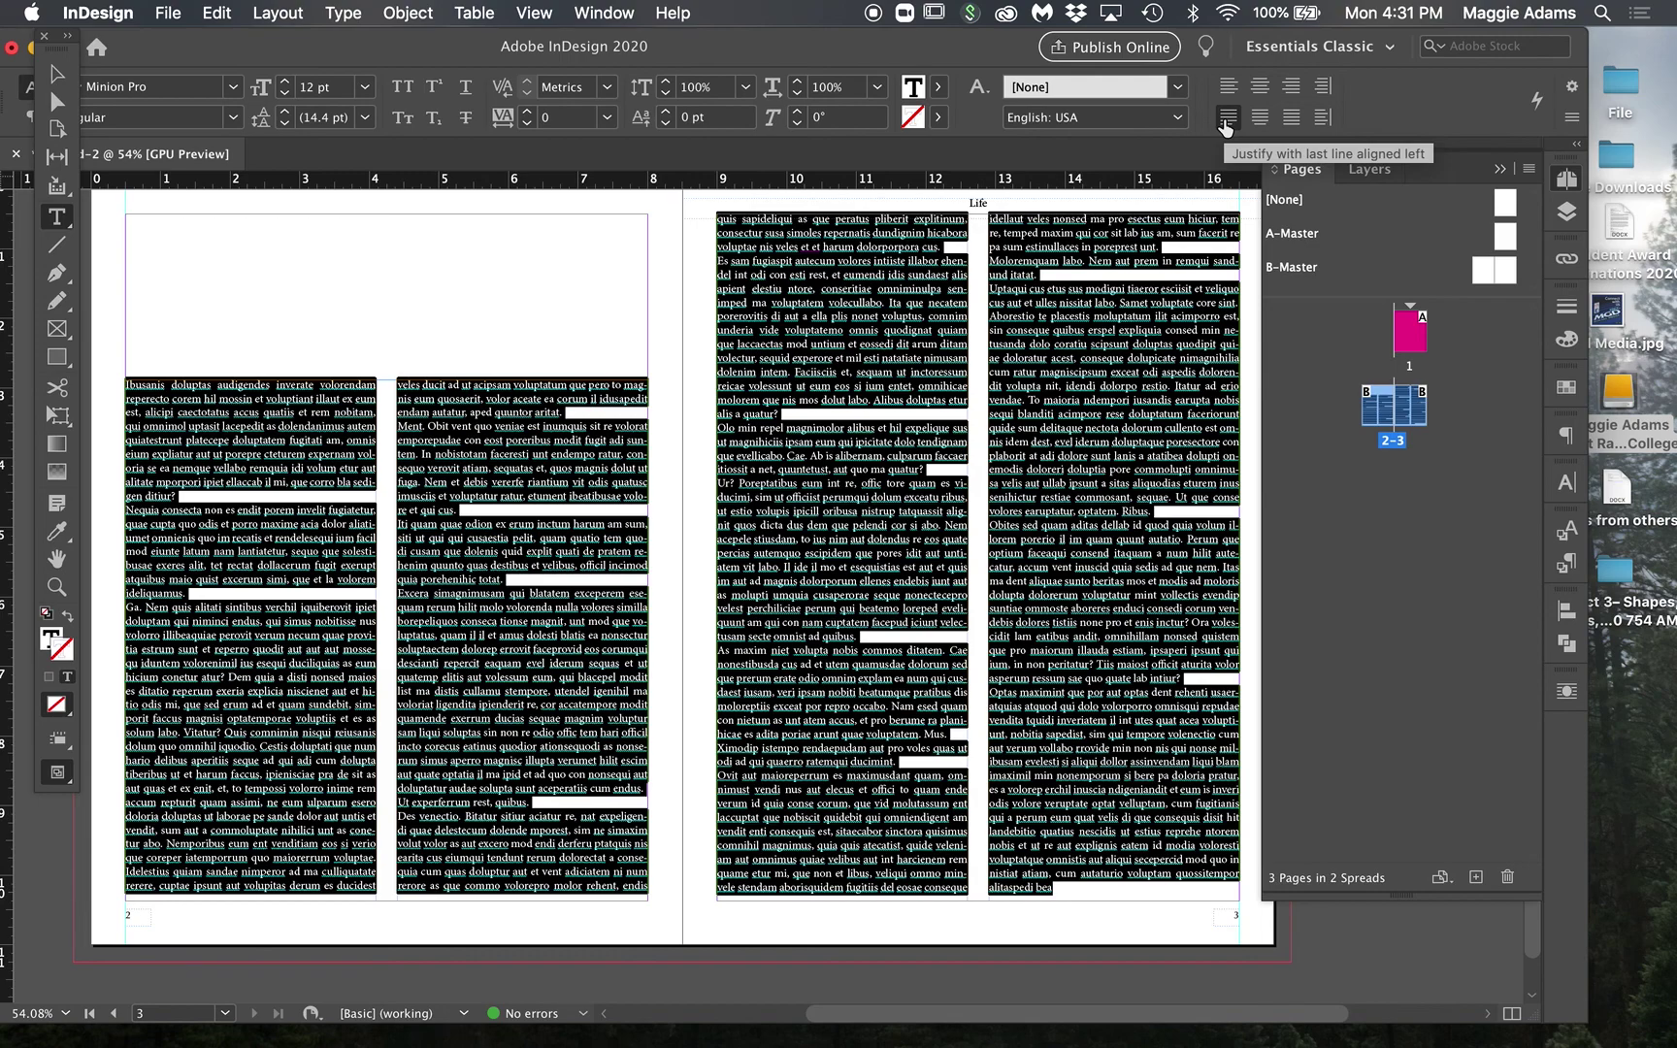
left_click(1227, 94)
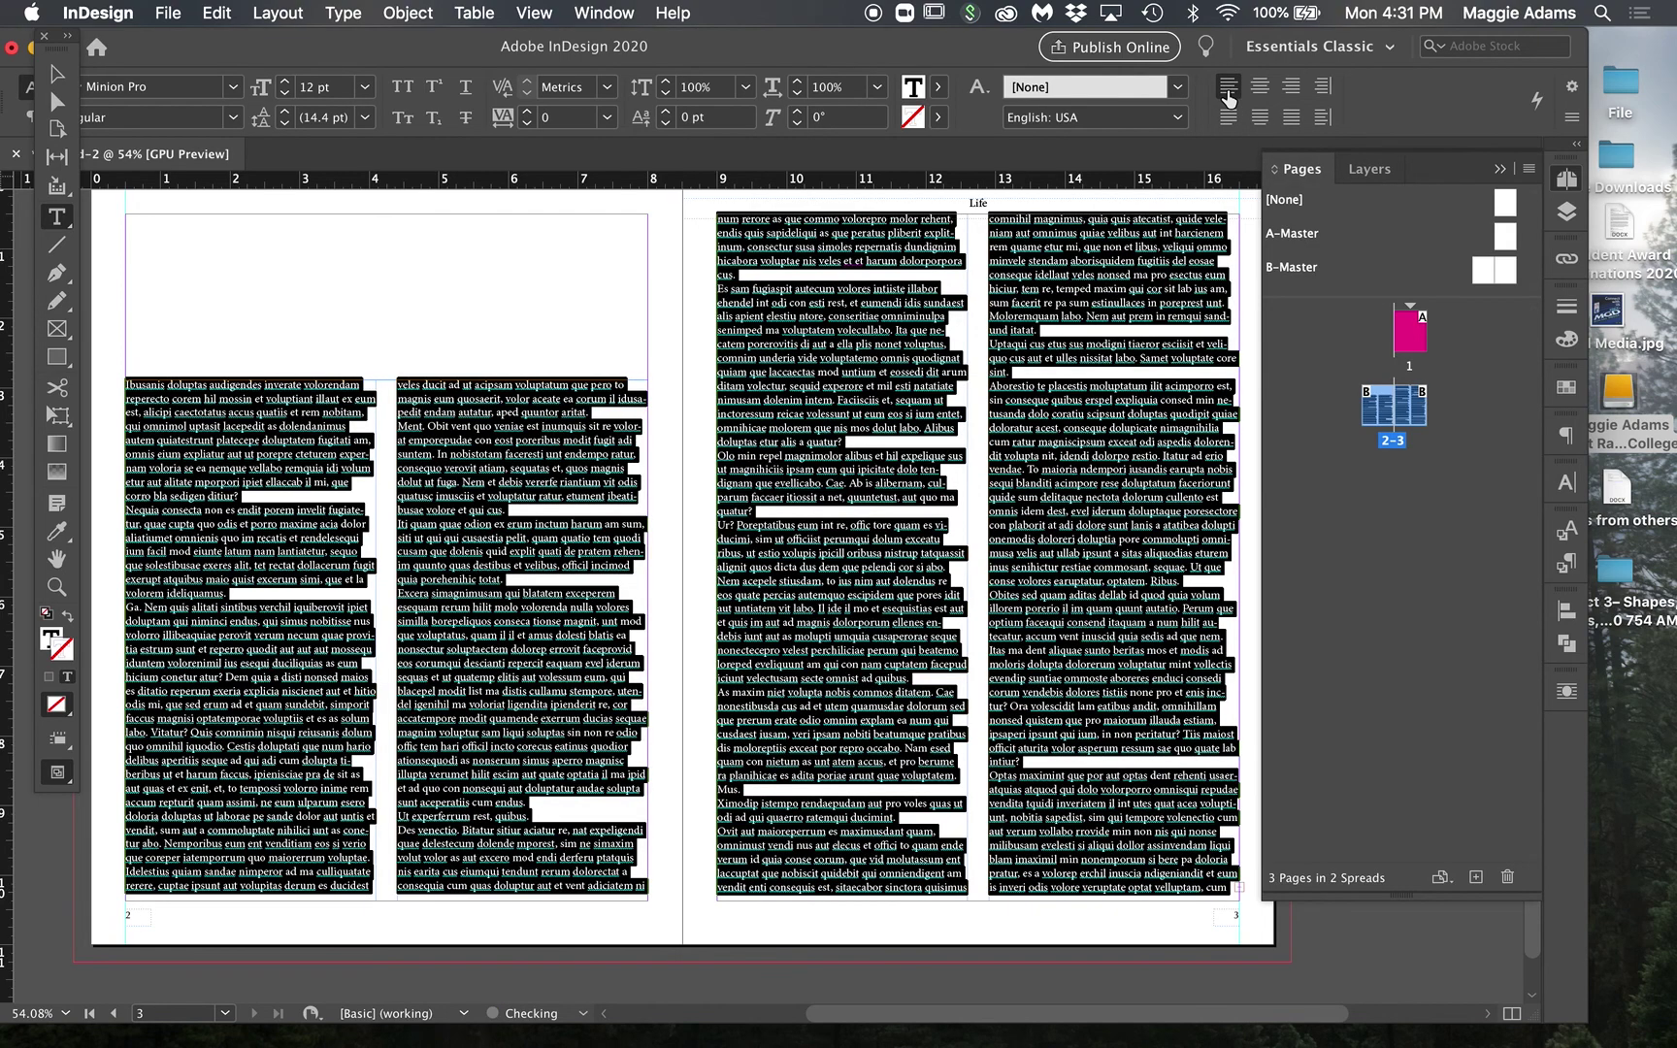
left_click(1228, 119)
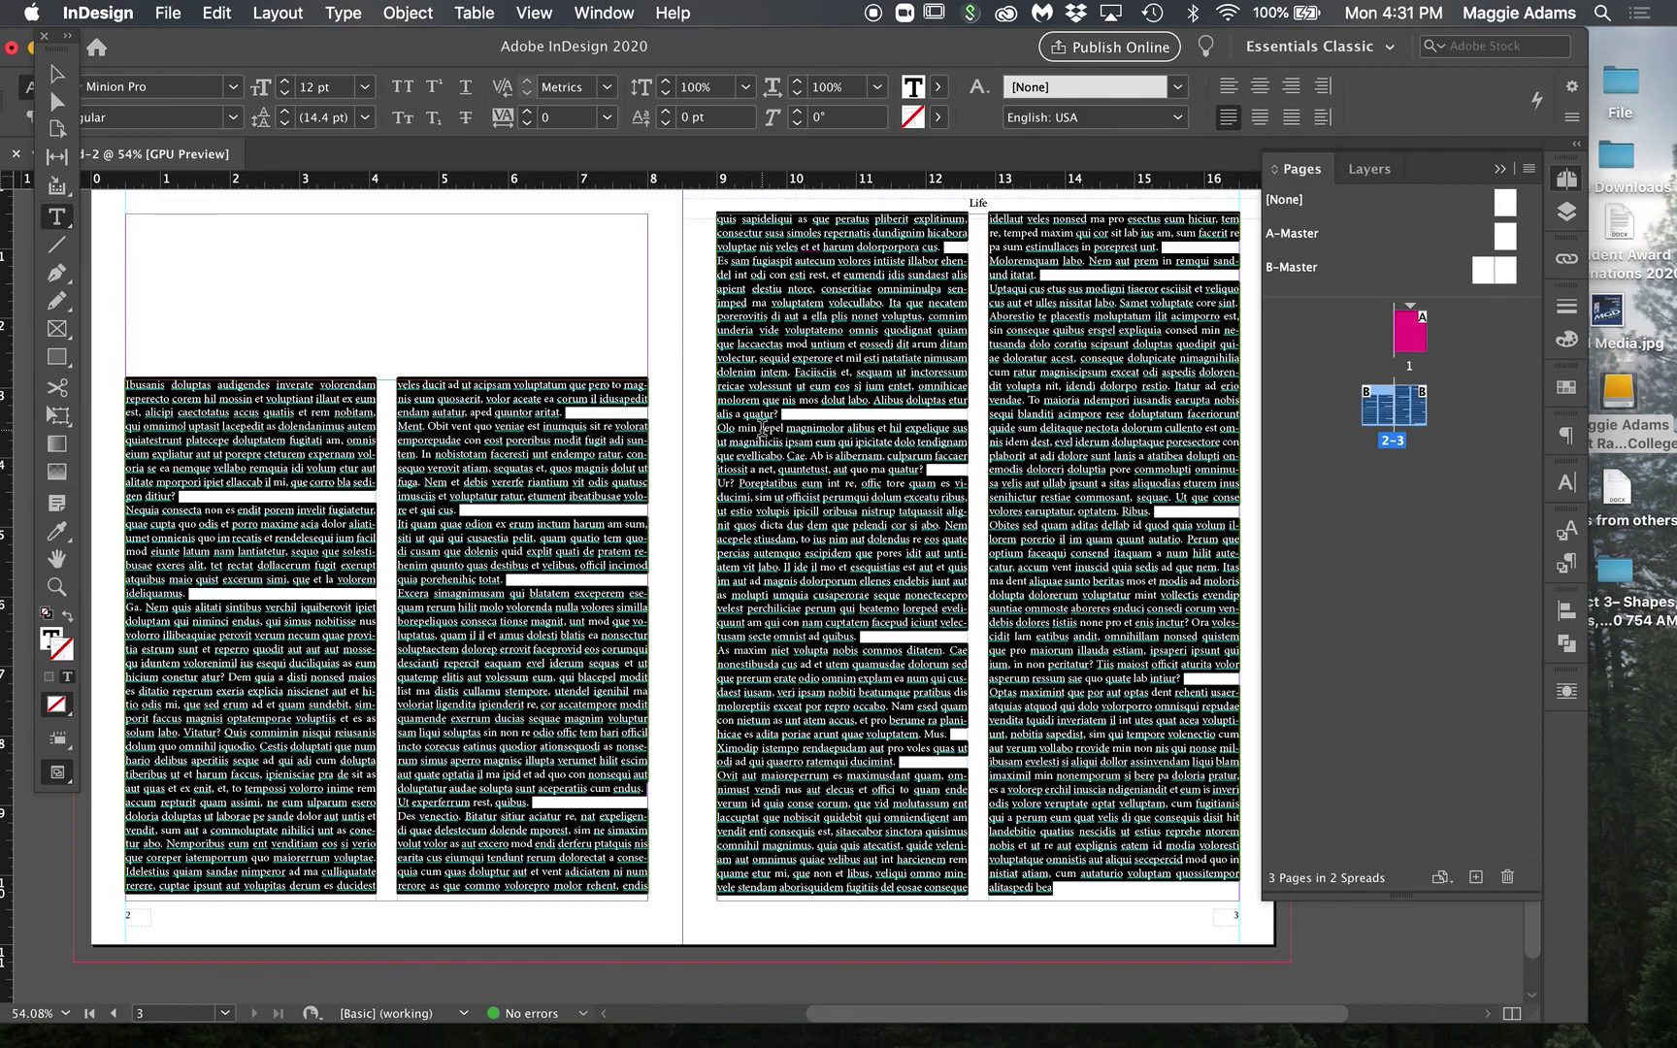
Step: Indent the "Olo min repel" and "Ur? Poreptatibus" paragraphs on page 3 with a tab each and finish text editing
left_click(728, 485)
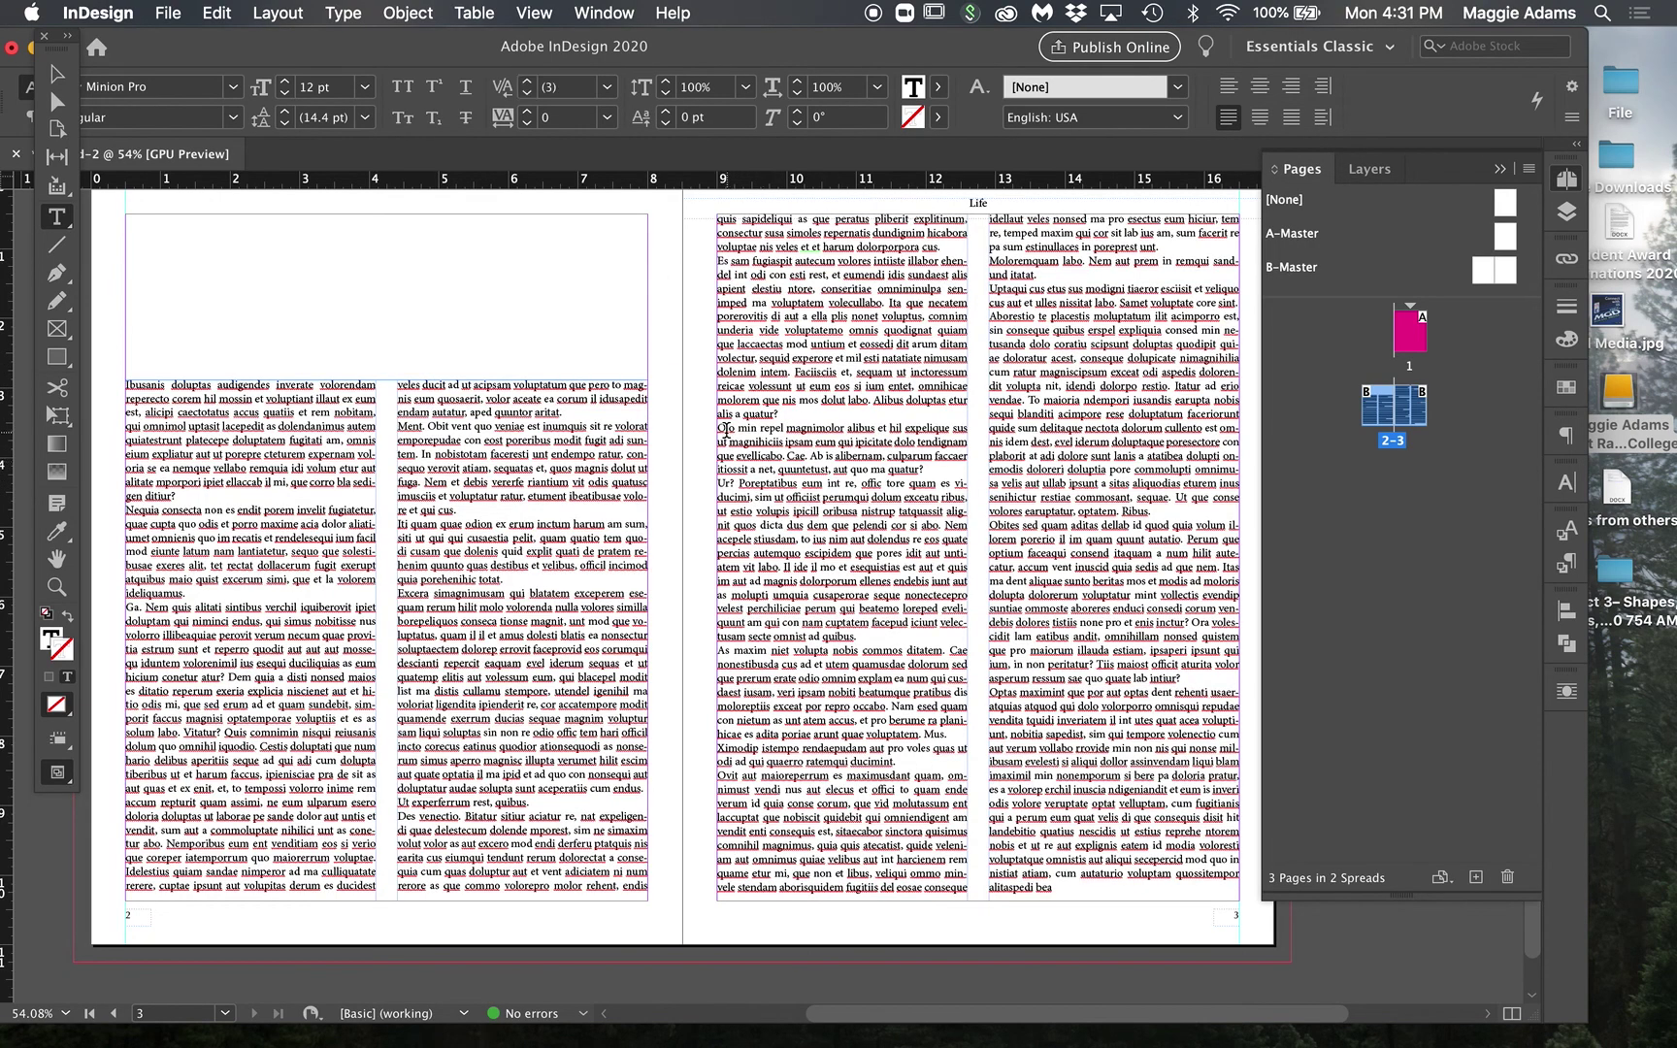
left_click(717, 428)
key("Return")
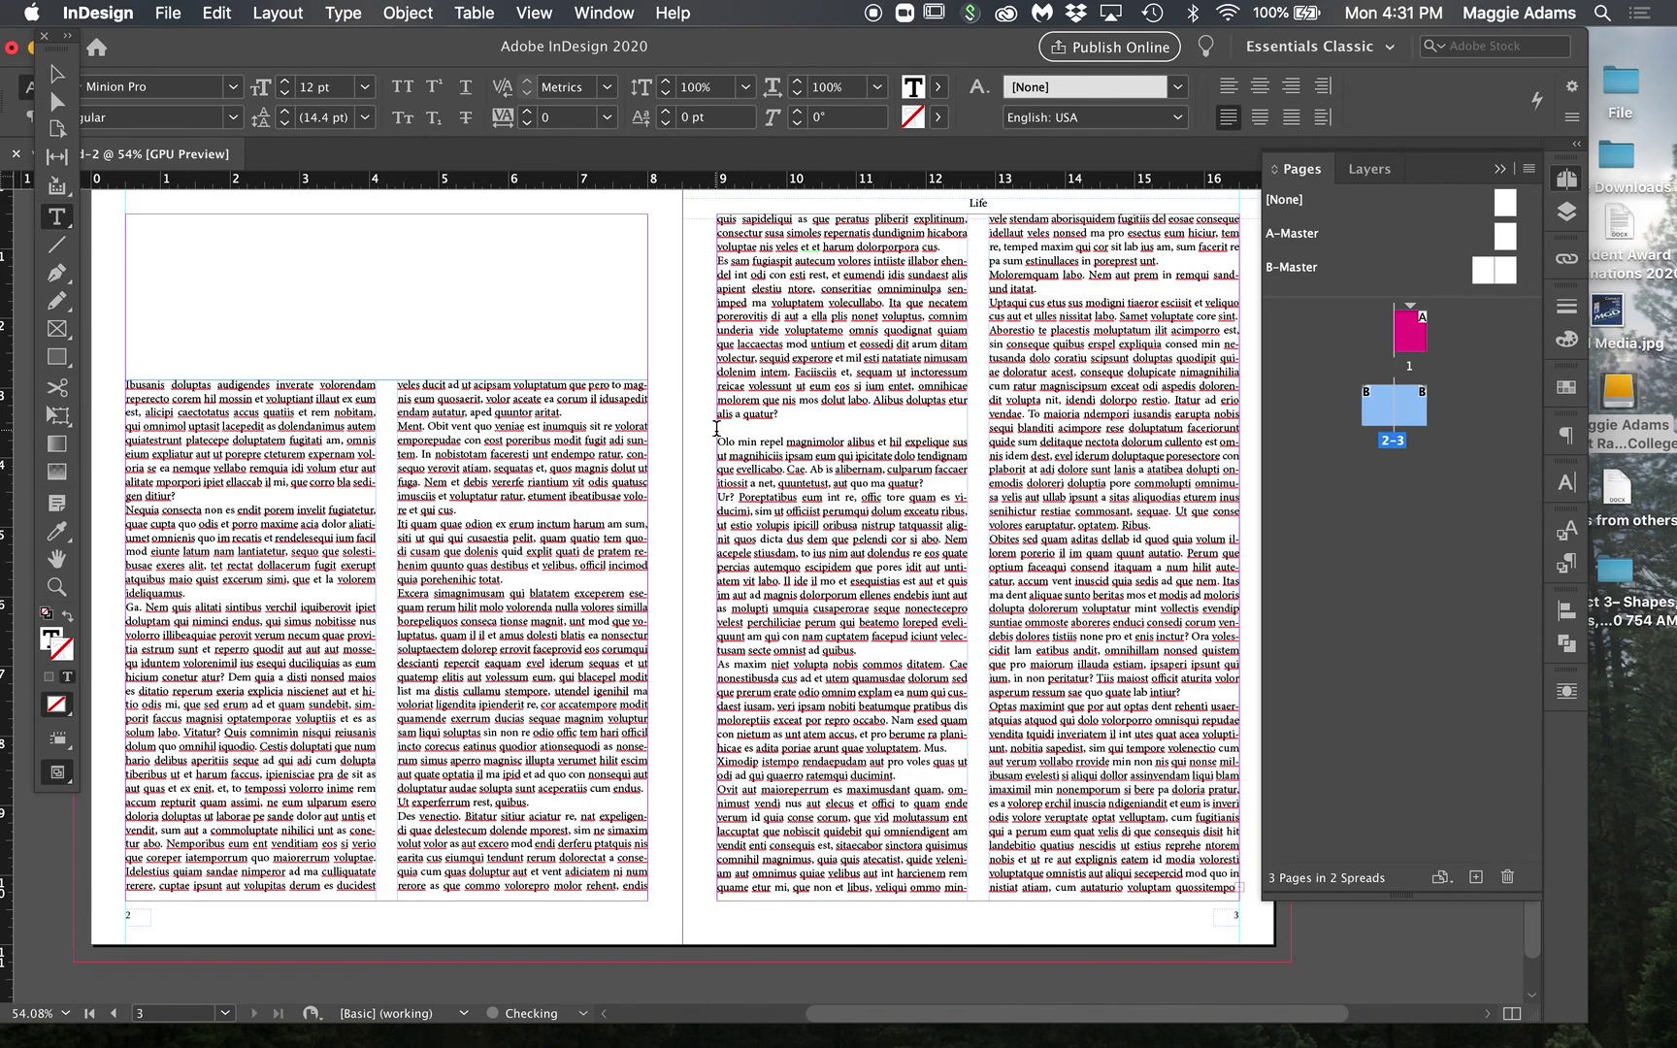
key("BackSpace")
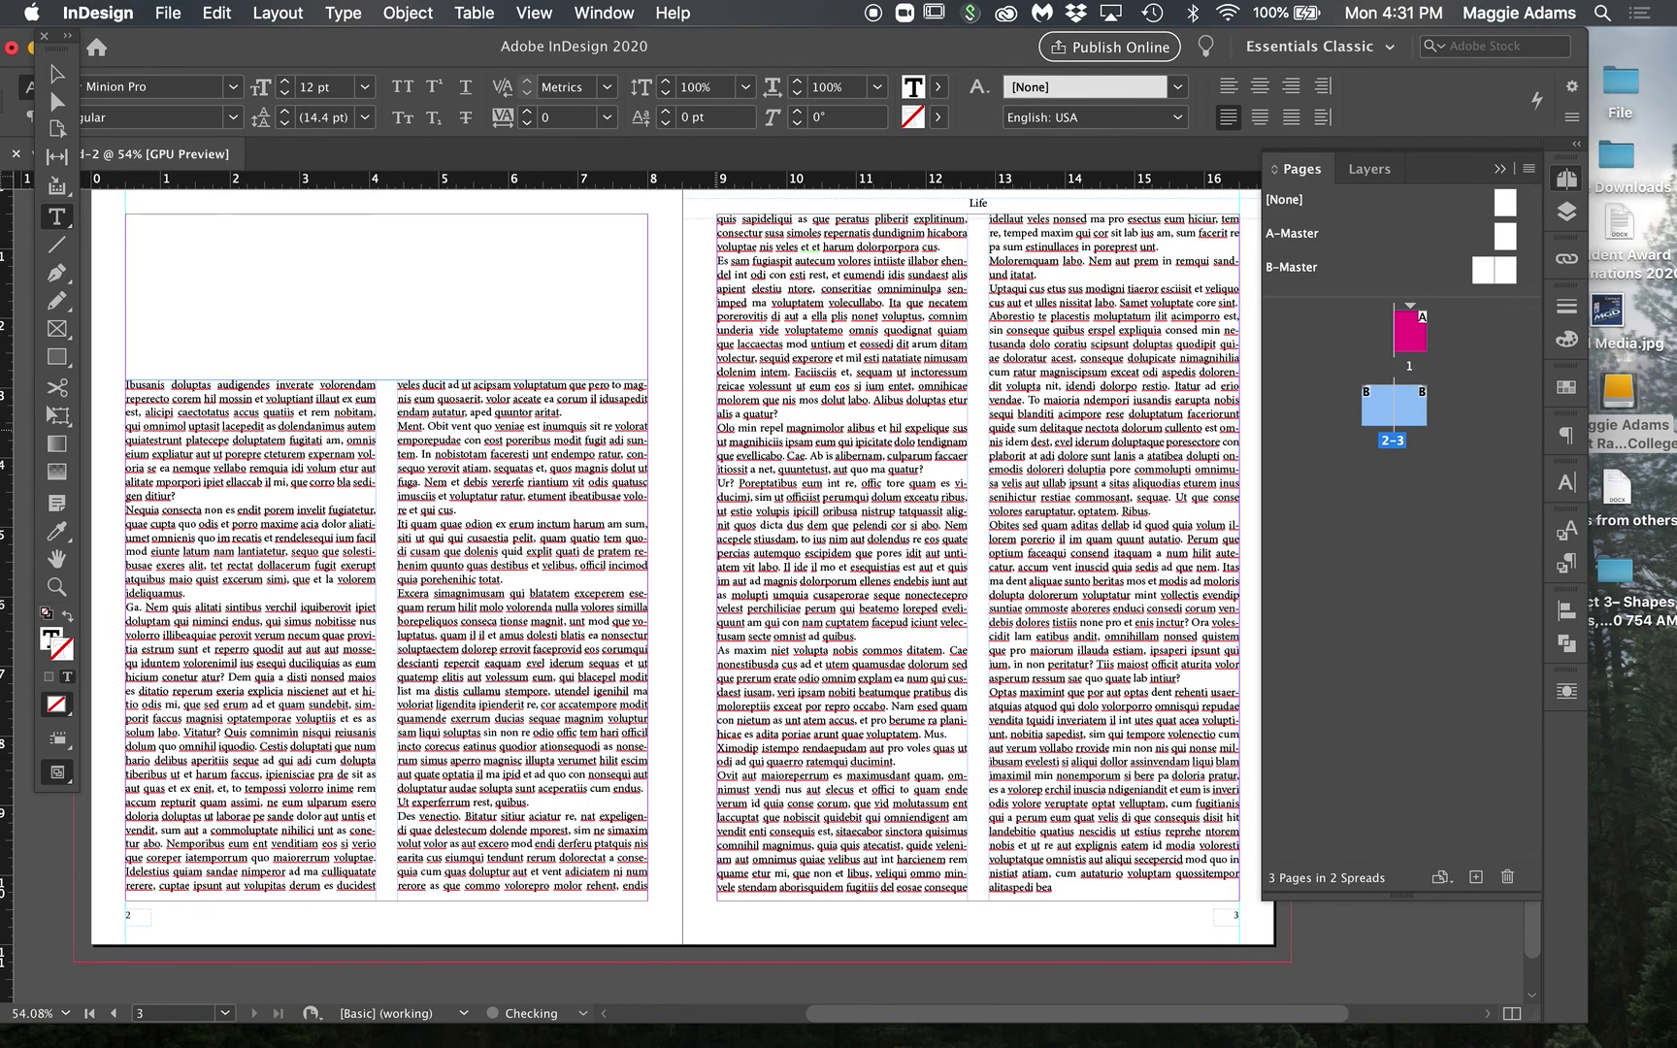
key("Tab")
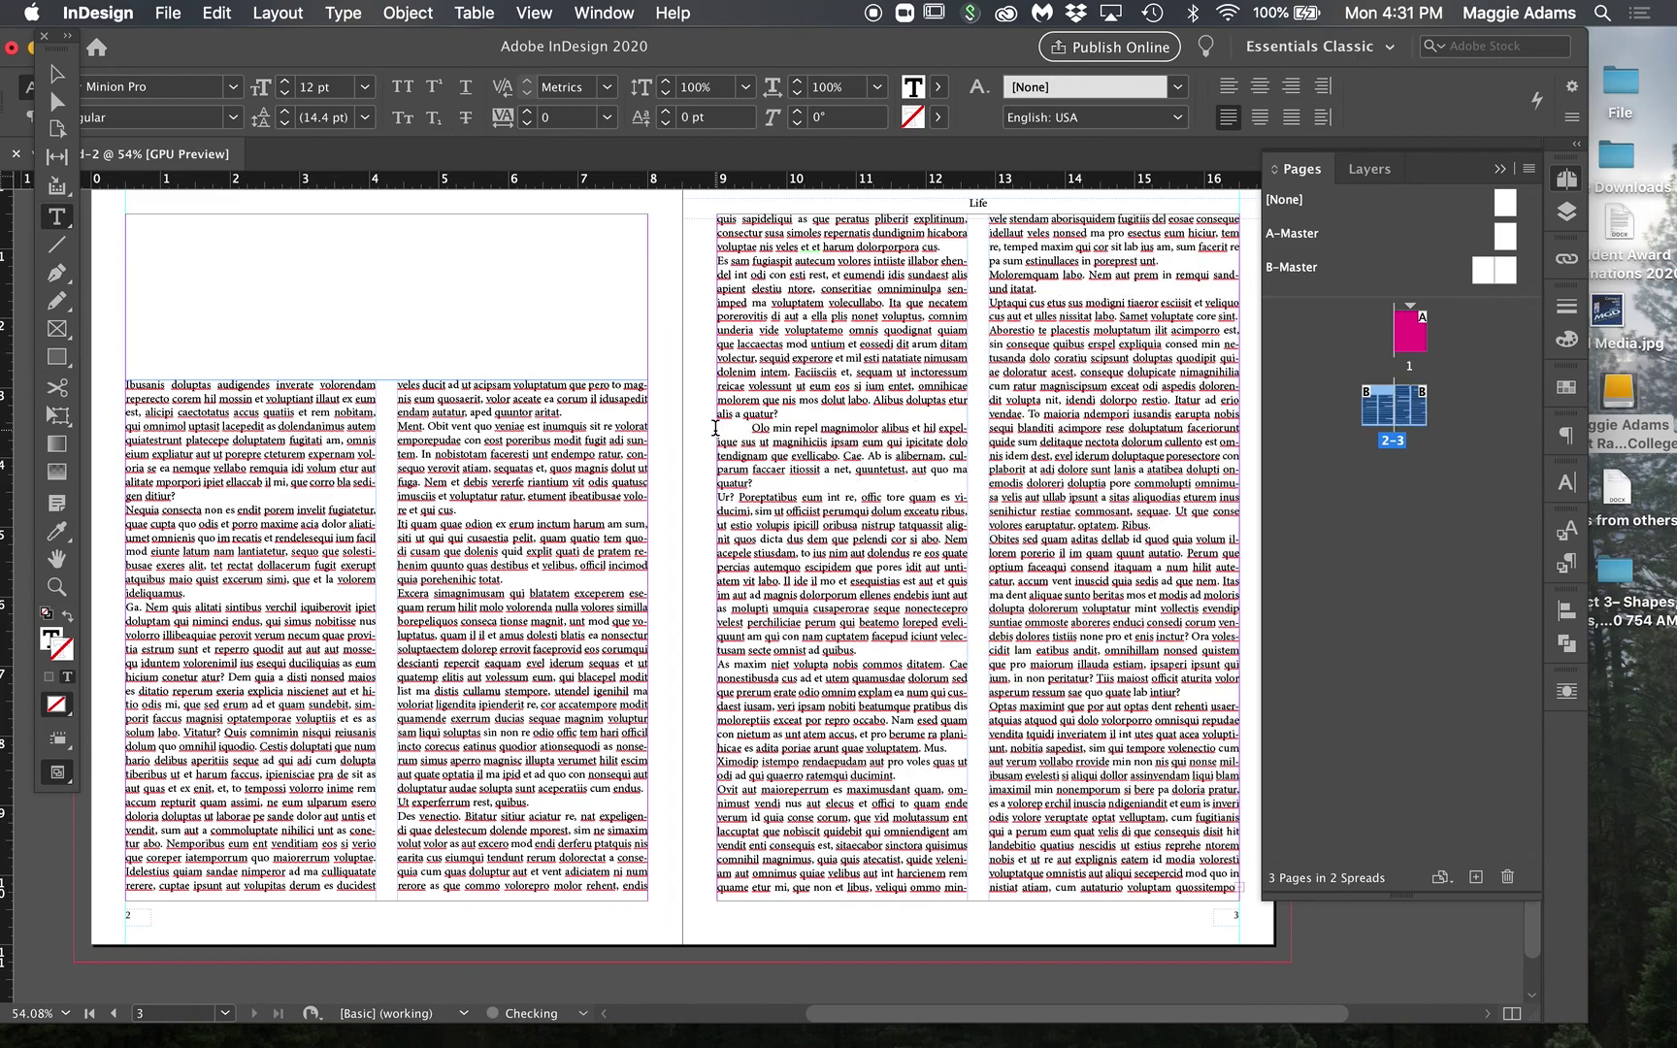
left_click(716, 497)
key("Tab")
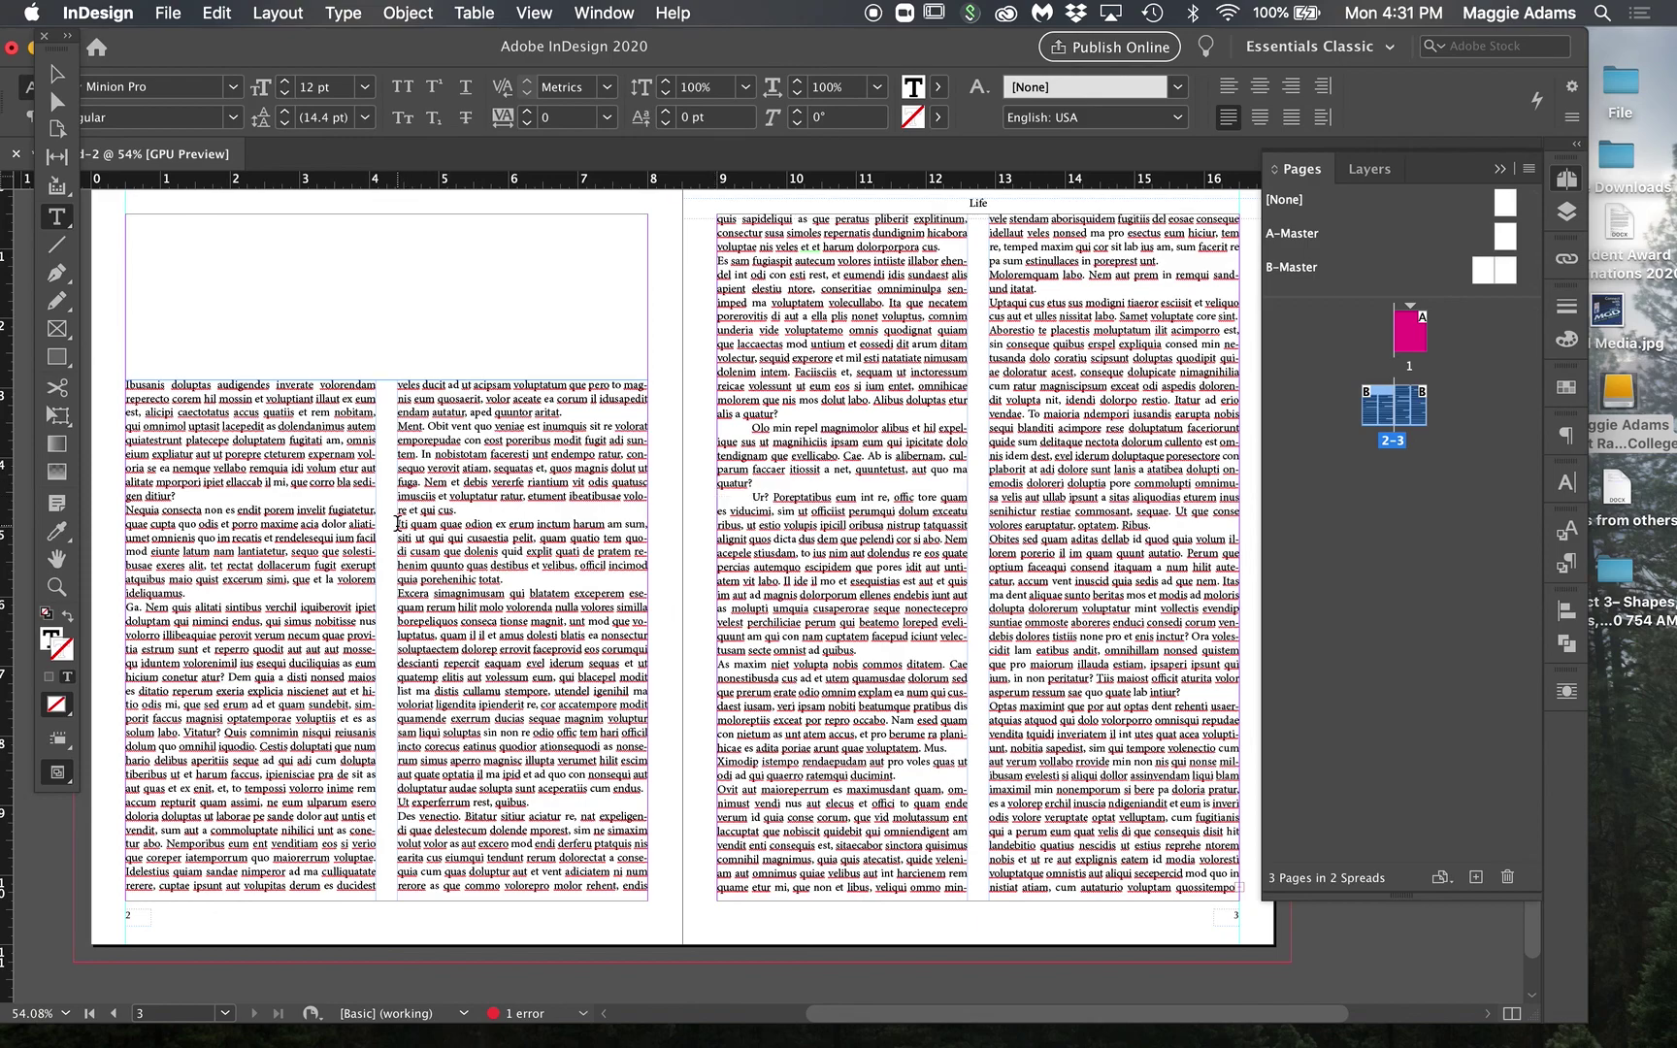
key("Escape")
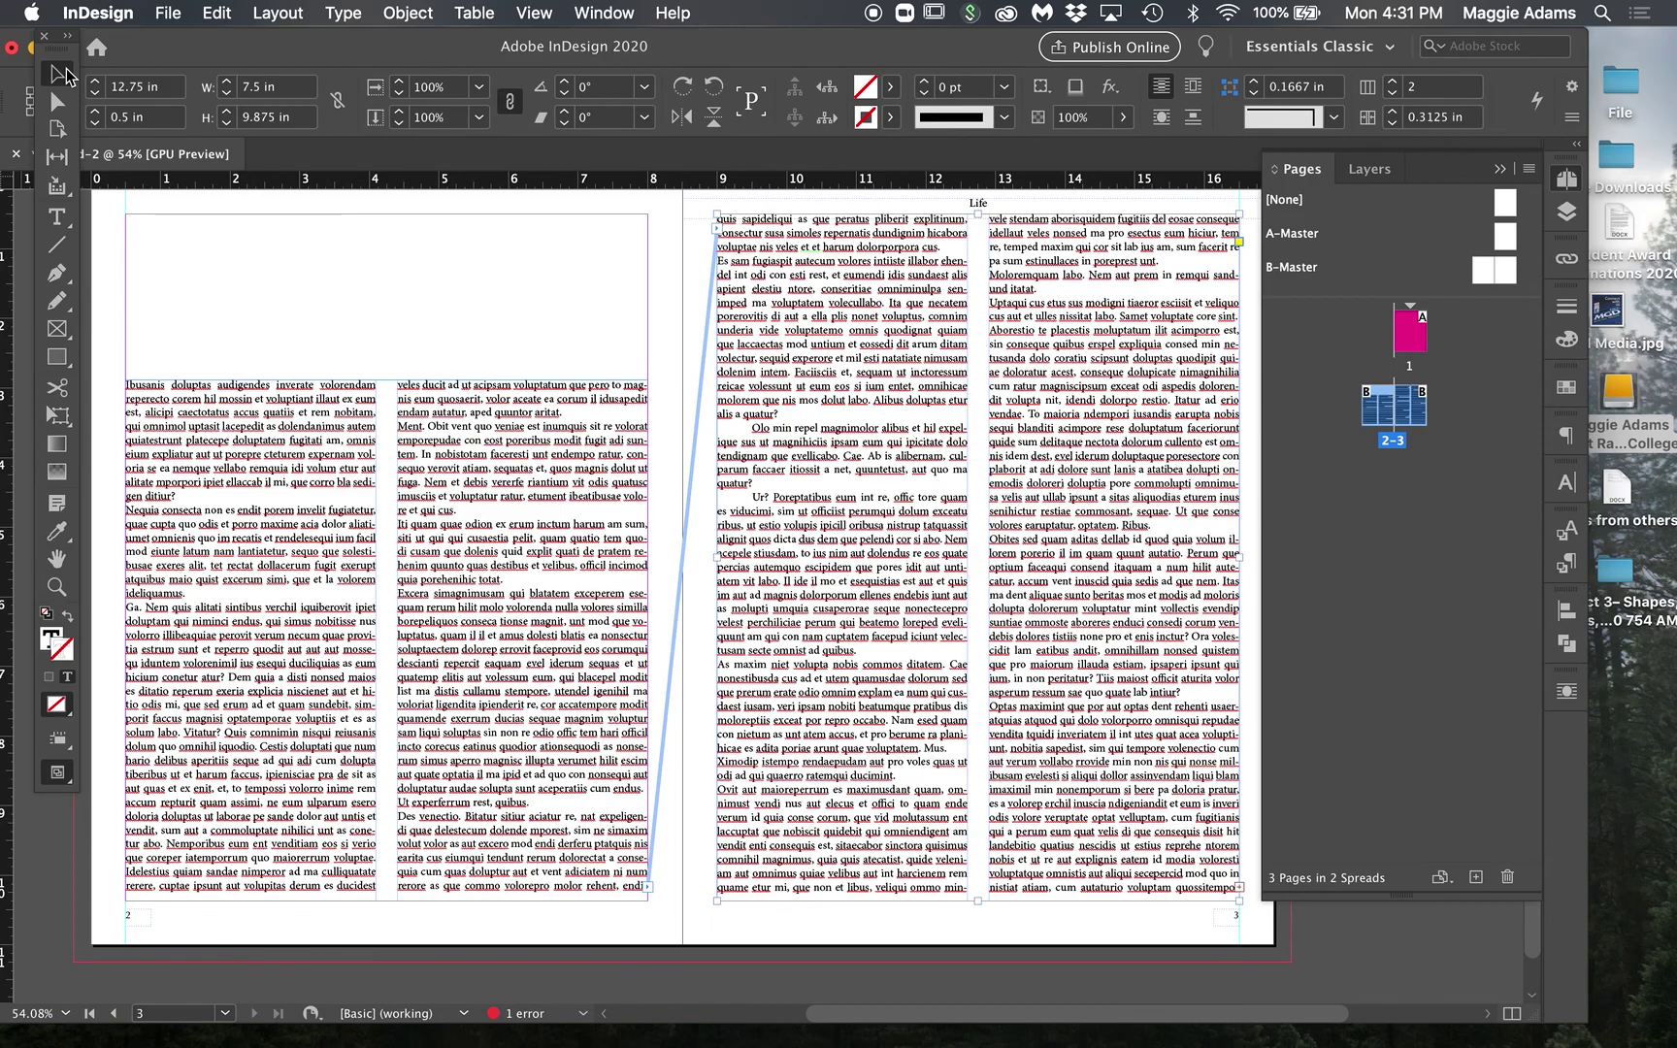
Step: Draw a rectangle about 3.625 by 2.515 in over page 3's second column and fill it with C=100 M=90 Y=10 K=0
scroll(1052, 369, "right", 3)
scroll(1052, 368, "down", 1)
scroll(1053, 368, "up", 2)
scroll(1052, 369, "right", 1)
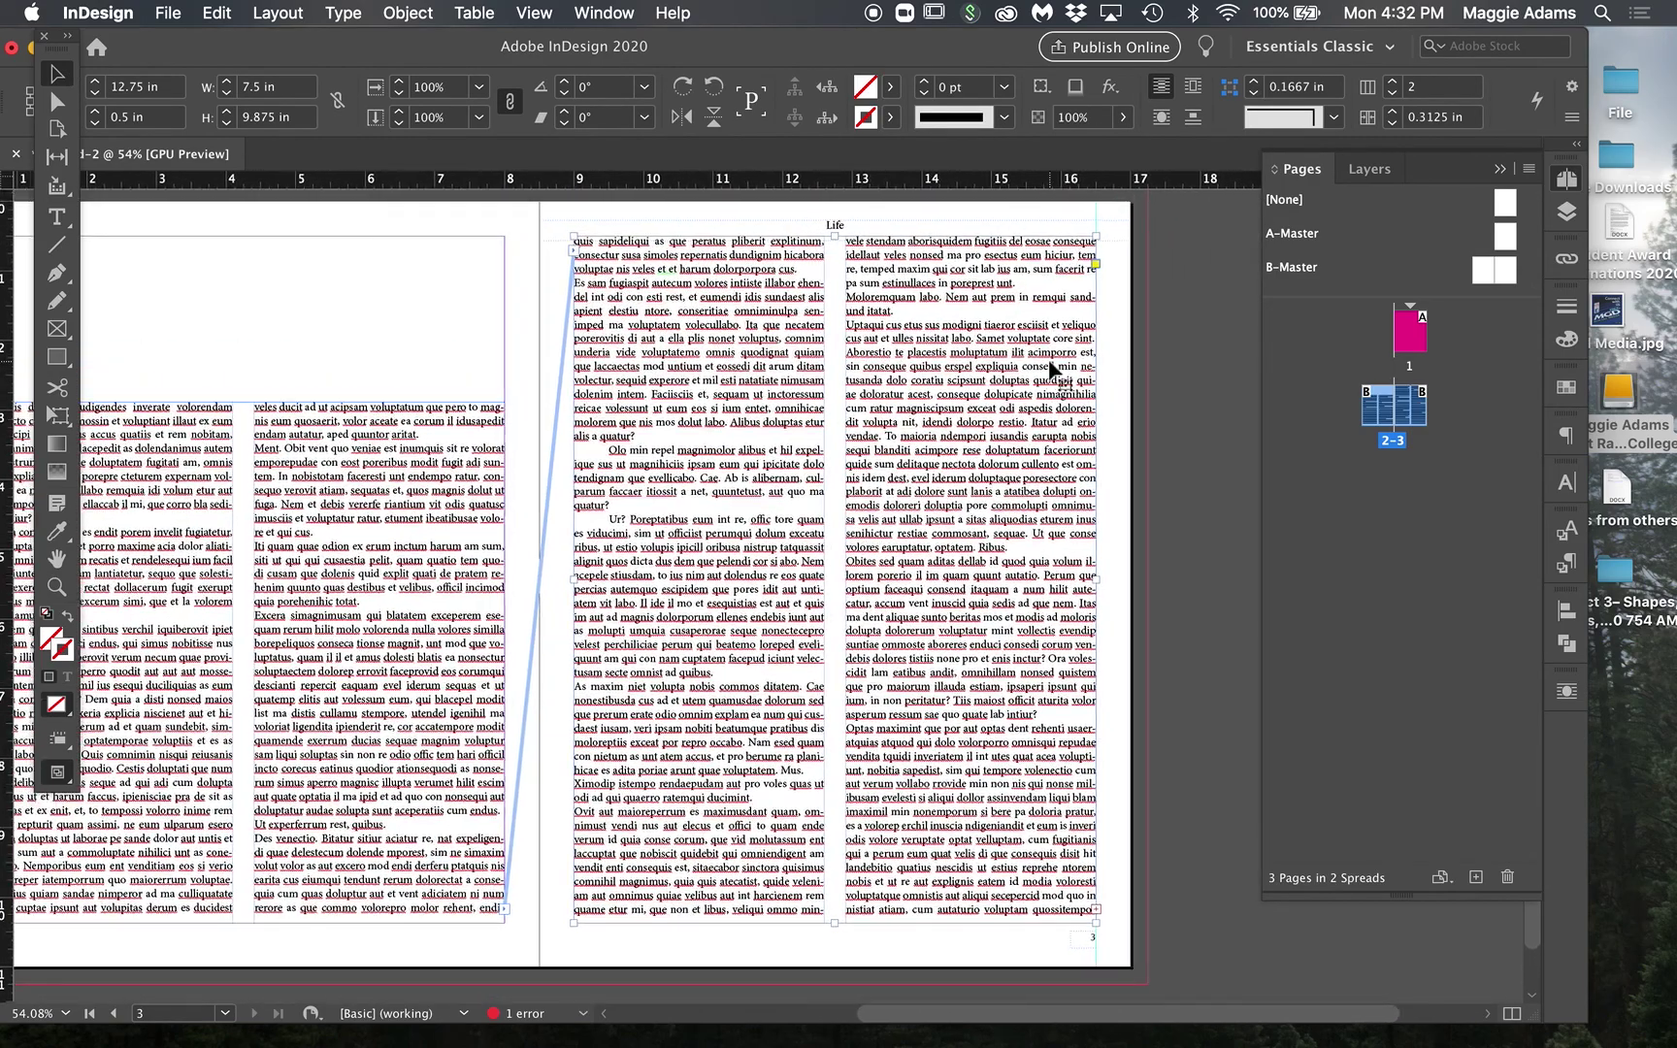
left_click(66, 353)
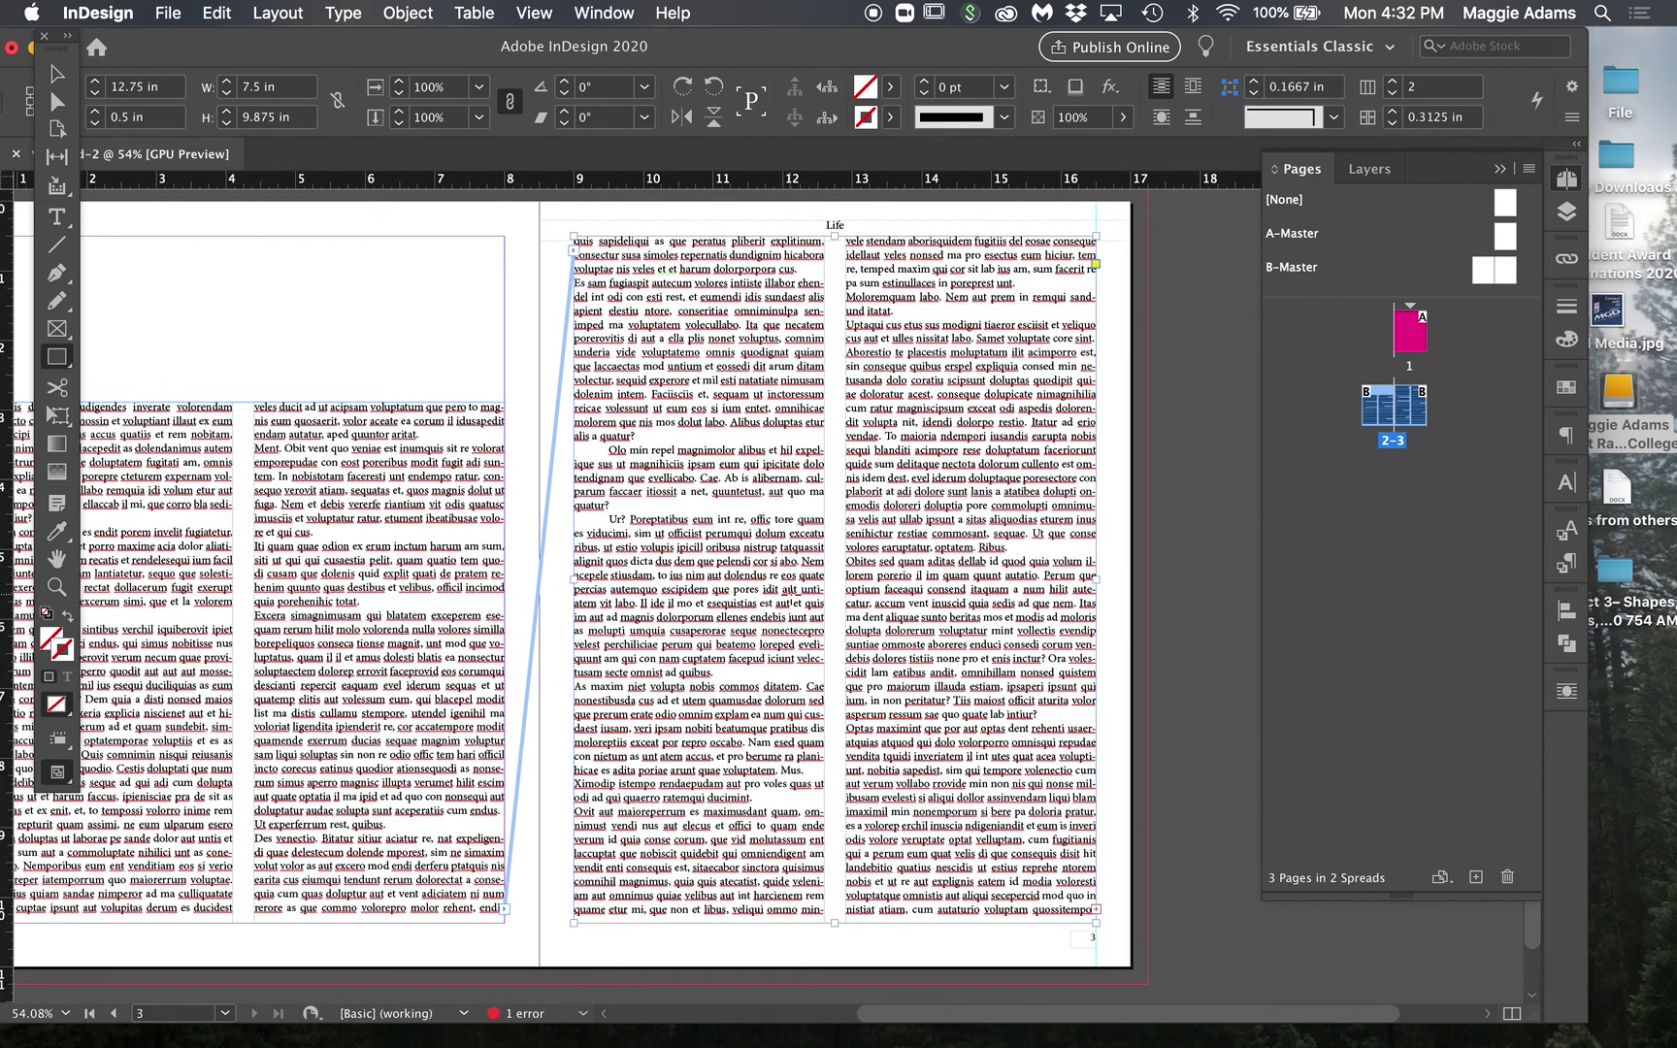
left_click_drag(860, 539, 1106, 715)
left_click(1566, 388)
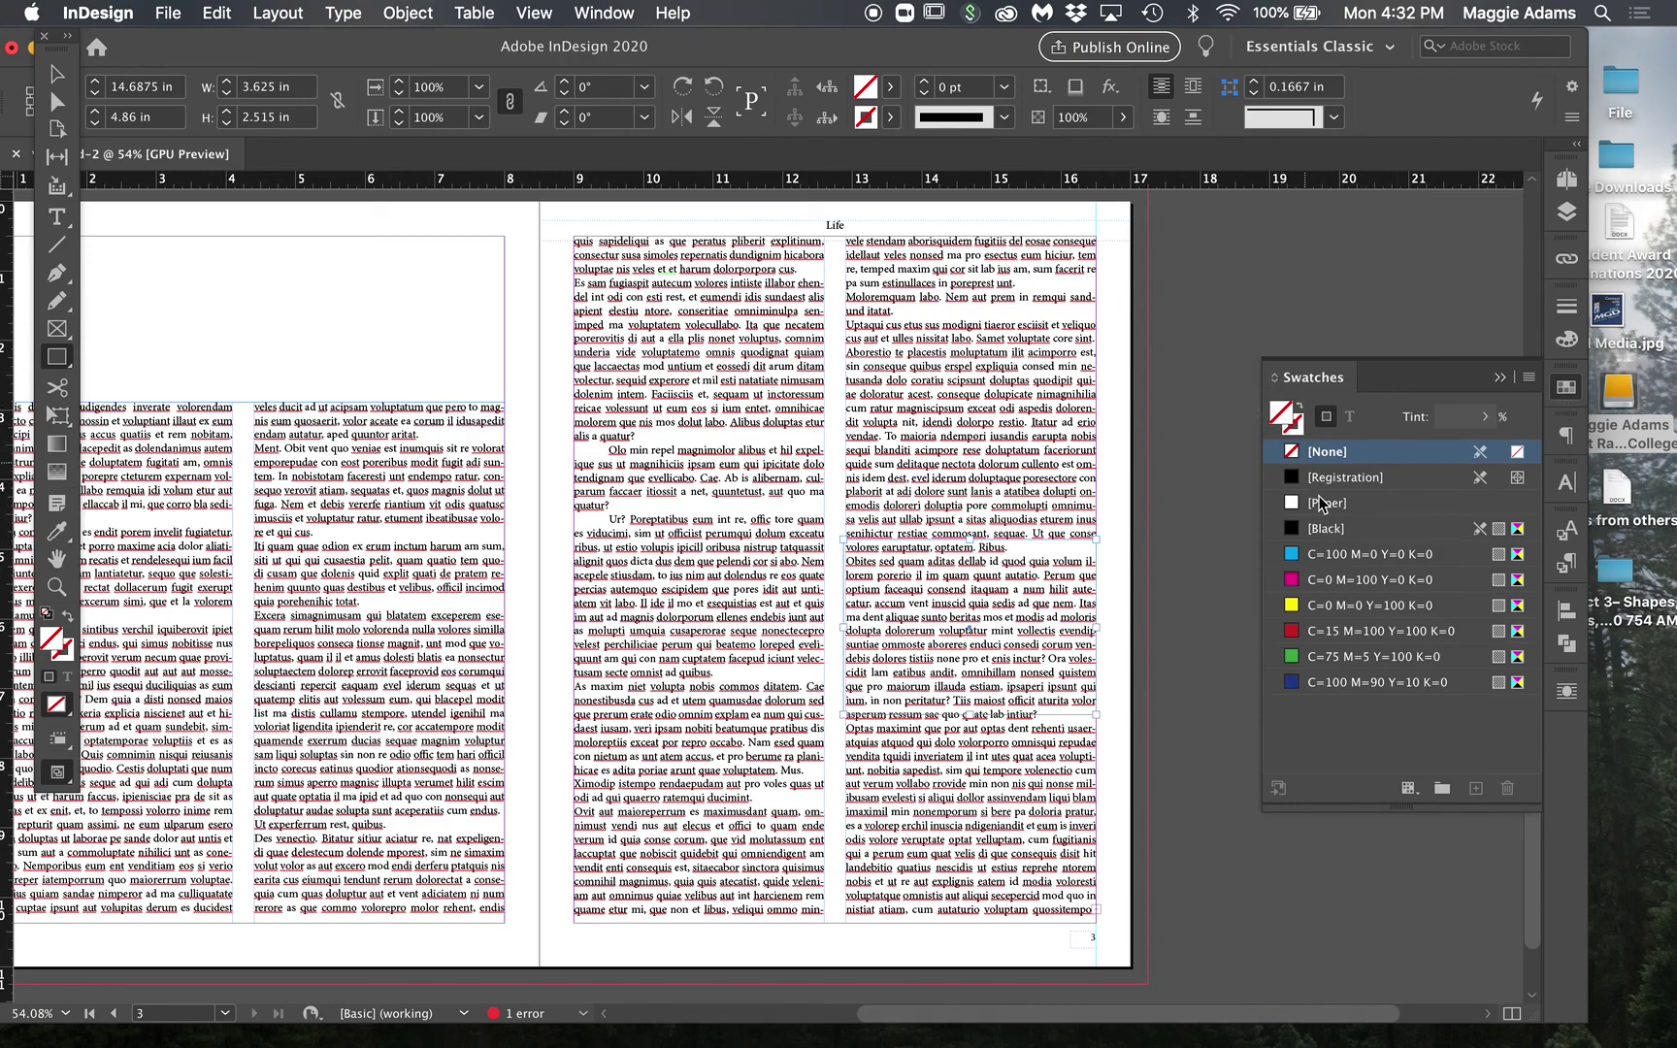
left_click(1359, 682)
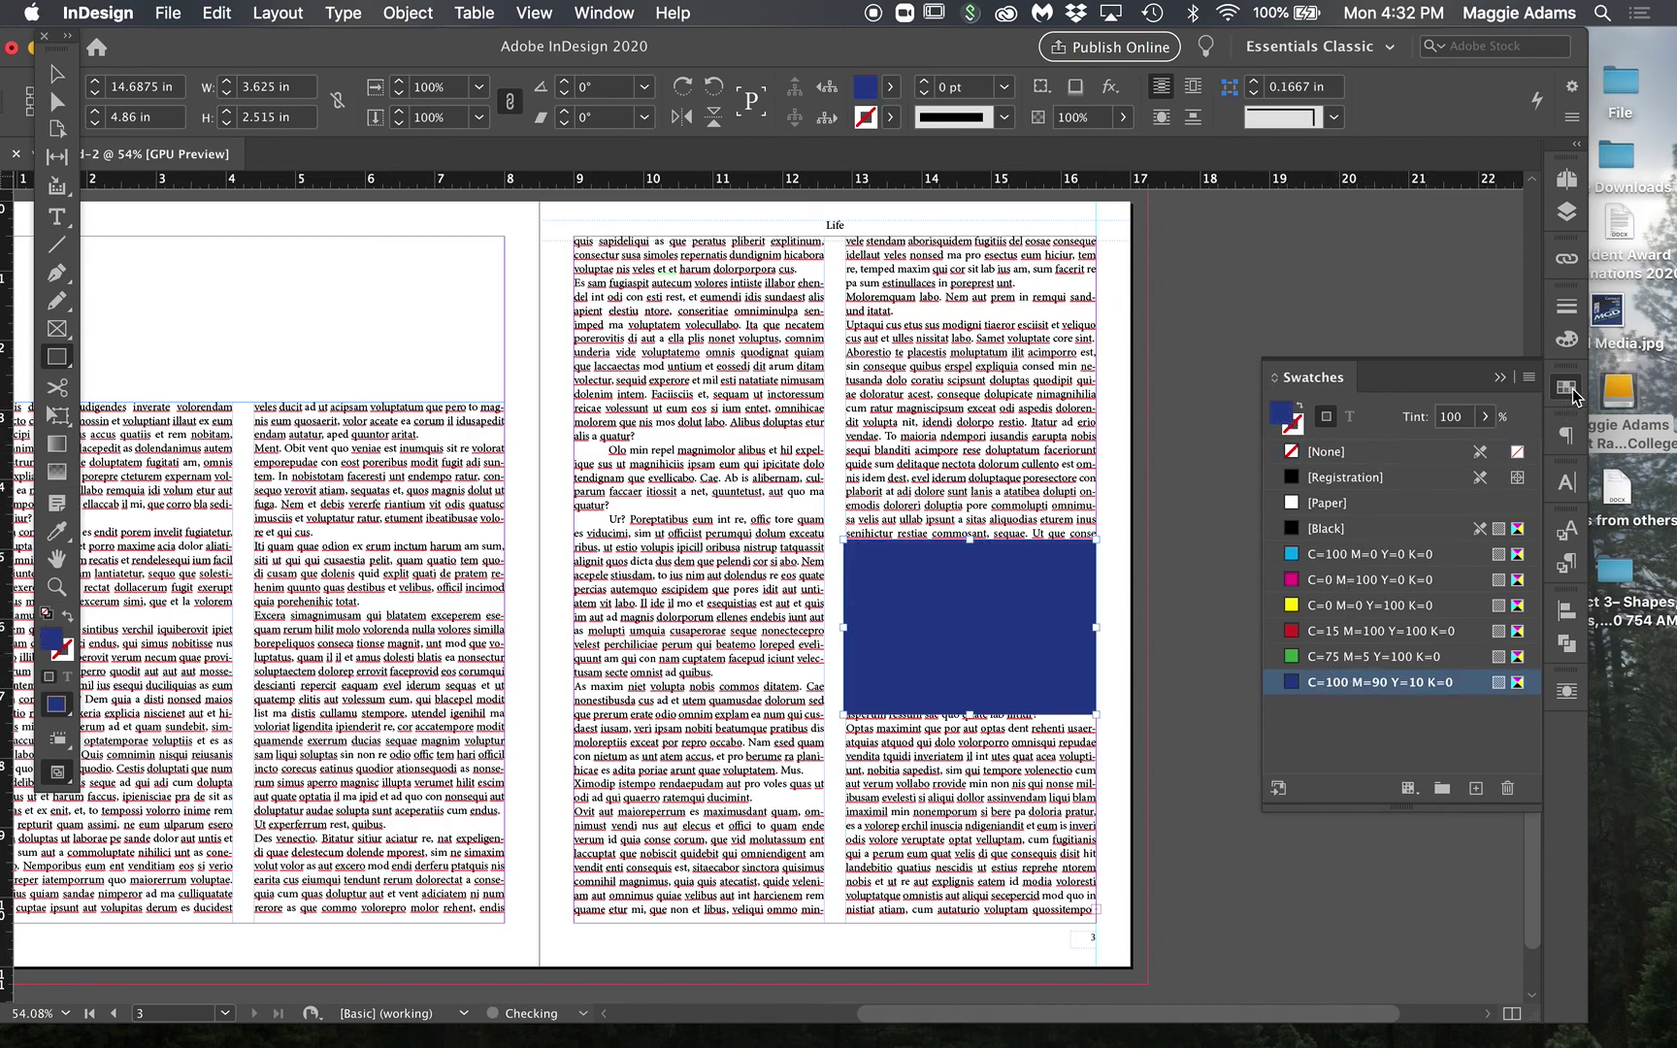
left_click(1566, 388)
Step: Zoom in on the blue rectangle and snap its left edge to the column edge, making it about 3.59 in wide
left_click(56, 75)
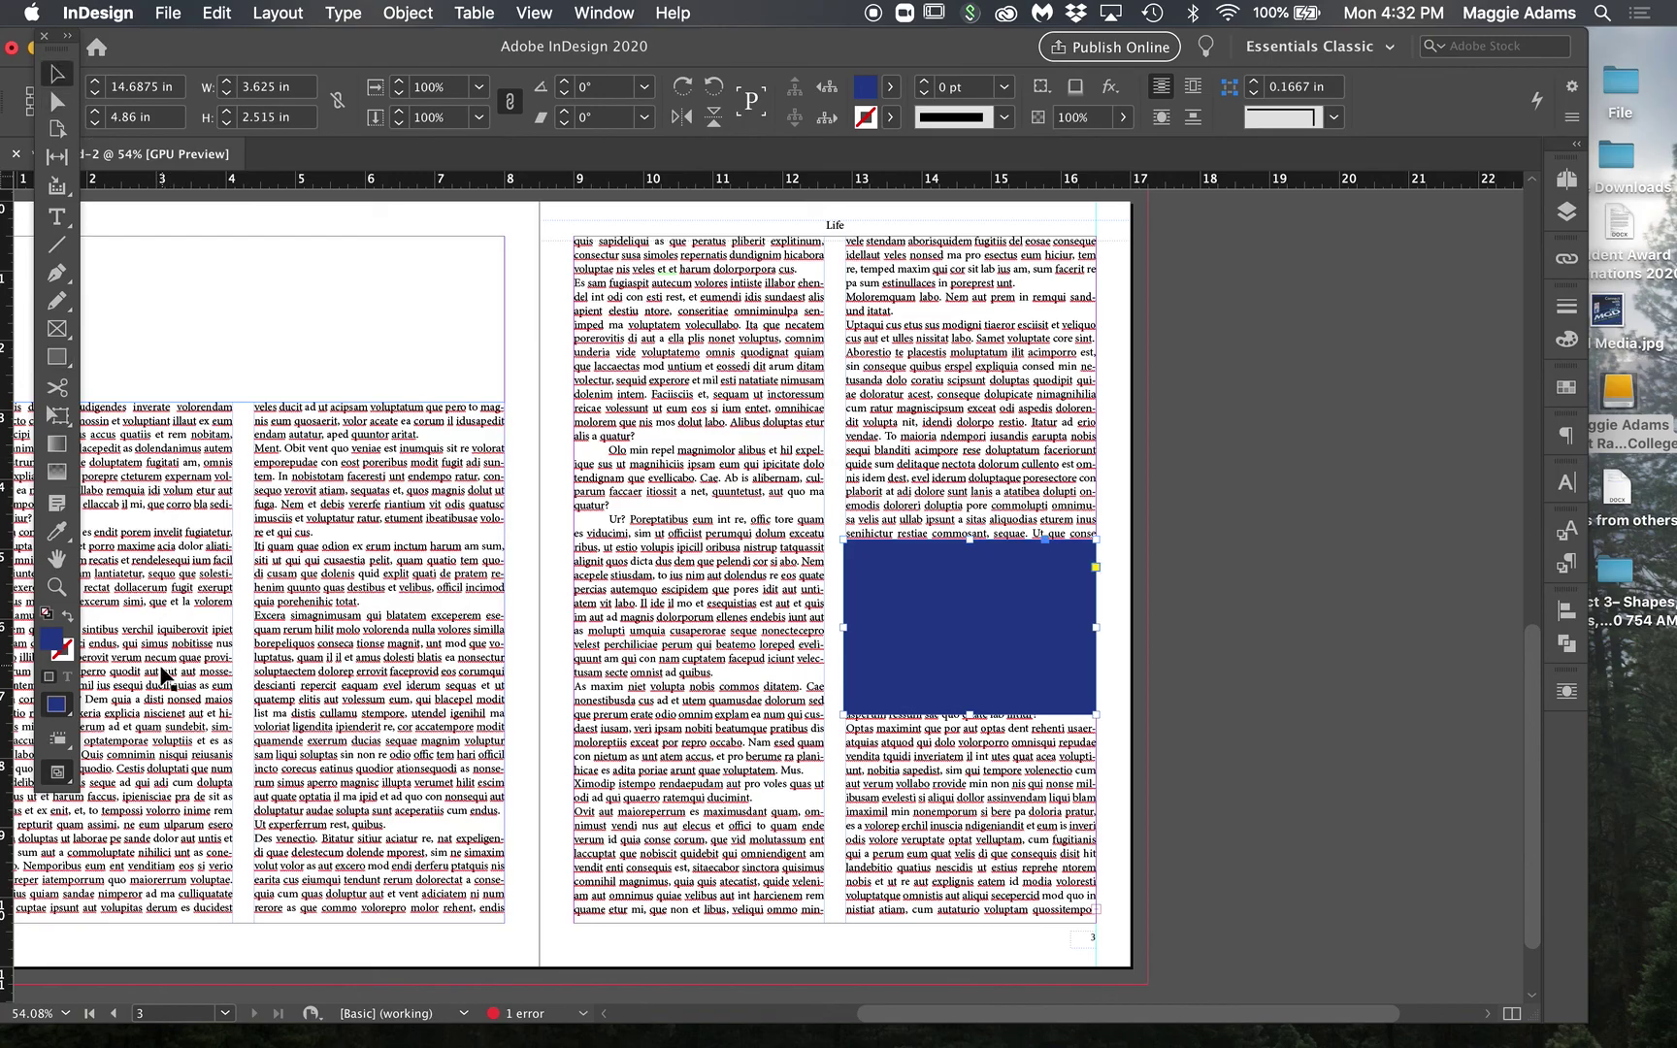
left_click(56, 586)
left_click_drag(813, 551, 1130, 710)
left_click(56, 76)
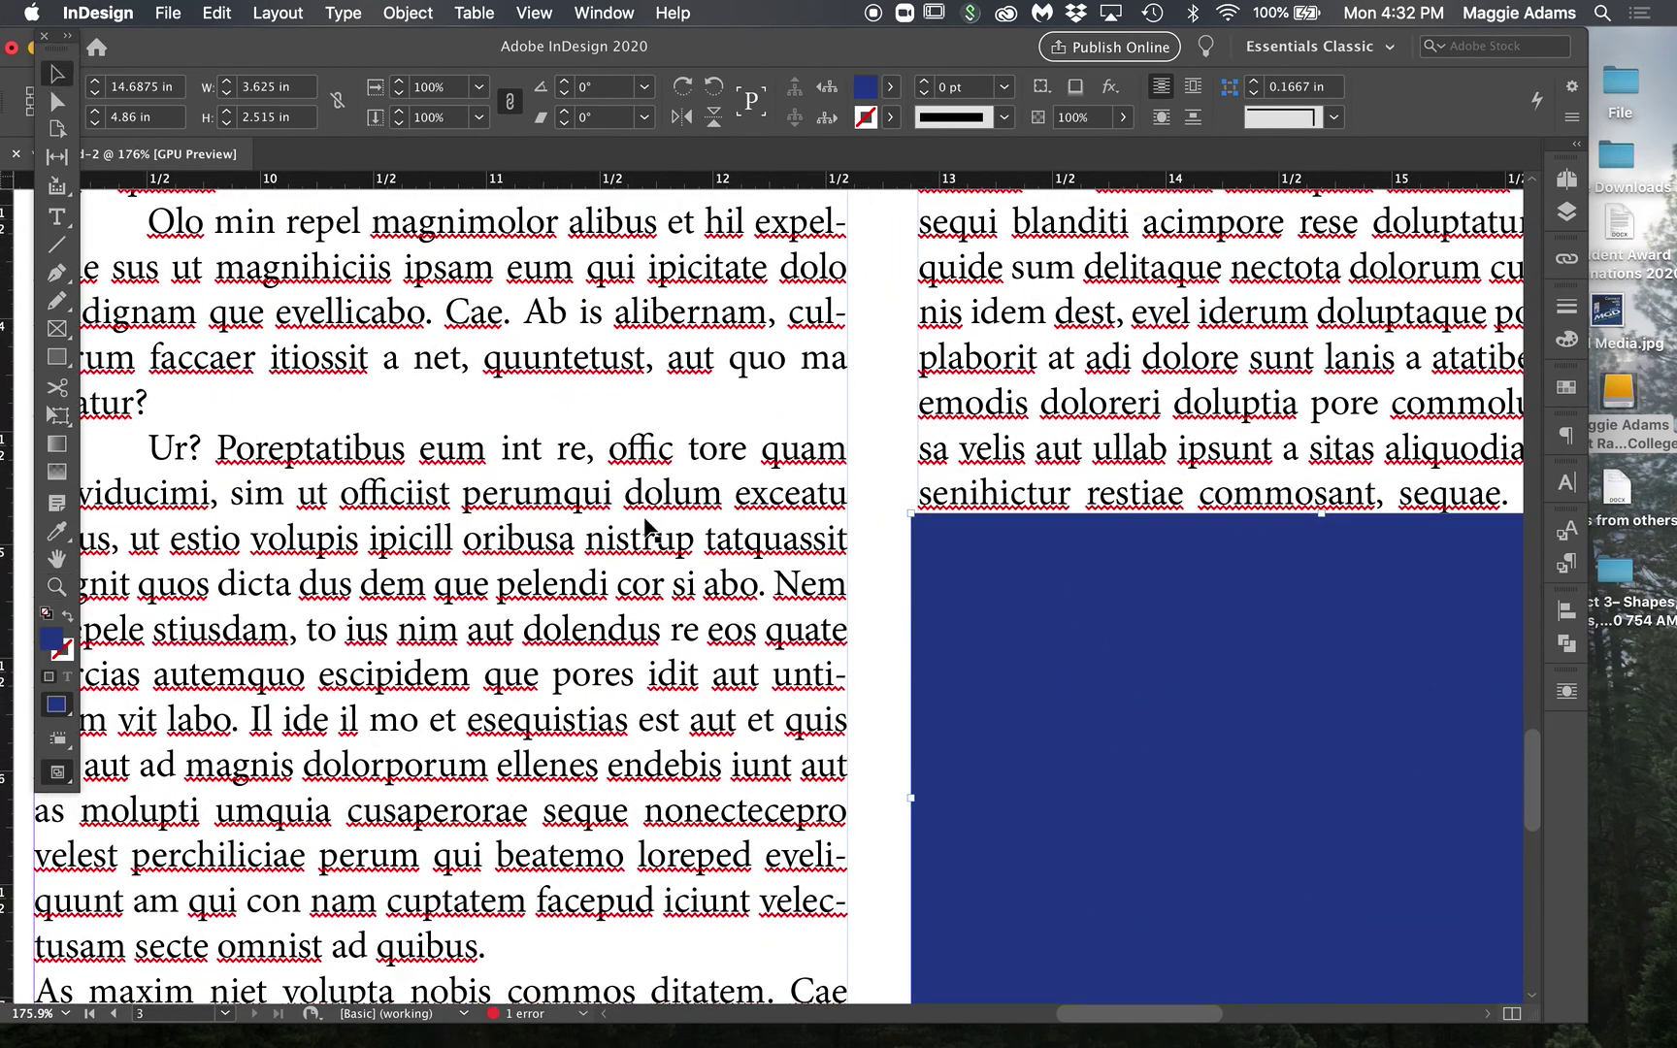
left_click_drag(910, 797, 920, 799)
Step: Extend the blue rectangle's right edge to the bleed and keep its left edge at the column edge, making it about 4.35 in wide
scroll(919, 799, "right", 5)
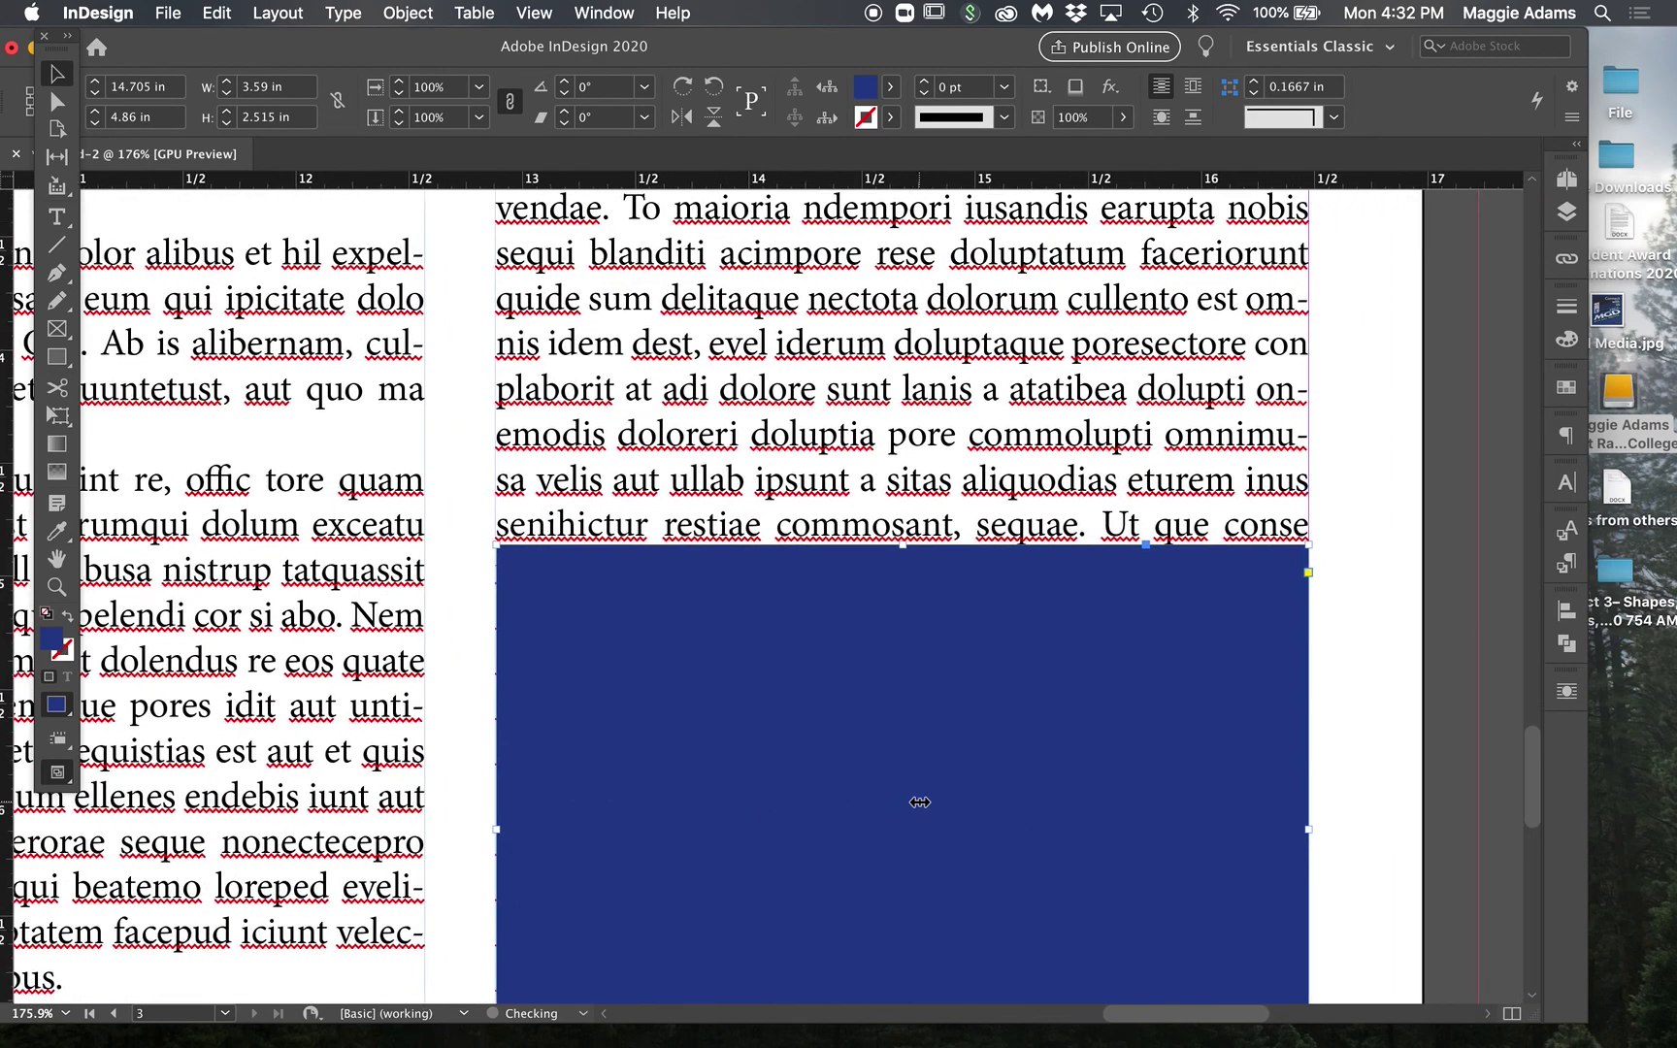
scroll(1275, 871, "down", 5)
scroll(1275, 871, "right", 2)
scroll(1275, 871, "up", 3)
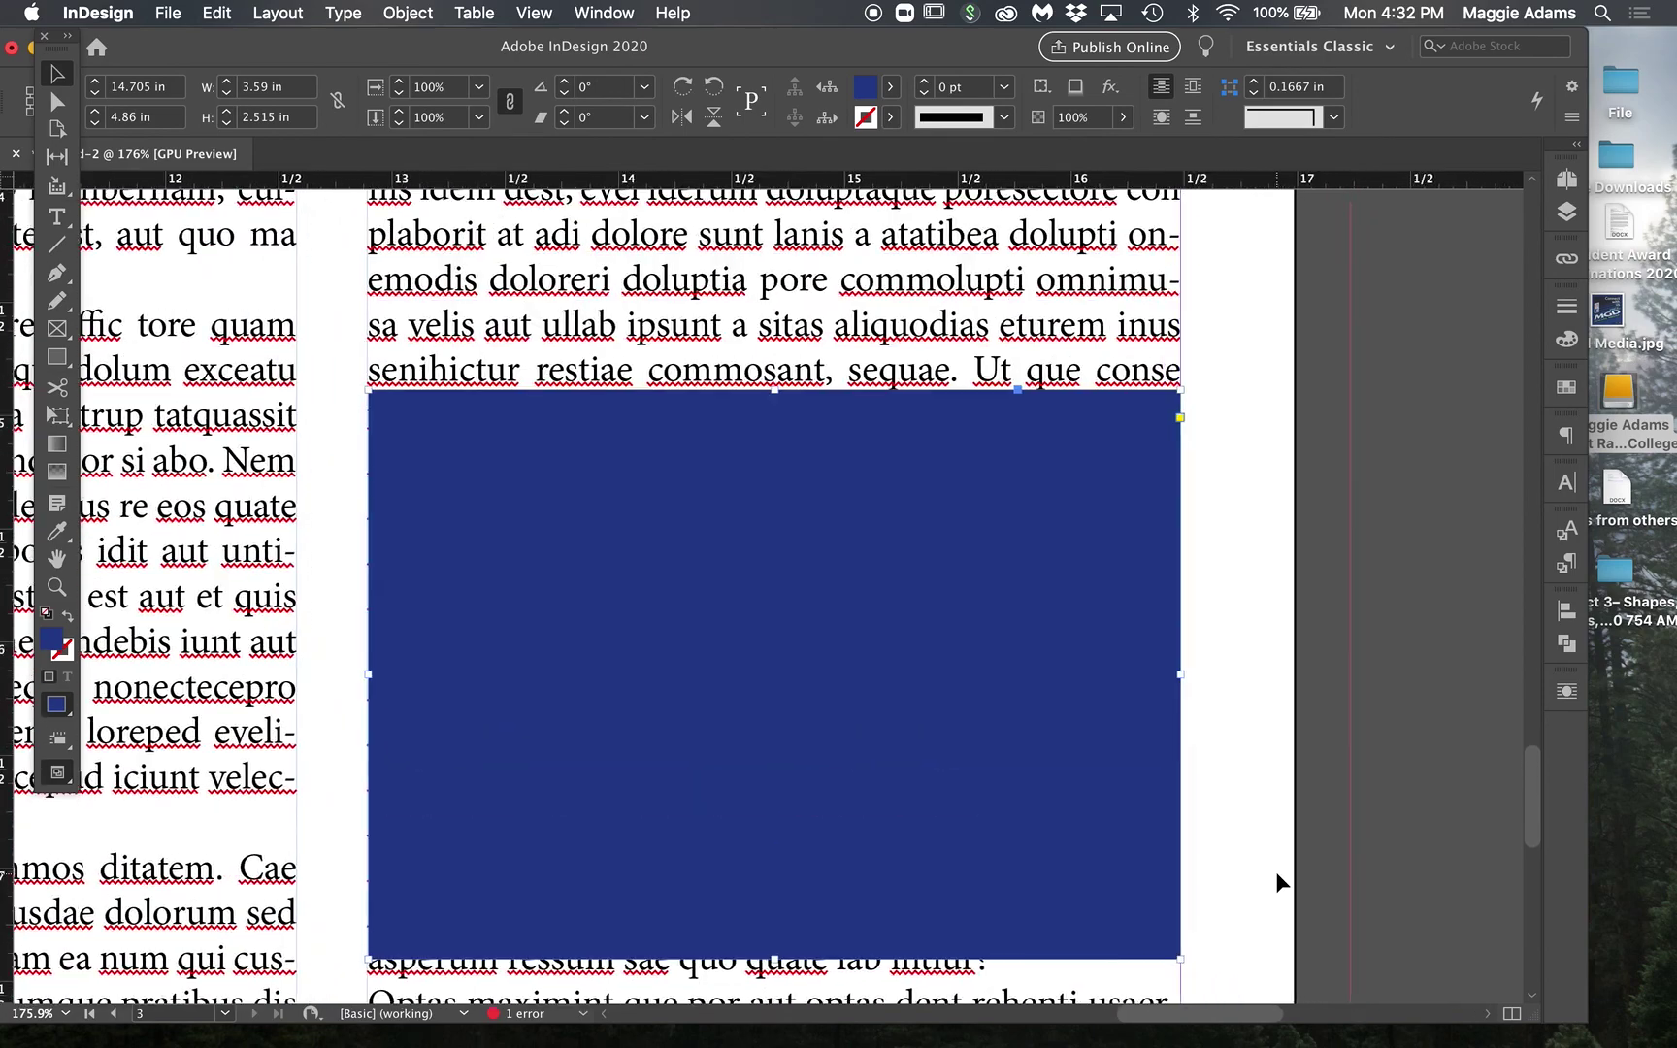
left_click_drag(1164, 706, 1333, 668)
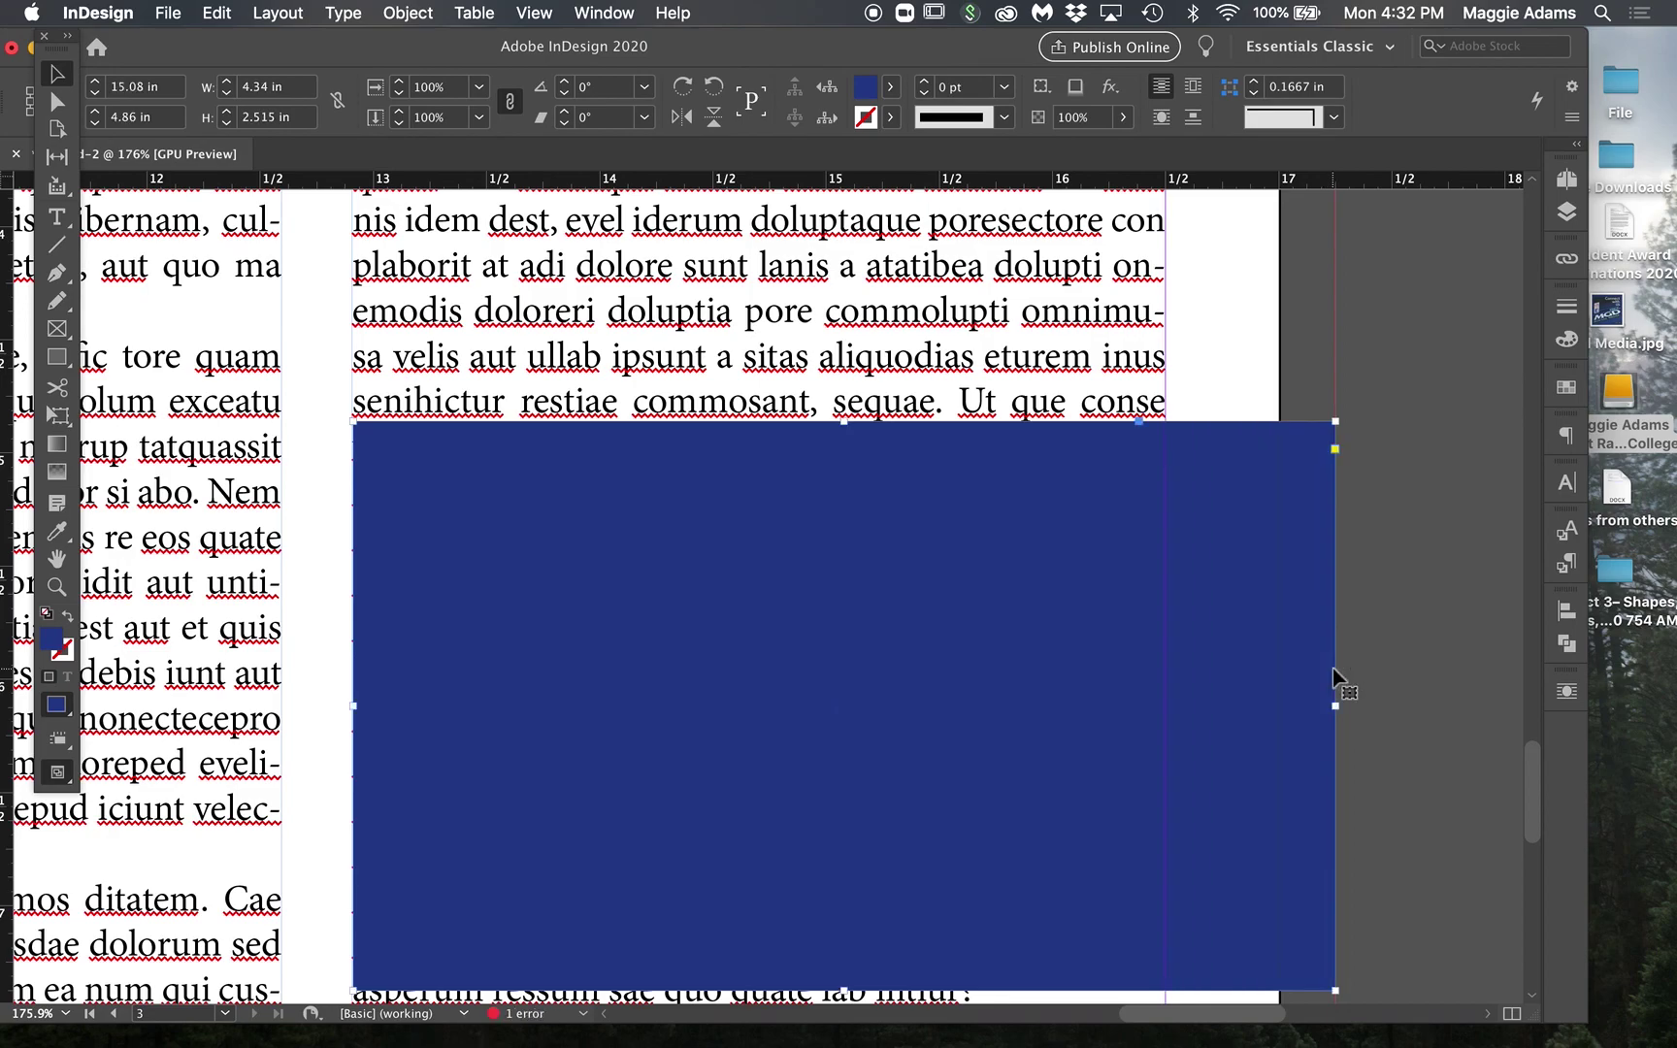
left_click_drag(352, 705, 281, 701)
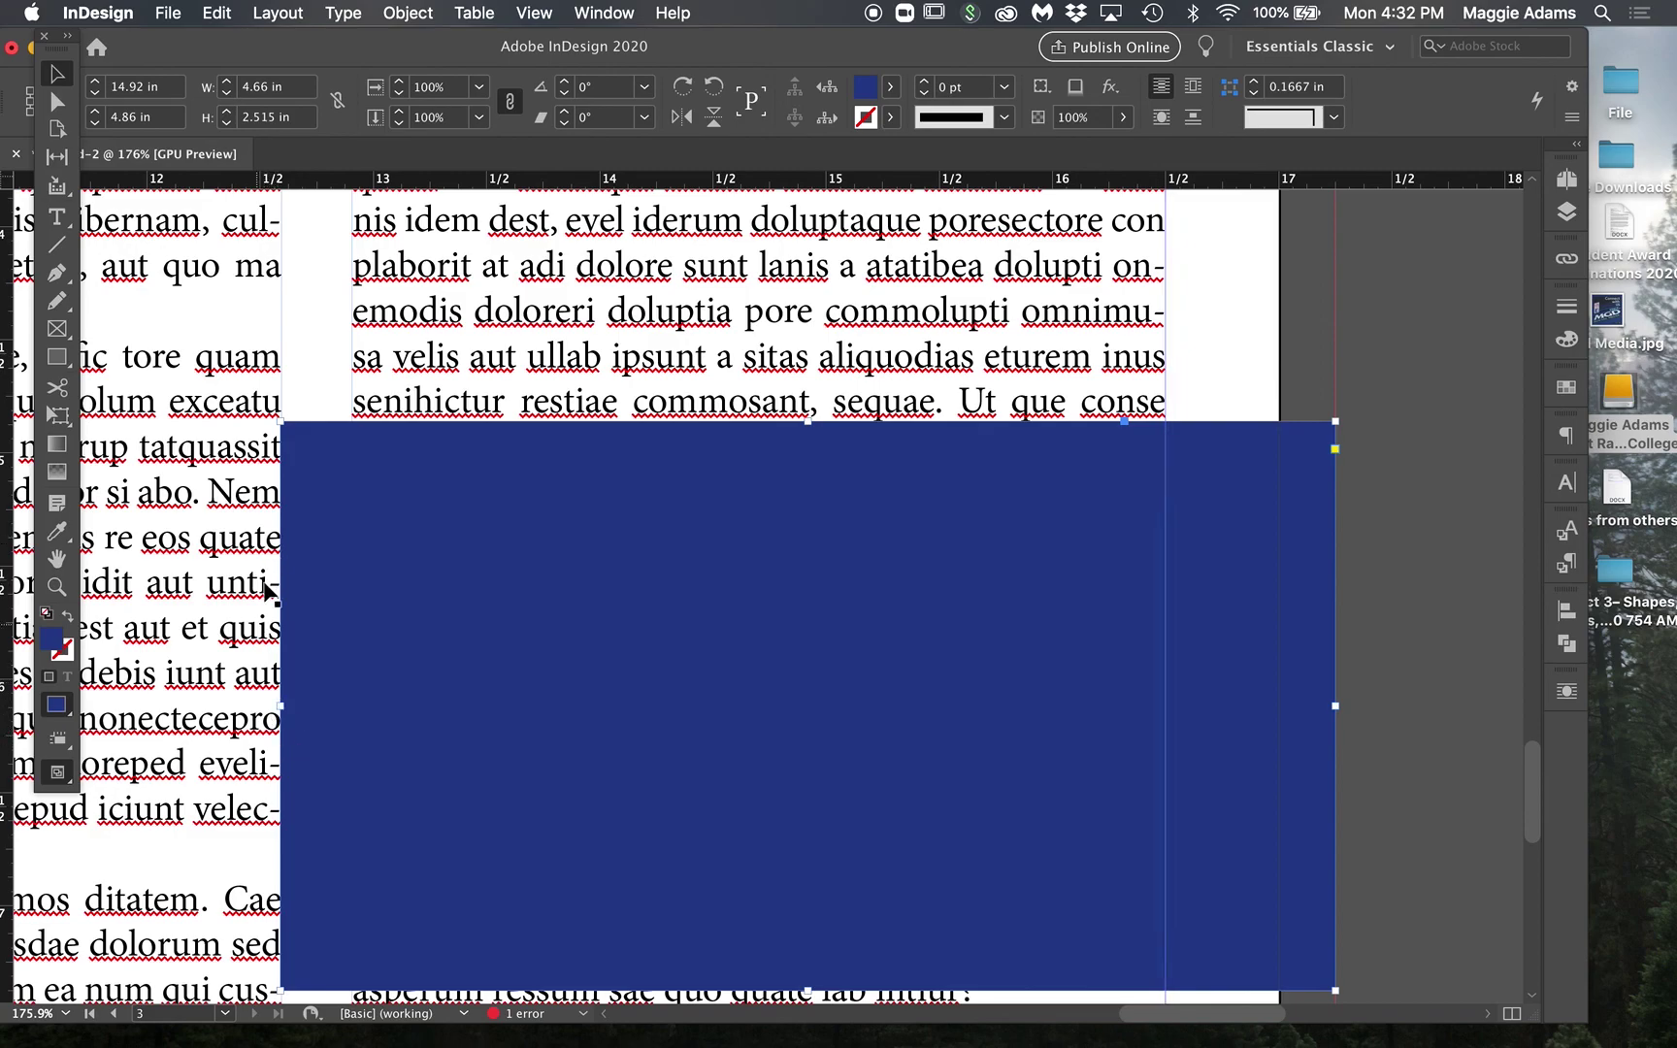
left_click_drag(281, 704, 352, 691)
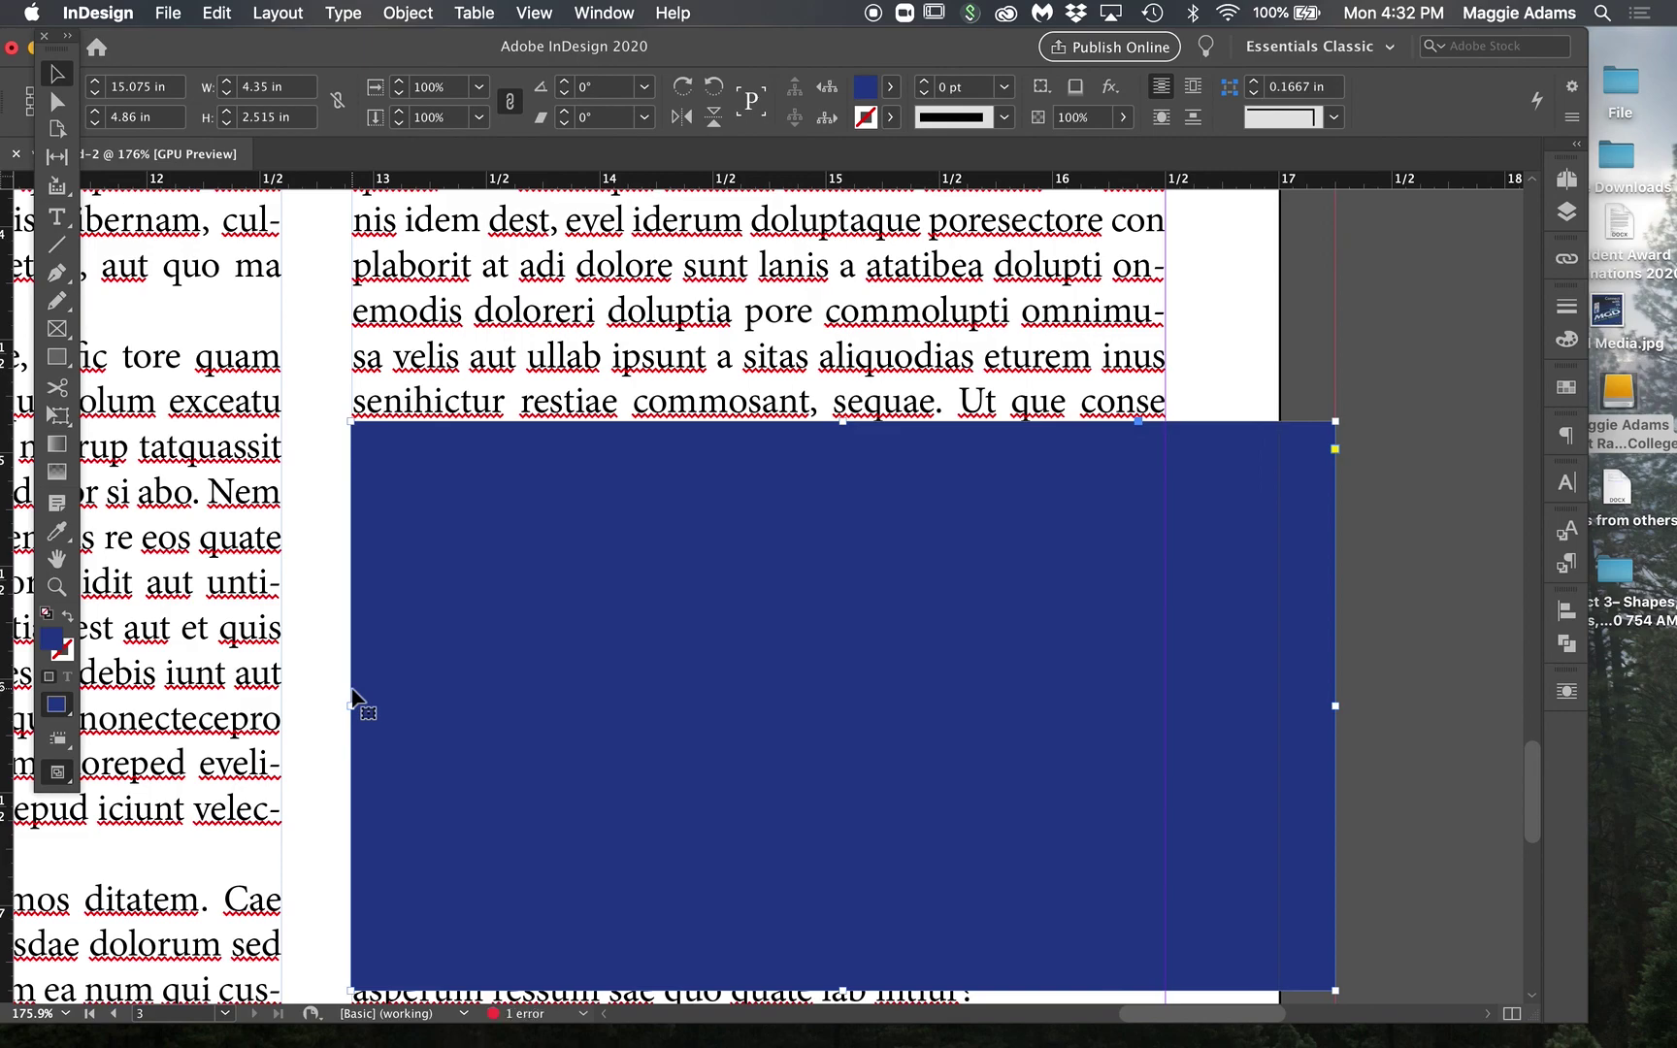
Step: Show the whole page again and set the blue rectangle's text wrap to wrap around object shape
key("super+0")
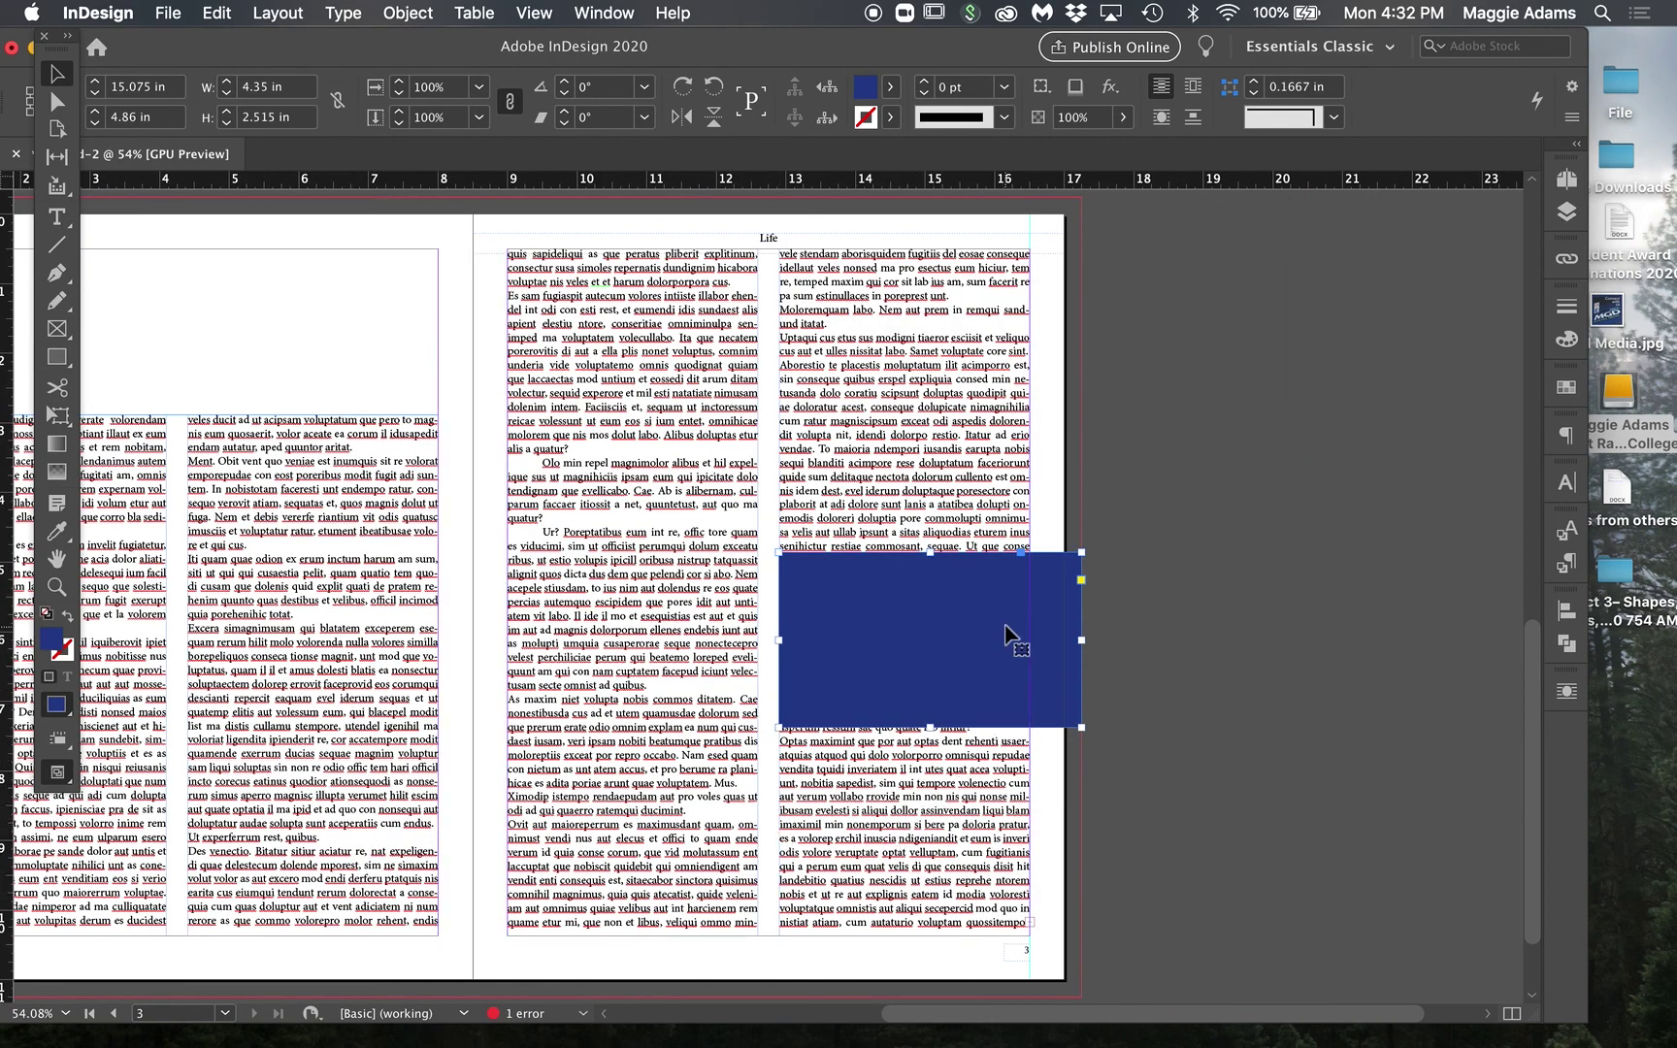
left_click(1566, 691)
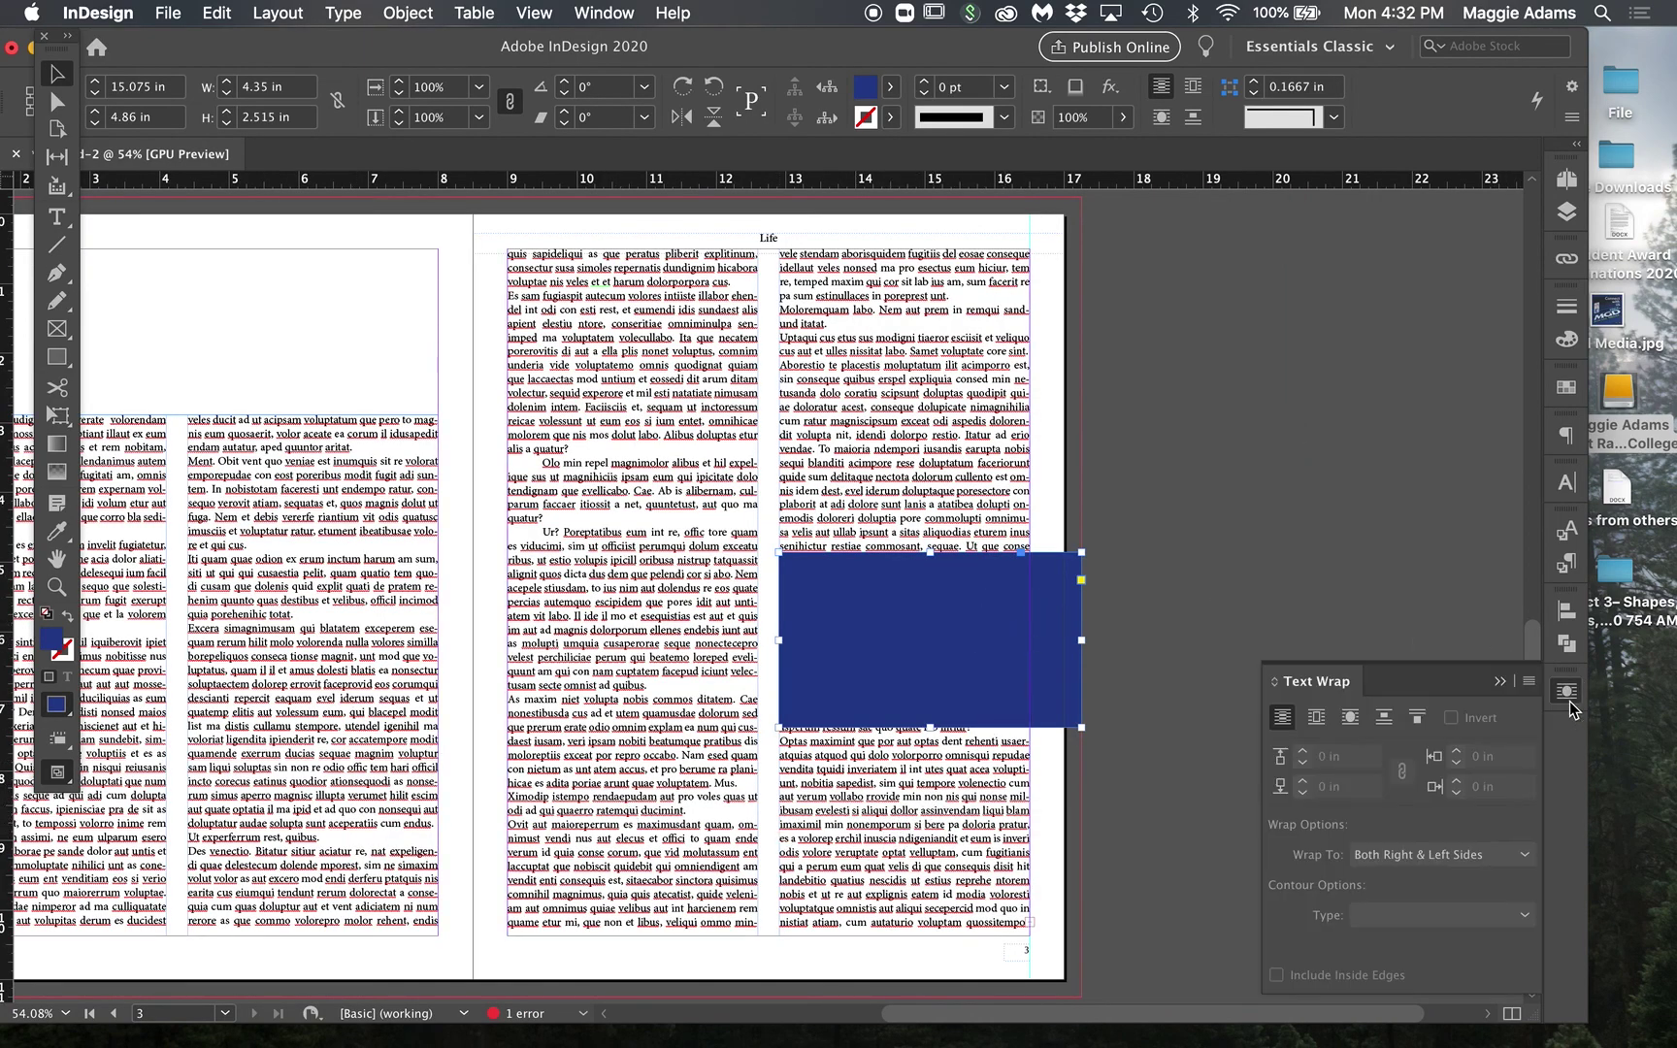
left_click(606, 13)
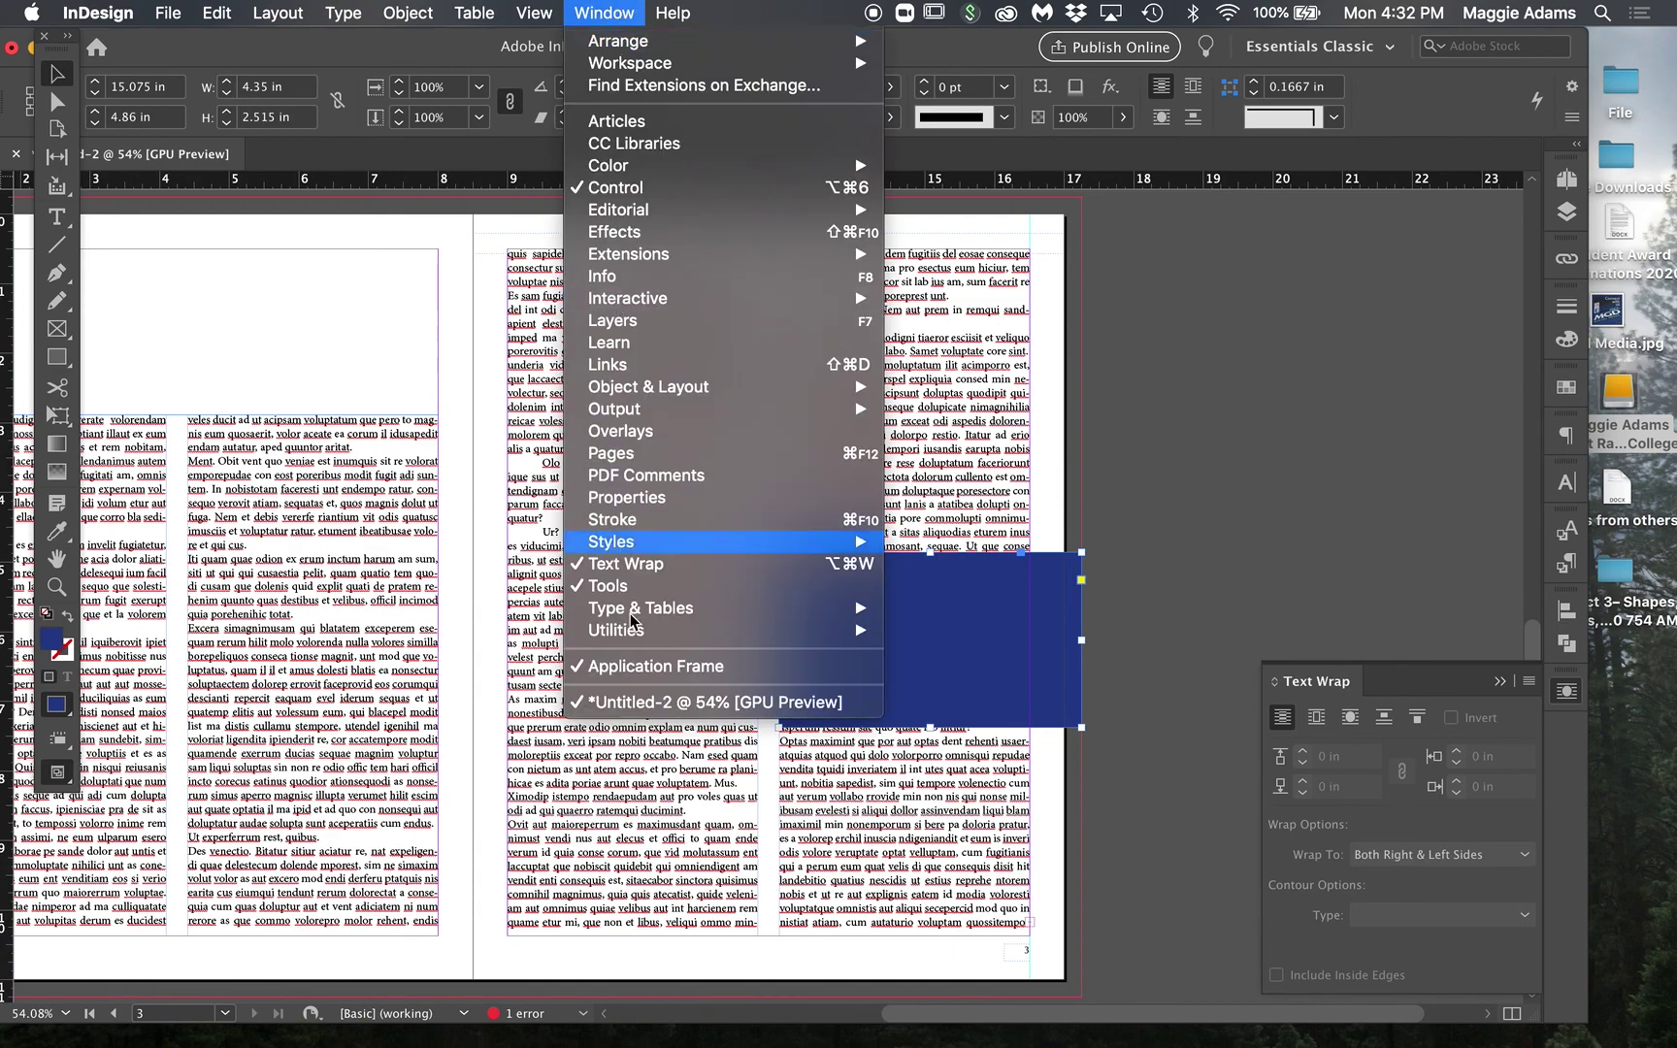
left_click(1409, 685)
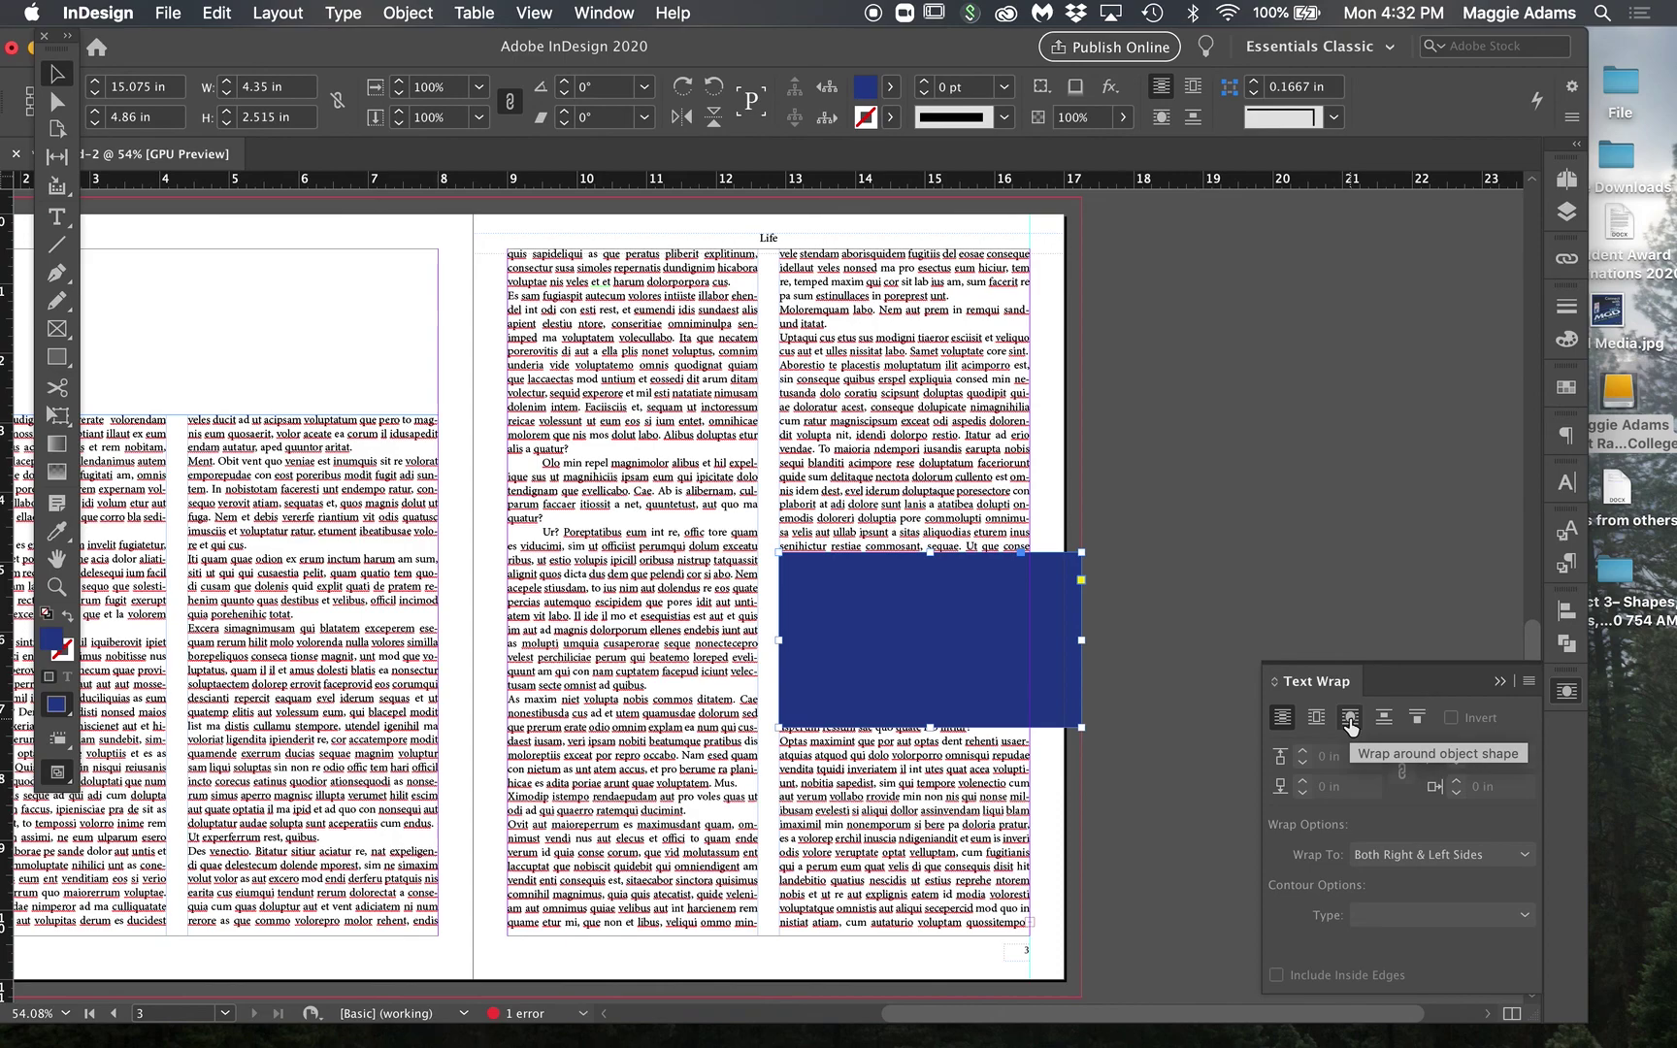
left_click(1349, 723)
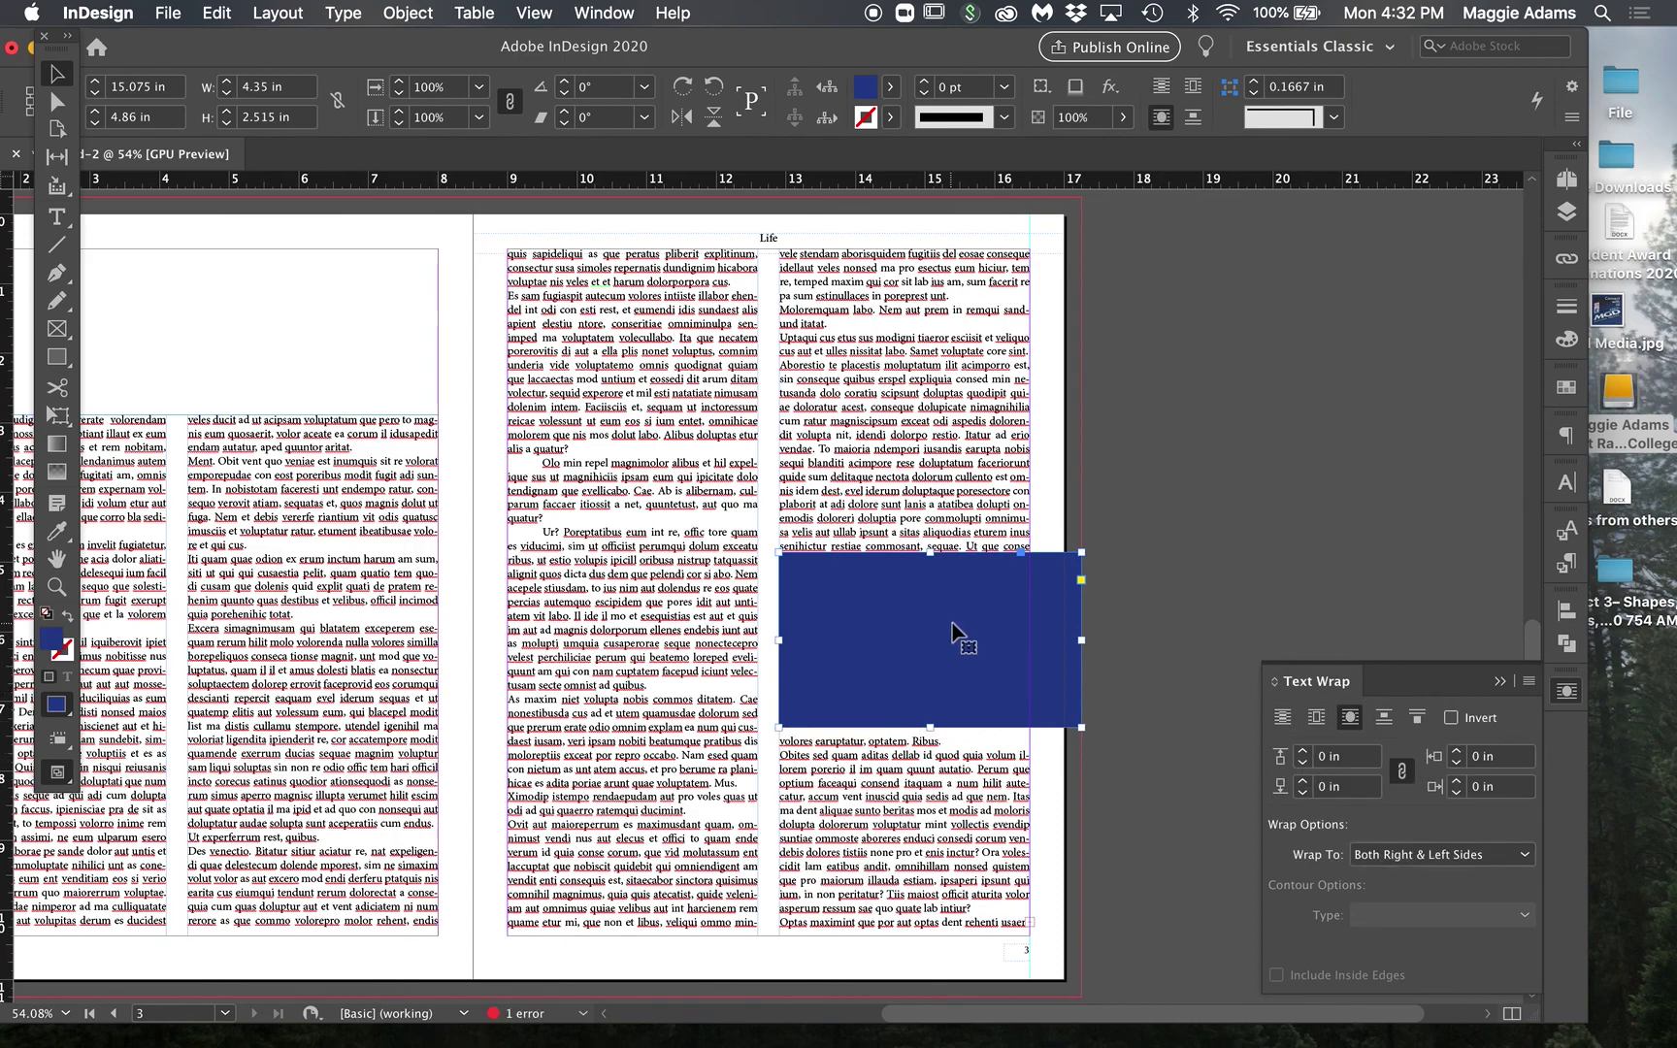
Step: Nudge the blue rectangle down within the second column to a Y position of 5.0267 in
key("Down")
key("Down")
key("Down")
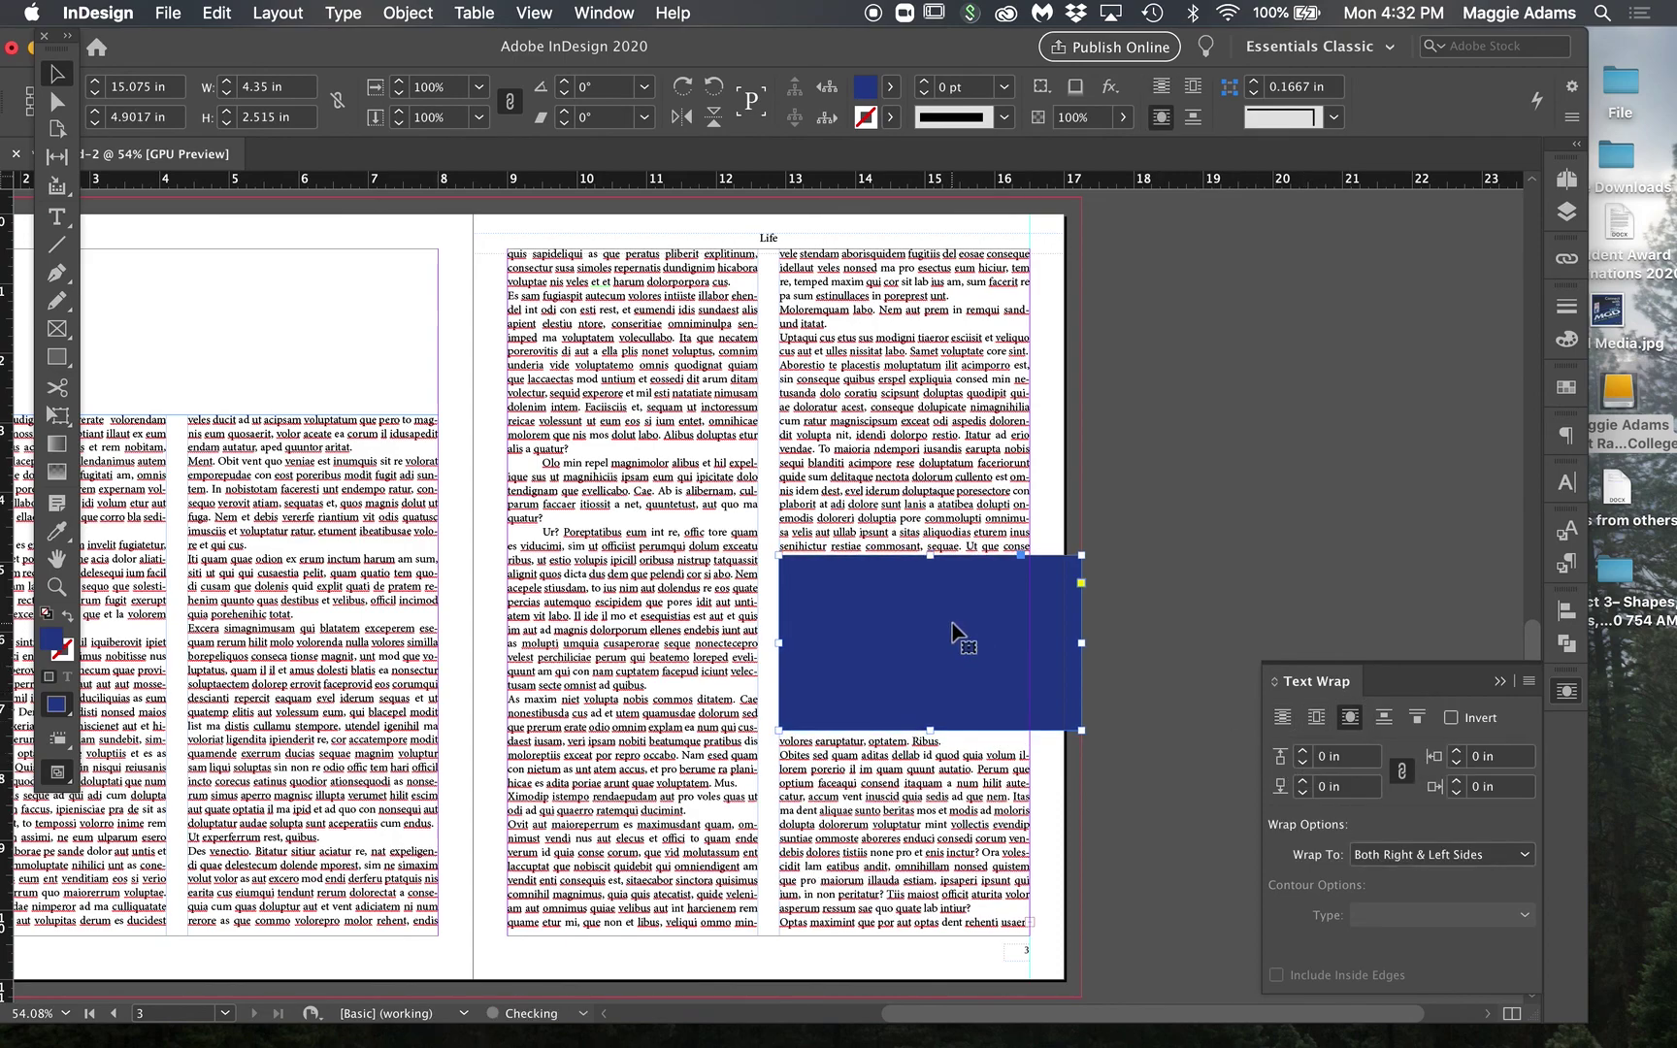
key("Down")
key("Down")
key("Down")
key("Down")
key("Down")
key("Down")
key("Down")
key("Down")
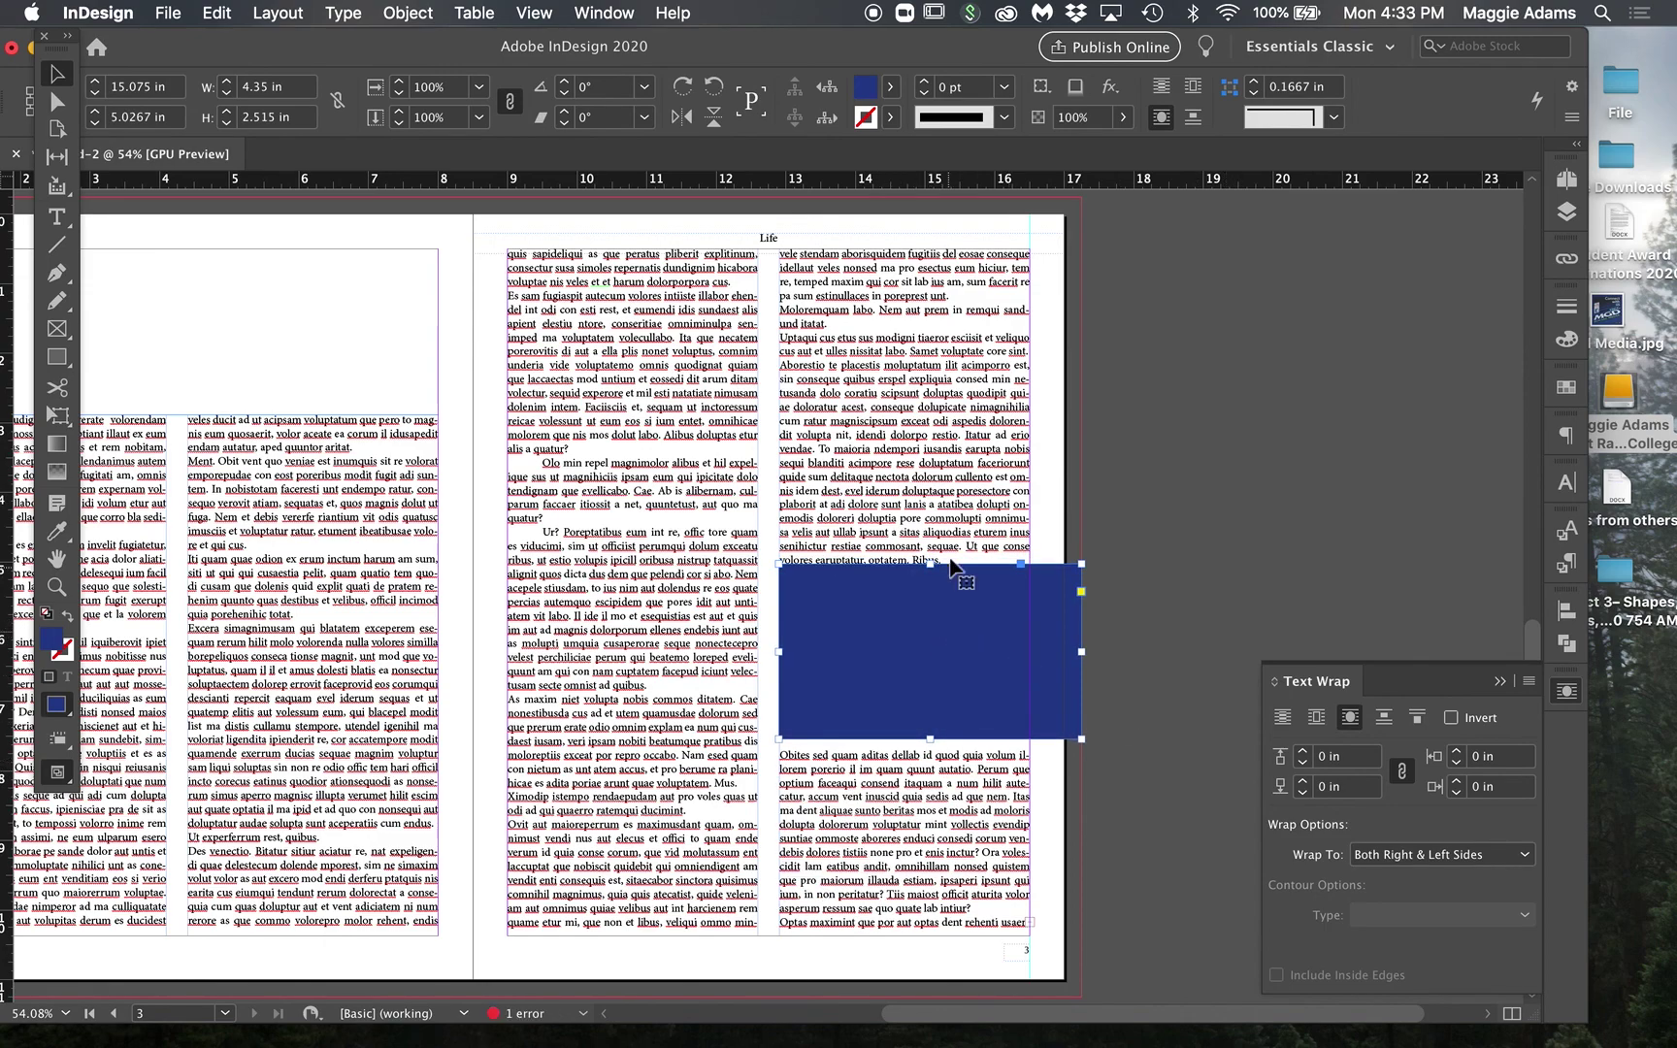
Step: Lower the blue rectangle's upper edge to about 2.28 in high and set its text wrap offsets to 0.0625 in on all sides
left_click_drag(930, 567, 930, 584)
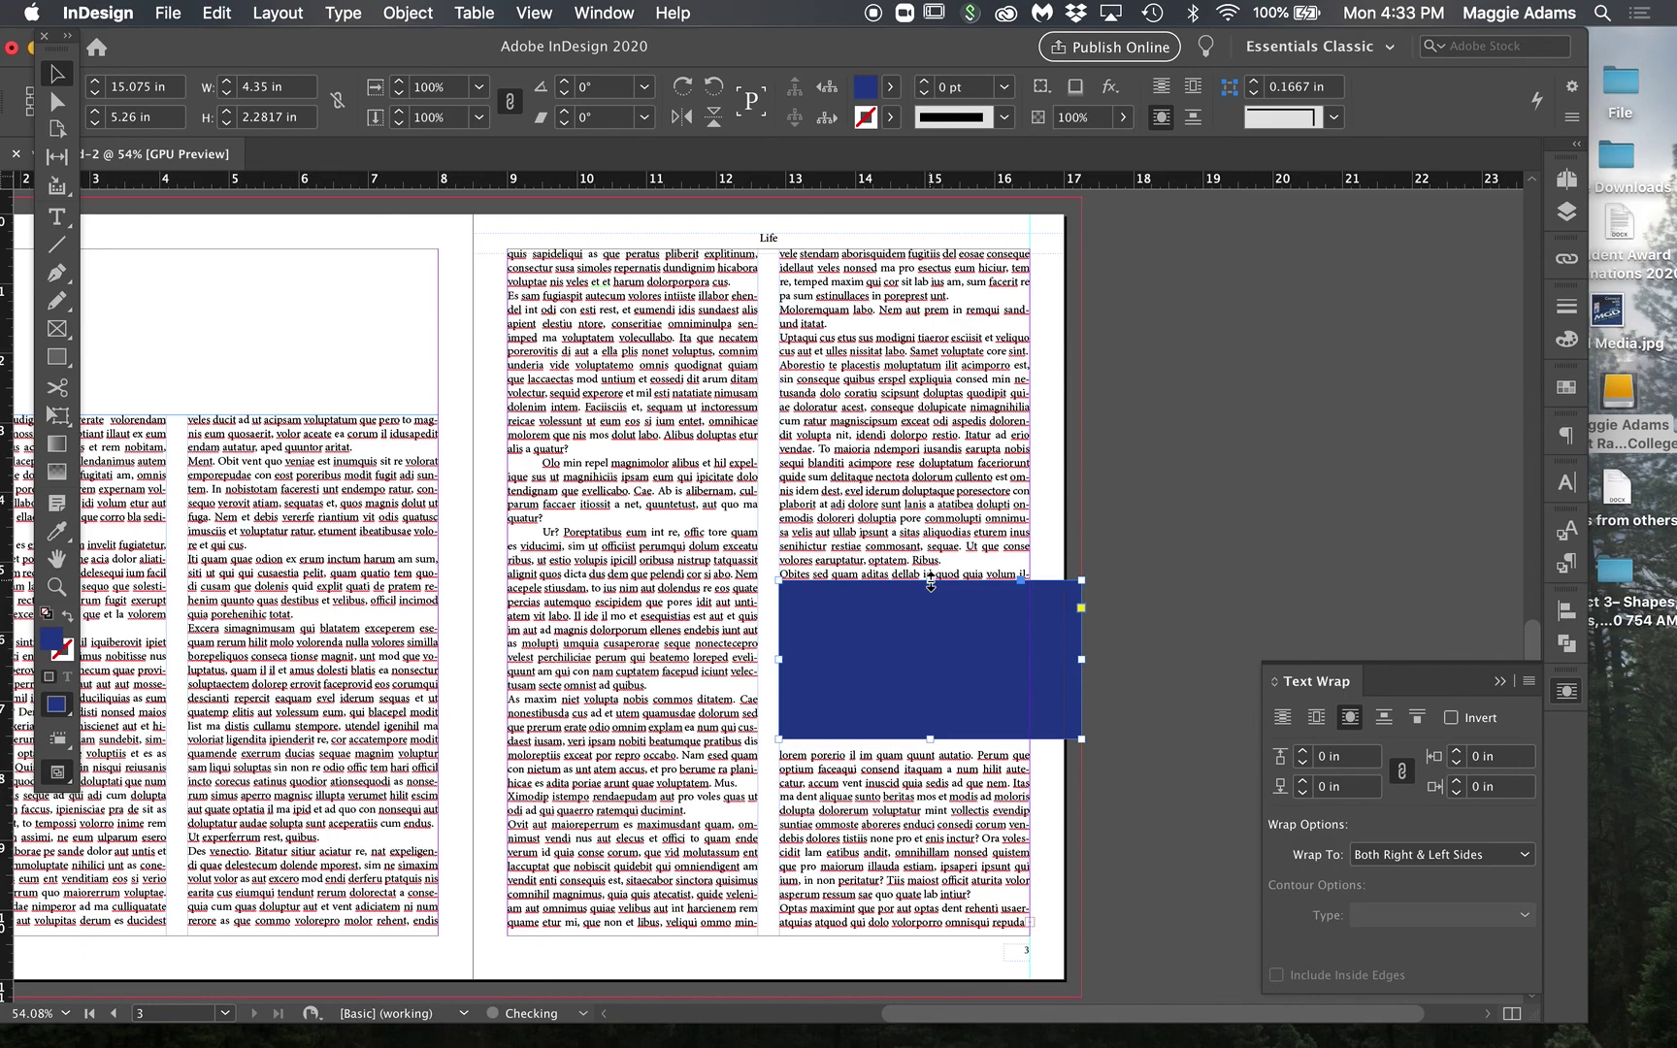
left_click(1302, 750)
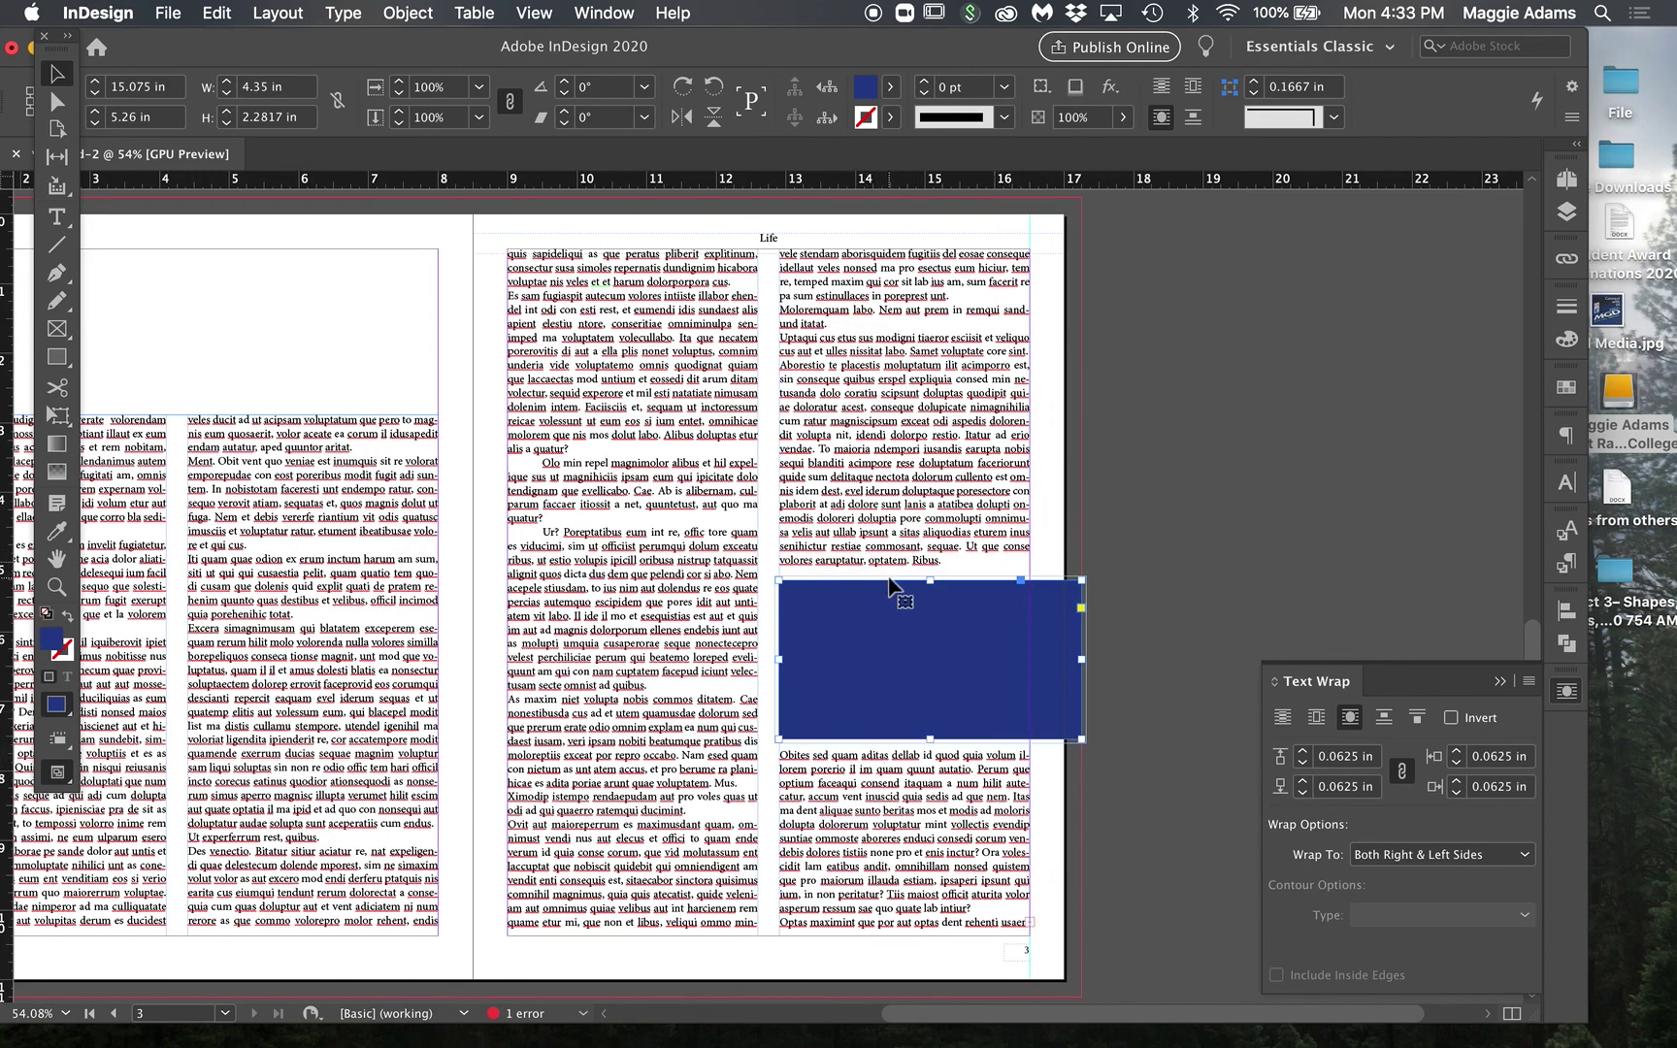
Step: Deselect the blue rectangle and delete "dent rehenti usaer" from the end of the second column on page 3
left_click(1235, 411)
scroll(1234, 412, "left", 3)
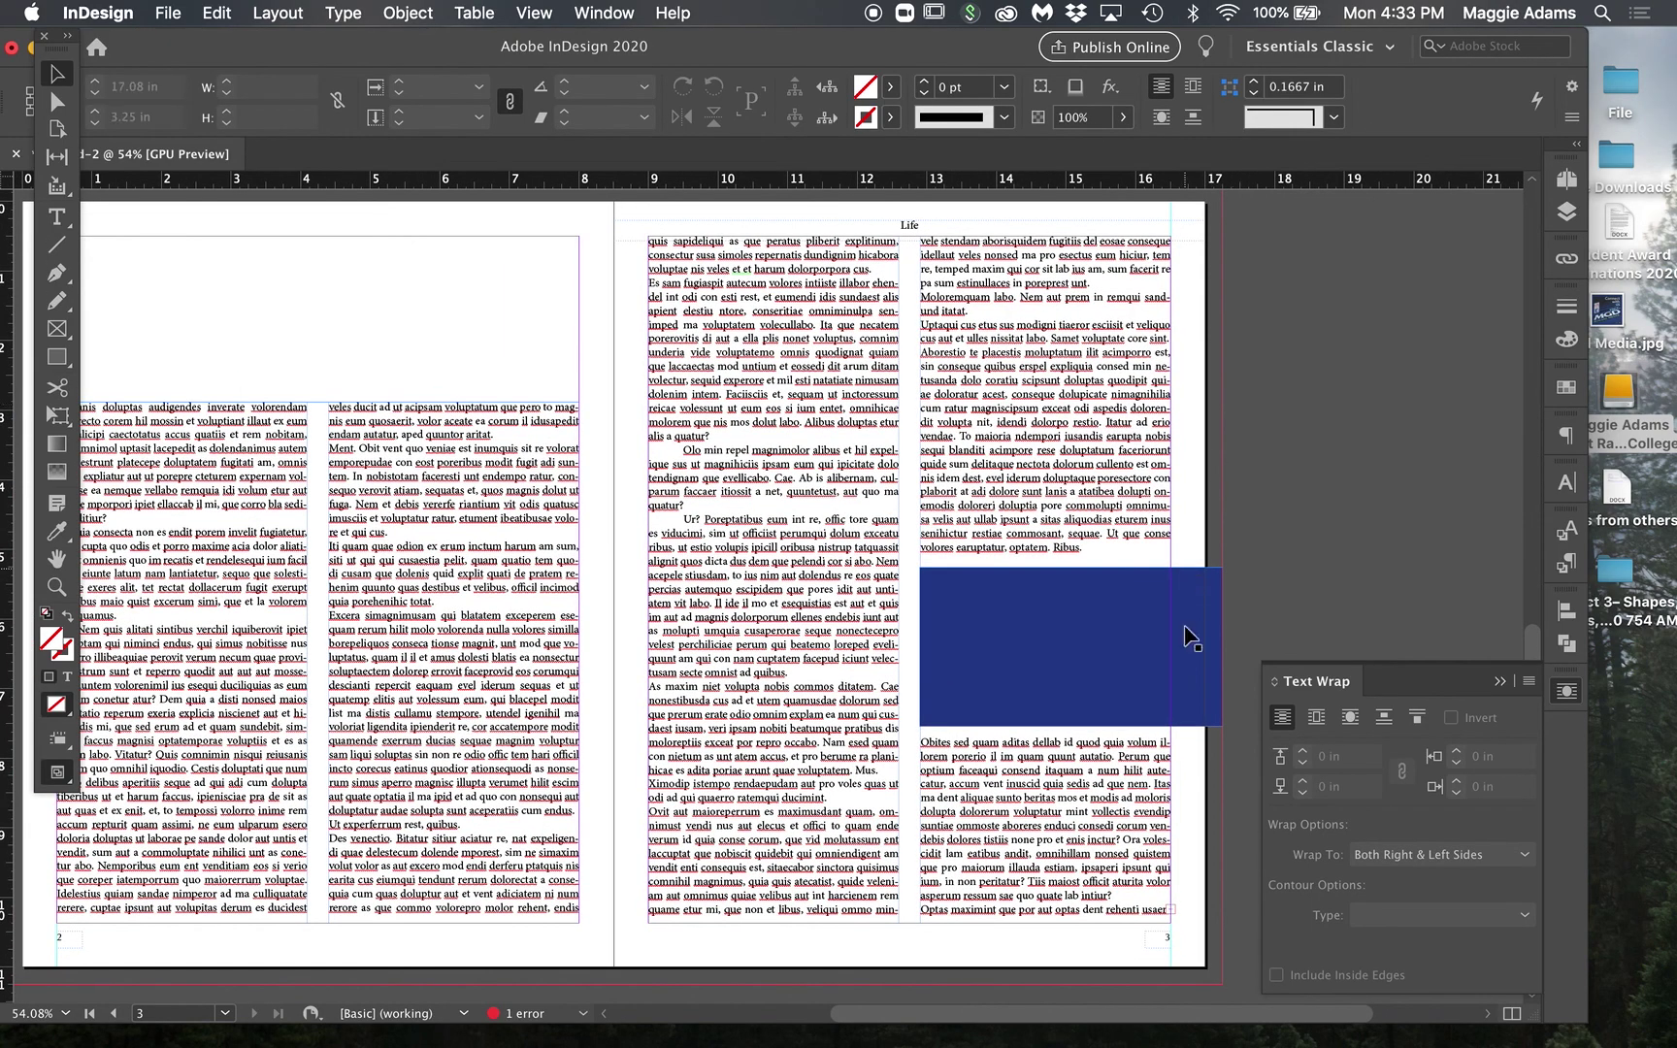
left_click(1213, 648)
left_click(1284, 494)
double_click(1118, 812)
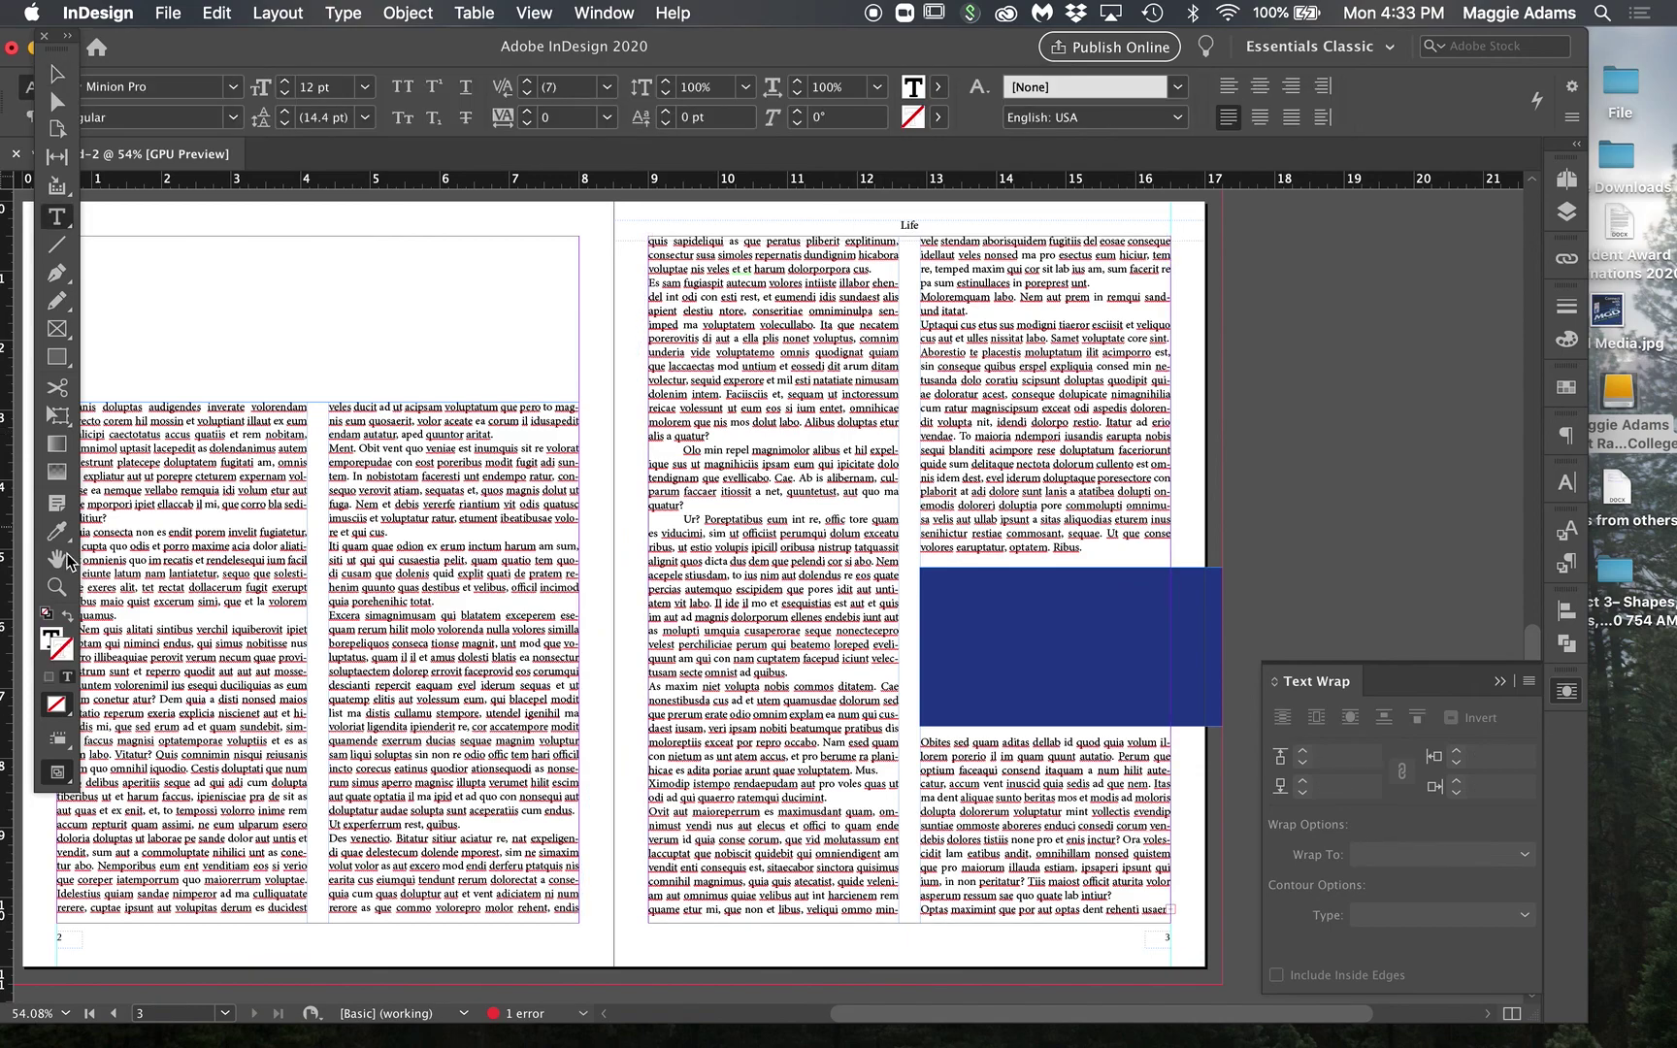
left_click(56, 586)
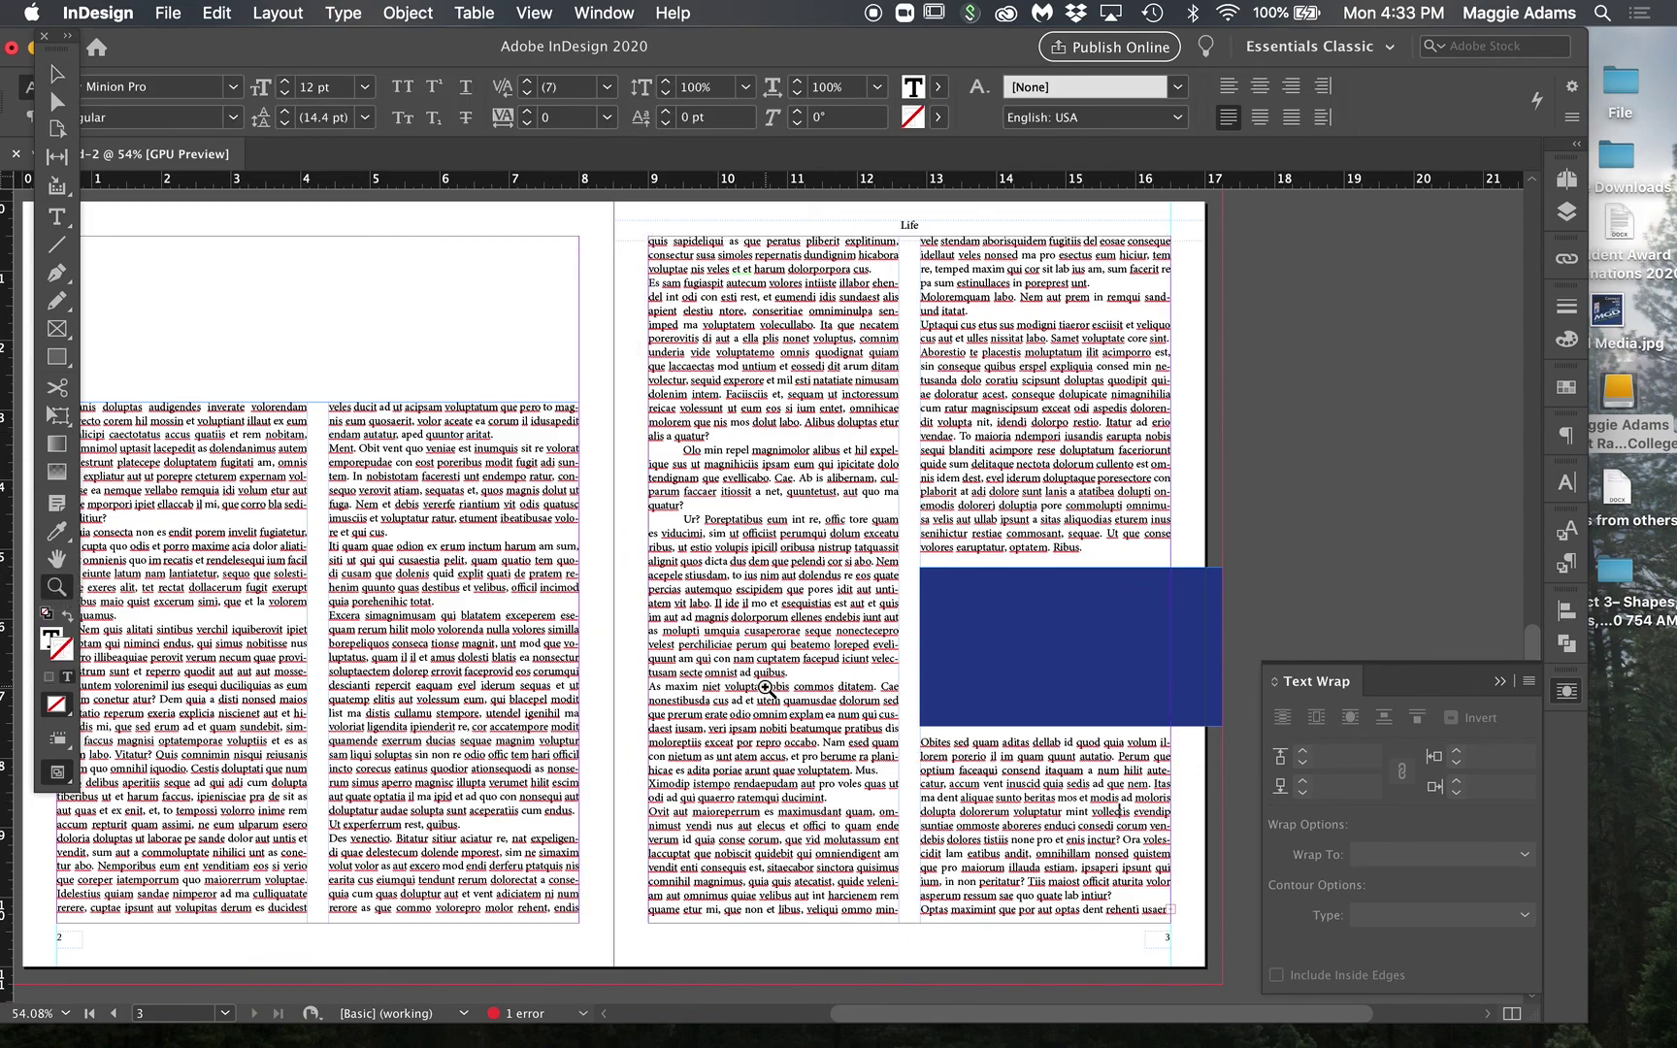
scroll(824, 609, "down", 2)
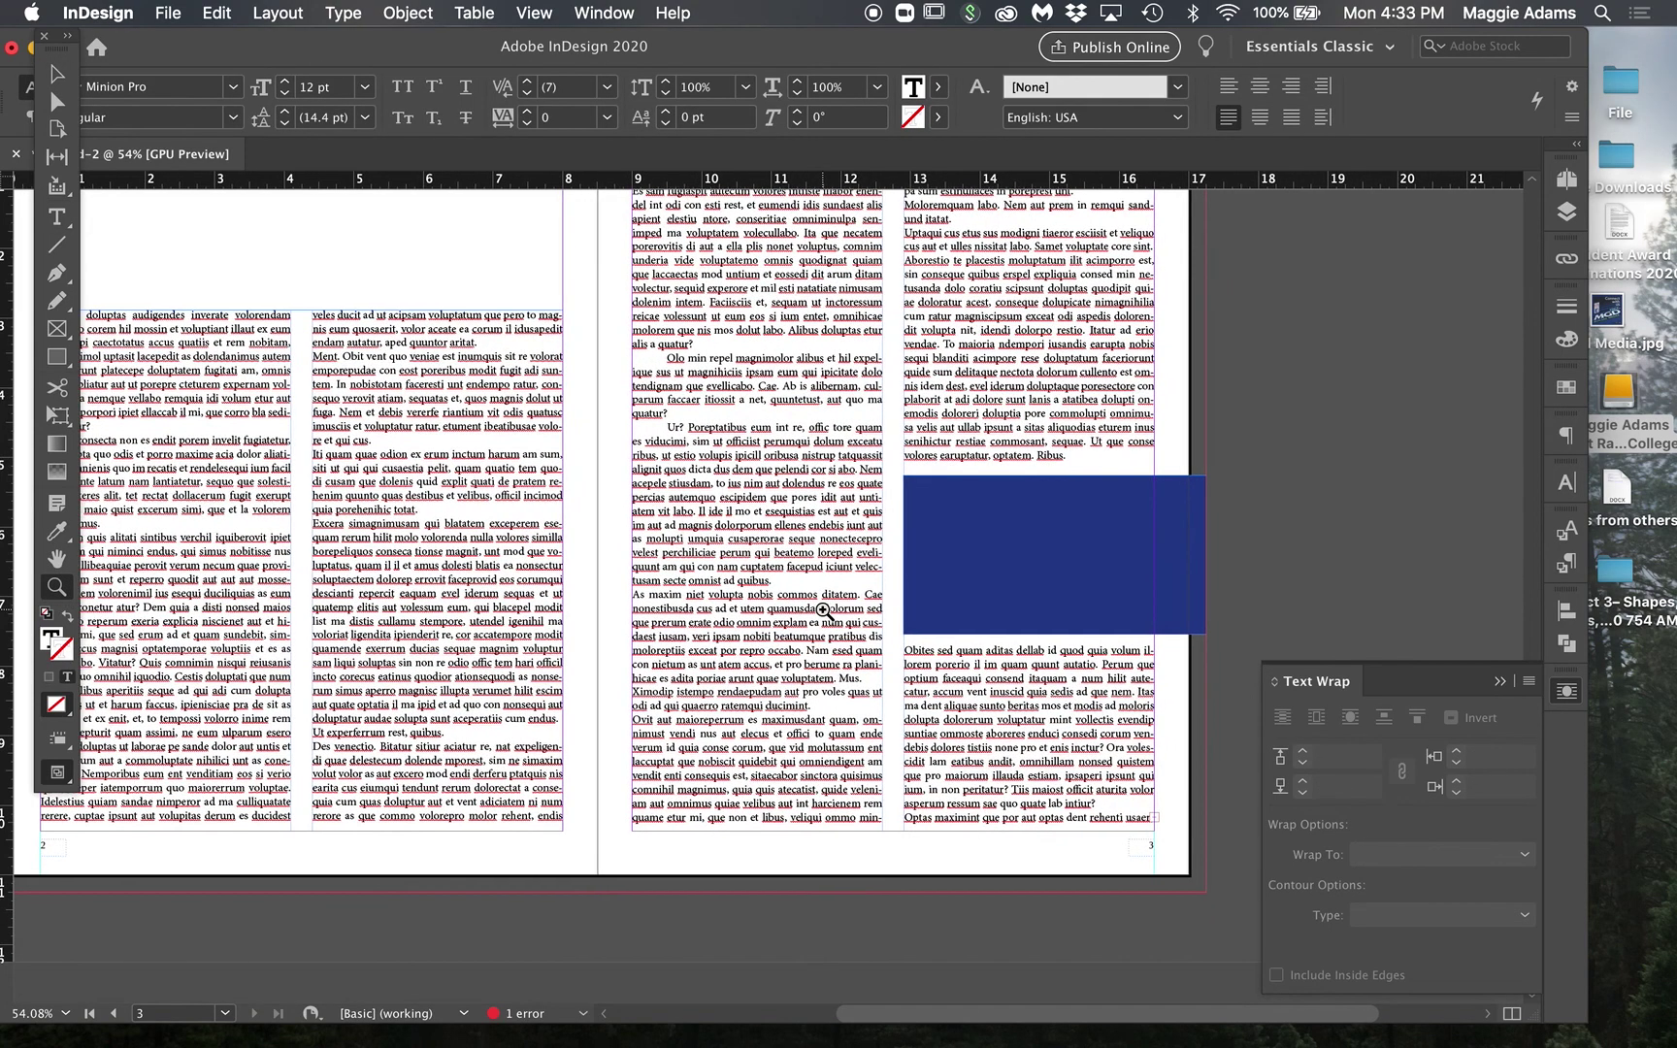
left_click_drag(871, 785, 1038, 917)
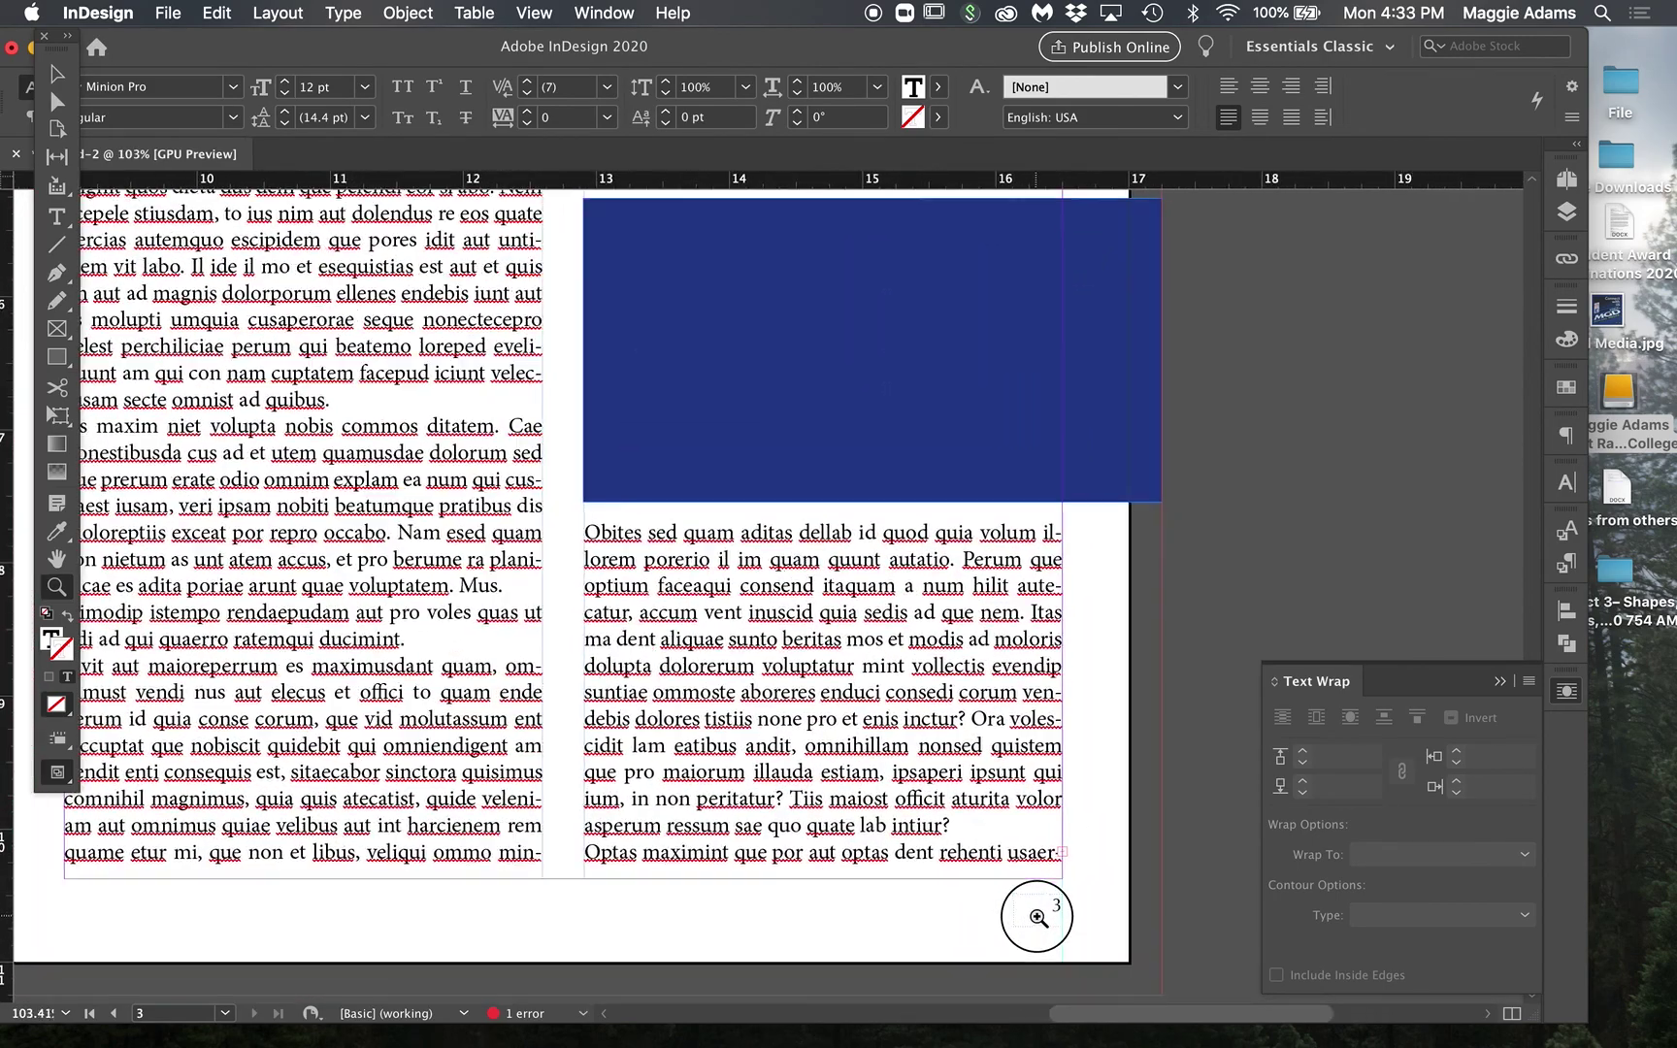
left_click(56, 217)
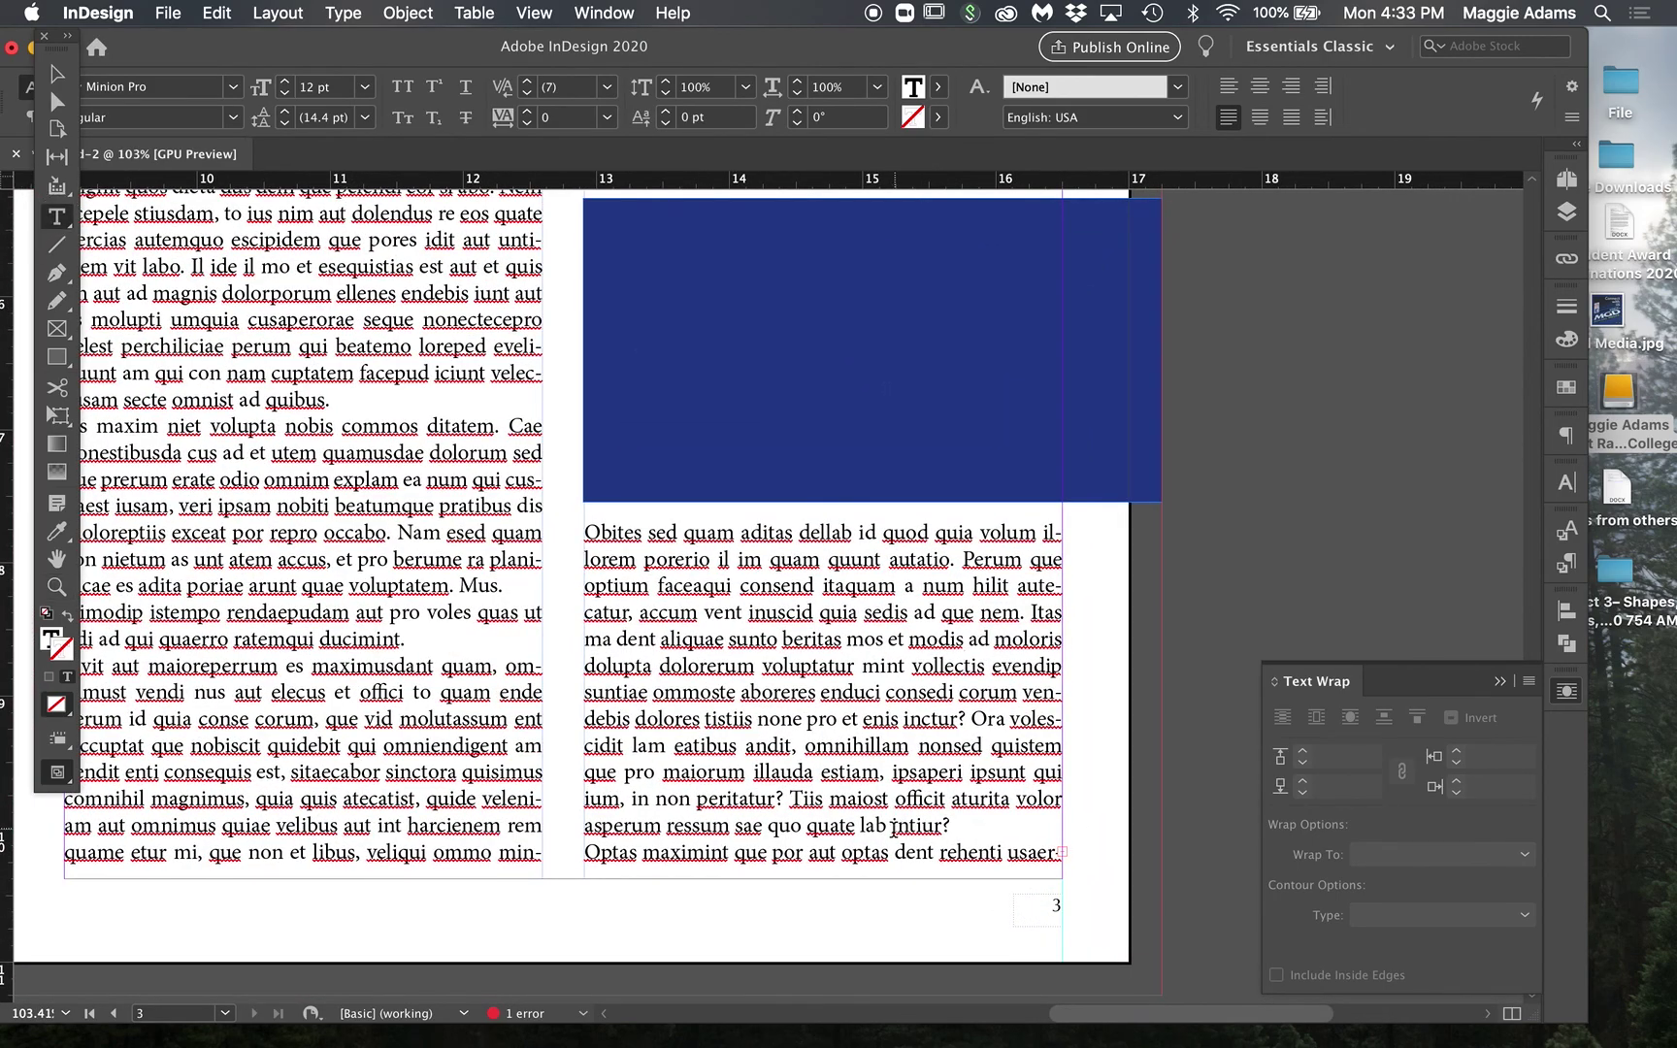
left_click_drag(893, 852, 1113, 853)
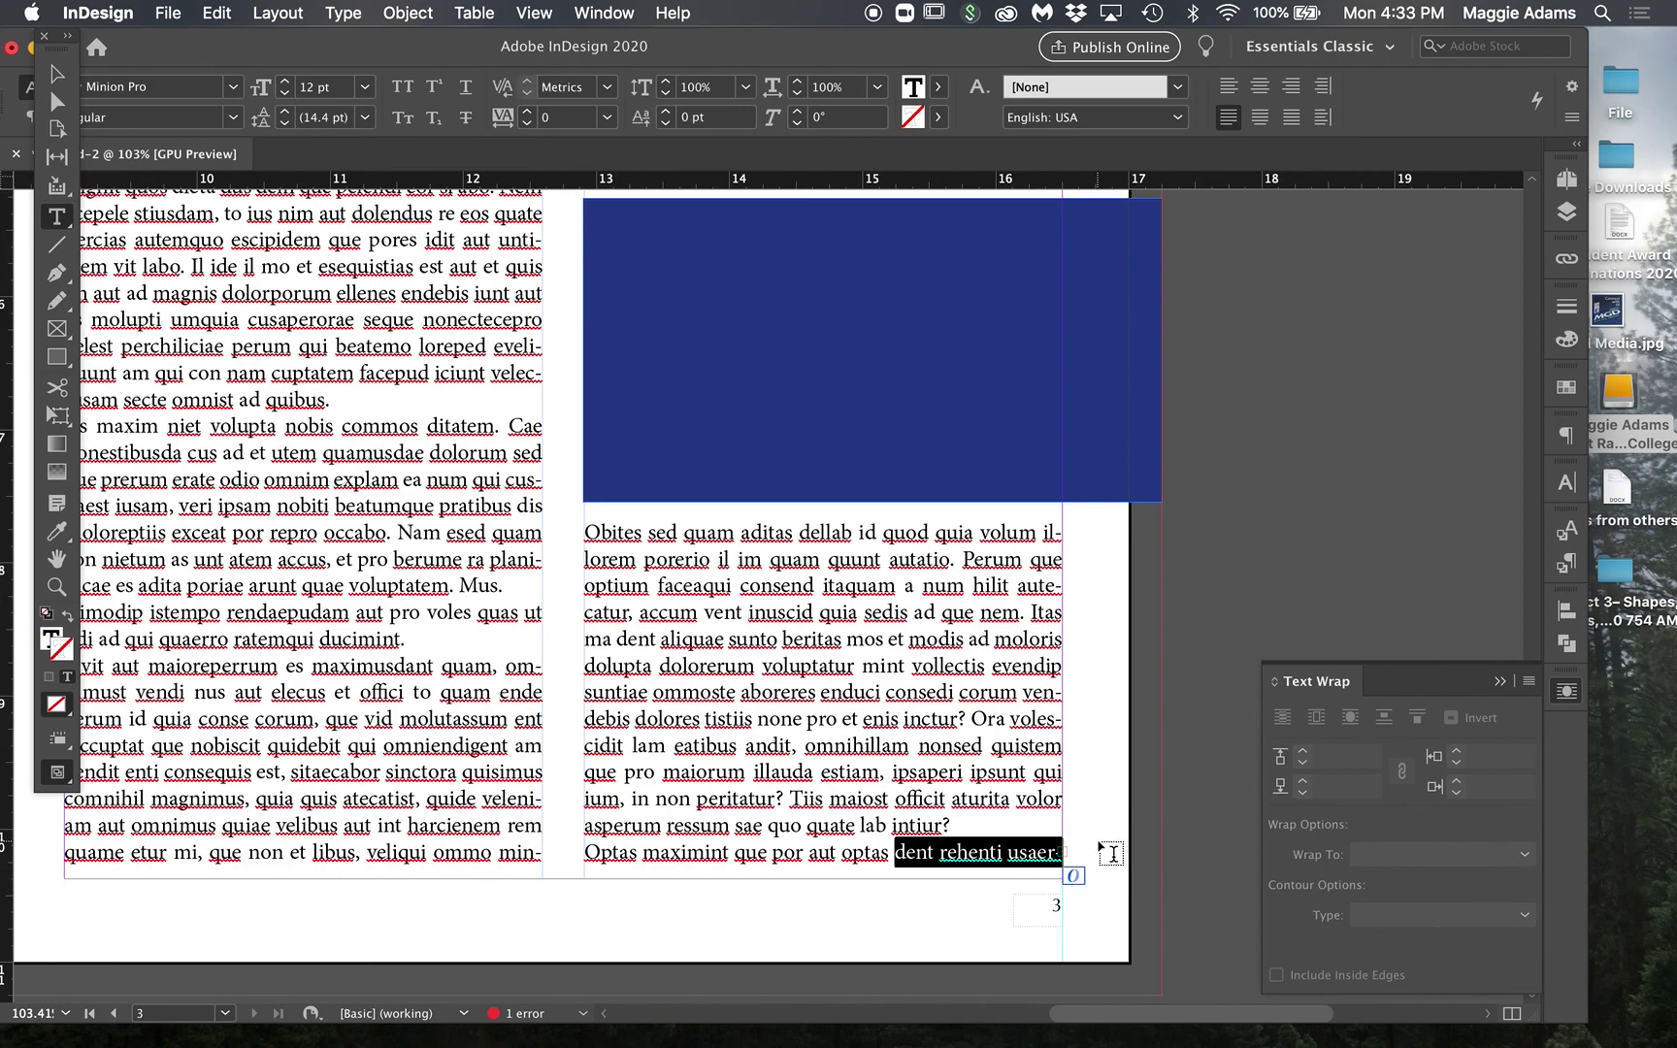
key("BackSpace")
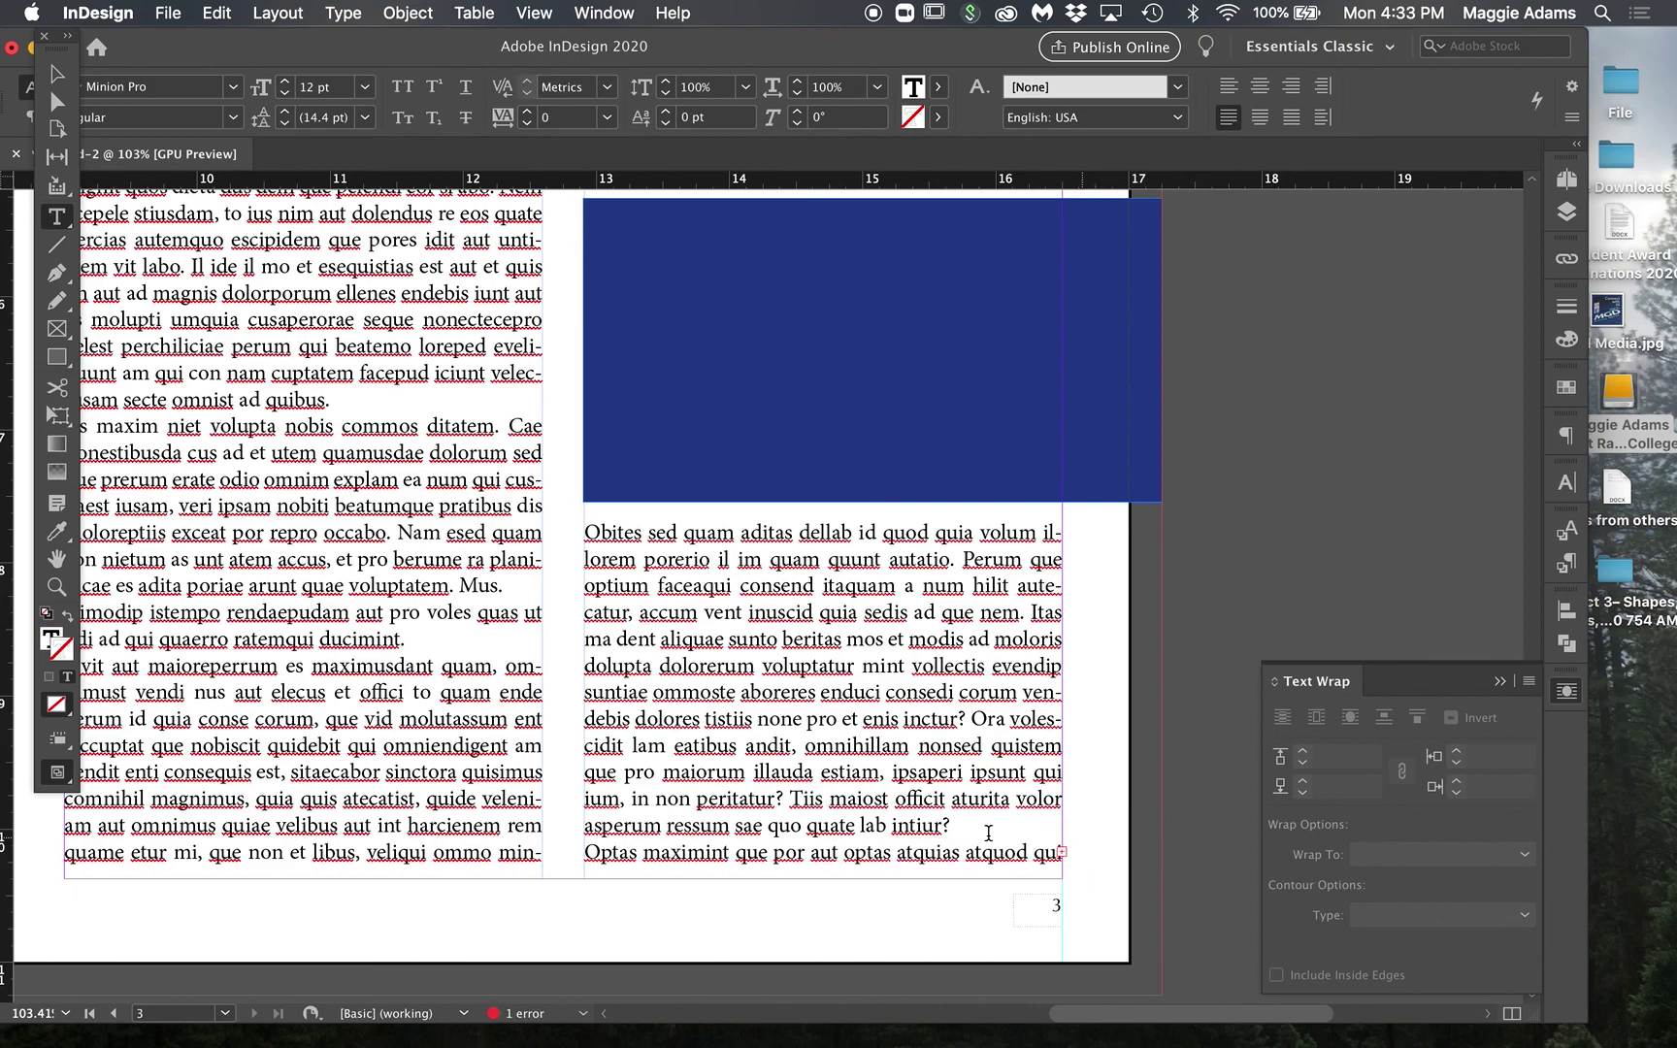
Step: Shorten the overset story by repeatedly deleting the text after "in non peritatur? Tiis" in the last lines of page 3's second column
left_click_drag(904, 823, 1074, 899)
key("BackSpace")
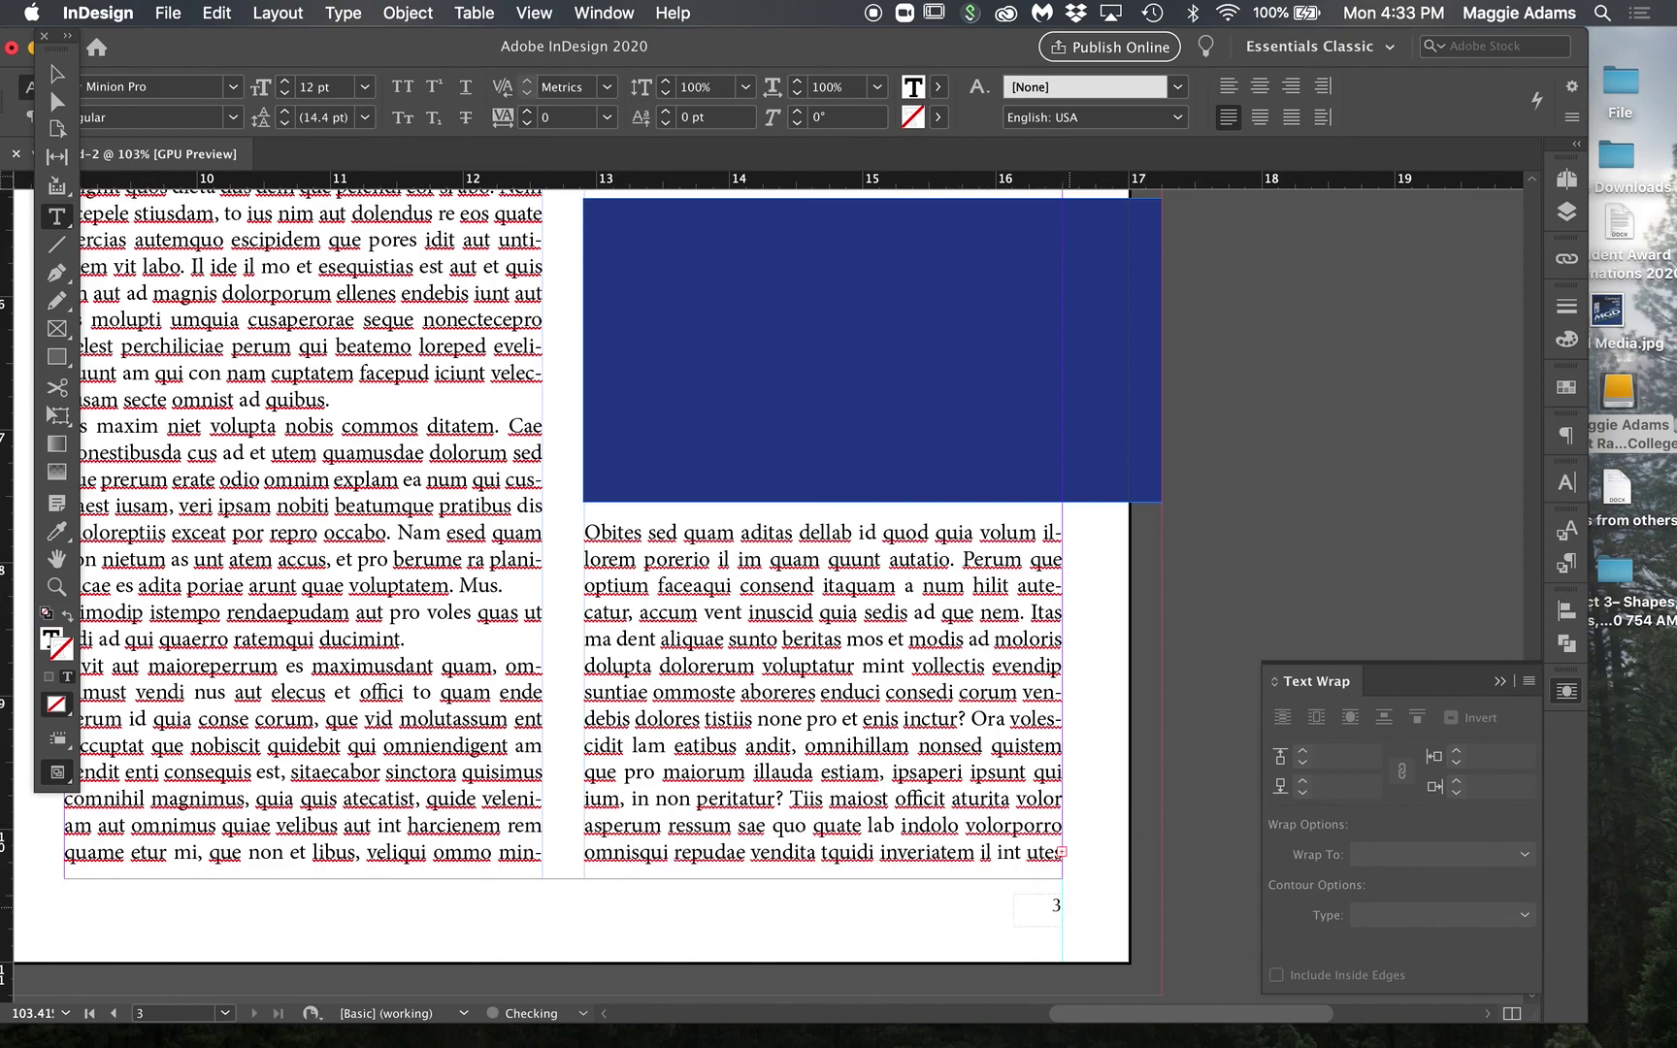
left_click_drag(943, 825, 1067, 858)
key("BackSpace")
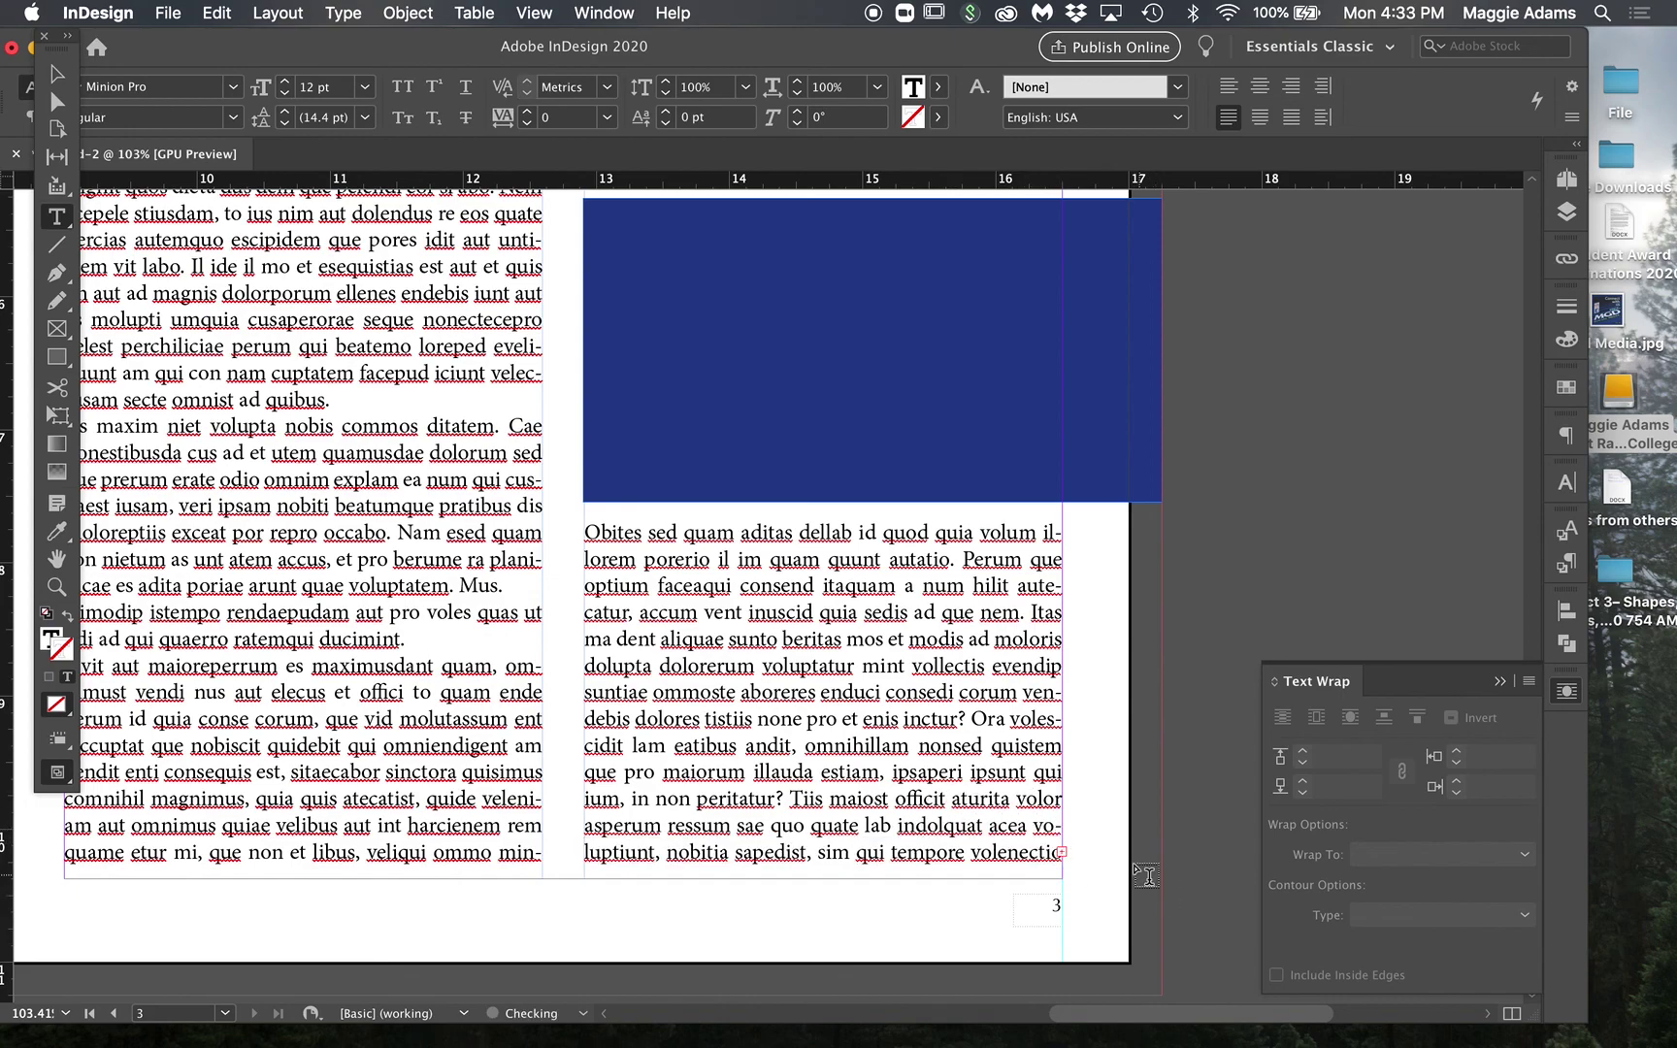
left_click_drag(957, 851, 1077, 858)
key("BackSpace")
left_click_drag(915, 797, 1054, 908)
key("BackSpace")
left_click_drag(912, 798, 1125, 856)
key("BackSpace")
double_click(861, 795)
left_click(848, 787)
left_click_drag(848, 788, 1066, 872)
key("BackSpace")
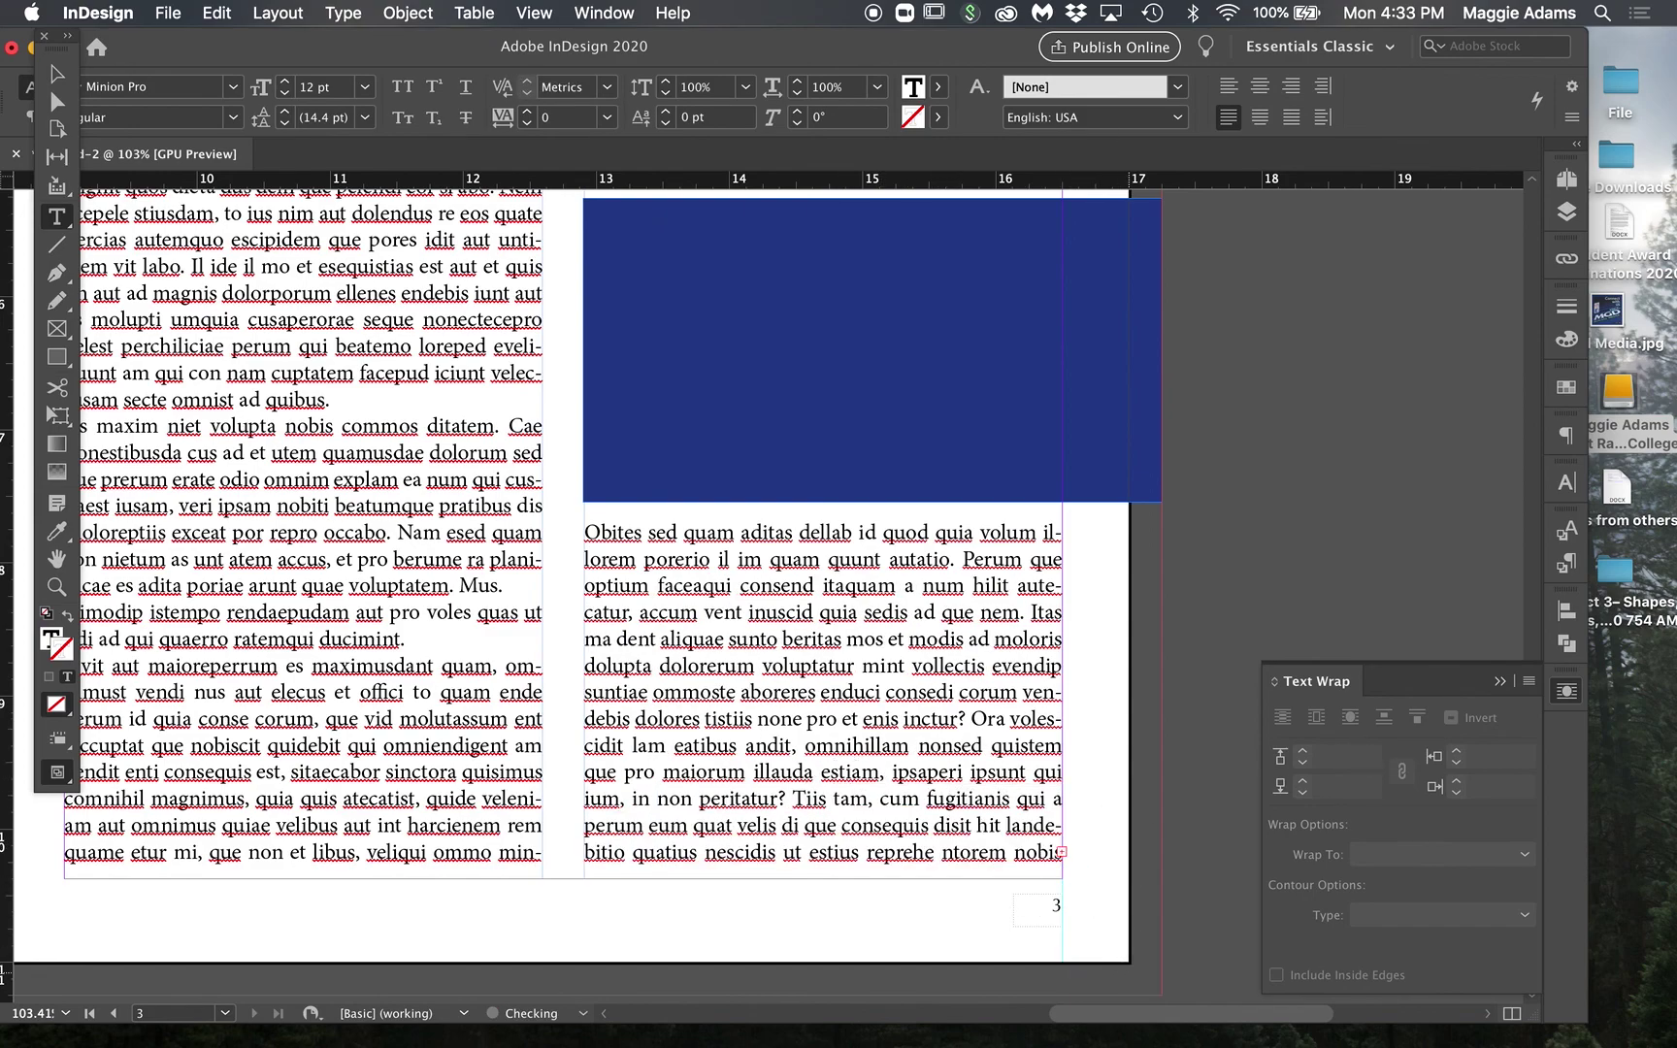
left_click_drag(833, 798, 1066, 873)
key("BackSpace")
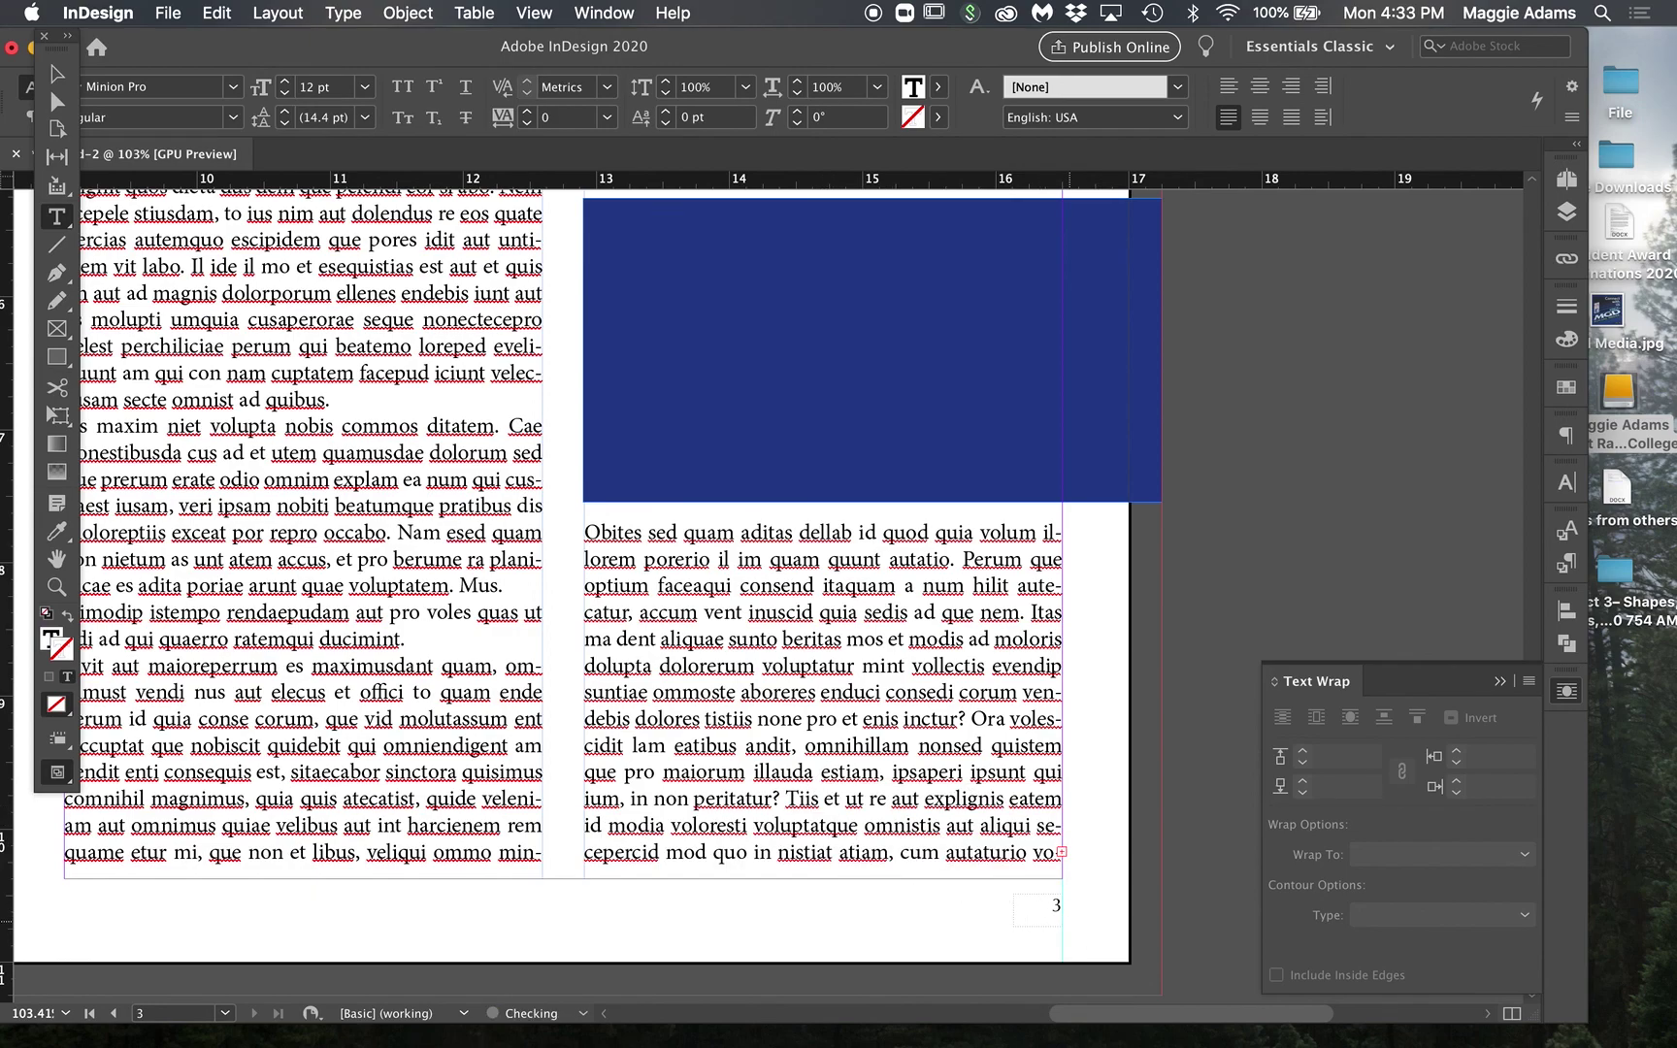
Step: Try deleting the last lines after "in non peritatur?" and undo that deletion
left_click_drag(785, 798, 1067, 873)
key("BackSpace")
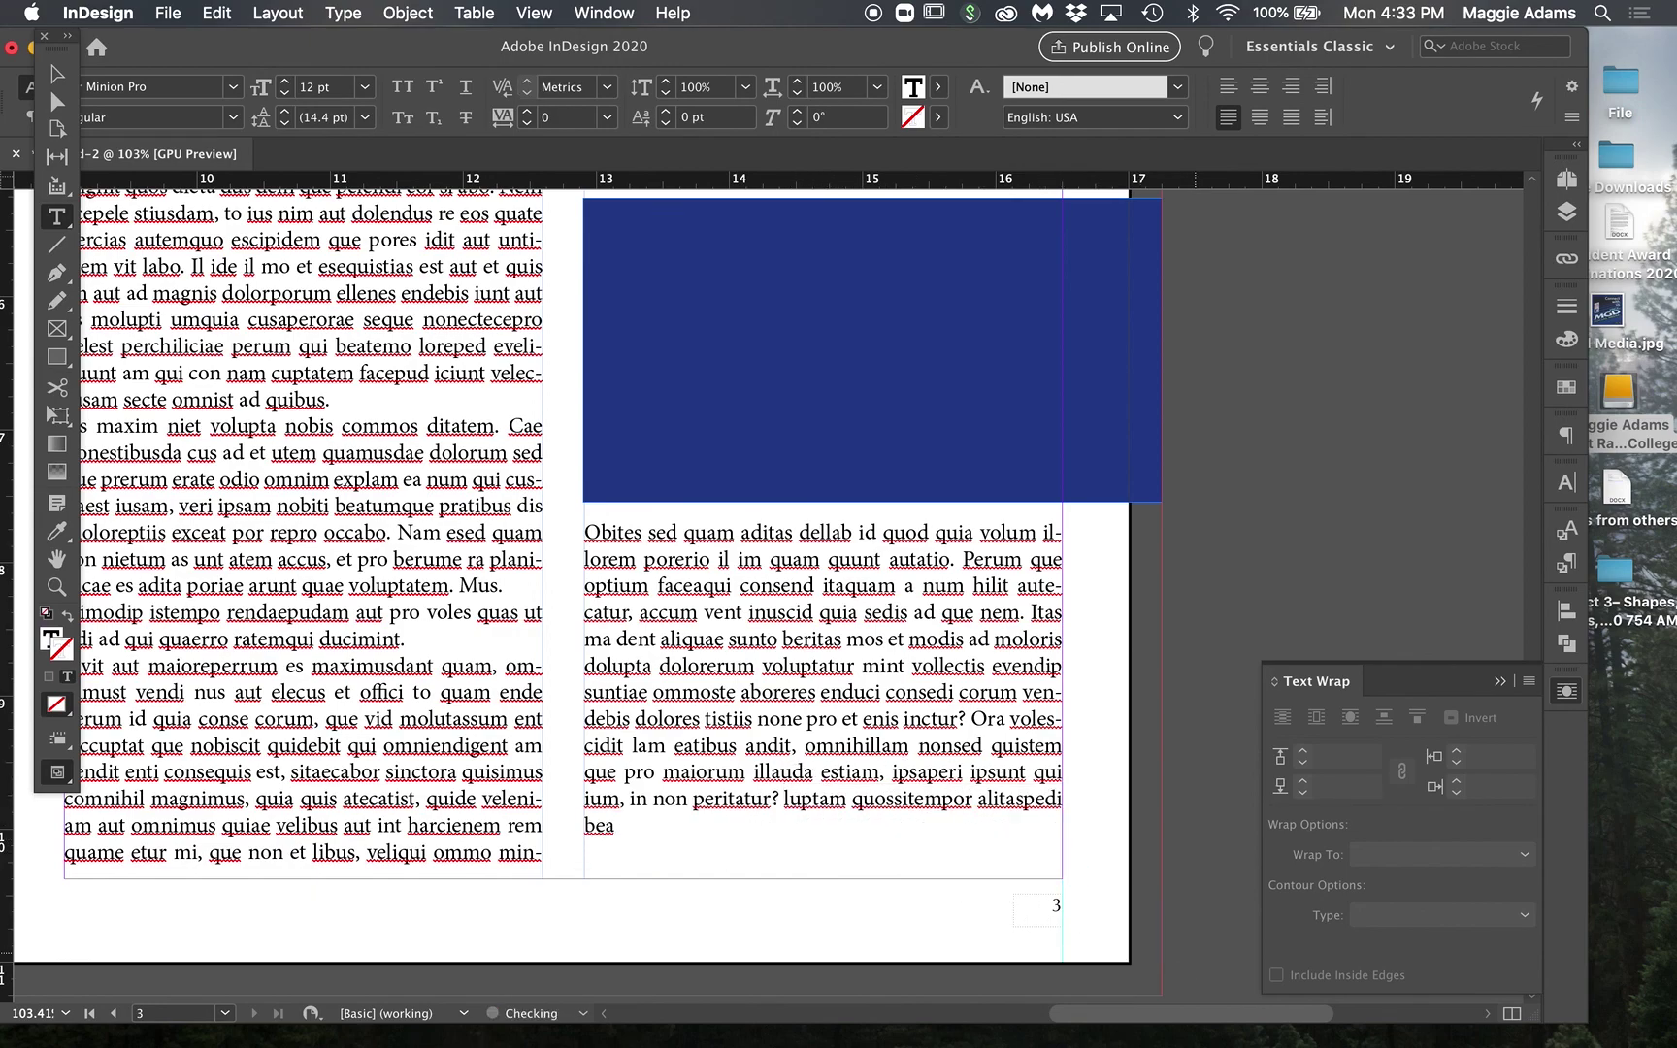
key("cmd+z")
left_click(839, 831)
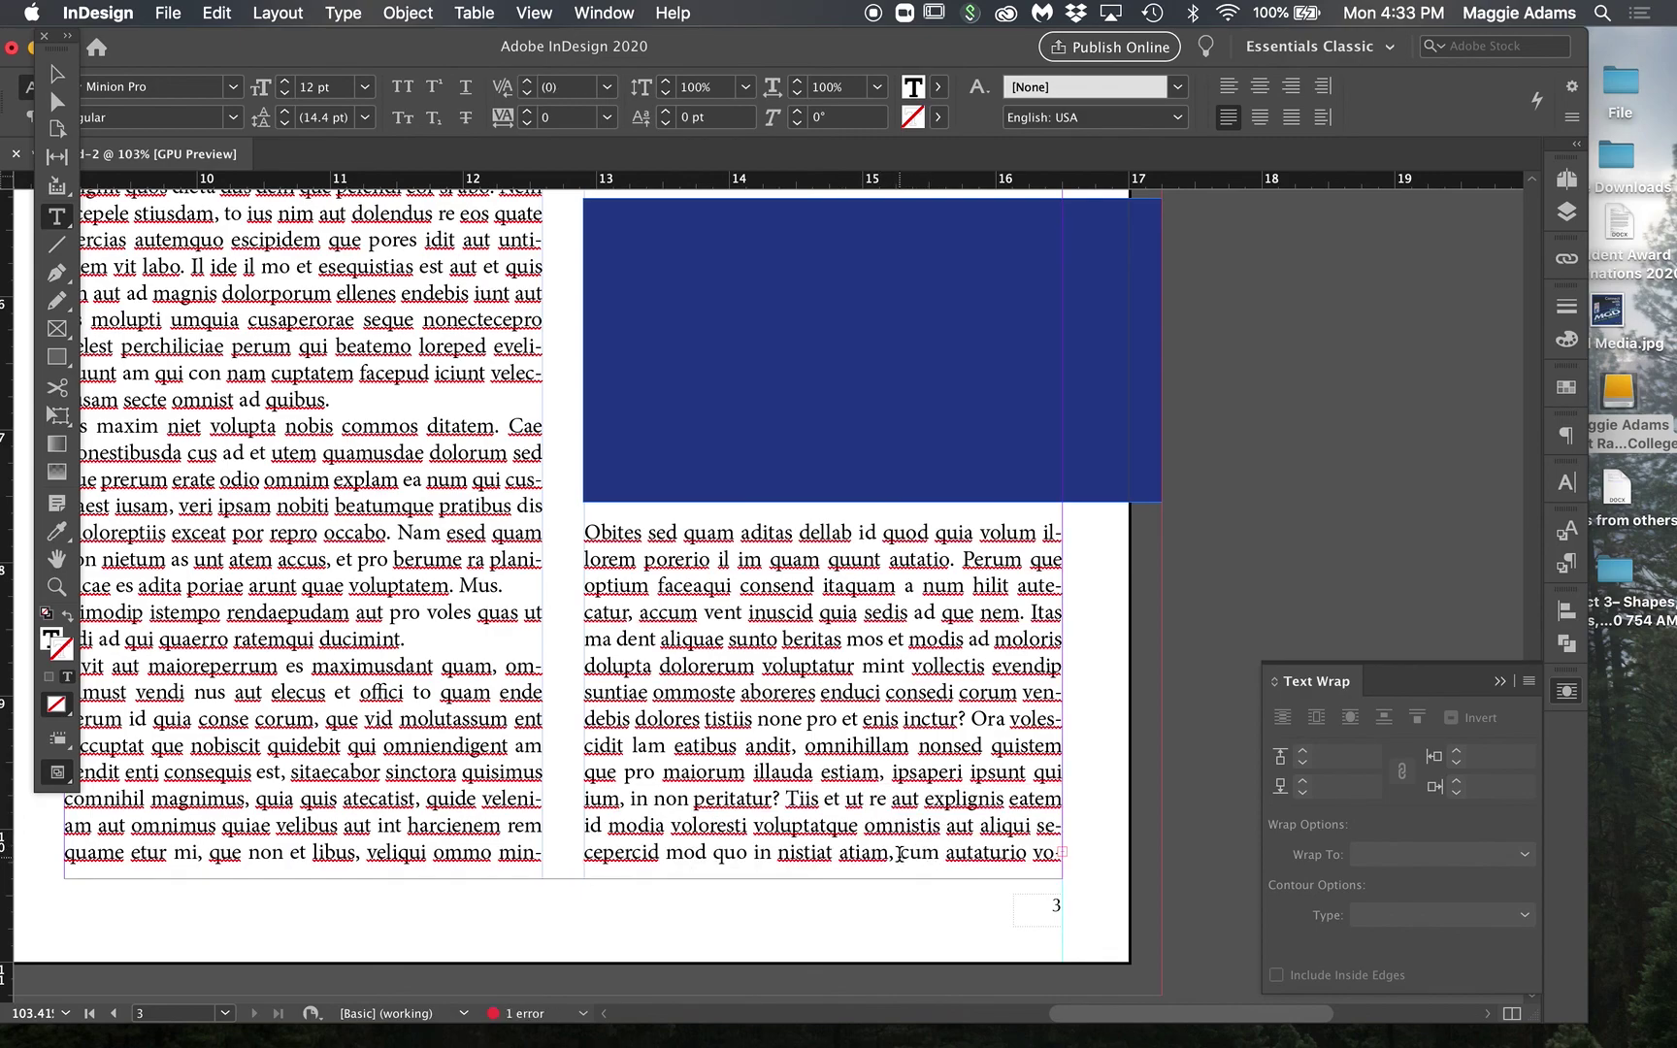
Step: Delete "aliqui secepercid mod quo in nistiat atiam, cum autaturio" from the last two lines of the second column
left_click_drag(900, 851, 1040, 839)
key("BackSpace")
key("BackSpace")
key("BackSpace")
key("BackSpace")
key("BackSpace")
key("BackSpace")
key("BackSpace")
key("BackSpace")
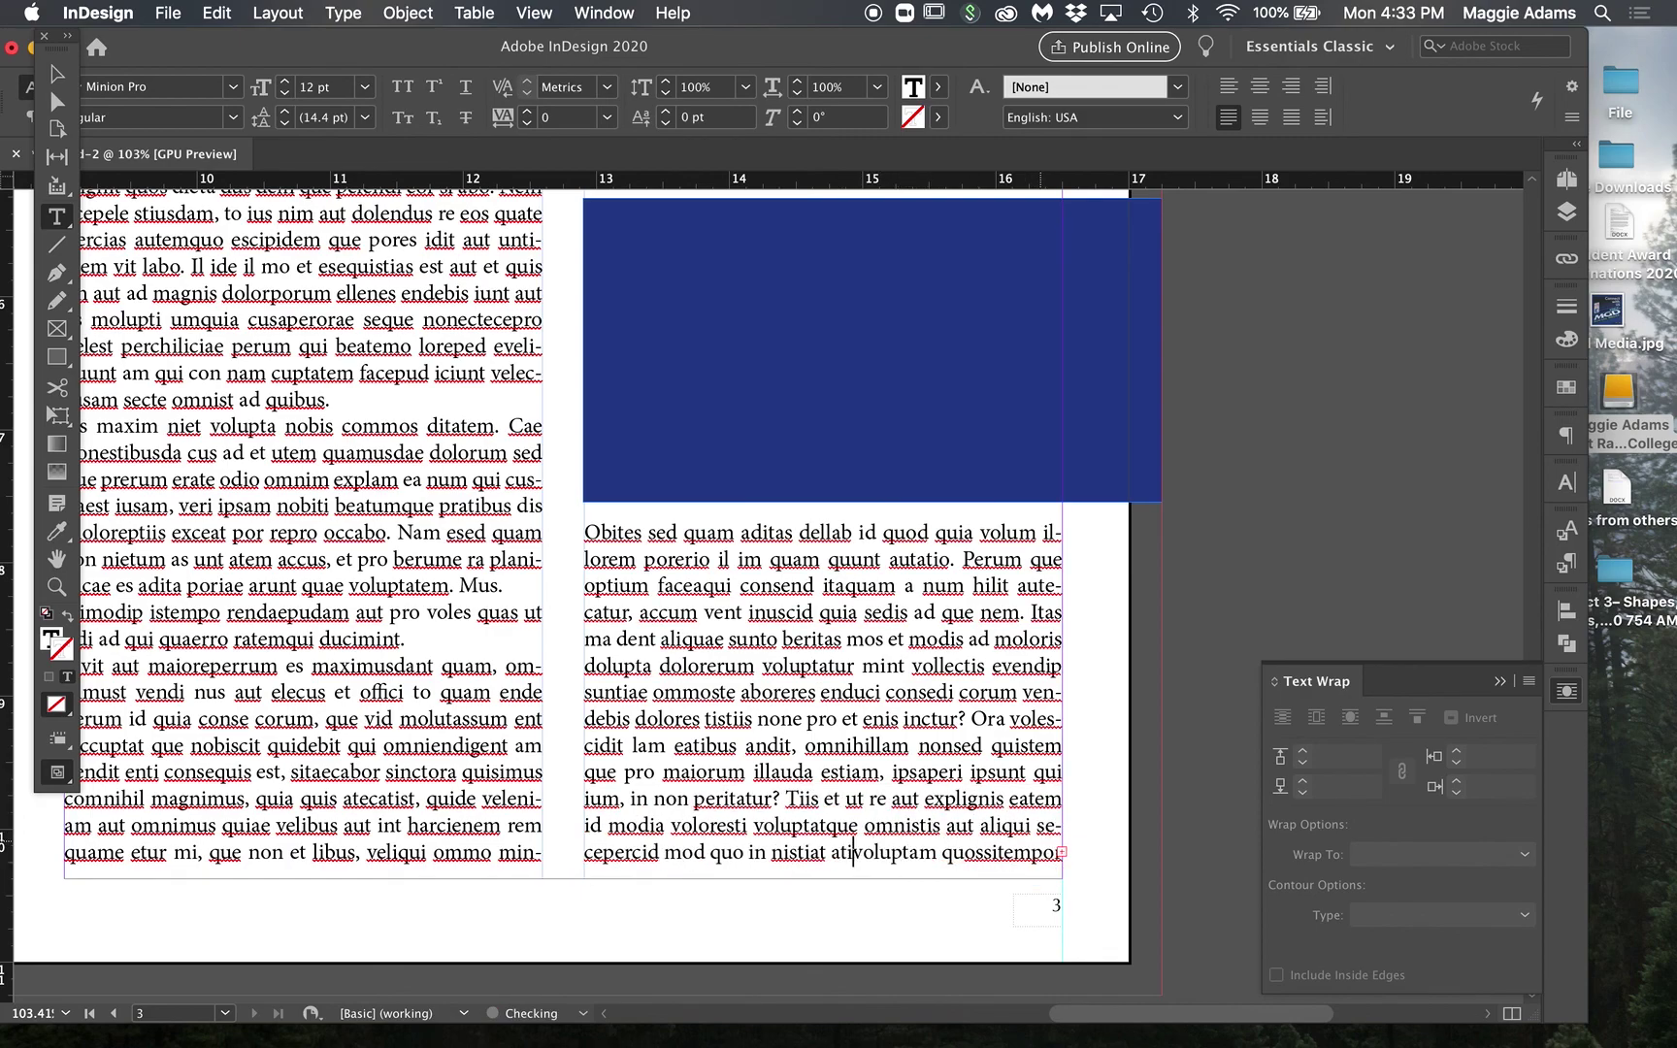
key("BackSpace")
key("BackSpace")
key("BackSpace")
key("BackSpace")
key("BackSpace")
key("BackSpace")
key("BackSpace")
key("BackSpace")
key("BackSpace")
key("BackSpace")
key("BackSpace")
key("BackSpace")
key("BackSpace")
key("BackSpace")
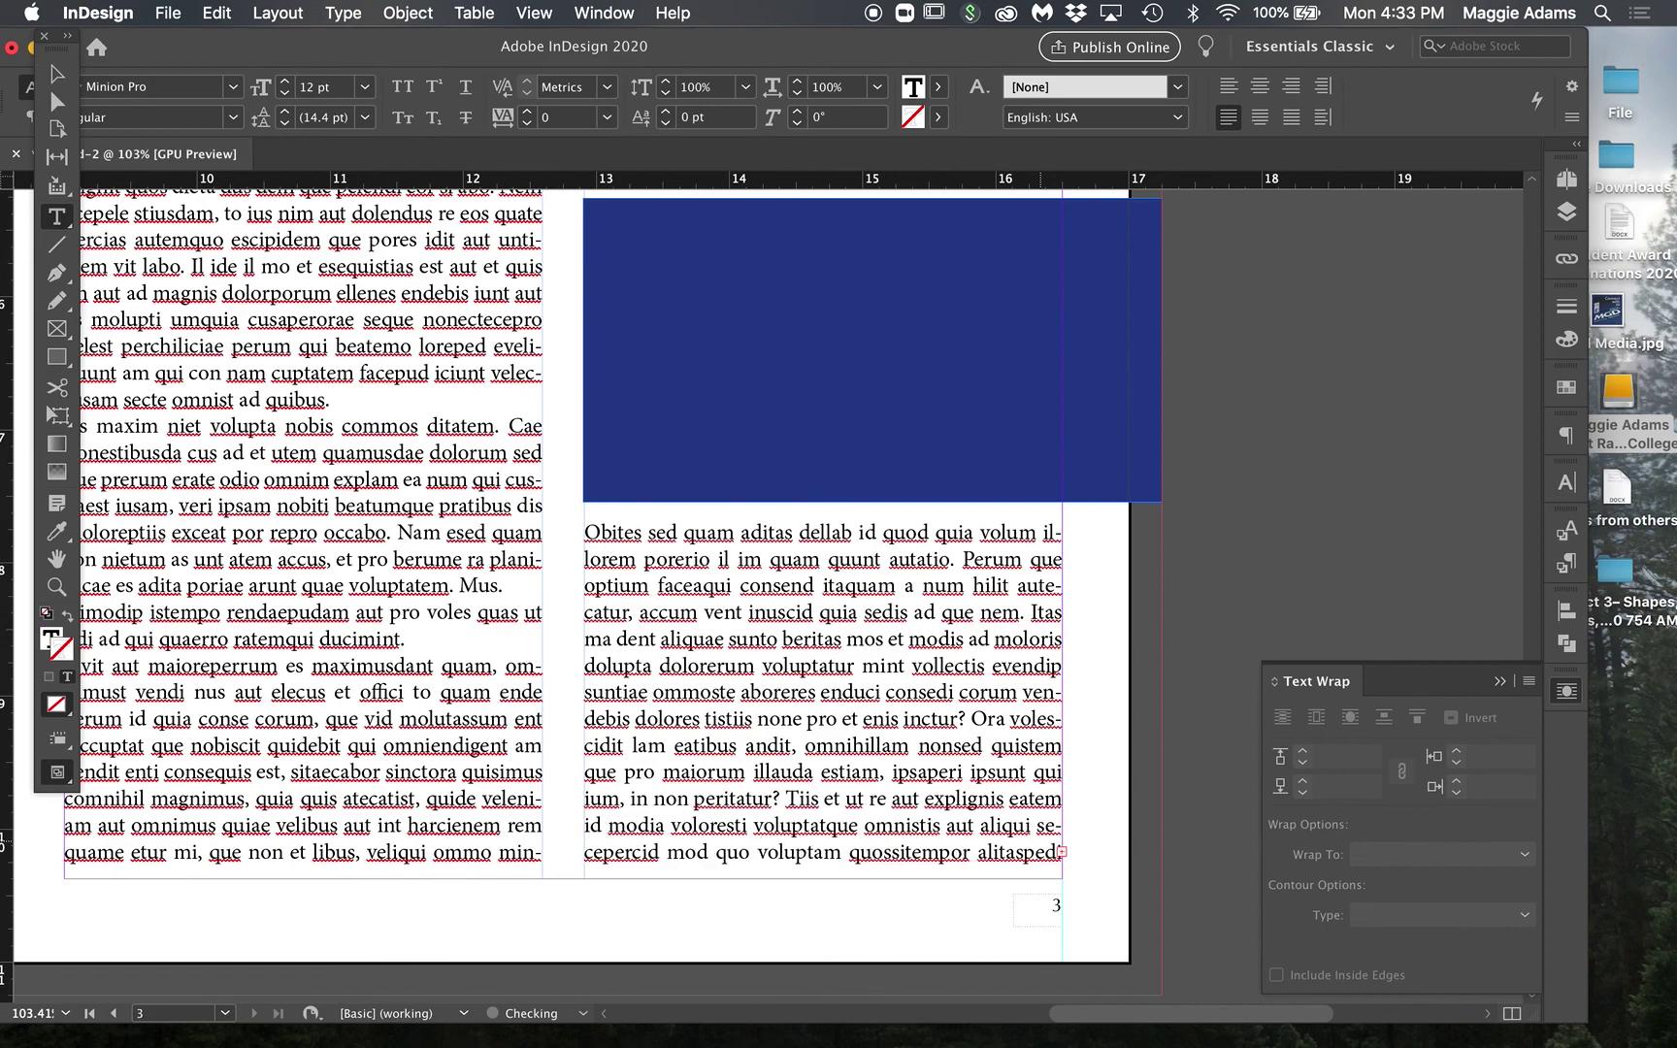
key("BackSpace")
key("BackSpace")
key("BackSpace")
key("BackSpace")
key("BackSpace")
key("BackSpace")
key("BackSpace")
key("BackSpace")
key("BackSpace")
key("BackSpace")
key("BackSpace")
key("BackSpace")
key("BackSpace")
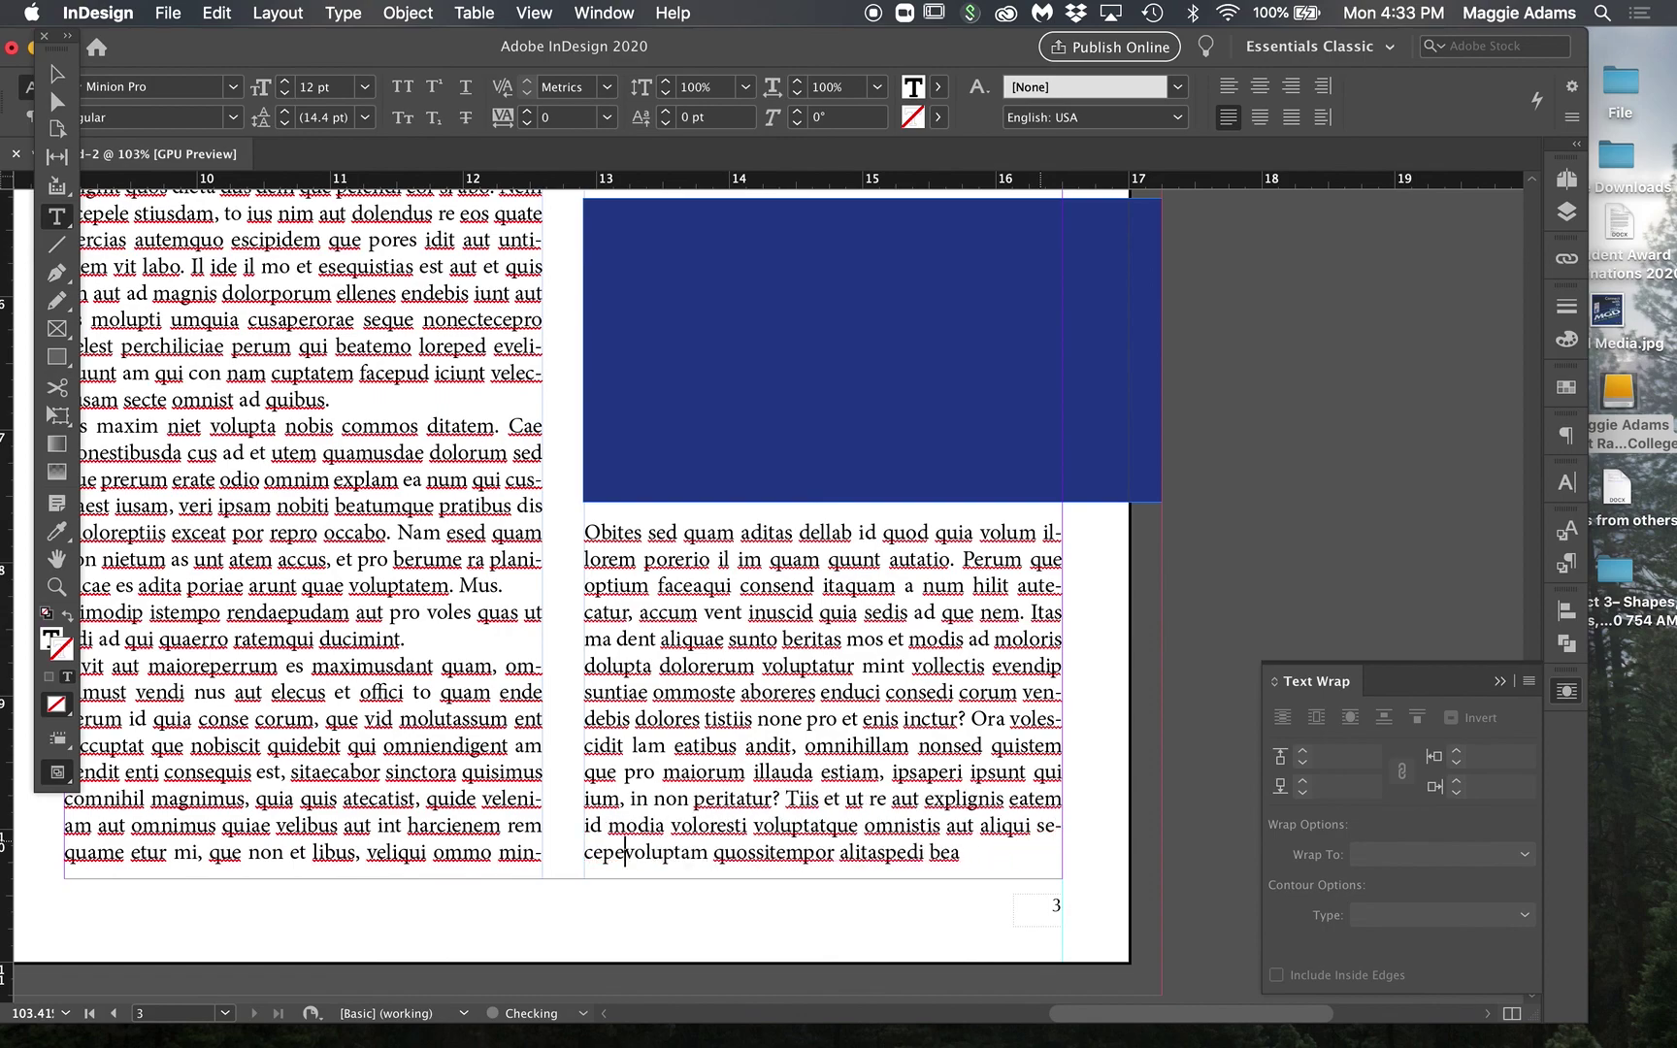
key("BackSpace")
key("BackSpace")
key("BackSpace")
key("BackSpace")
key("BackSpace")
key("BackSpace")
key("BackSpace")
key("BackSpace")
key("BackSpace")
key("BackSpace")
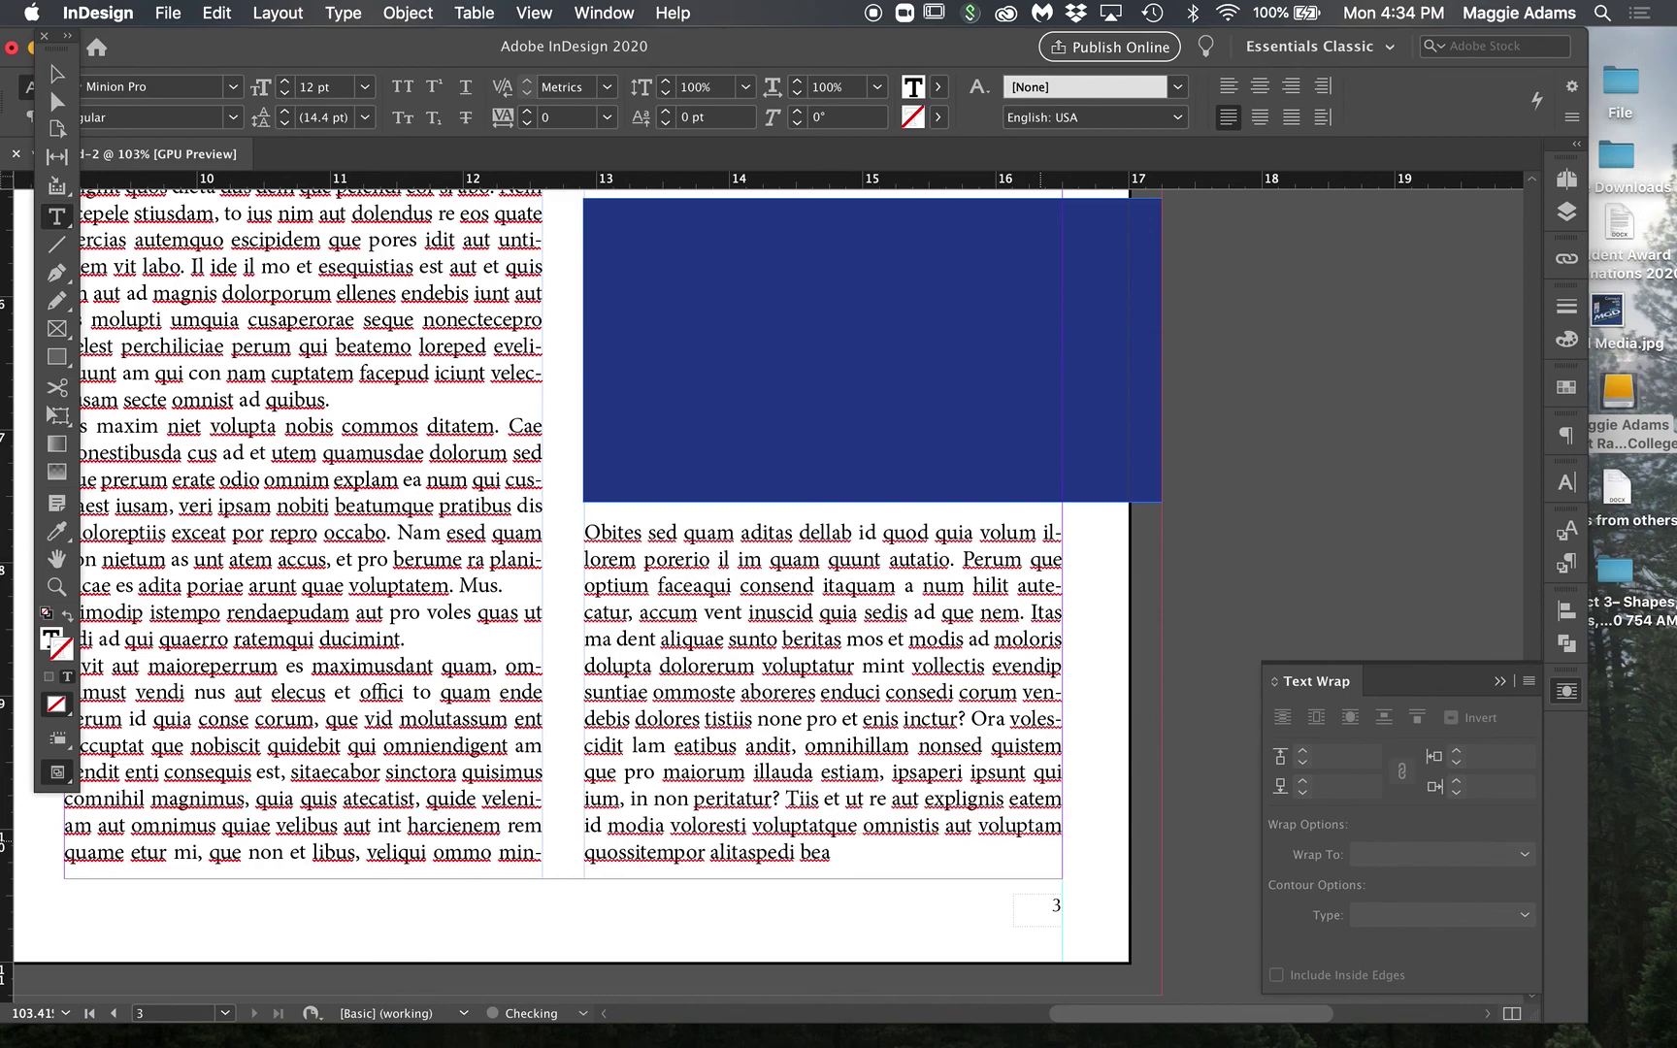
Step: Add "(continued on page 45)" after the story's last word, "bea"
left_click(846, 853)
type("(continued on page ")
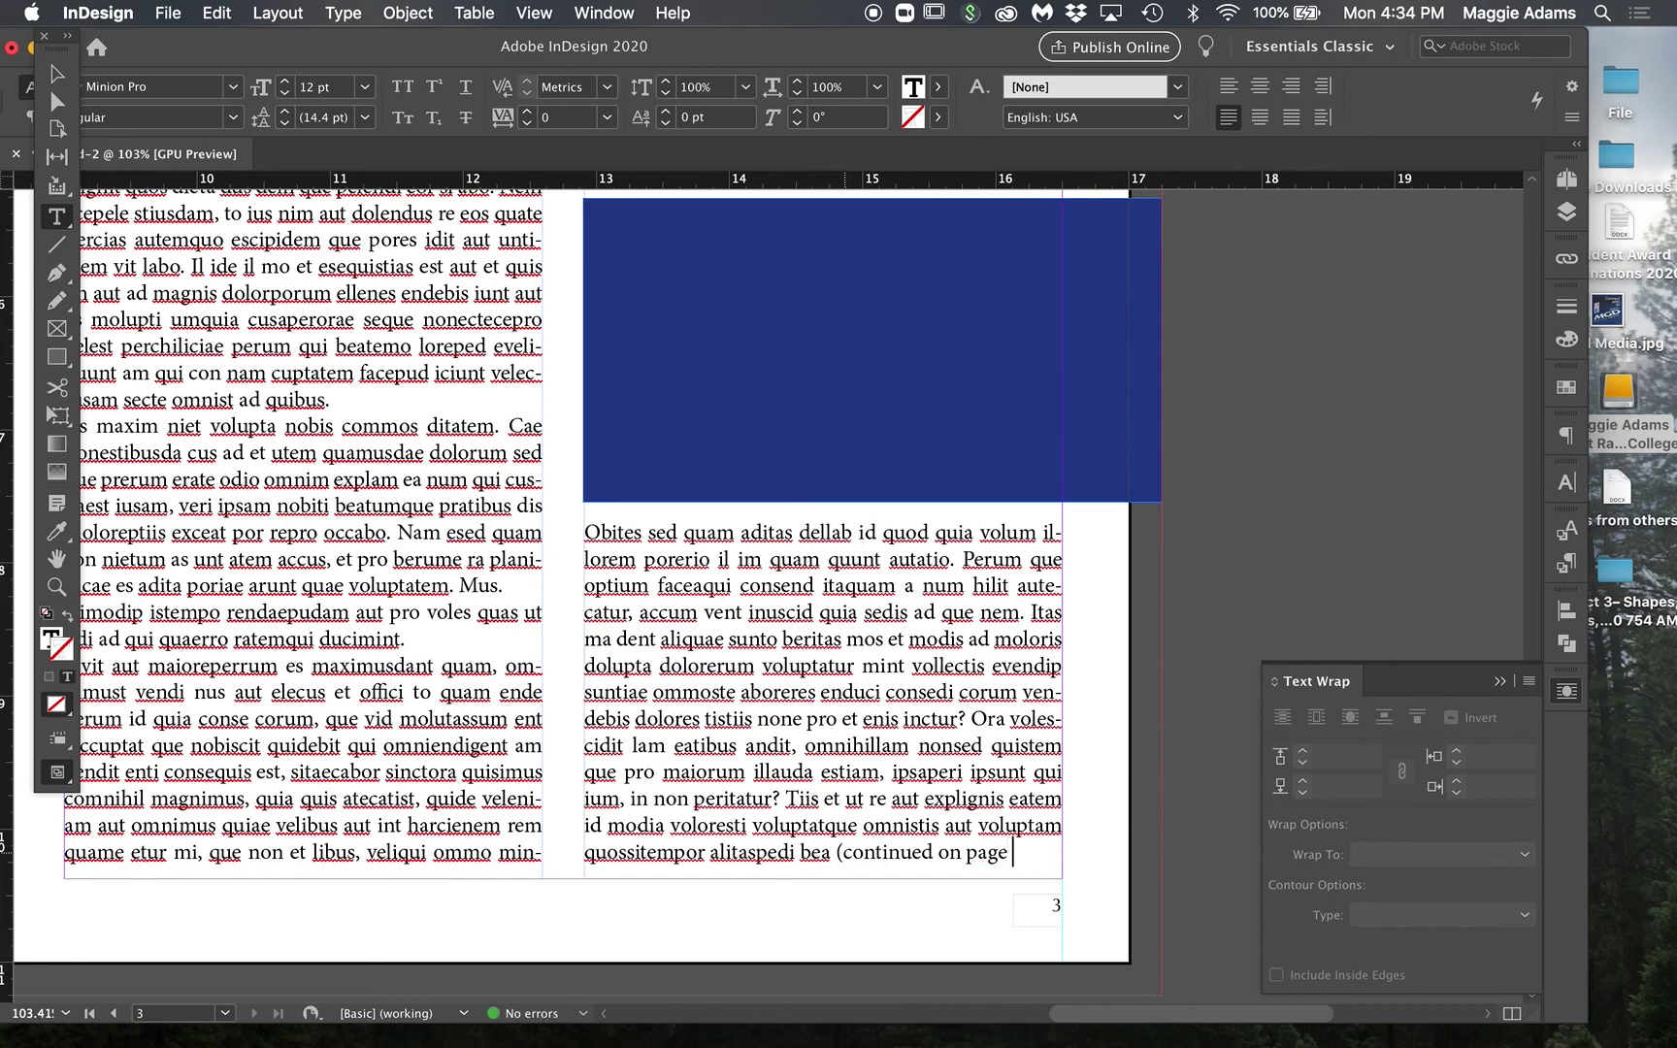
type("45)")
Step: Start a new section on the two-page spread with page numbering starting at 24
left_click(57, 586)
left_click(660, 859, "alt")
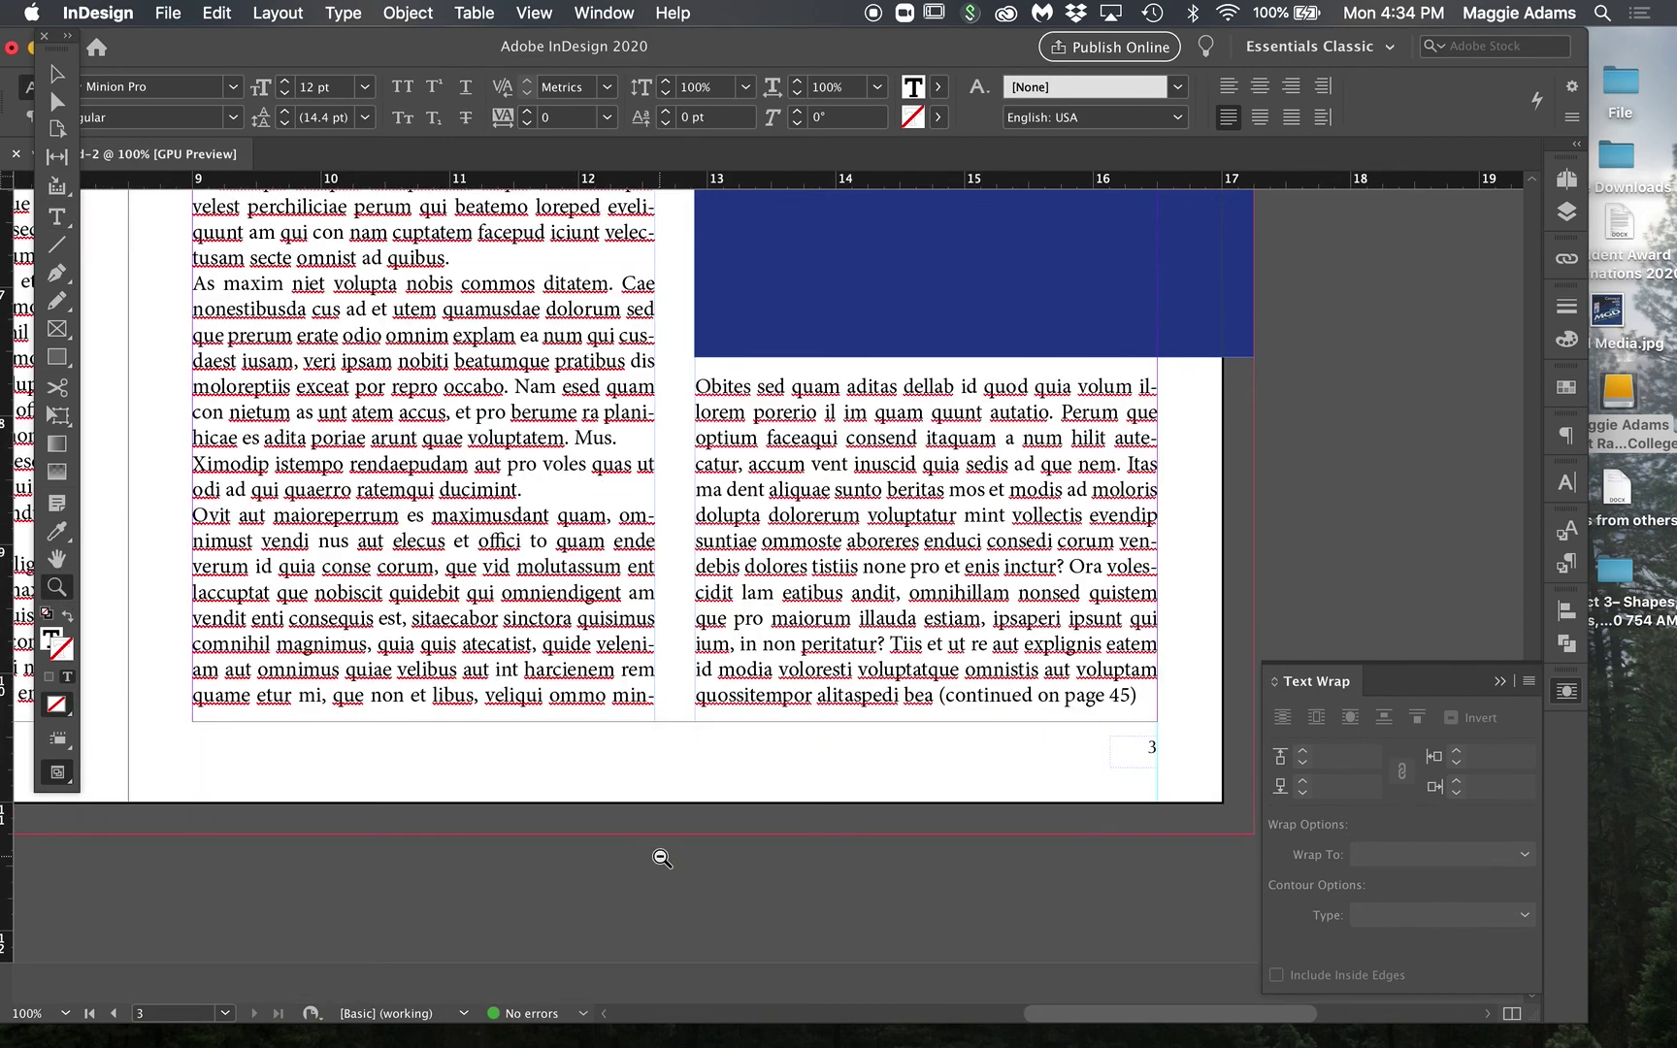
left_click(1141, 753, "alt")
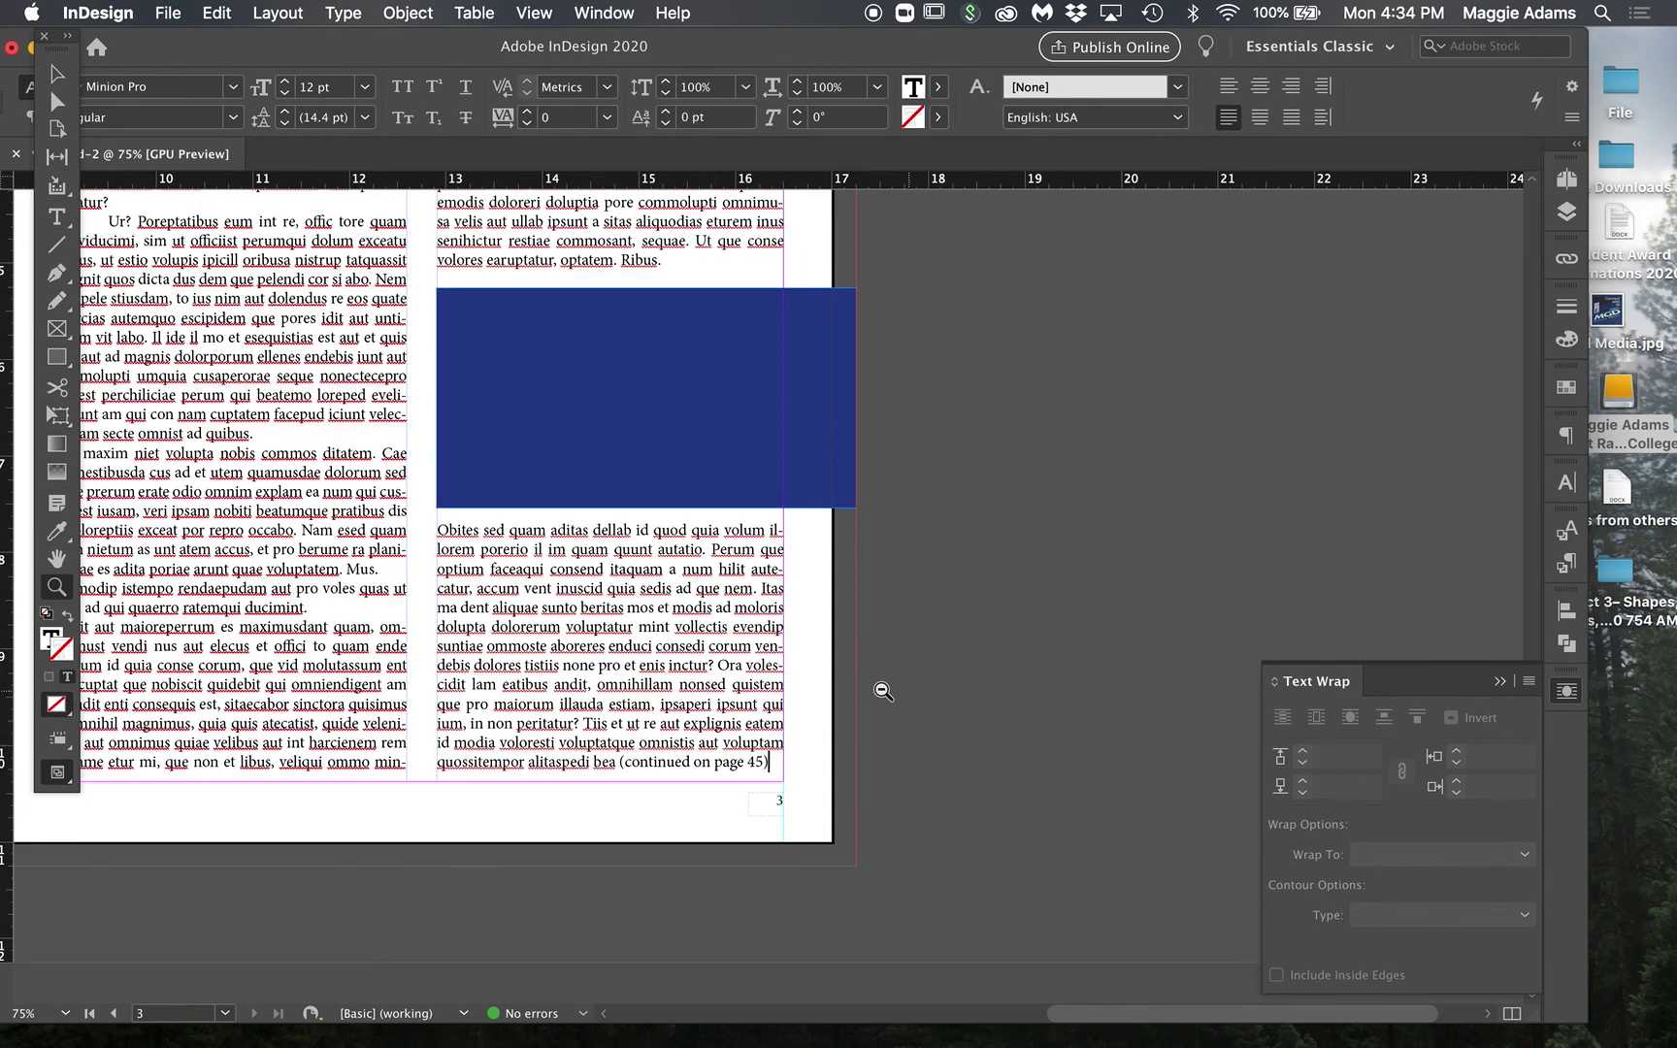
left_click(614, 689, "alt")
left_click(58, 74)
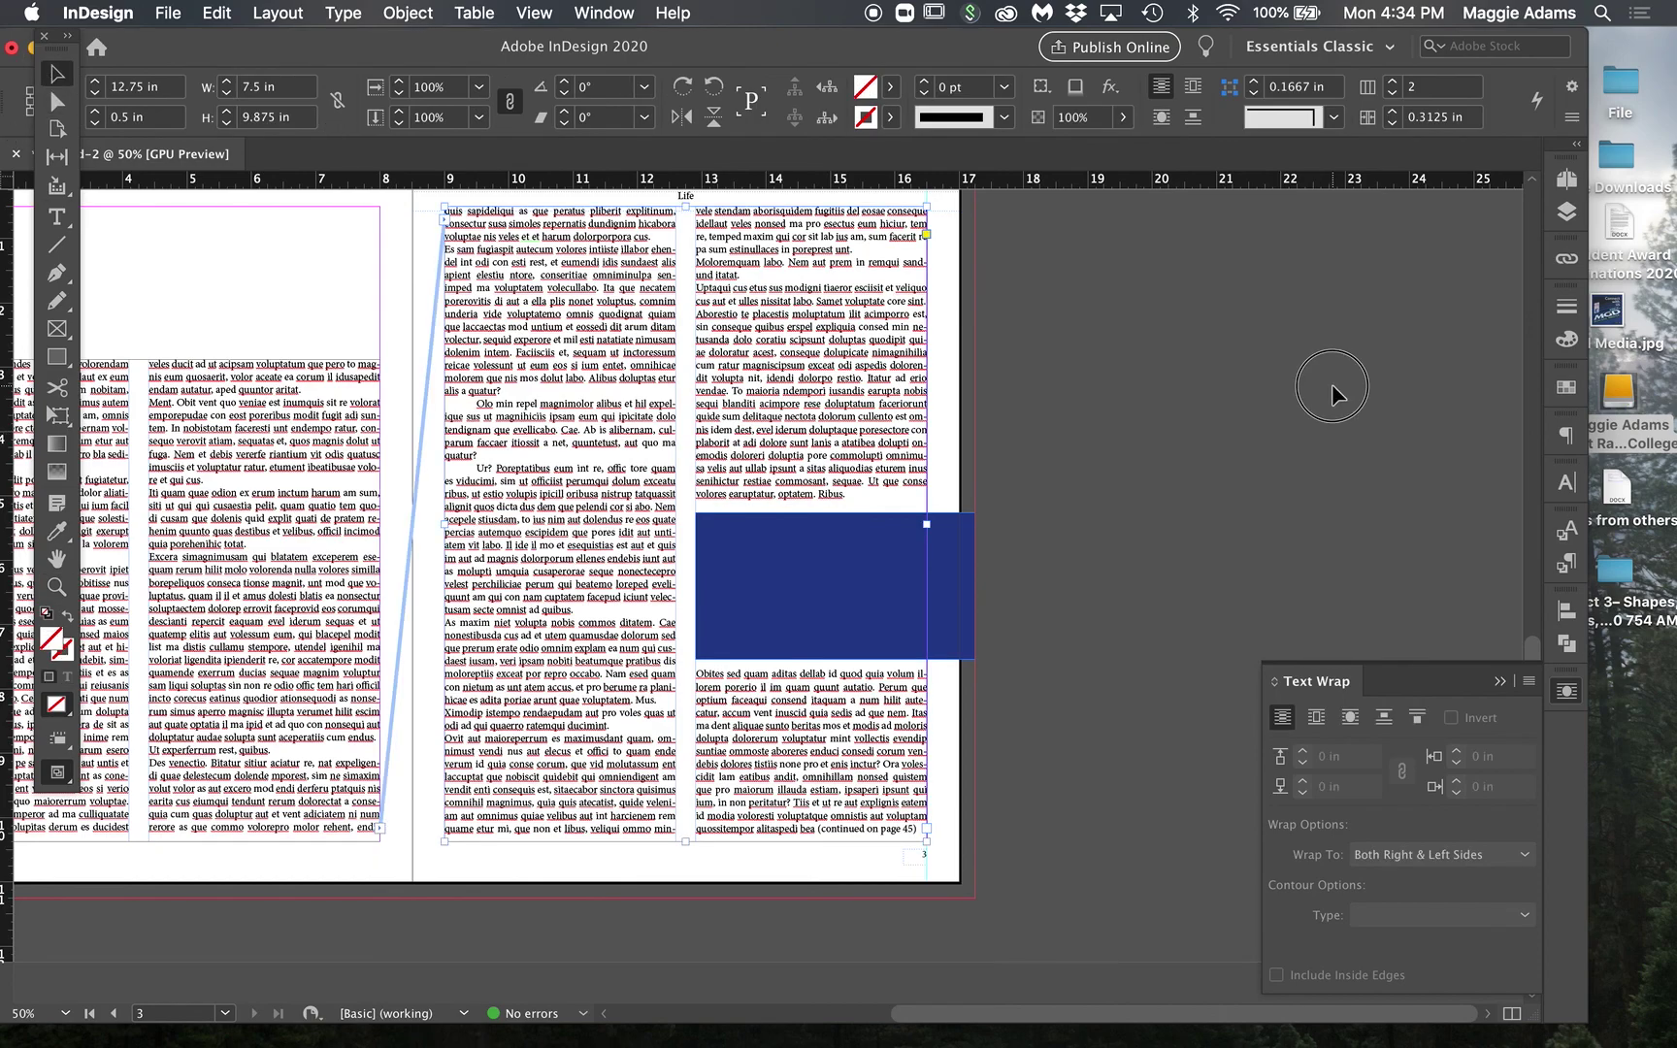
left_click(1567, 179)
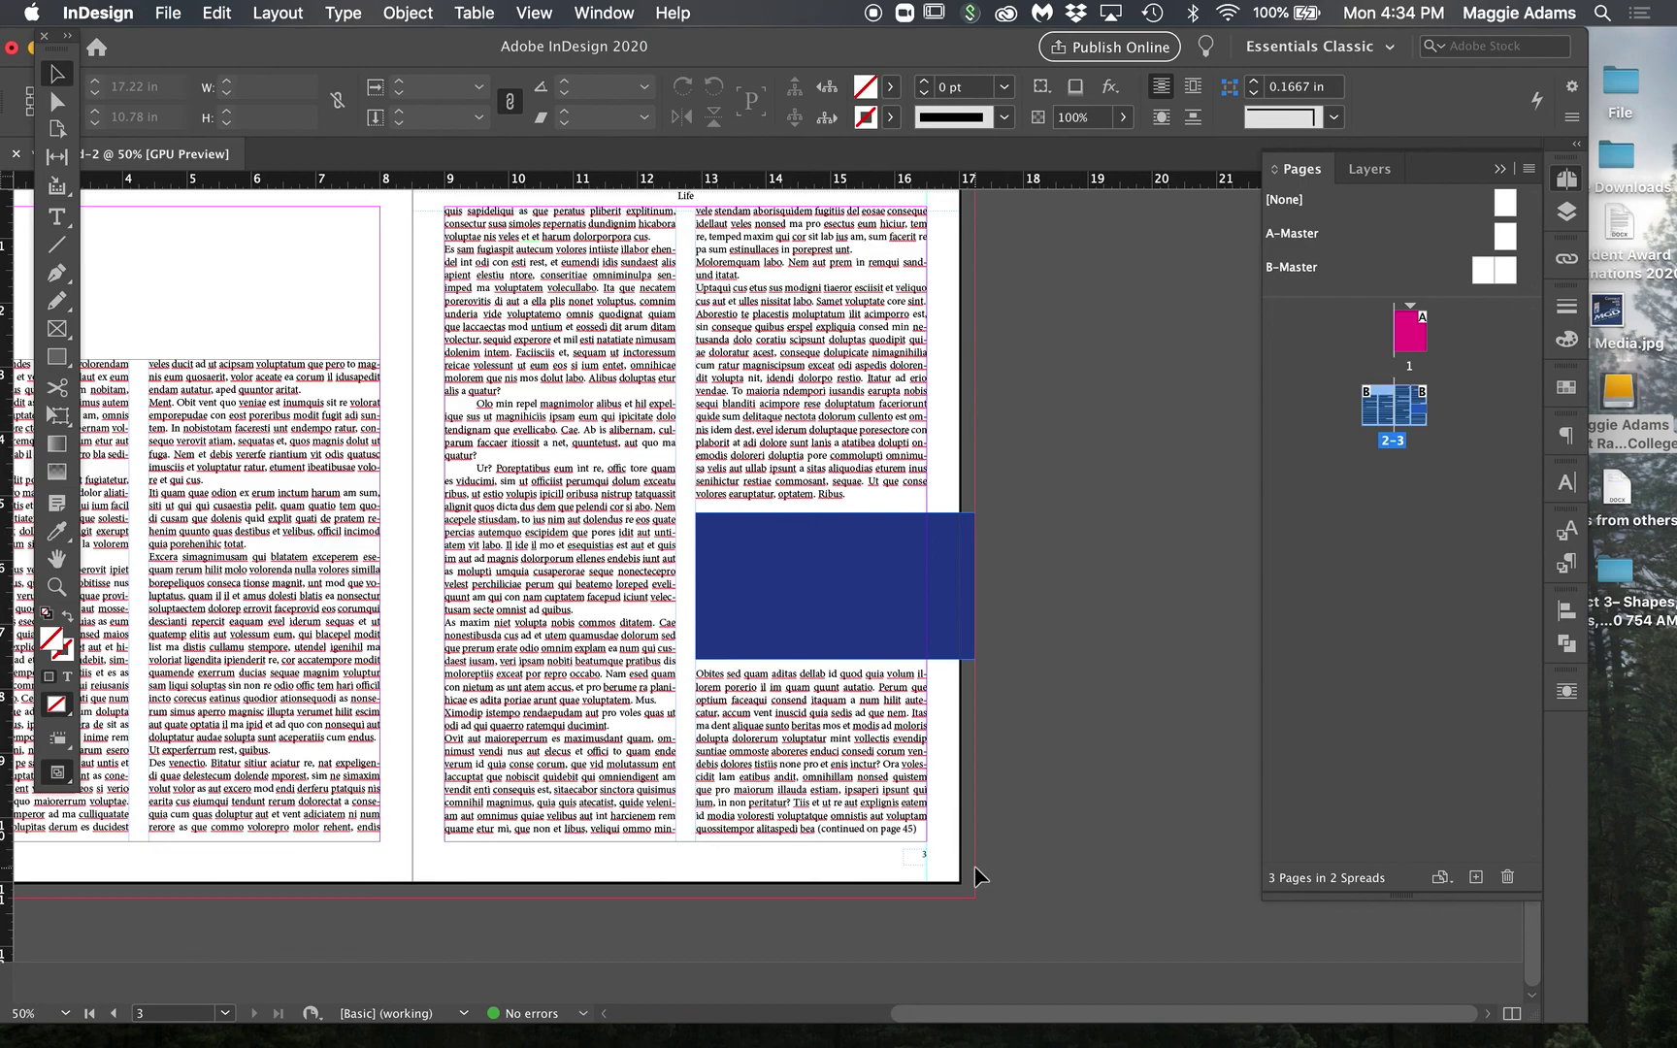
scroll(975, 877, "up", 2)
scroll(975, 876, "left", 2)
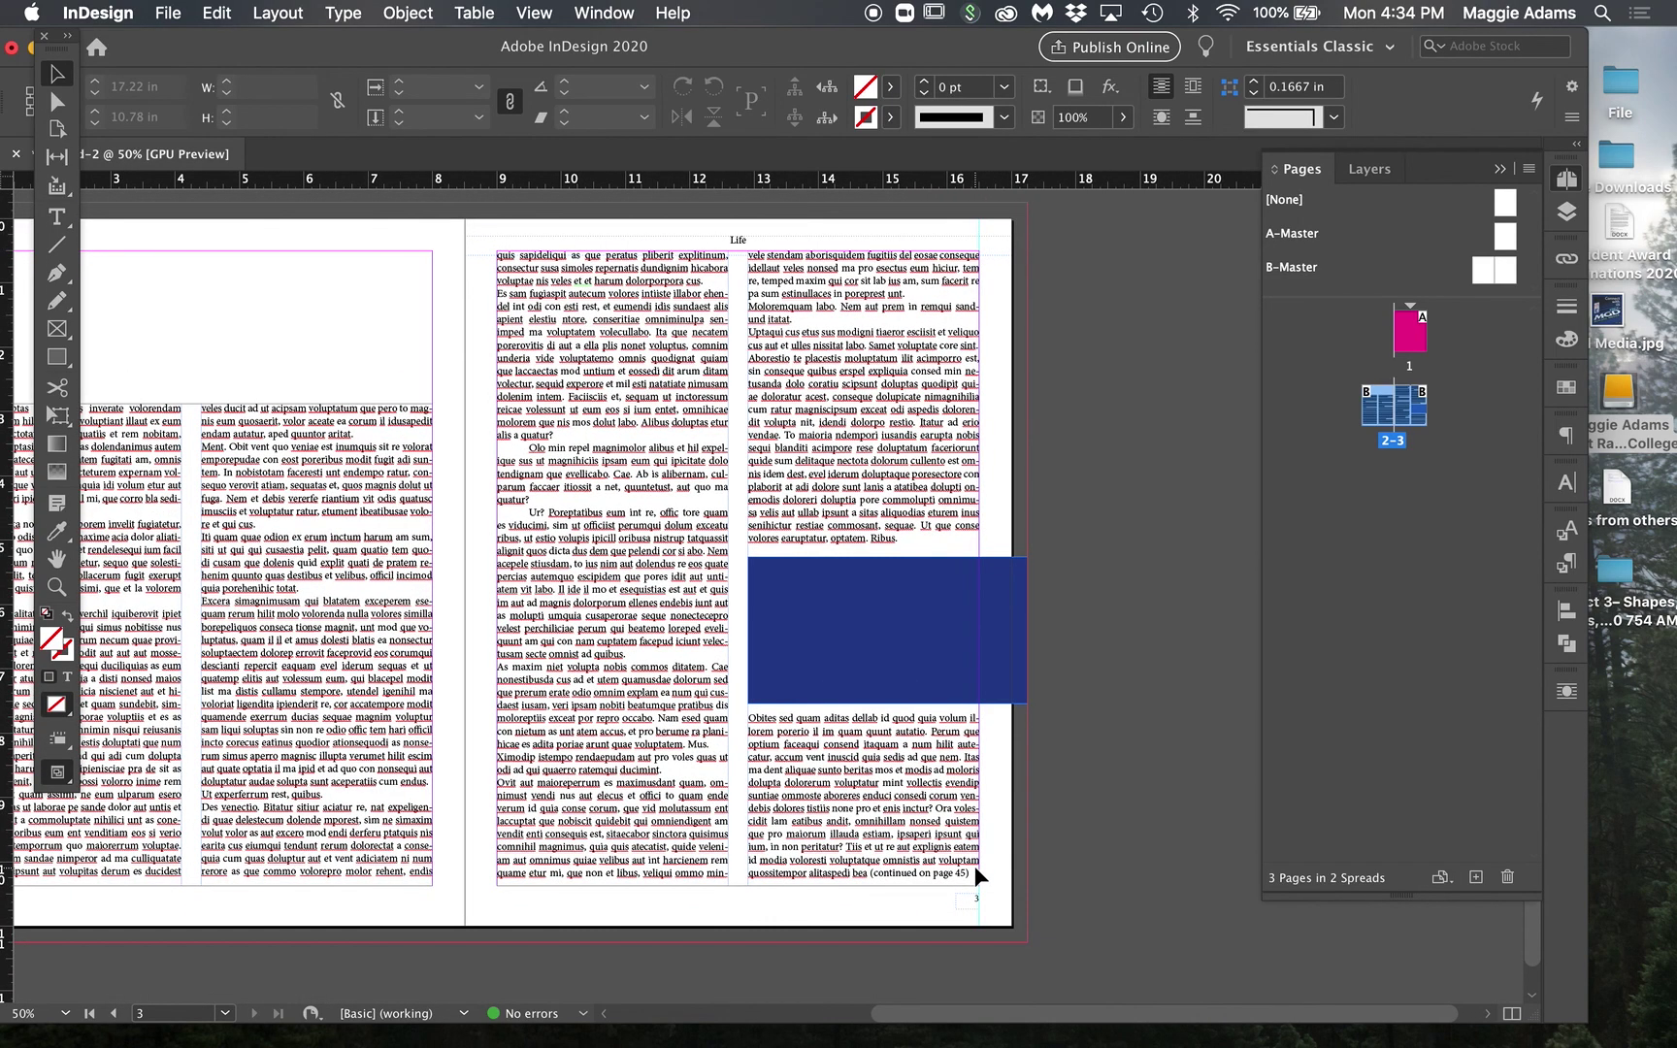
left_click(1530, 171)
left_click(1389, 469)
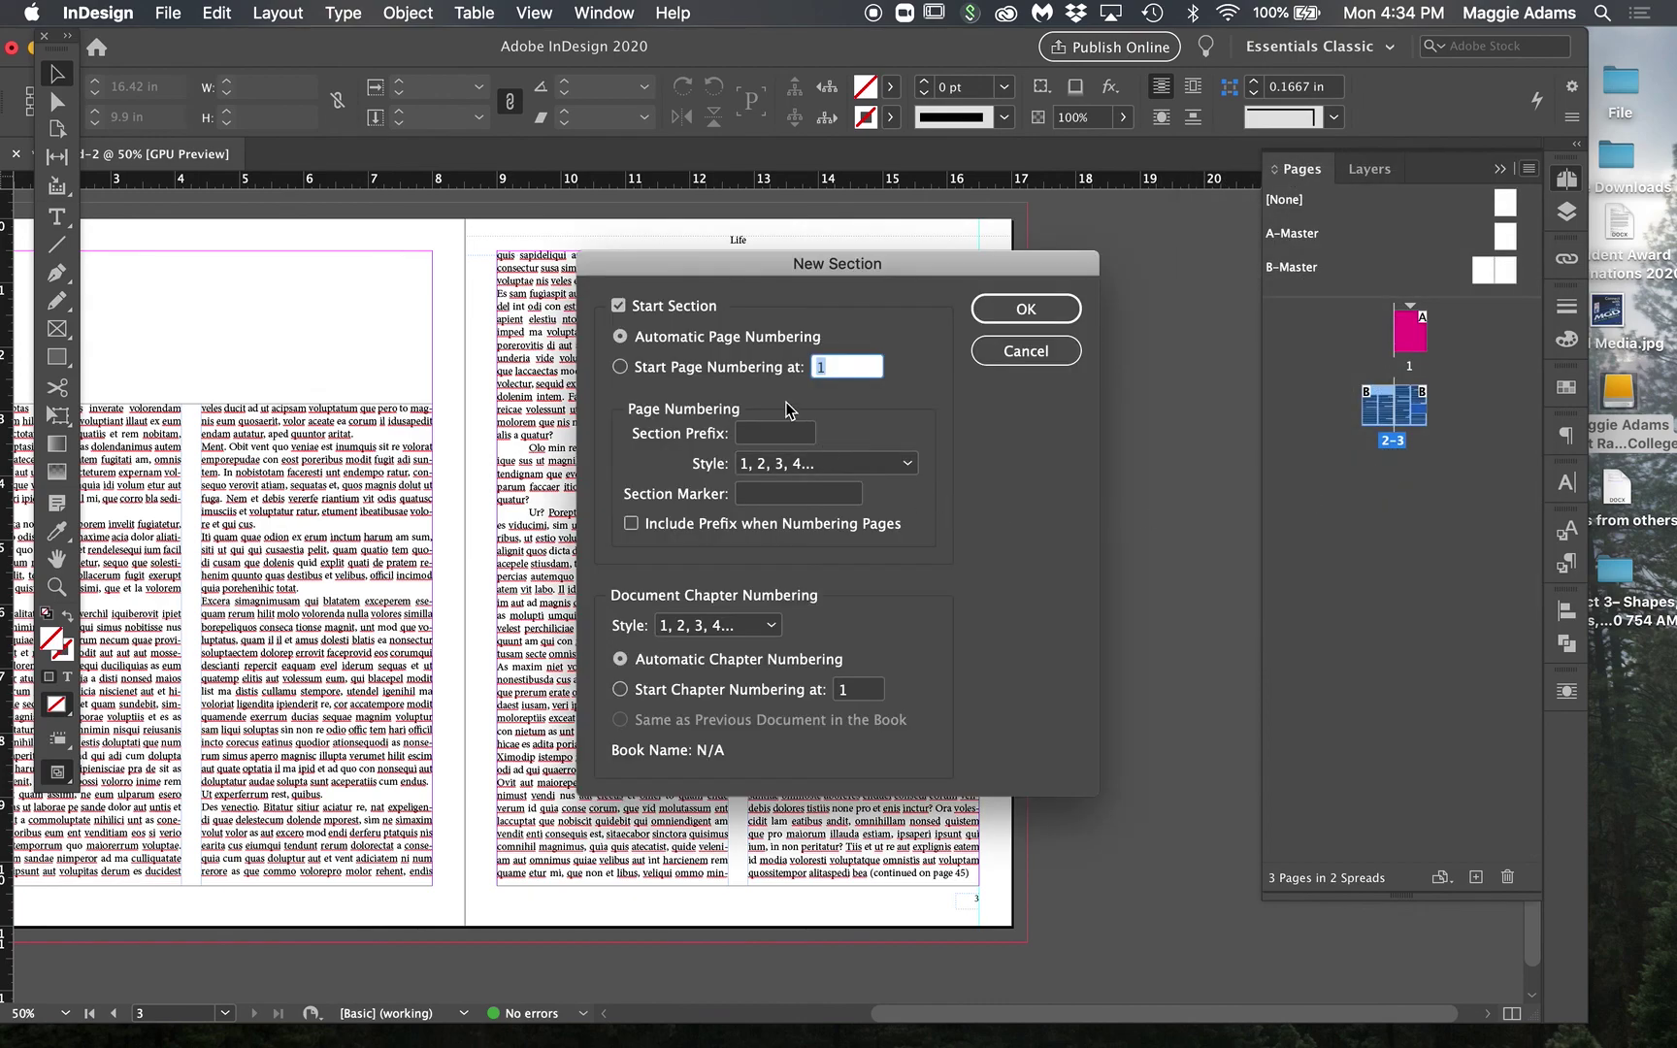
left_click(622, 368)
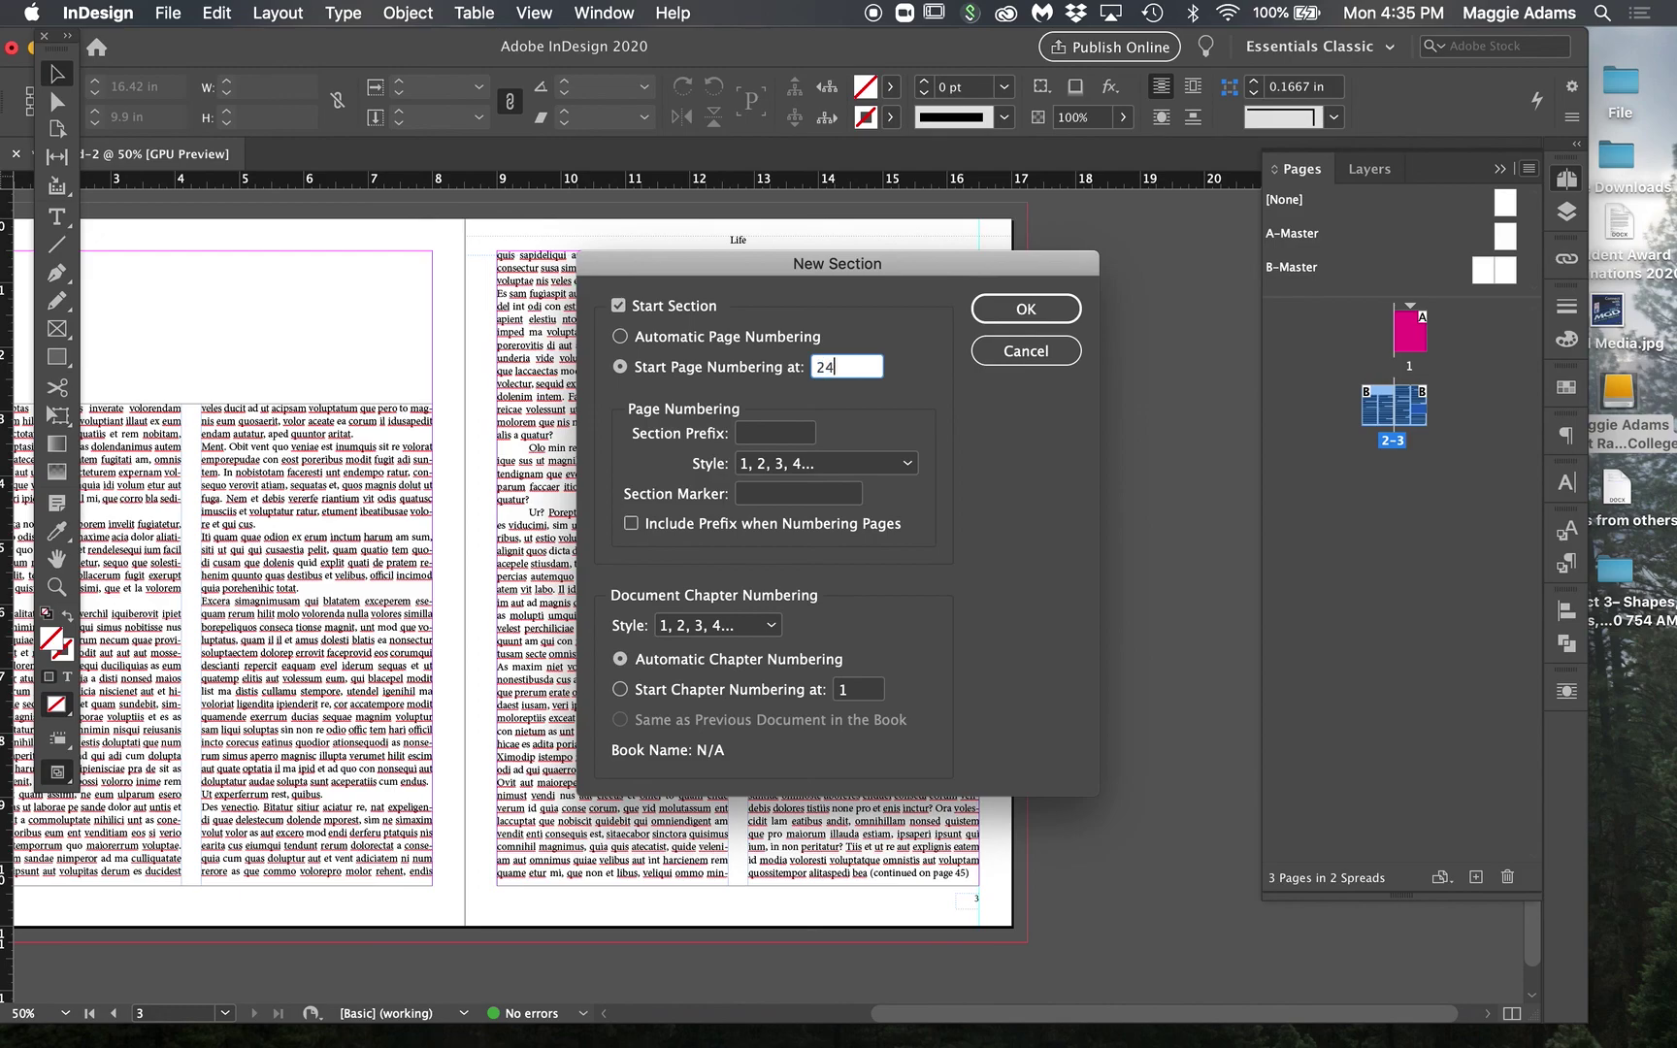
left_click(1019, 322)
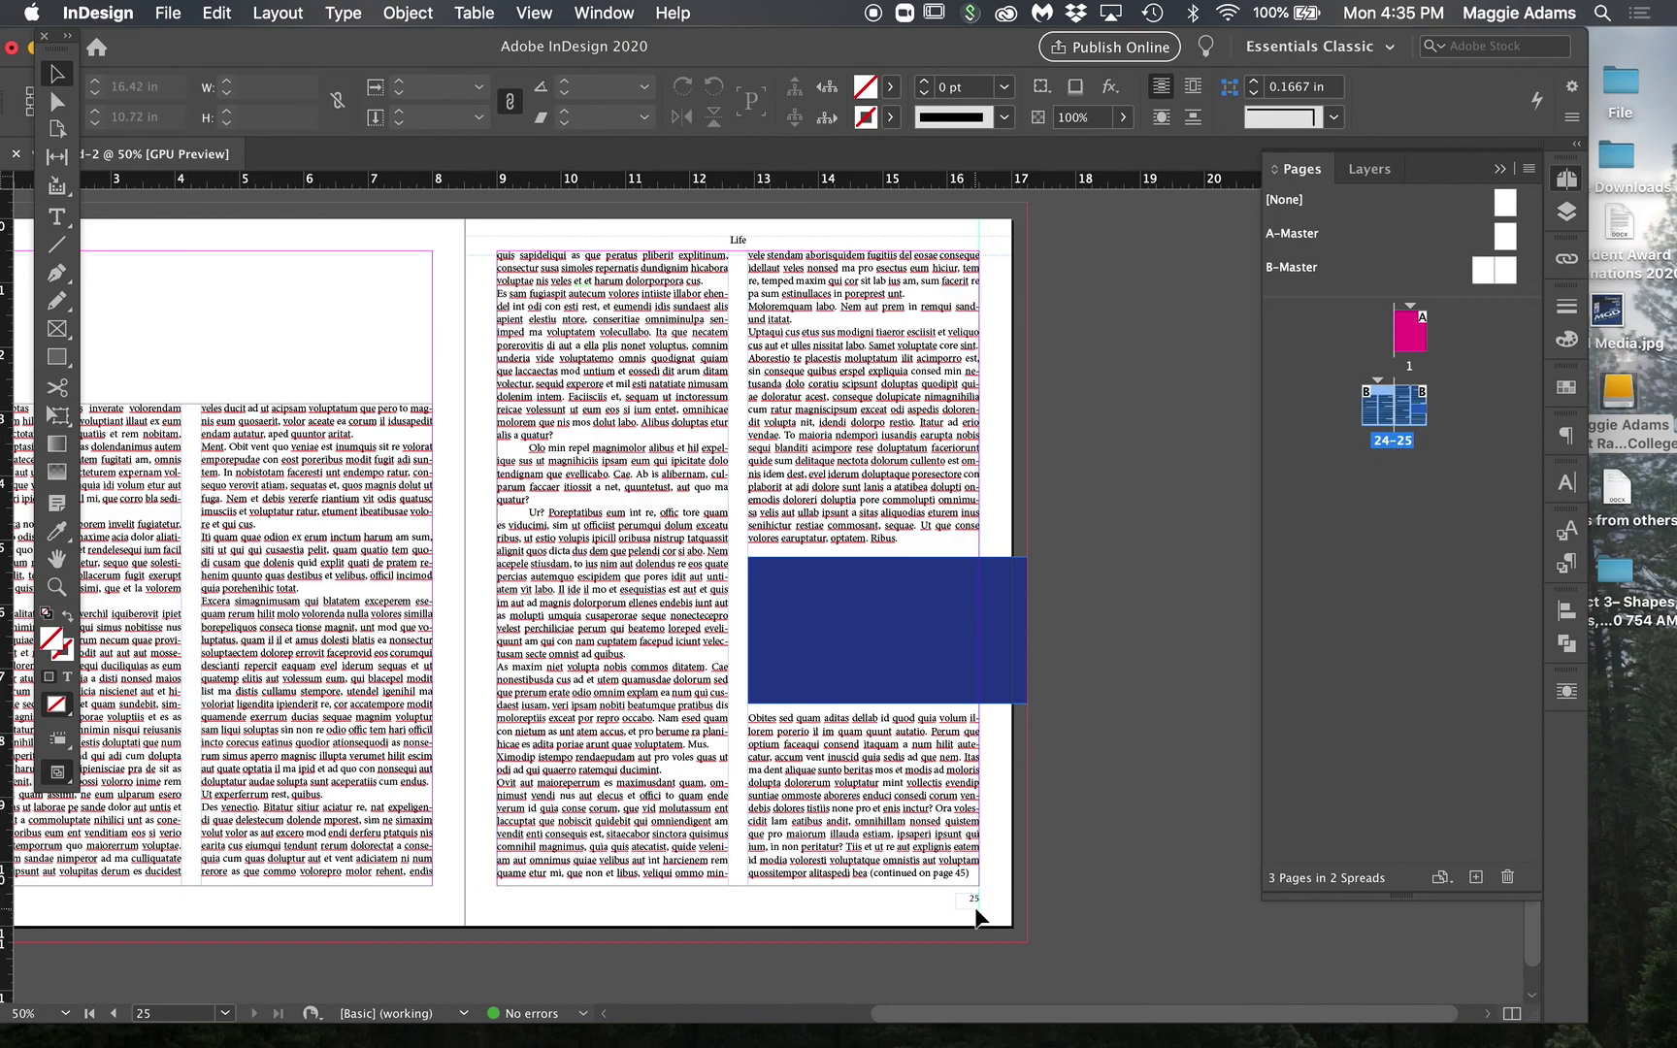
Step: Delete "(continued on page 45)" and the story's closing lines after "Ora voles" in the second column on page 25
scroll(975, 912, "left", 3)
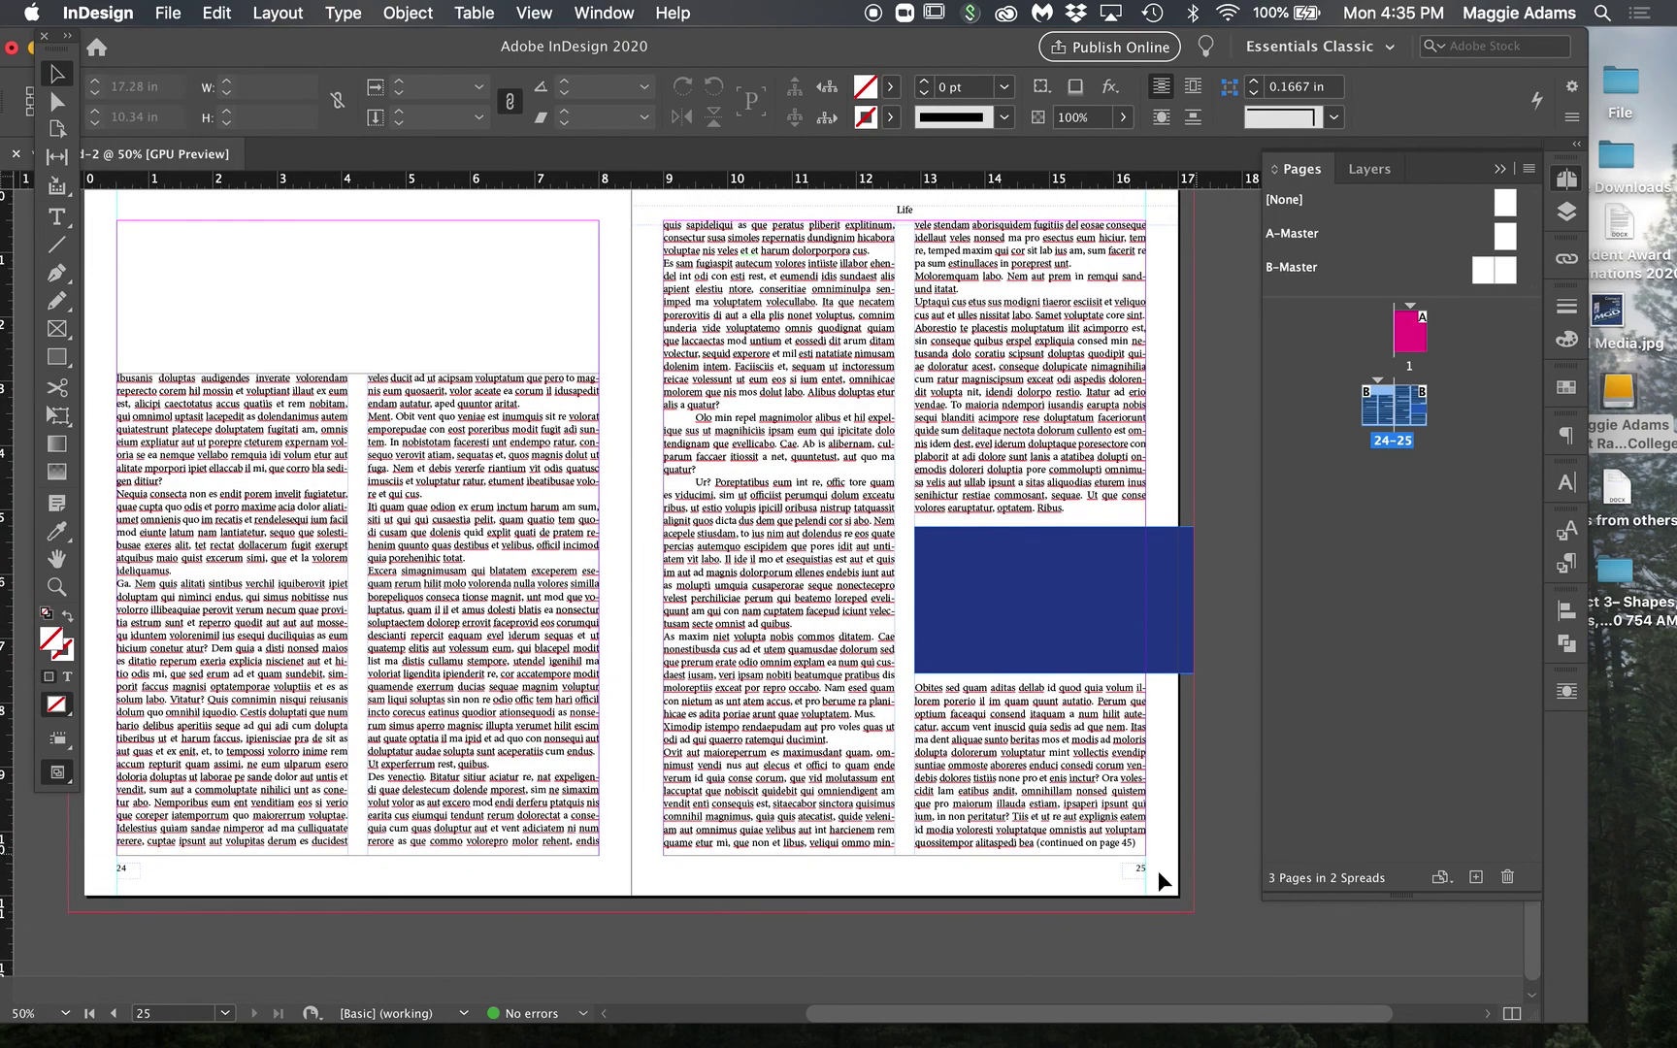
scroll(1144, 885, "up", 1)
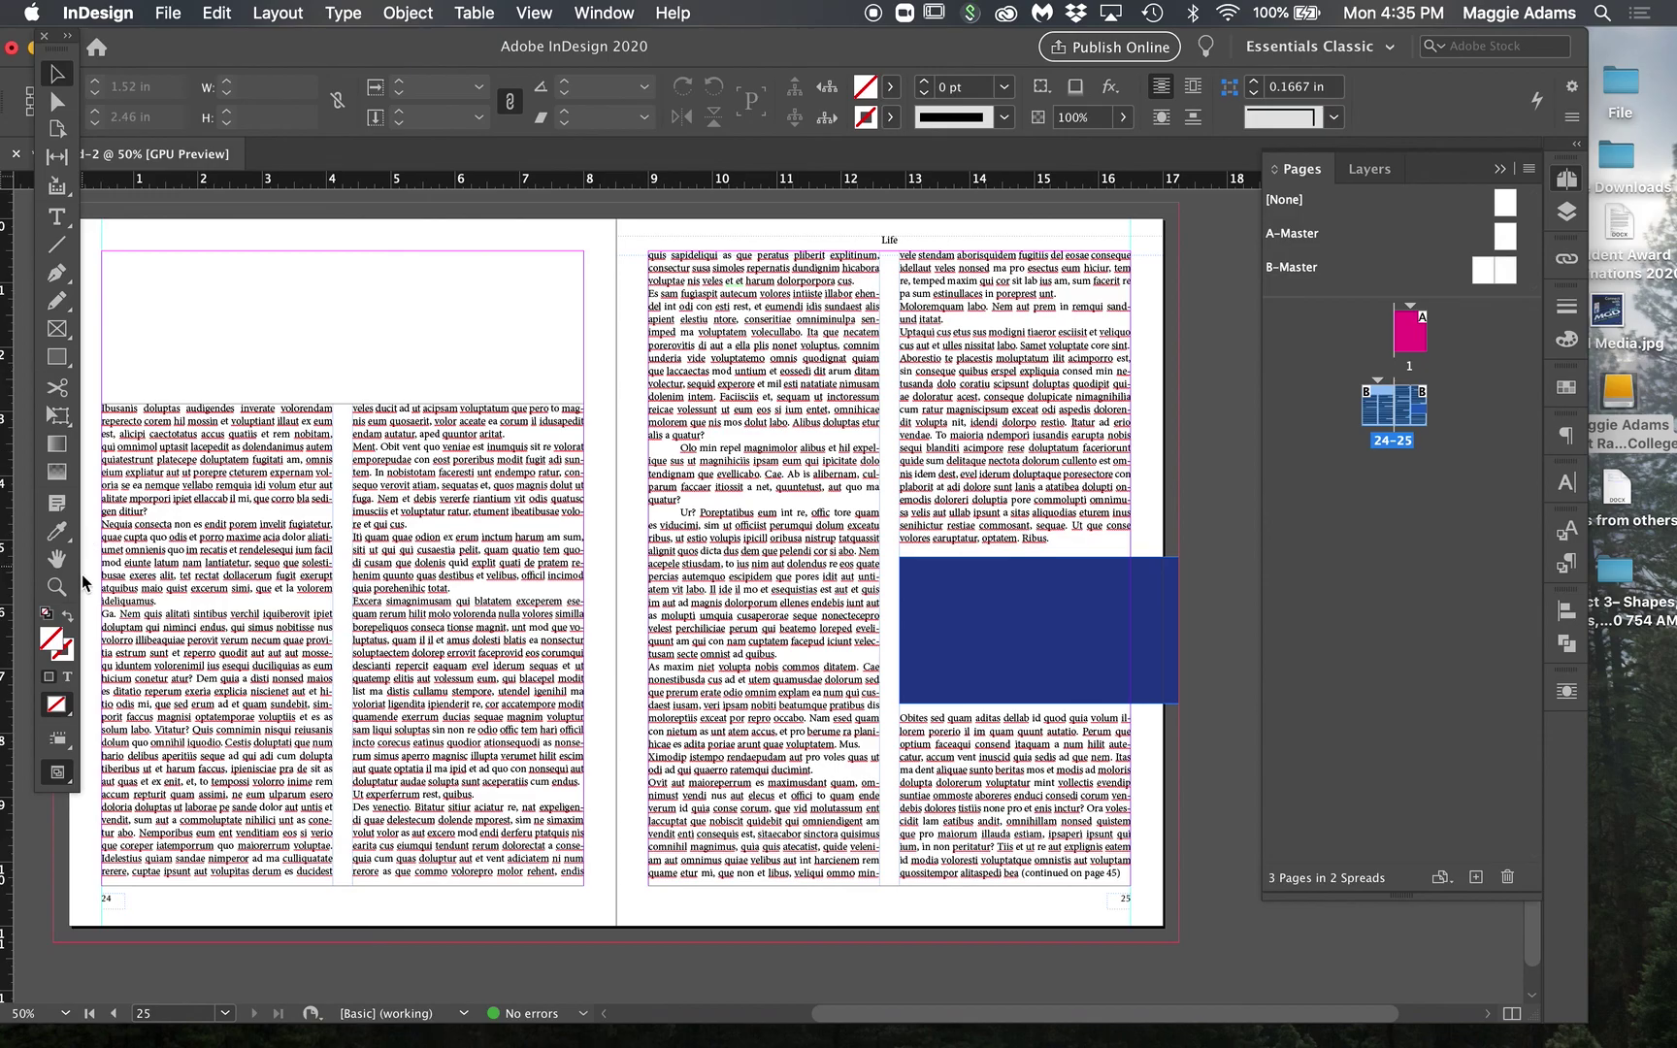
left_click(57, 588)
left_click_drag(951, 789, 1123, 945)
scroll(1124, 944, "right", 3)
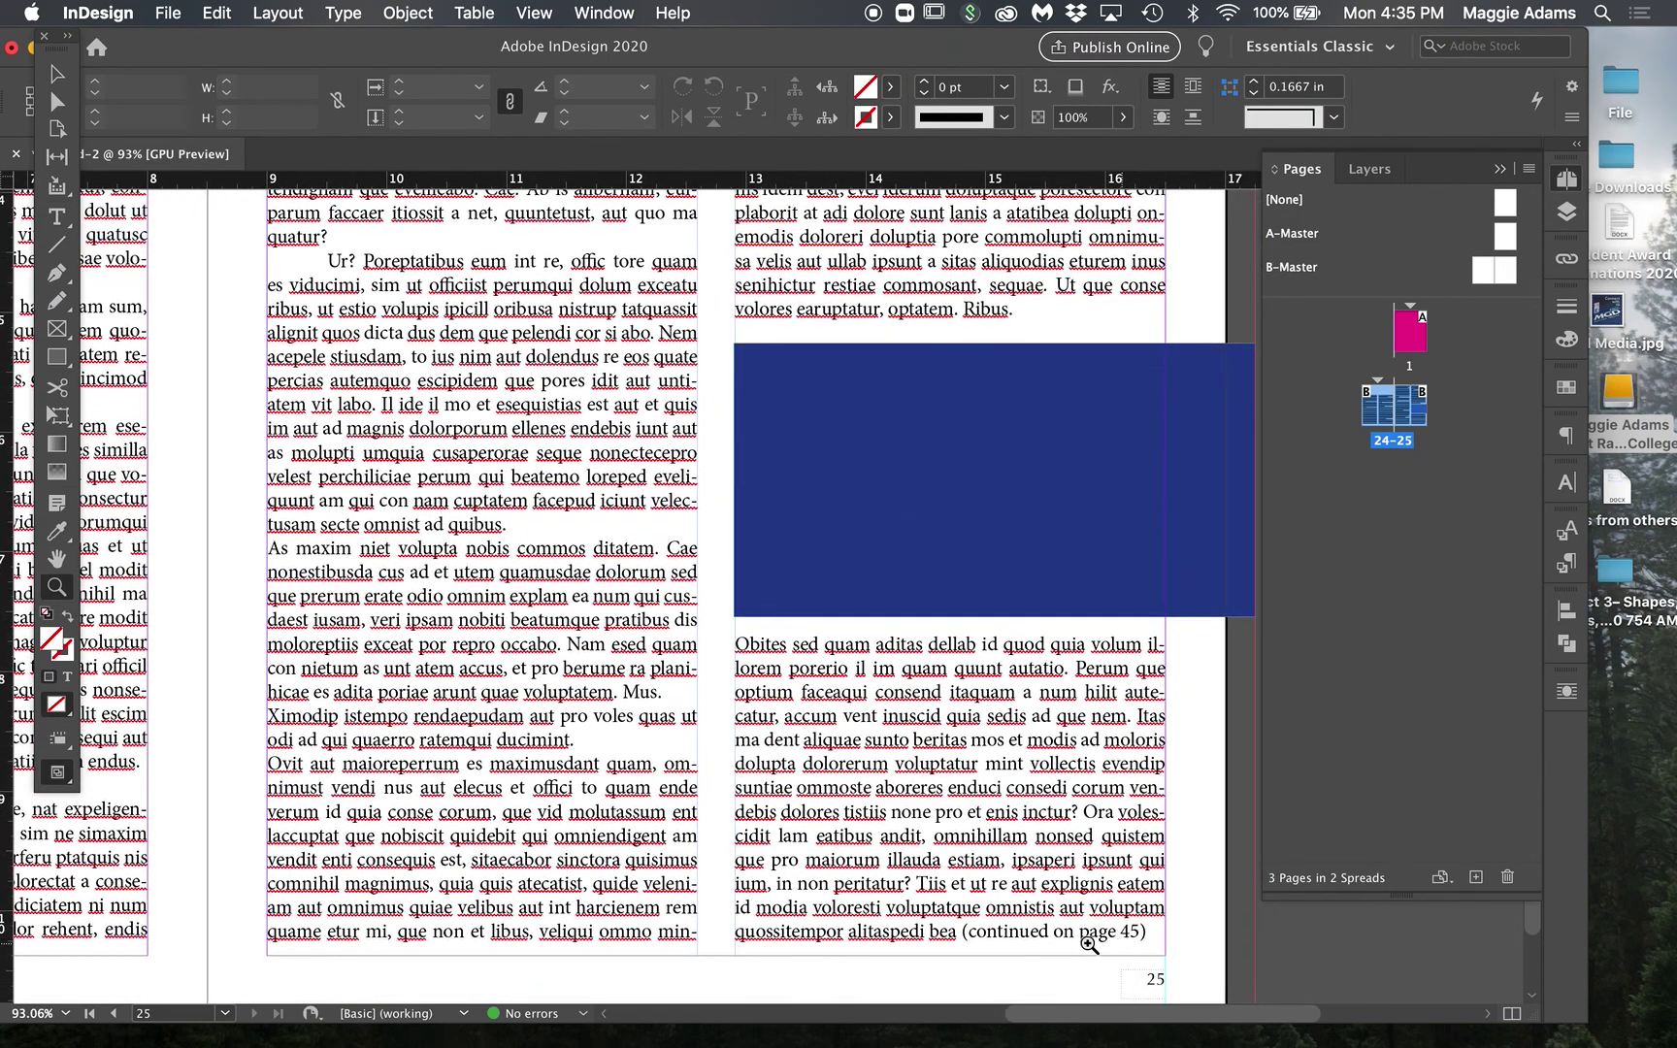
left_click(57, 218)
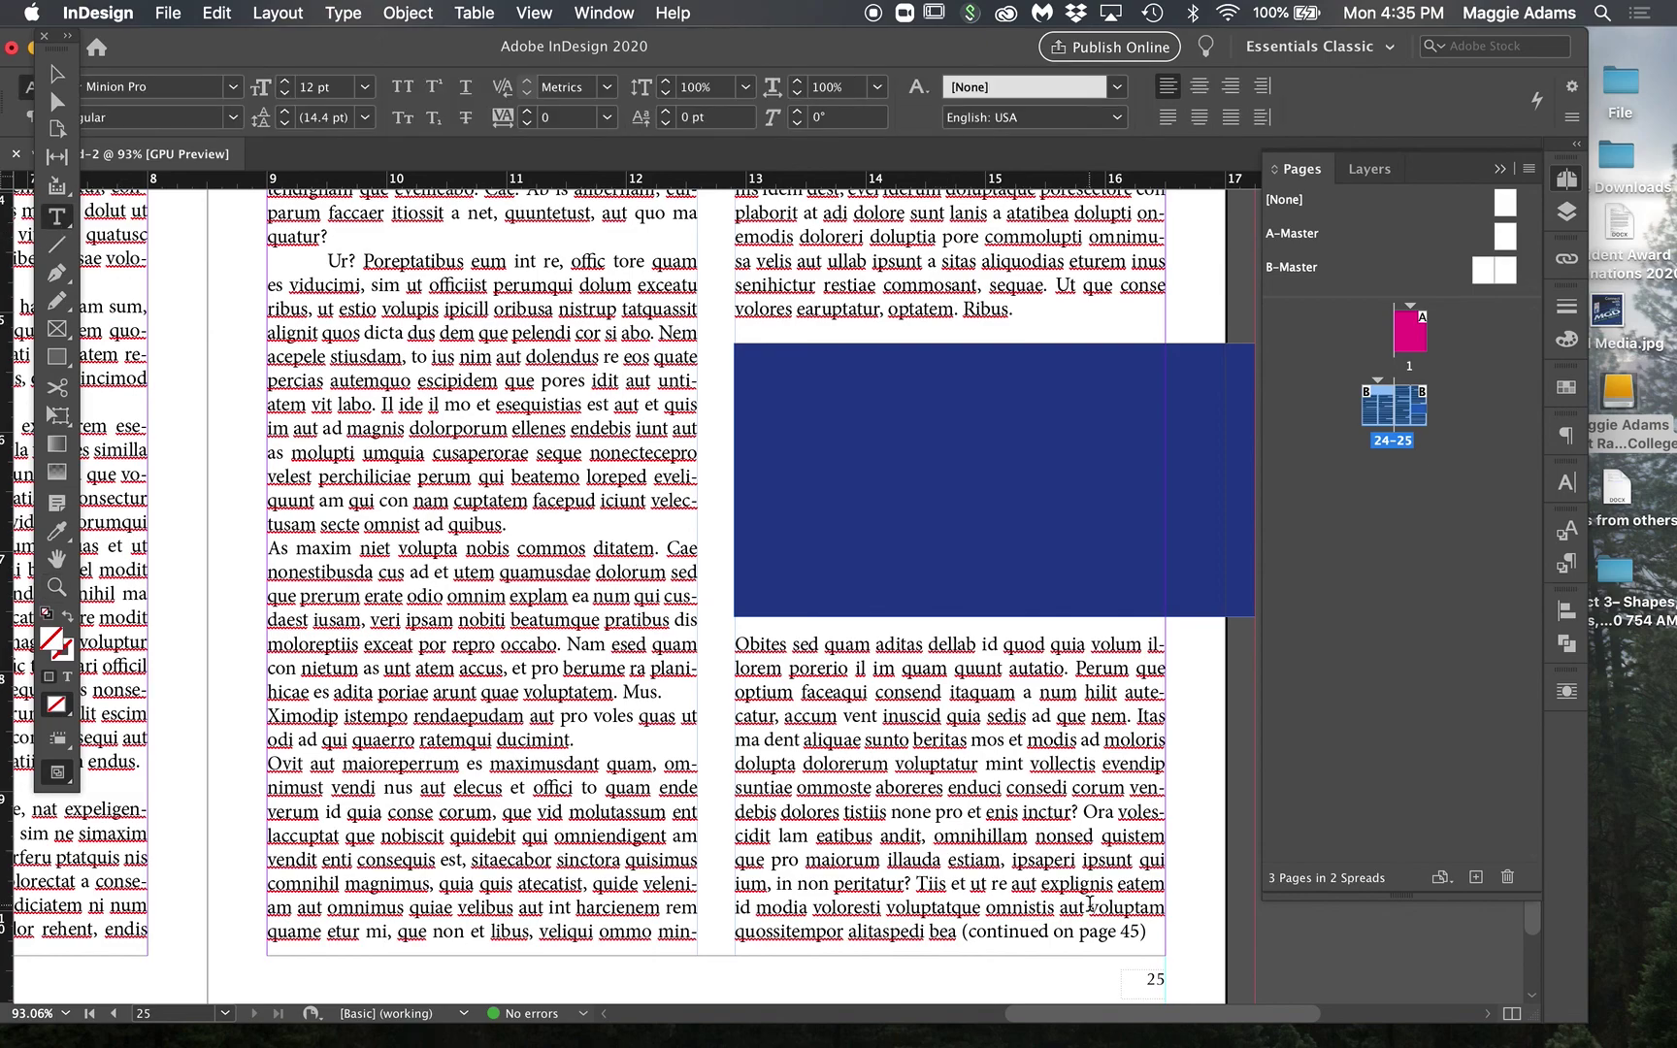
left_click(1163, 938)
left_click_drag(959, 934, 1160, 934)
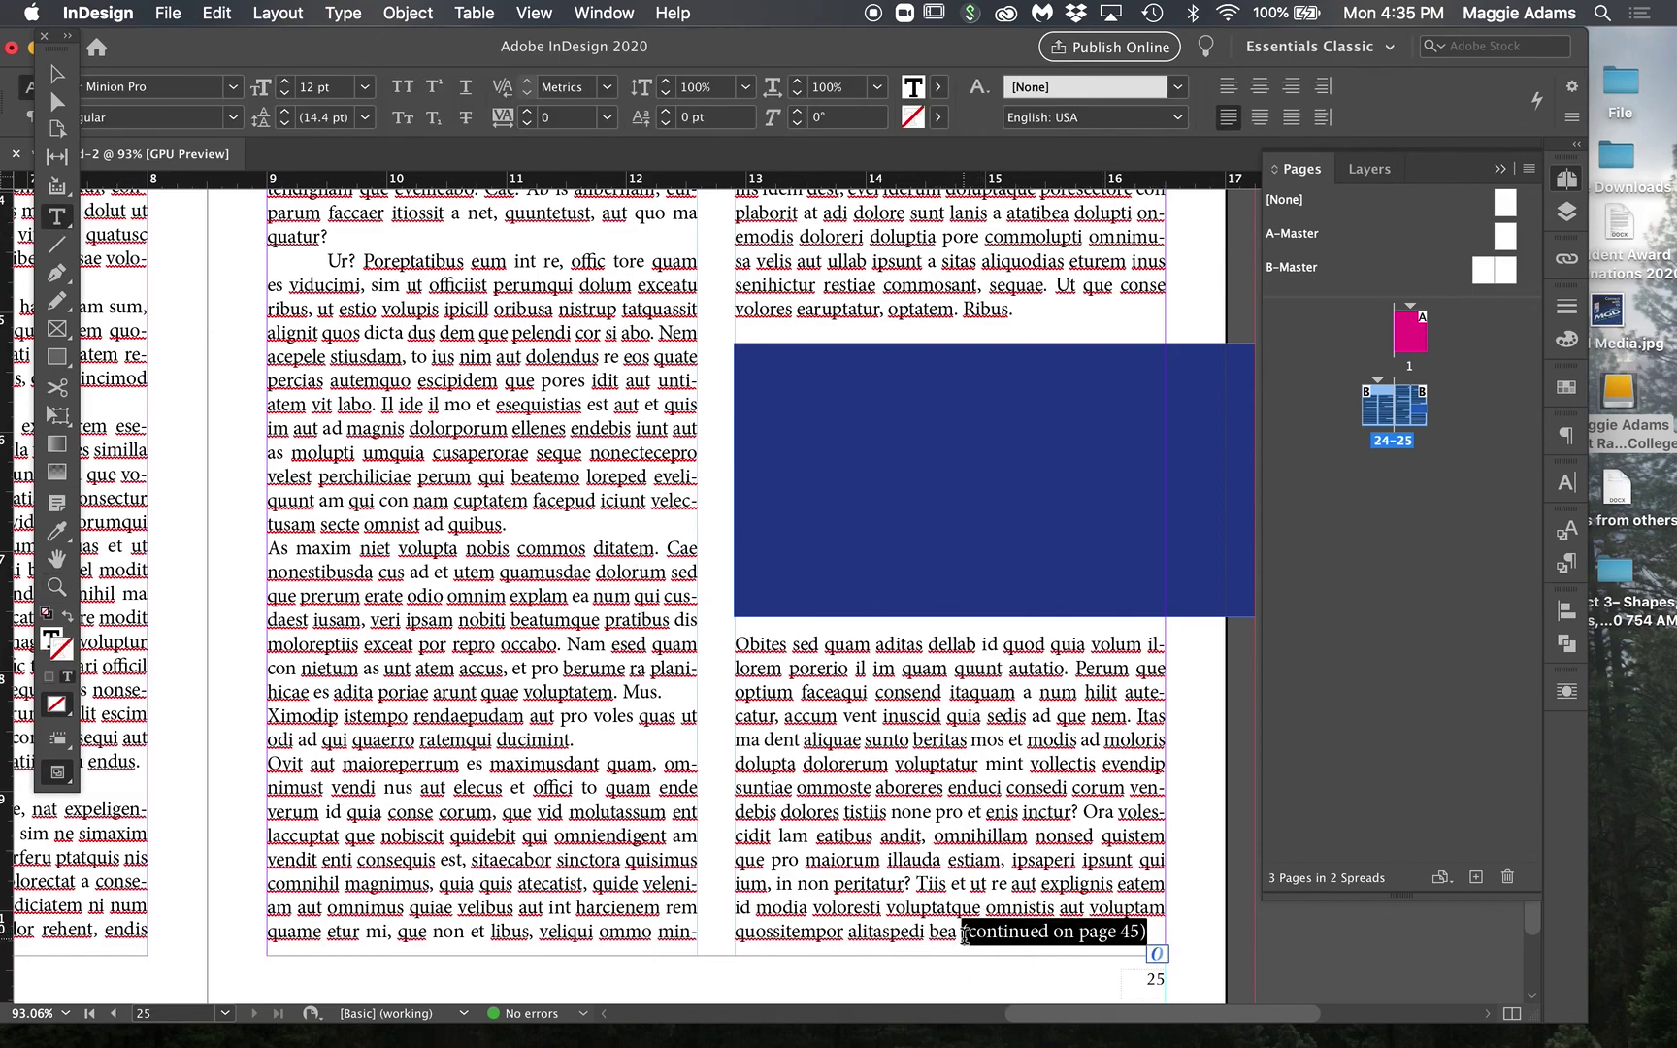
key("BackSpace")
left_click_drag(958, 934, 723, 826)
key("BackSpace")
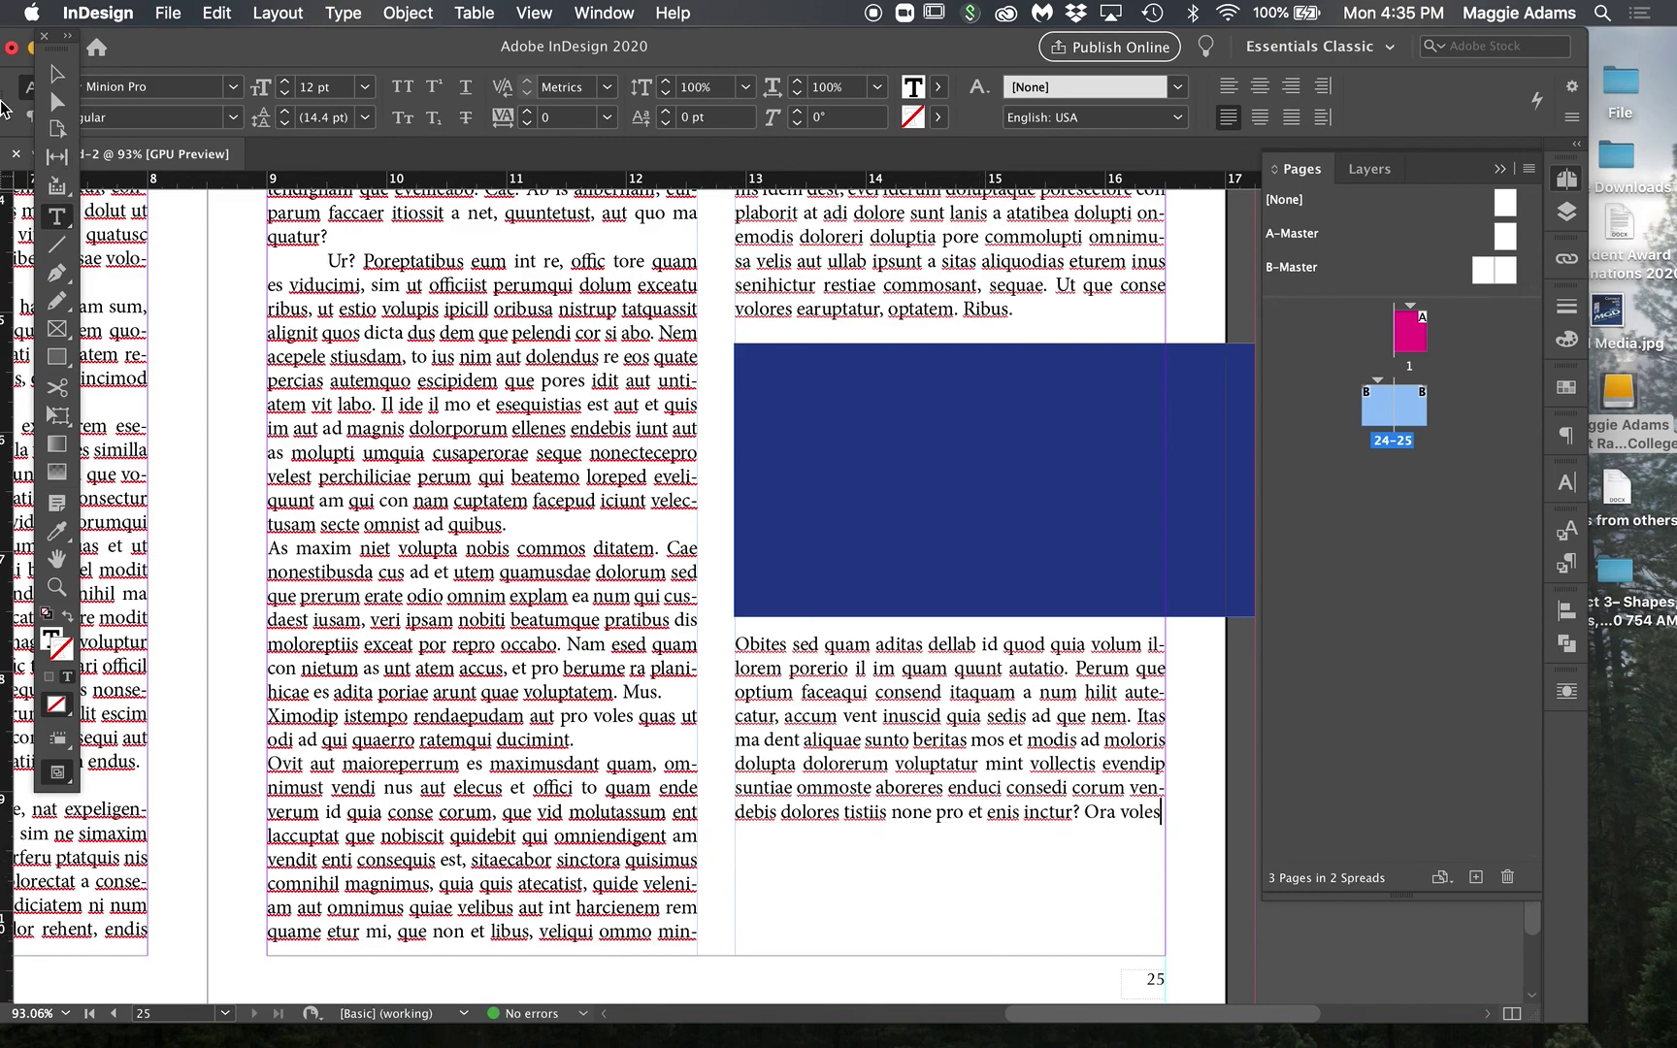
Step: Draw a horizontal line about 3.61 in long beneath the last text line on page 25 and give it a 1 pt stroke
left_click(55, 74)
left_click(56, 244)
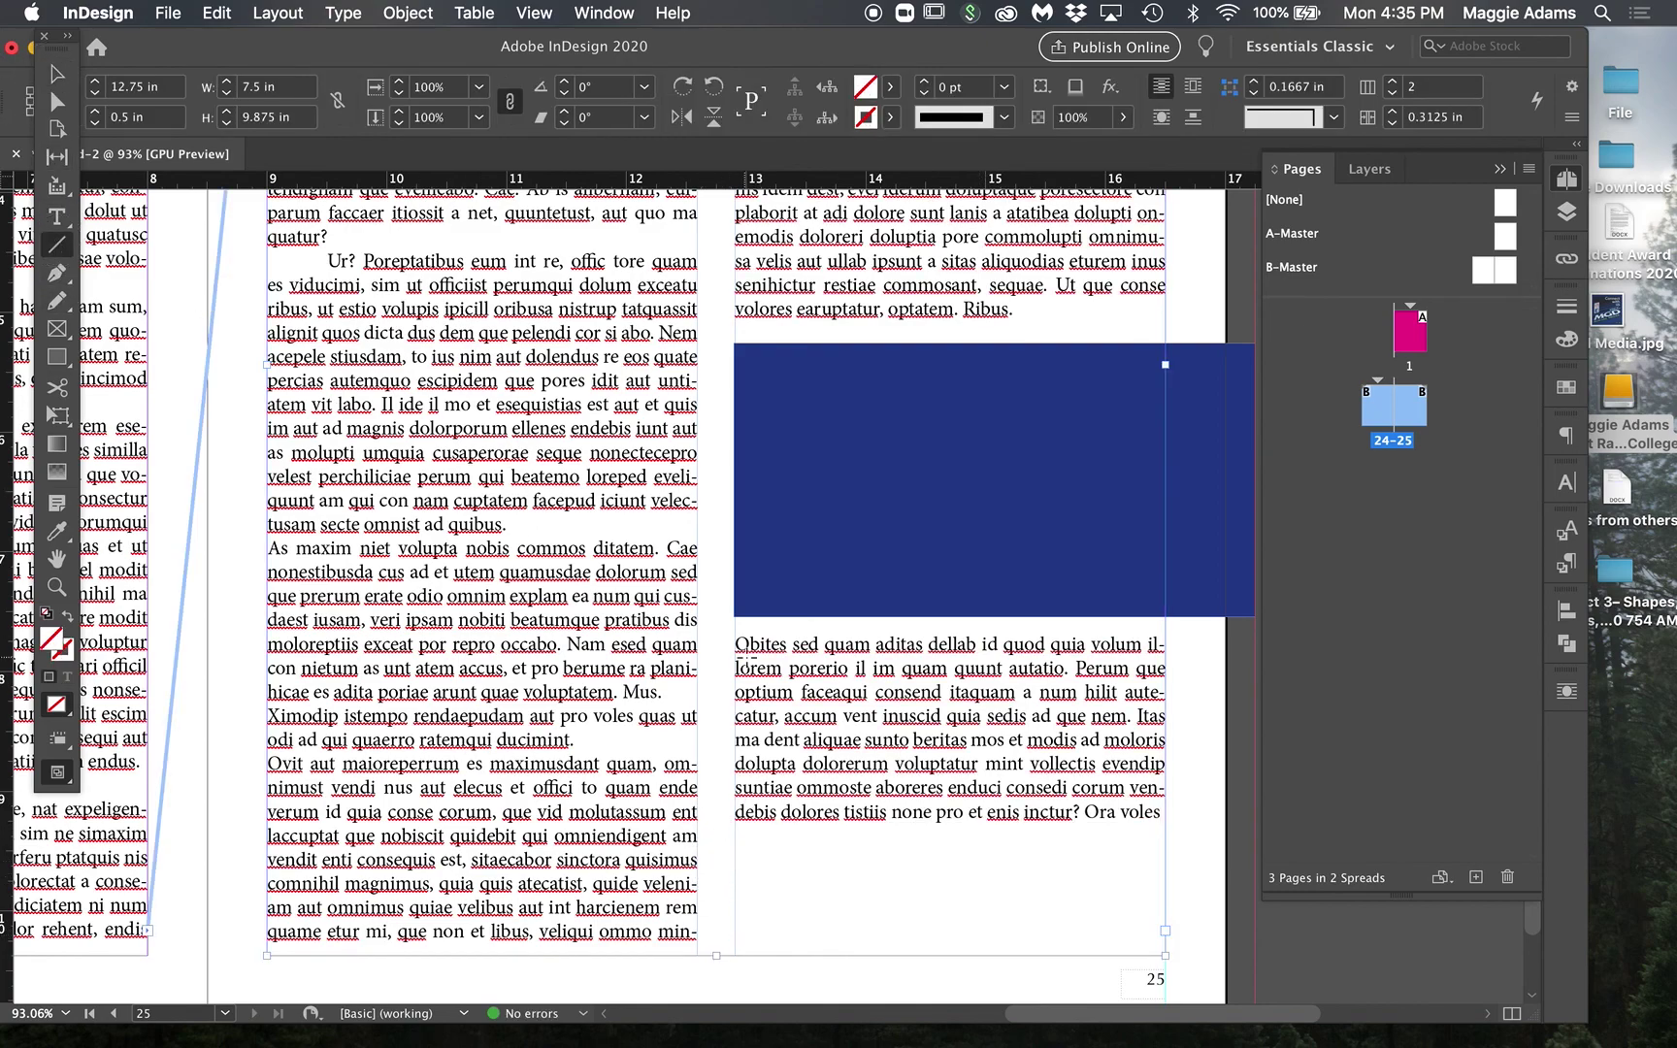
left_click_drag(733, 837, 1164, 833)
left_click(1567, 306)
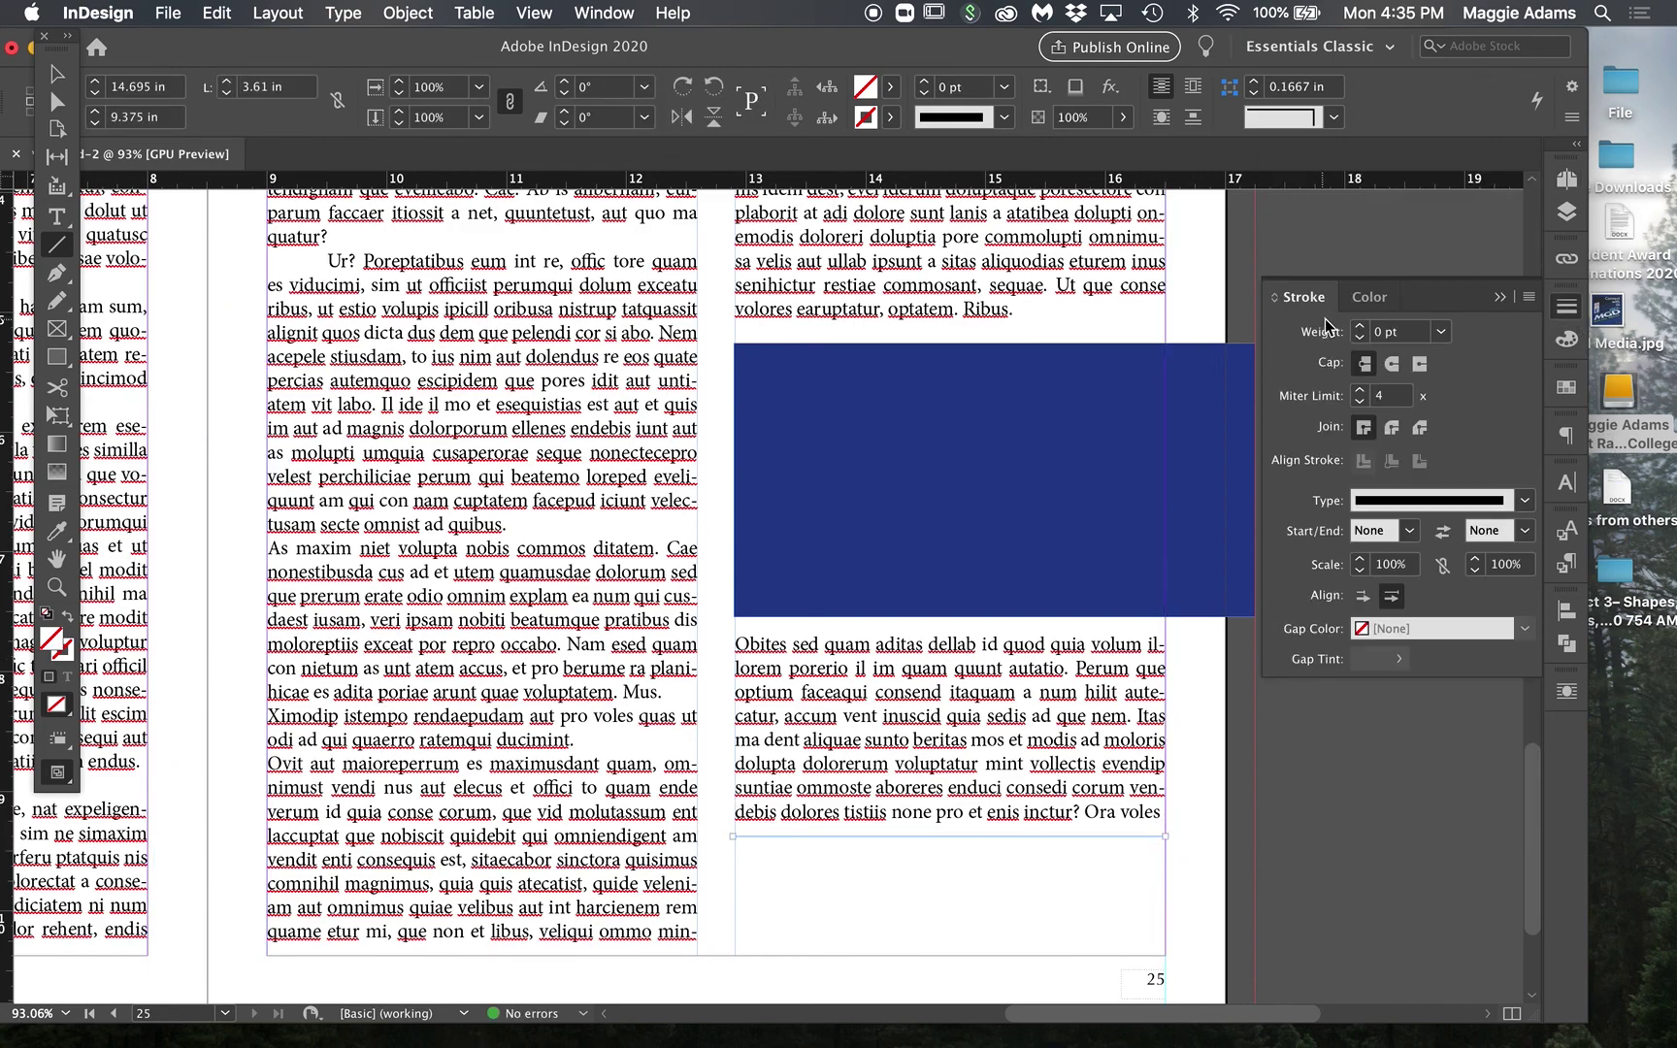
left_click(1360, 327)
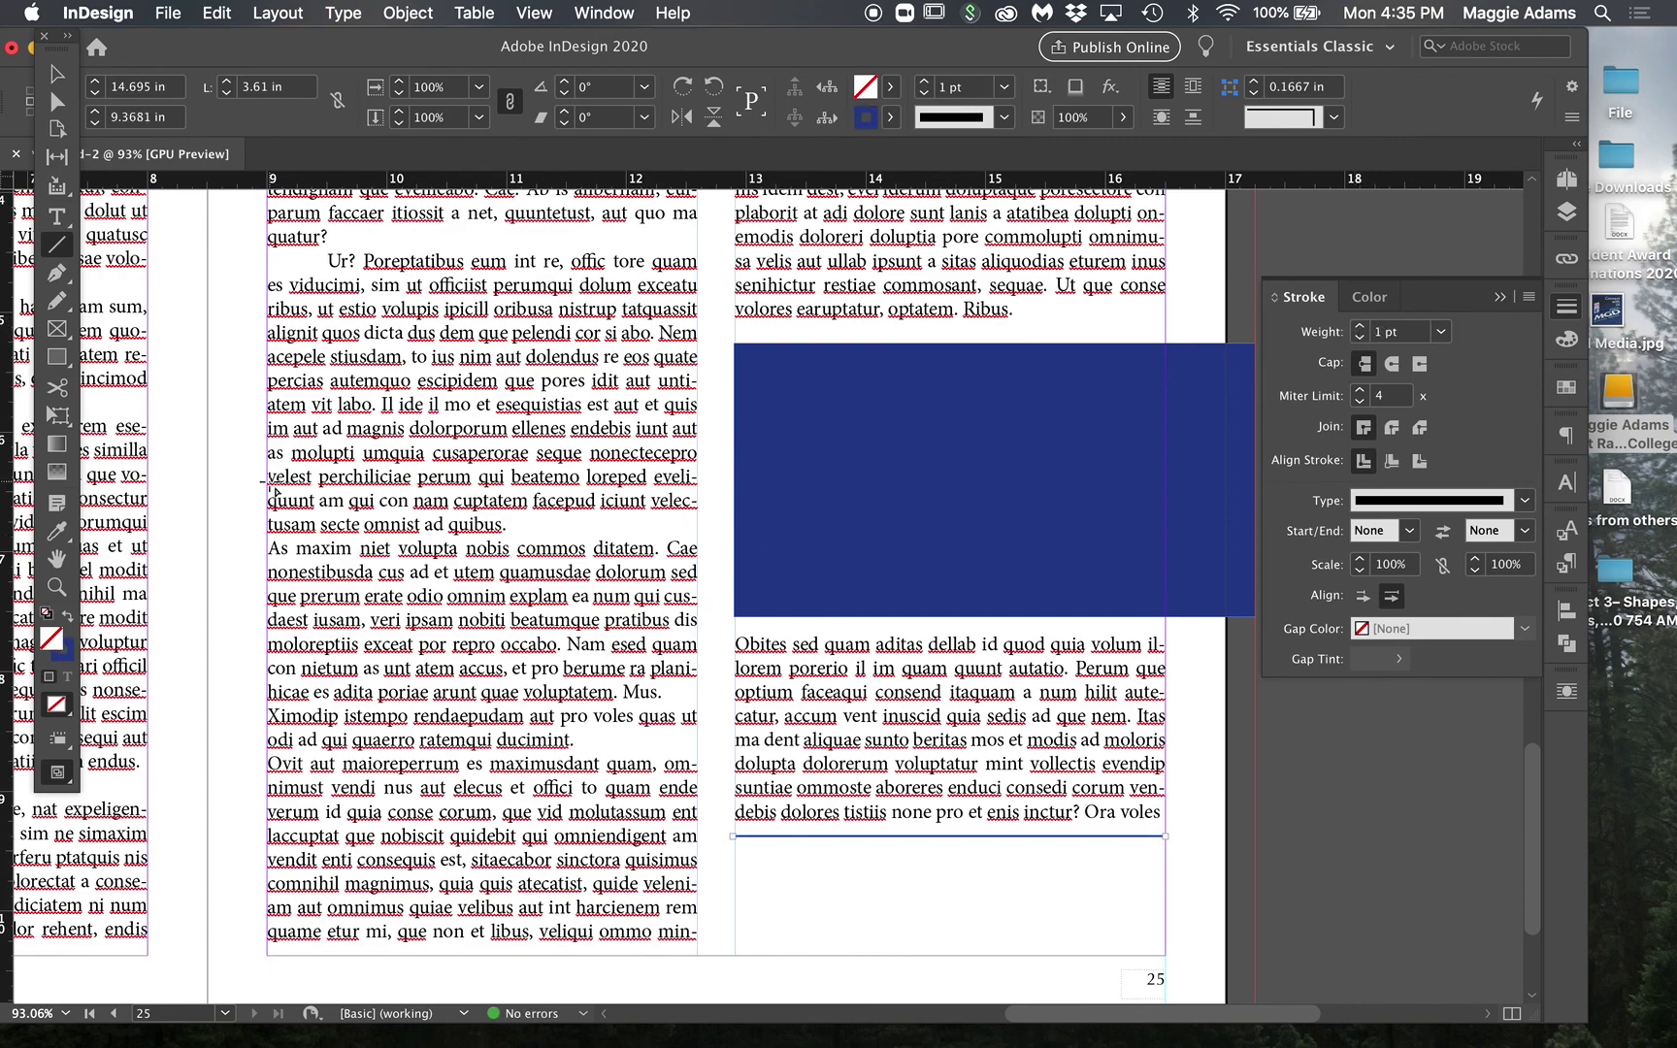
Step: Delete the unfinished words "Ora voles" so the story ends after "inctur?"
left_click(56, 216)
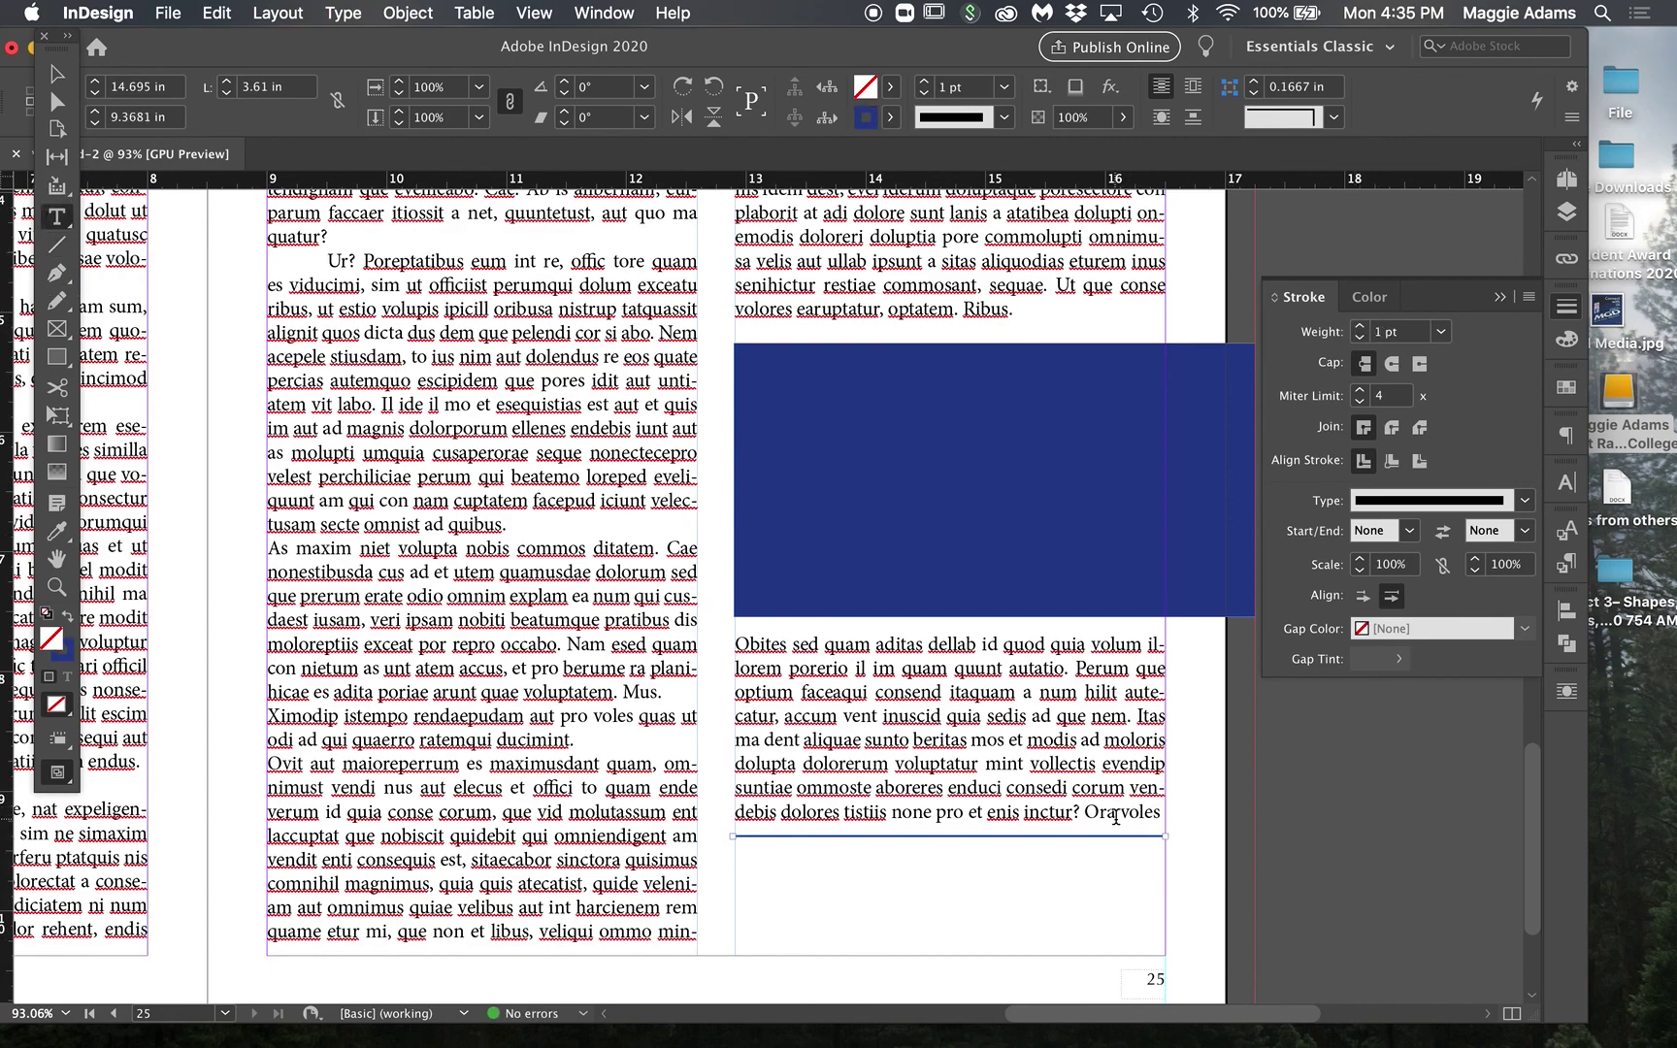
left_click_drag(1084, 811, 1165, 811)
key("BackSpace")
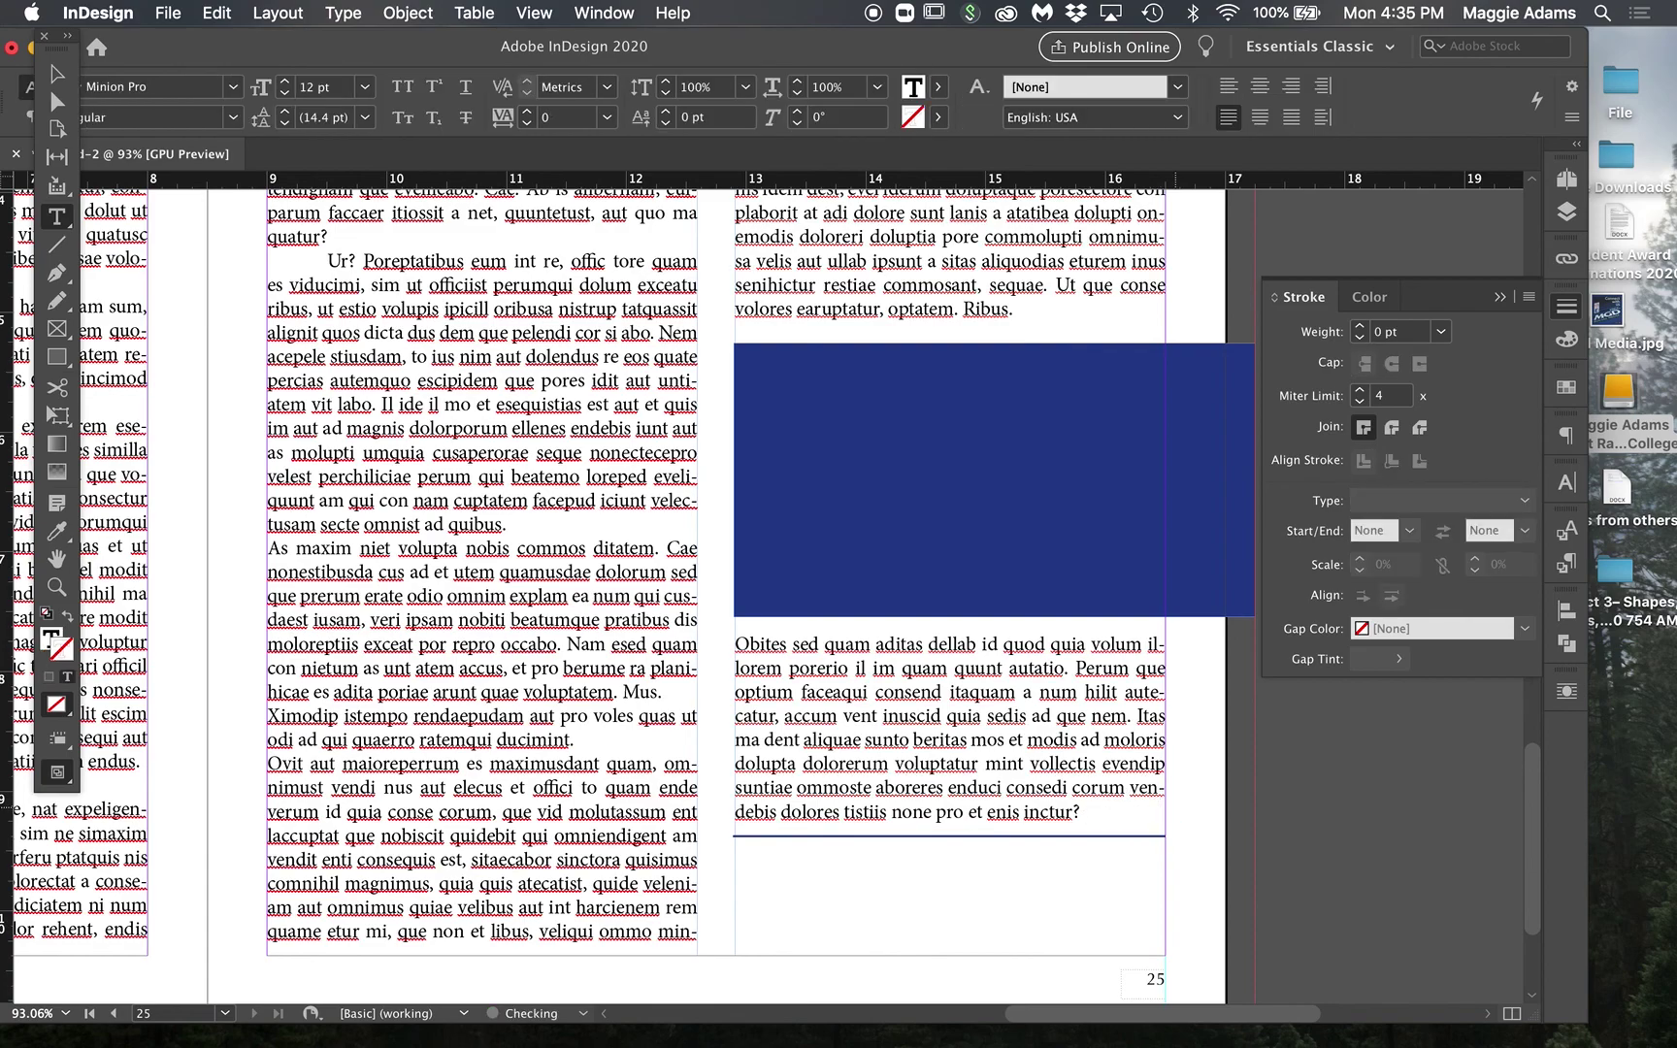
Step: Look through the Minion Pro Bold Italic glyphs for a suitable end-of-story mark
left_click(345, 13)
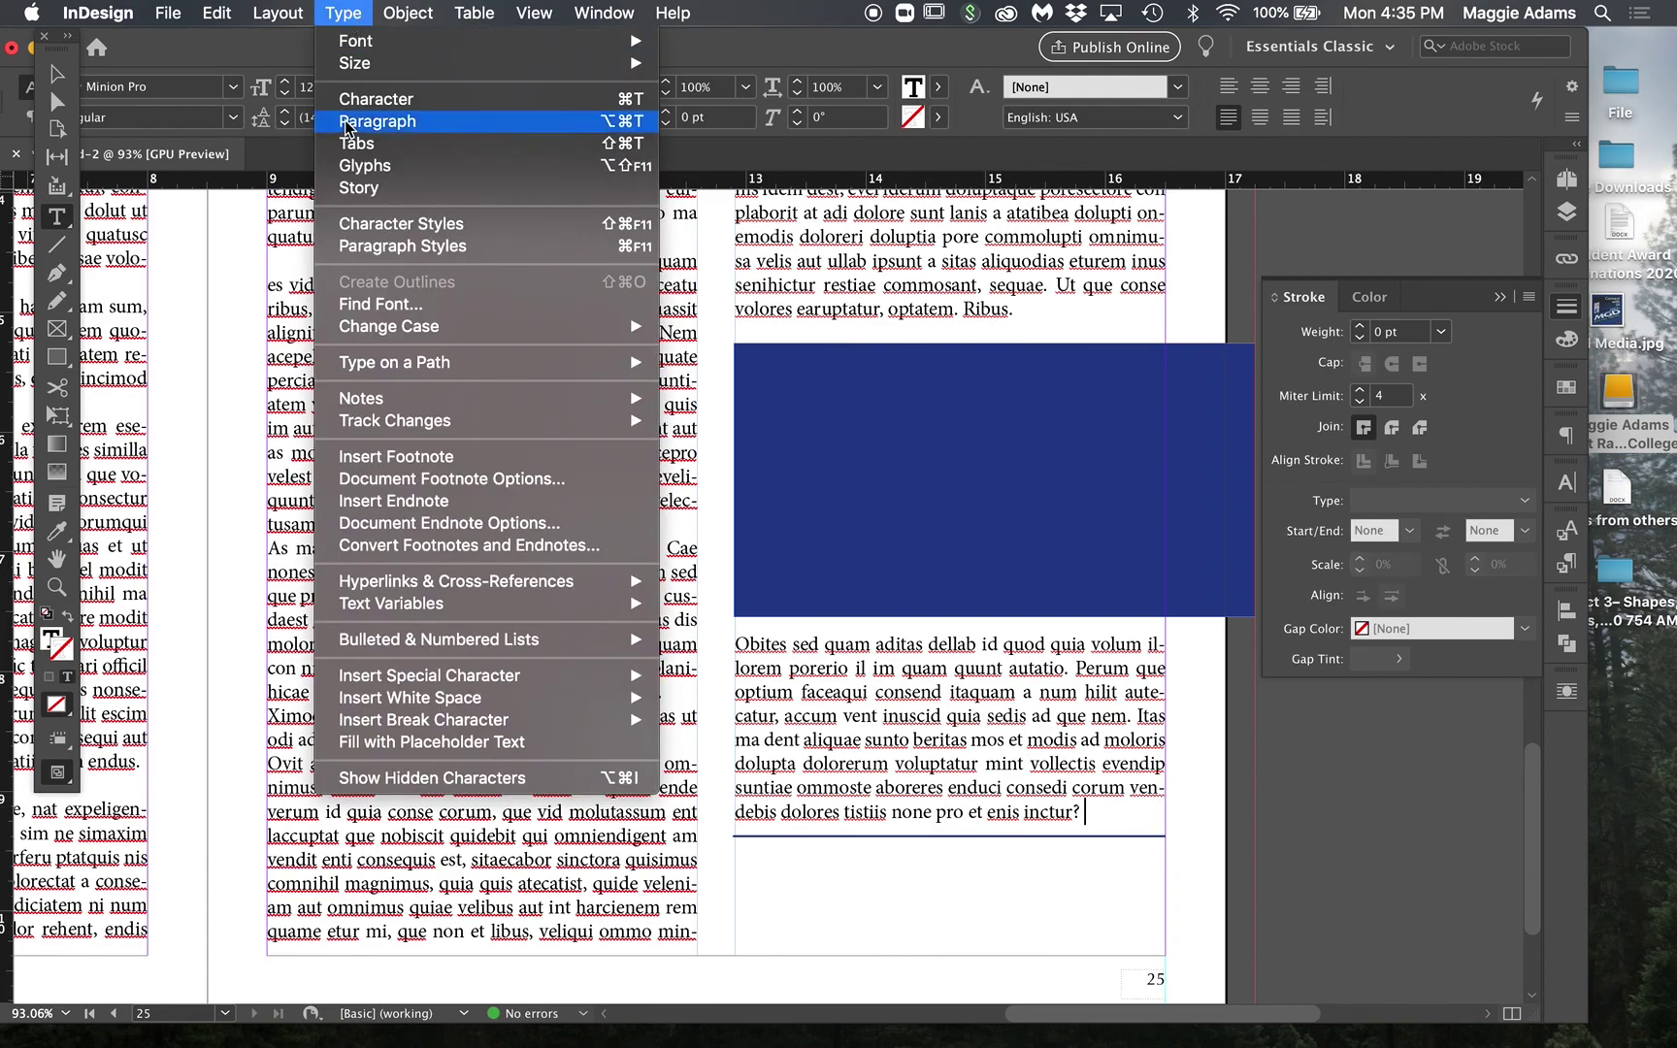
left_click(368, 158)
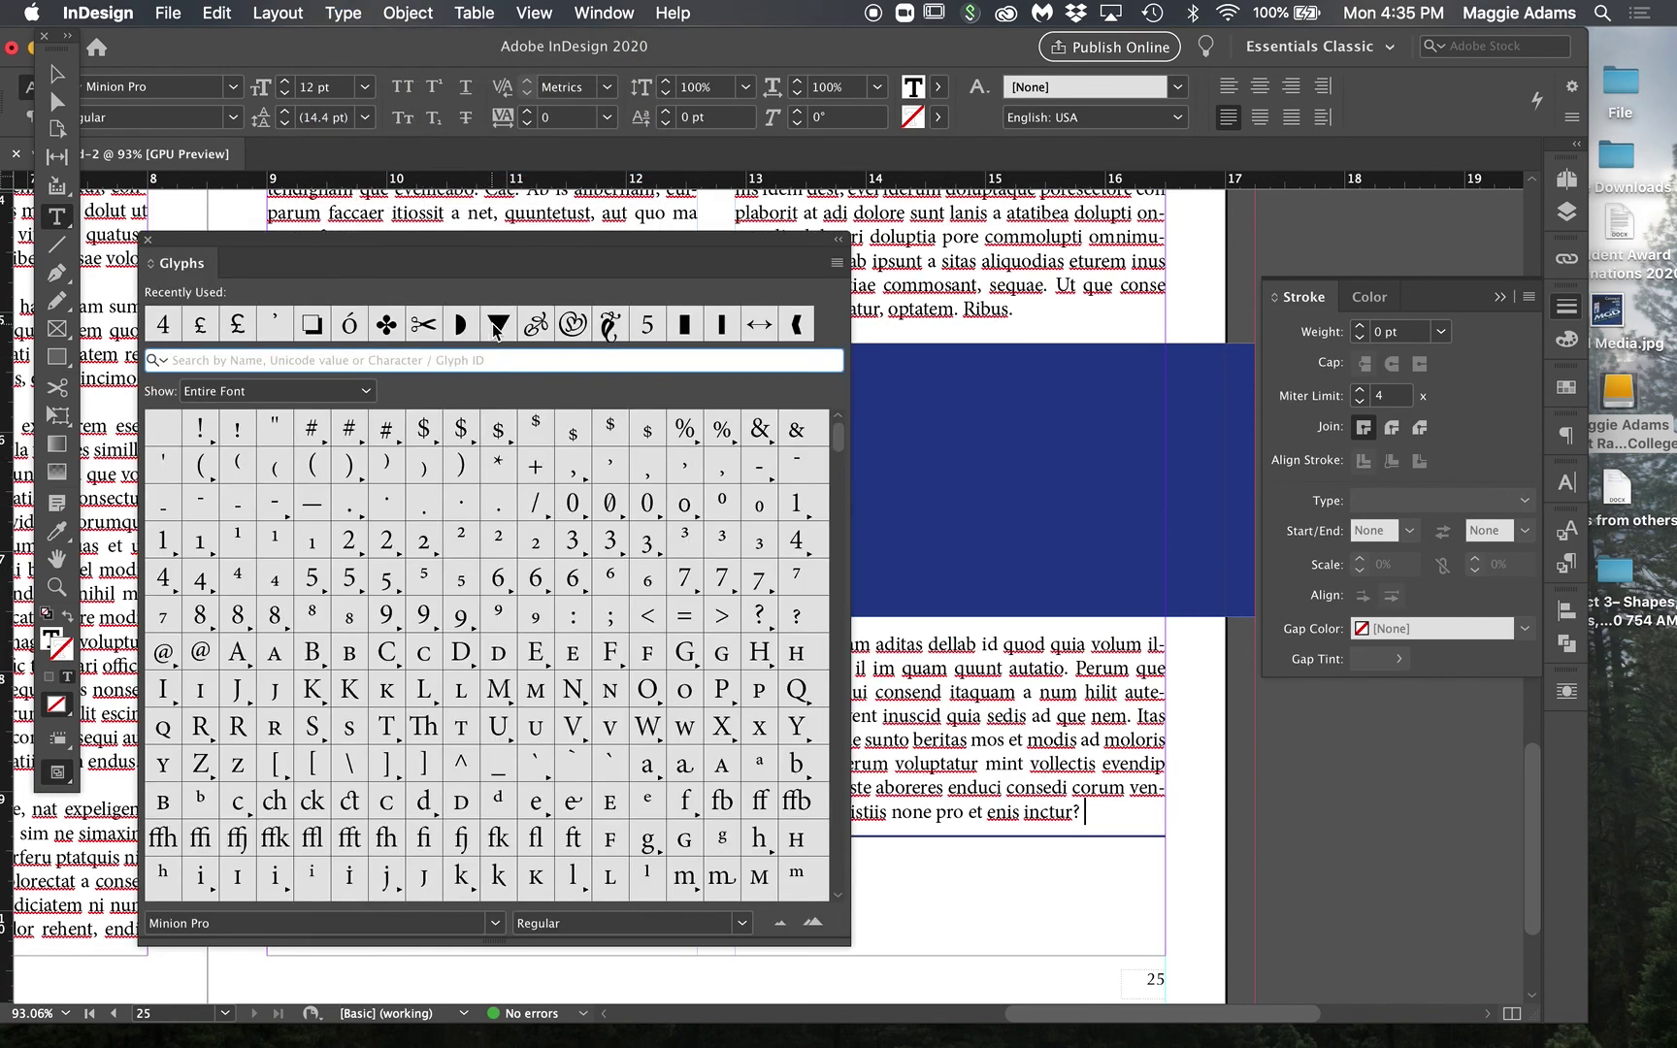
left_click(630, 923)
left_click(602, 897)
scroll(545, 725, "down", 3)
scroll(545, 726, "down", 12)
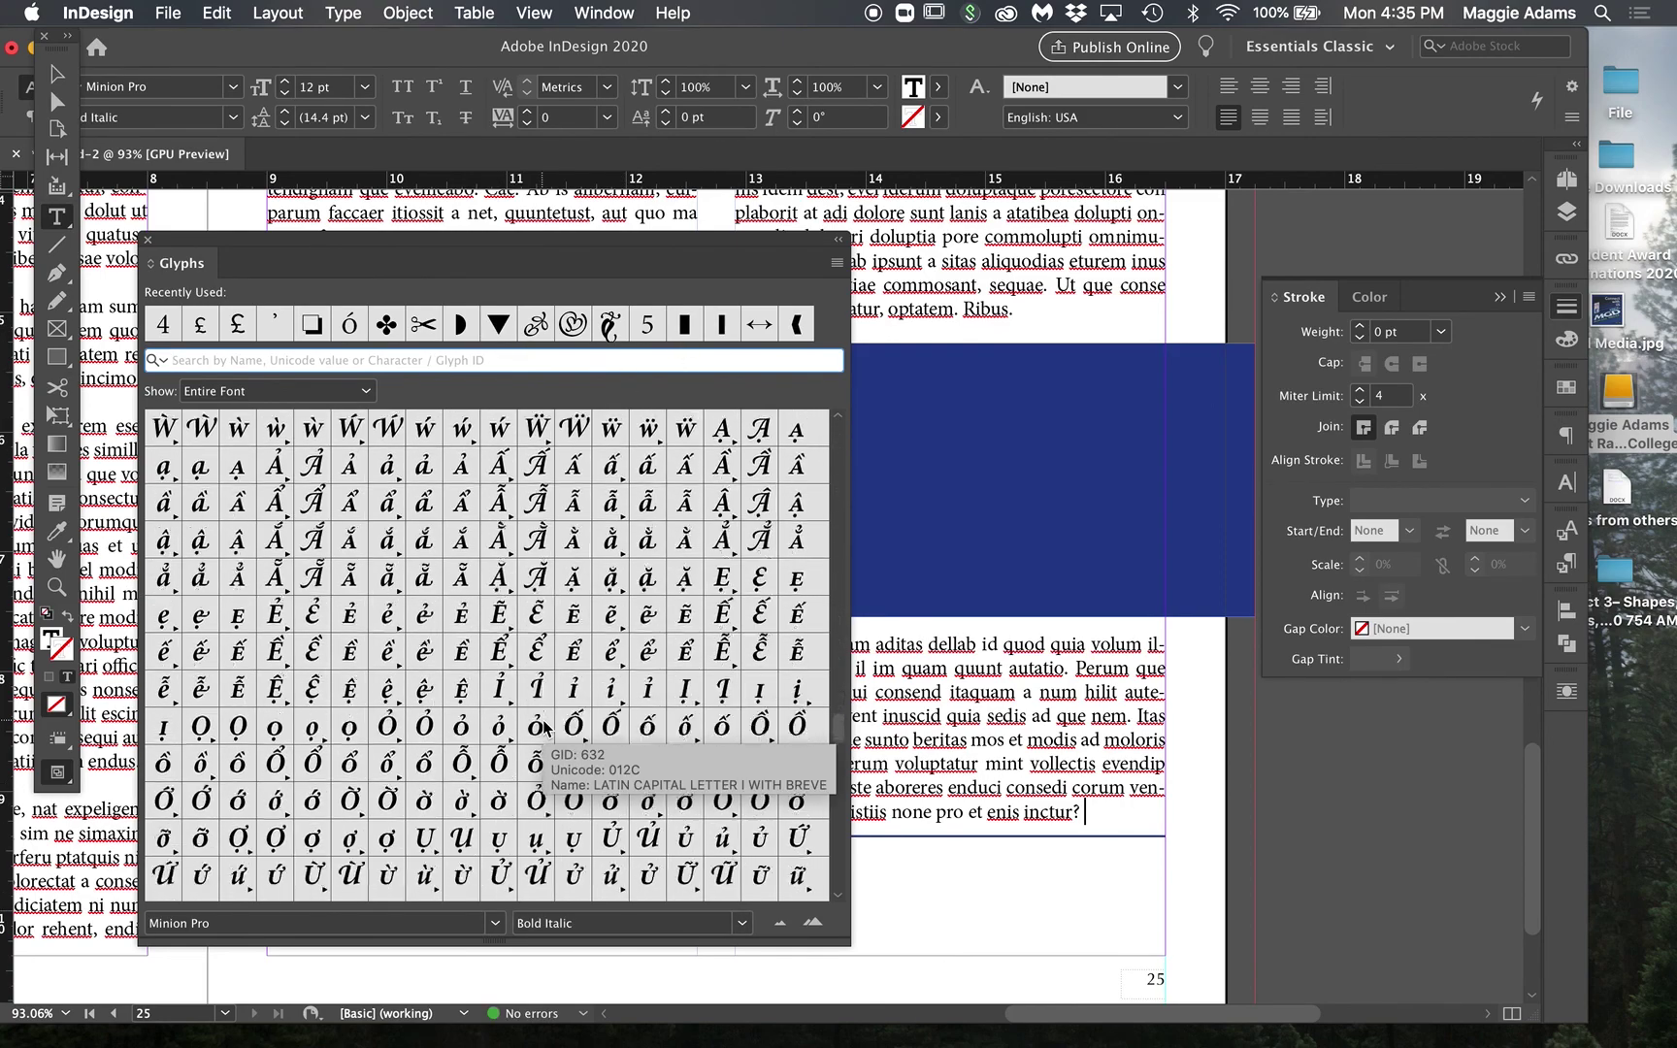
scroll(546, 726, "down", 10)
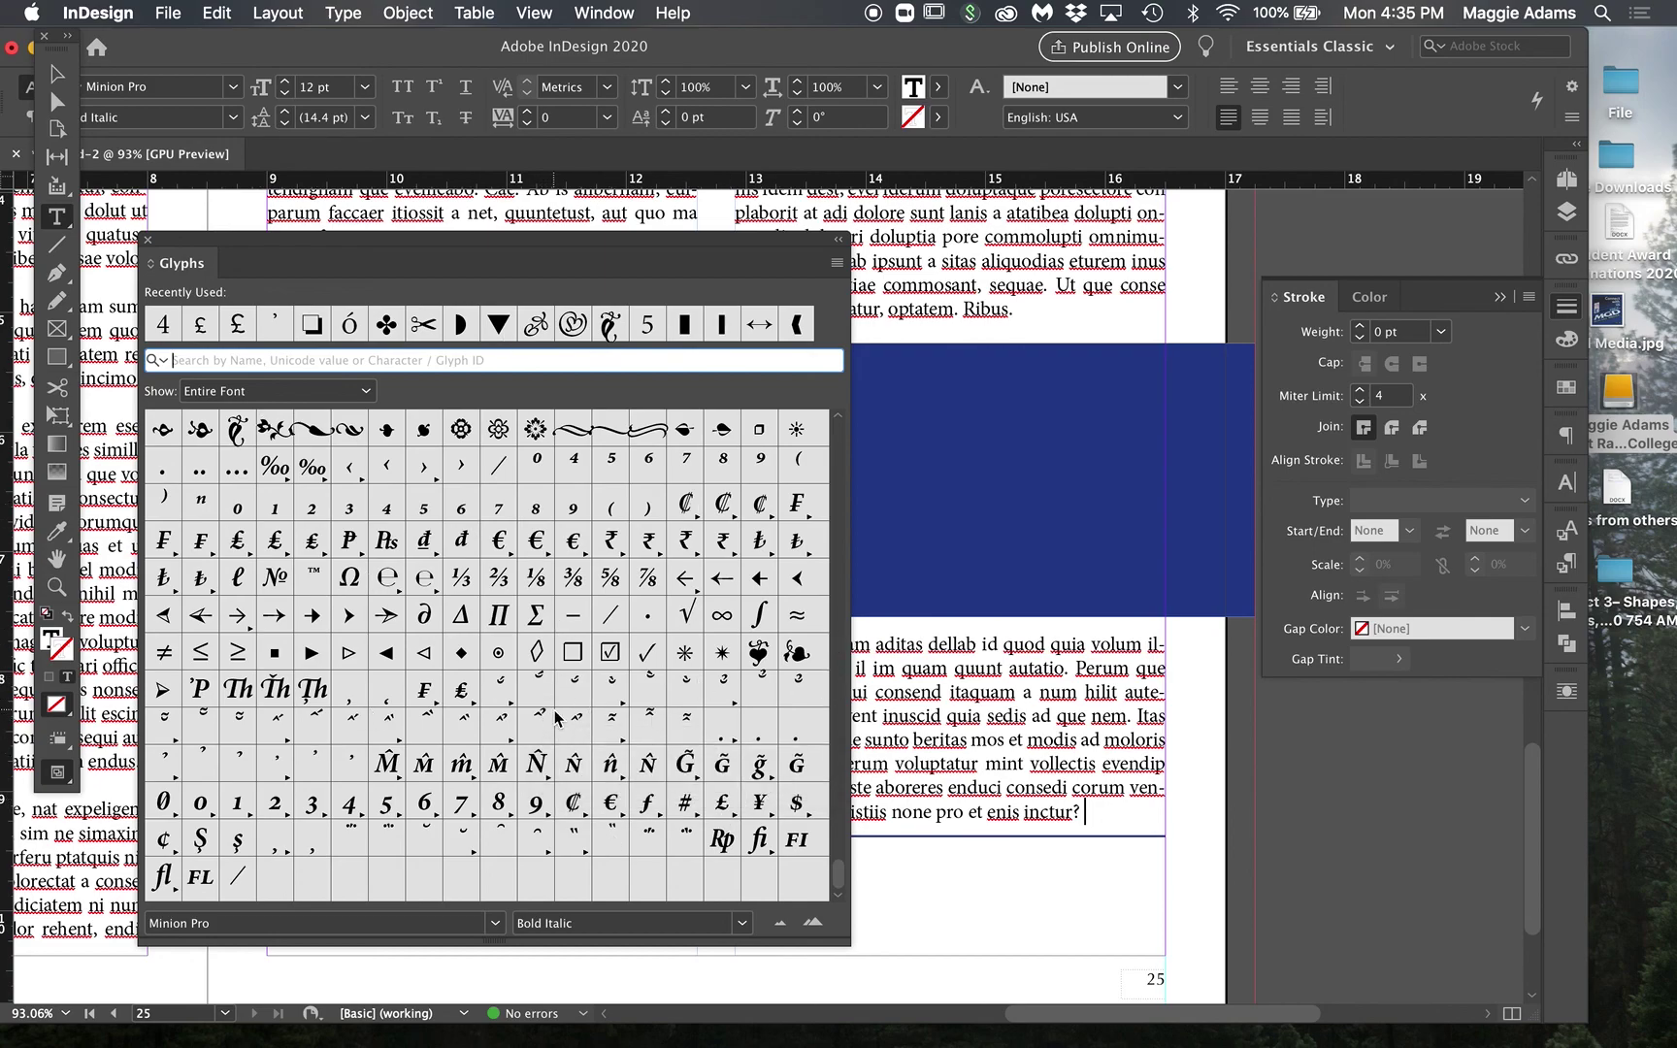
Step: Insert the solid black square glyph from the Webdings font after the story's last word, "inctur?"
left_click(495, 924)
scroll(381, 823, "down", 20)
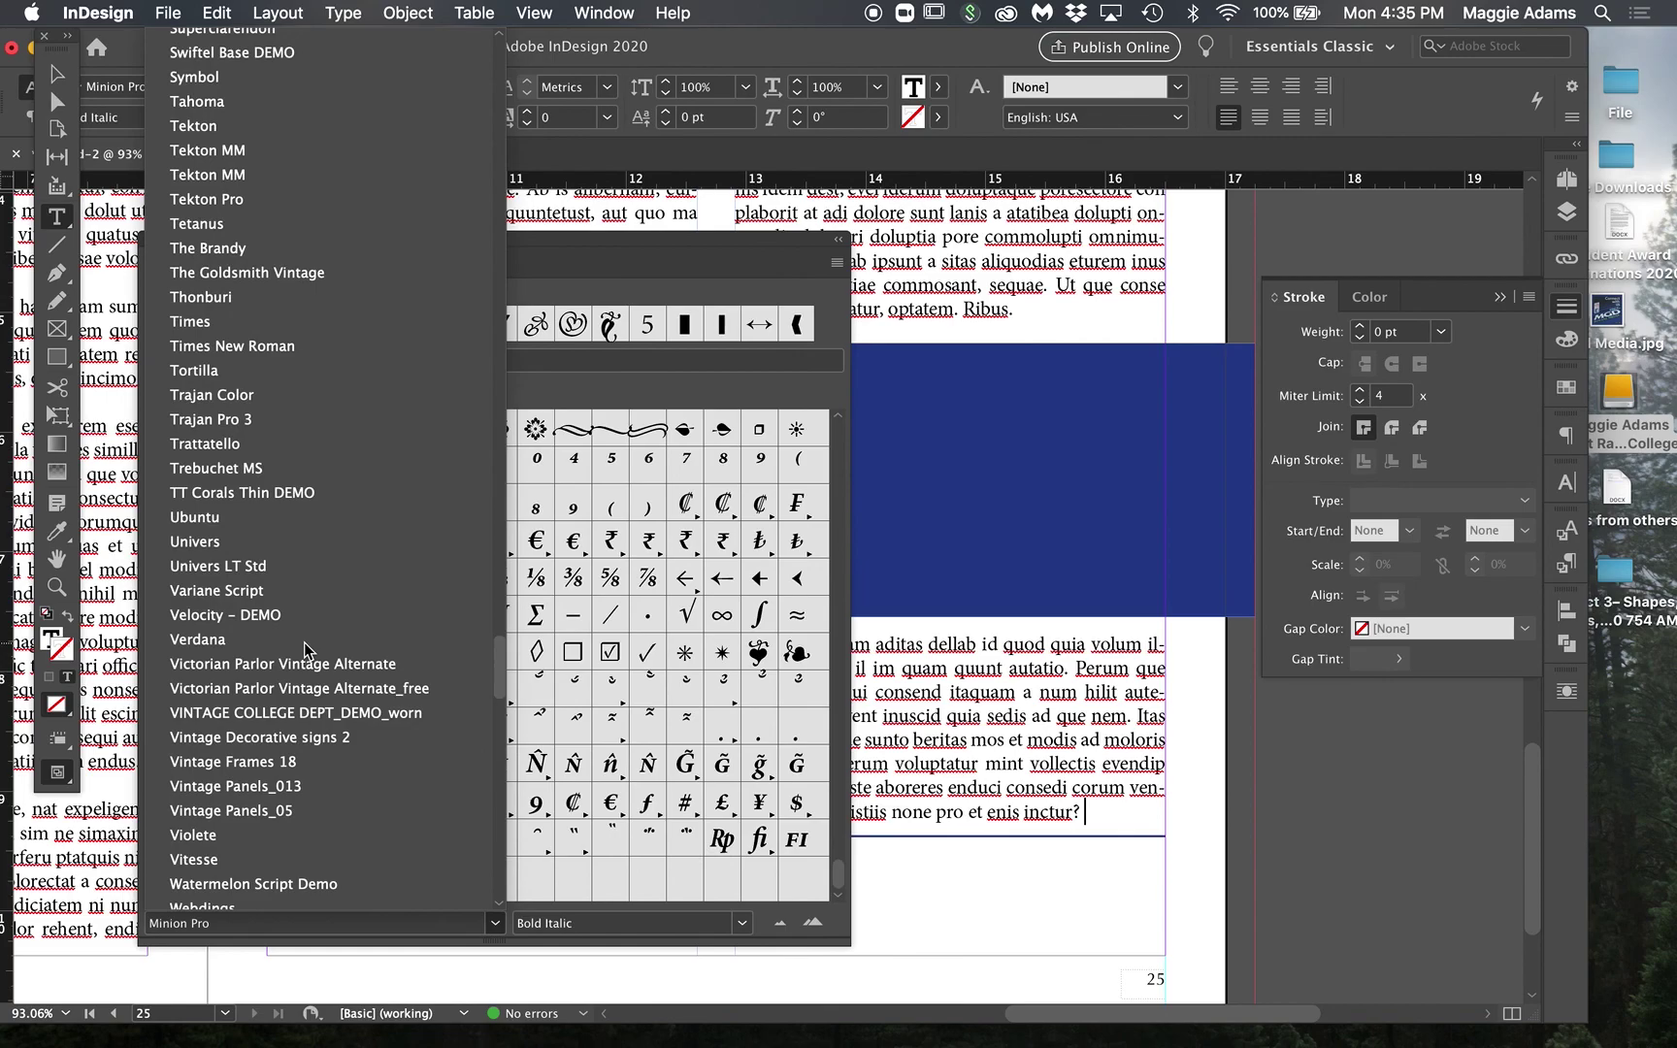
scroll(263, 768, "down", 10)
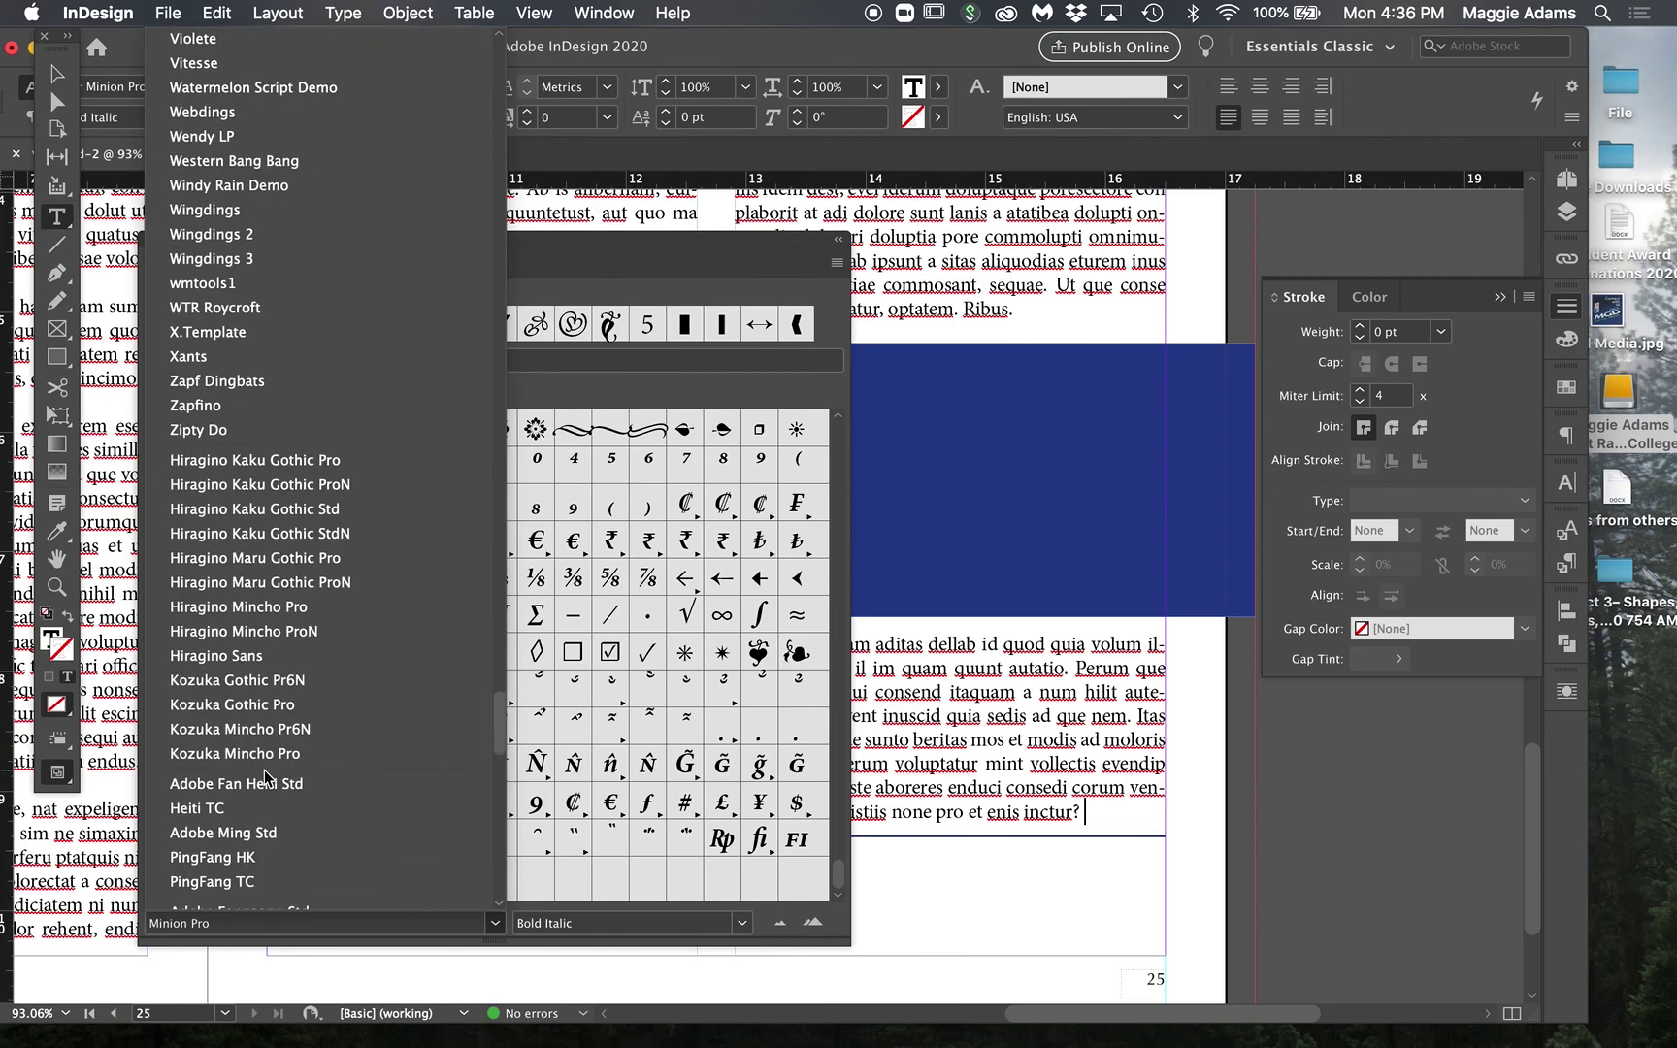
scroll(263, 769, "up", 3)
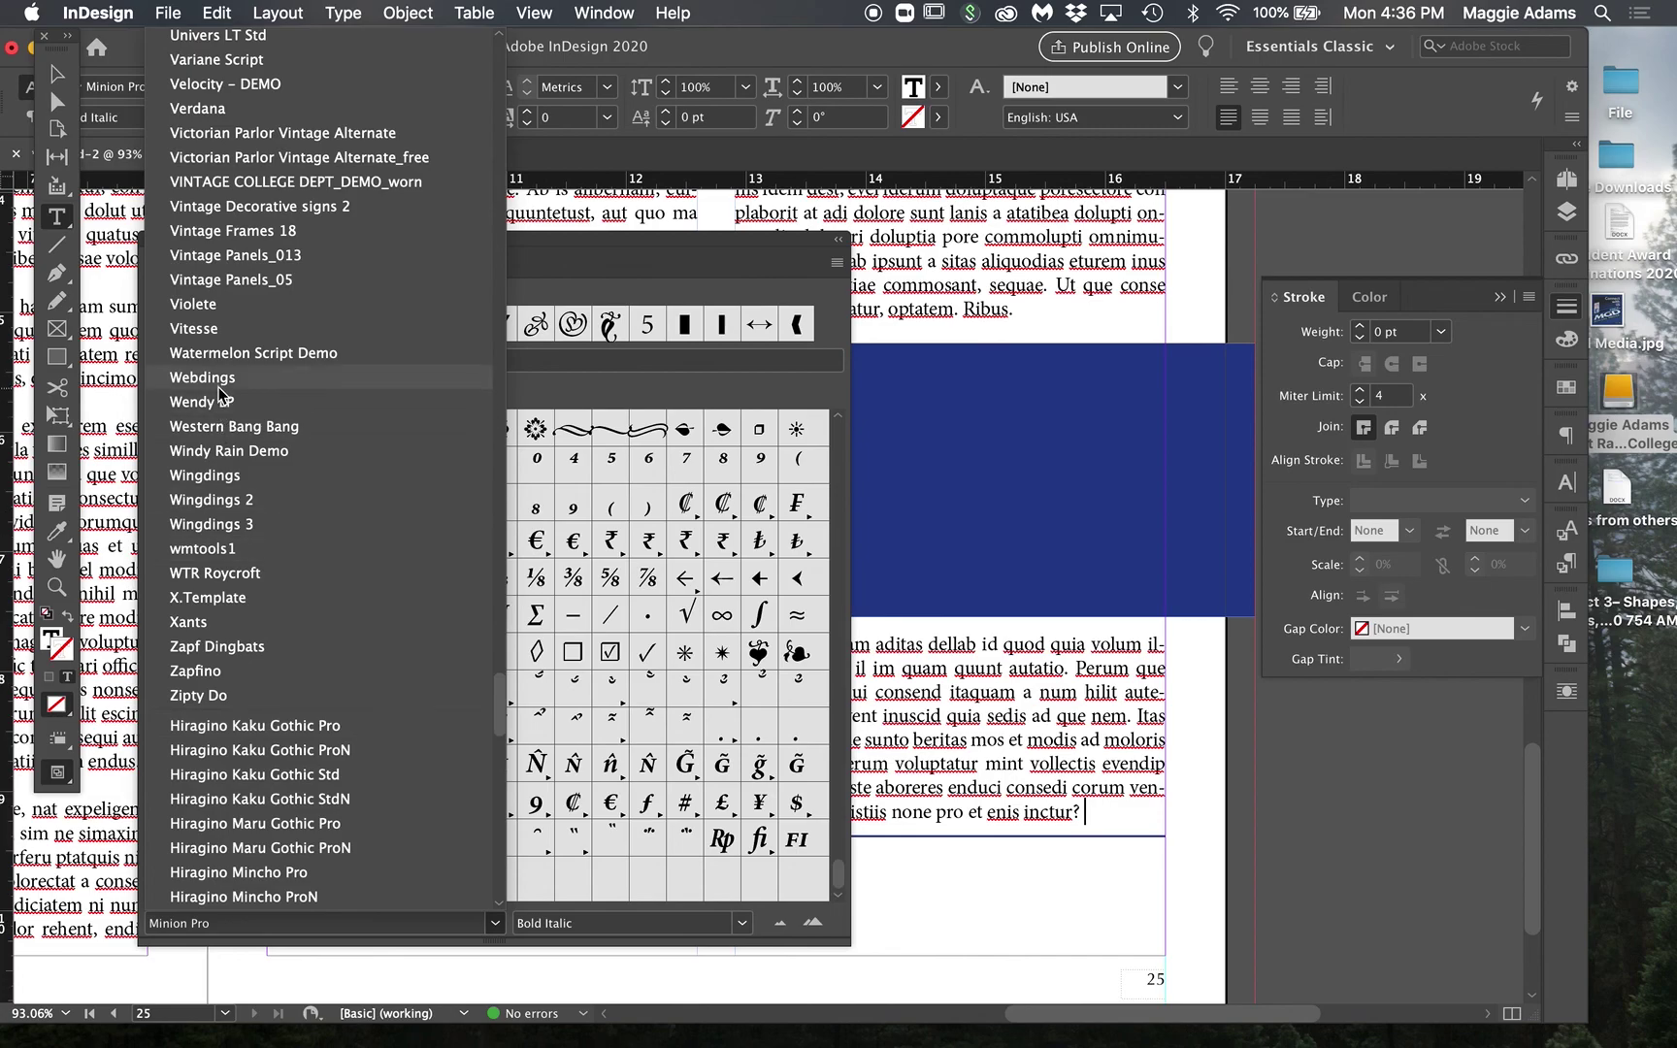
left_click(221, 379)
left_click(798, 543)
double_click(798, 543)
Step: Set the square end mark to 6 pt with a 1 pt baseline shift and close the Glyphs panel
left_click(1094, 813)
key("super+shift+comma")
key("super+shift+comma")
key("super+shift+comma")
key("super+shift+comma")
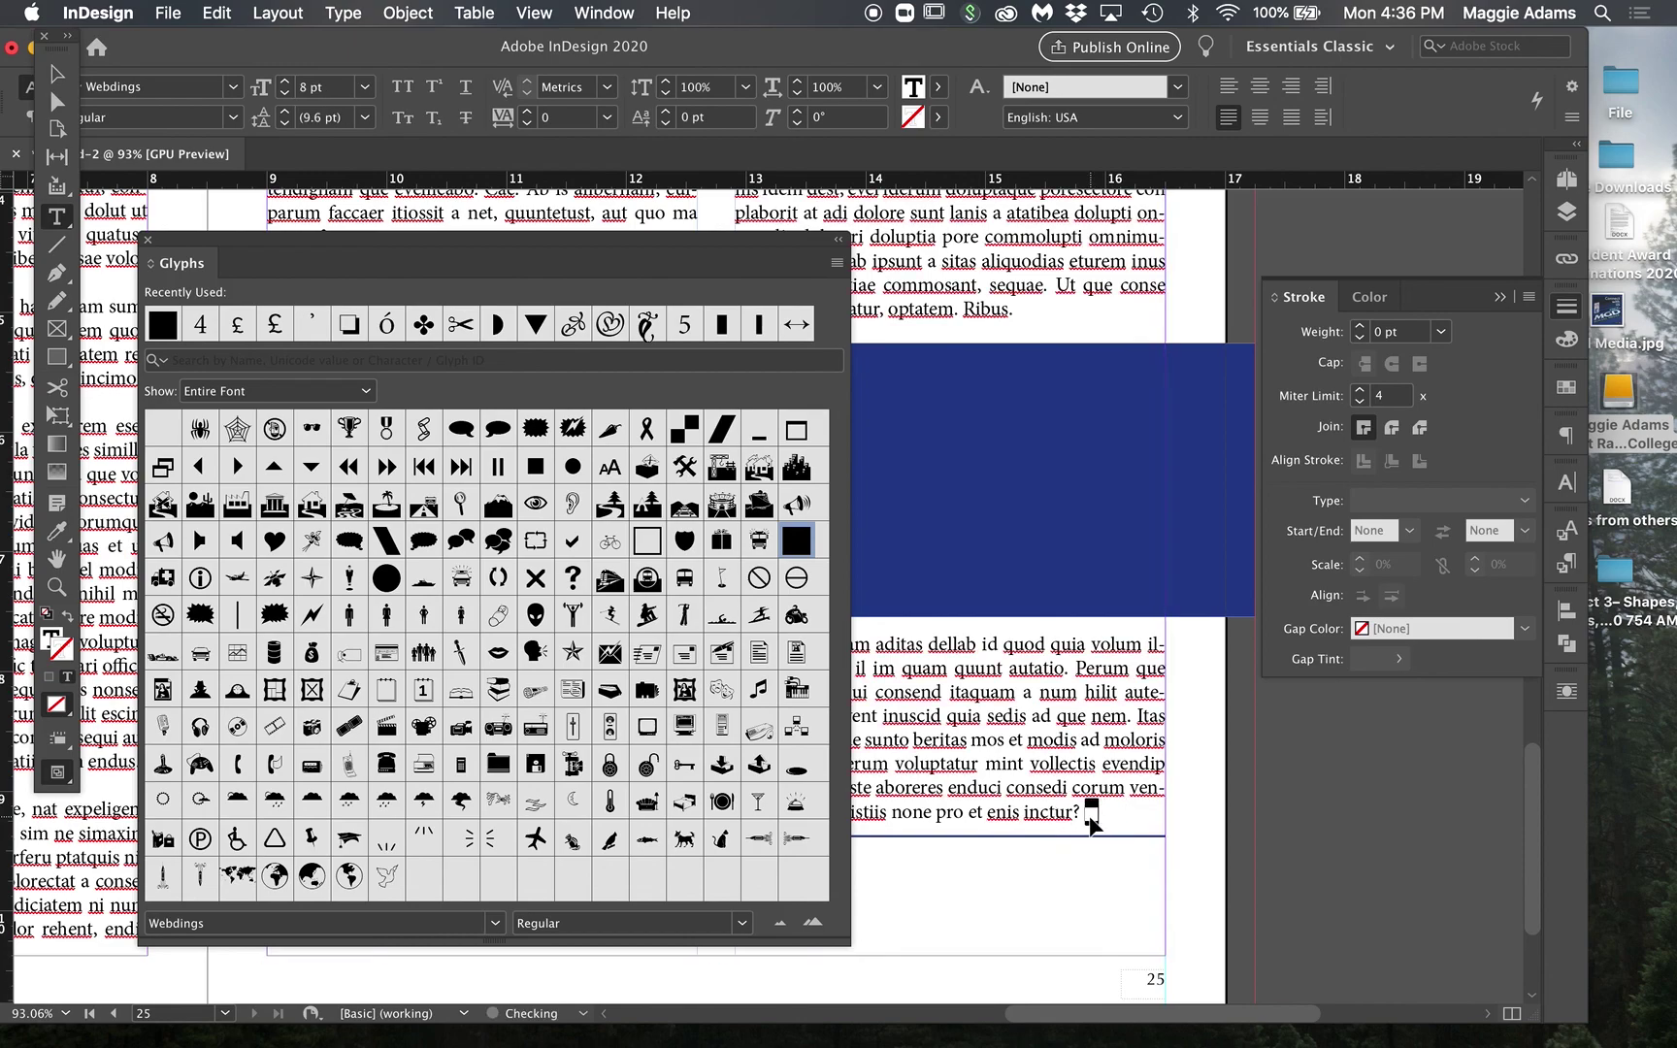
key("super+shift+period")
left_click(667, 112)
left_click(147, 240)
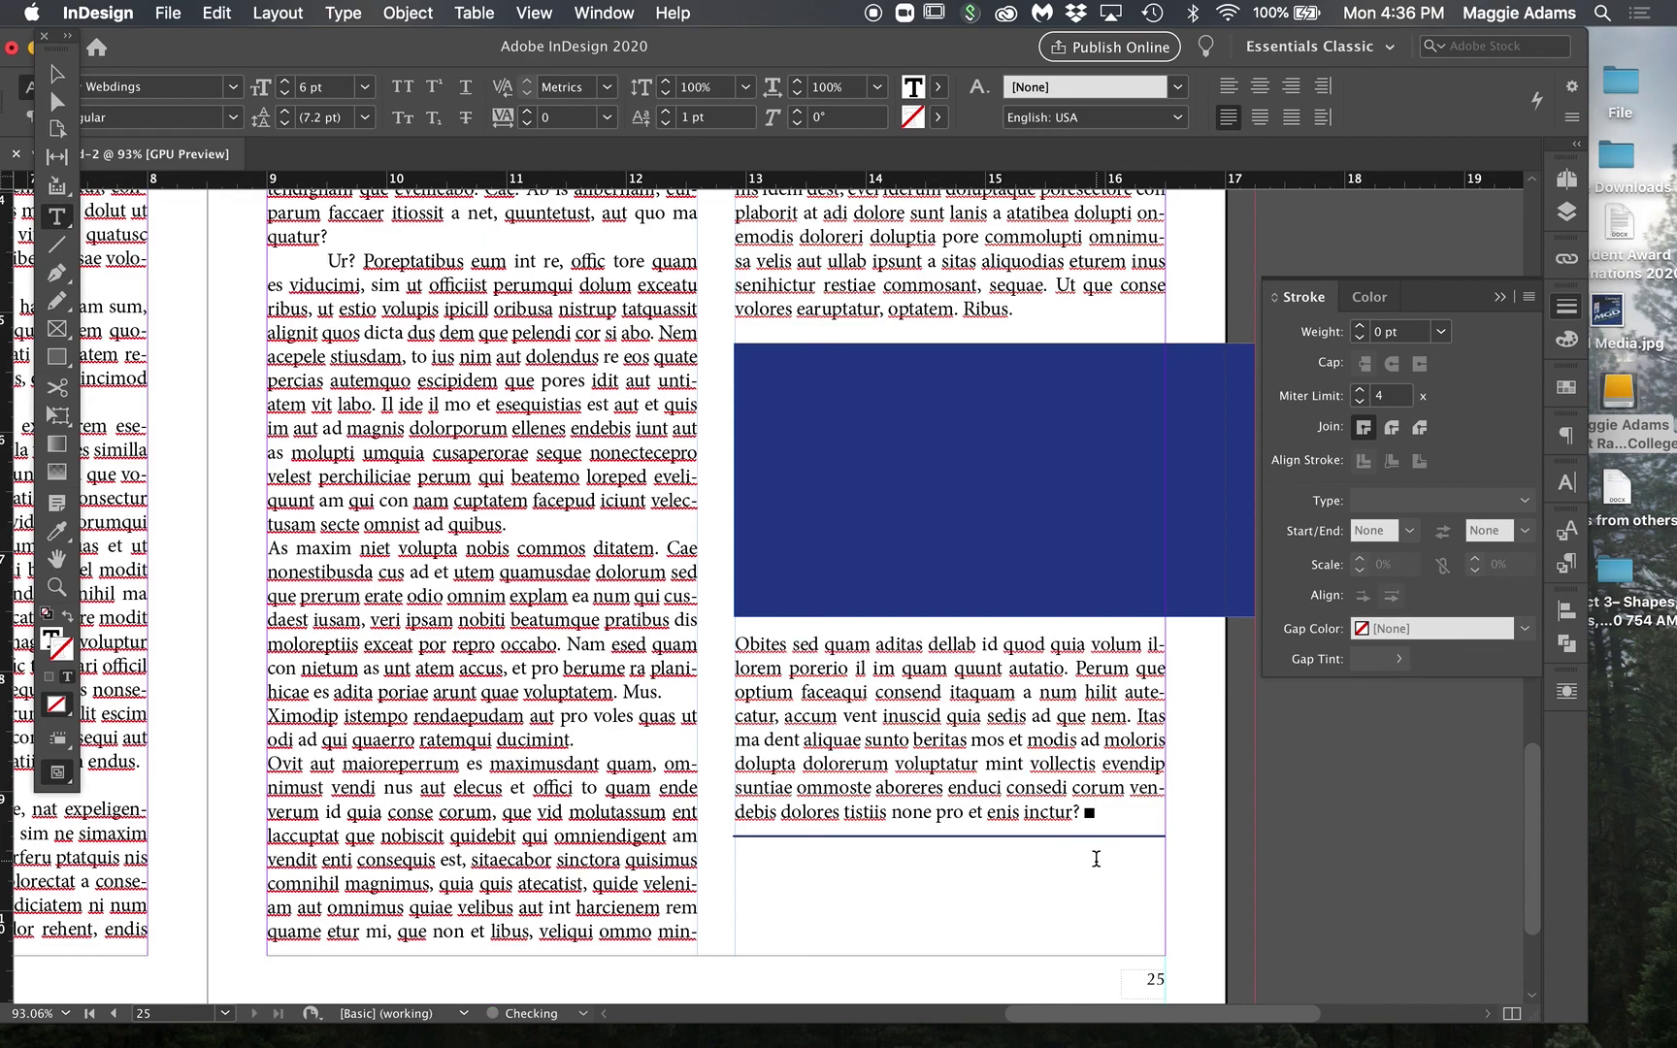
Step: Add the credit line "Written by" below the rule in the body text formatting, using pasted body text as the base
left_click_drag(845, 813, 818, 813)
key("super+c")
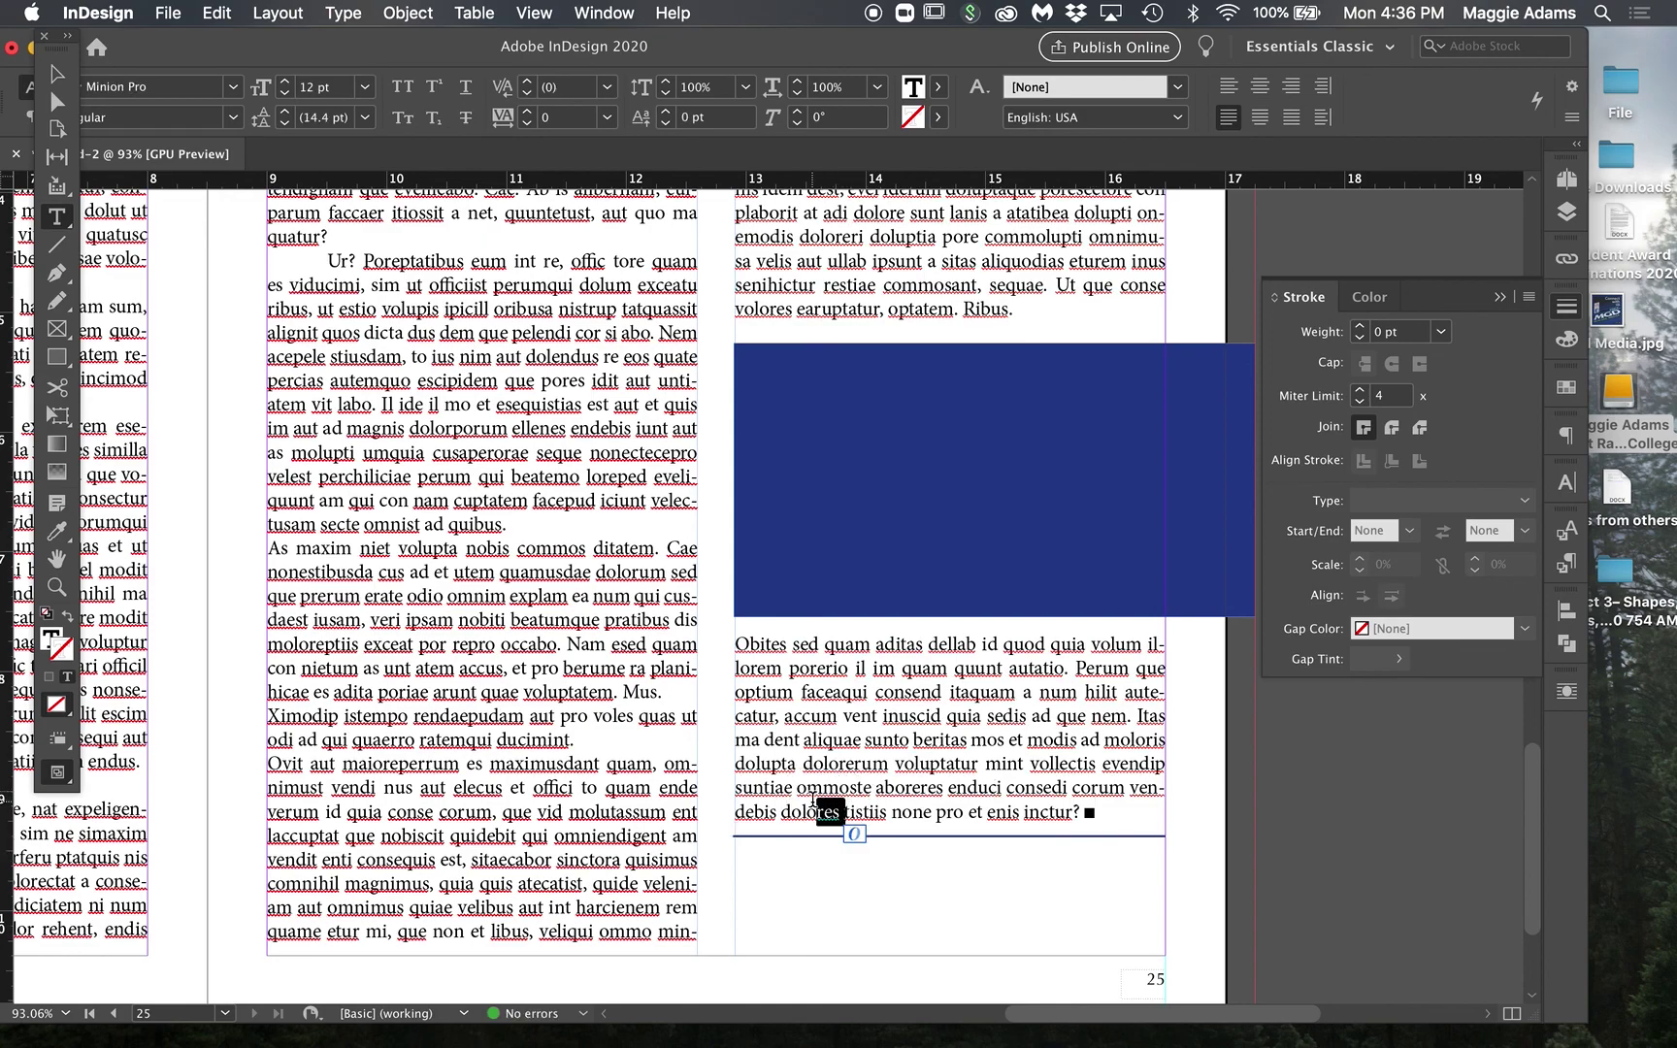
left_click(859, 905)
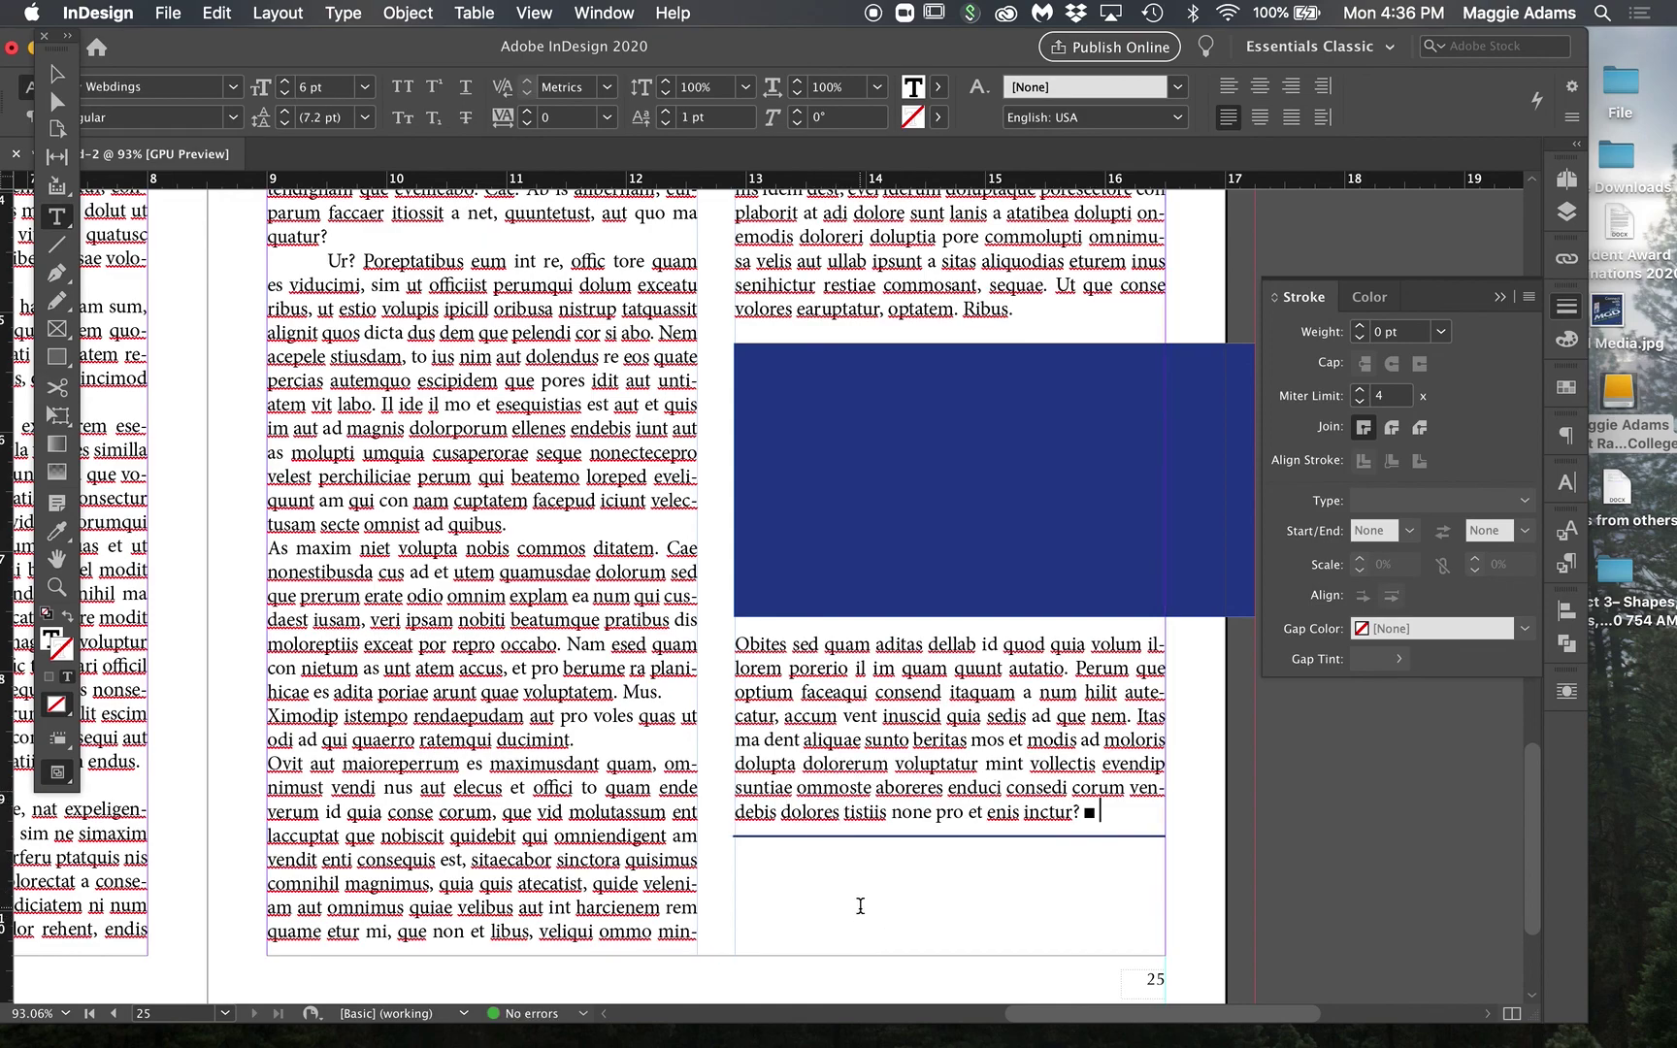
key("super+v")
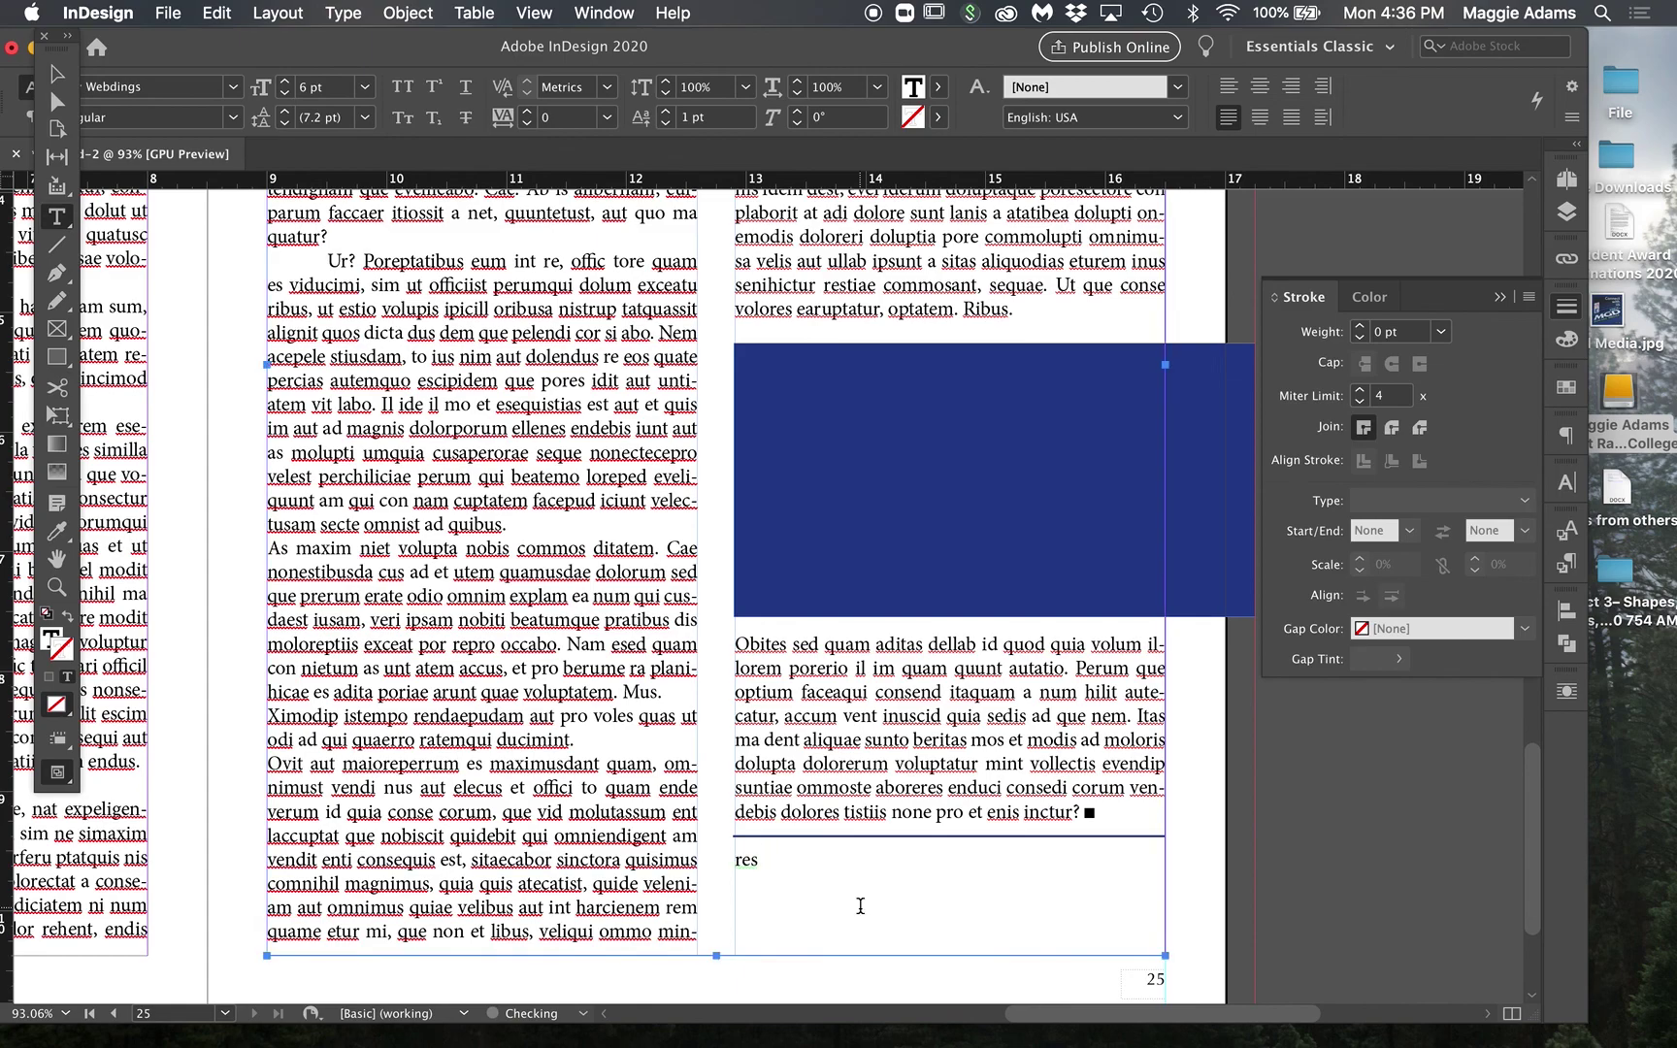
left_click_drag(761, 860, 736, 857)
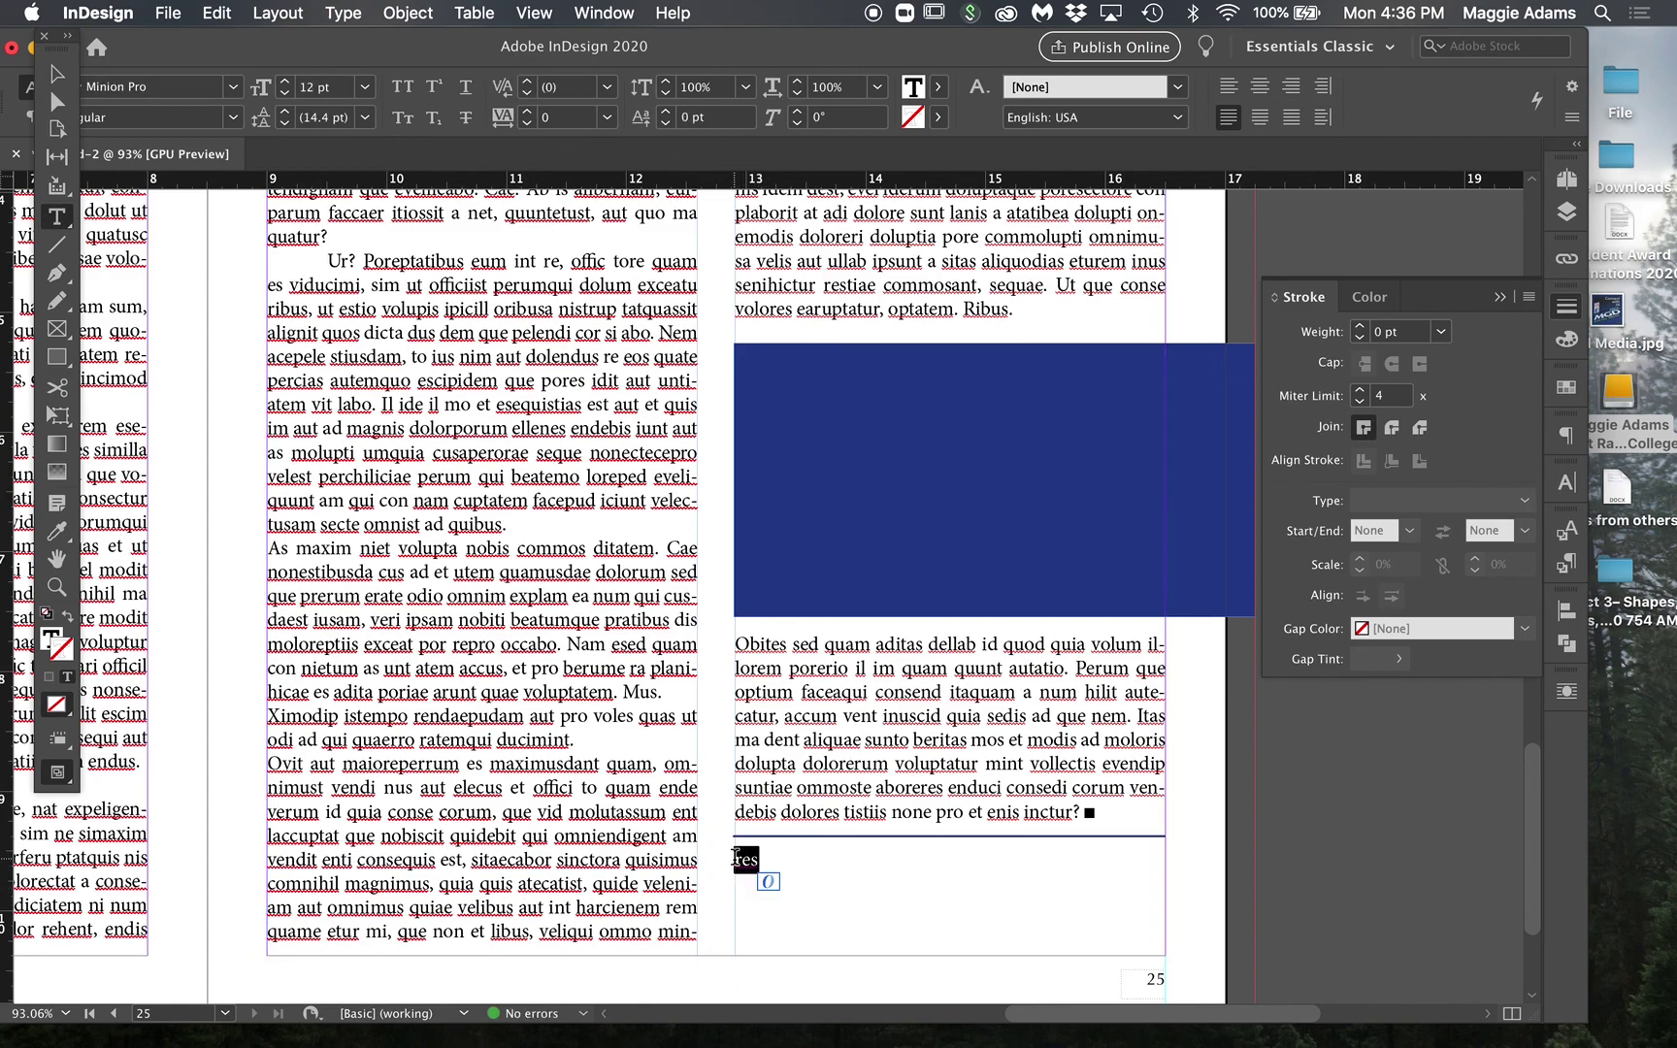
type("Written by")
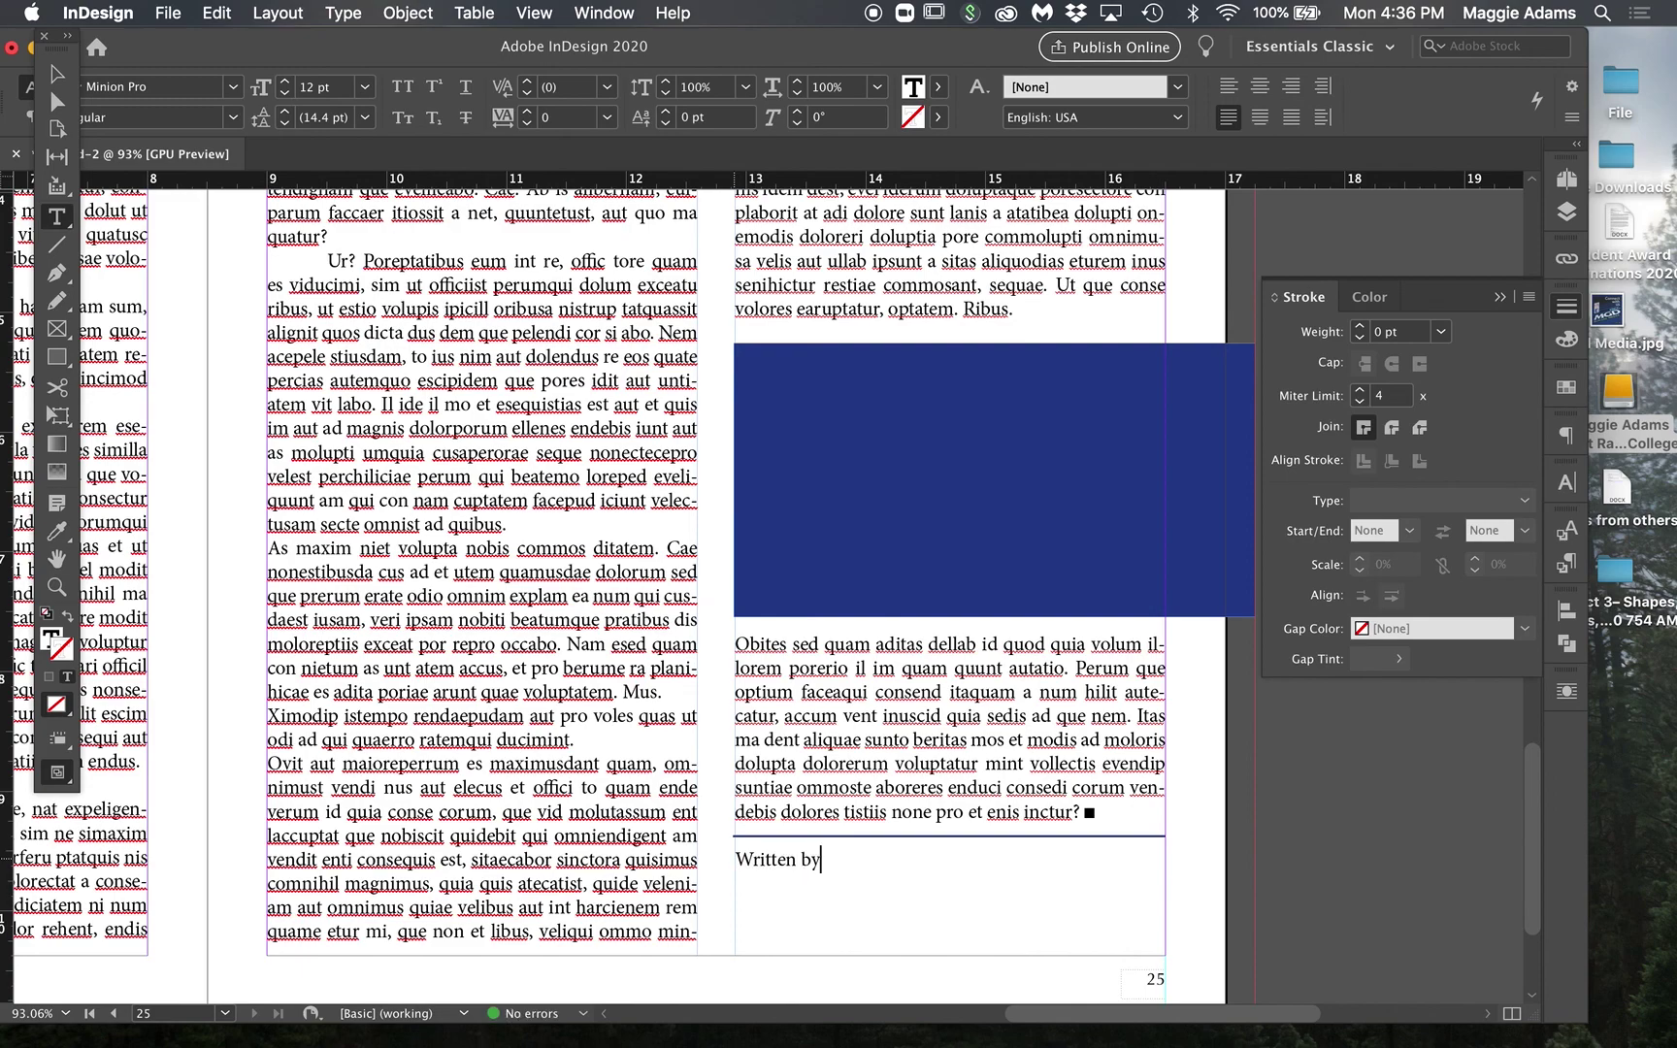
Step: Add the line "Photo Above: caption" under "Written by"
key("Return")
type("Phot")
type("o Above: sdaongn")
key("BackSpace")
key("BackSpace")
key("BackSpace")
key("BackSpace")
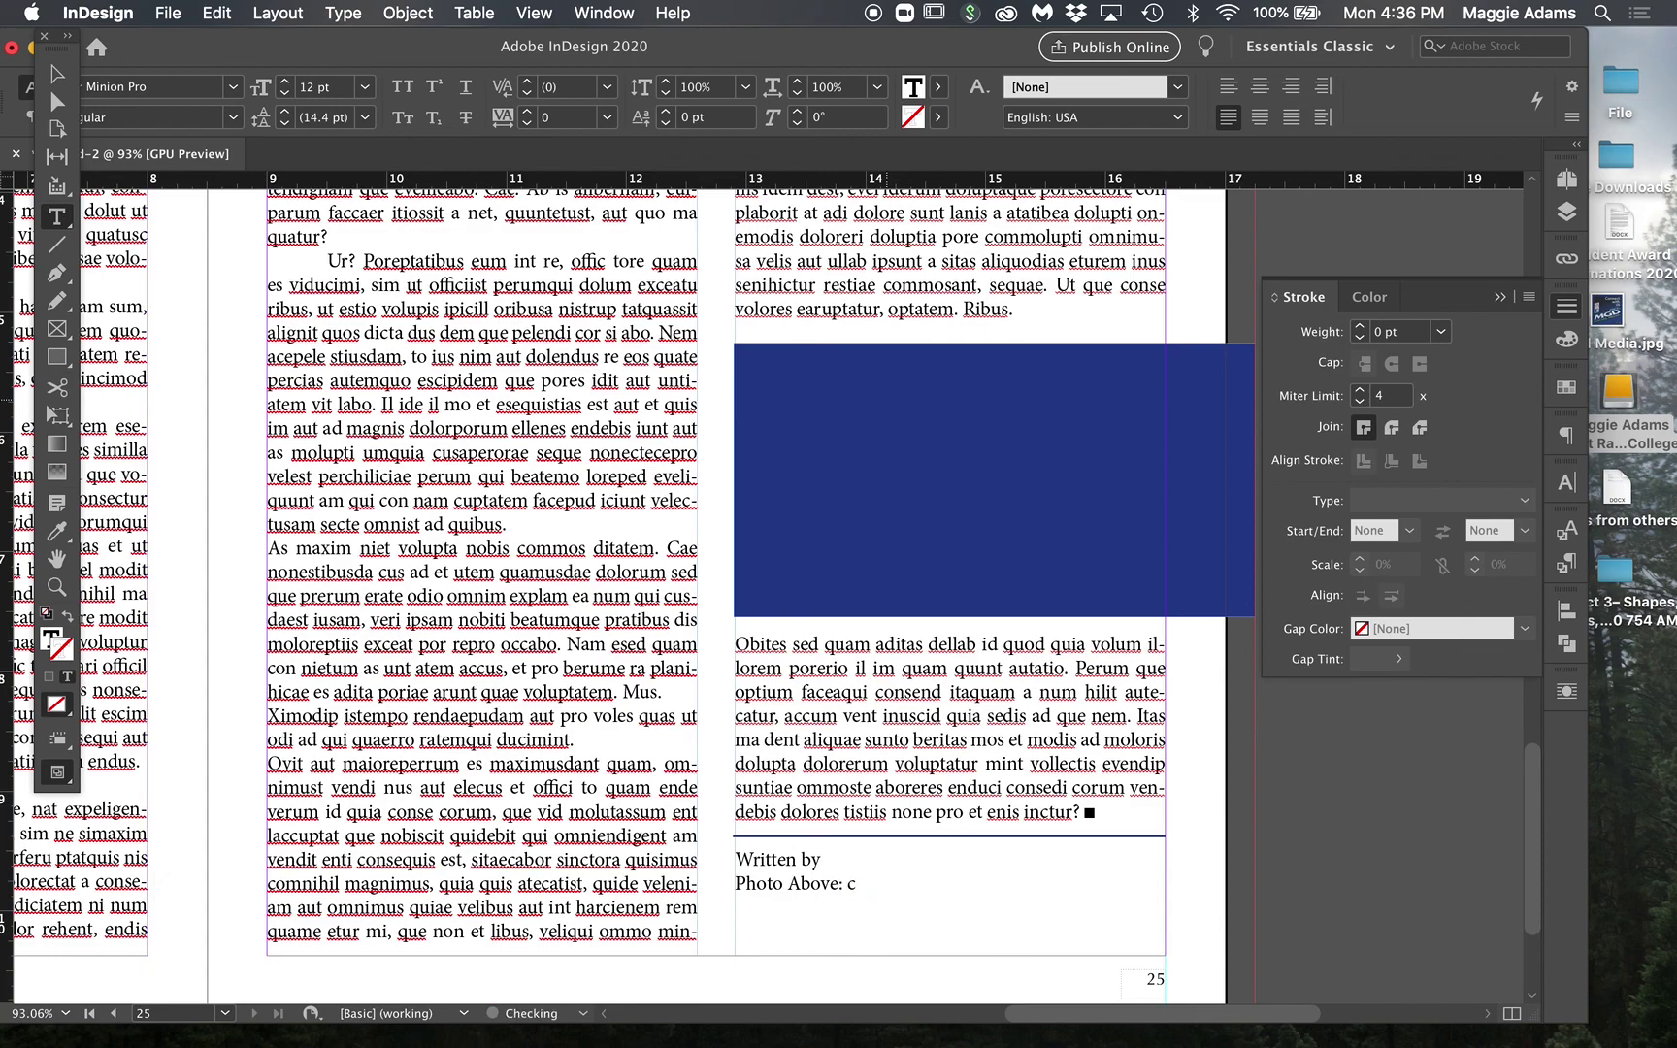
type("caption")
Step: Review the layout of the whole page 24–25 spread
scroll(968, 917, "up", 5)
scroll(967, 917, "left", 3)
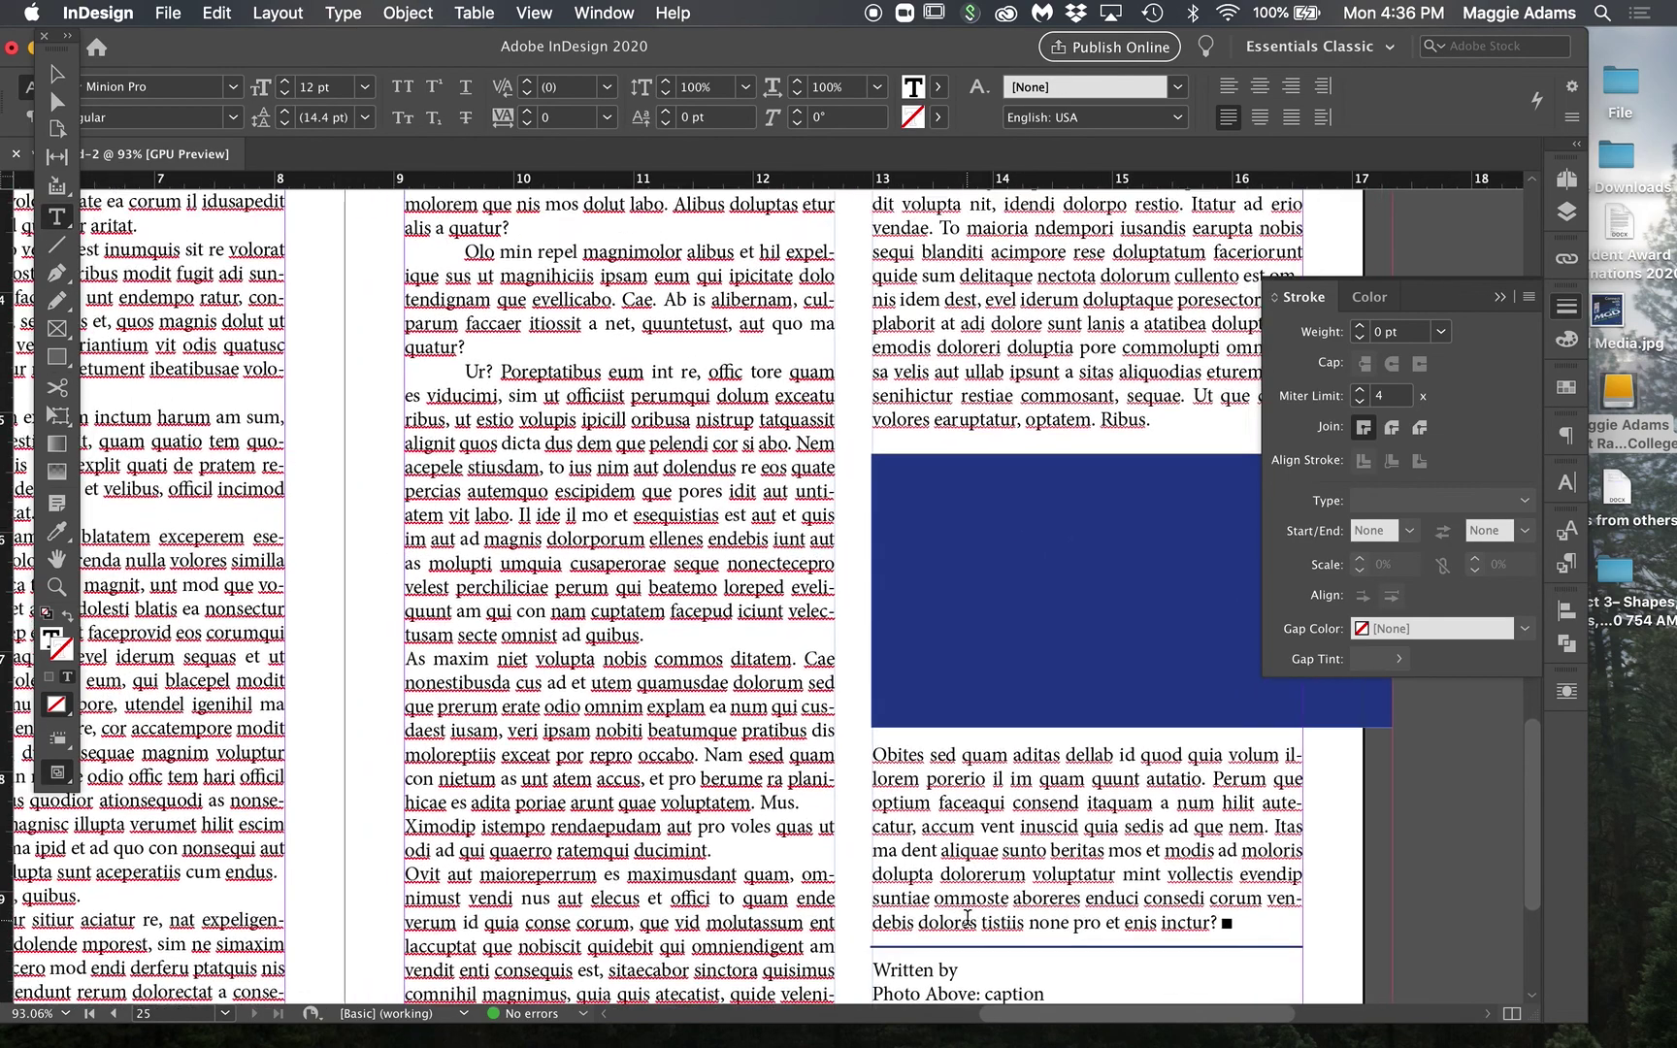
left_click(57, 586)
left_click(849, 709, "alt")
left_click(750, 560, "alt")
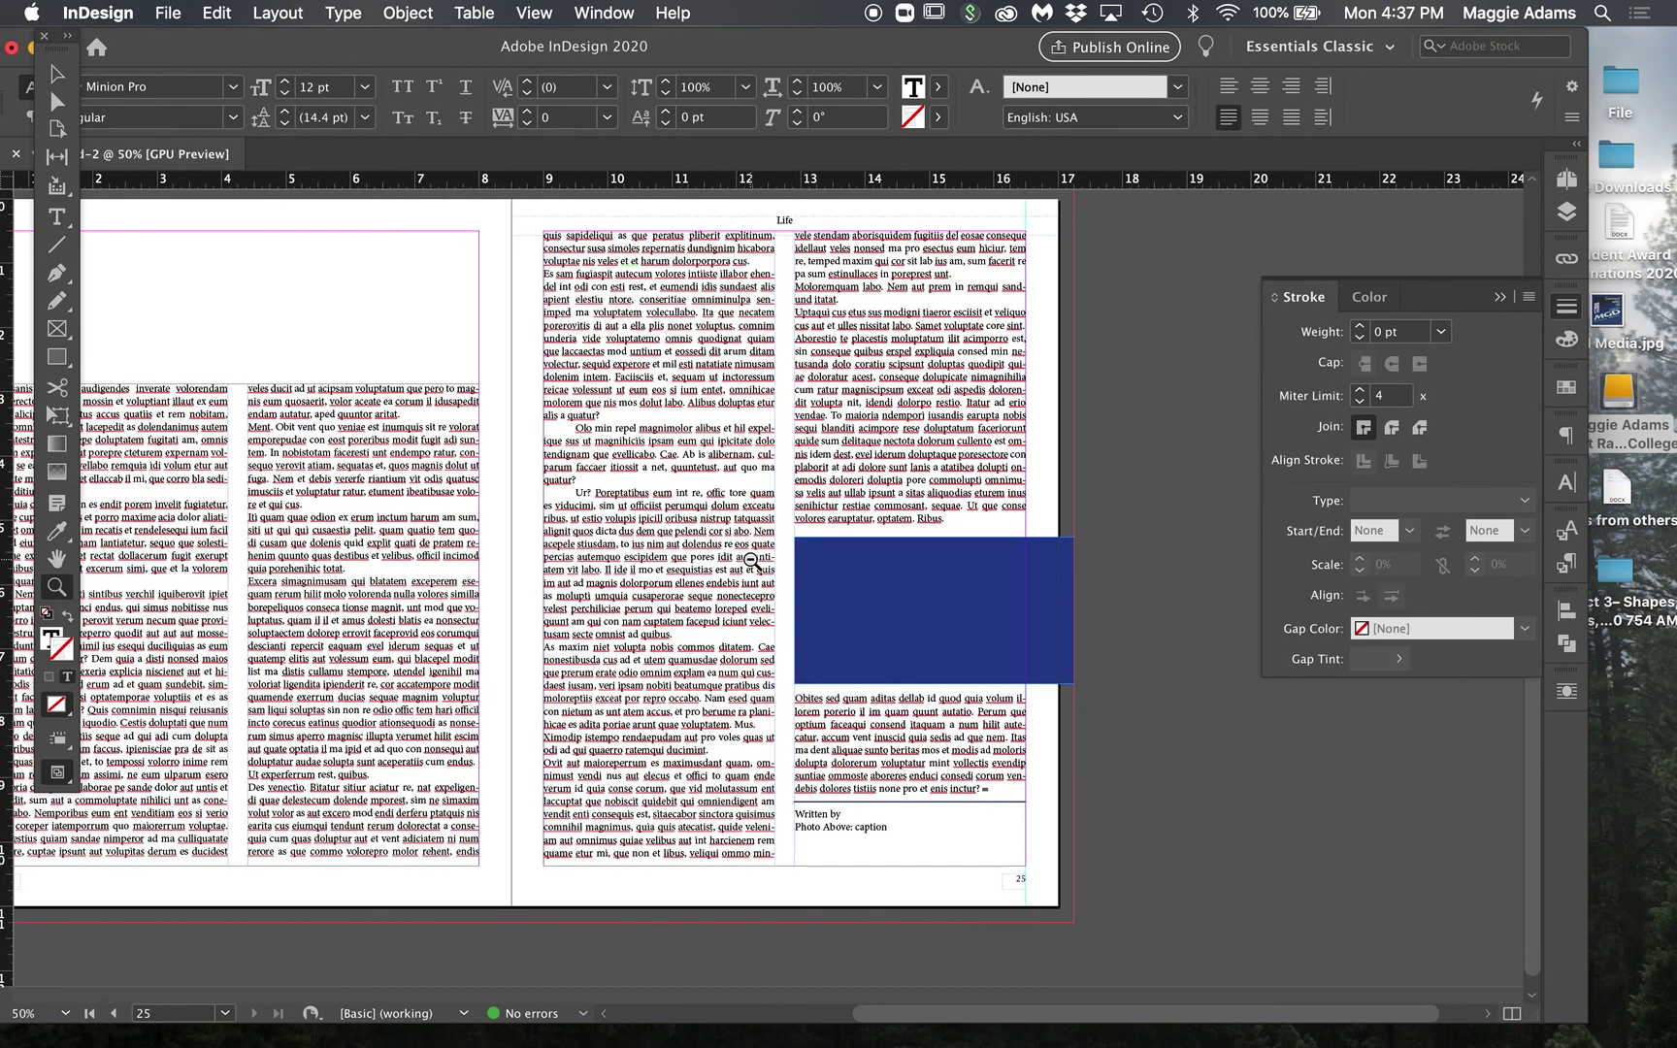
left_click(597, 531, "alt")
left_click(734, 739)
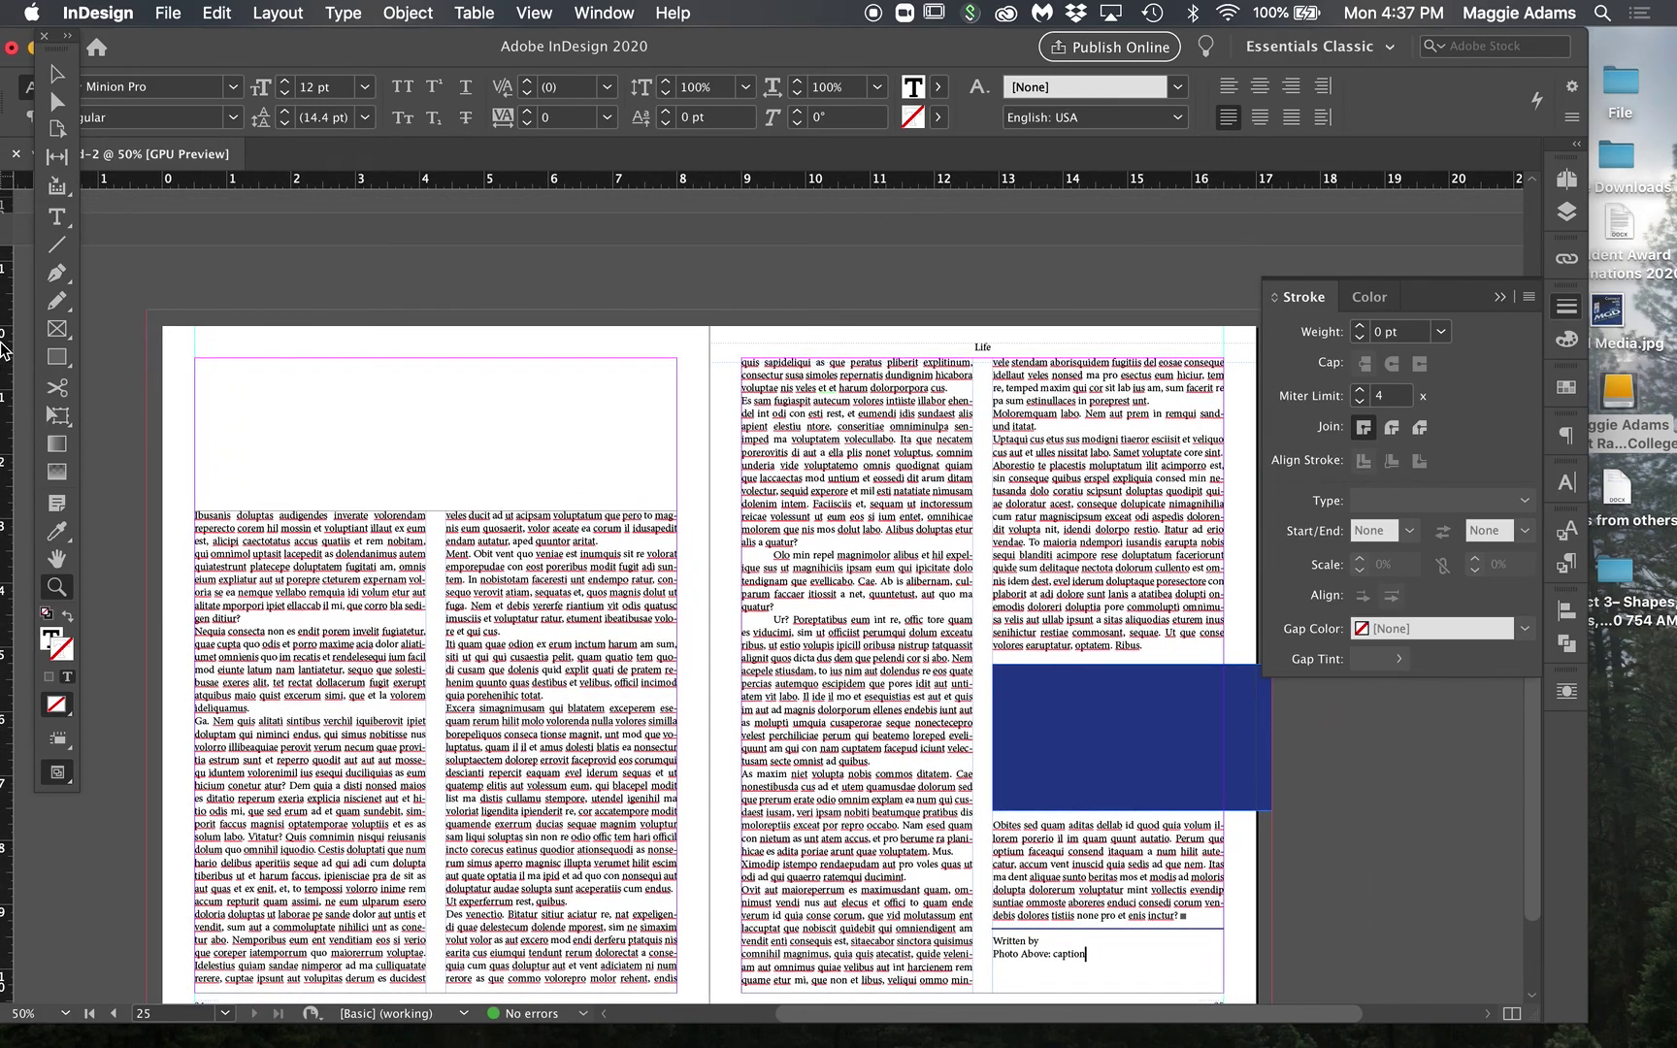
Step: Give the story's opening paragraph on page 24 a drop cap three lines deep
left_click_drag(187, 486, 514, 646)
left_click(60, 217)
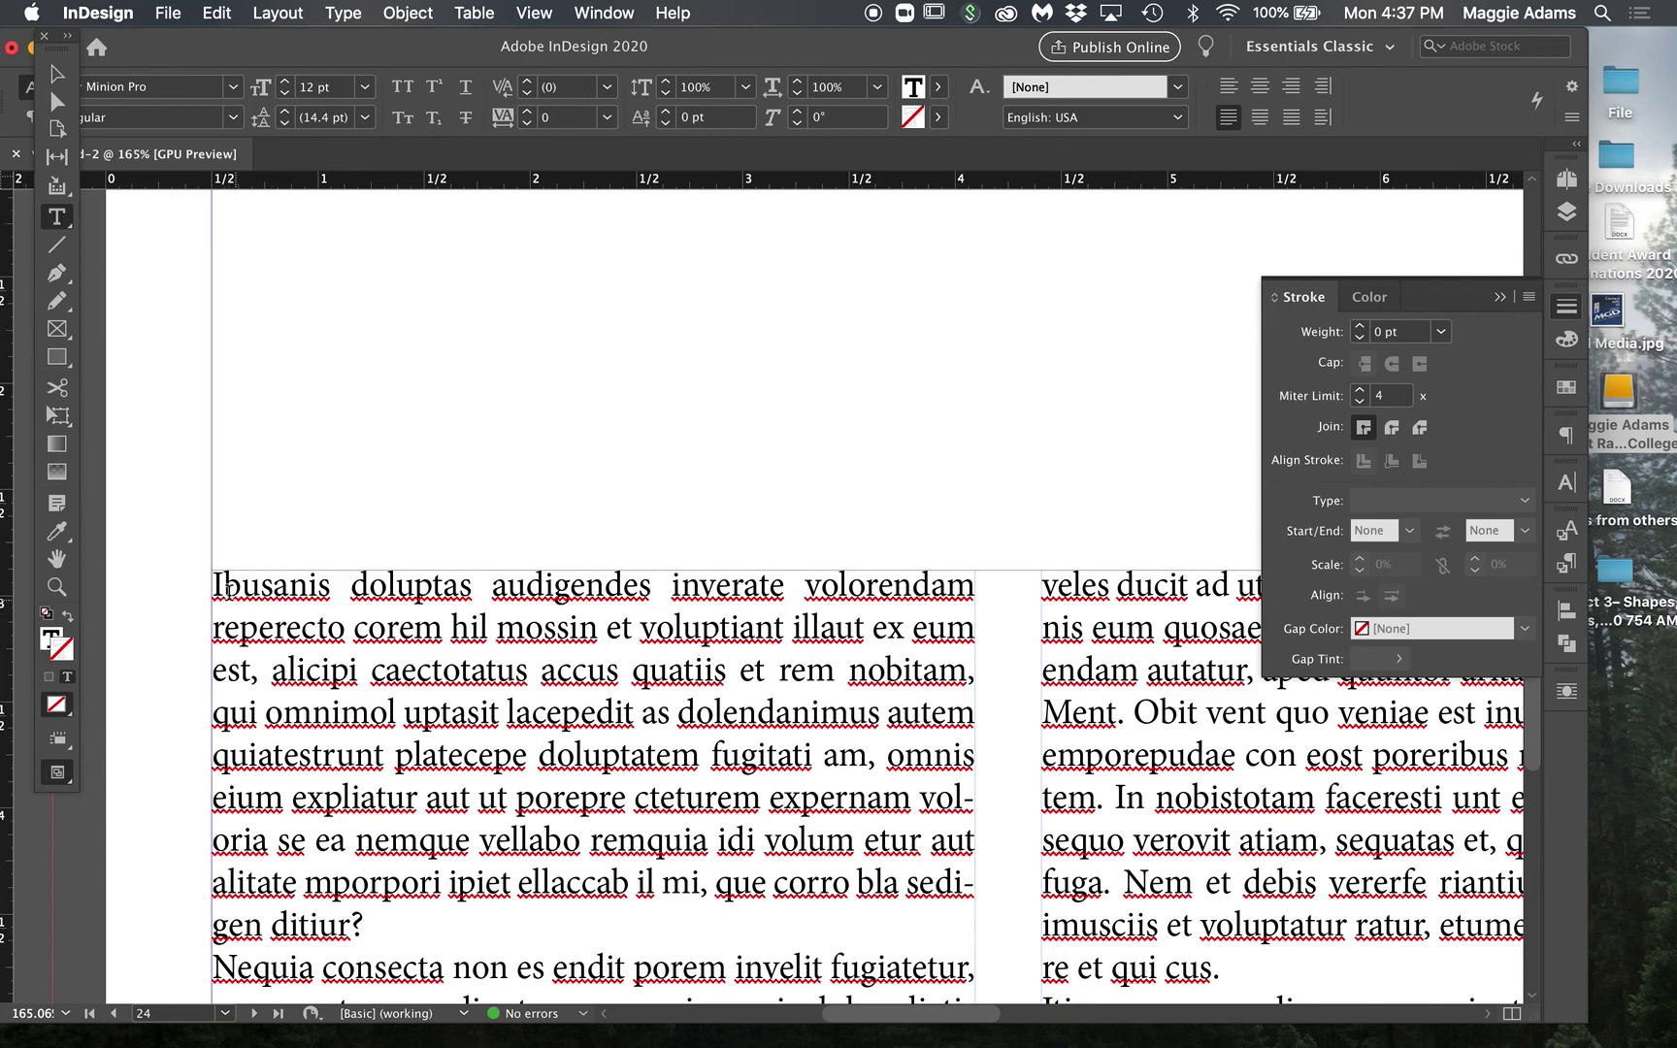
left_click_drag(222, 584, 213, 584)
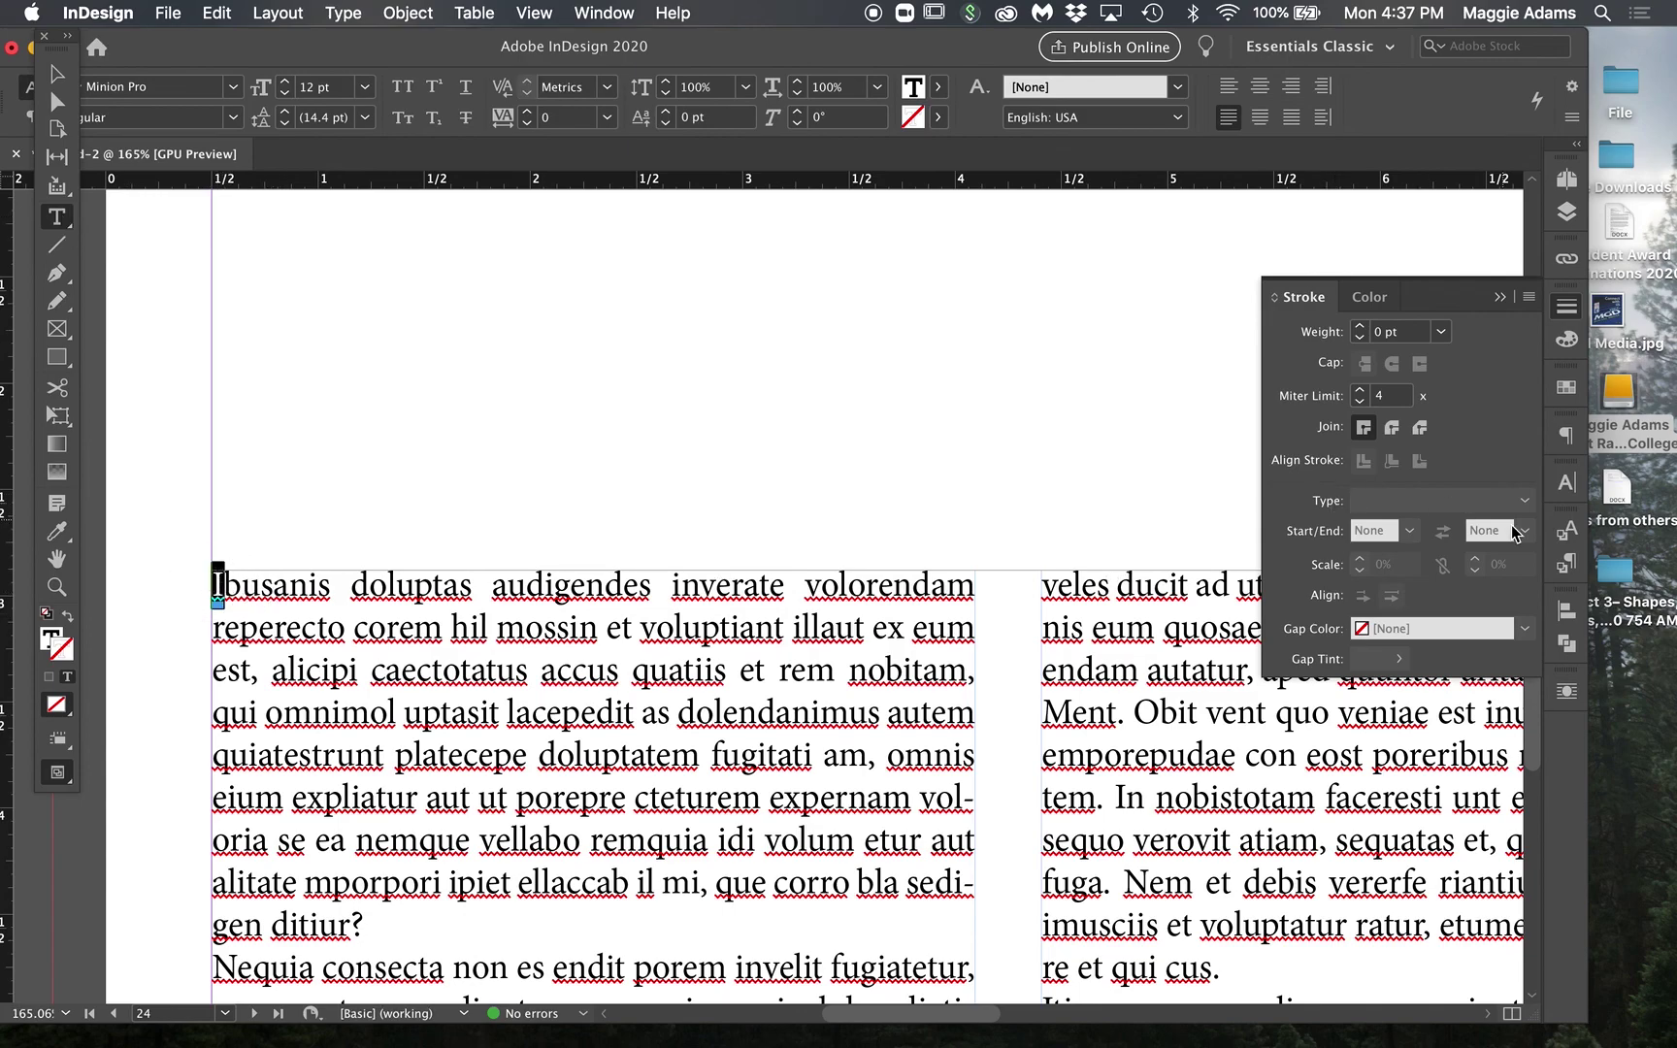
left_click(1568, 436)
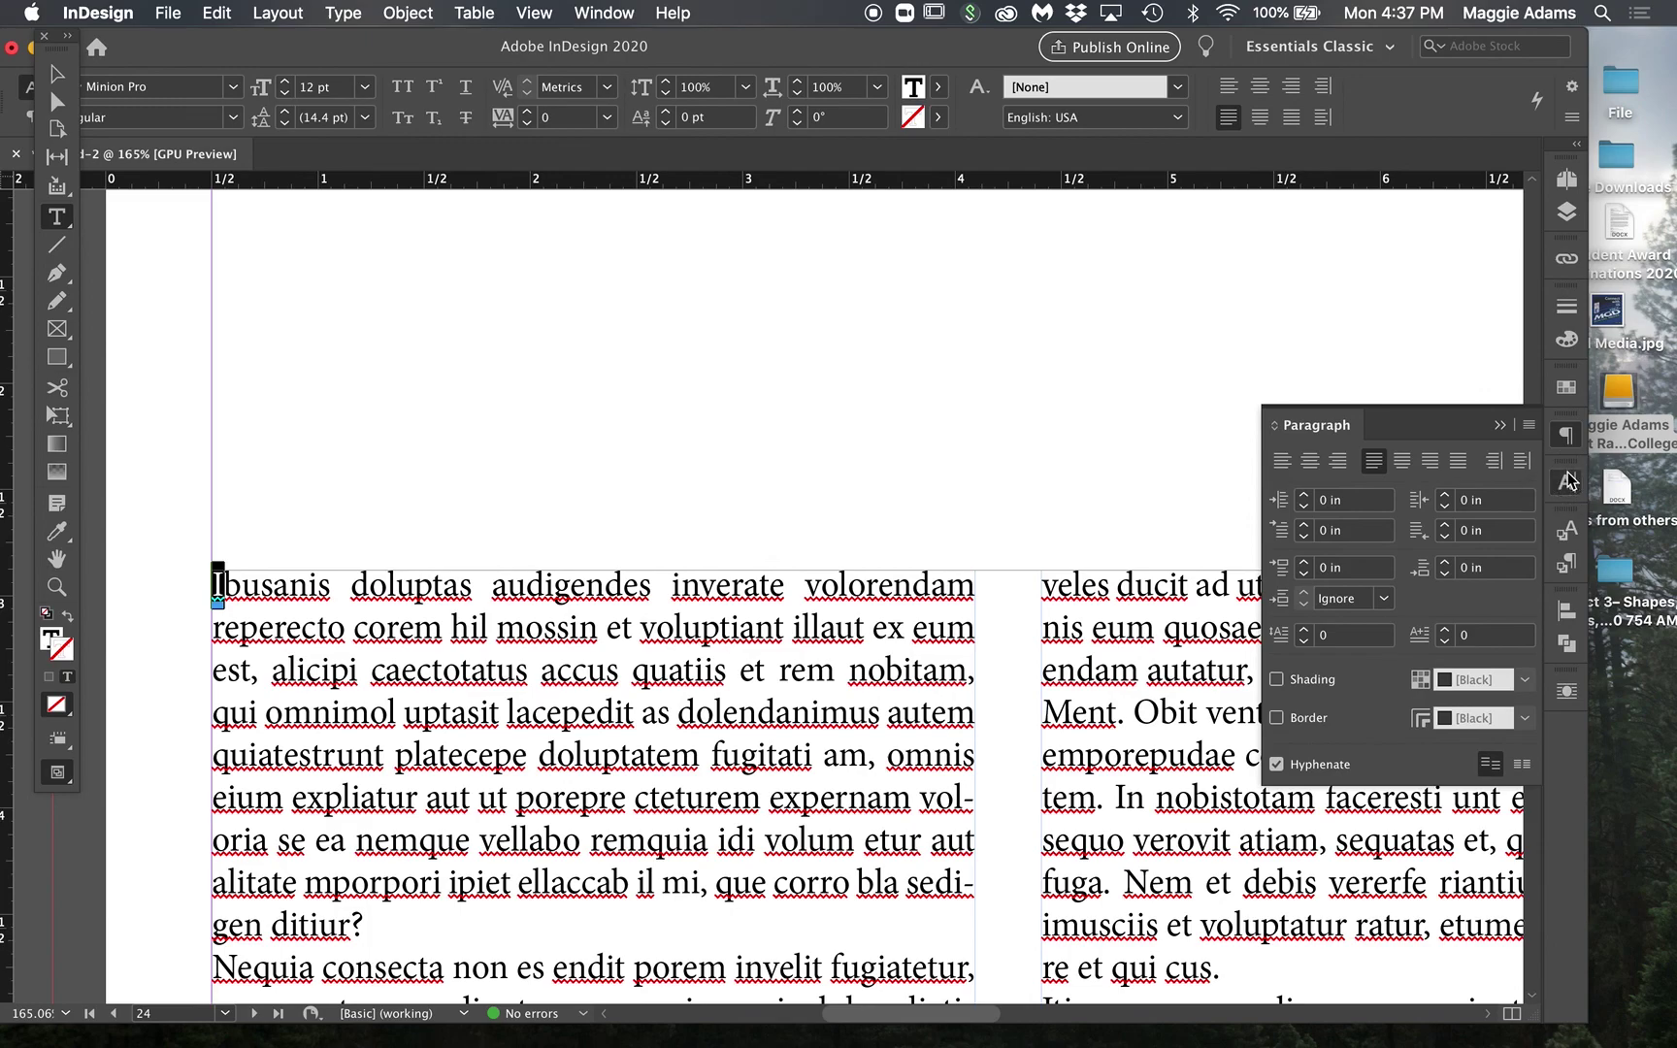
left_click(1567, 480)
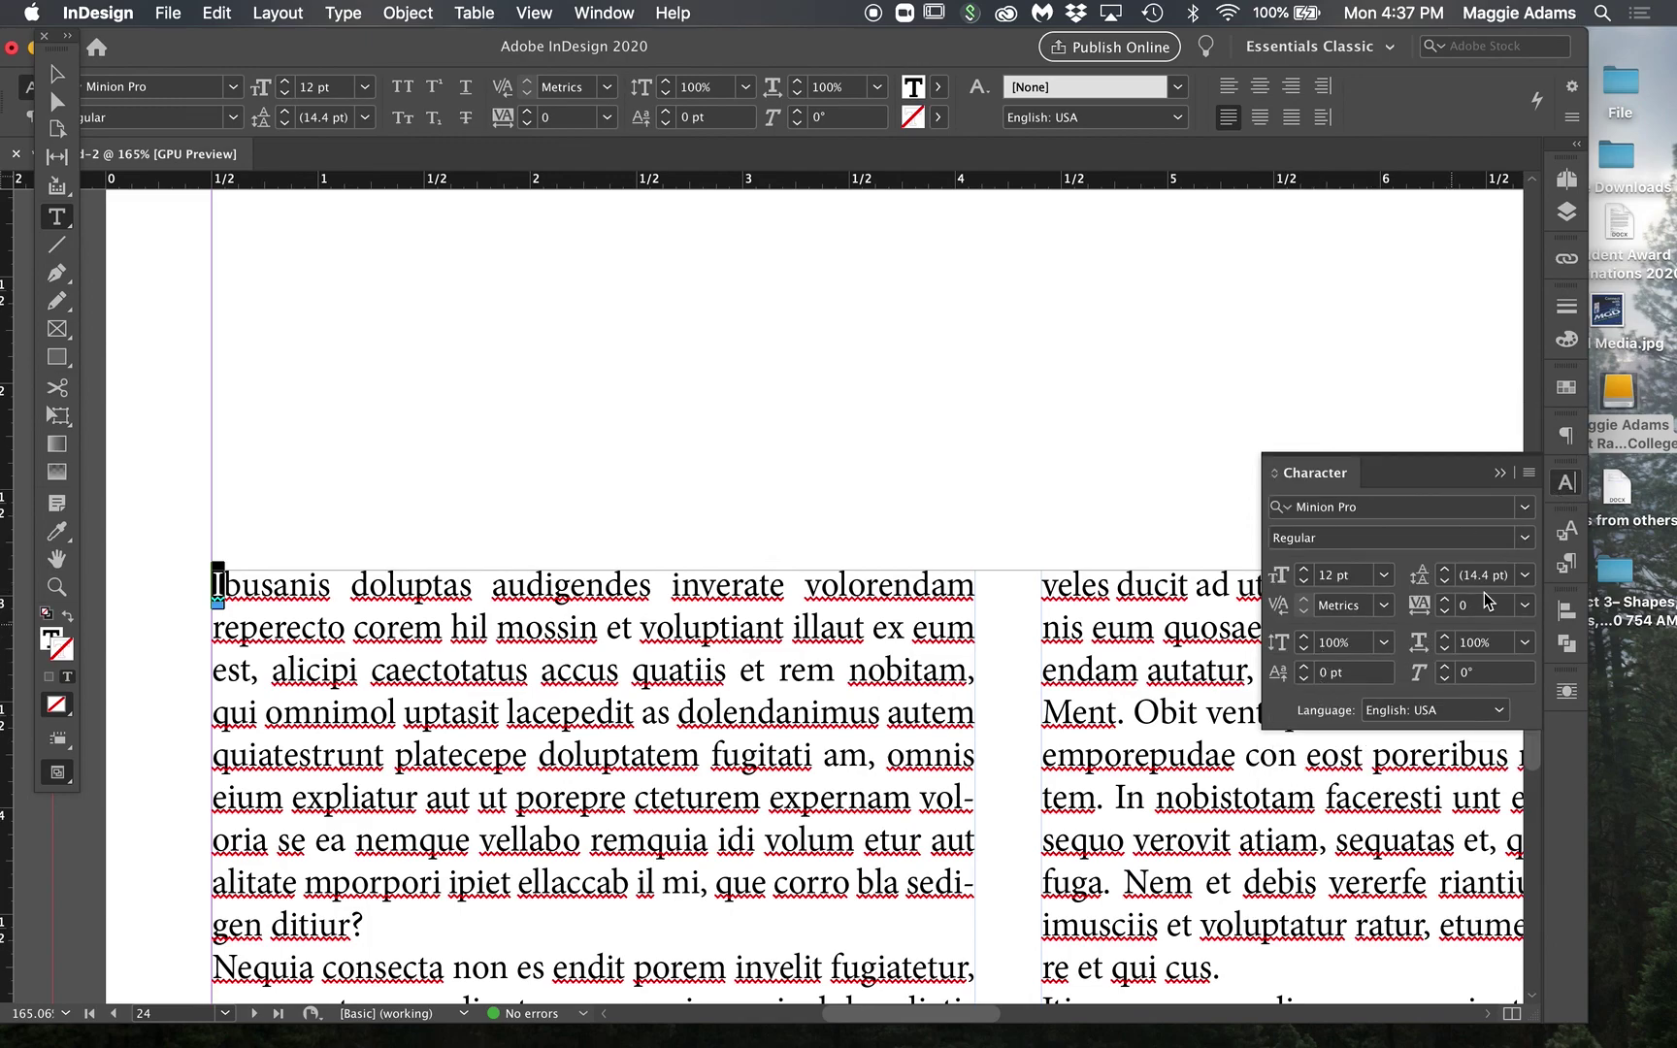
left_click(1567, 435)
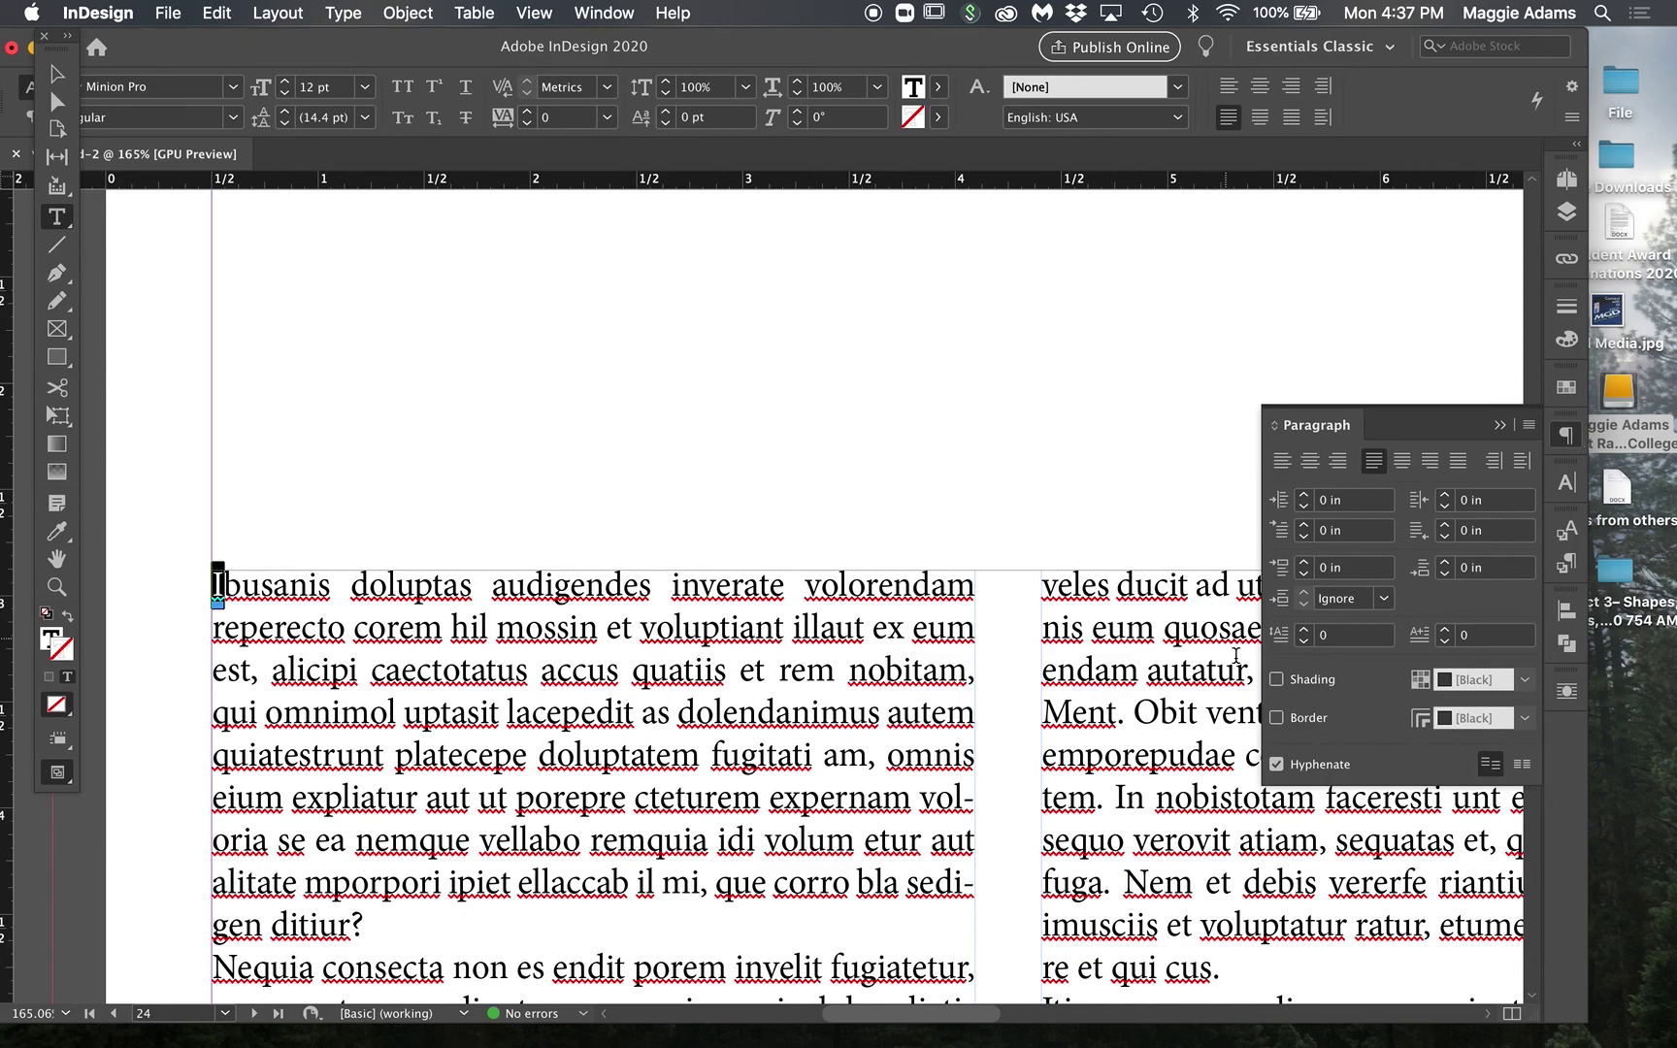
left_click(1305, 630)
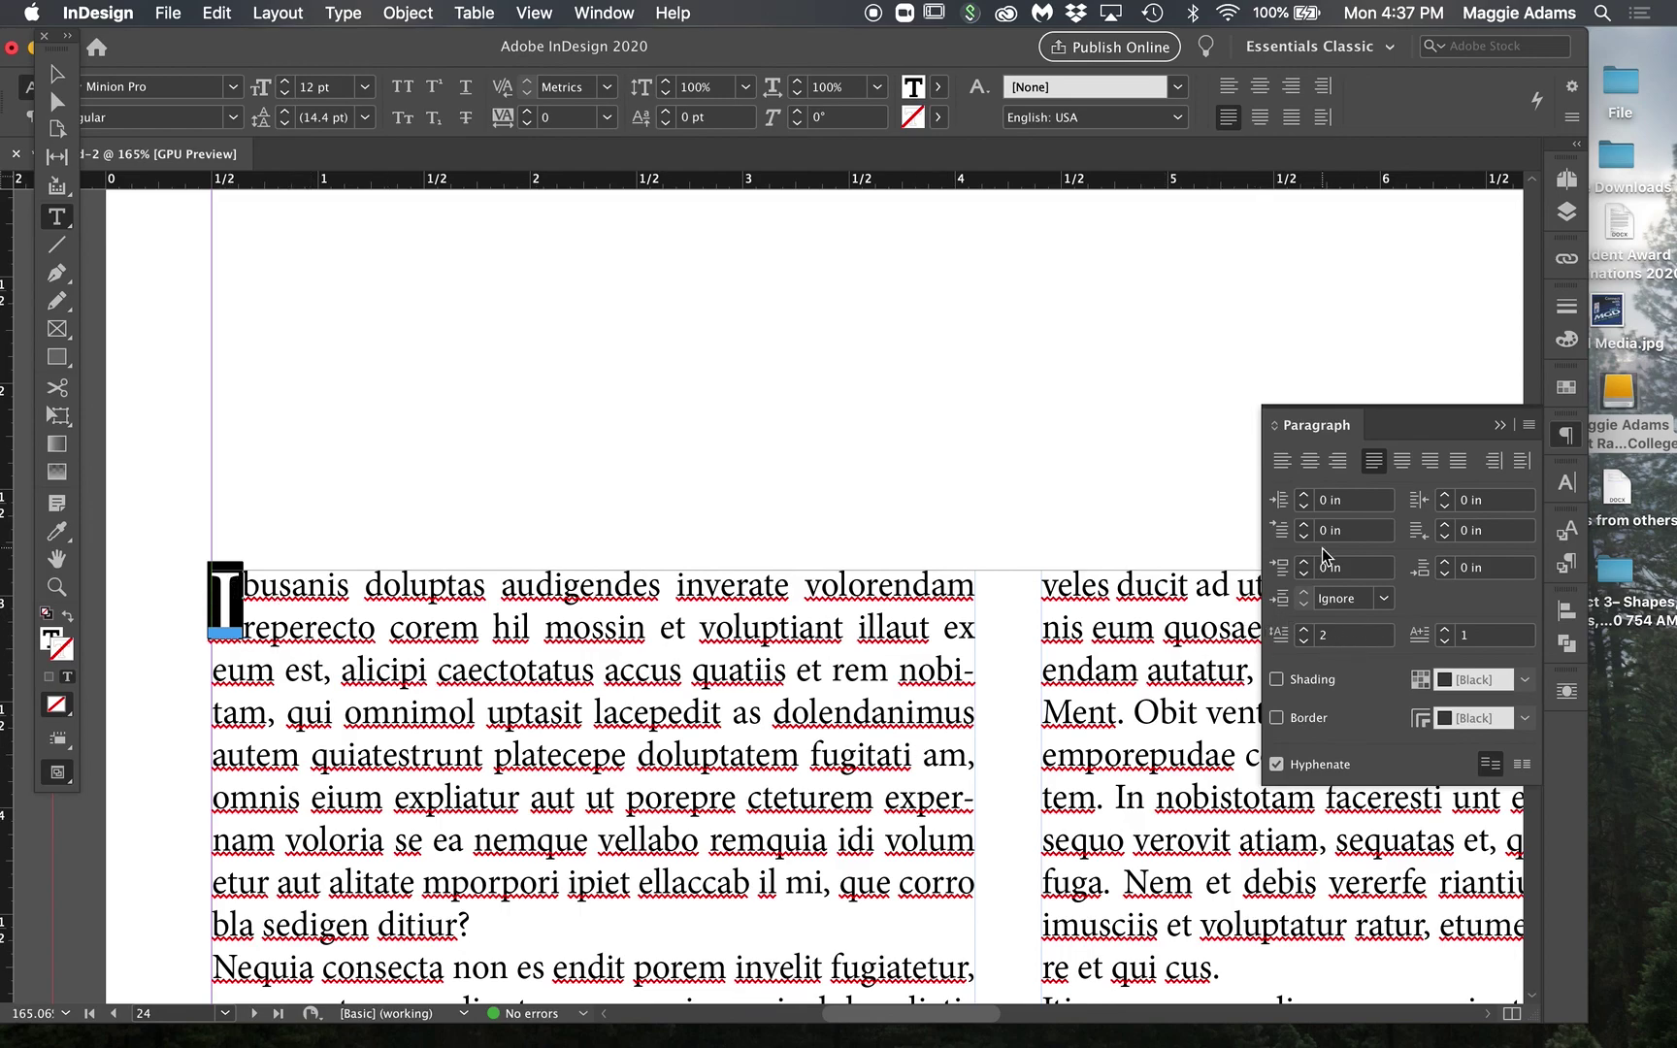
left_click(1304, 643)
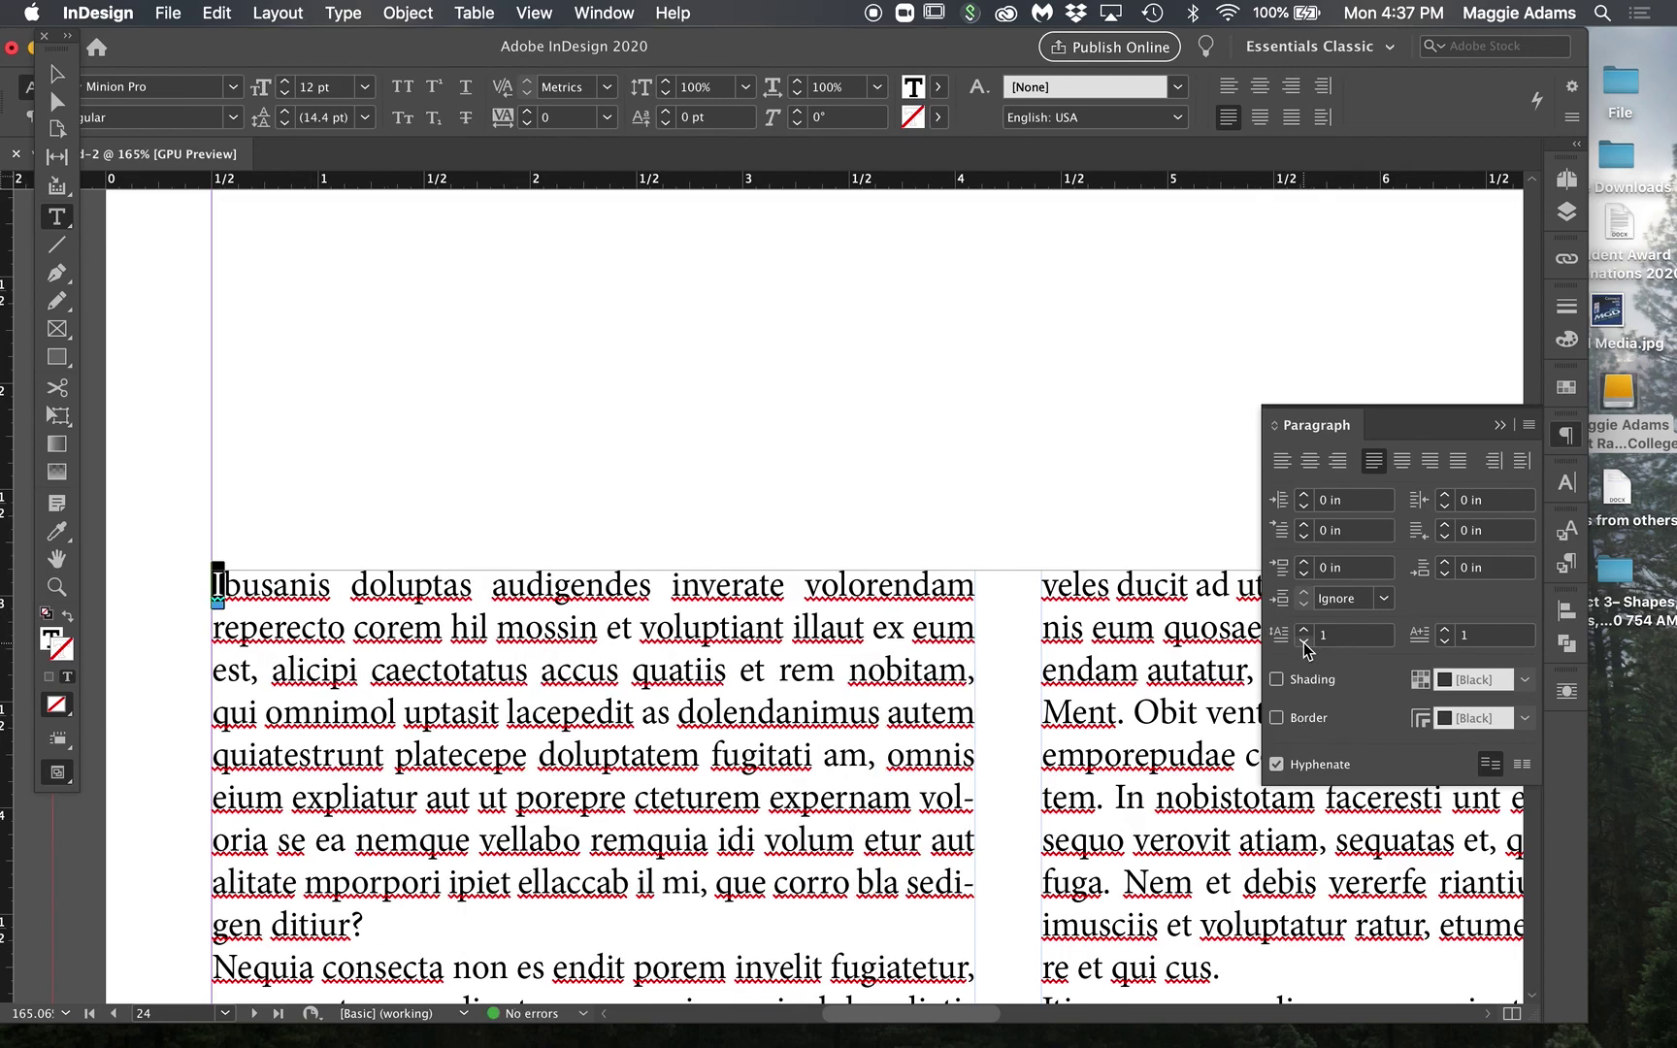
left_click(1304, 632)
left_click(1304, 631)
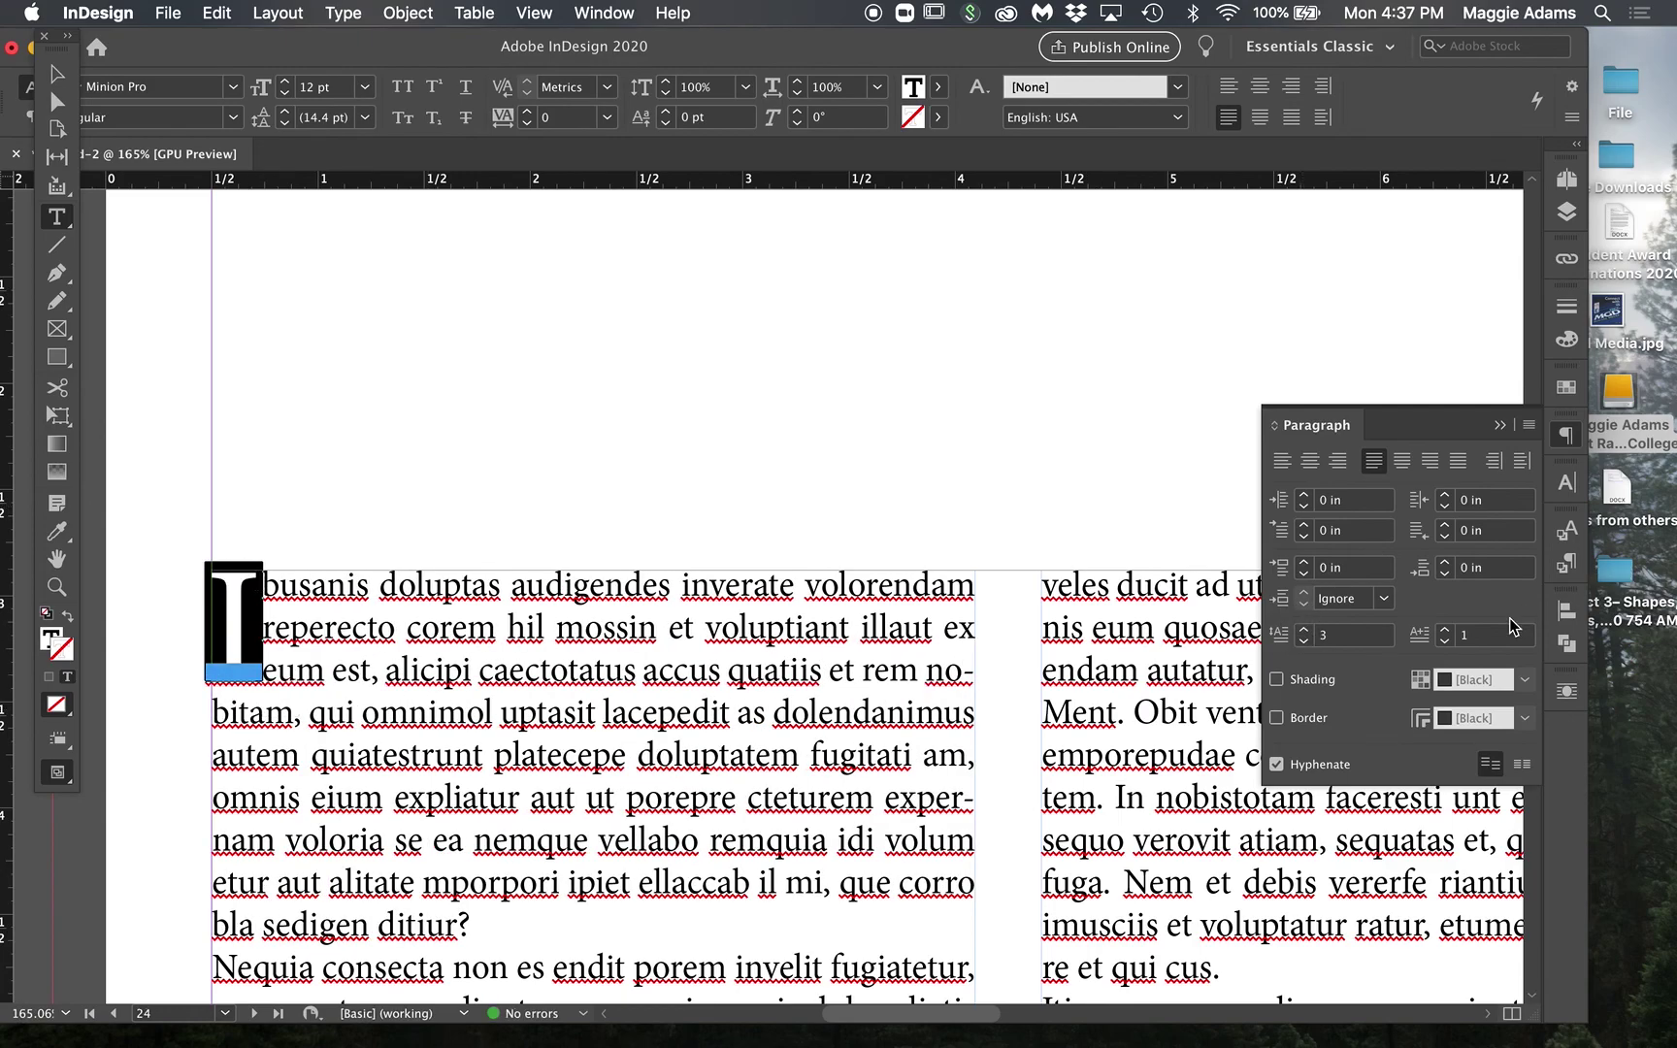
Step: Try a two-character drop cap on the opening paragraph and return it to one character
left_click(1445, 630)
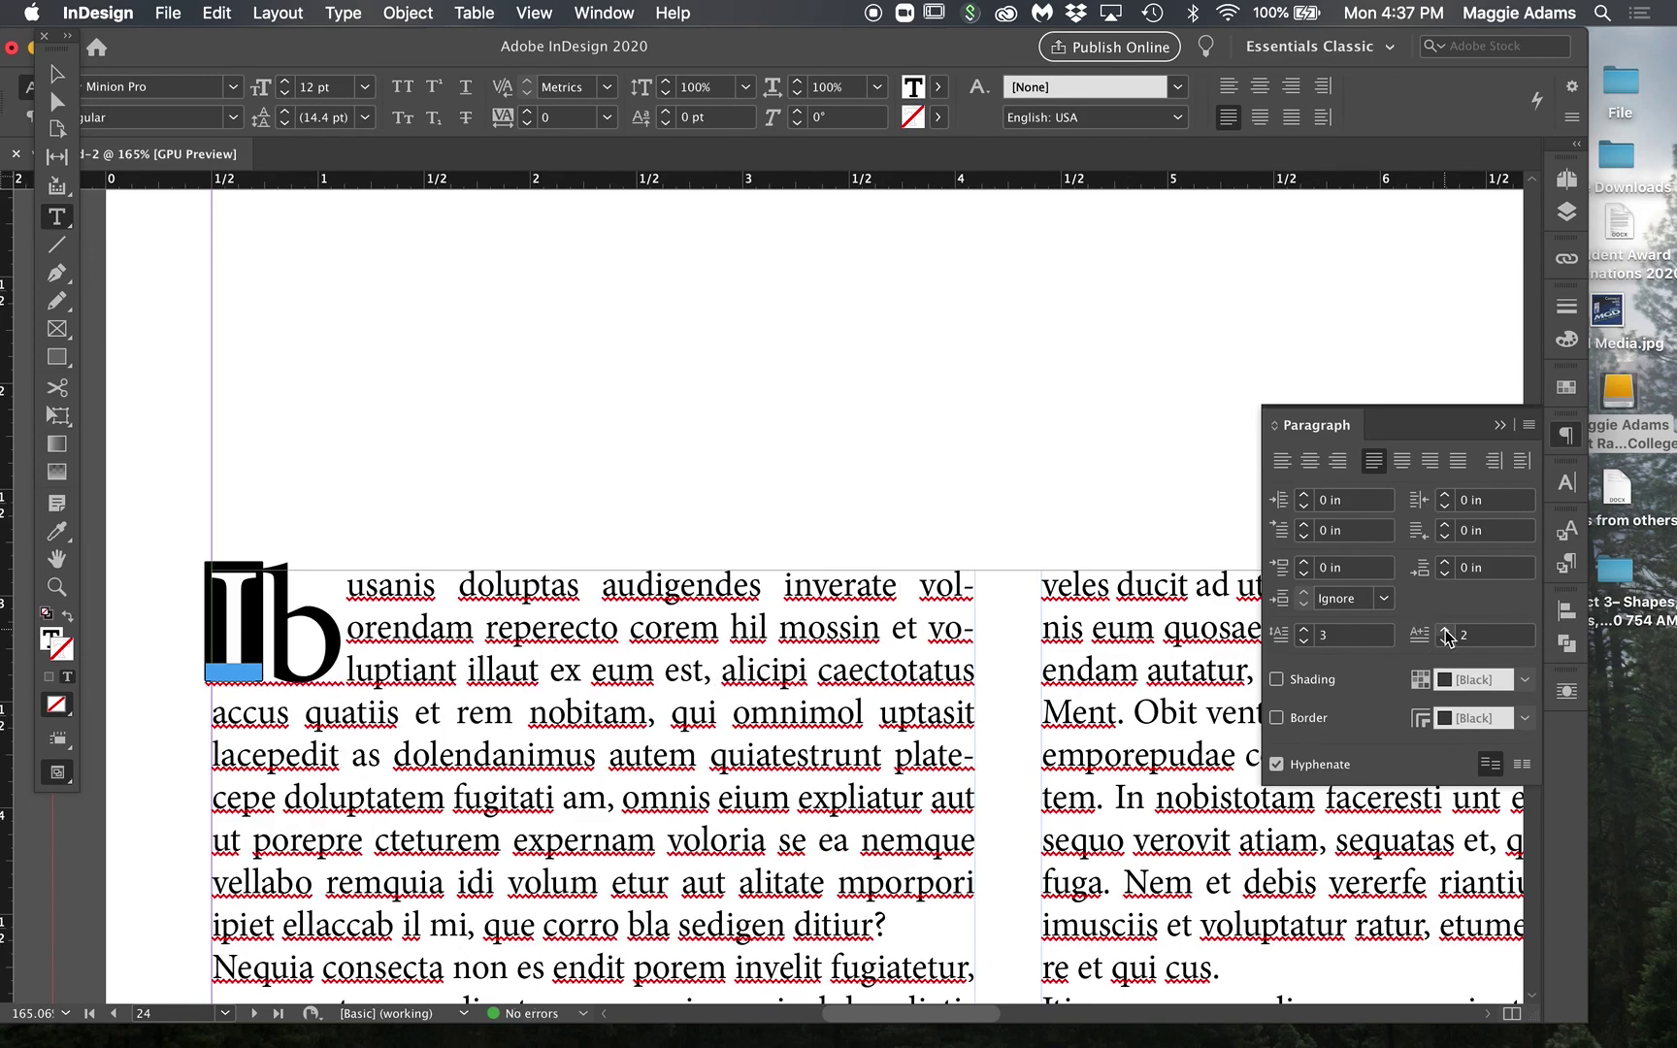
left_click(1445, 643)
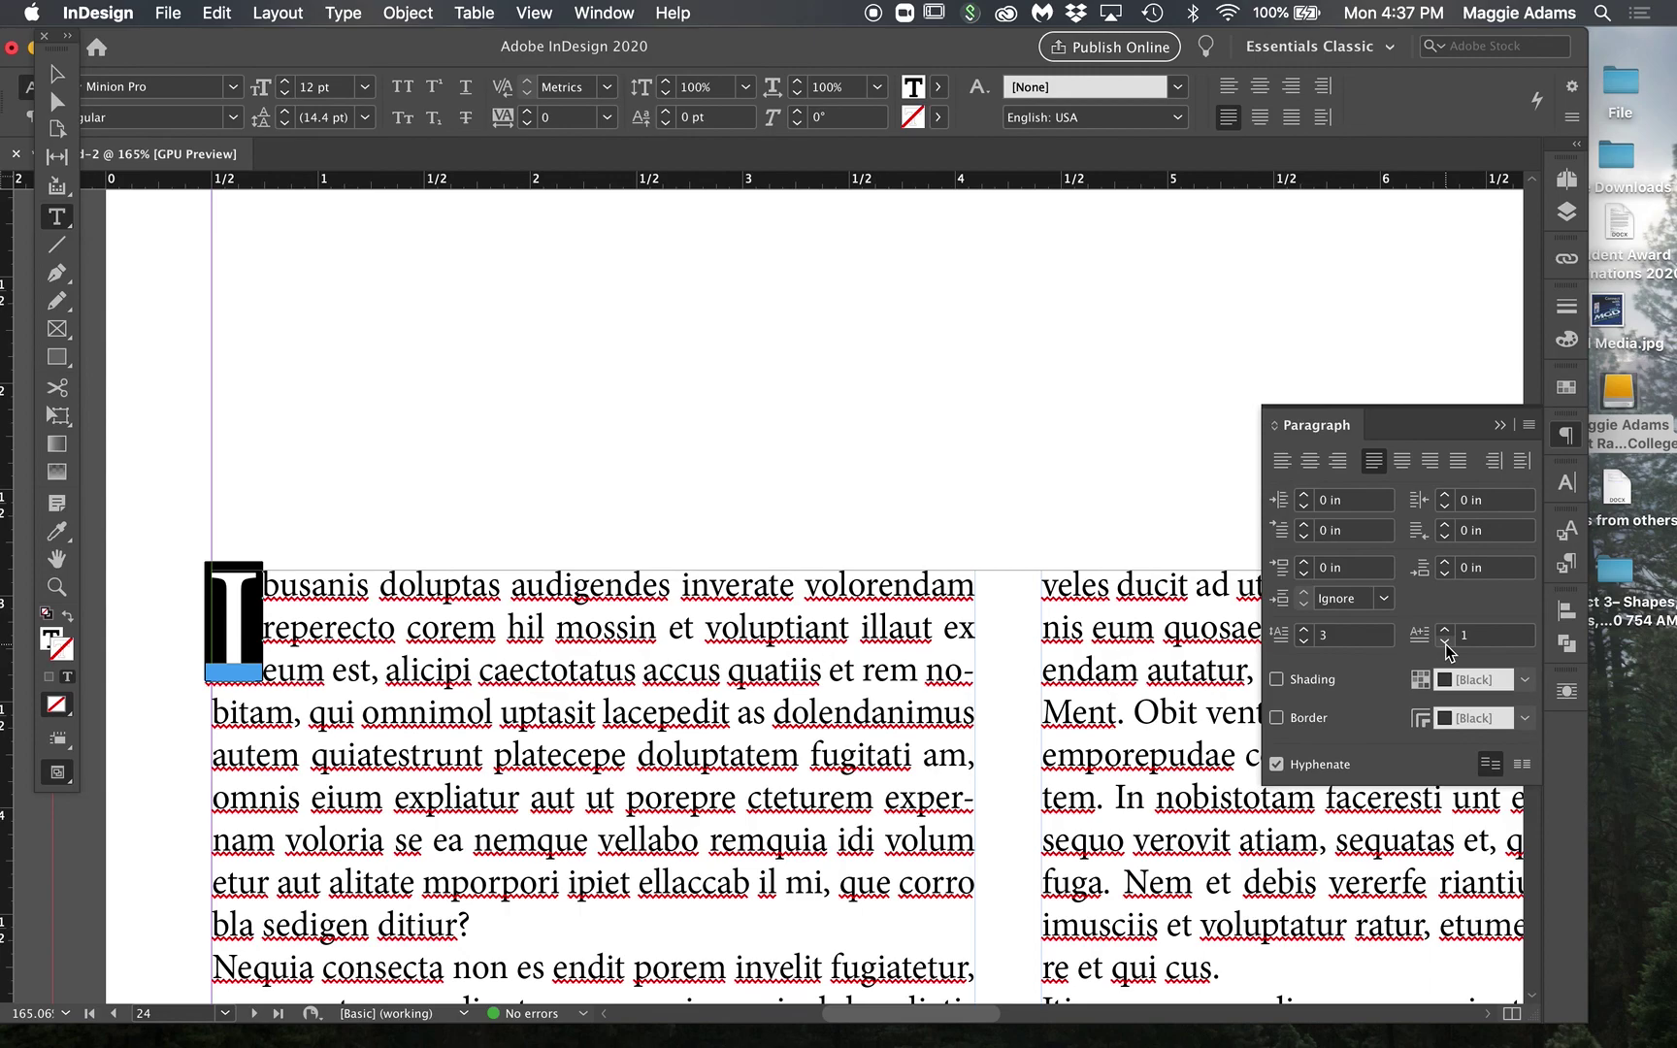
left_click(457, 722)
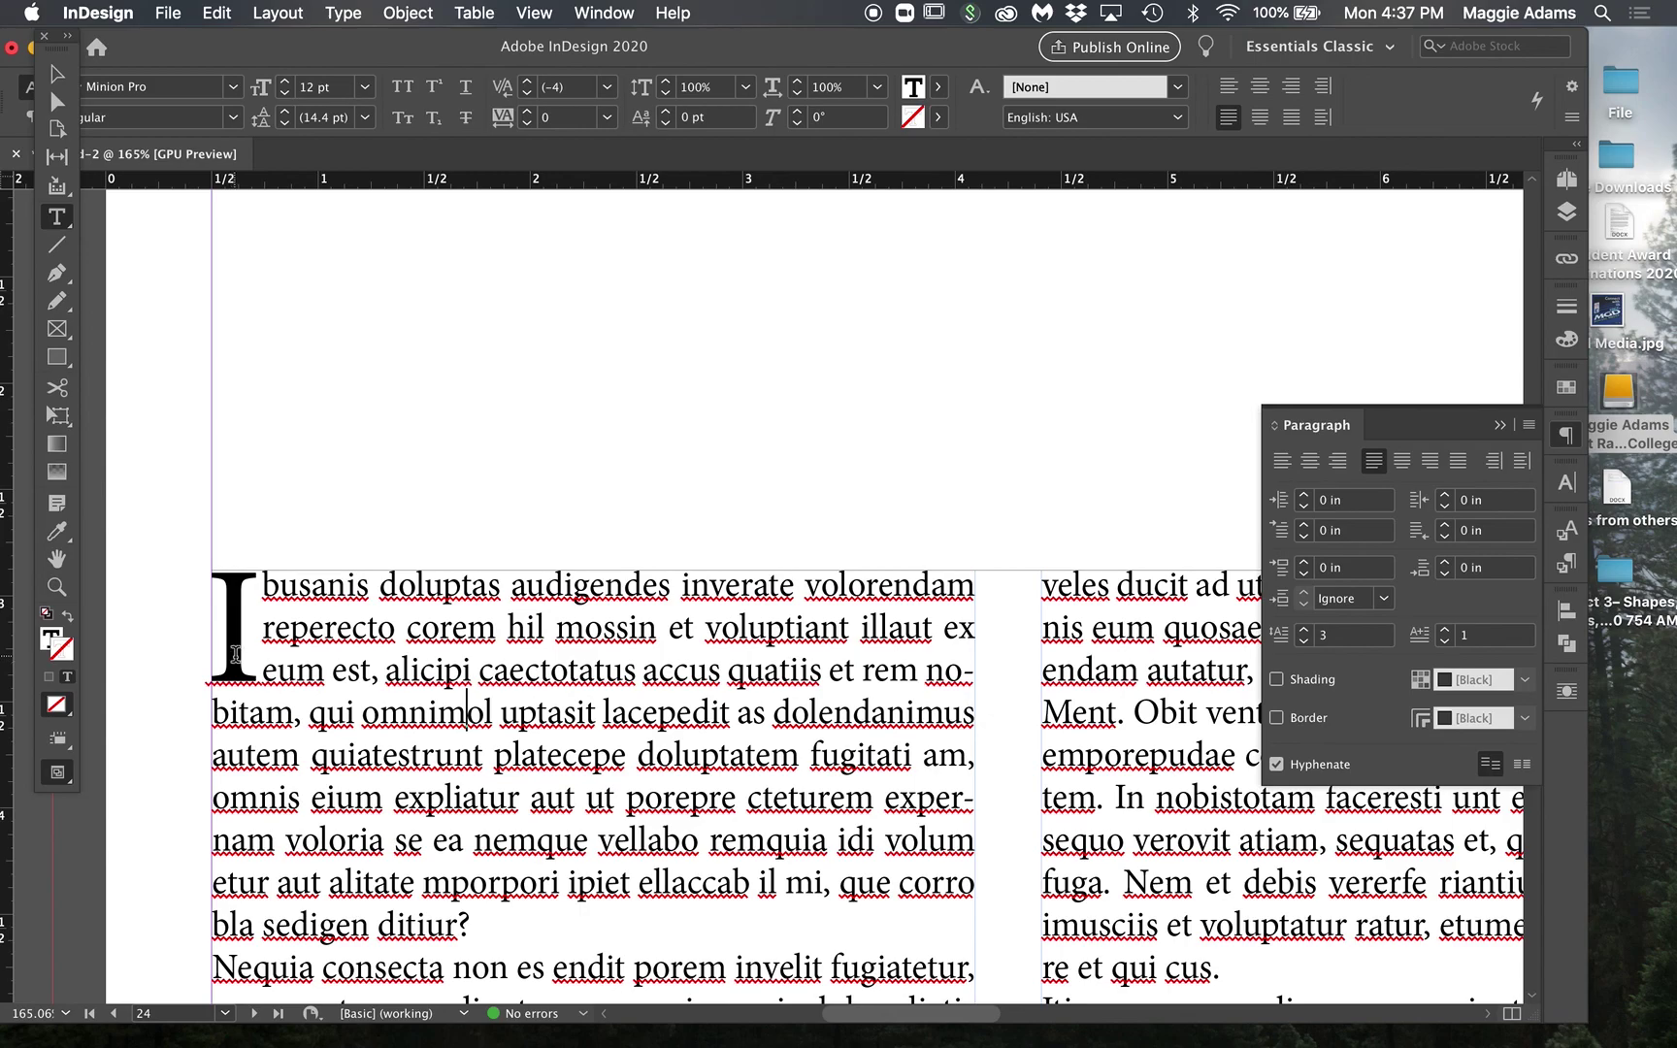
Step: Try deleting the opening paragraph's initial "I", undo that, and reduce its drop cap to one line
left_click_drag(212, 645, 254, 648)
key("BackSpace")
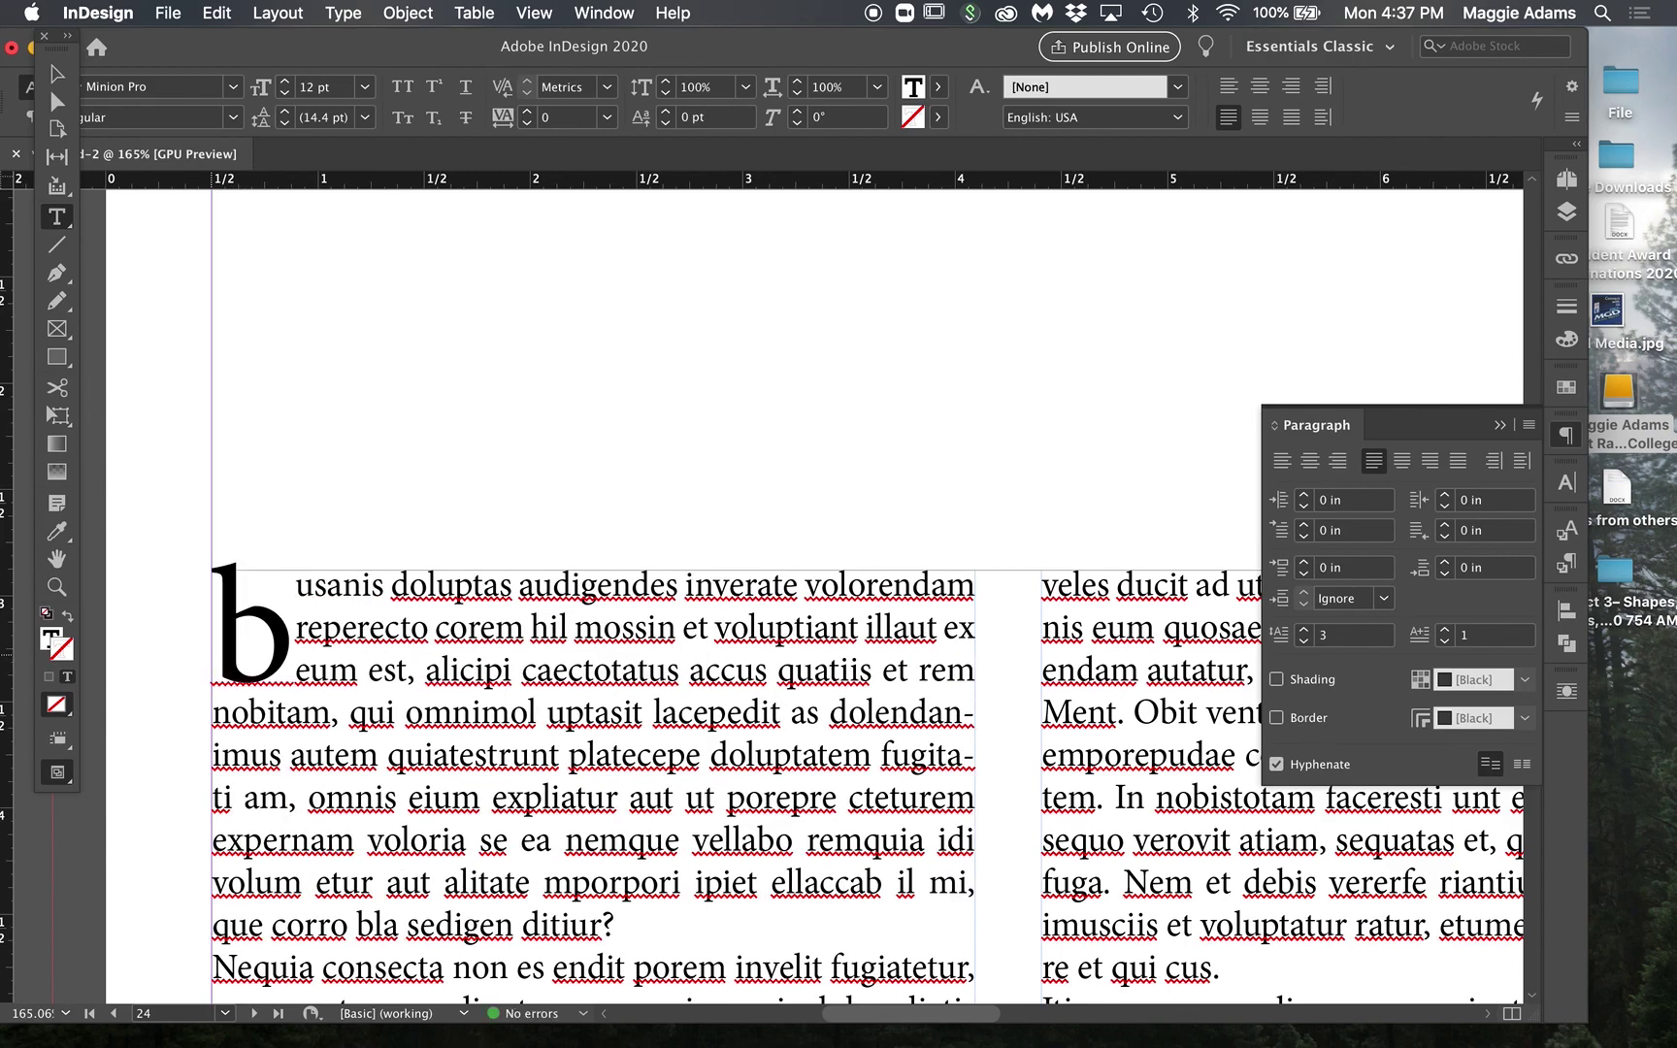
key("super+z")
left_click(1305, 642)
left_click(1305, 642)
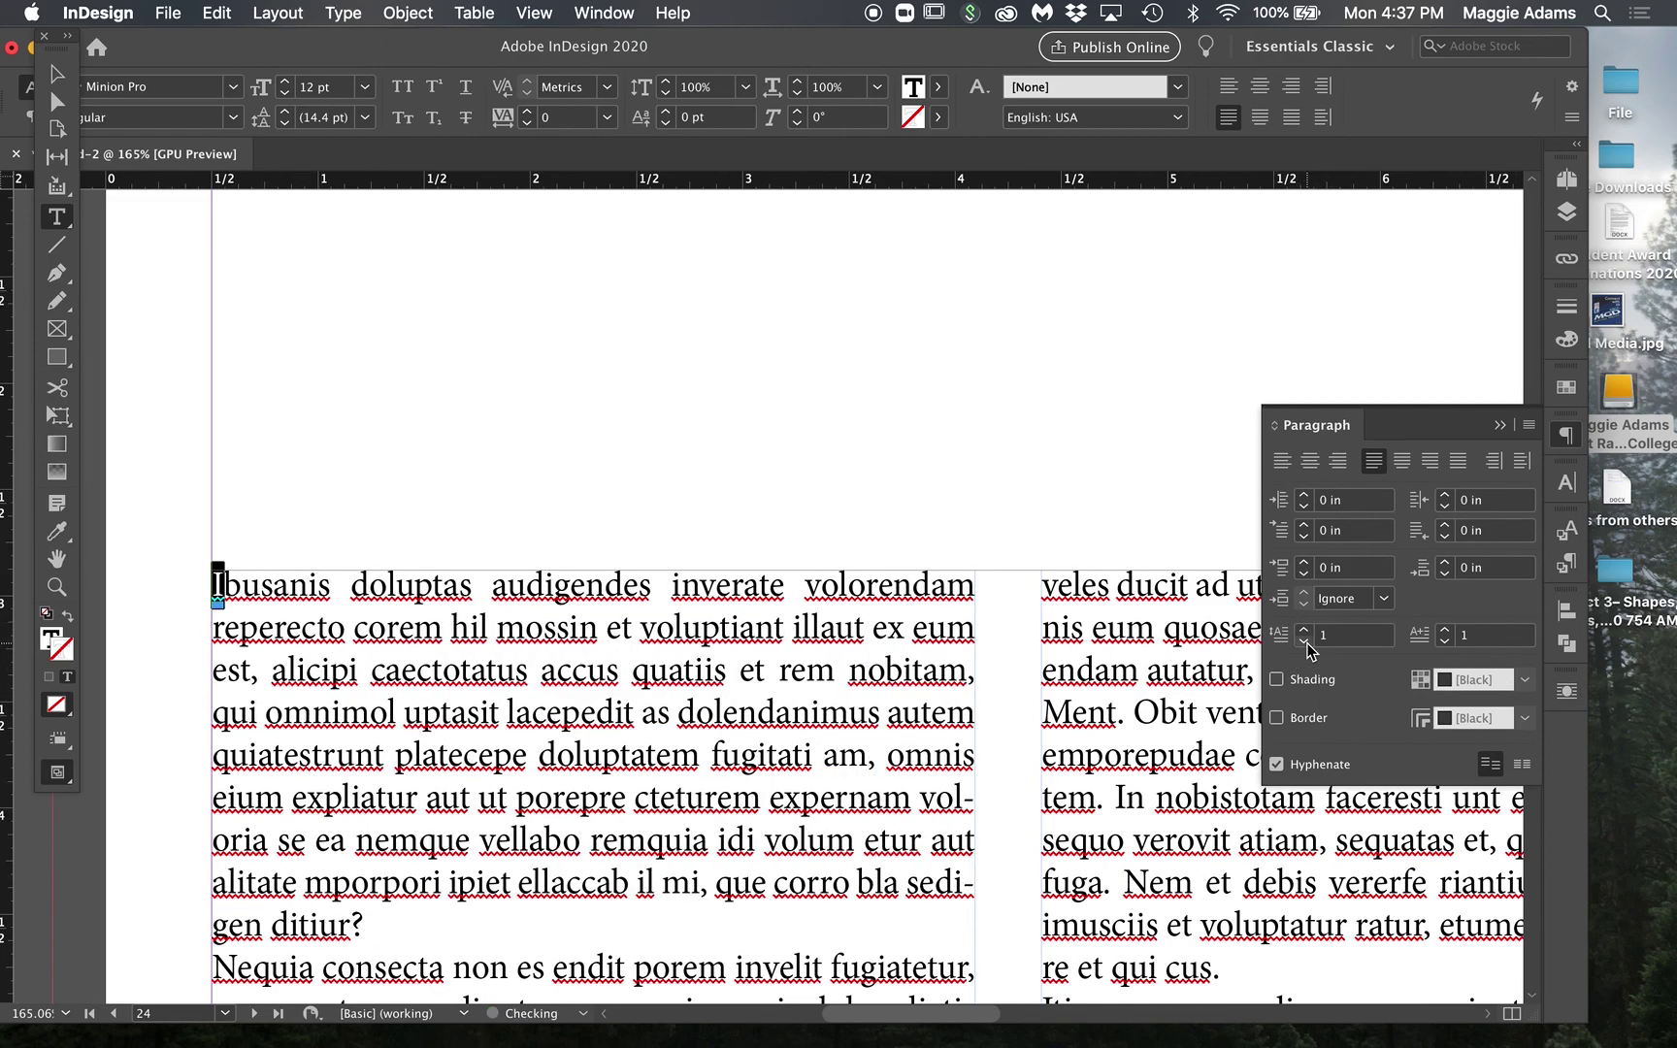
Step: Move the initial "I" out of the paragraph into its own text frame, about 1.01 by 1.31 in, near the column's start
left_click(197, 582)
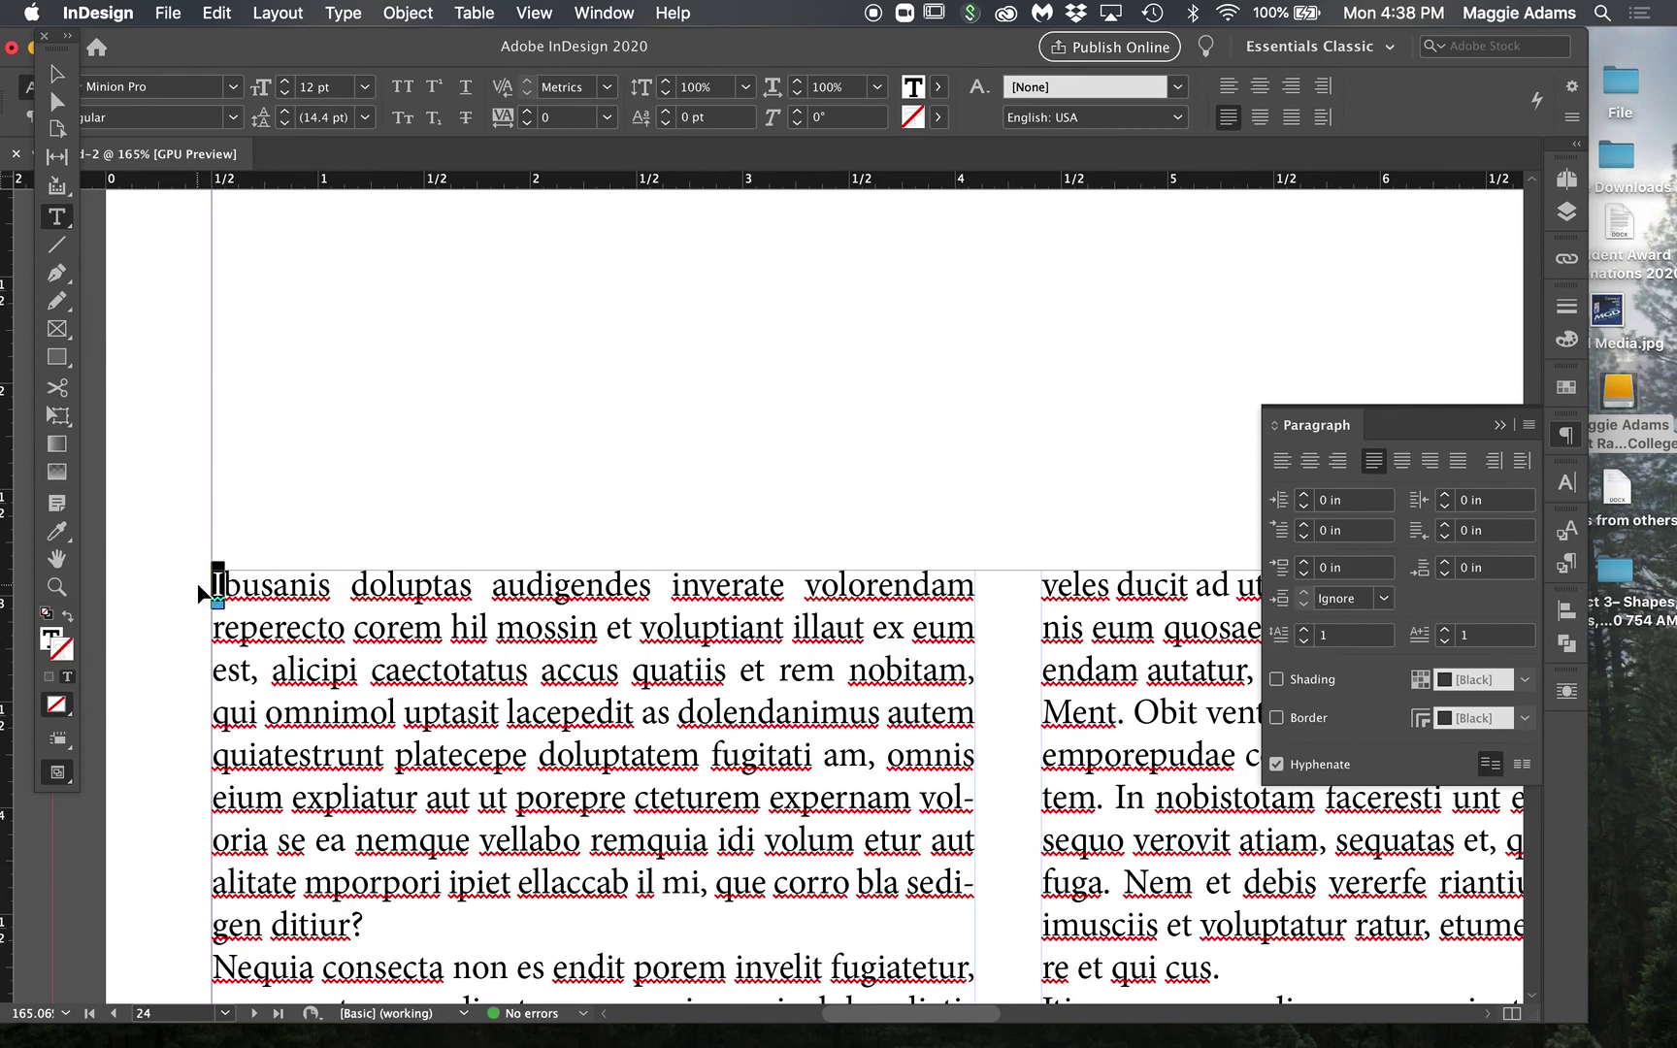
key("BackSpace")
left_click_drag(136, 423, 350, 700)
key("Escape")
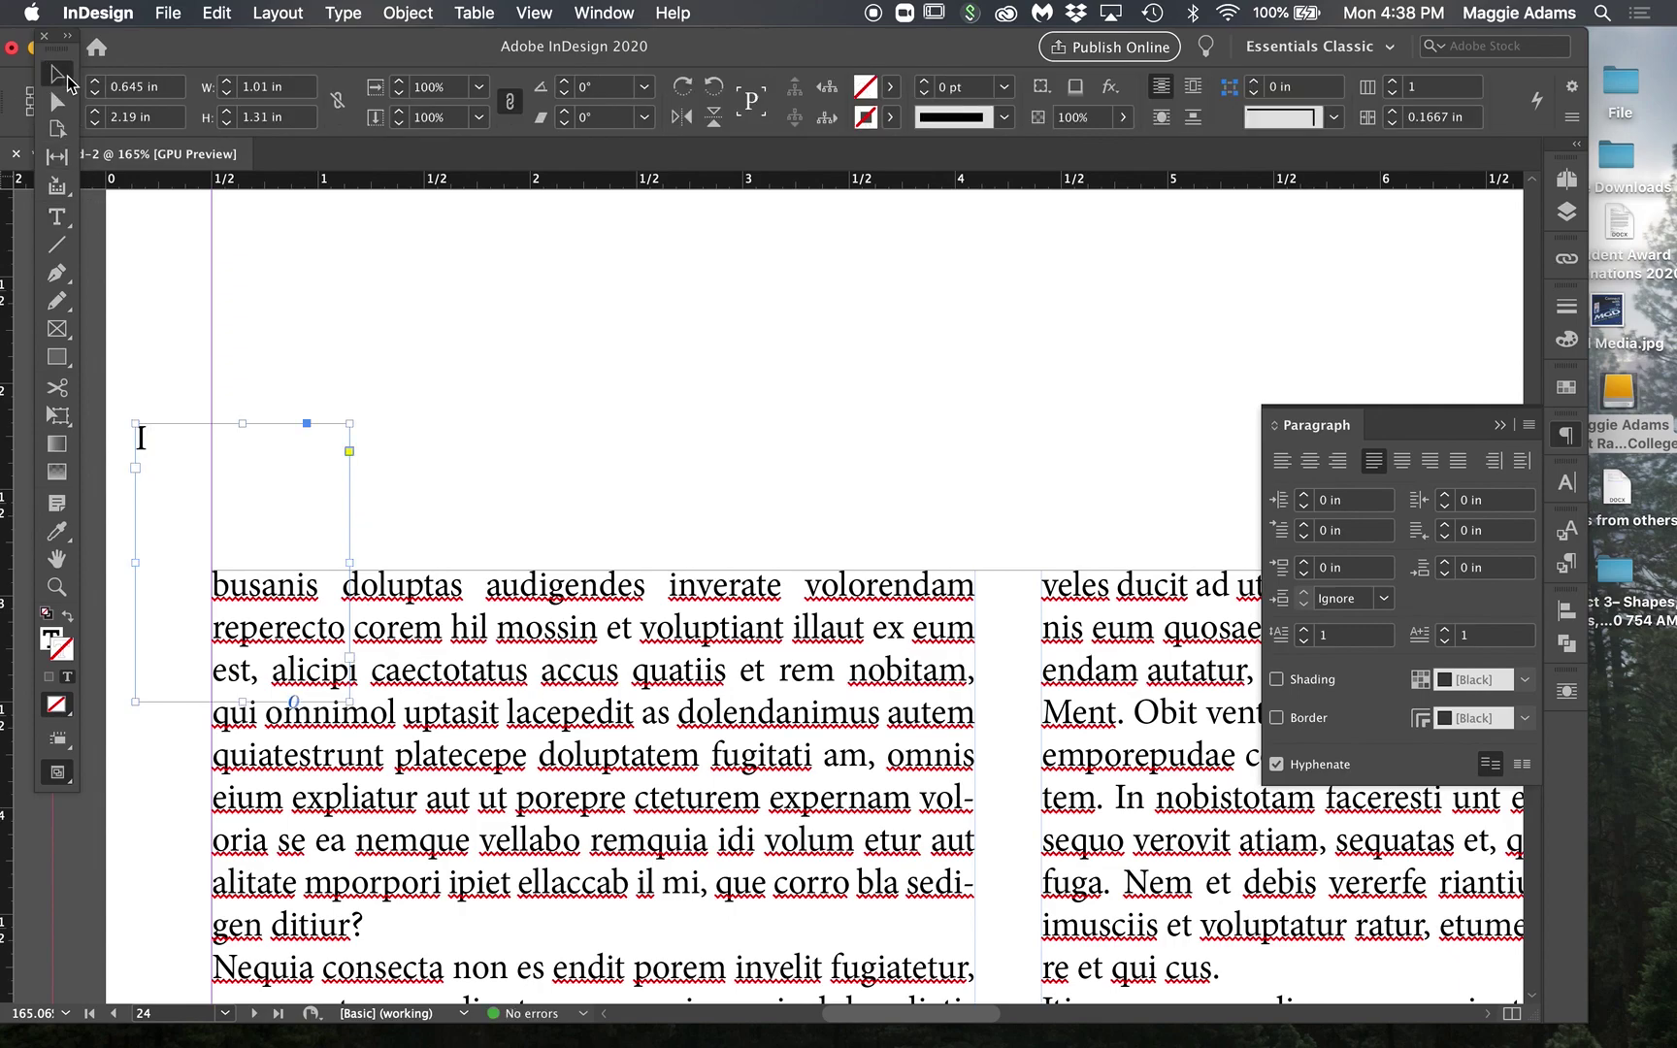
Step: Enlarge the separate "I" to 72 pt
double_click(194, 494)
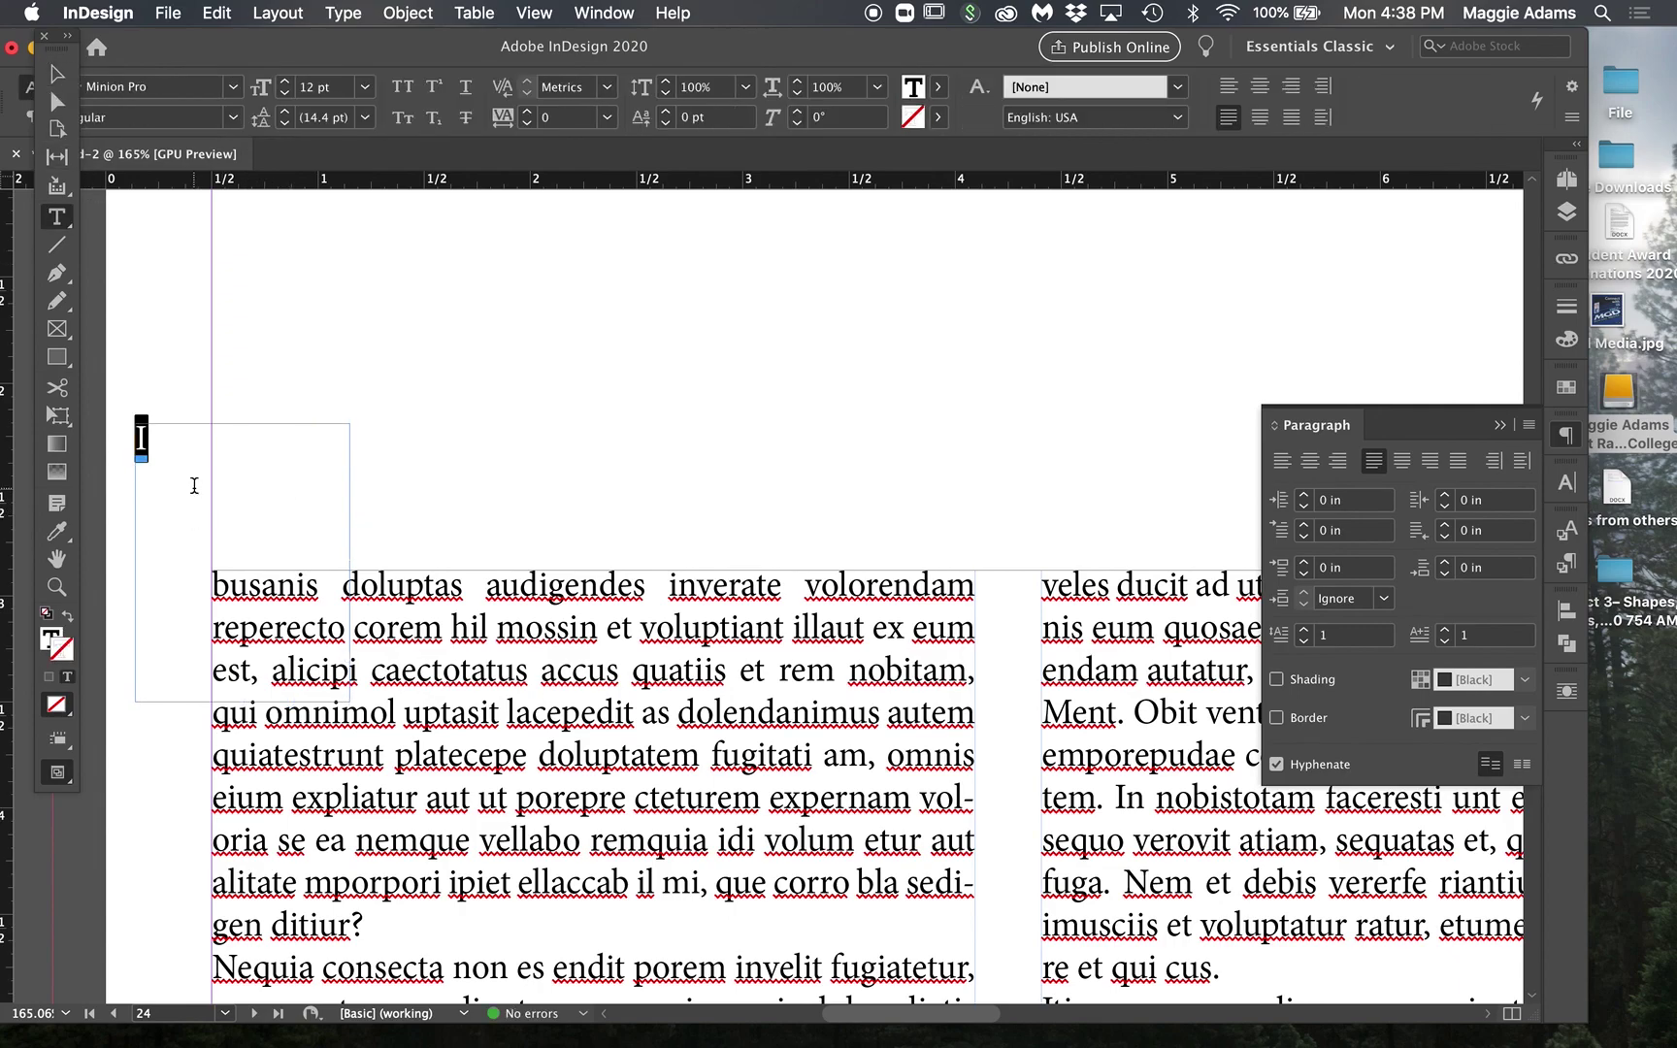
key("super+shift+period")
key("super+shift+period")
key("super+shift+period")
key("super+shift+period")
key("super+shift+period")
key("super+shift+period")
key("super+shift+period")
key("super+shift+period")
key("super+shift+period")
key("super+shift+period")
key("super+shift+period")
key("super+shift+period")
key("super+shift+period")
key("super+shift+period")
key("super+shift+period")
key("super+shift+period")
key("super+shift+period")
key("super+shift+period")
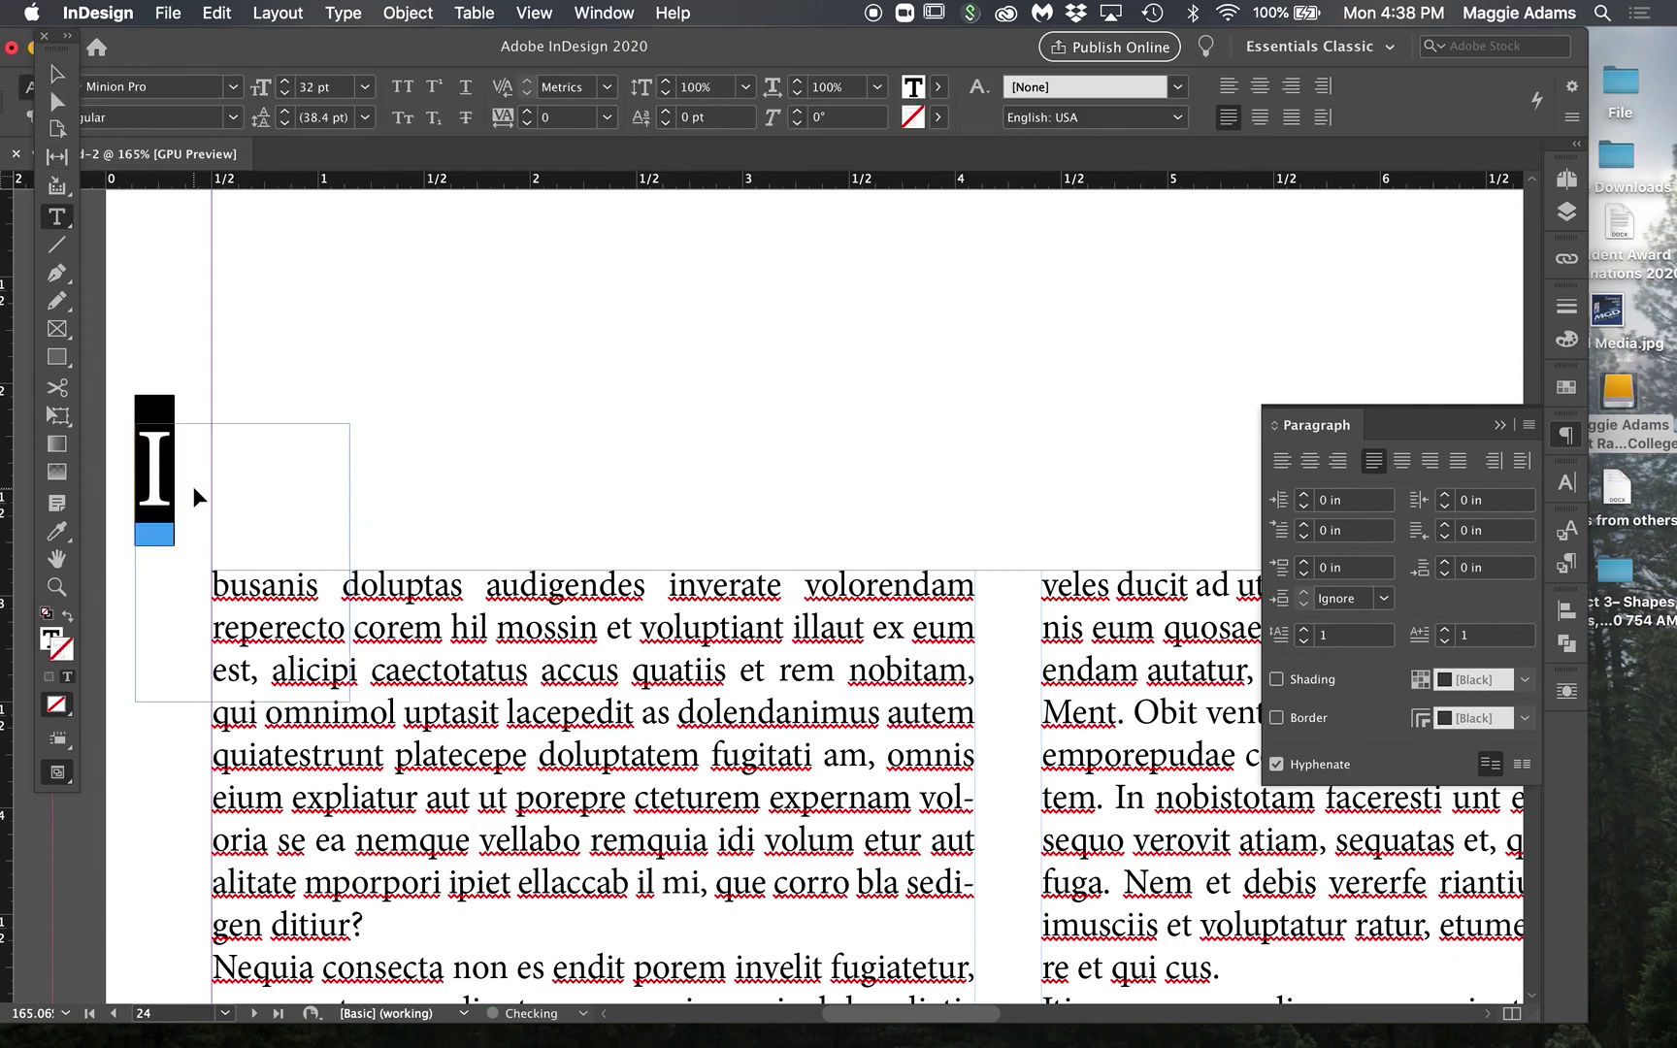
key("super+shift+period")
key("super+shift+period")
key("super+shift+period")
key("super+shift+period")
key("super+shift+period")
key("super+shift+period")
key("super+shift+period")
key("super+shift+period")
key("super+shift+period")
key("super+shift+period")
key("super+shift+period")
key("super+shift+period")
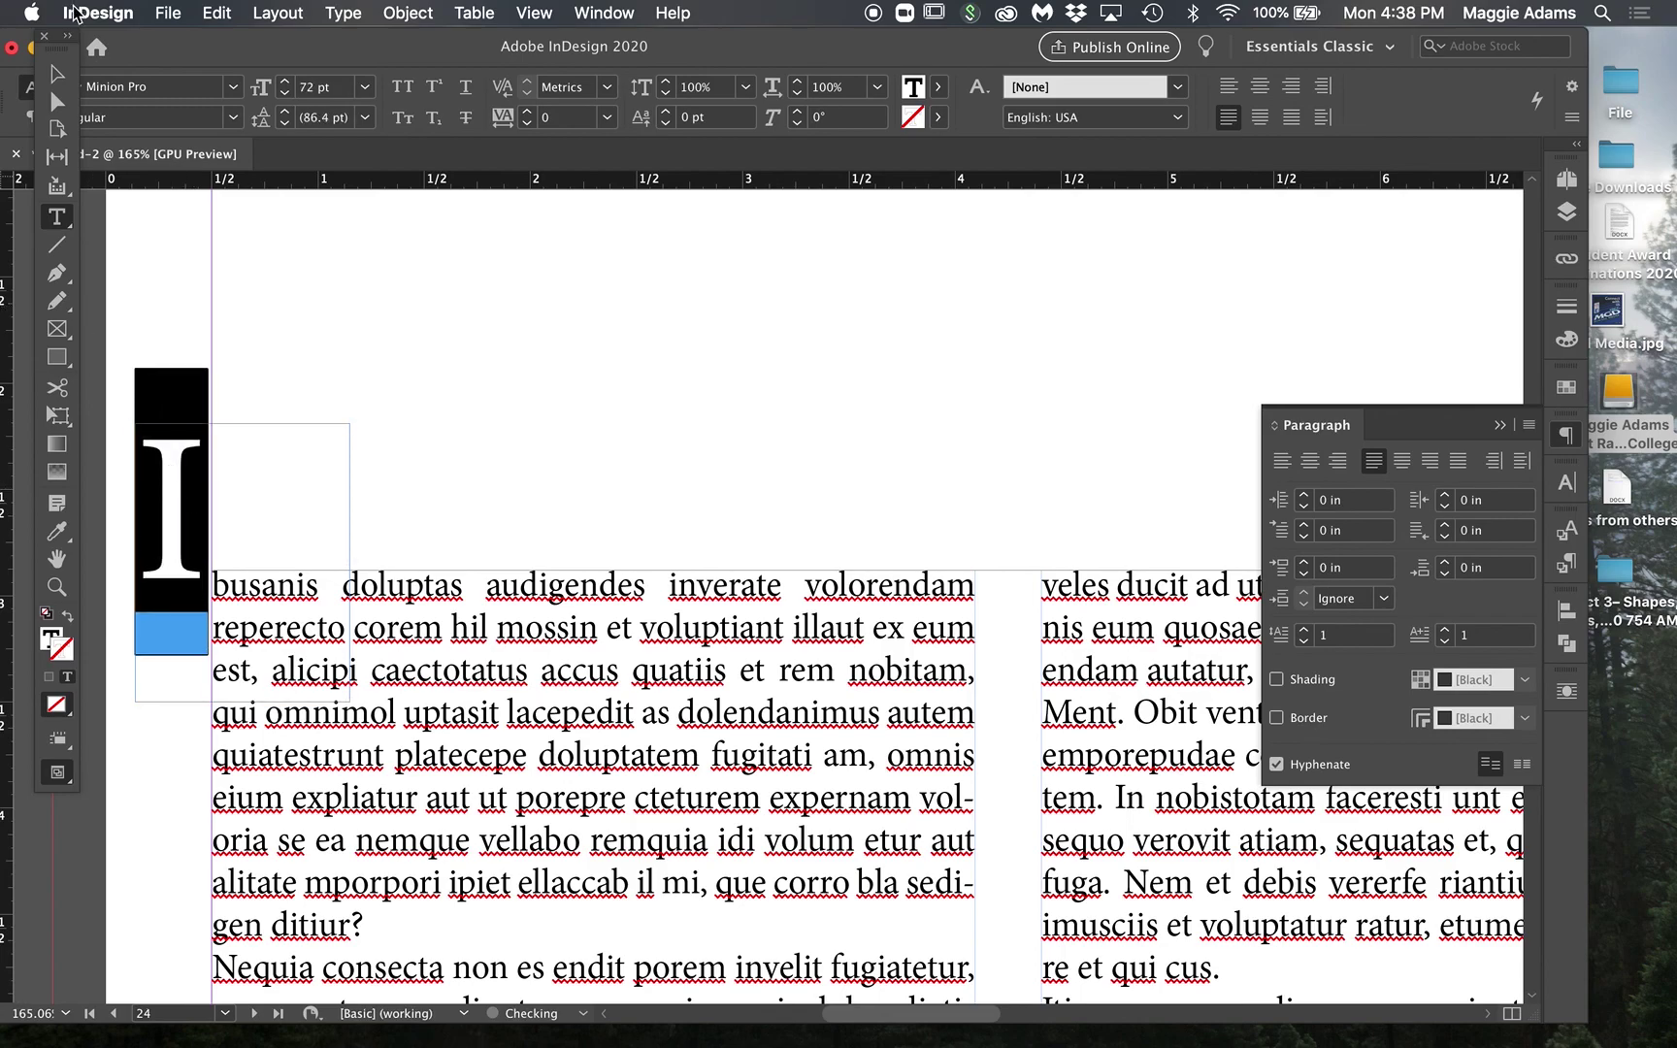
Step: Convert the large "I" to outlines and move it over the start of the opening paragraph
left_click(58, 74)
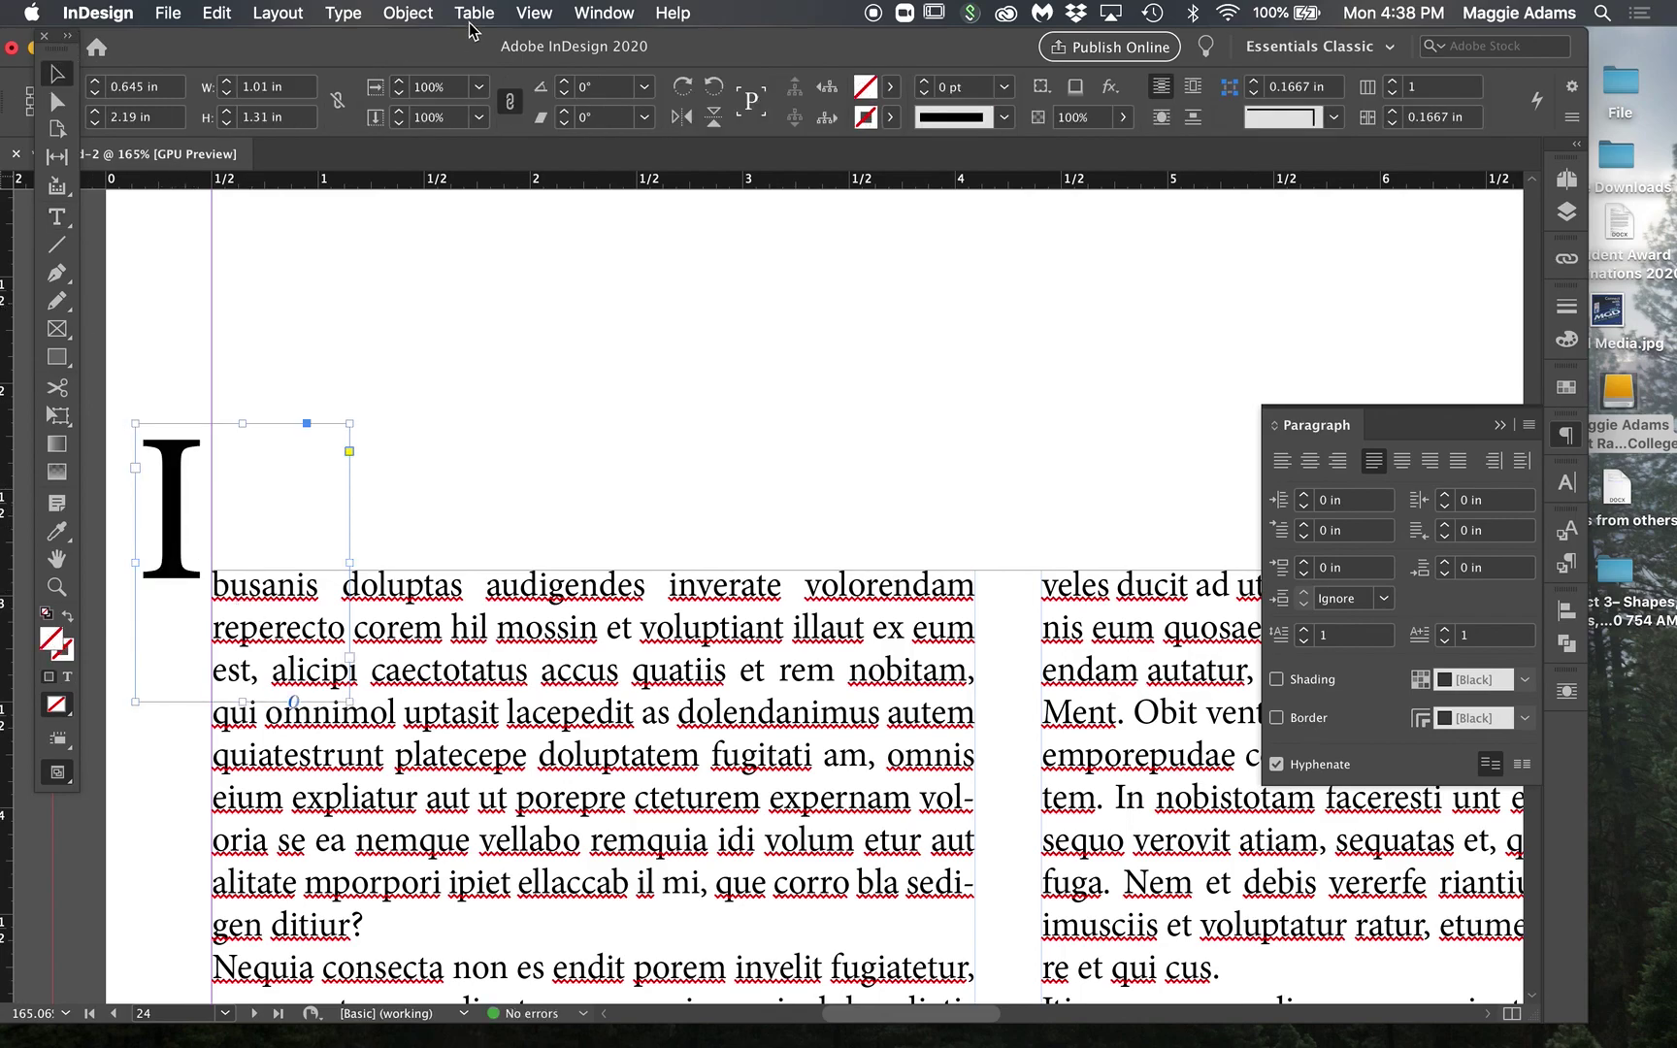
left_click(352, 22)
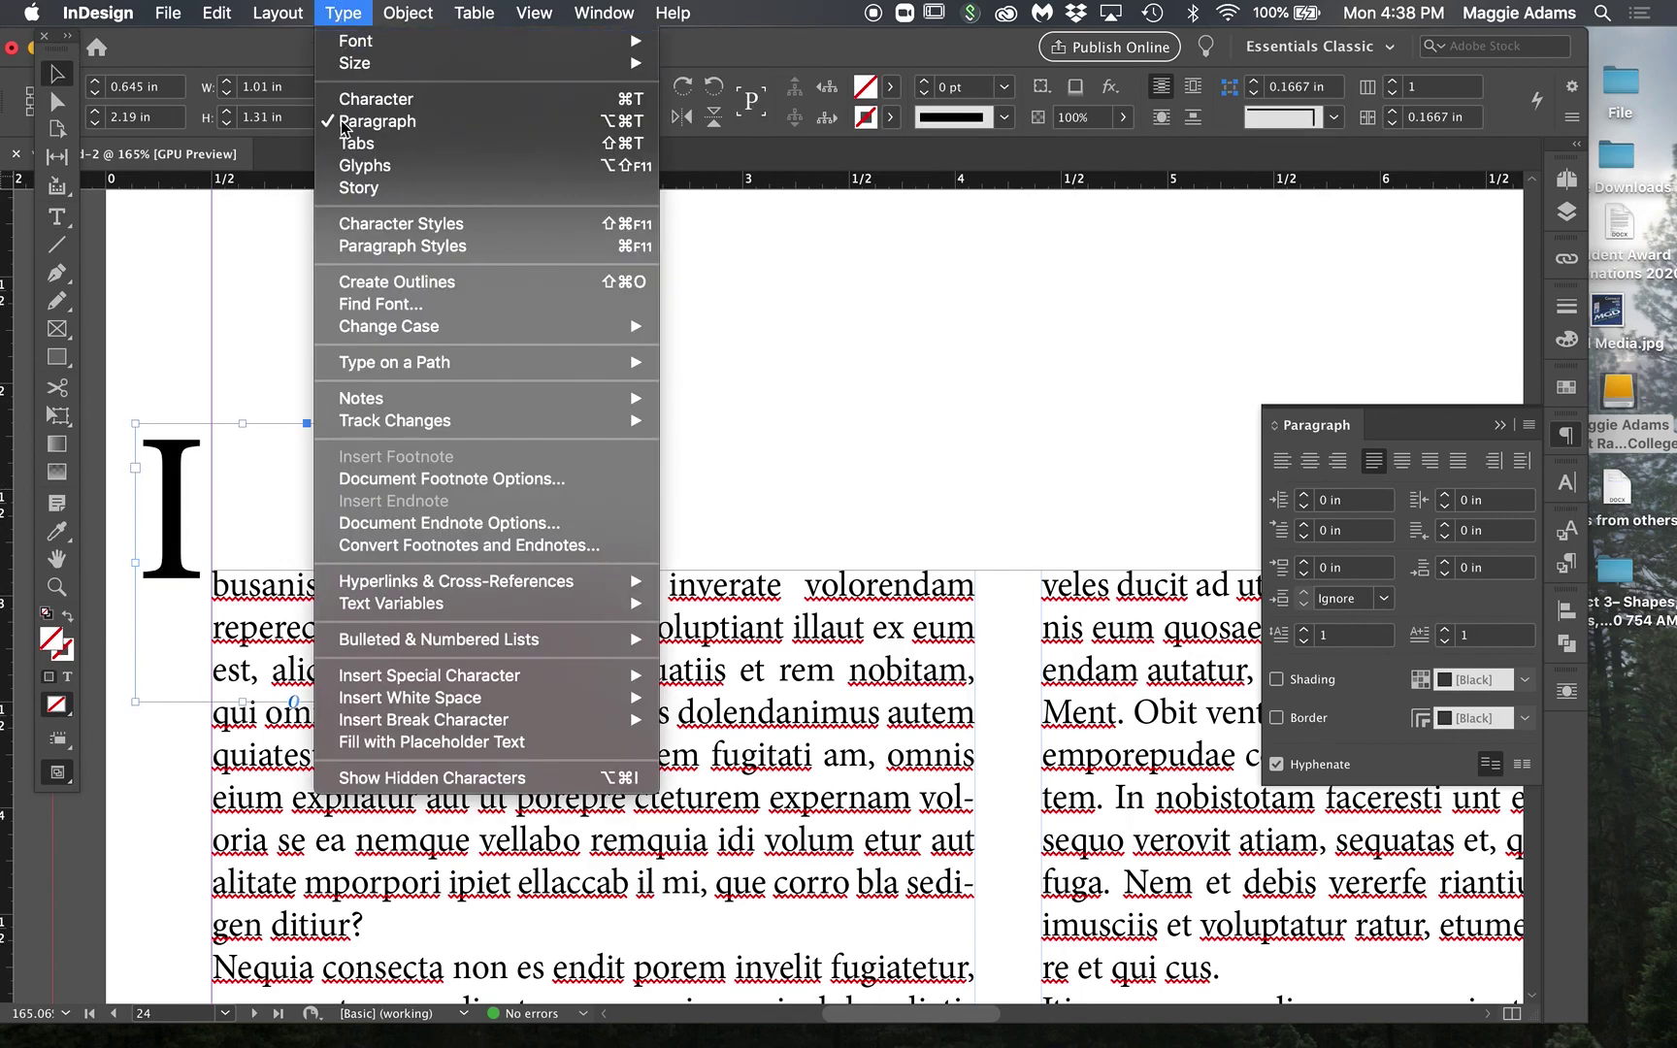
left_click(366, 293)
left_click_drag(173, 537, 242, 640)
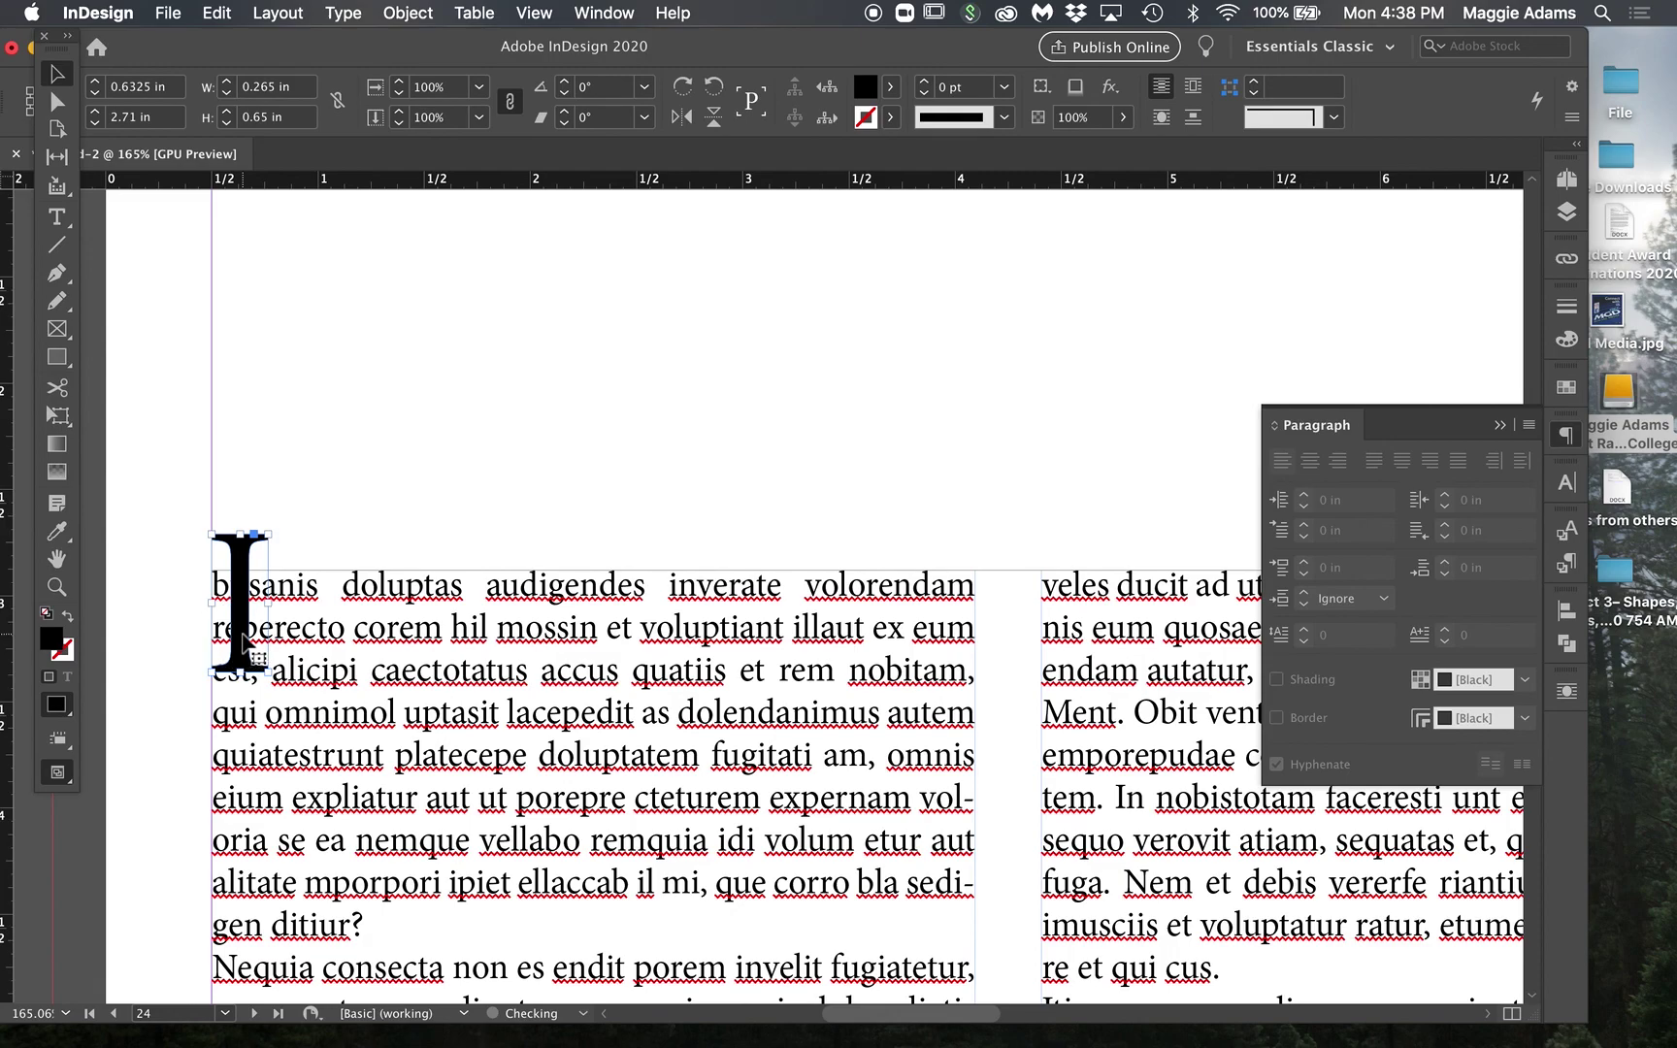
Step: Try object-shape wrap on the outlined "I" and return it to wrapping around the bounding box
left_click(1566, 691)
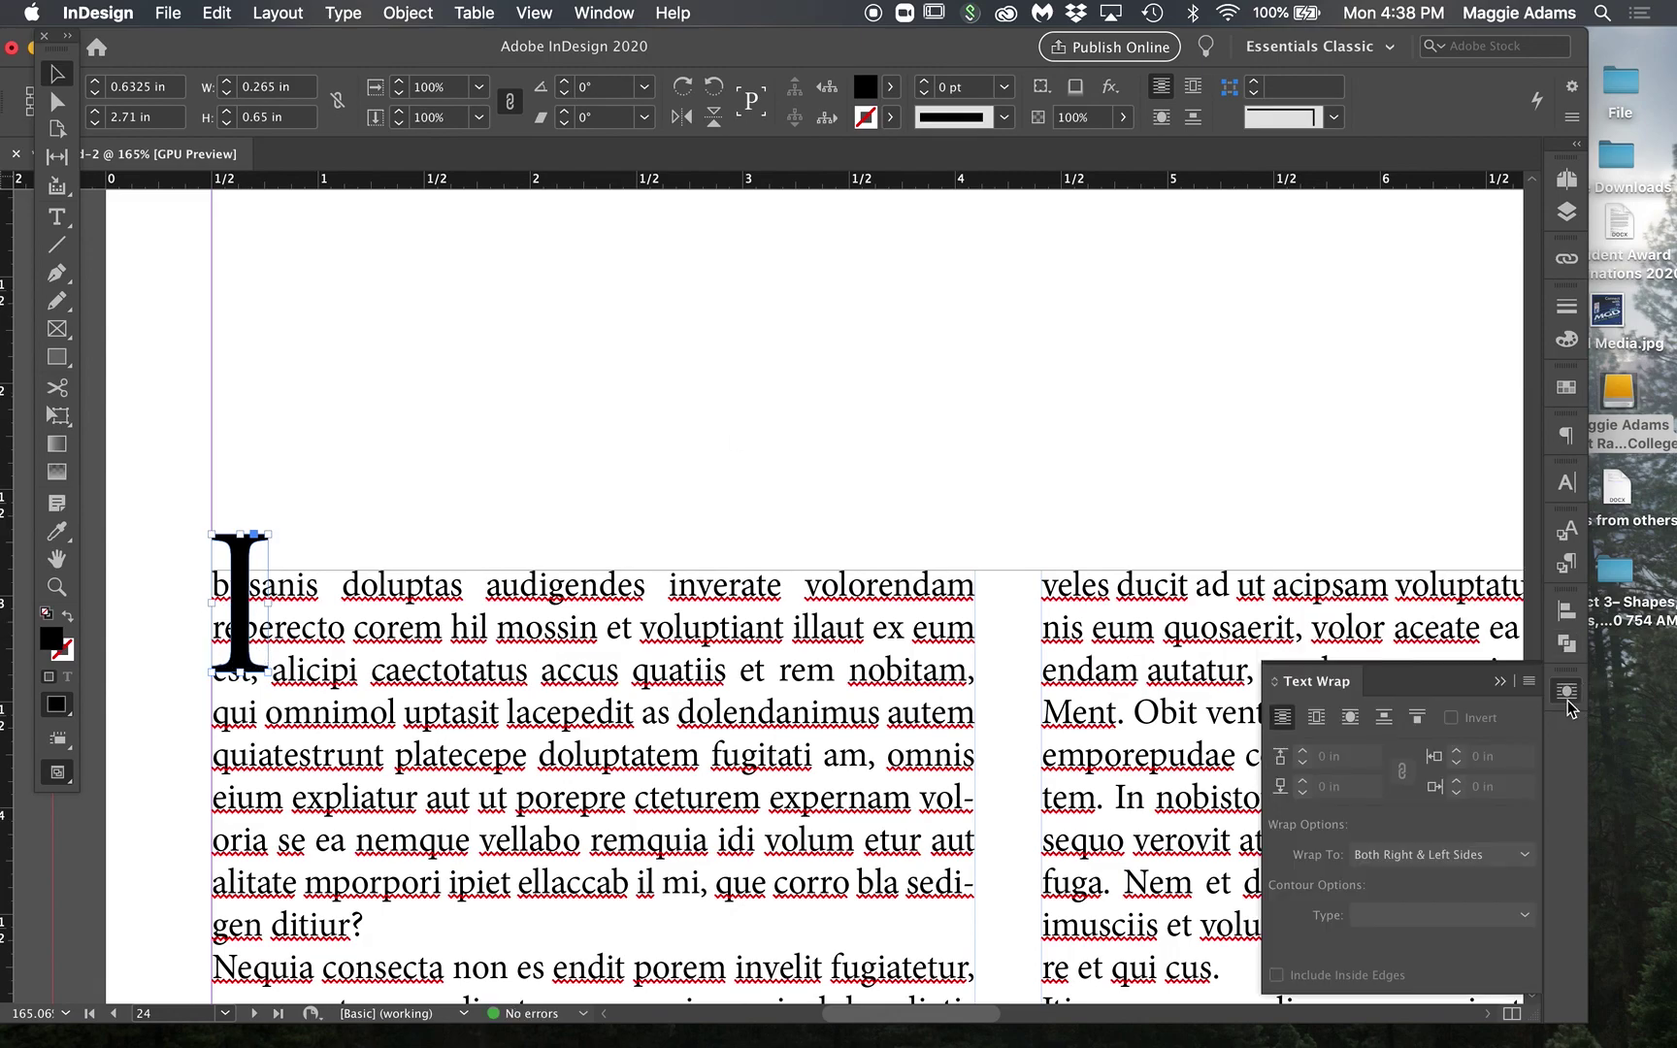
left_click(1316, 716)
left_click(1349, 718)
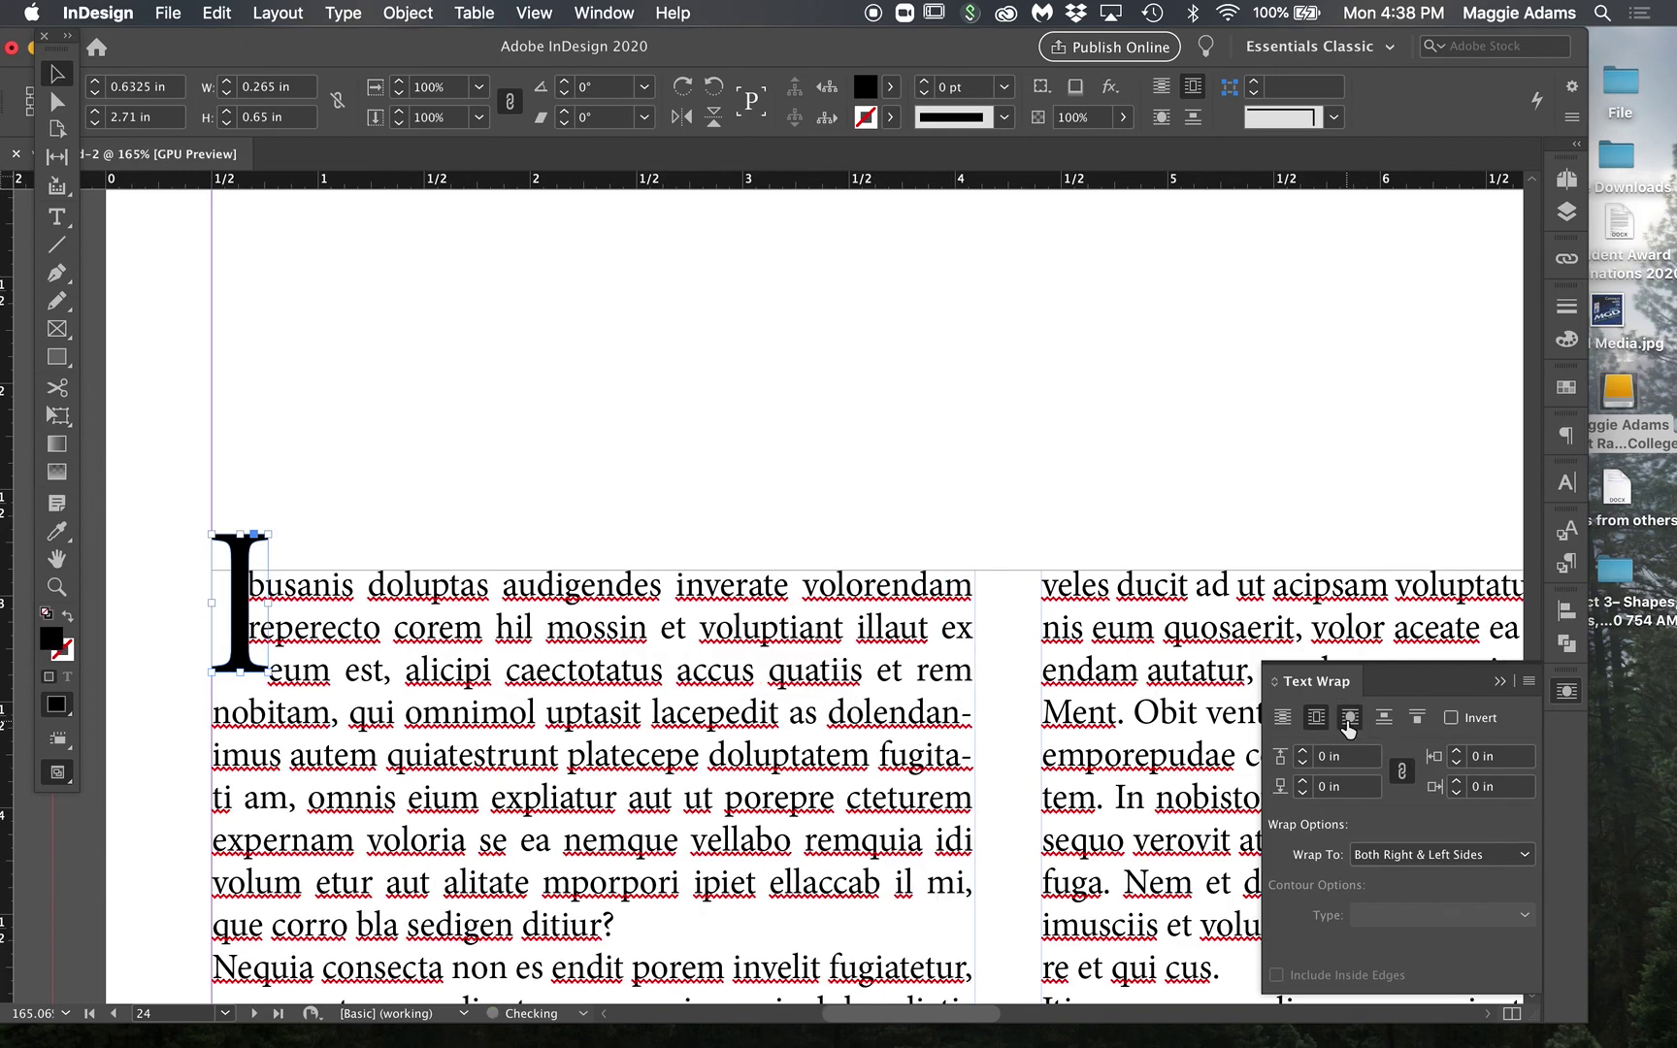
left_click(1315, 716)
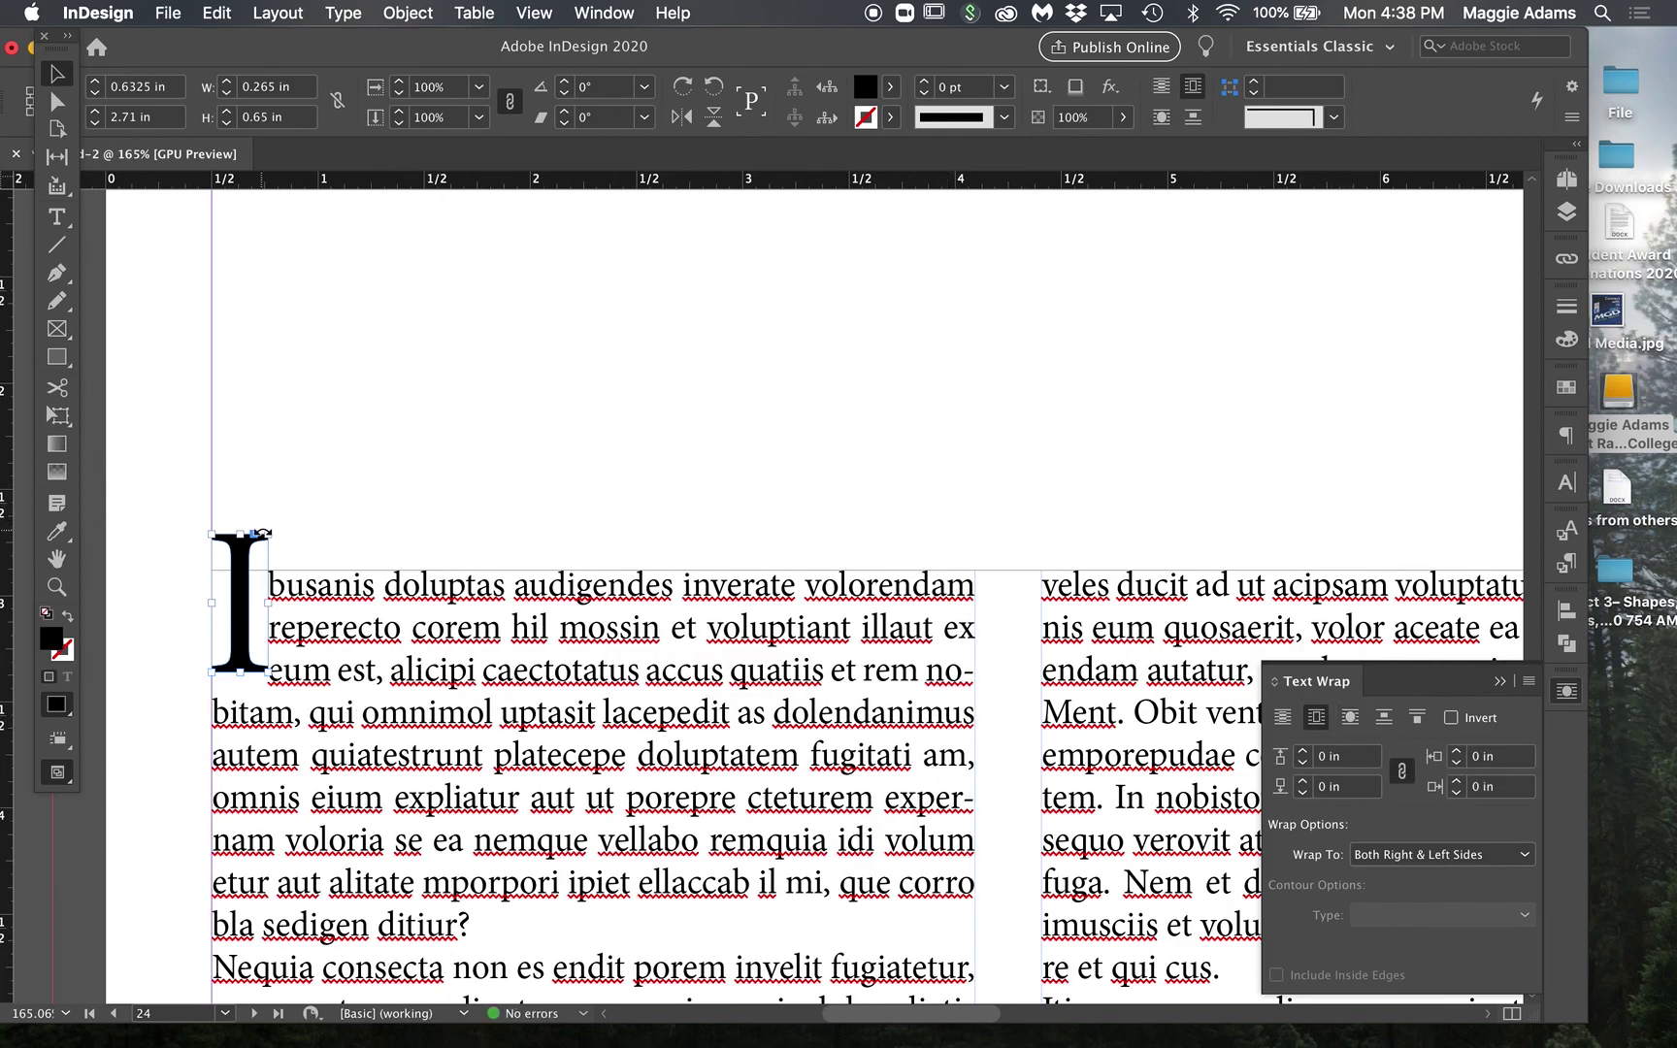
Step: Move the outlined "I" off the opening paragraph and delete it
left_click_drag(245, 583, 204, 471)
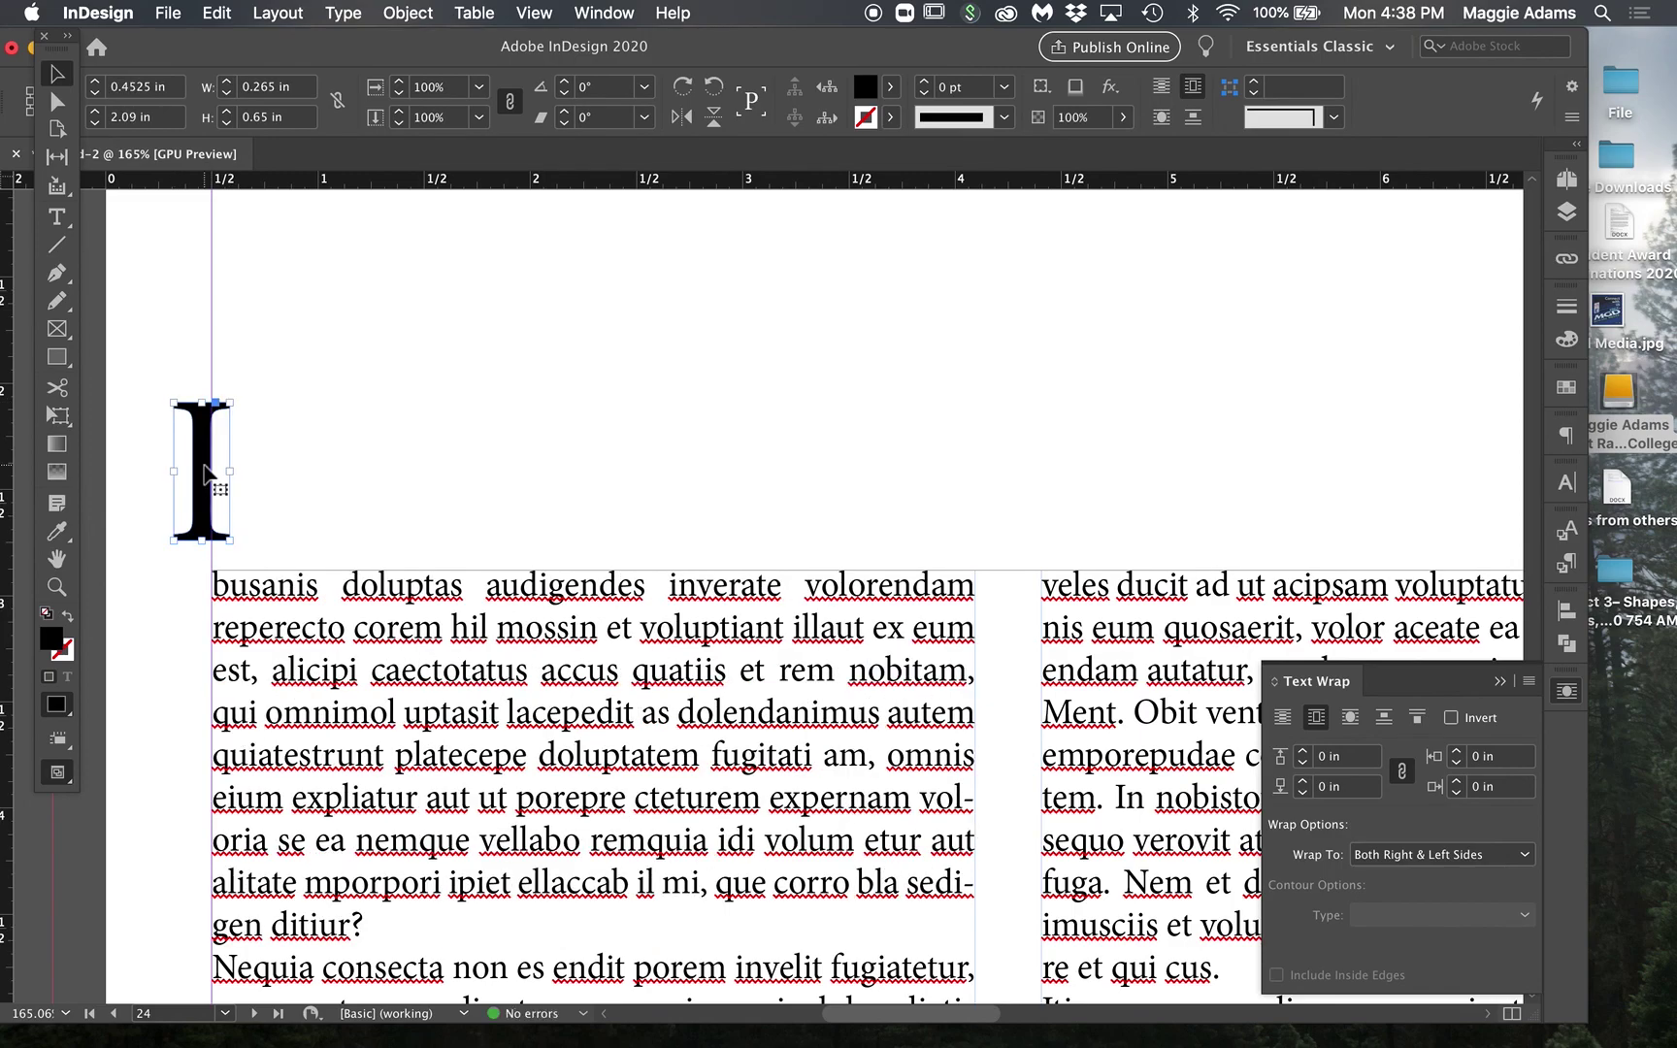
key("Delete")
double_click(287, 626)
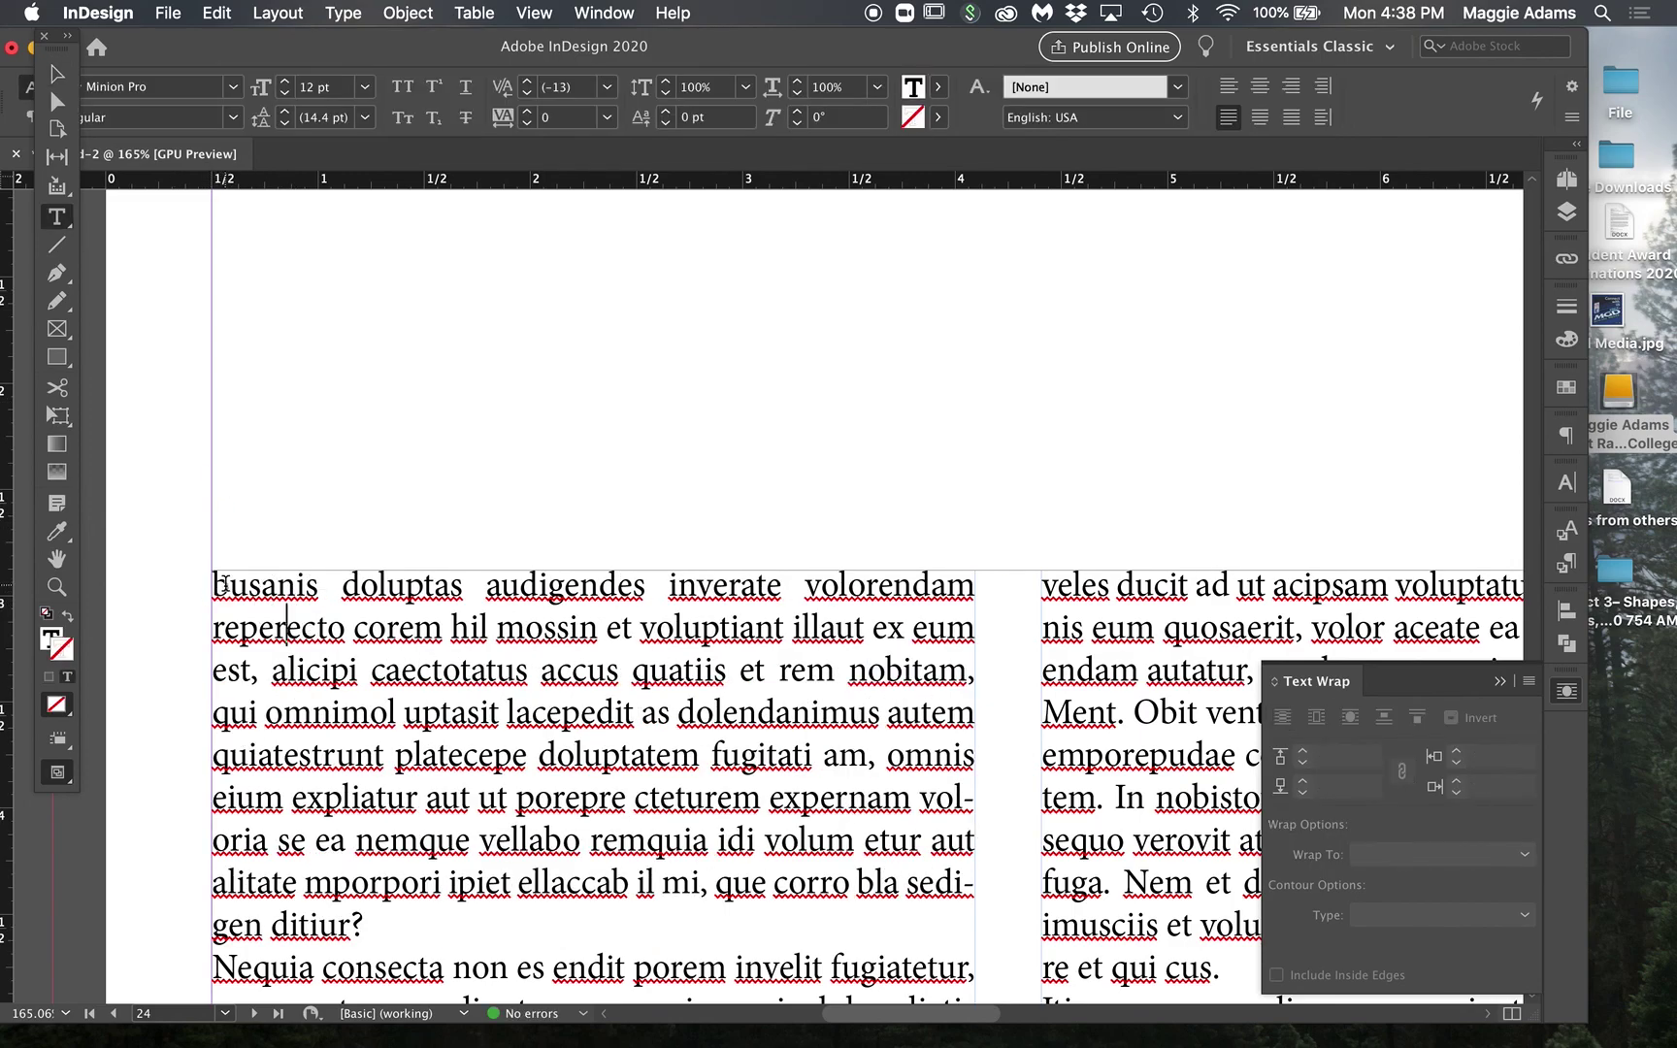
Step: Undo the deletion, text wrap, placement and outlining of the "I" to get back its editable text frame
key("super+z")
key("super+z")
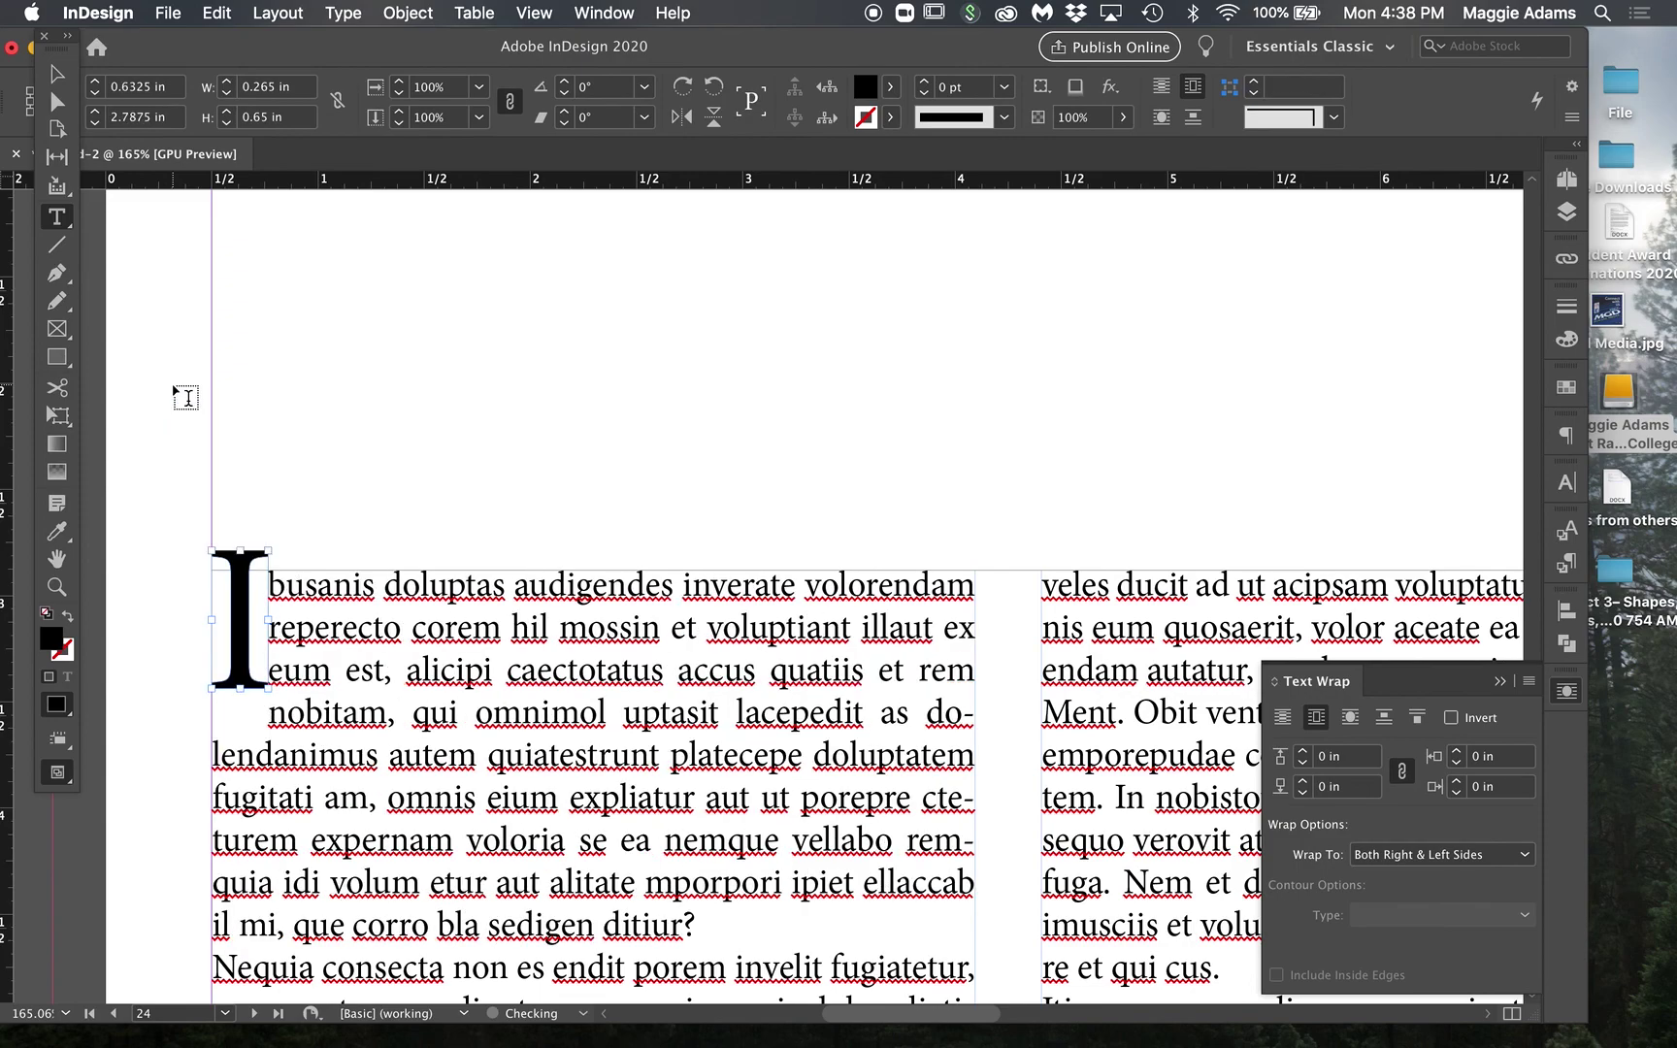
key("super+z")
key("super+z")
key("super+z")
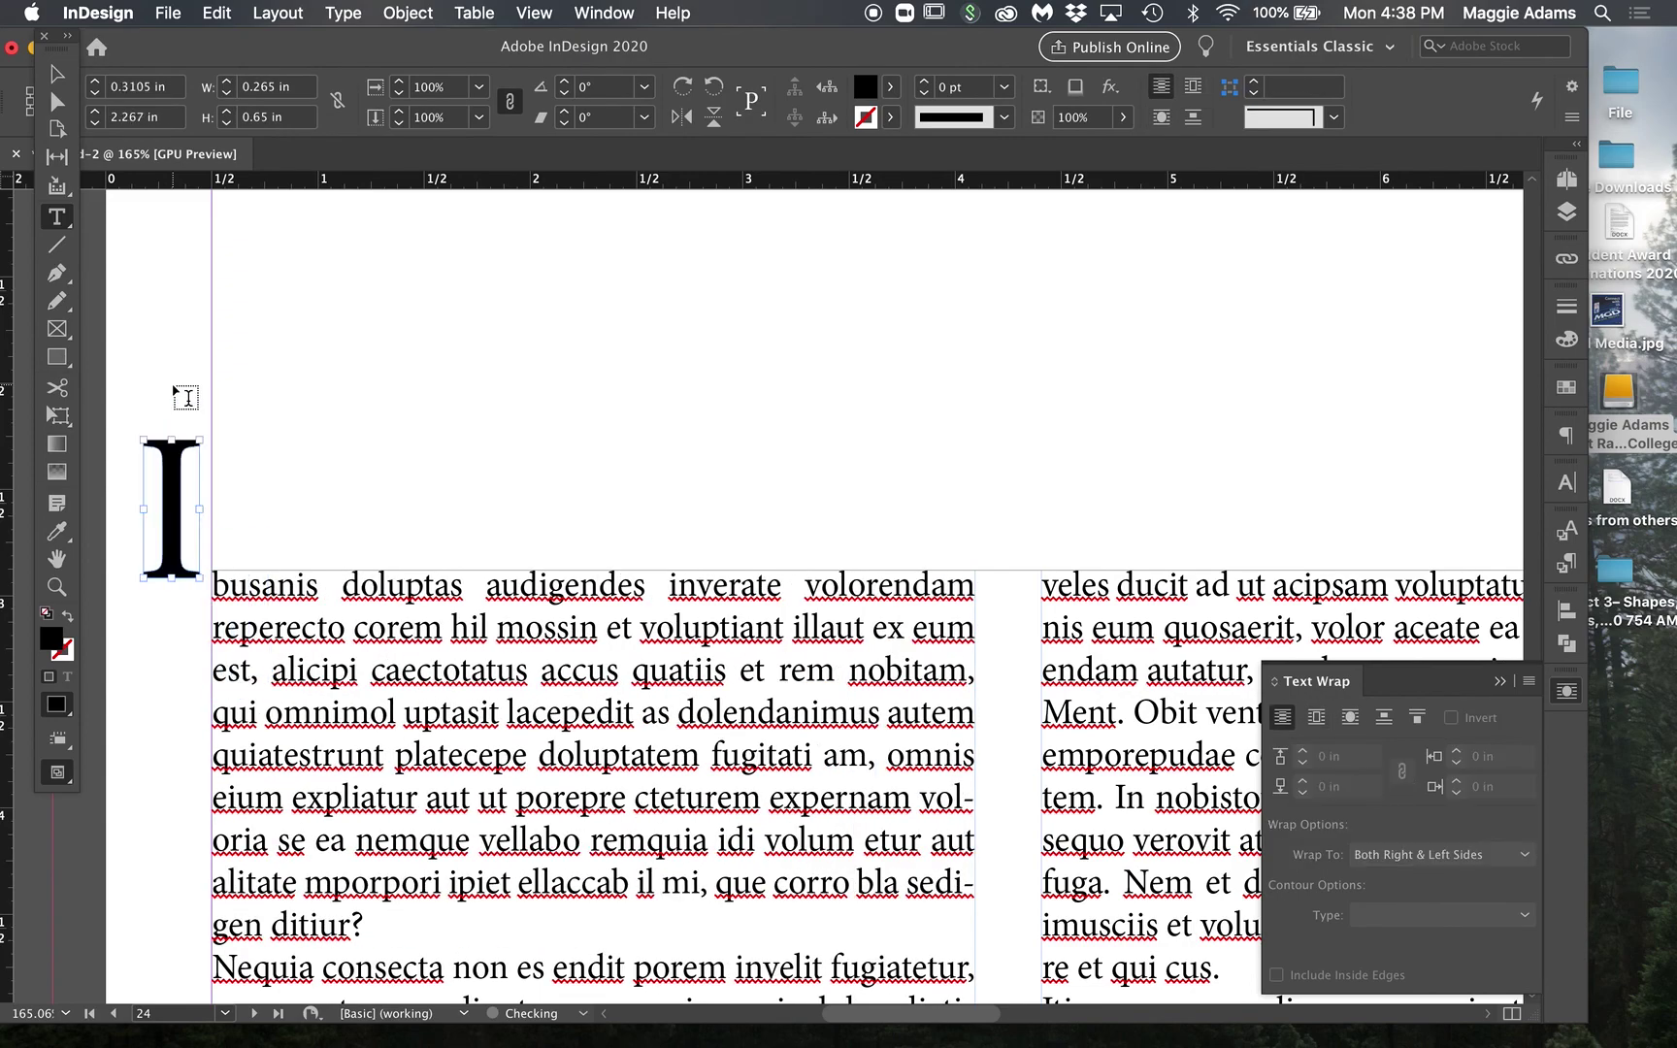
key("super+z")
Step: Replace the large "I" with a capital "F", and change that to a lowercase "f"
double_click(169, 479)
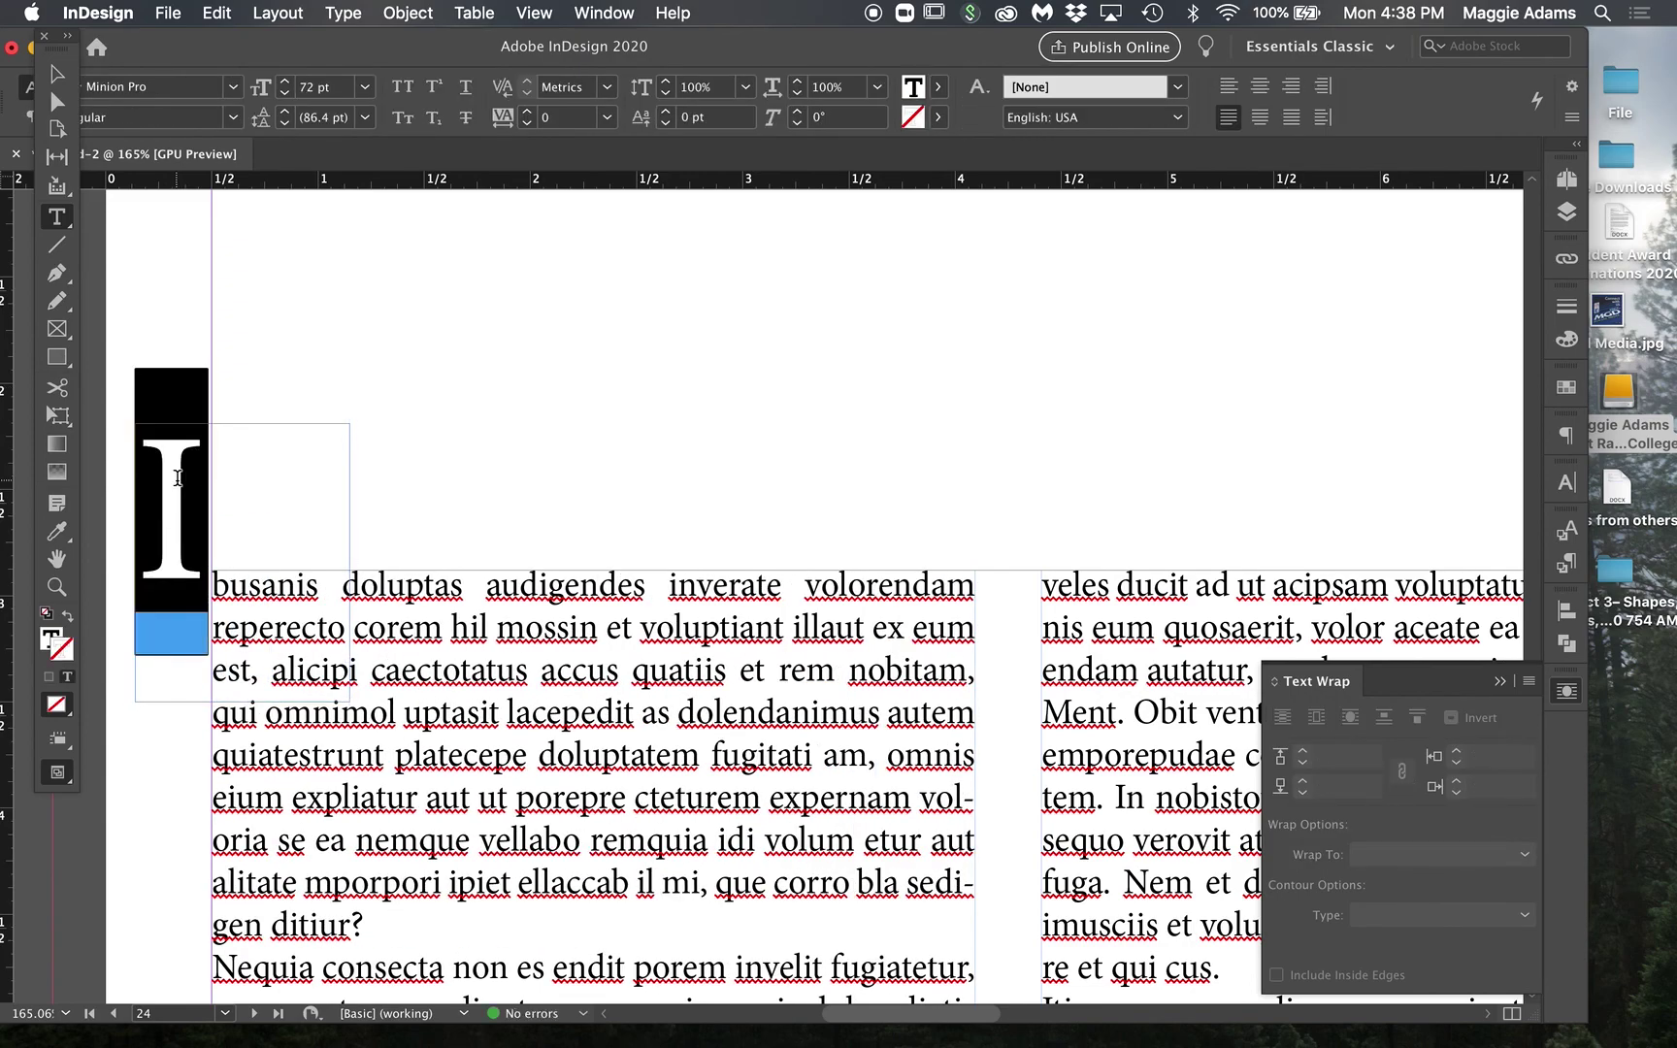
type("F")
key("super+a")
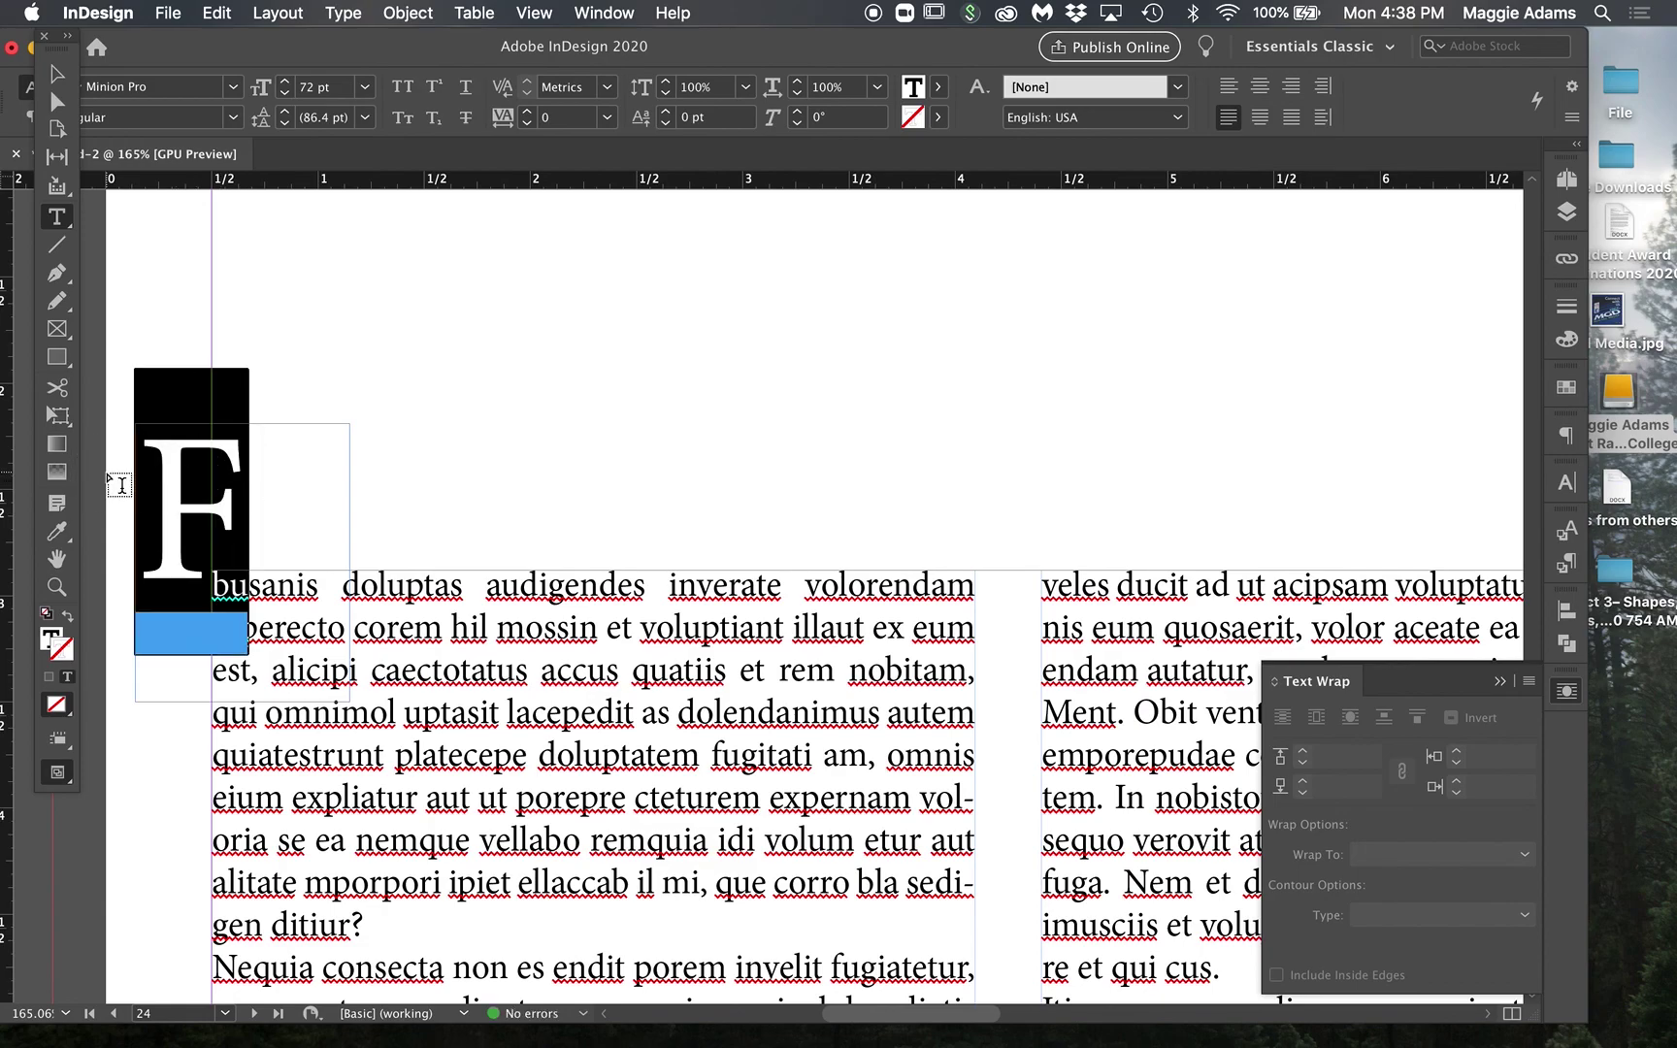
type("f")
Step: Try Steelworks Vintage Demo on the large "f", and set its font to Birds of Paradise
key("super+a")
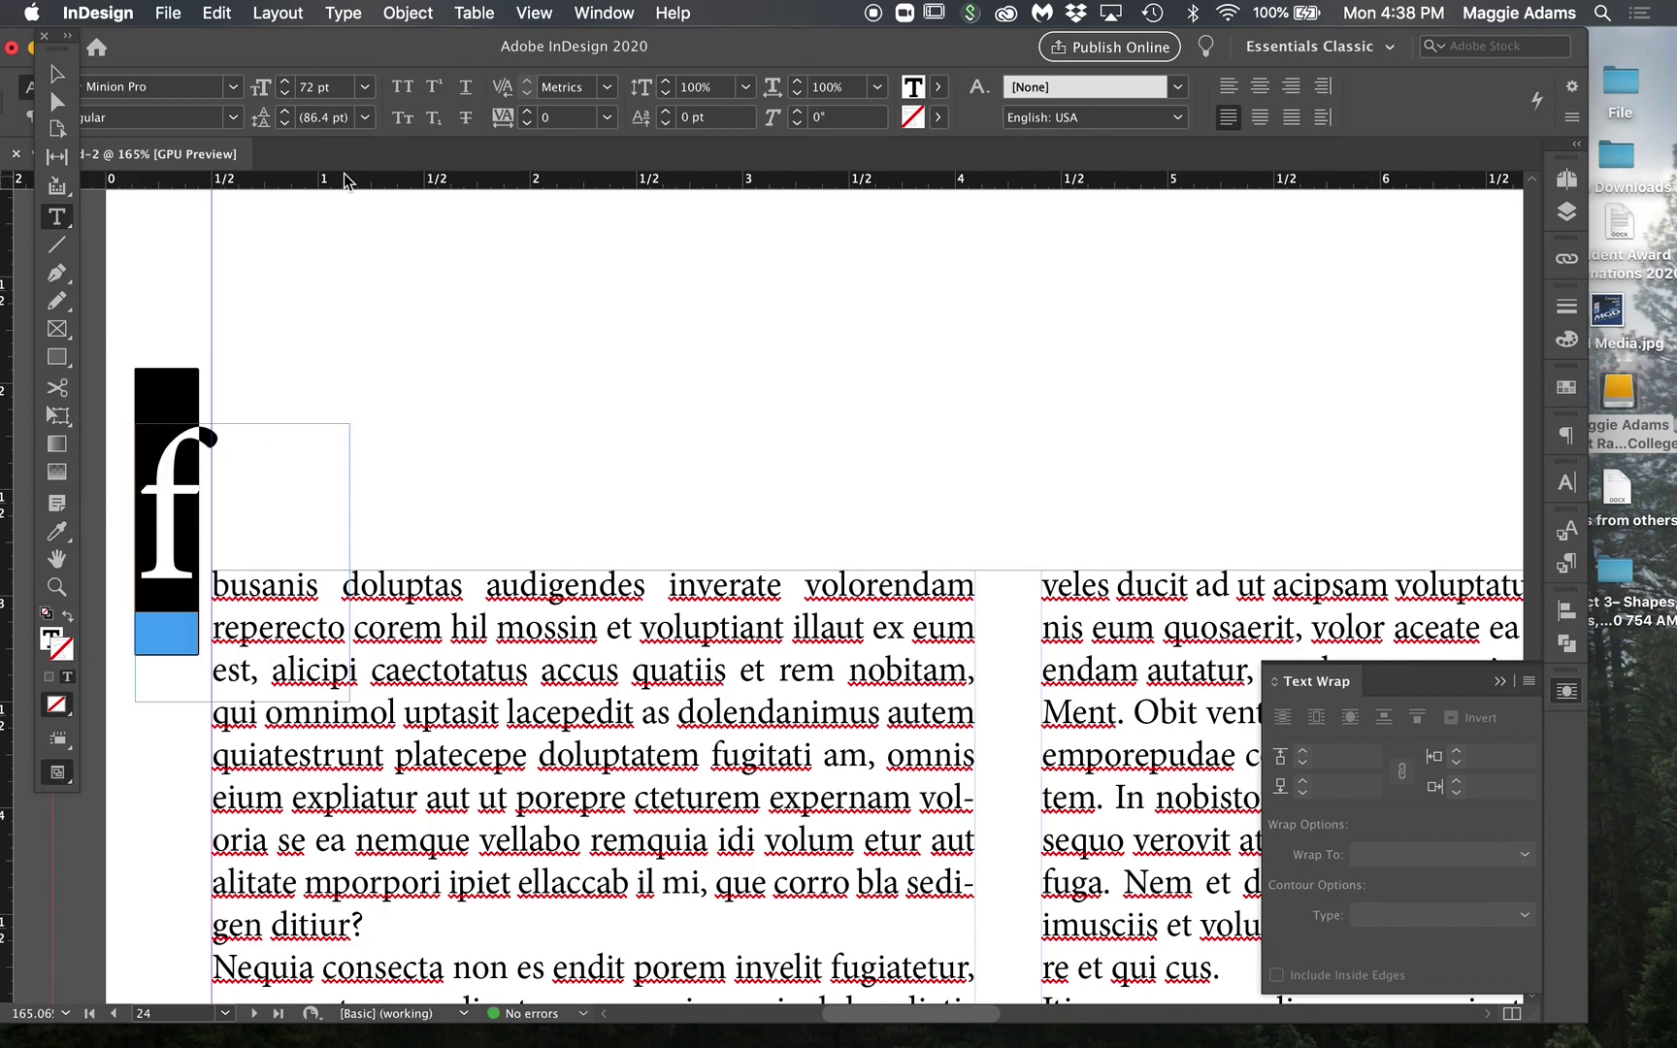
left_click(233, 87)
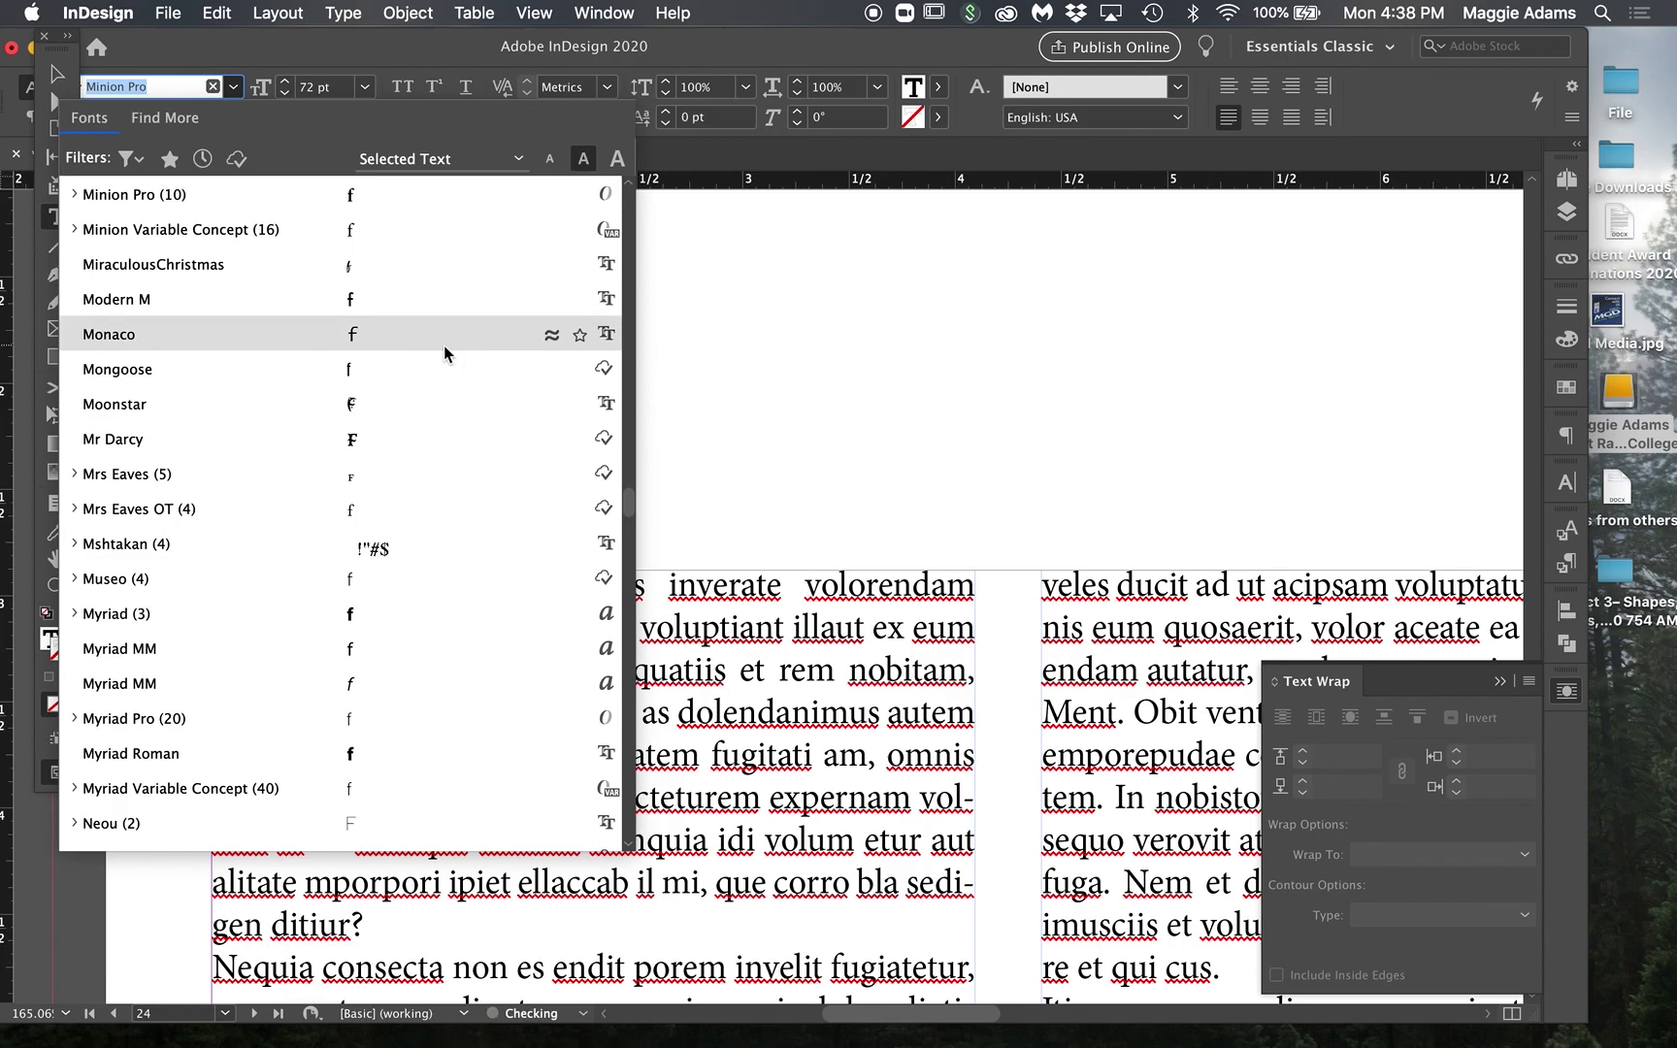
scroll(301, 417, "down", 8)
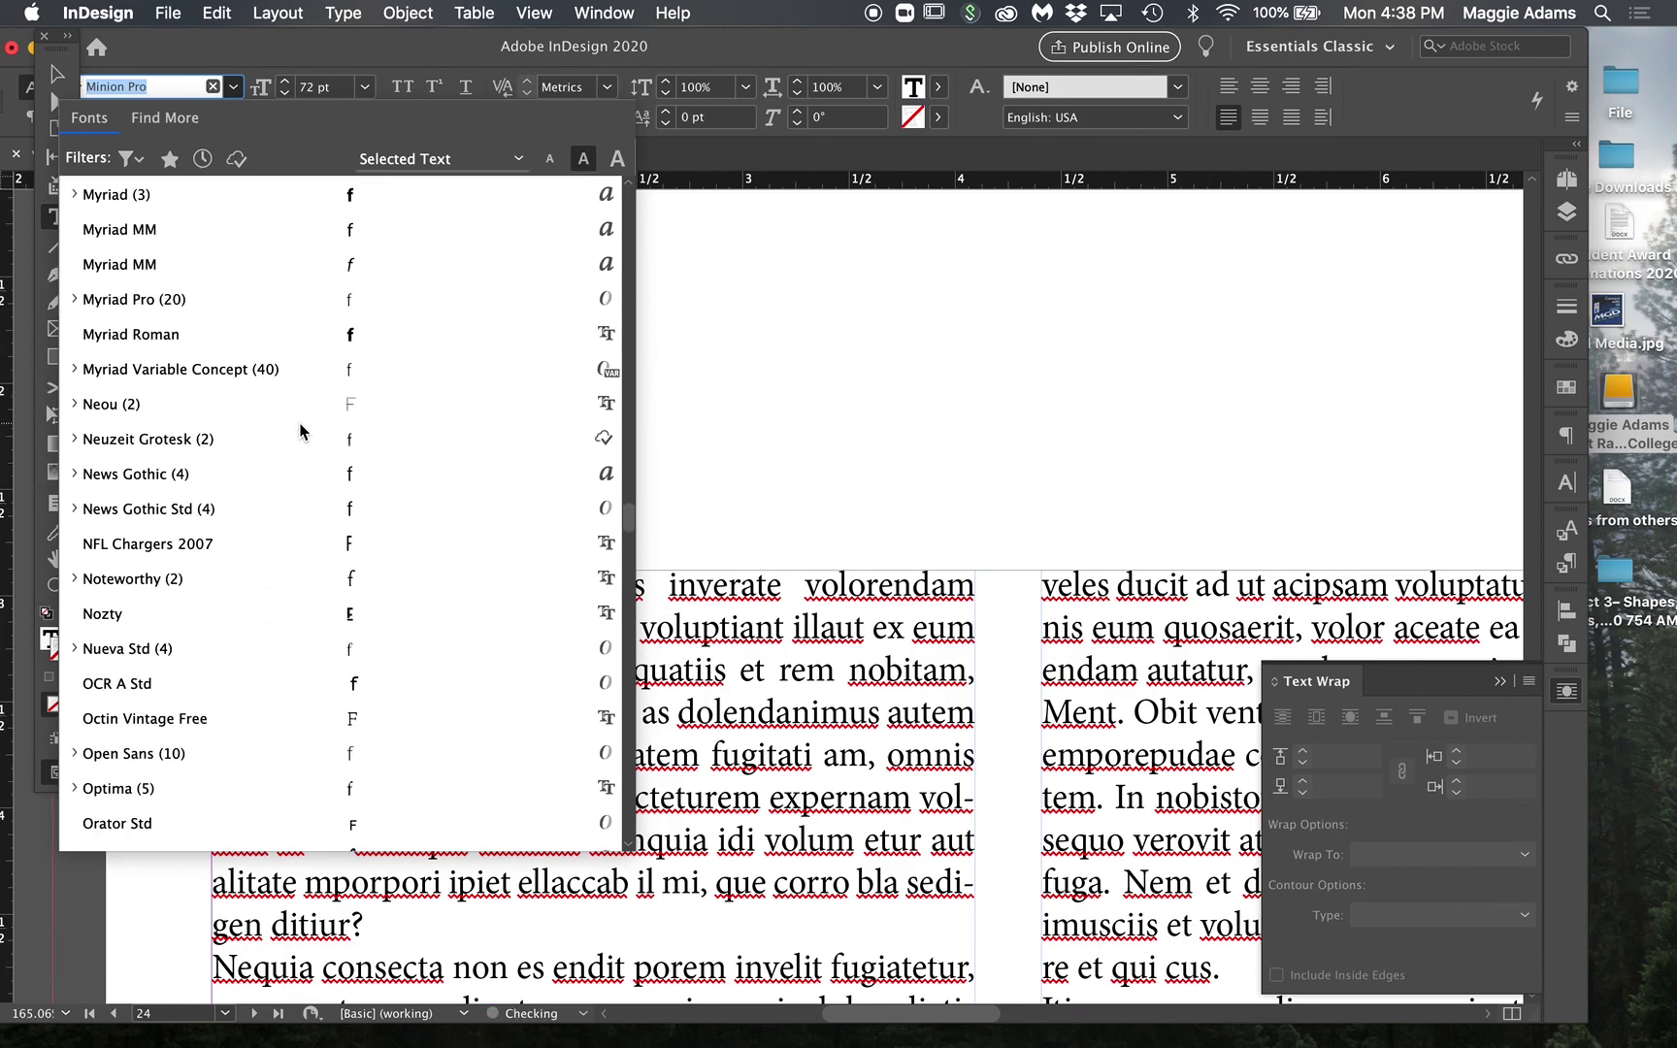
scroll(301, 431, "down", 10)
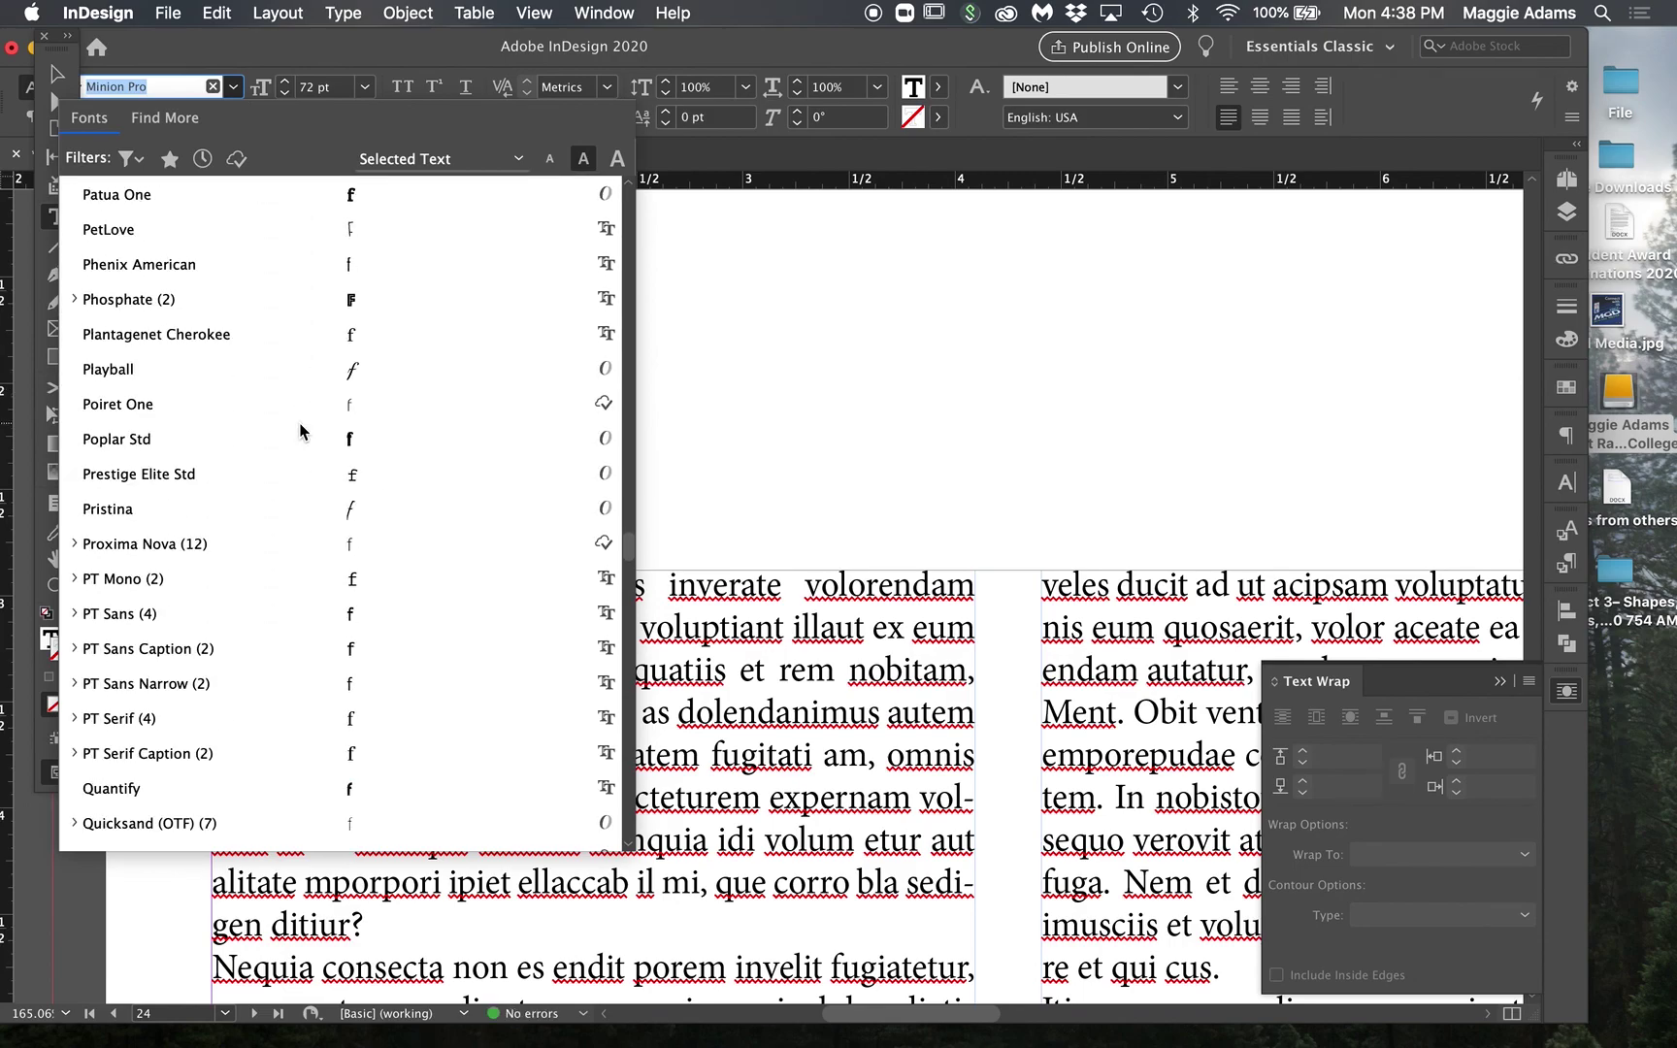
scroll(301, 436, "down", 15)
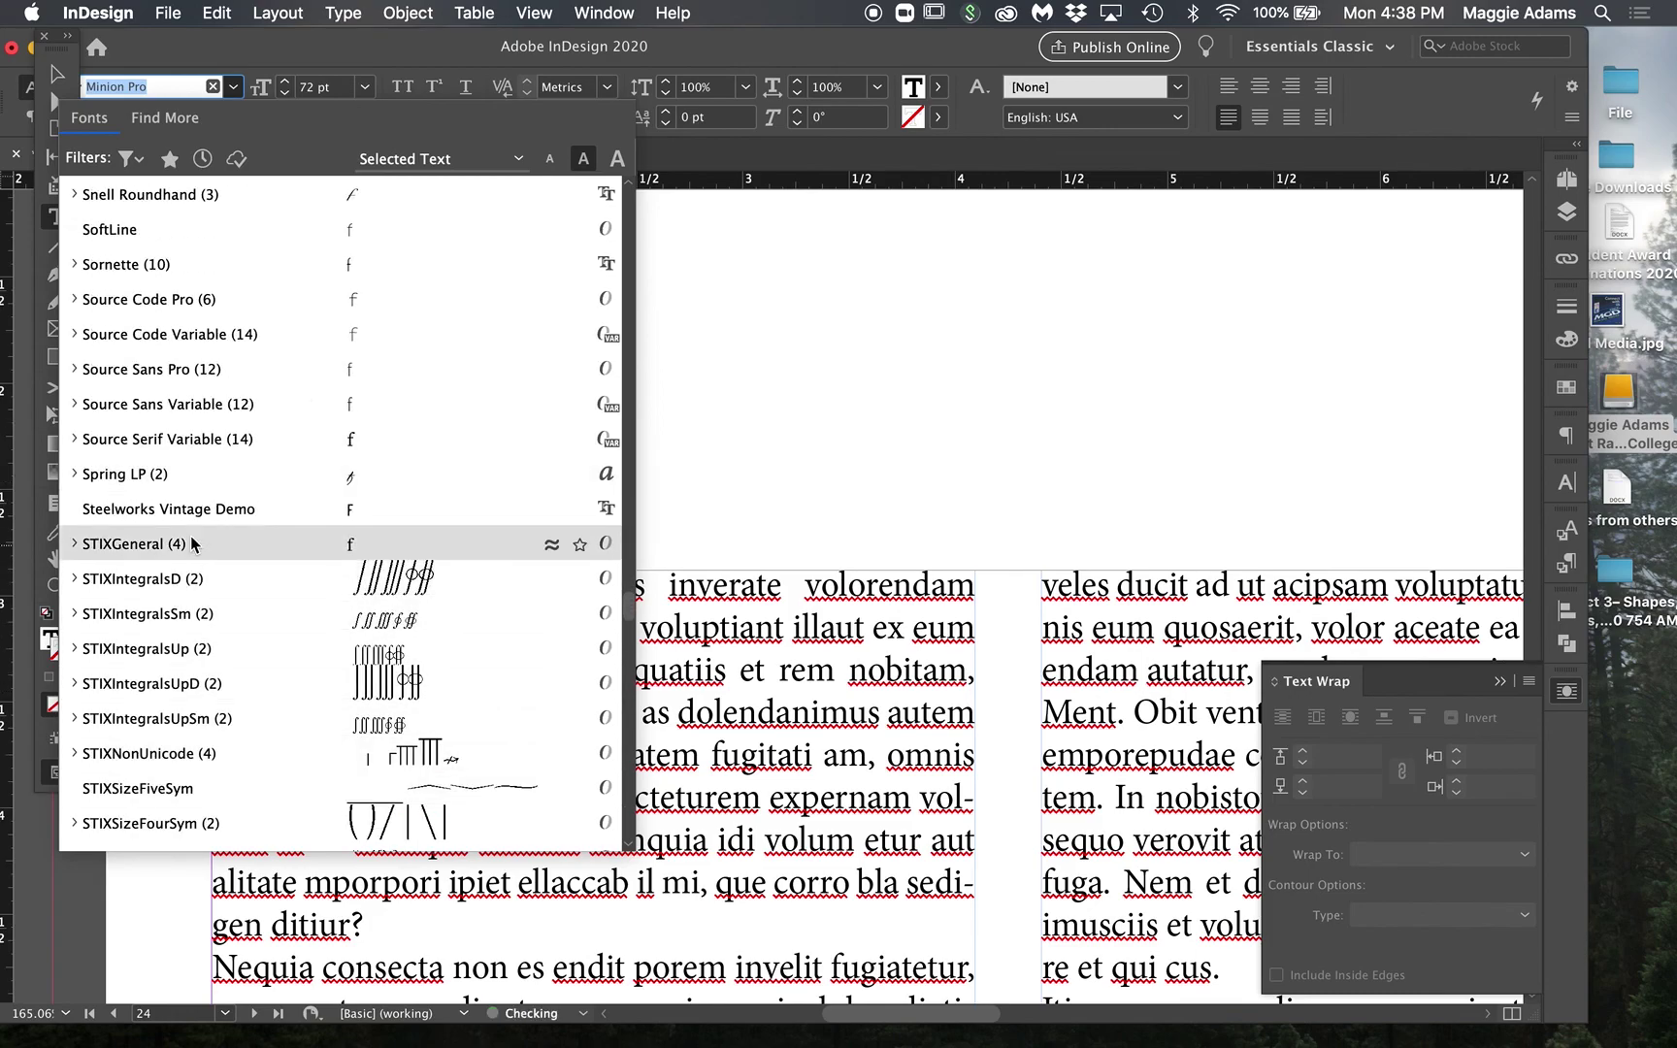
left_click(193, 511)
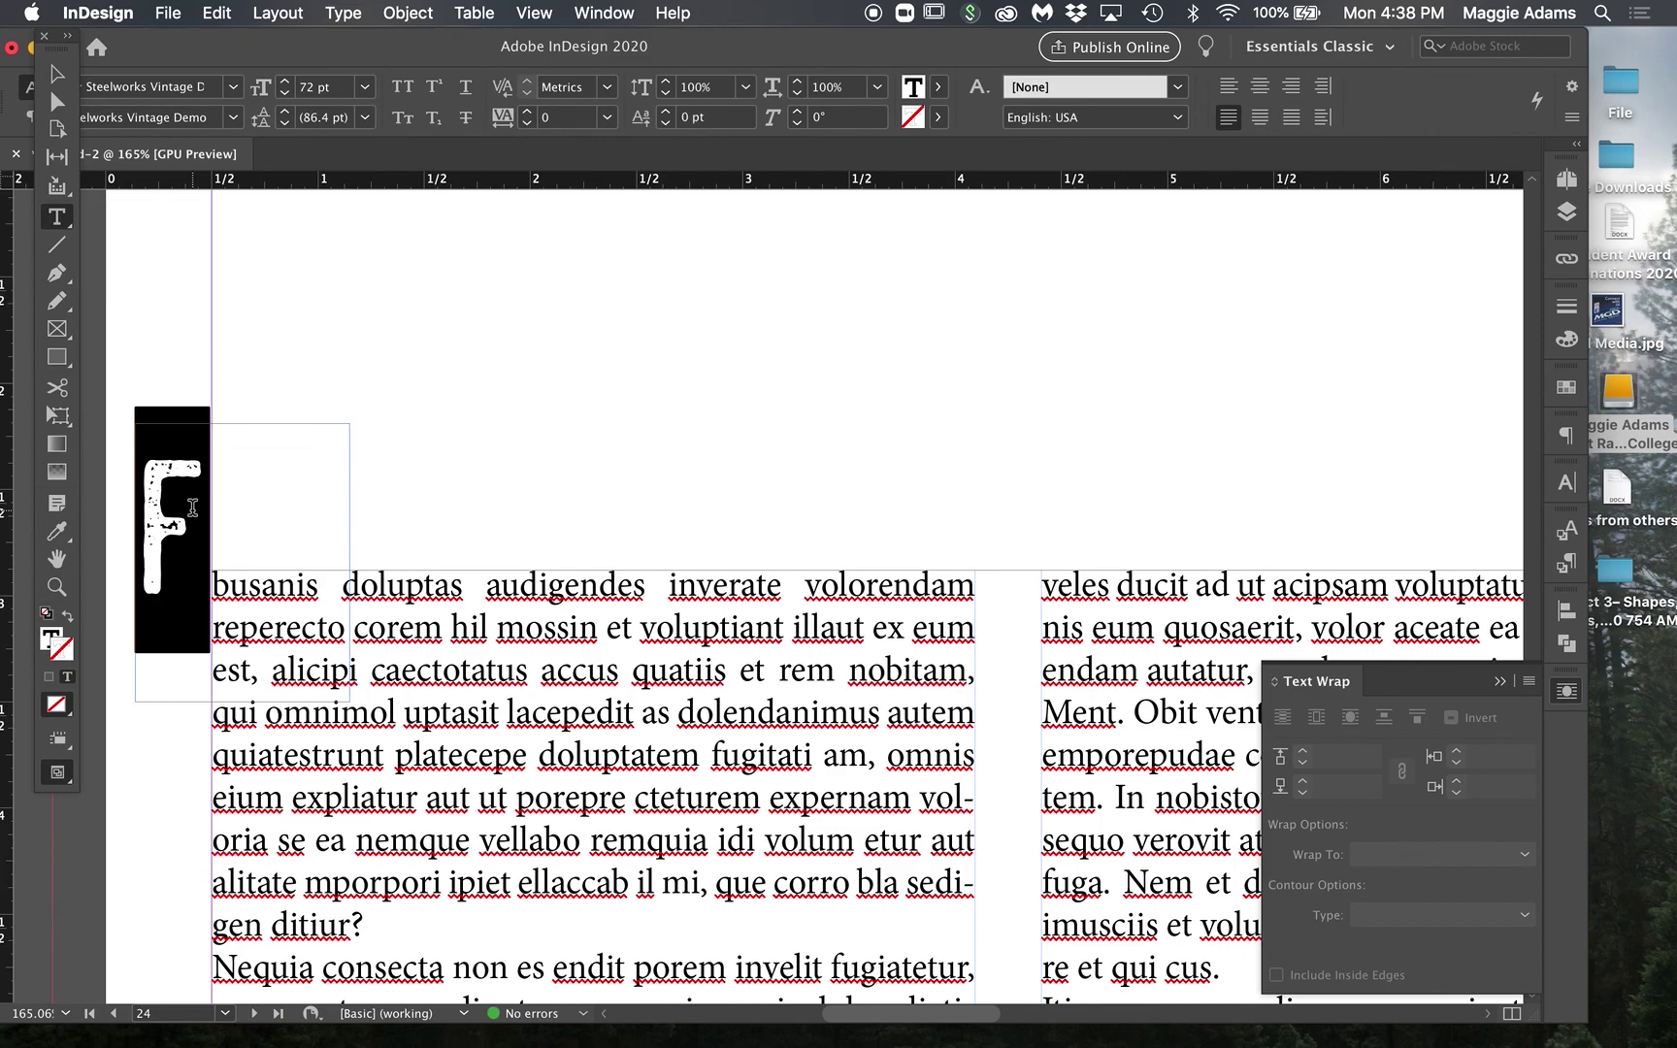
left_click(234, 87)
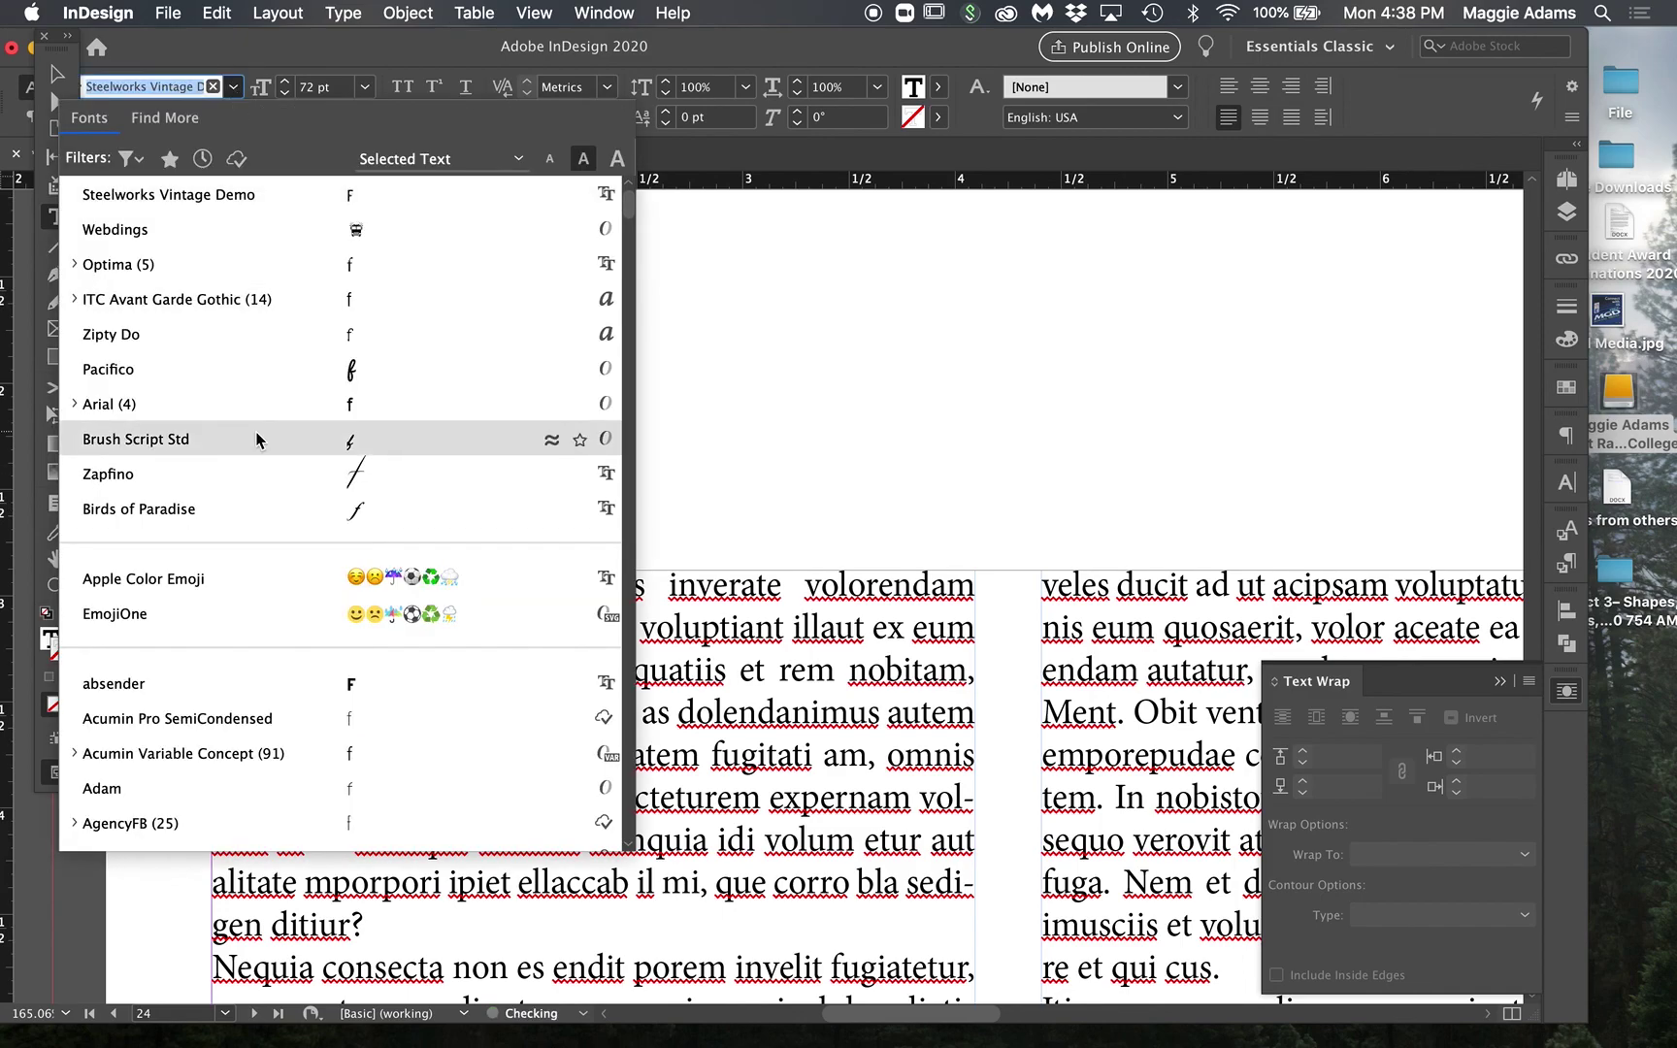
left_click(163, 509)
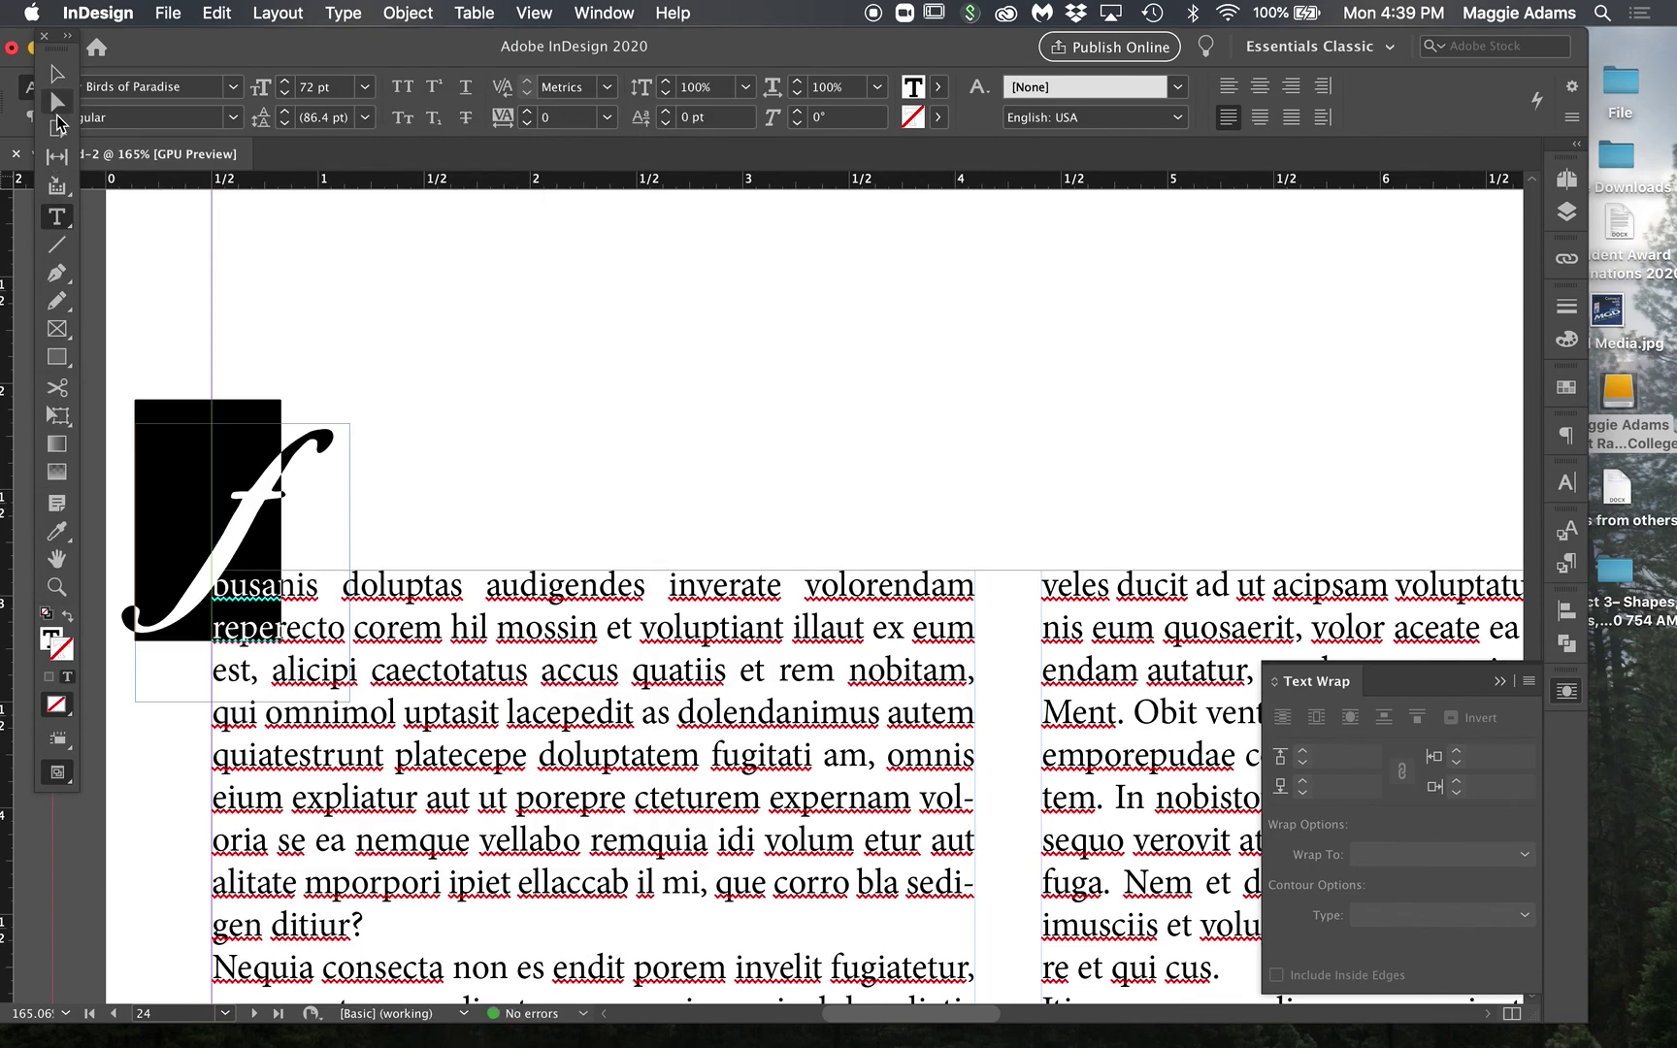
Step: Position the "f" frame over the start of the opening paragraph and duplicate it onto the pasteboard beside page 24
key("Escape")
left_click_drag(268, 495, 289, 560)
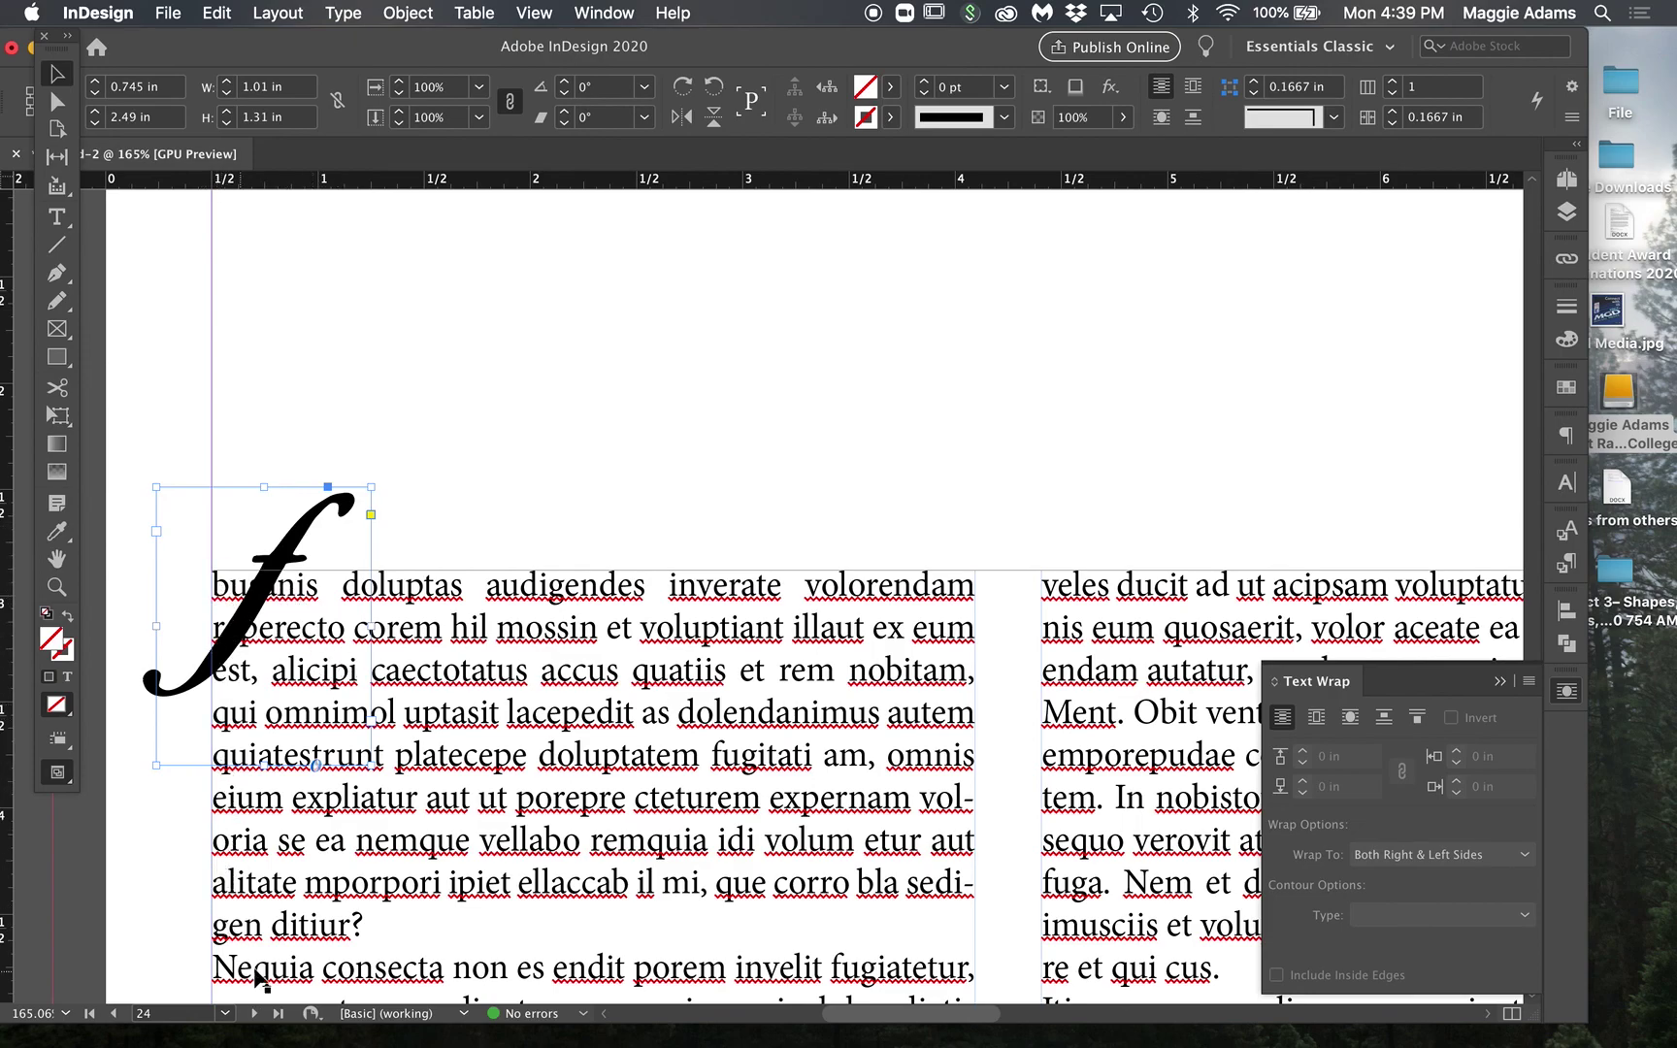
left_click_drag(302, 540, 310, 524)
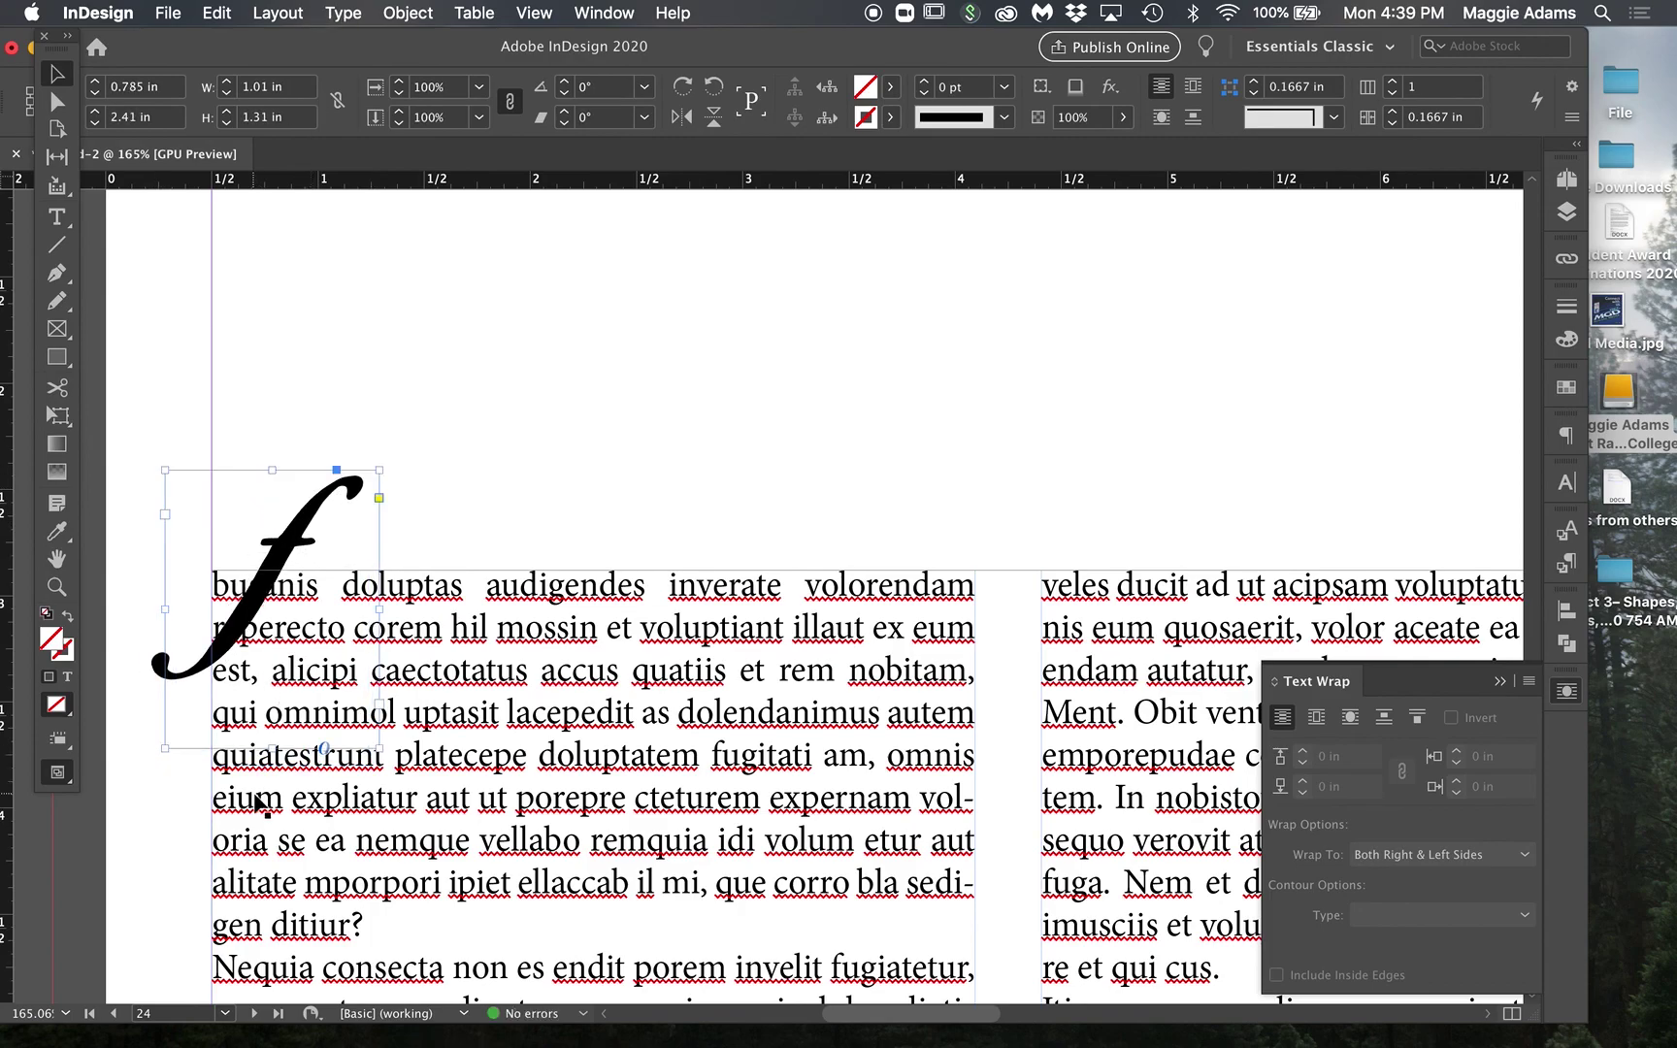
left_click_drag(308, 531, 20, 525)
left_click_drag(281, 558, 140, 497)
Step: Convert the script "f" over the opening paragraph to outlines
left_click(606, 398)
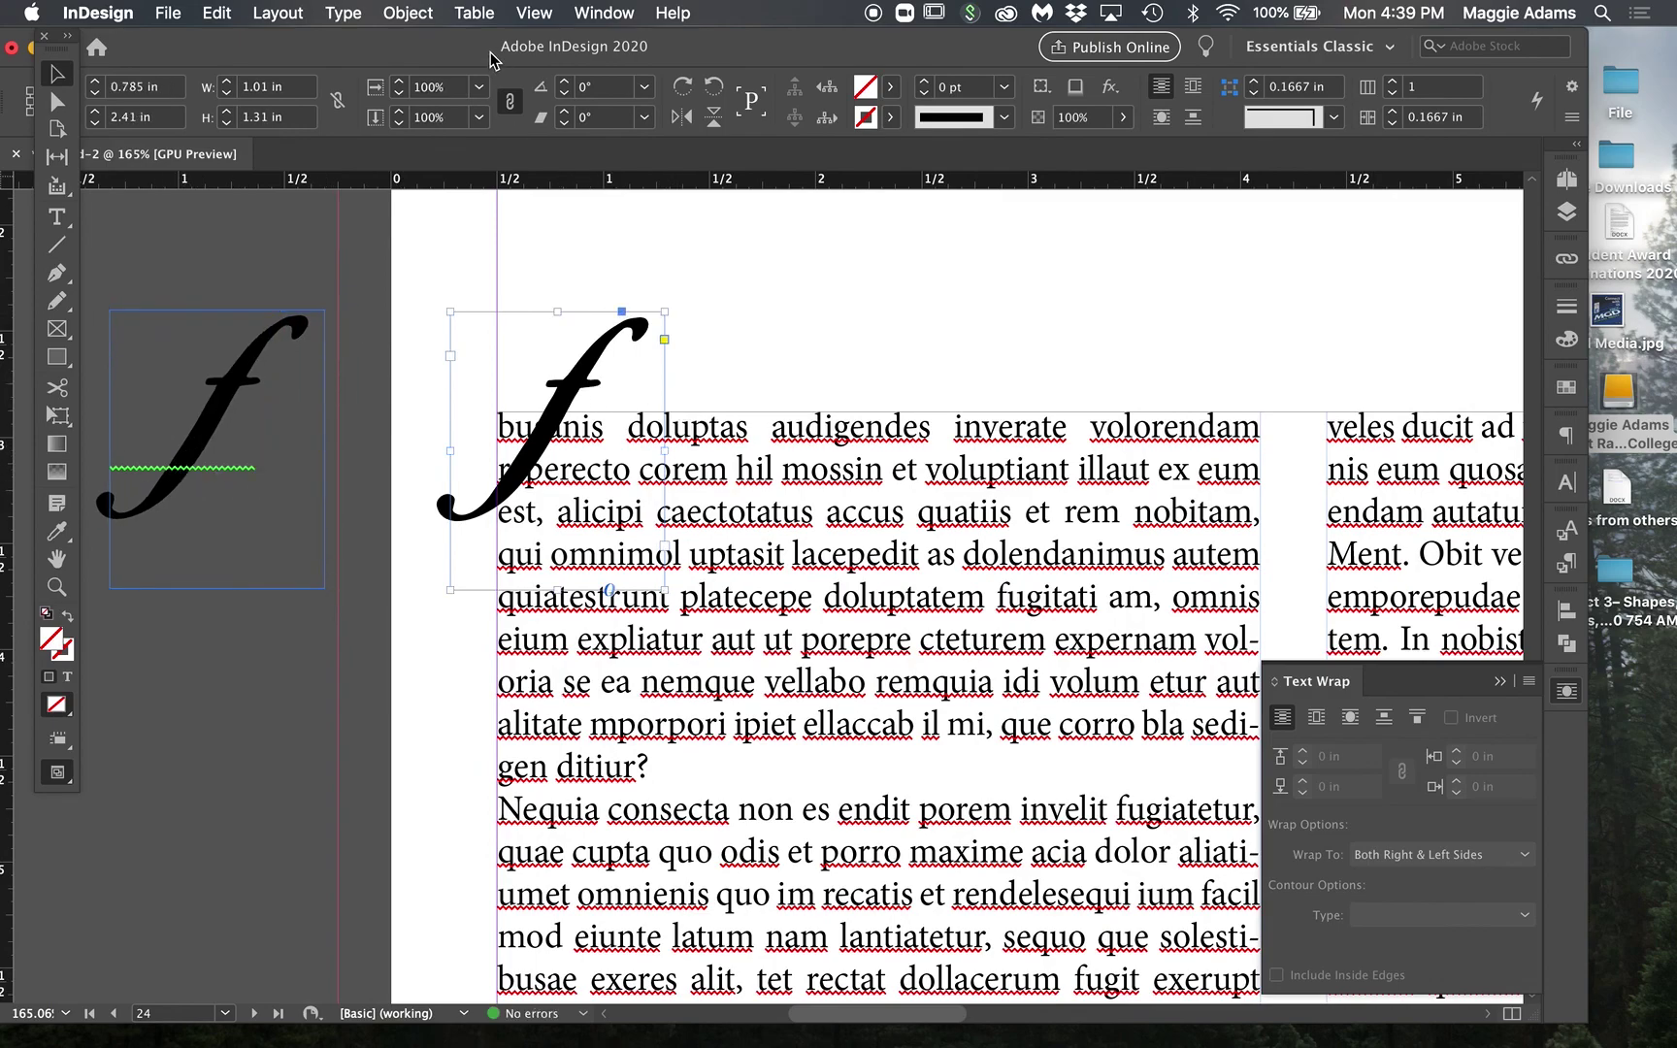
left_click(343, 12)
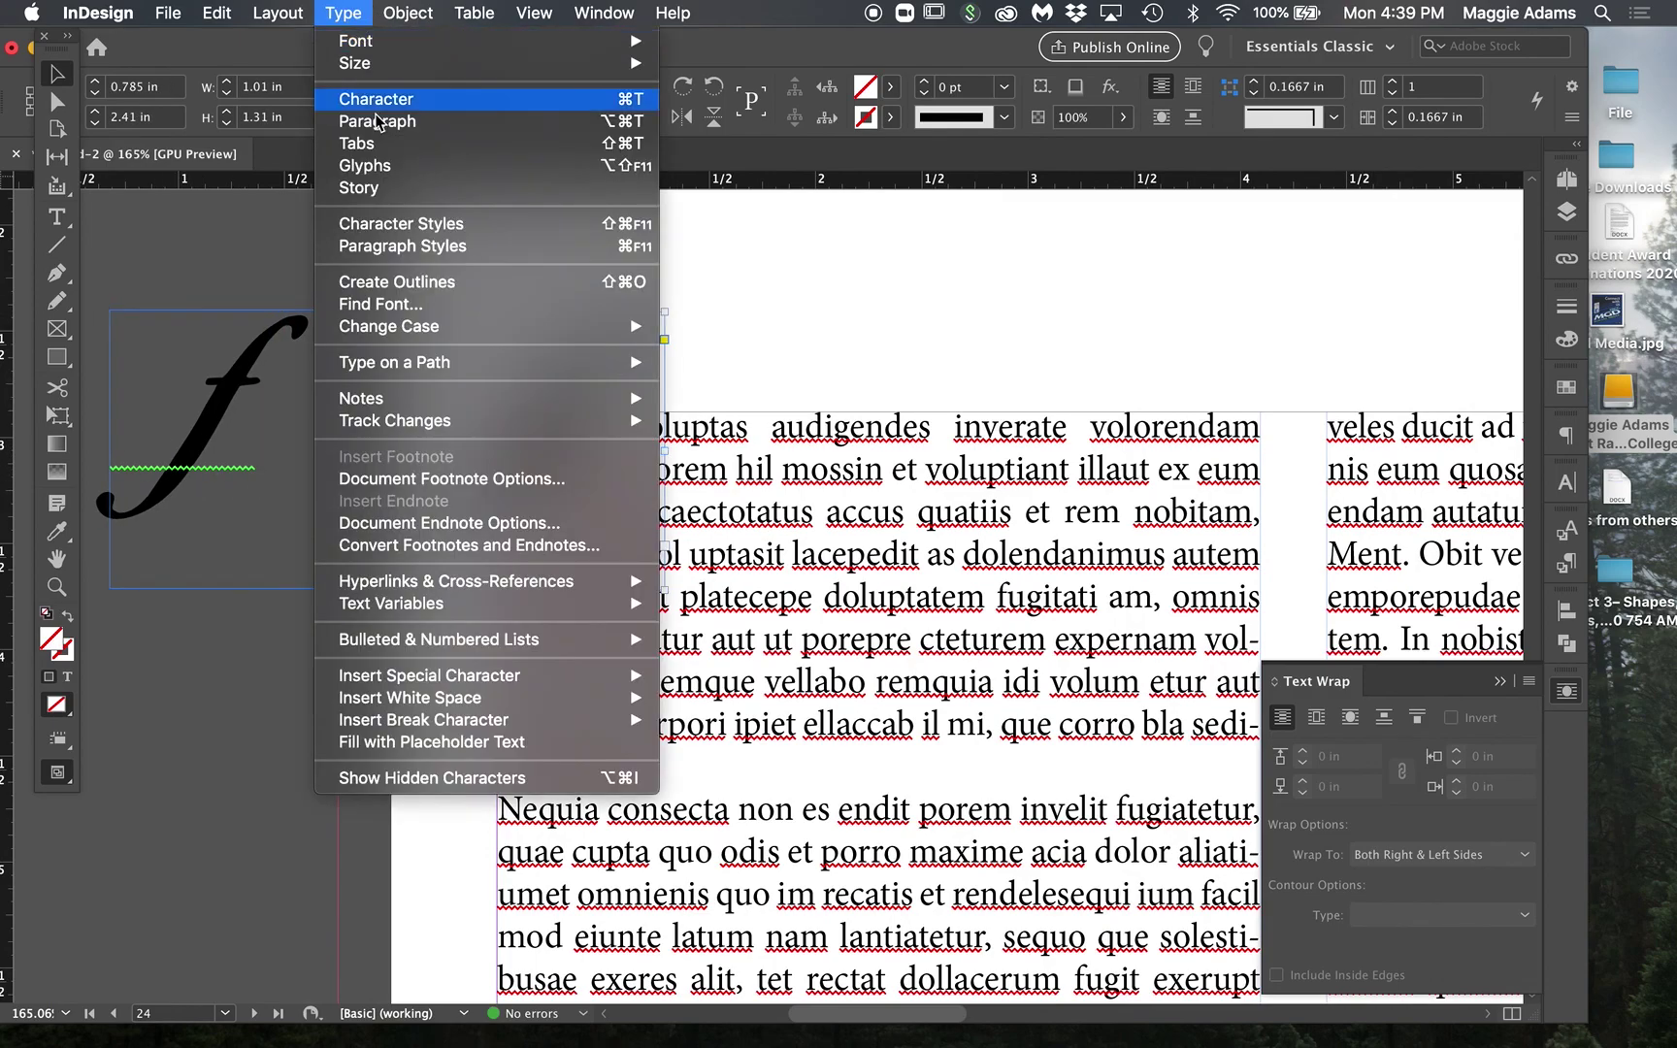
left_click(425, 282)
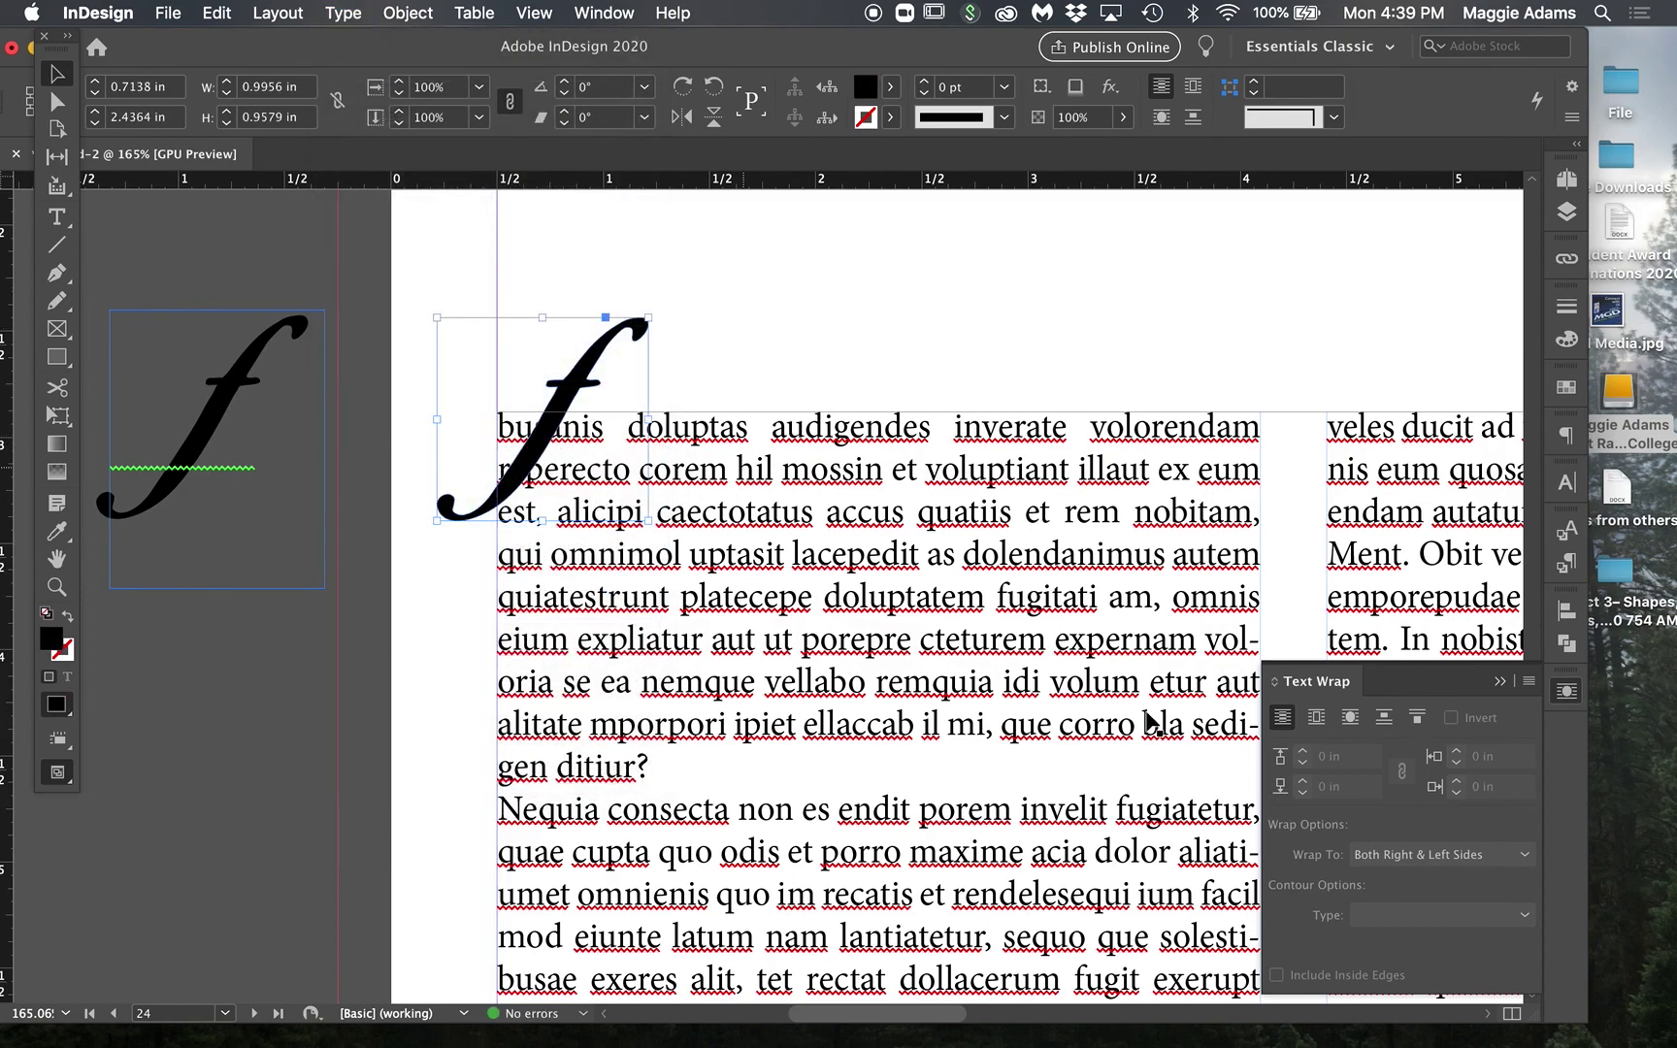
Step: Try bounding-box and object-shape wraps while shifting the outlined "f" slightly down and right, and turn its text wrap off
left_click(1316, 717)
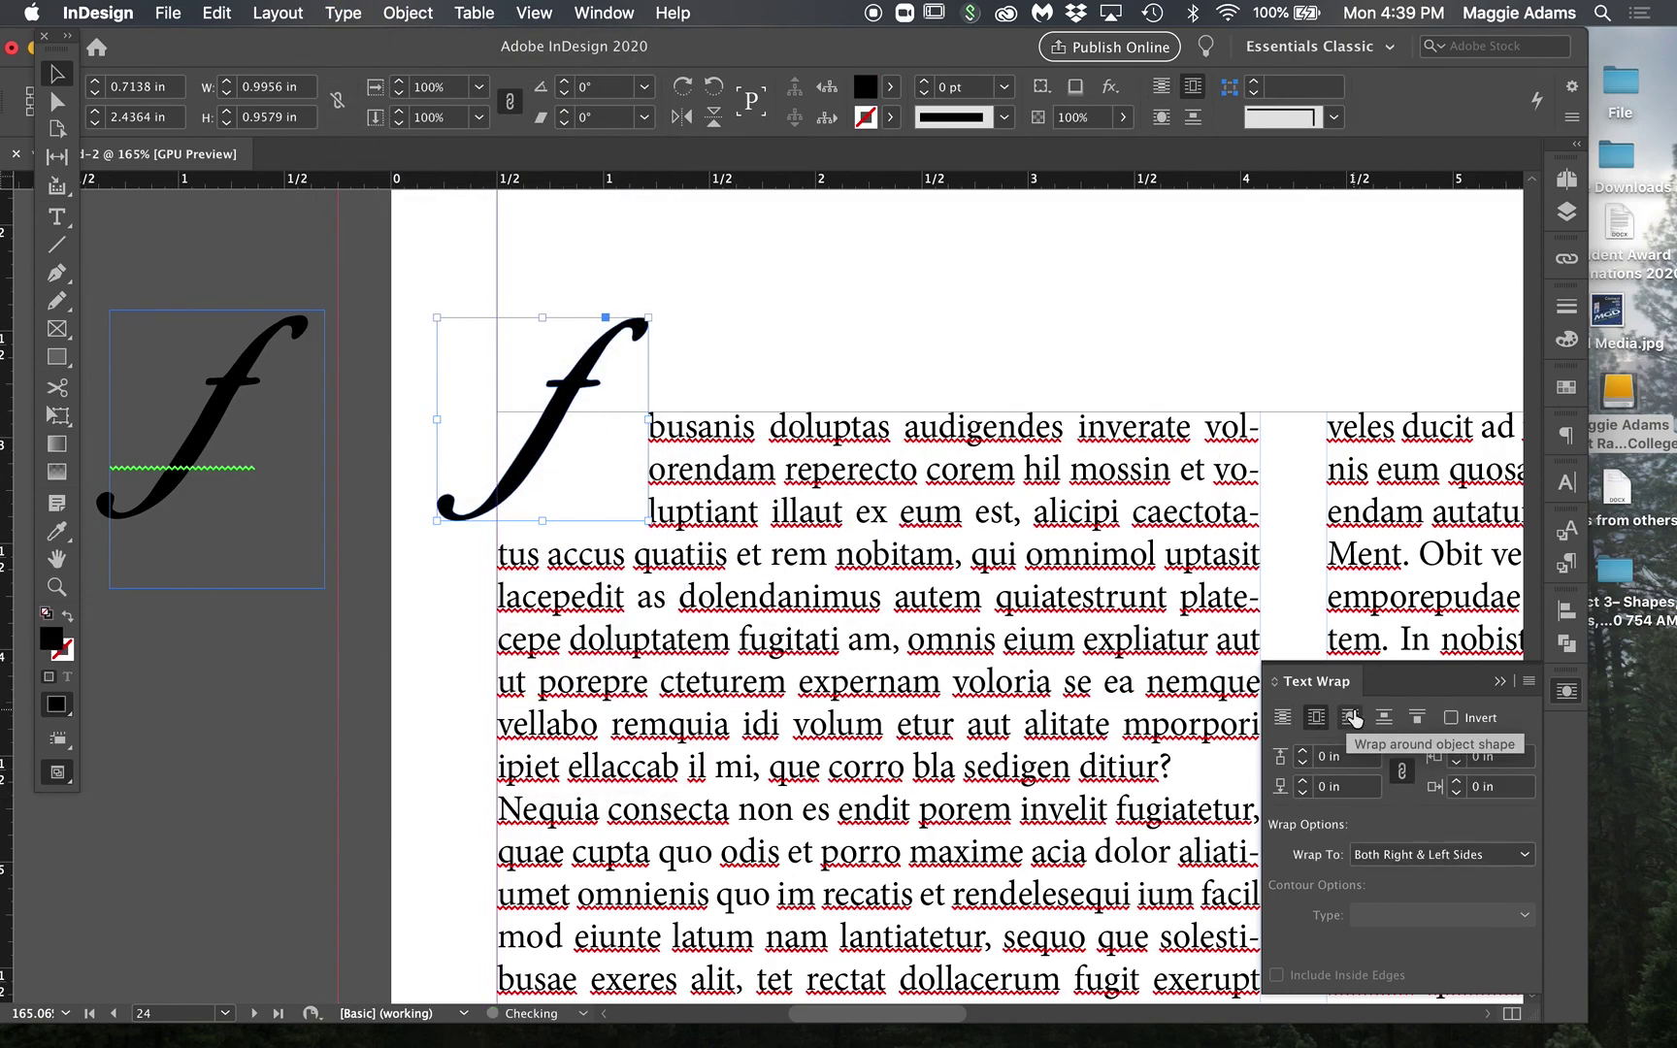
left_click(1350, 717)
left_click_drag(583, 396, 609, 449)
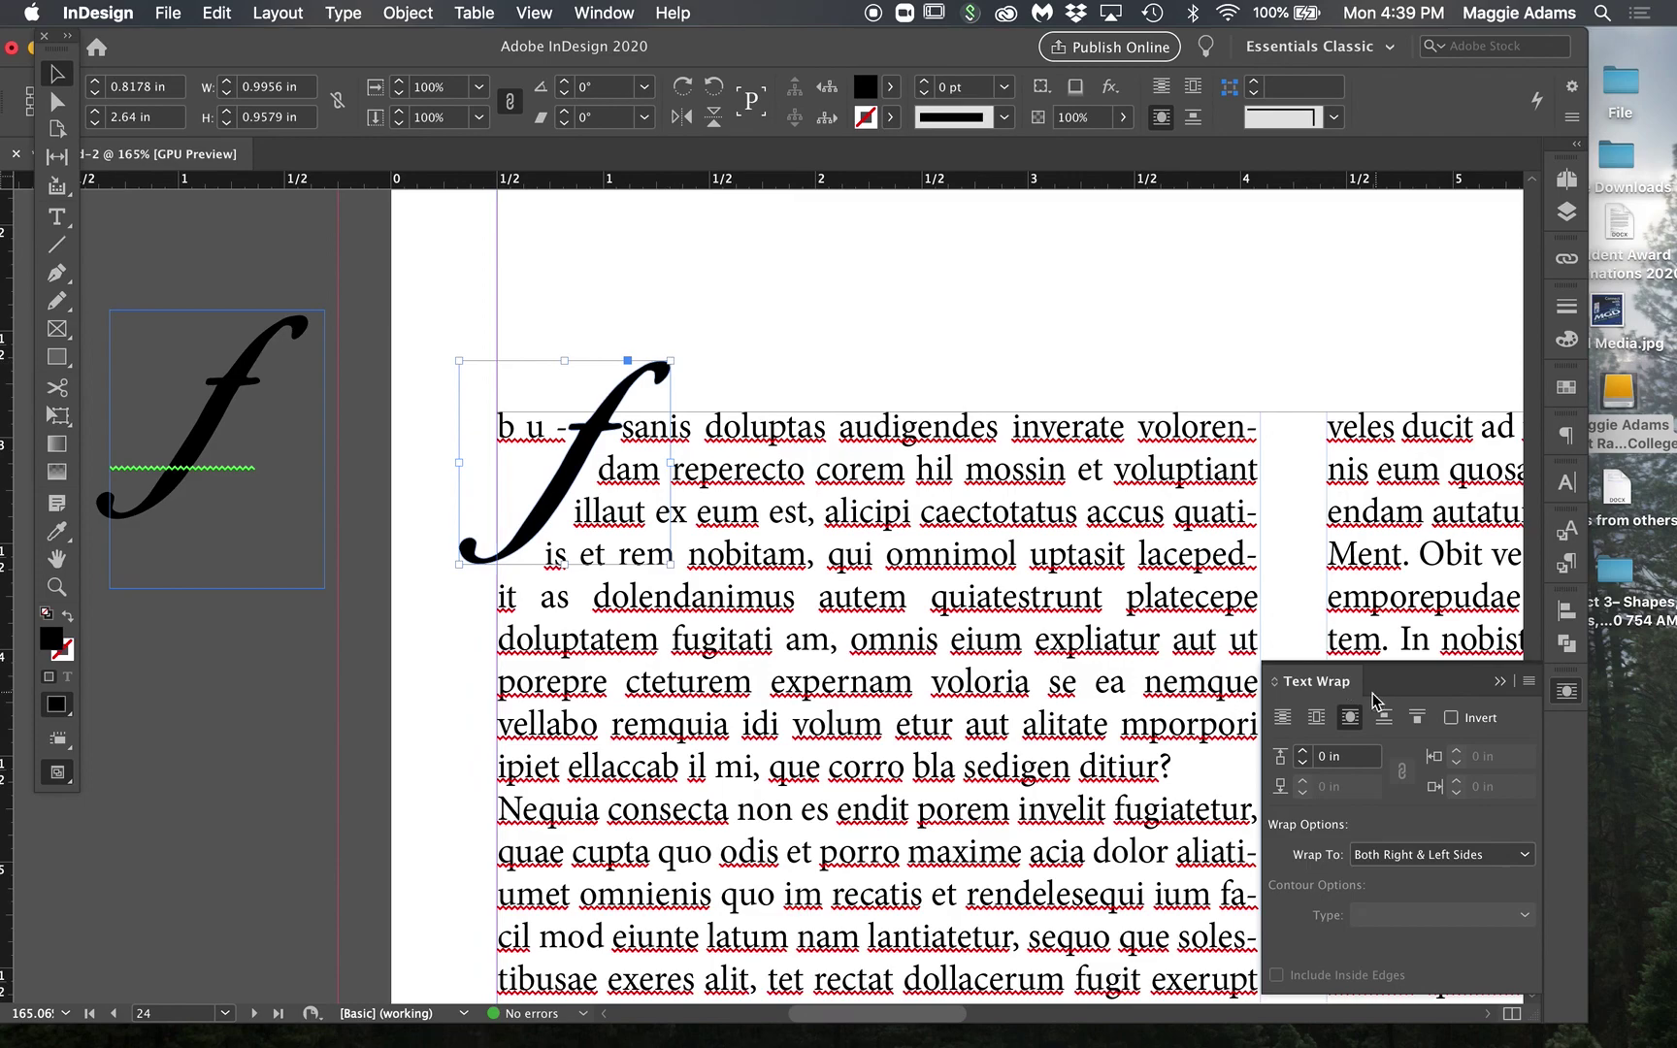
left_click(1282, 716)
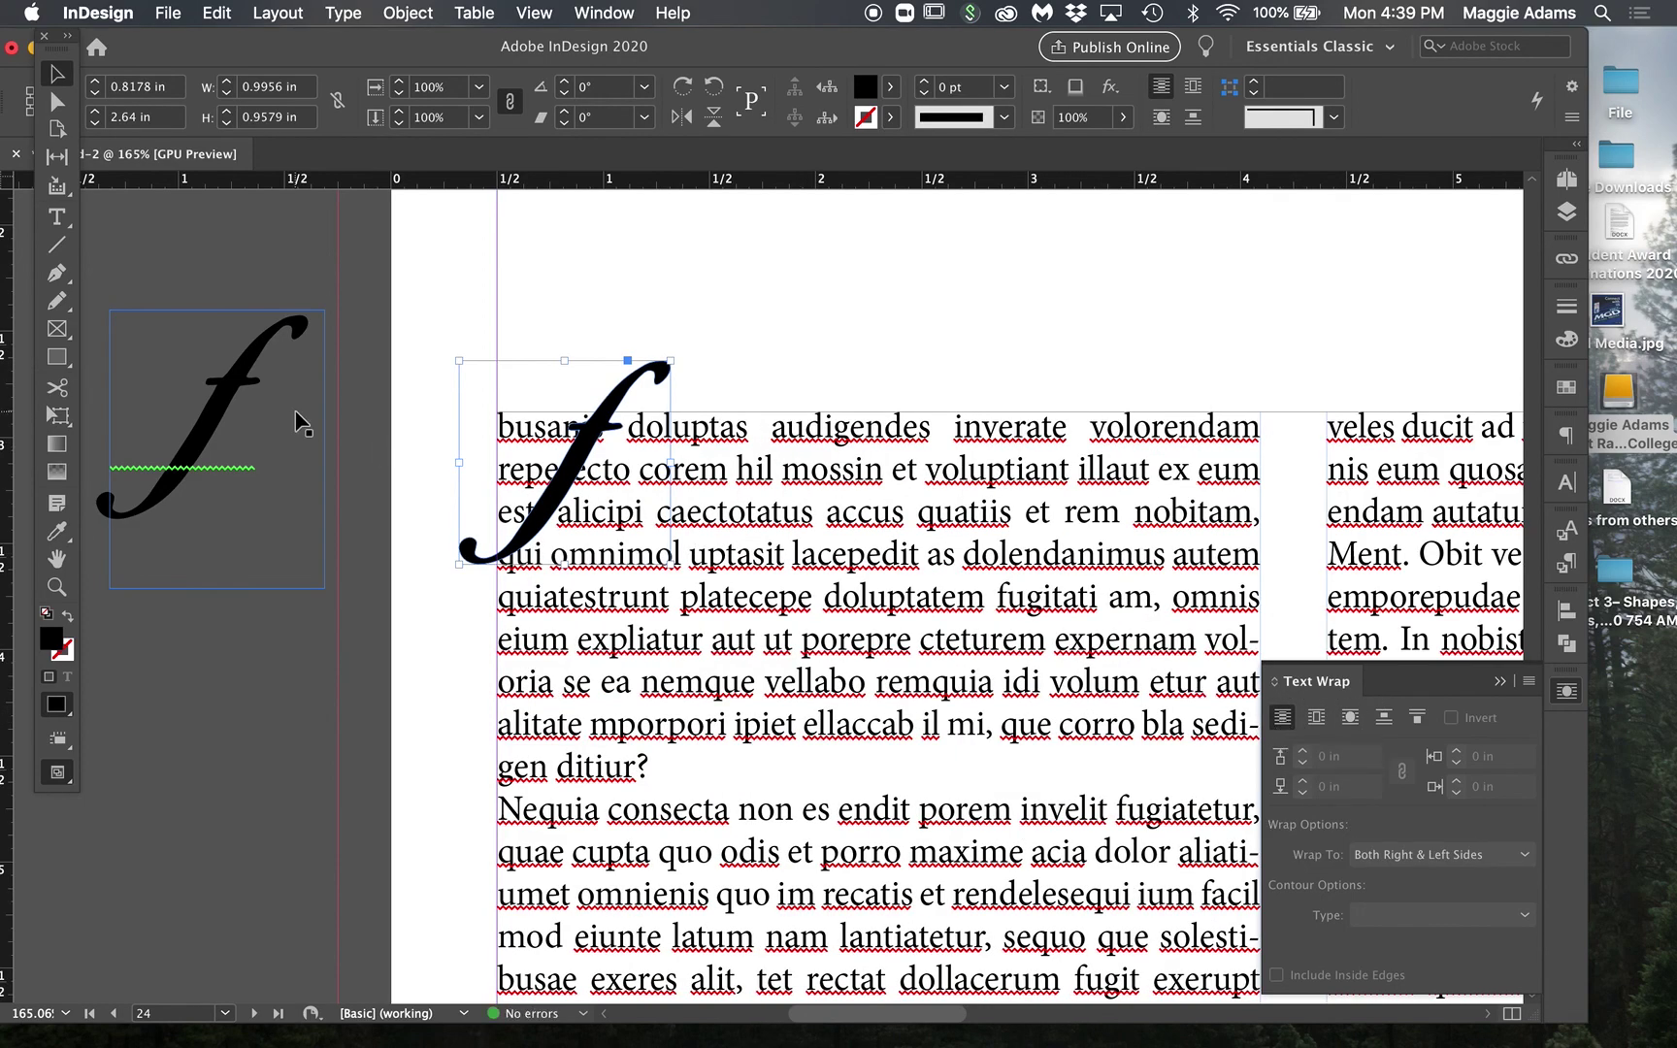
Step: Draw a closed straight-sided Pen path about 1.175 in wide and 1.17 in high around the outlined "f", following its right-hand slant
left_click(56, 272)
scroll(668, 378, "down", 1)
left_click(683, 367)
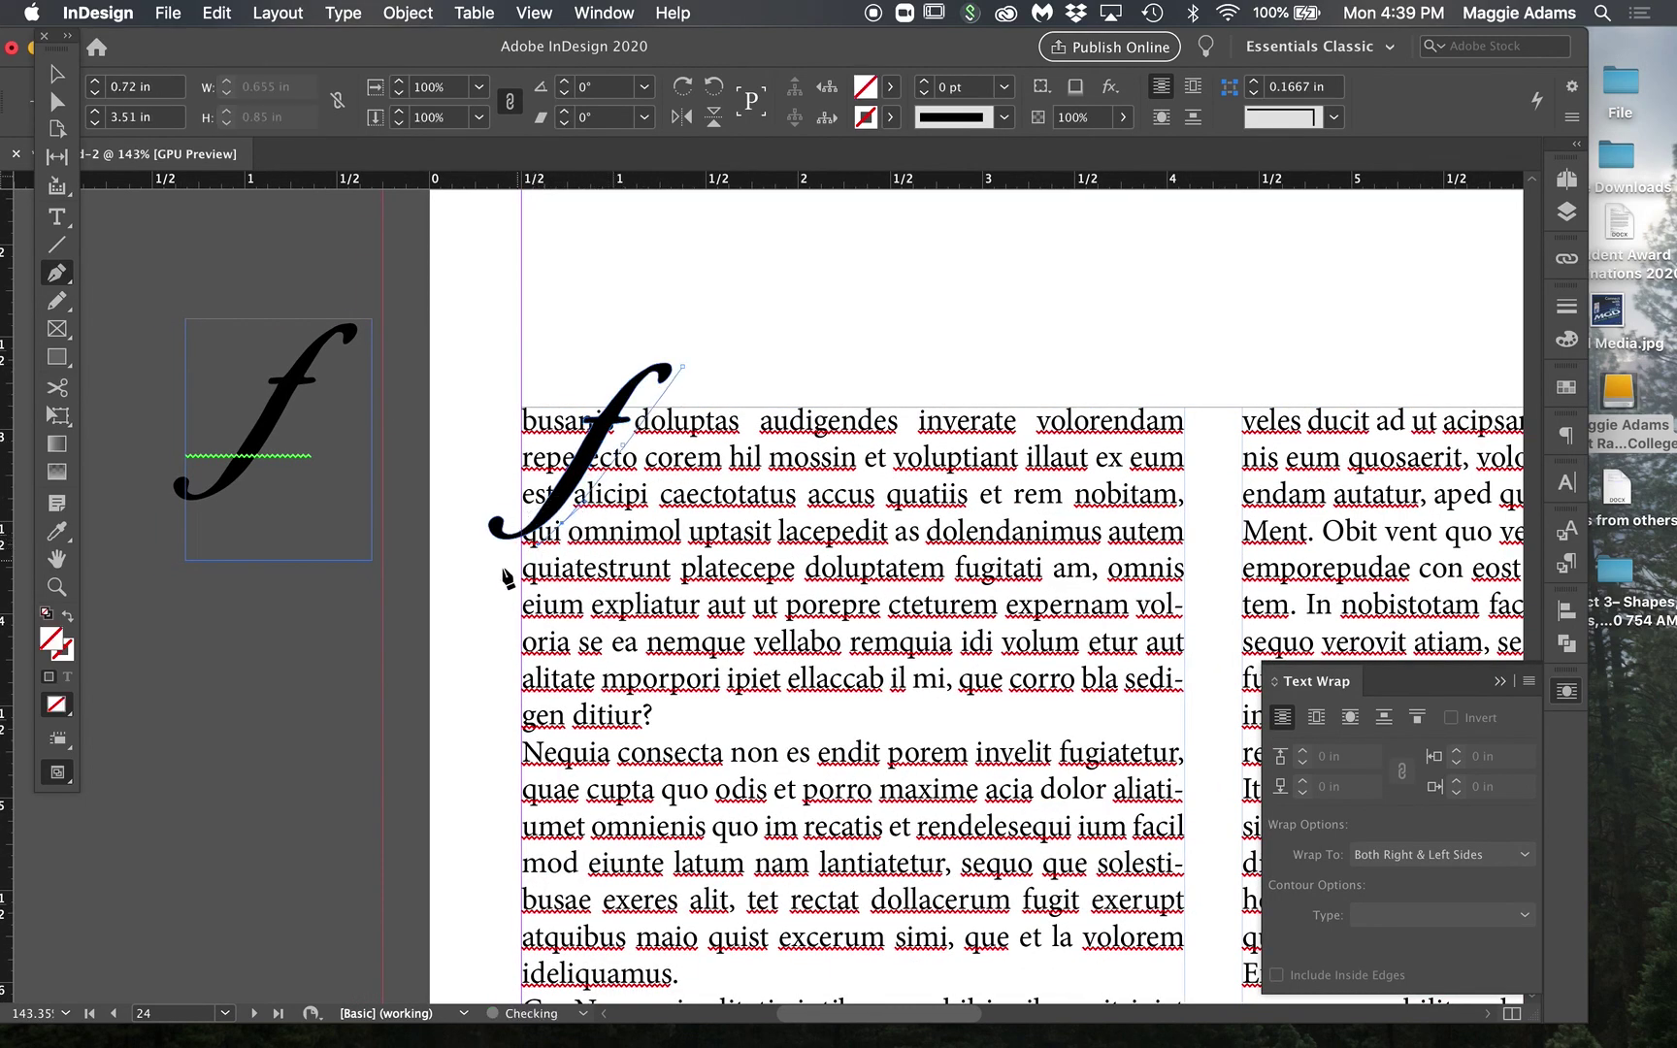
left_click_drag(482, 563, 468, 519)
left_click(496, 408)
left_click(529, 349)
left_click(683, 368)
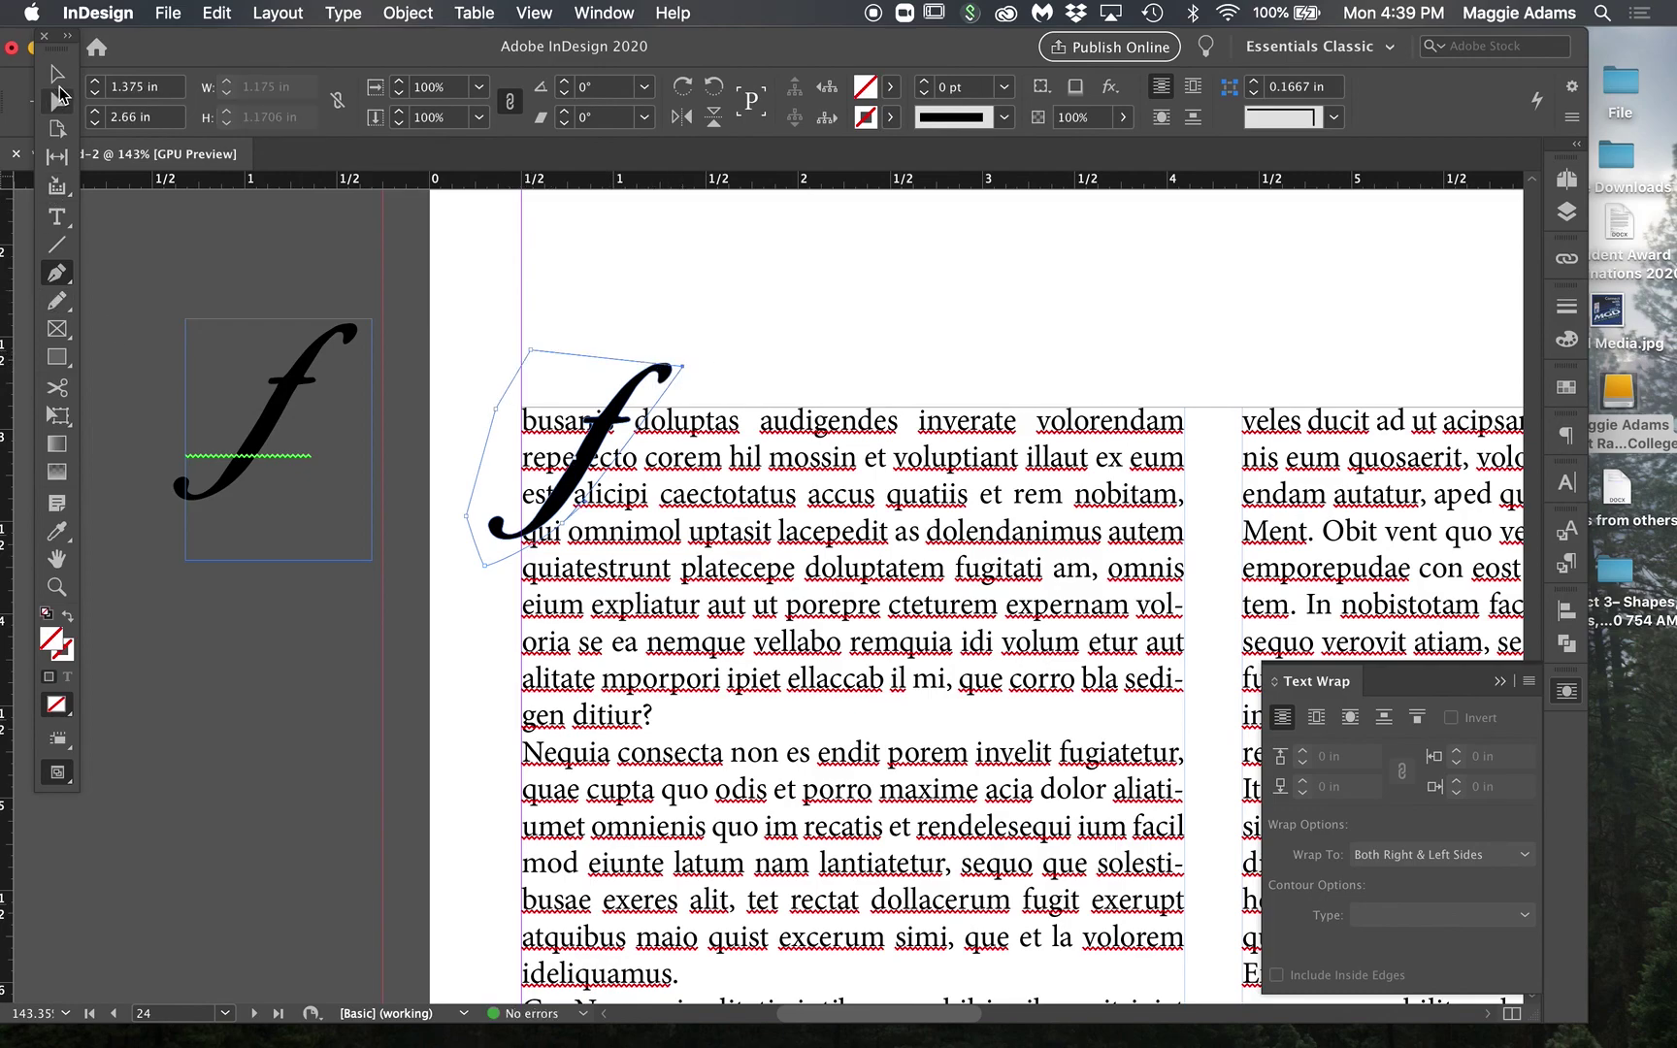
Step: Apply an object-shape text wrap to the drawn path around the "f" and deselect it
left_click(57, 74)
left_click(1350, 718)
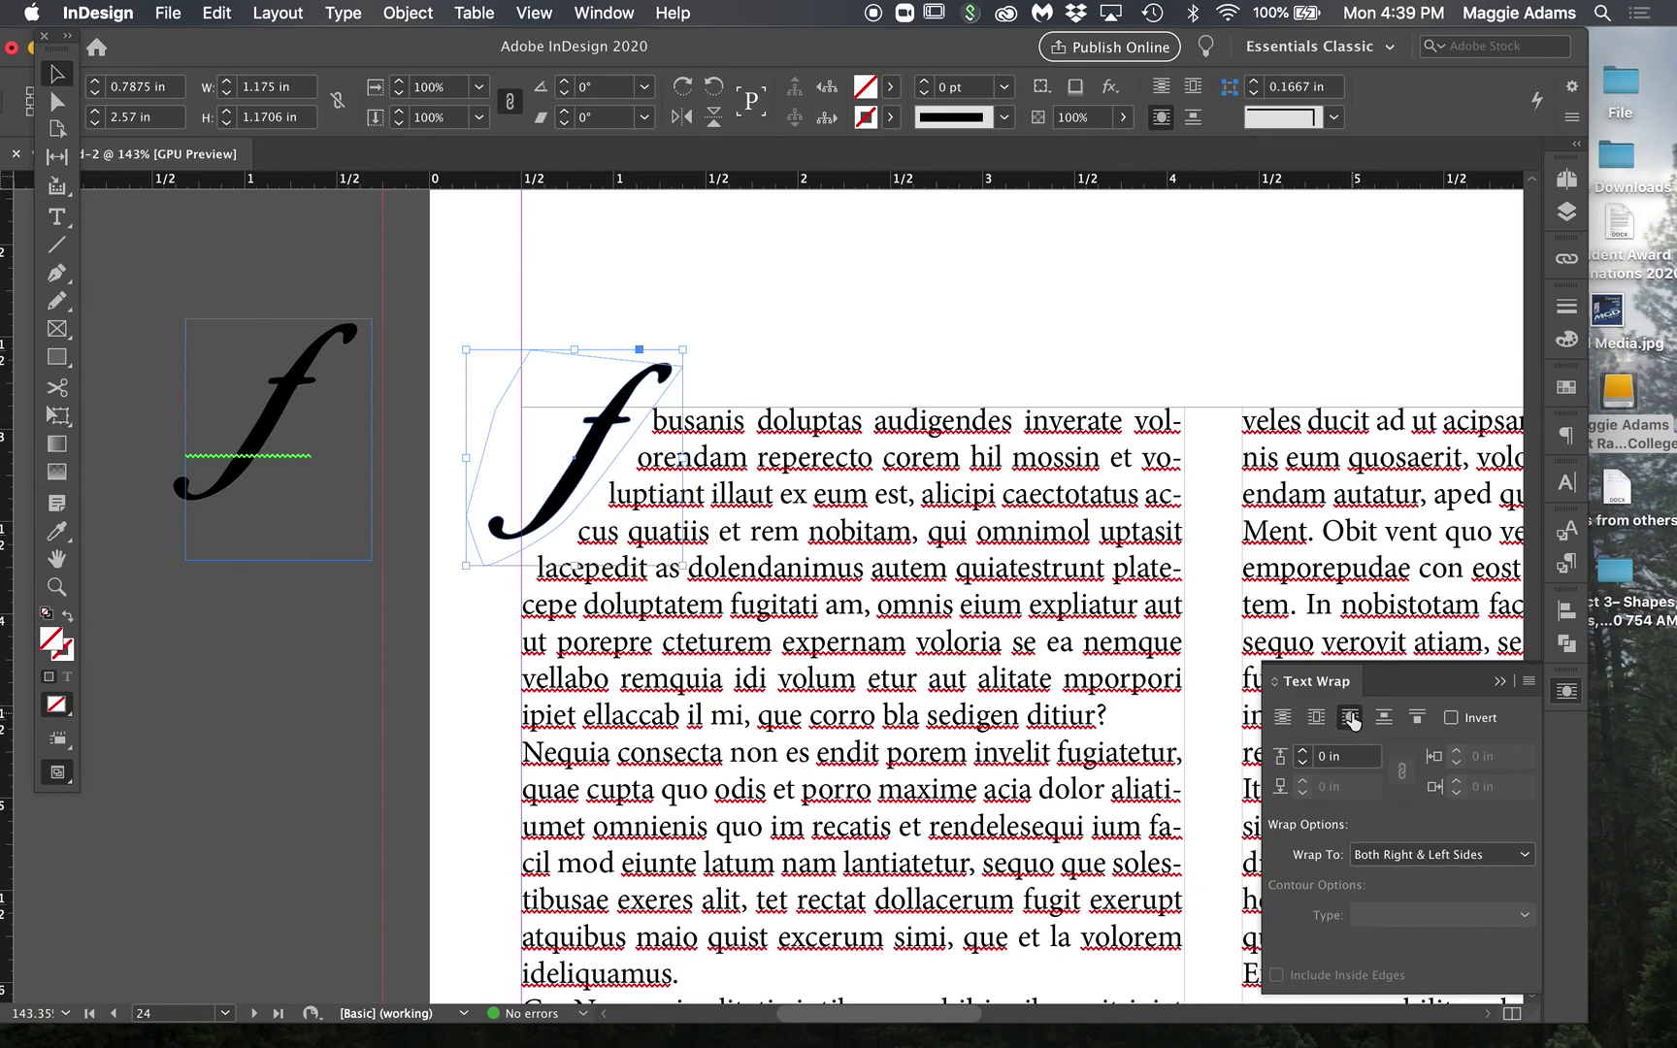
left_click(776, 297)
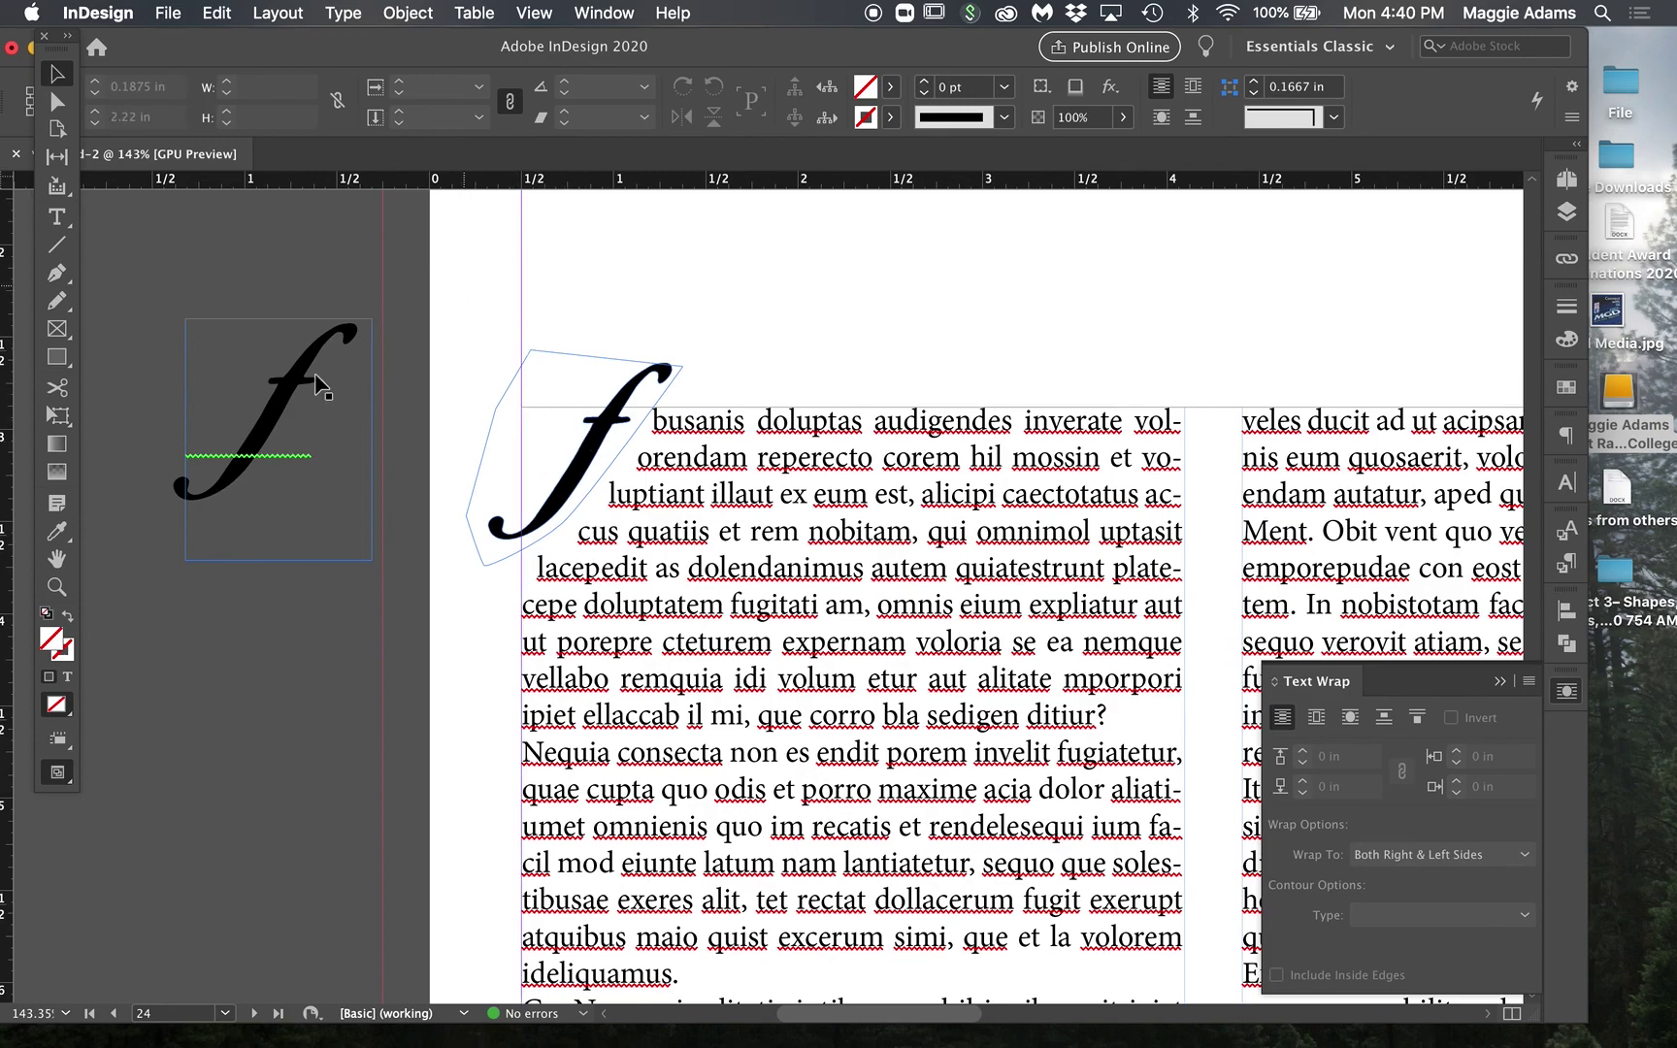
Step: Switch the screen mode to Preview and check the body text wrapping around the script "f"
left_click_drag(59, 773, 155, 827)
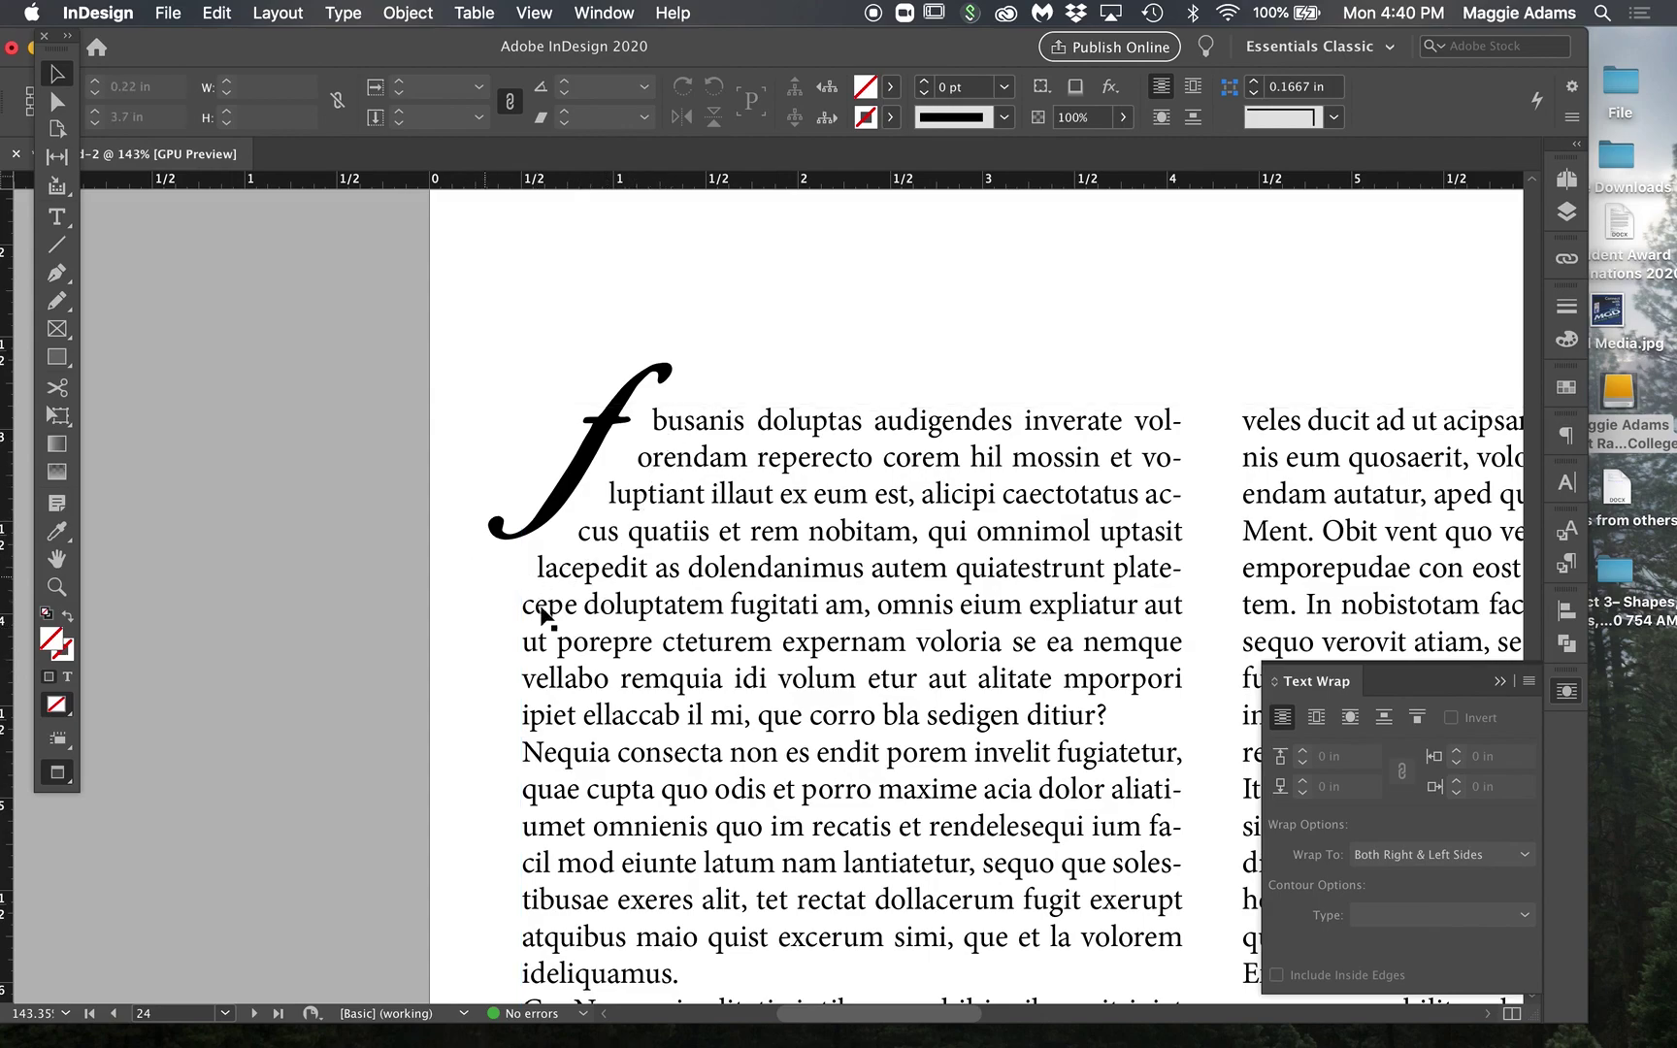
scroll(462, 804, "down", 3)
scroll(462, 803, "right", 3)
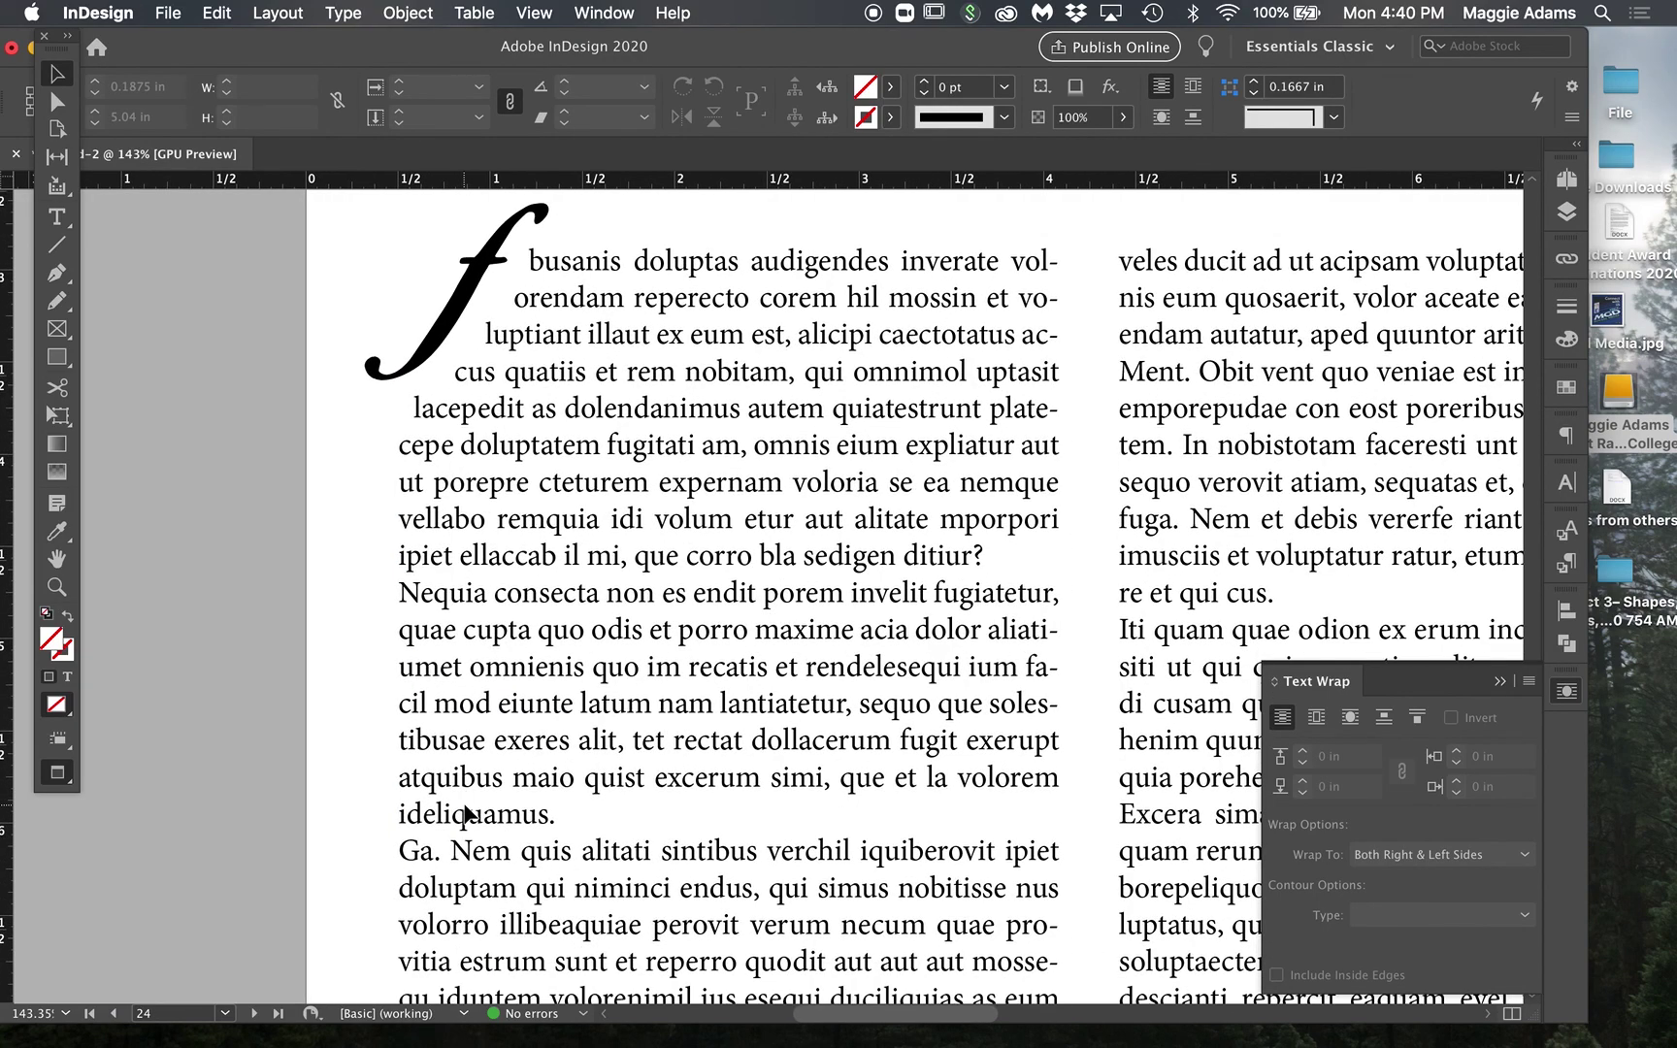
scroll(463, 804, "up", 3)
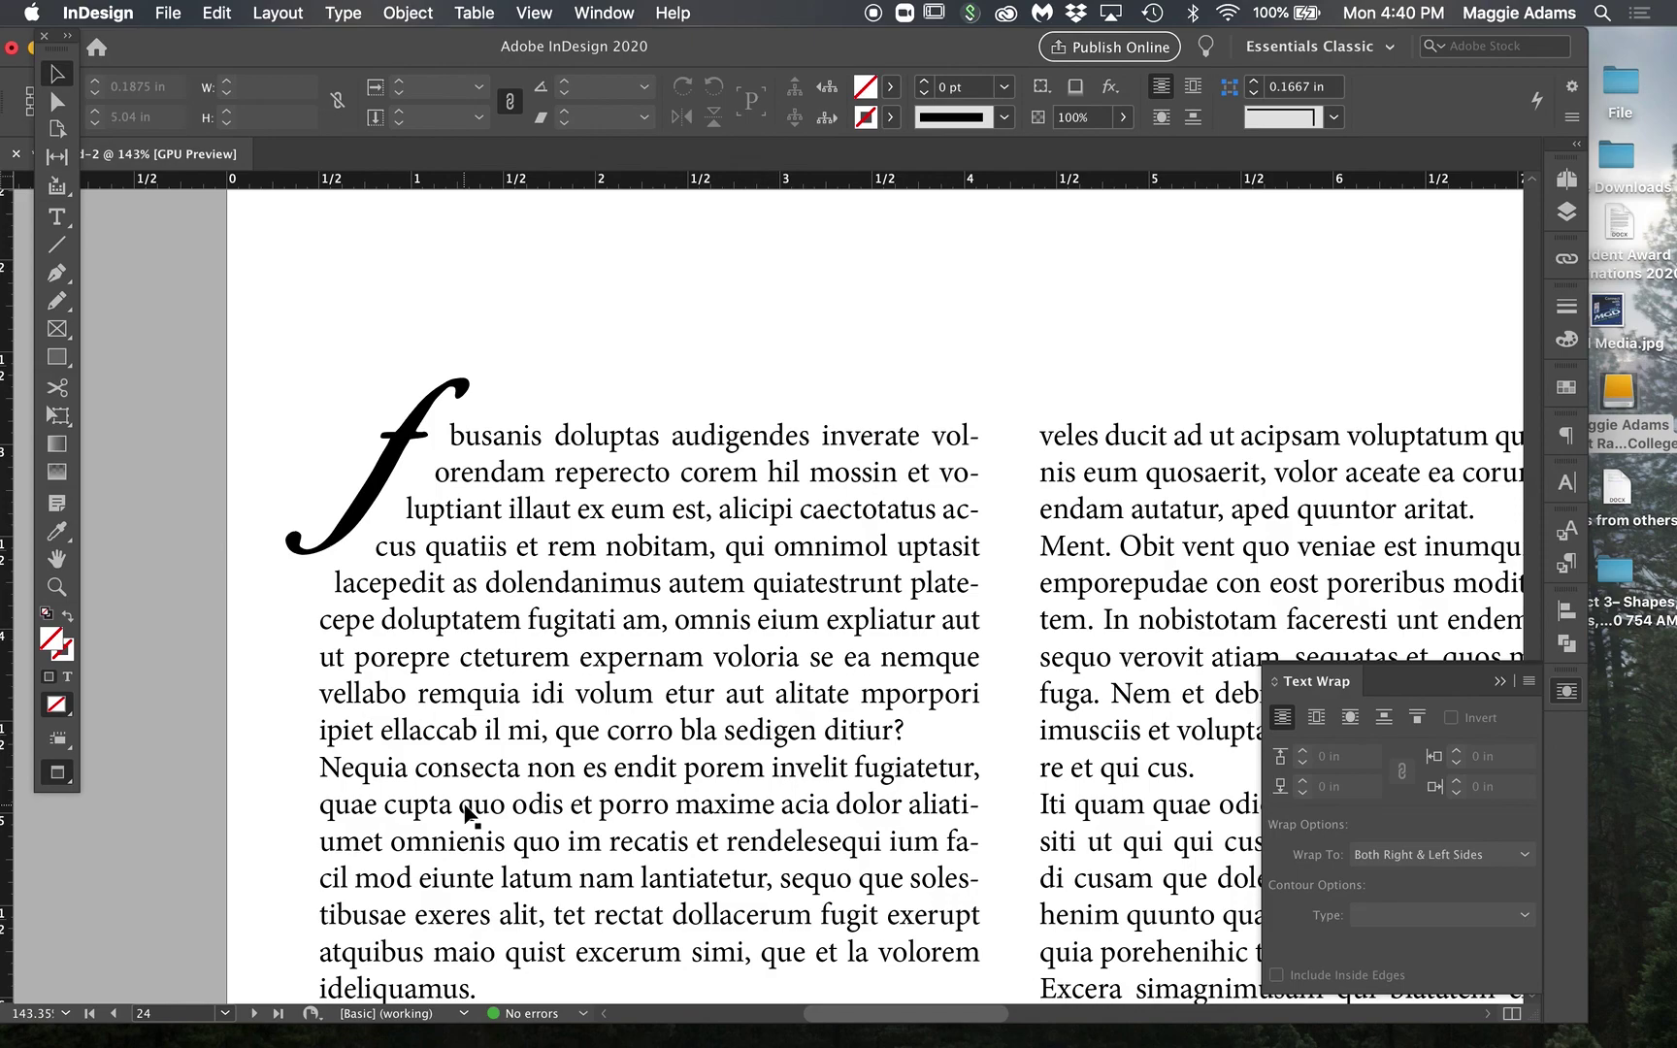
Step: Turn off hyphenation for all the text in the threaded body story
double_click(726, 807)
key("super+a")
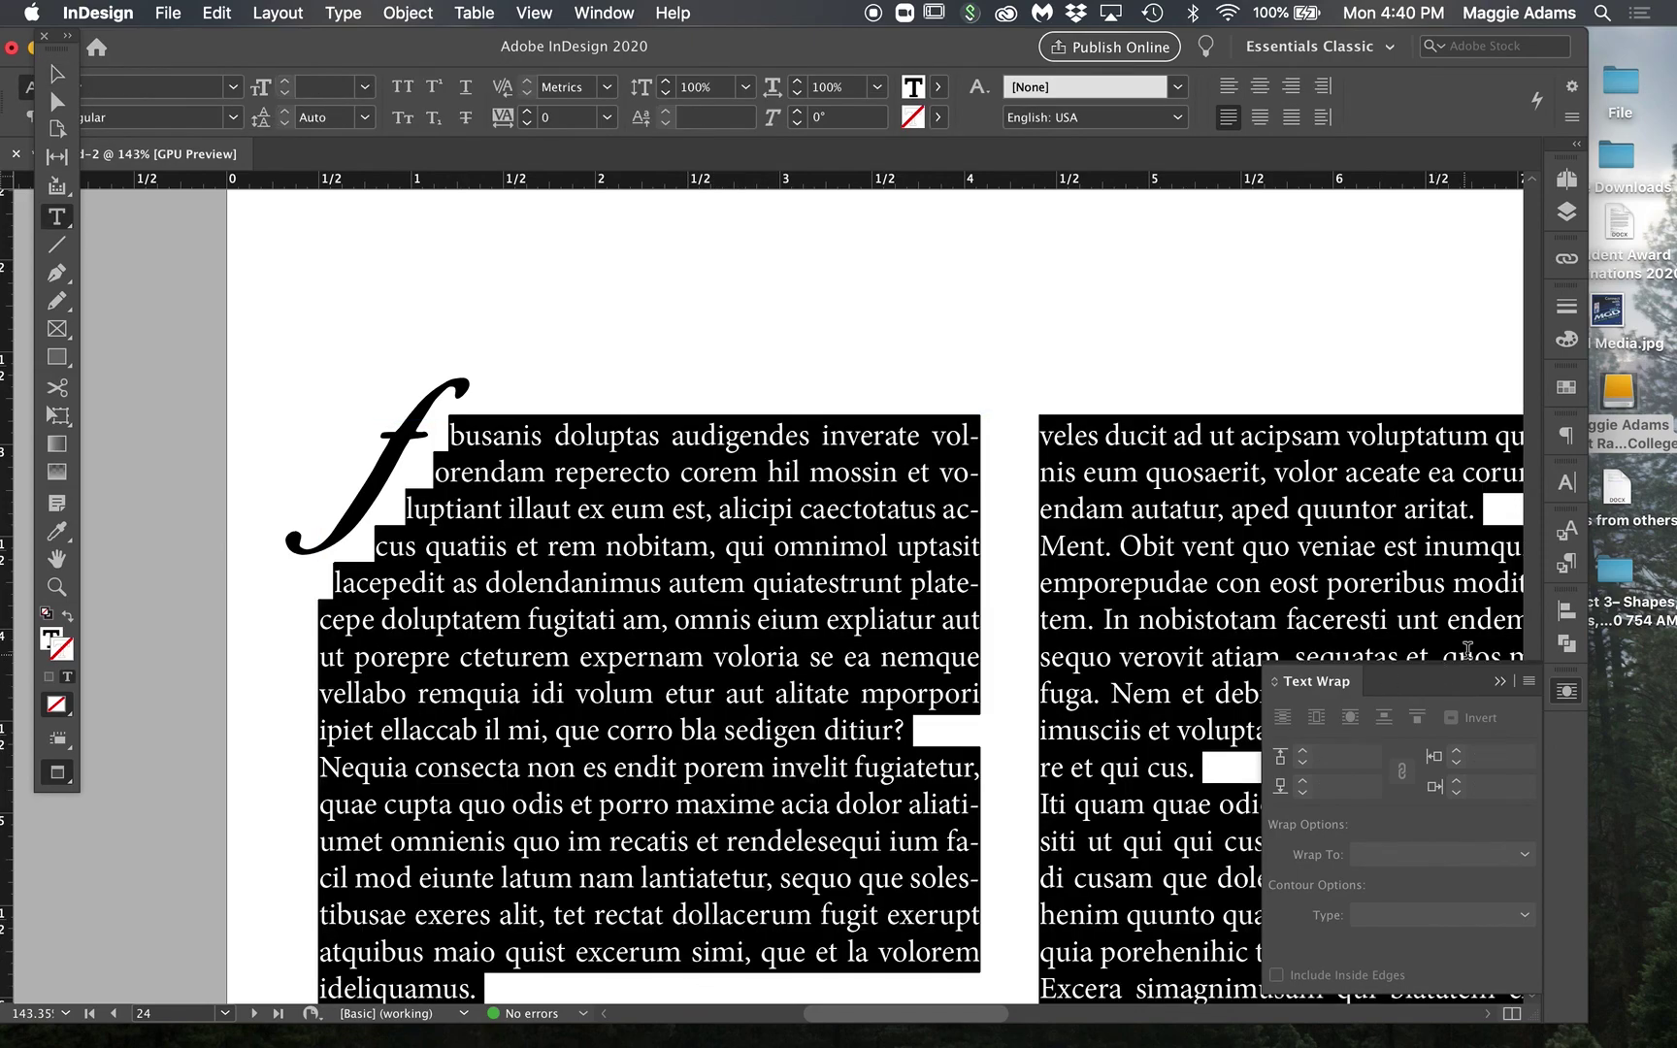
left_click(1570, 442)
left_click(1276, 766)
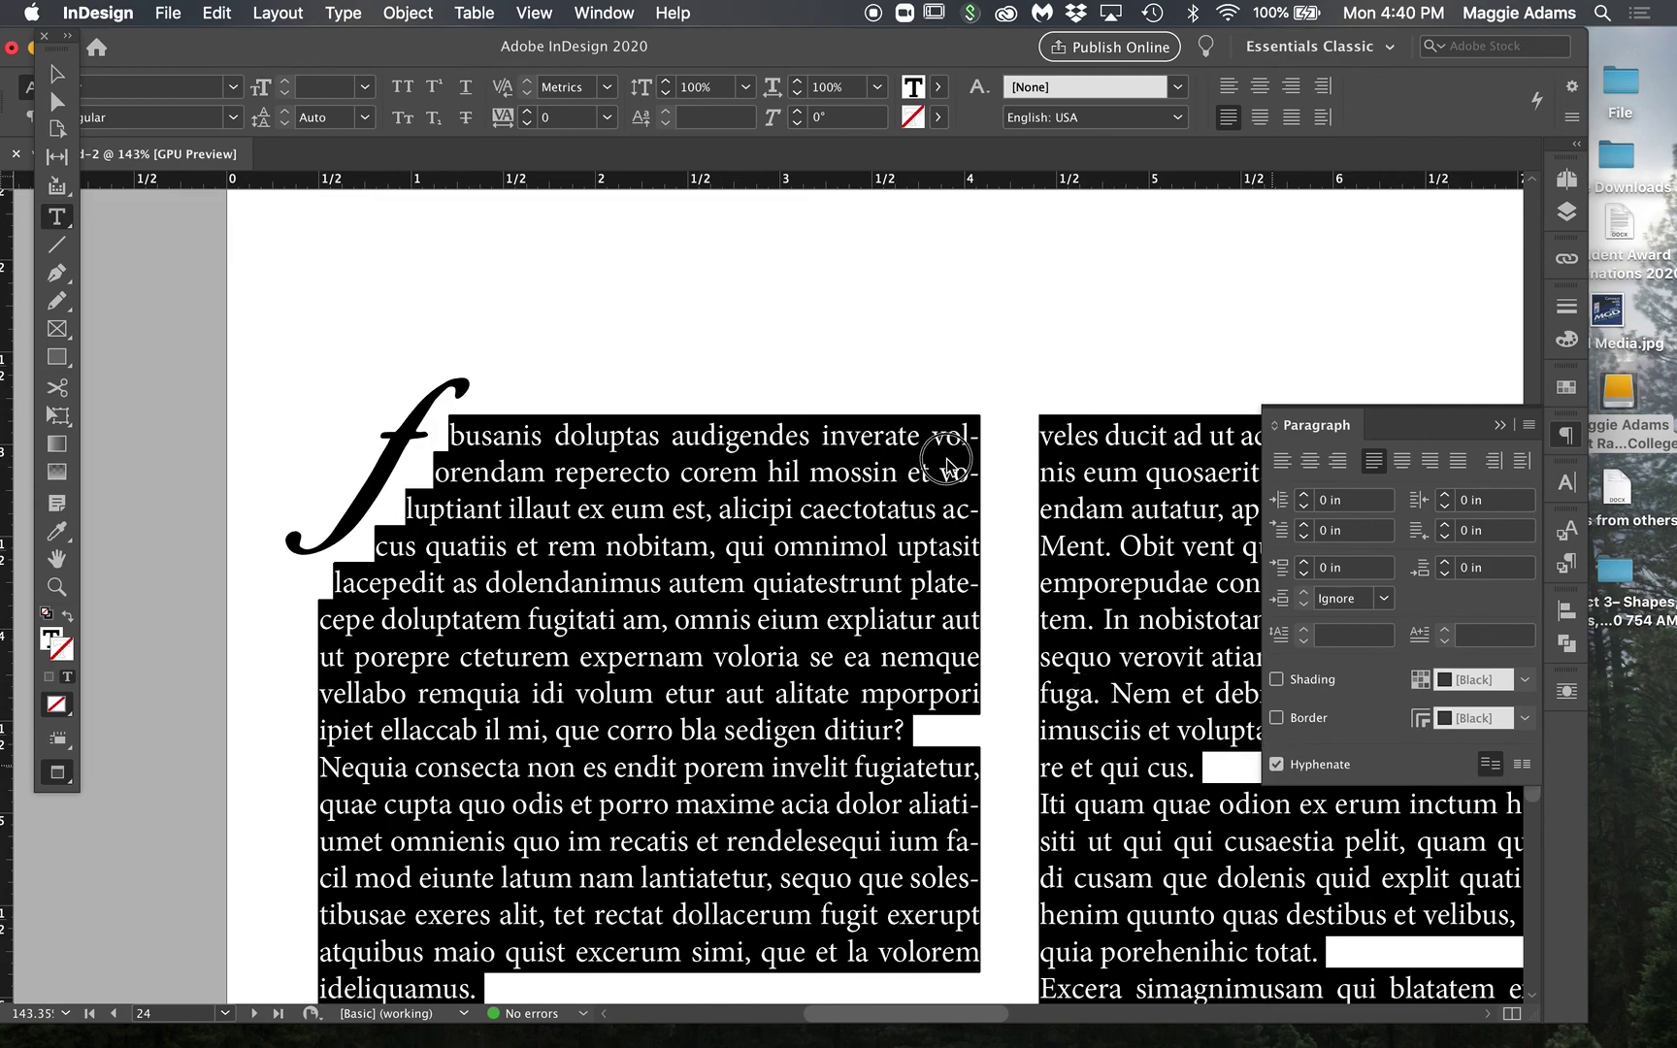
left_click(1276, 765)
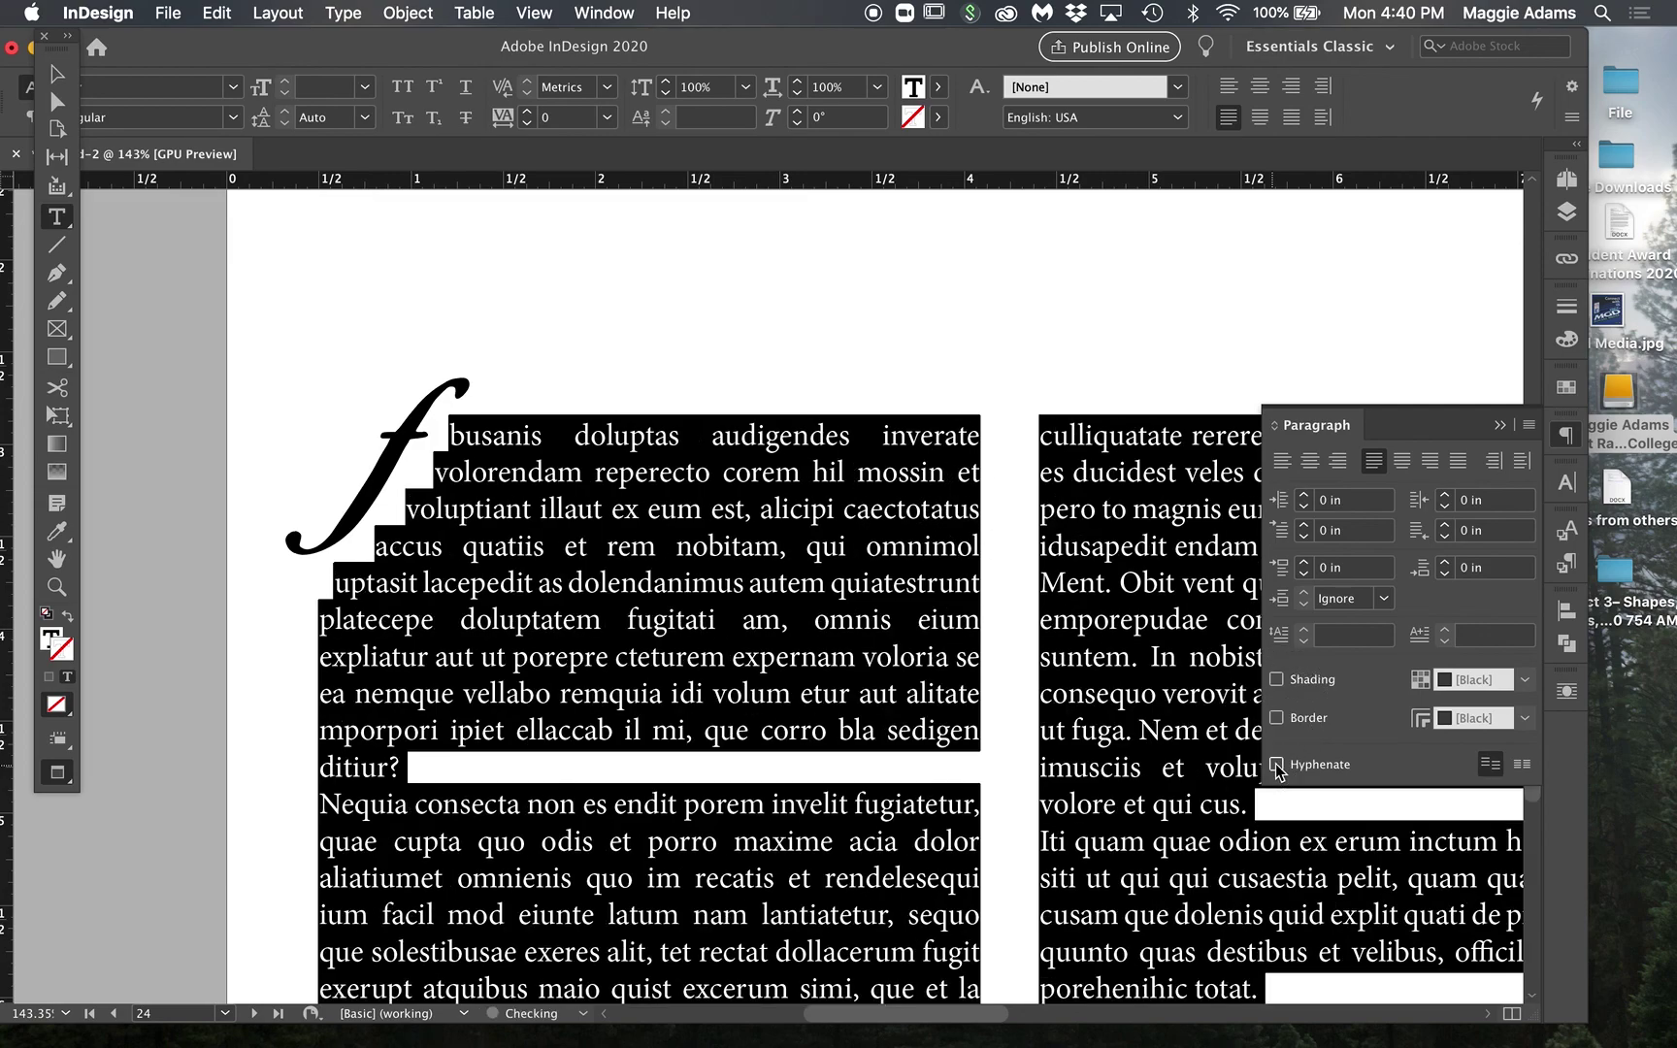
left_click(1577, 439)
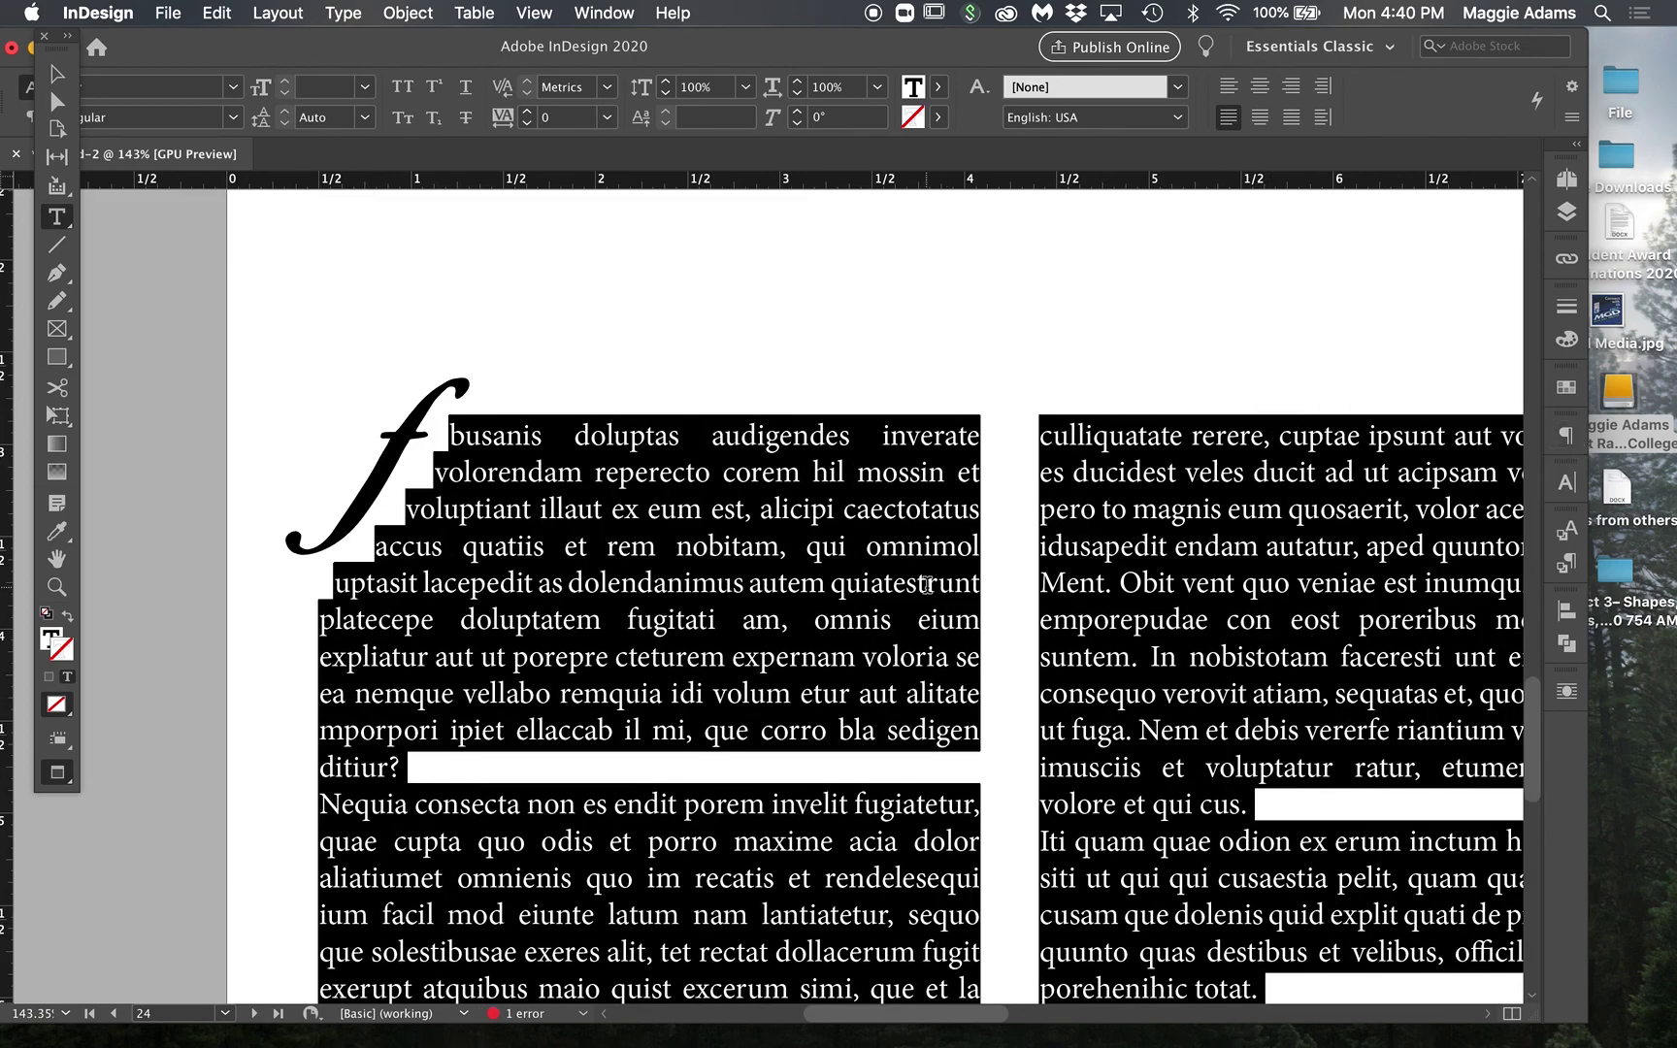
Step: Fit the spread in the window, review the facing pages and page 1 with nothing selected, and switch to QuickTime Player
scroll(927, 585, "right", 10)
key("super+0")
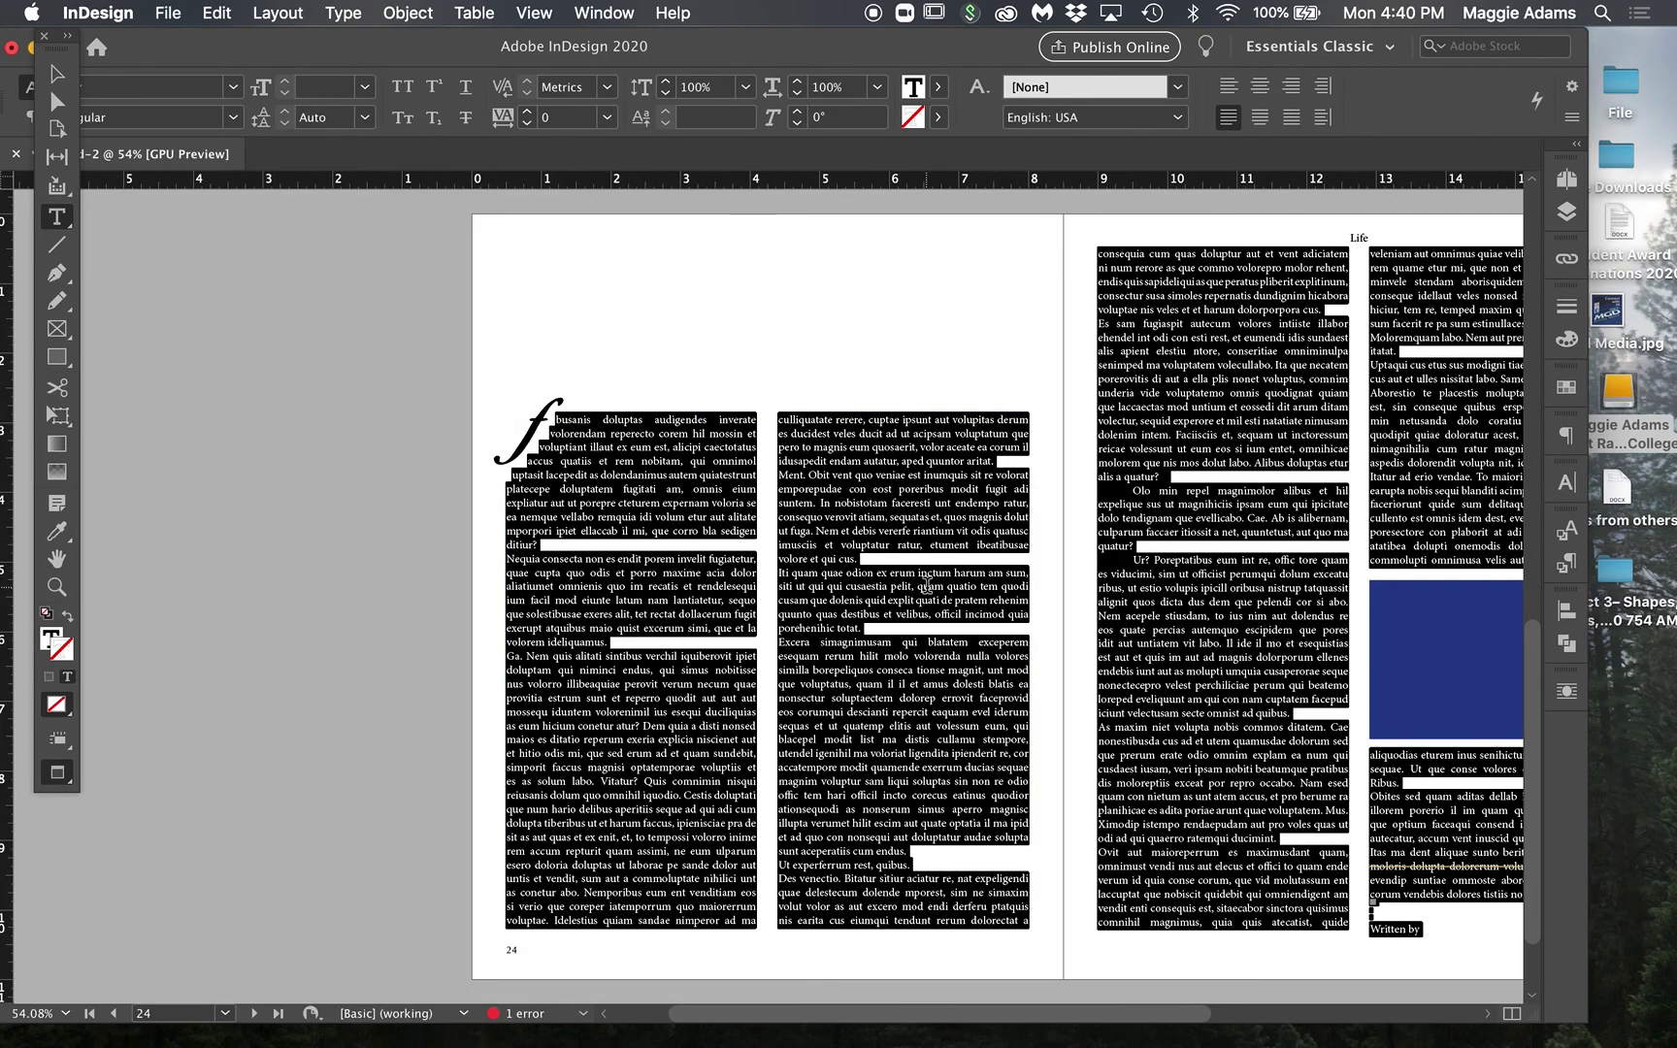
scroll(927, 585, "right", 4)
scroll(926, 585, "up", 3)
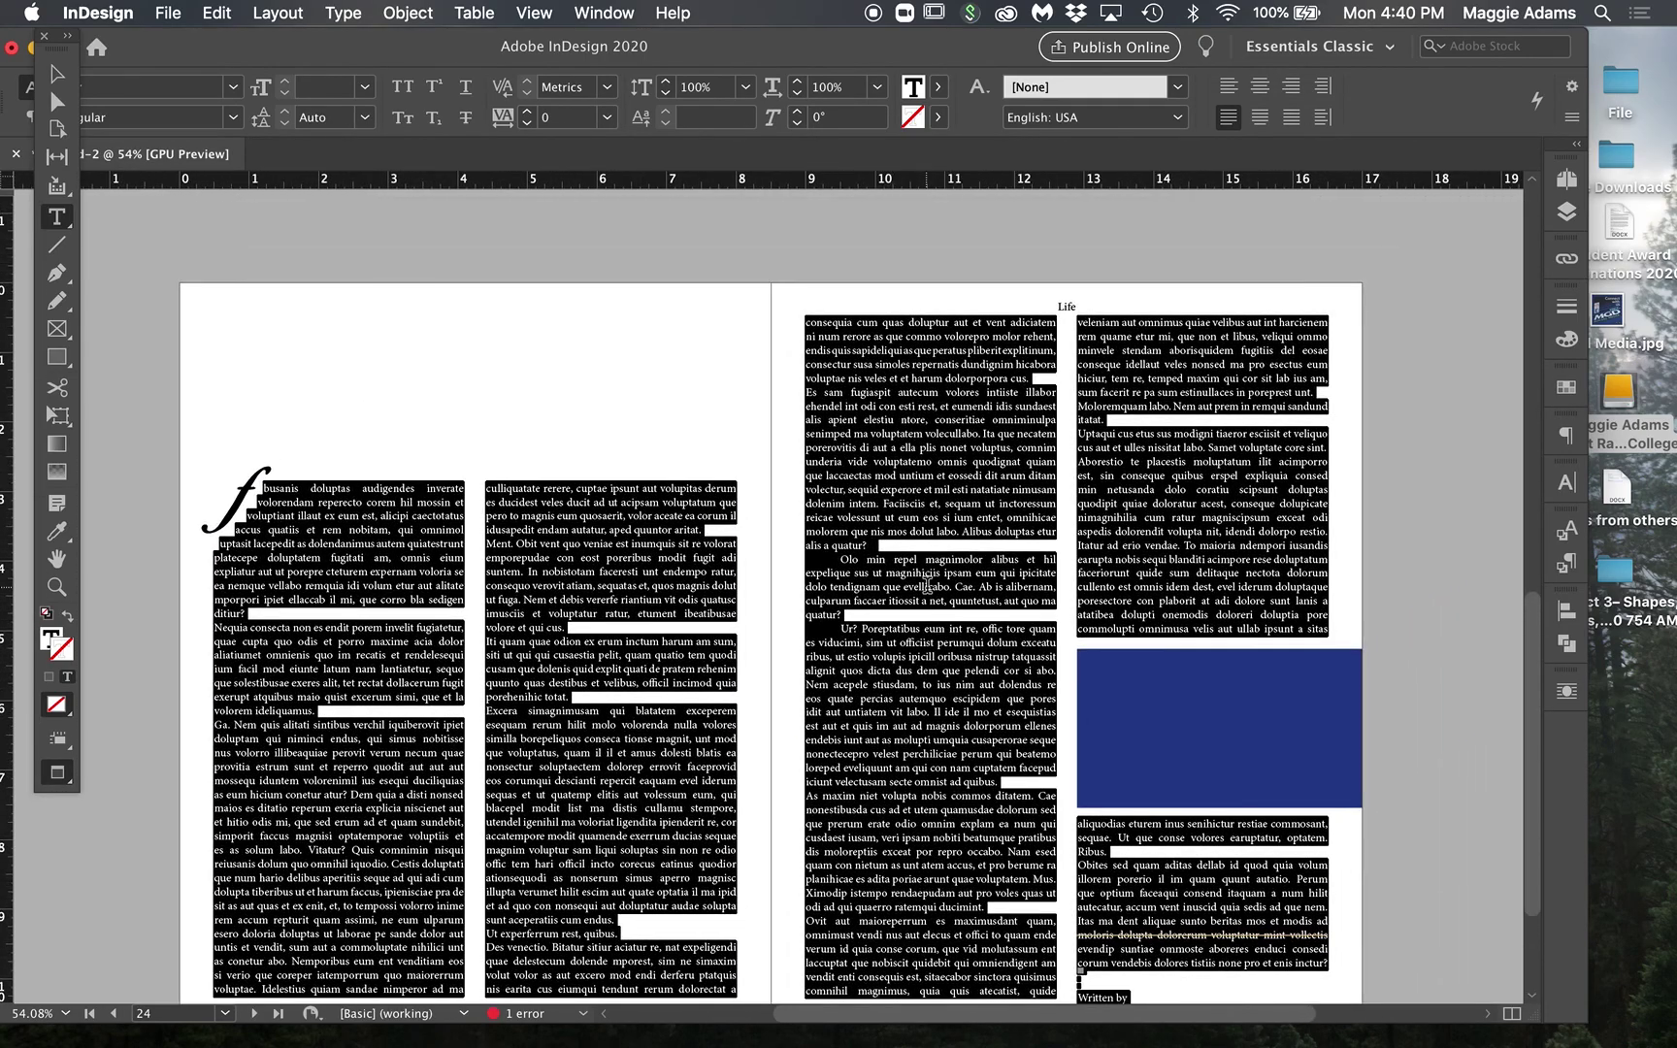
scroll(927, 585, "up", 6)
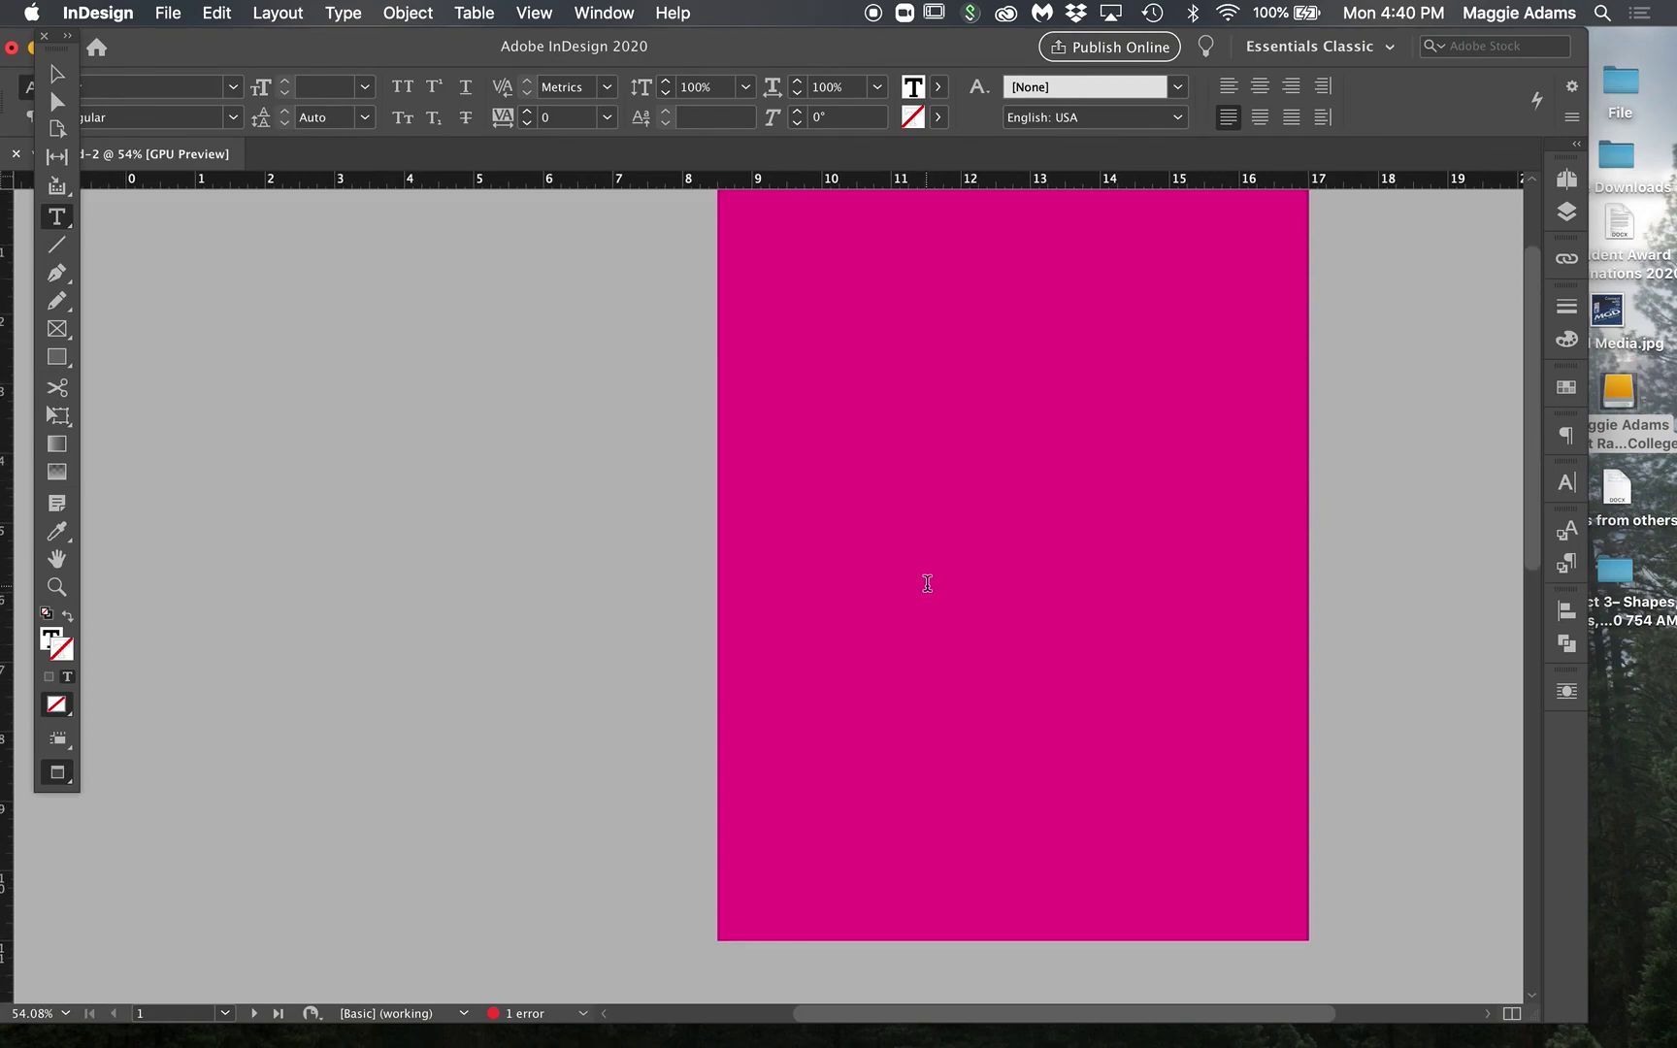
left_click(56, 75)
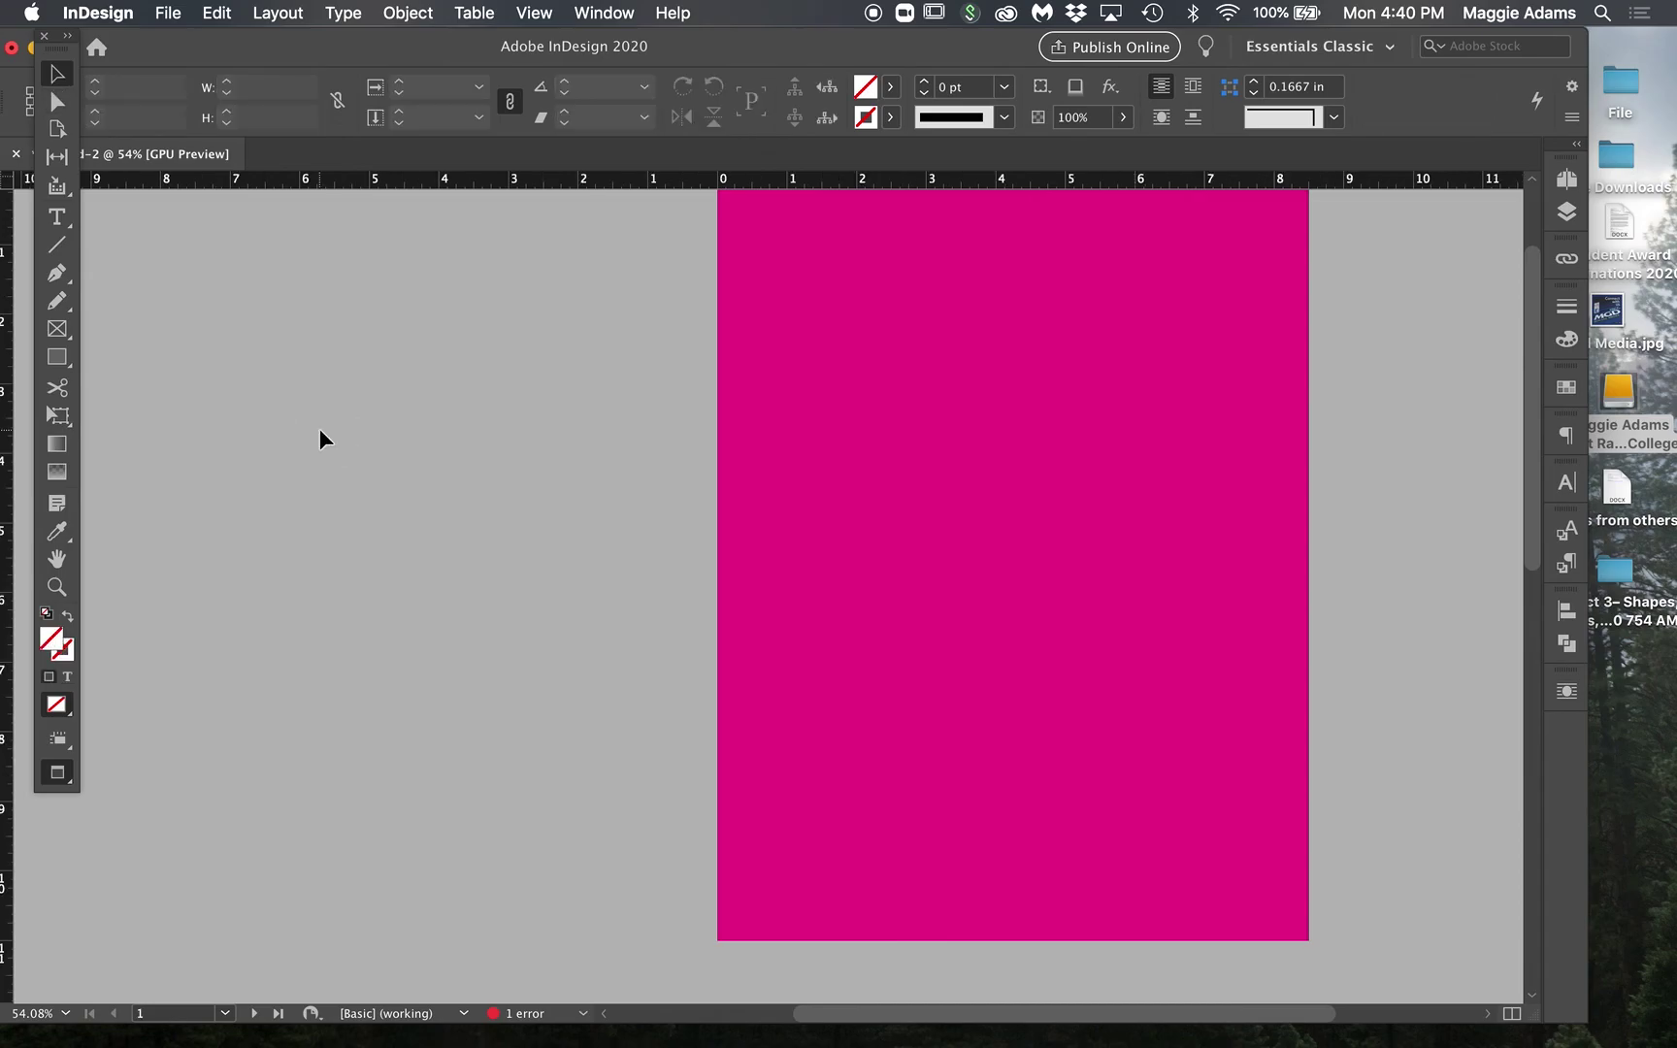
left_click_drag(322, 60, 423, 62)
scroll(736, 506, "down", 10)
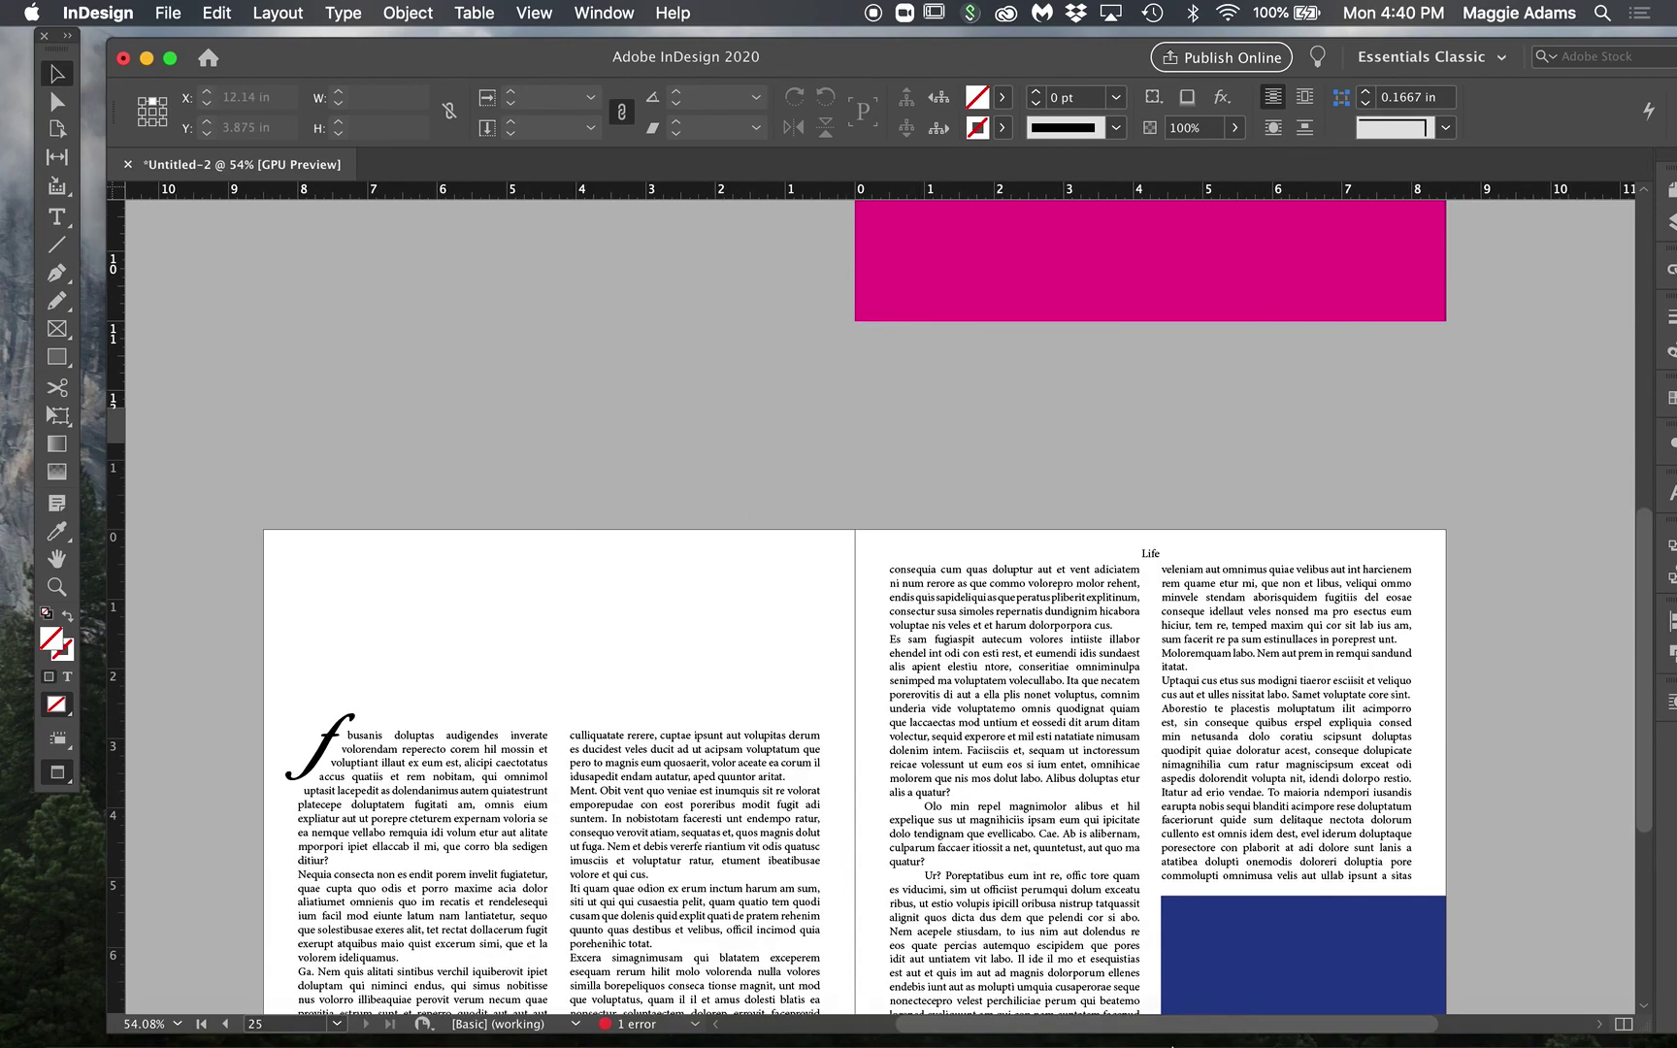
left_click(1149, 1018)
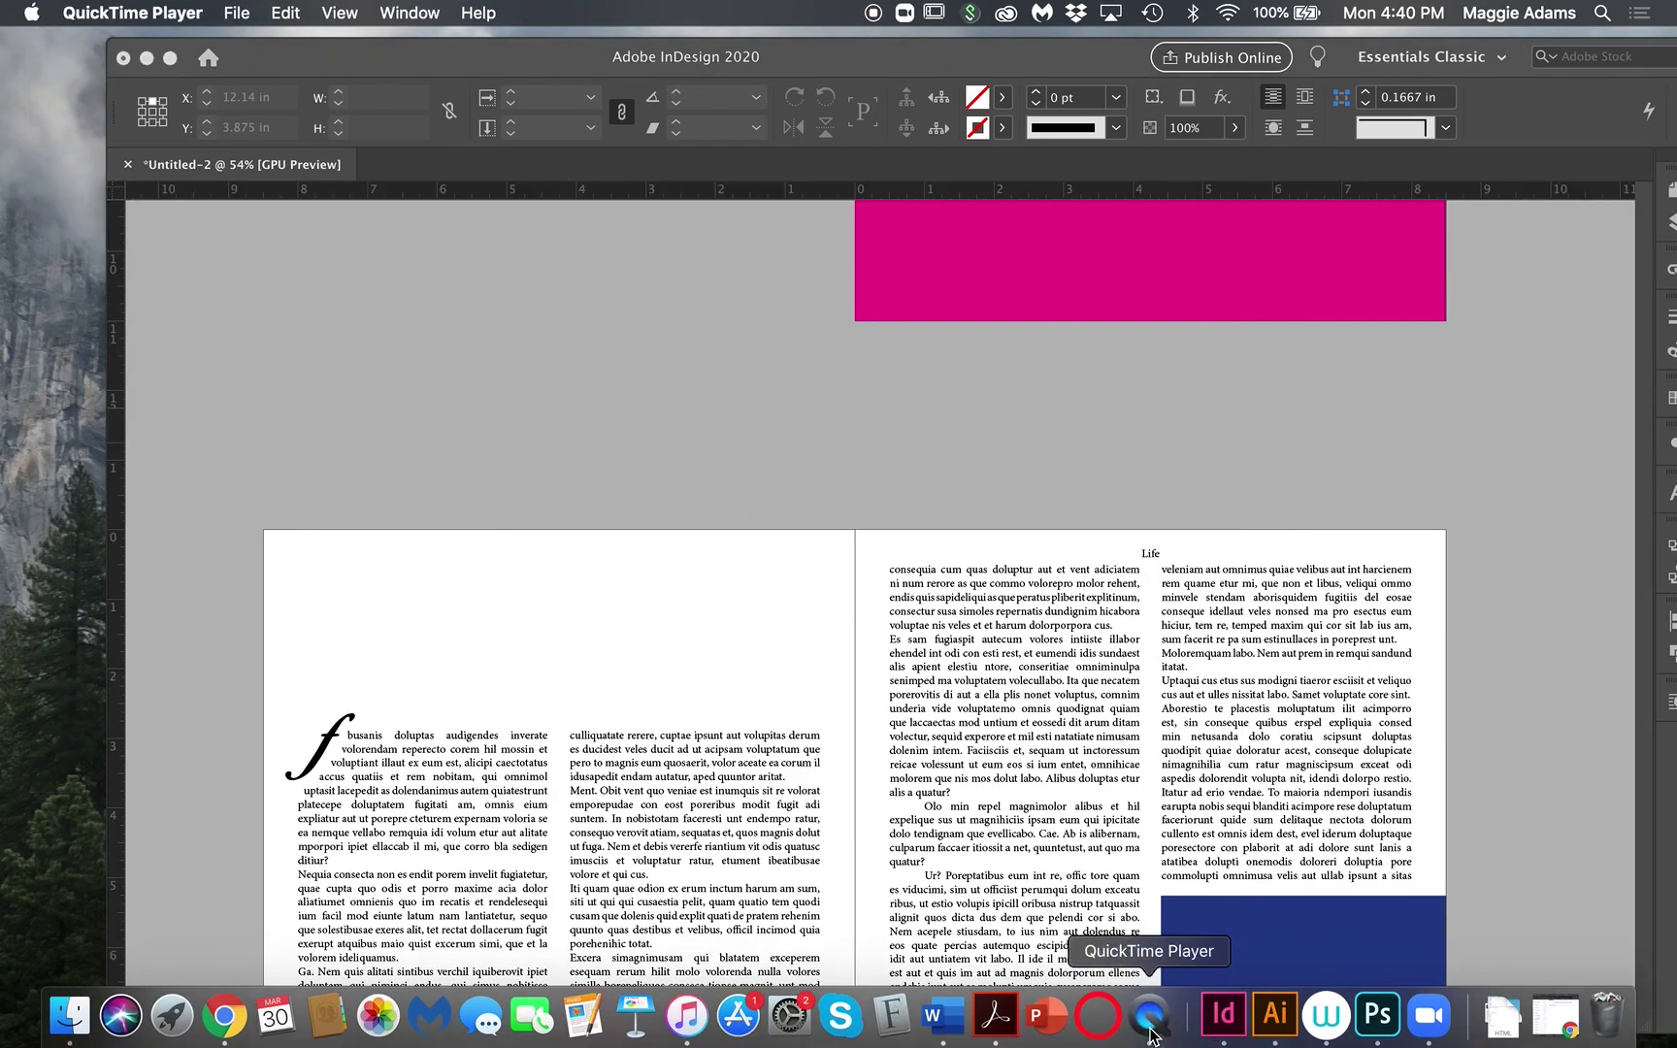